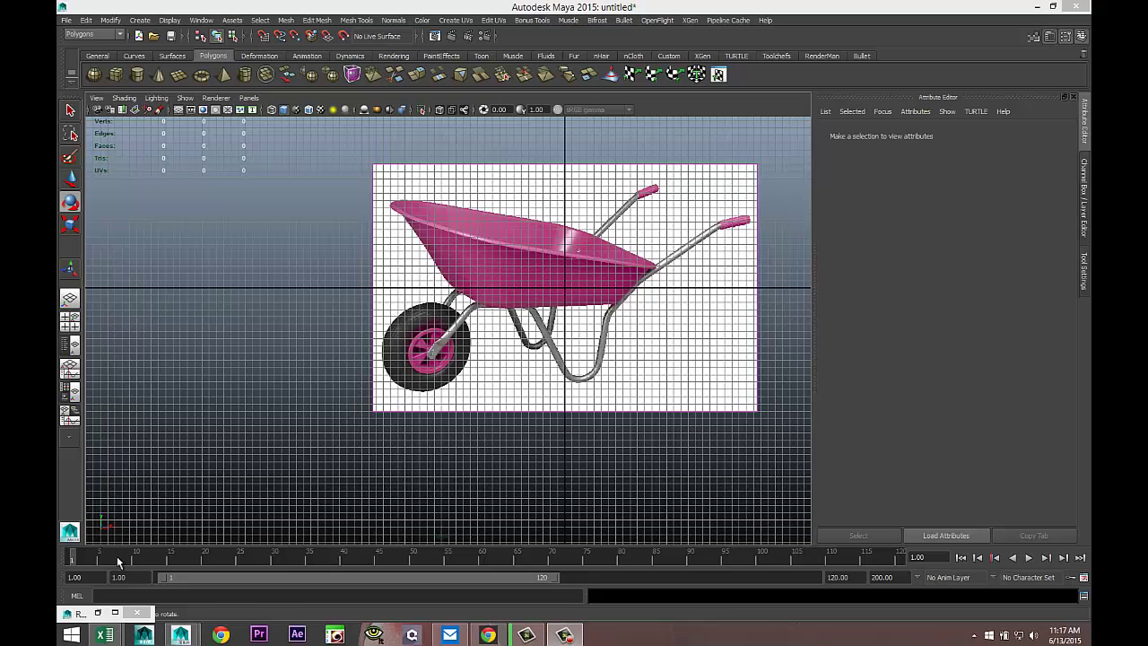
- Create a polygon cylinder on the perspective grid in front of the wheelbarrow reference, about 4.25 in radius and 12.93 high
click(70, 320)
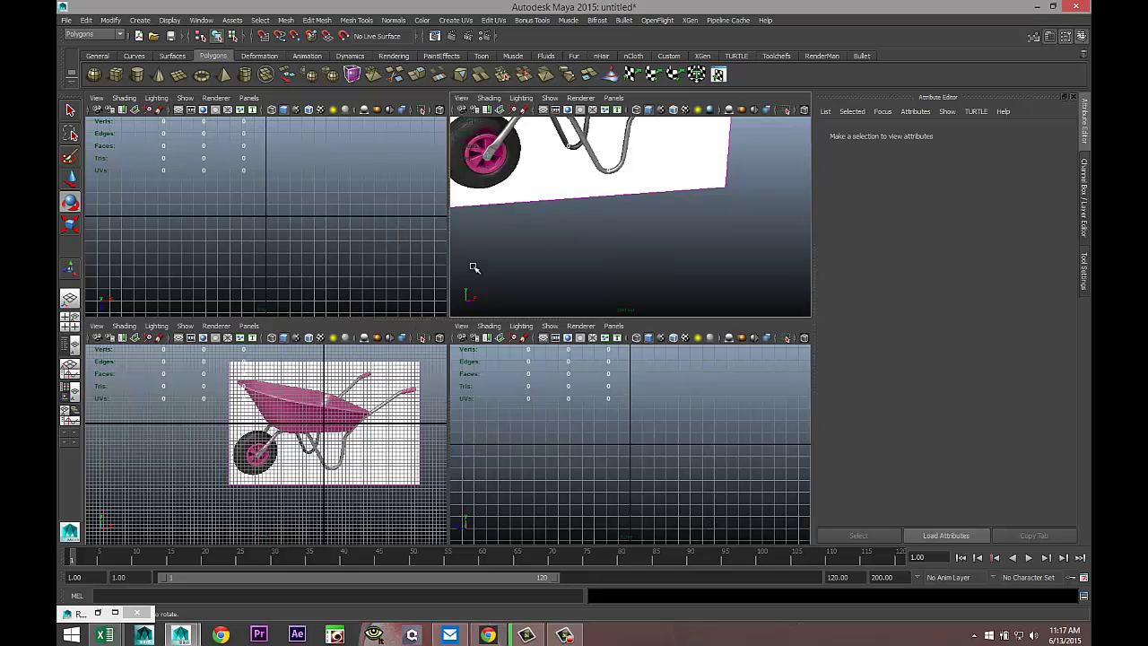
key(space)
alt+drag(507, 302, 545, 391)
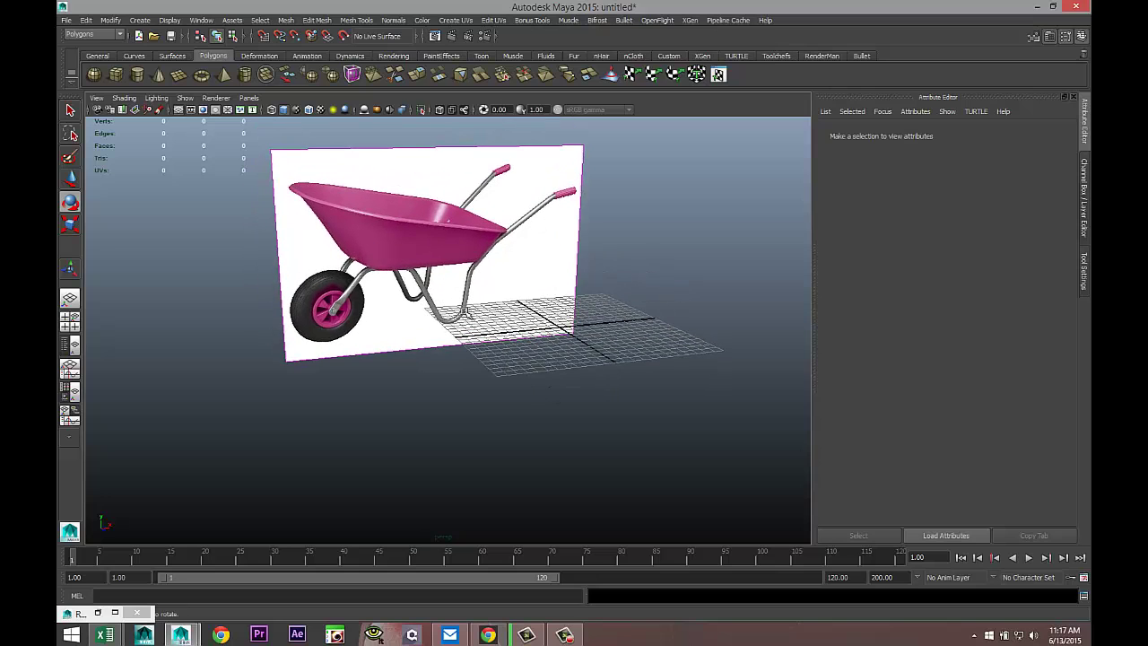
click(137, 75)
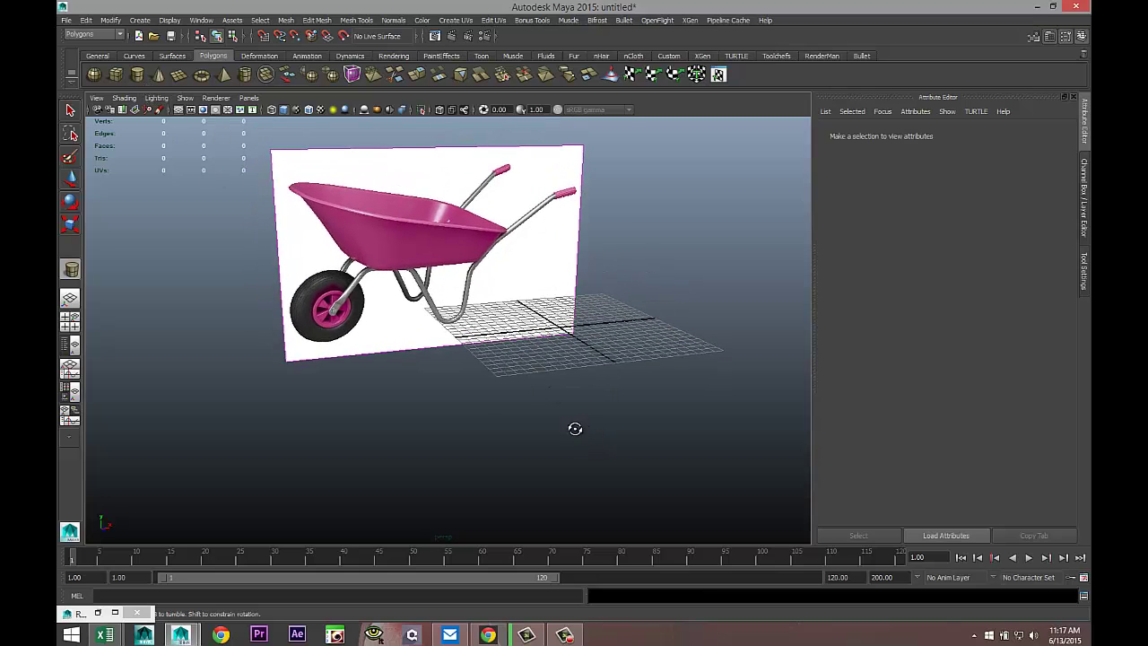
alt+drag(576, 428, 584, 421)
drag(564, 336, 589, 209)
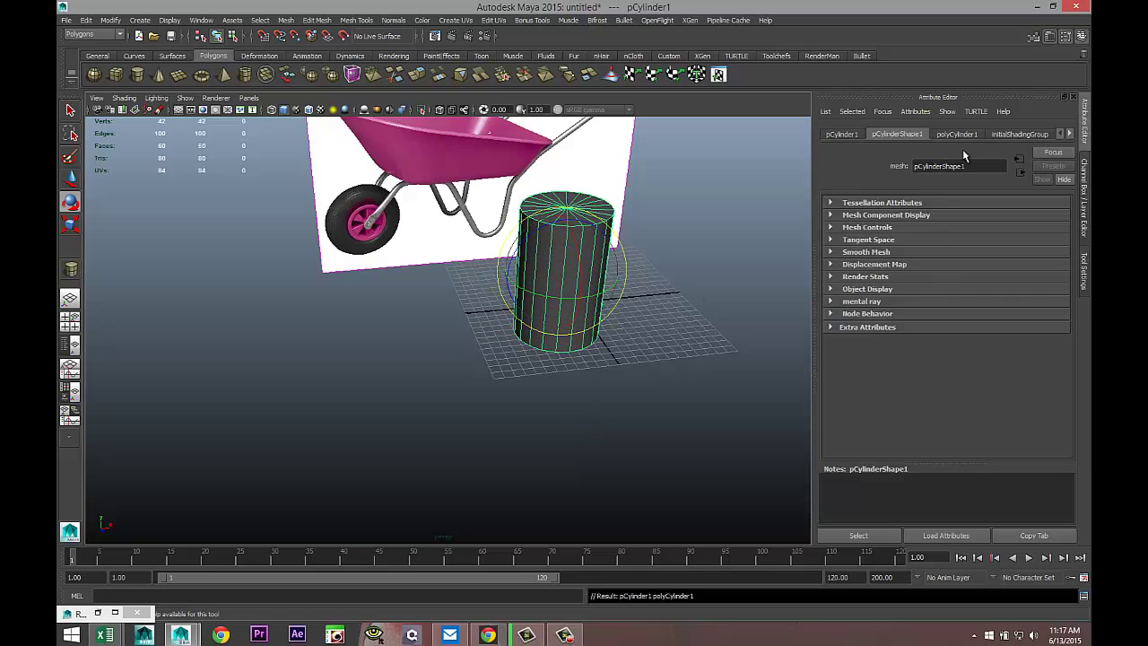
- Set the cylinder's cap subdivisions to 0 and its axis subdivisions to 8
click(961, 133)
click(929, 277)
text(0)
key(Return)
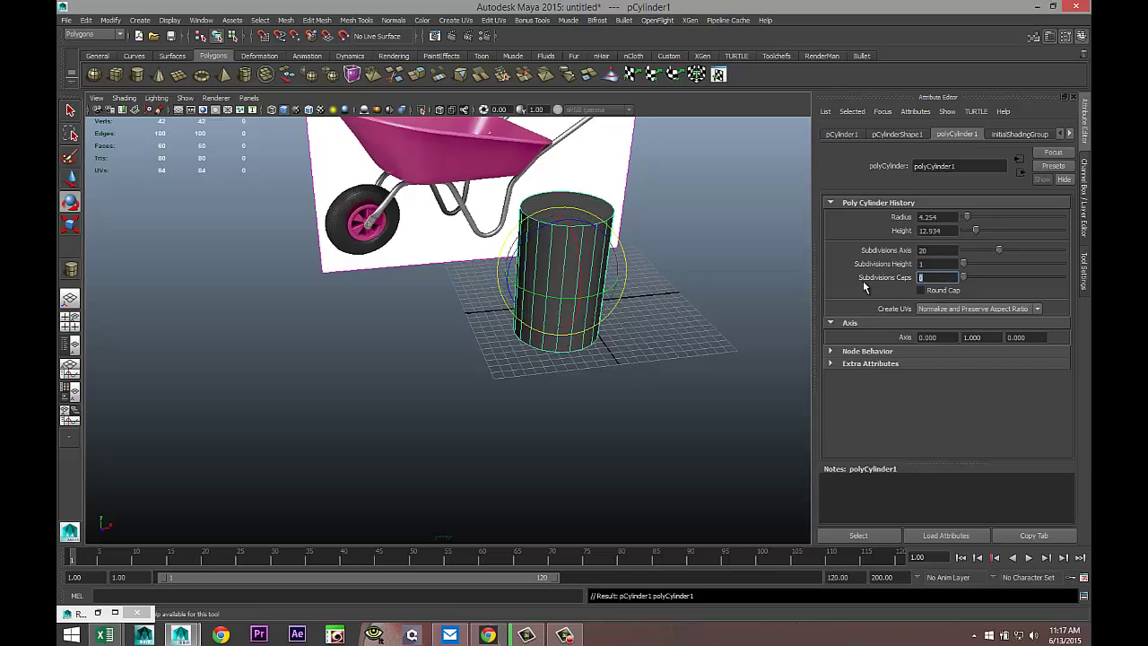
click(940, 251)
key(Return)
alt+drag(715, 487, 705, 455)
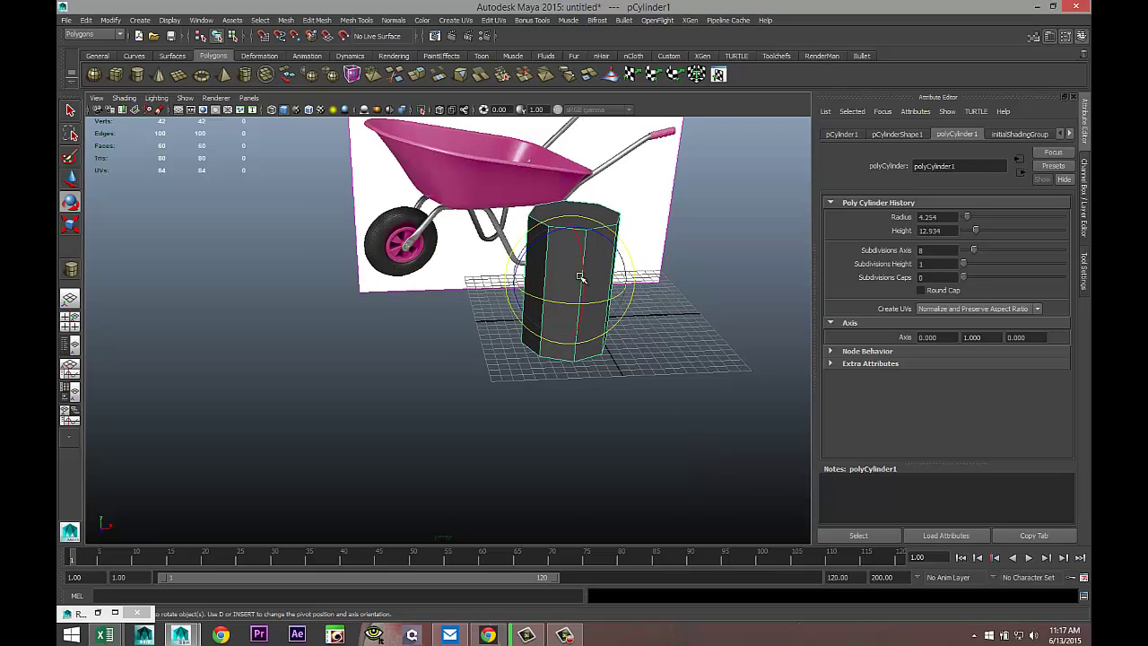
- Lay the cylinder on its side with a Z rotation of exactly 90 degrees
drag(523, 260, 549, 339)
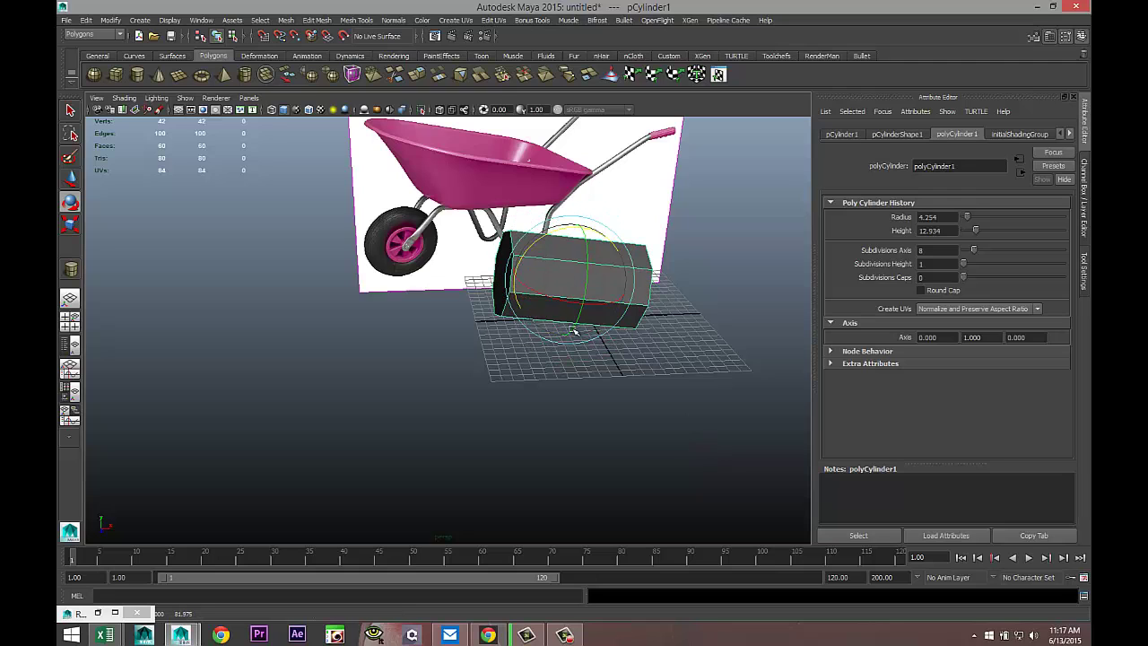
click(841, 134)
double_click(1045, 231)
key(Return)
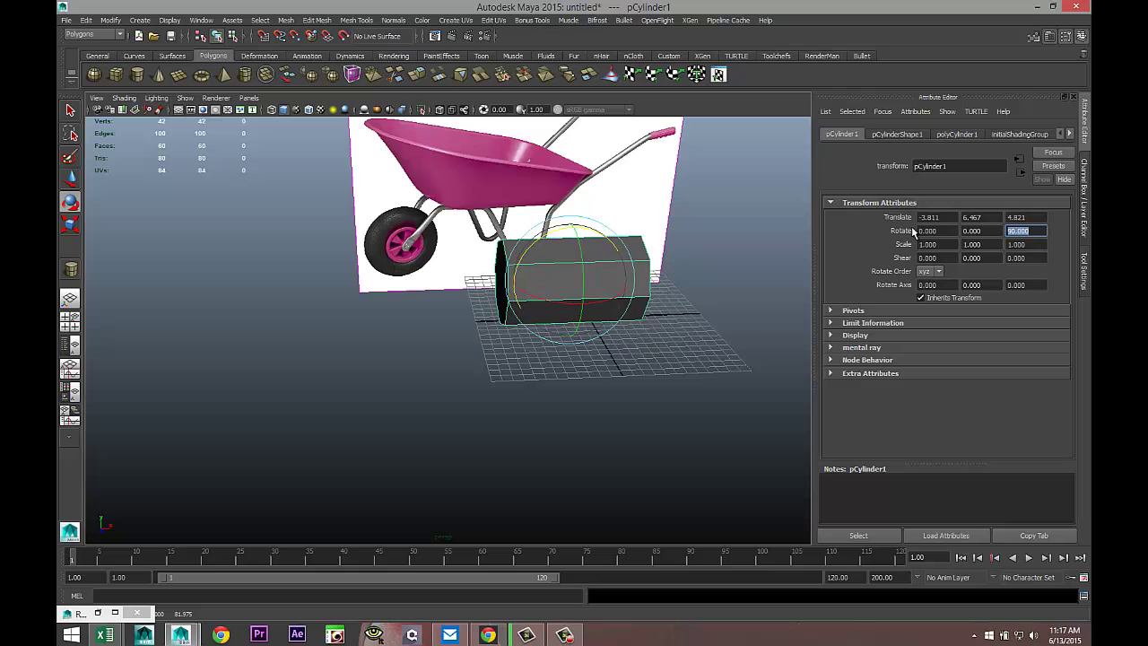
- In the front view, scale the cylinder uniformly to about 0.109 and place it on the front frame tube where it meets the tub's underside
click(70, 318)
key(space)
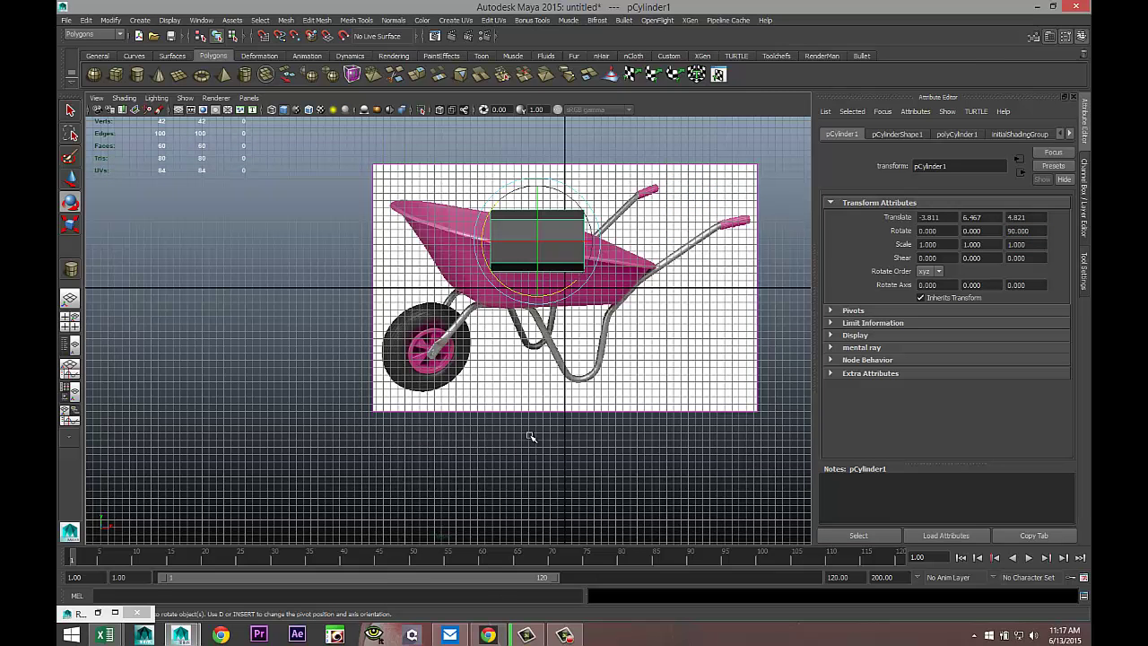
key(w)
drag(536, 240, 510, 307)
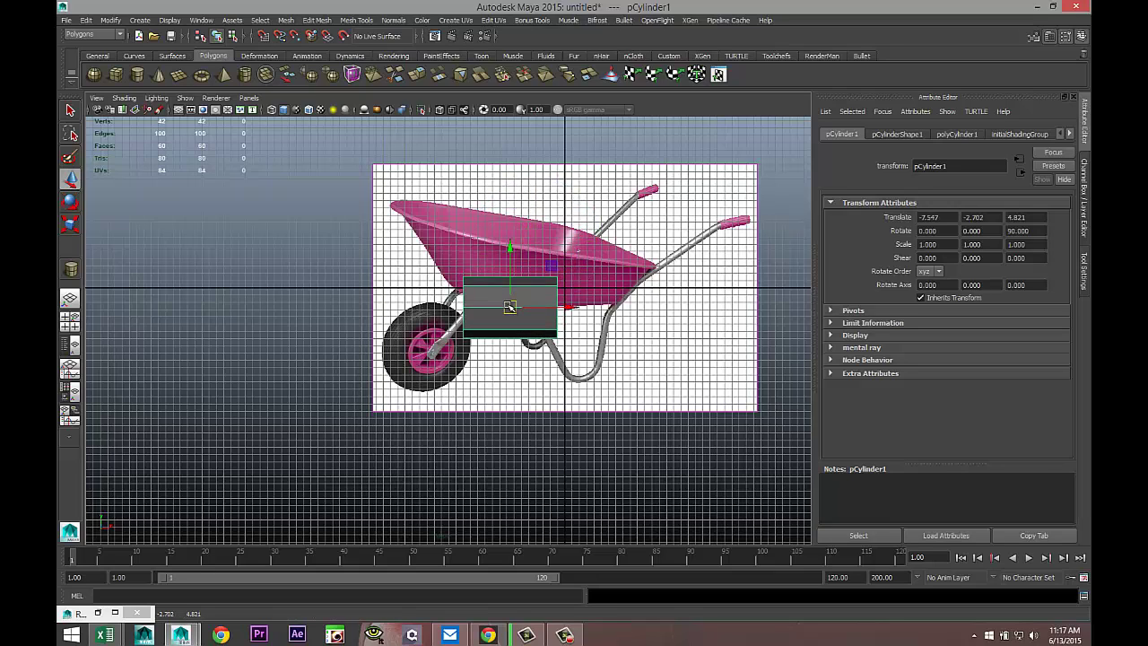
key(f)
key(r)
drag(448, 332, 79, 354)
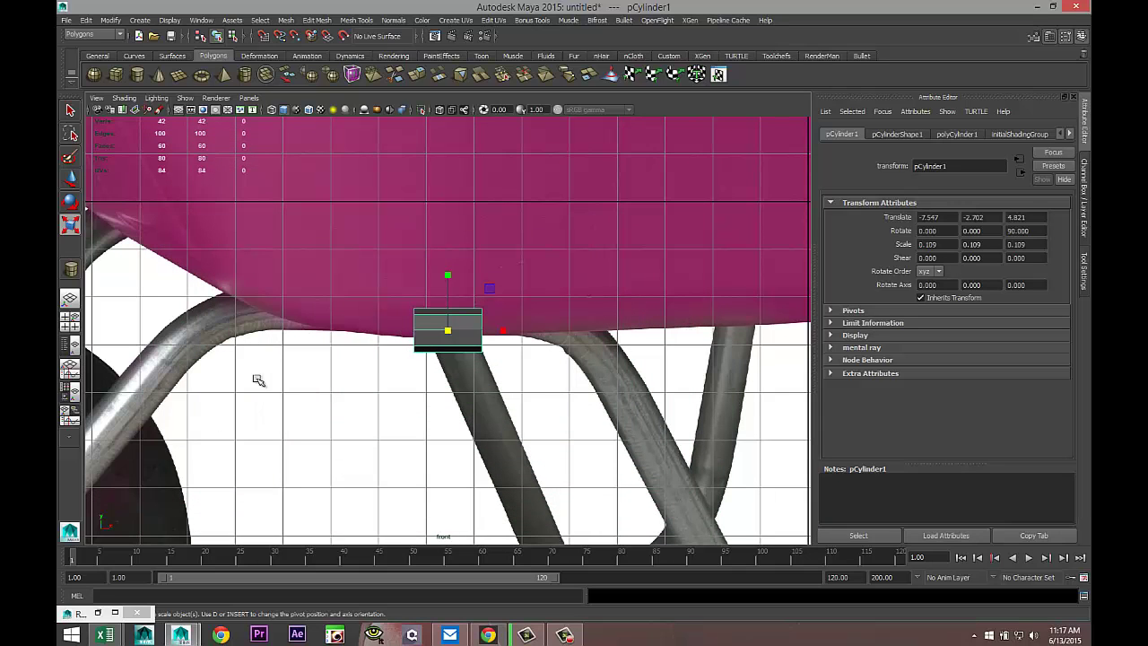
key(w)
drag(446, 334, 273, 312)
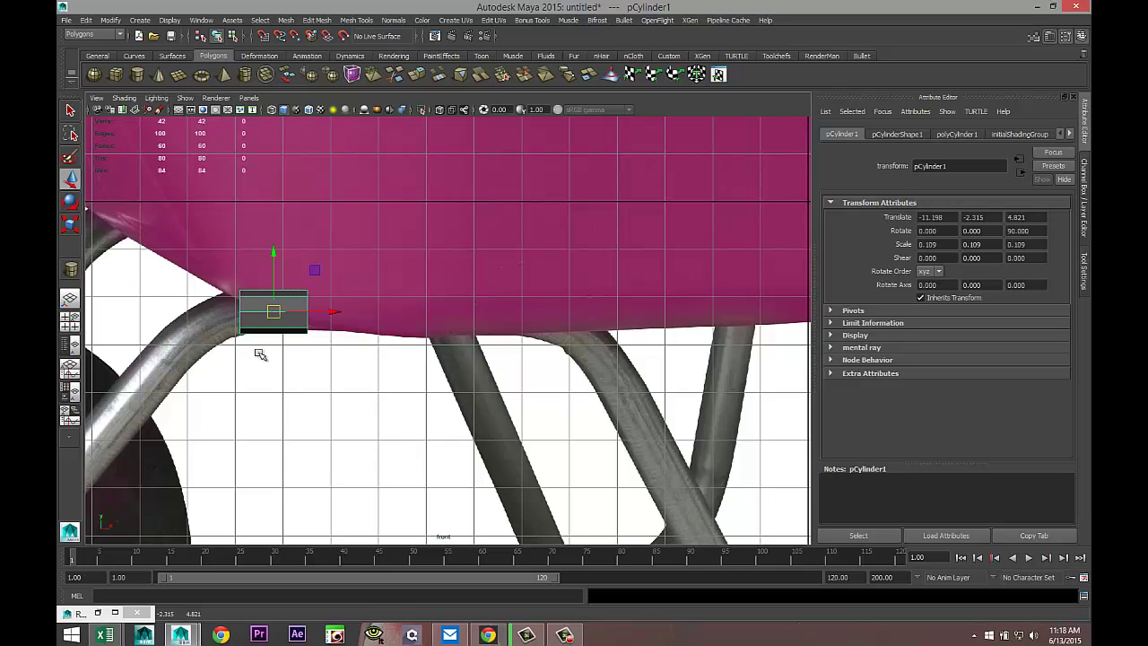
- Extrude the cylinder's end face that points away from the wheel and pull it outward along X
click(72, 321)
key(space)
key(f)
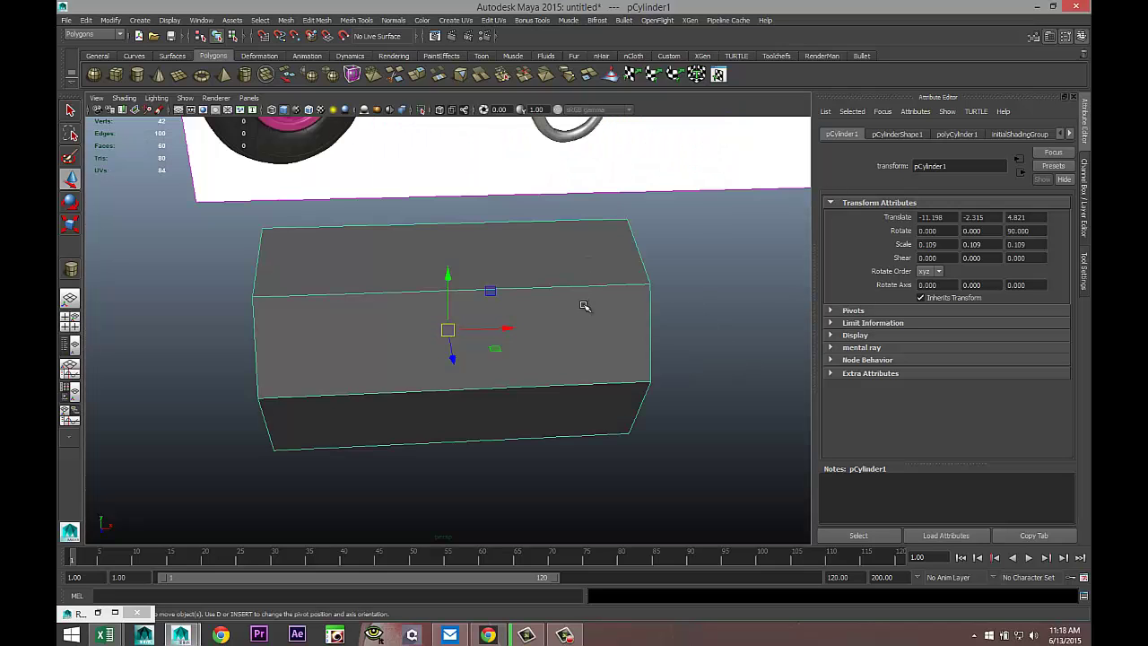
alt+drag(650, 350, 566, 340)
right_drag(566, 340, 570, 370)
click(570, 369)
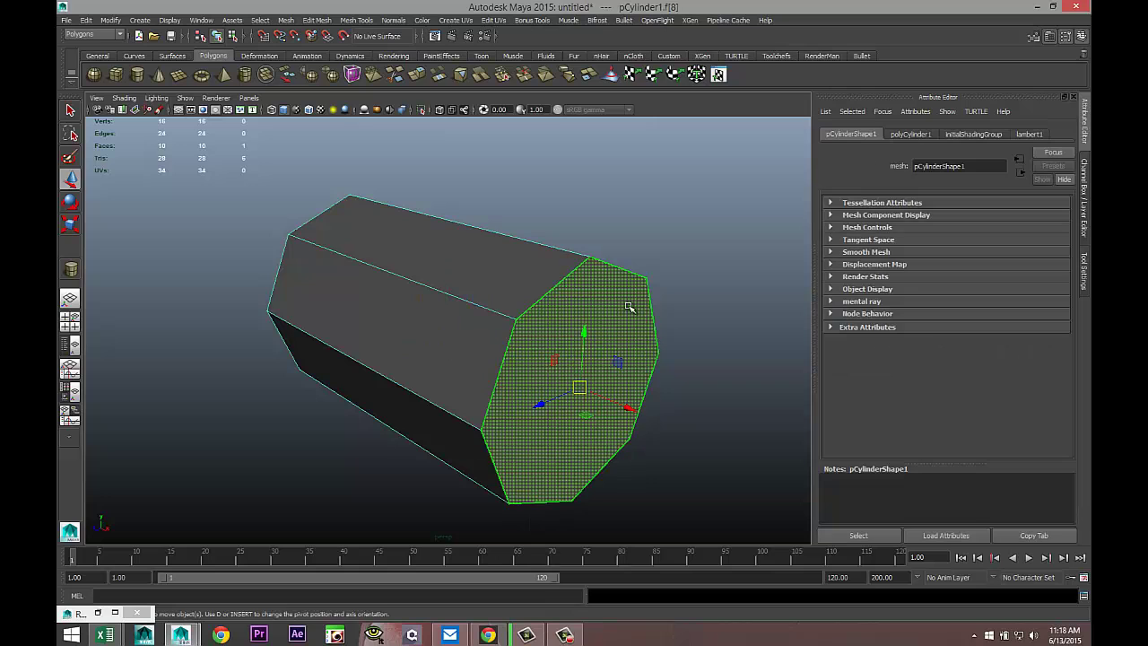
click(308, 20)
click(337, 331)
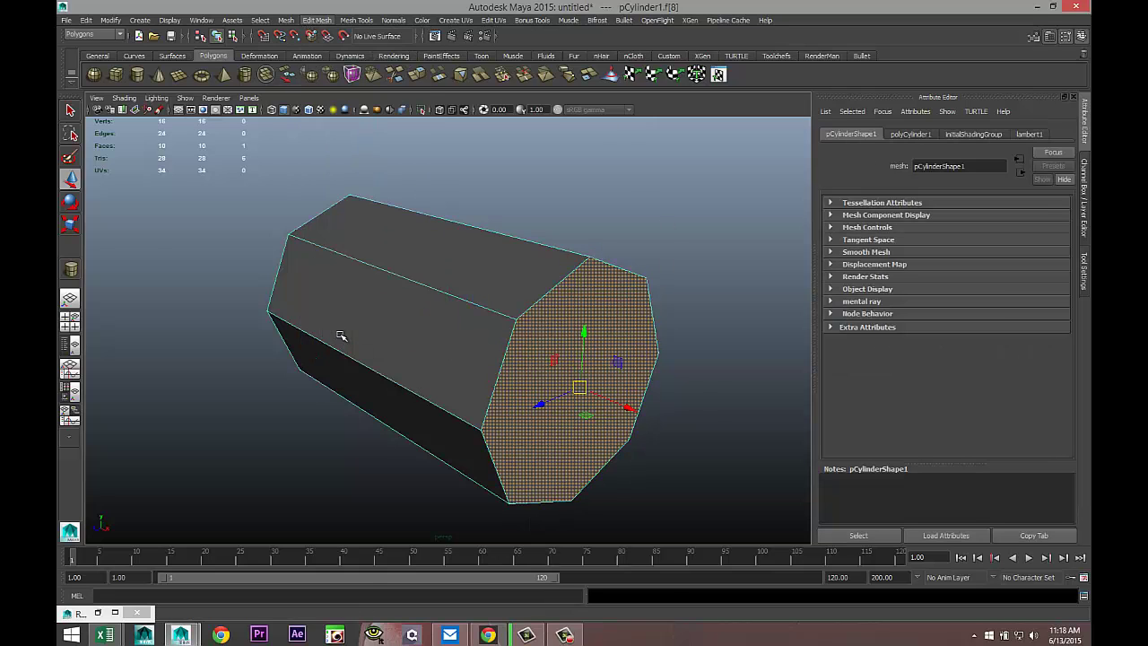
scroll(424, 371, down, 5)
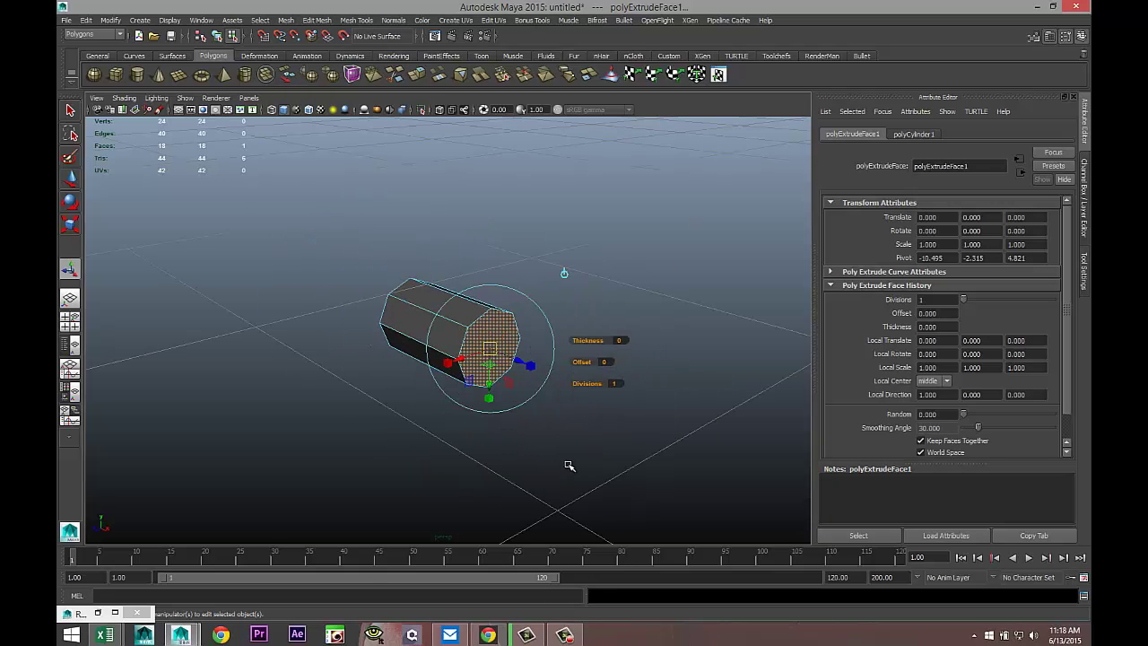
key(w)
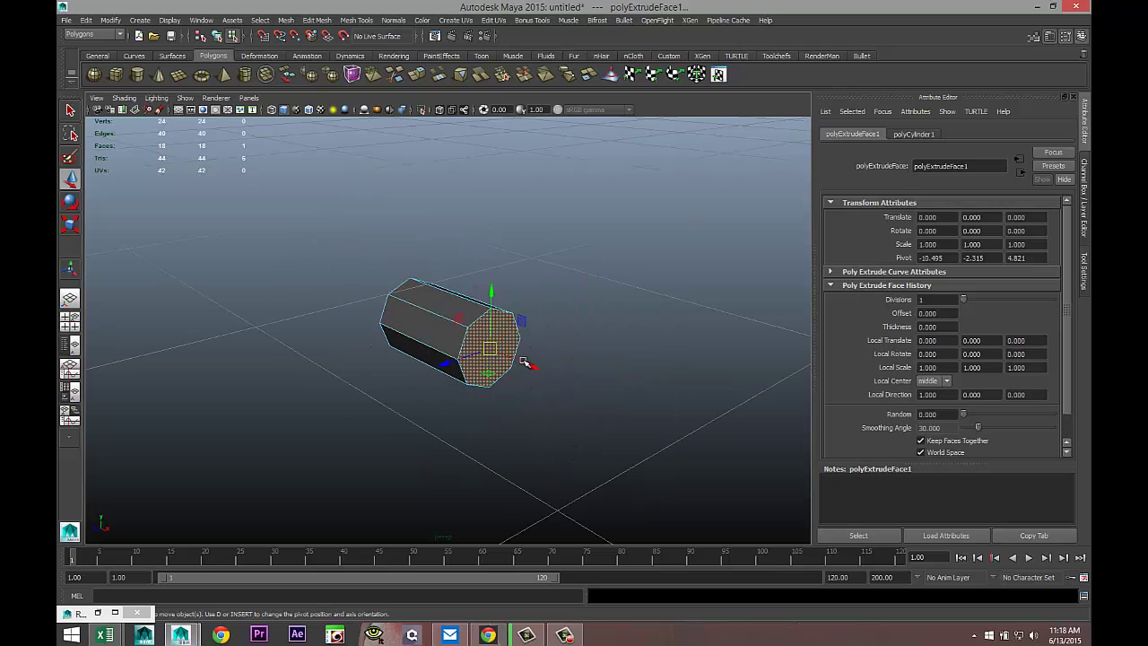
drag(533, 367, 644, 437)
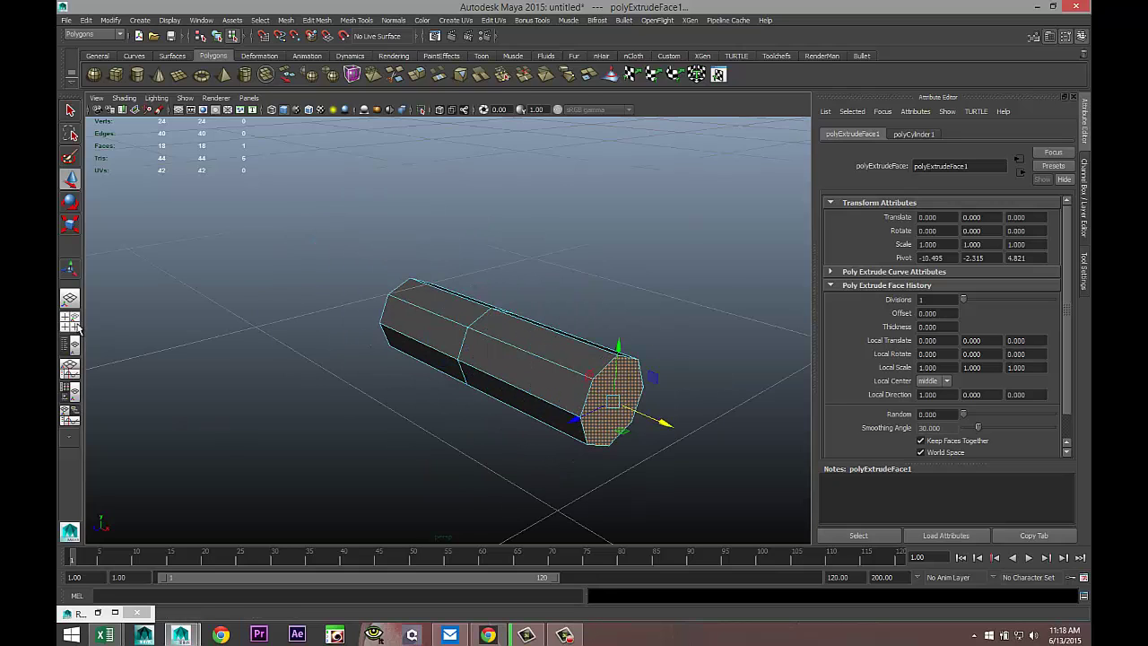
- In the front view, stretch the extruded end along the tub's underside to where the nearer leg tube begins
click(71, 322)
key(space)
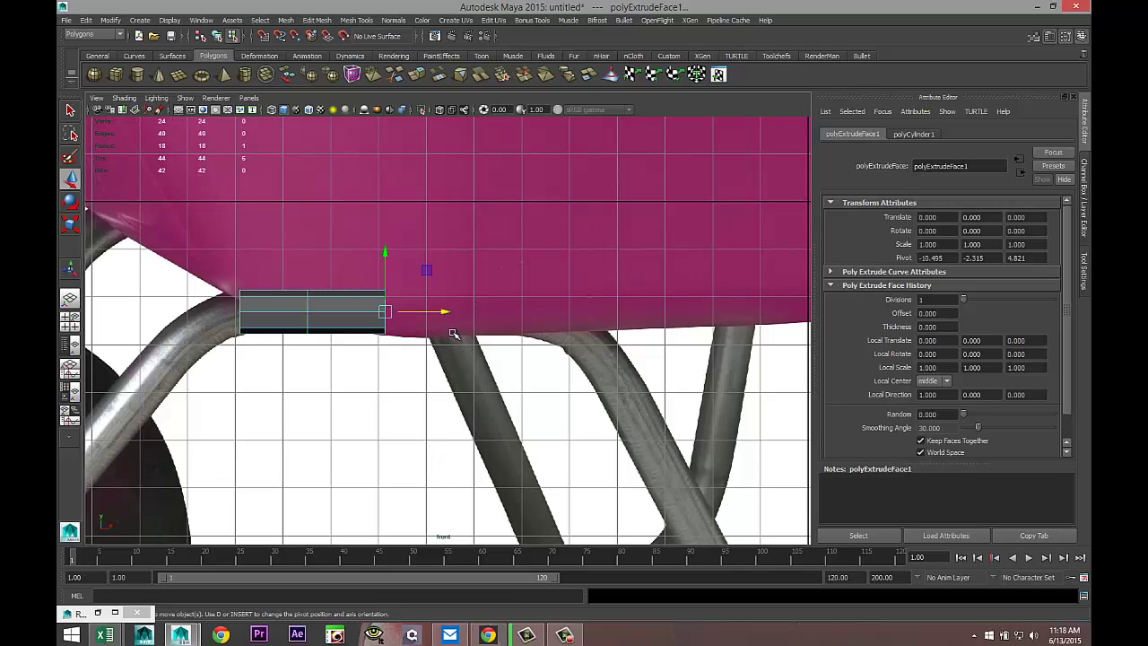
drag(445, 312, 589, 330)
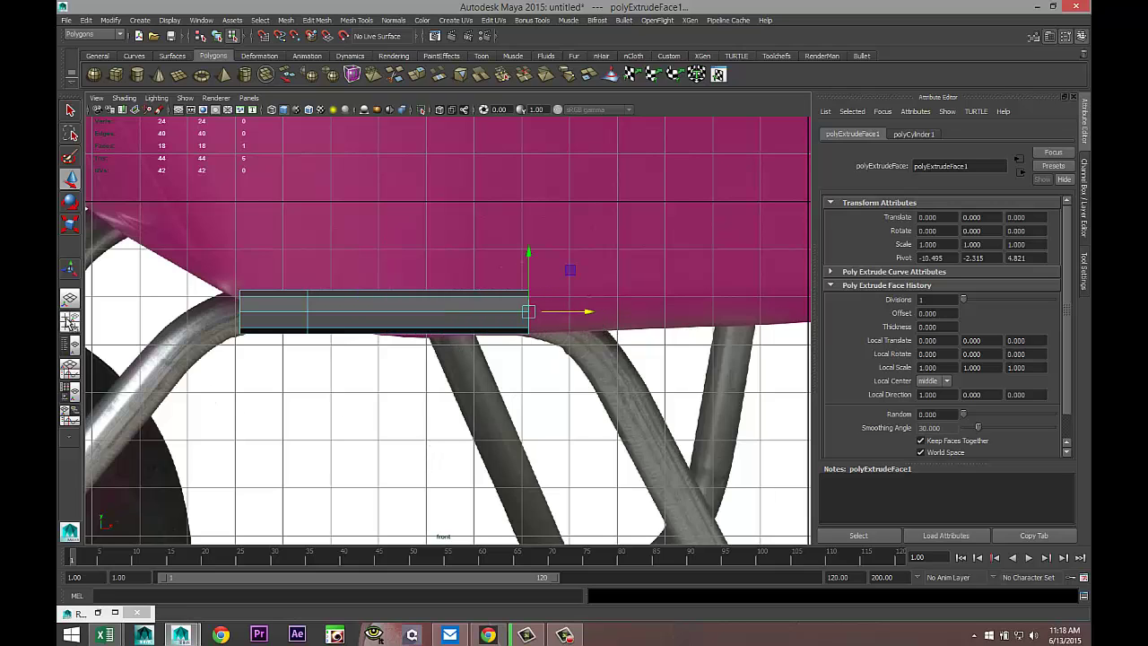
- Extrude the end face on the wheel side and pull it a short distance outward along X
click(70, 322)
key(space)
alt+drag(500, 315, 628, 330)
click(395, 372)
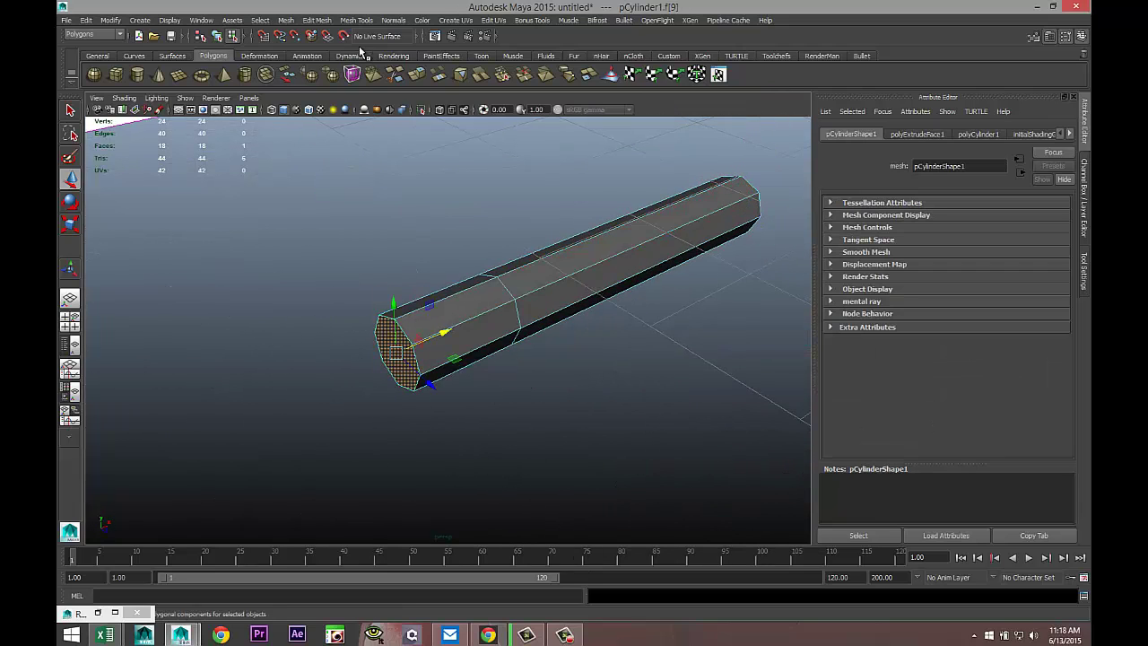
click(314, 20)
click(329, 331)
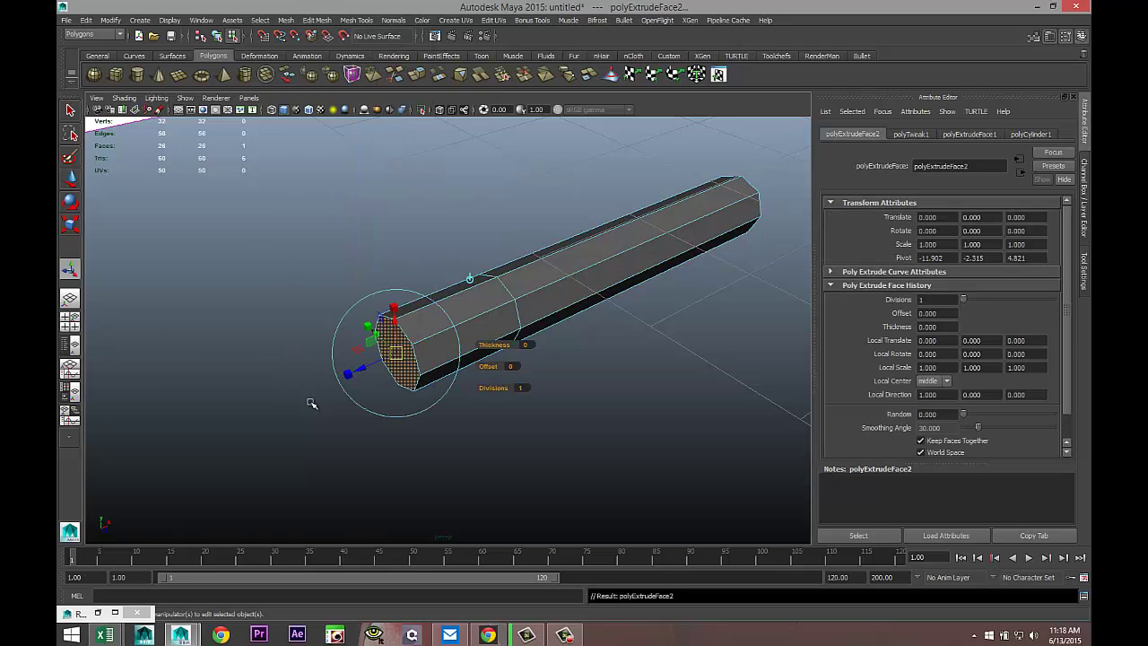
key(w)
drag(441, 331, 367, 363)
- In the front view, lower the wheel-side end face slightly to follow the start of the reference tube's bend
click(73, 330)
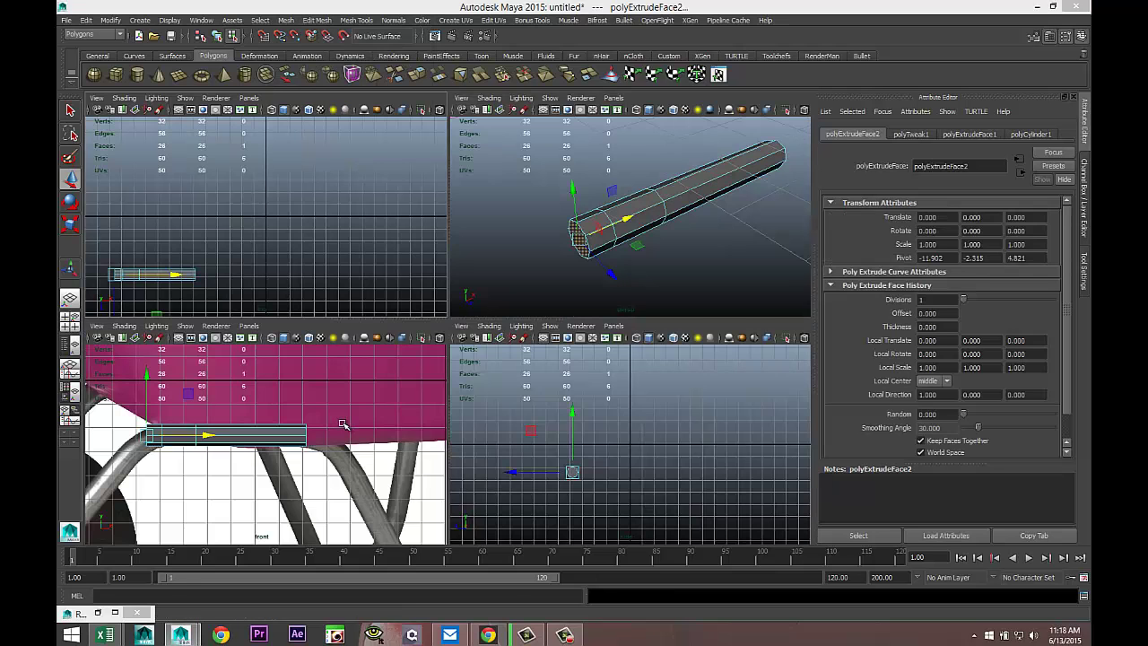
key(space)
alt+middle_drag(320, 419, 504, 428)
scroll(502, 426, up, 5)
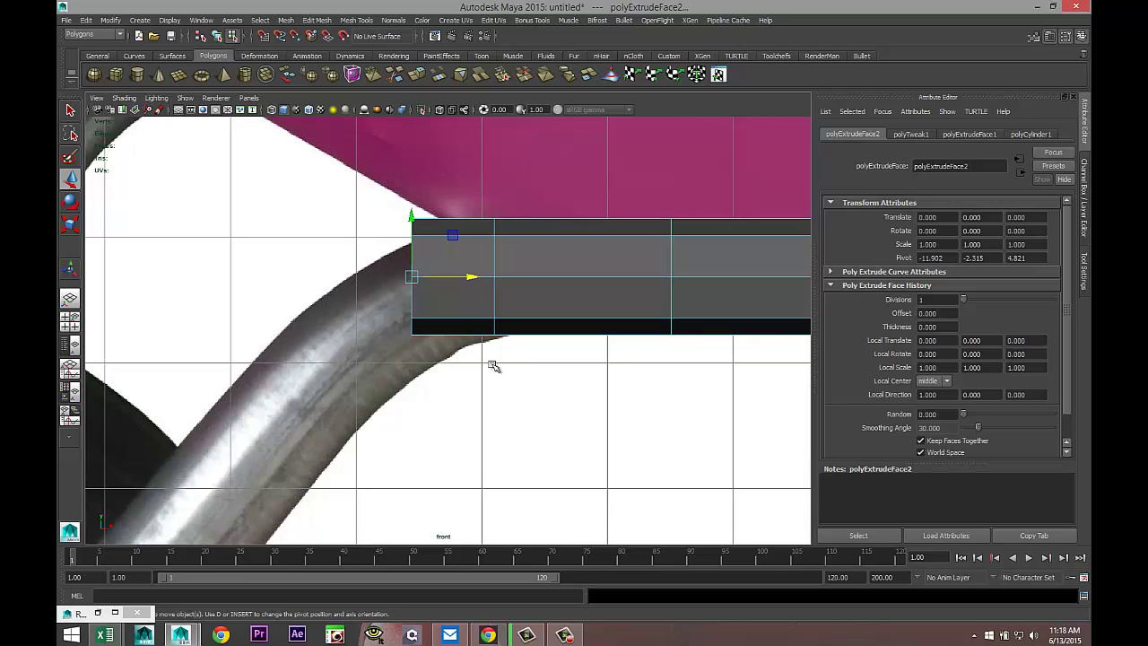
drag(411, 277, 413, 301)
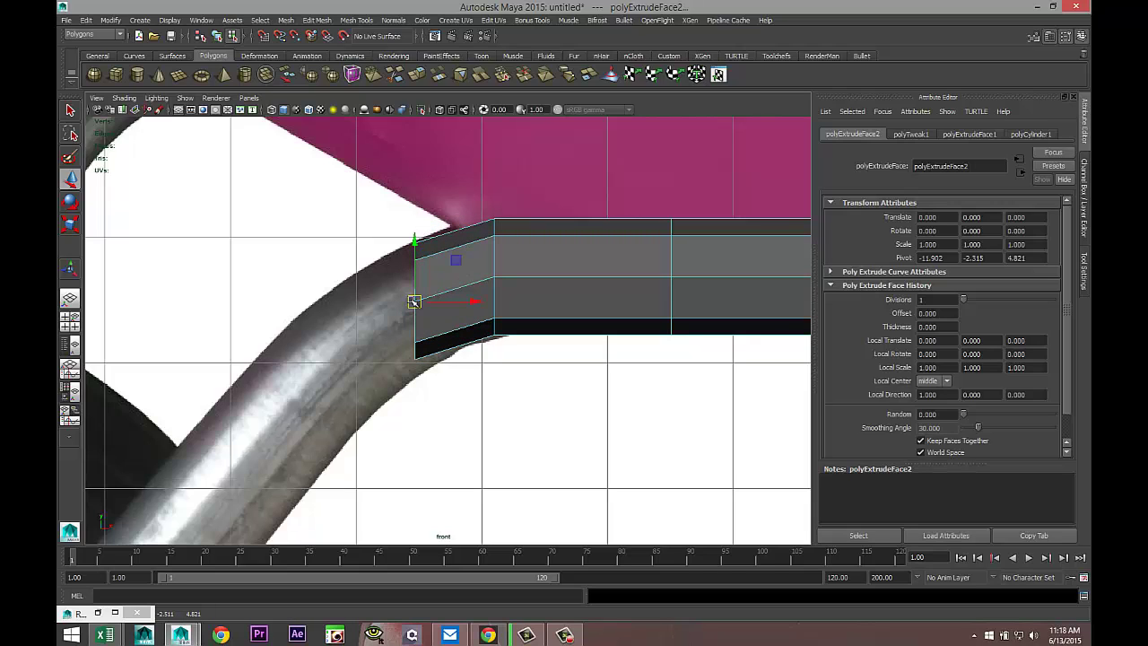
right_drag(413, 280, 403, 253)
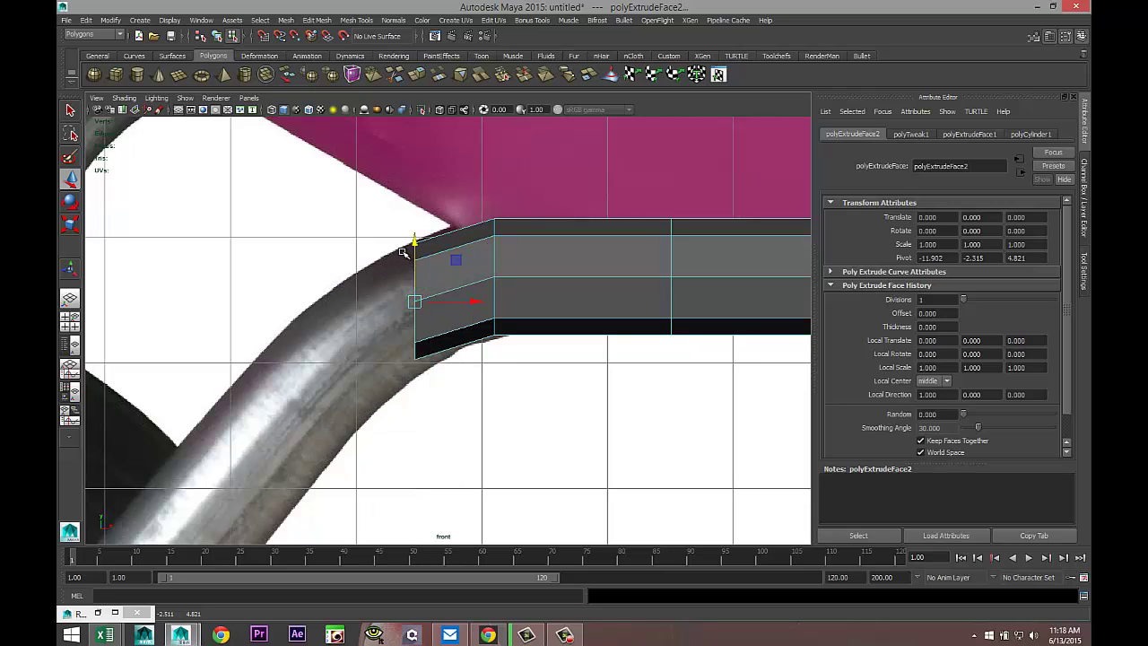
click(414, 328)
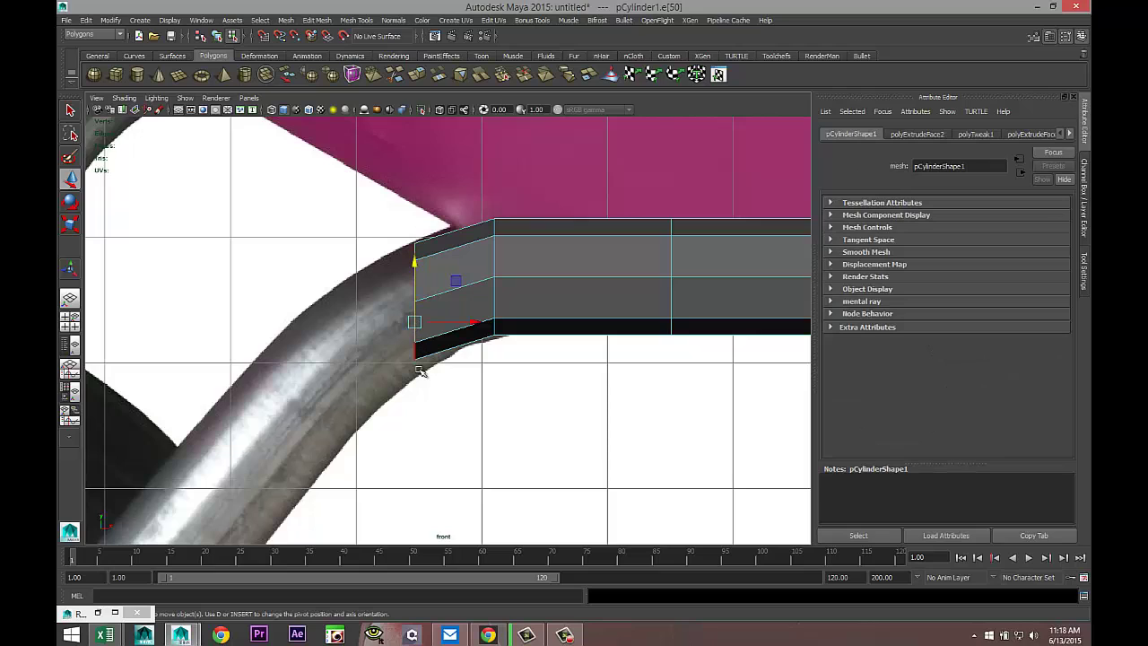
scroll(418, 375, up, 2)
click(407, 358)
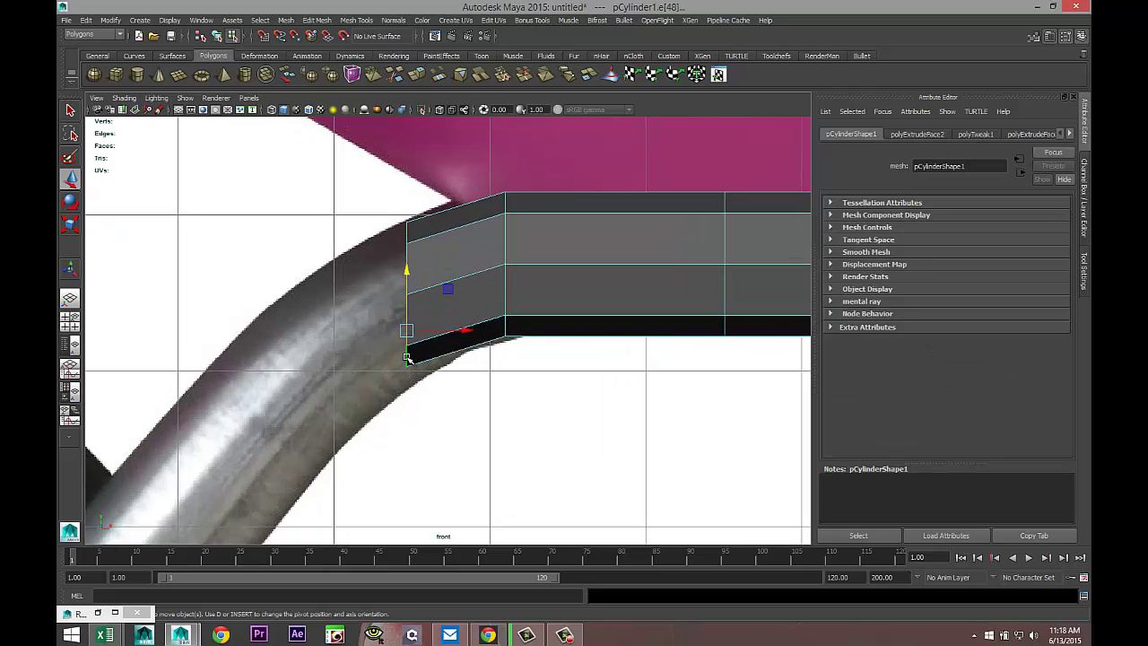
- Select all vertices of the wheel-side end and rotate them so the end sits square to the tube's bend
right_drag(403, 233, 366, 233)
drag(387, 205, 422, 404)
key(e)
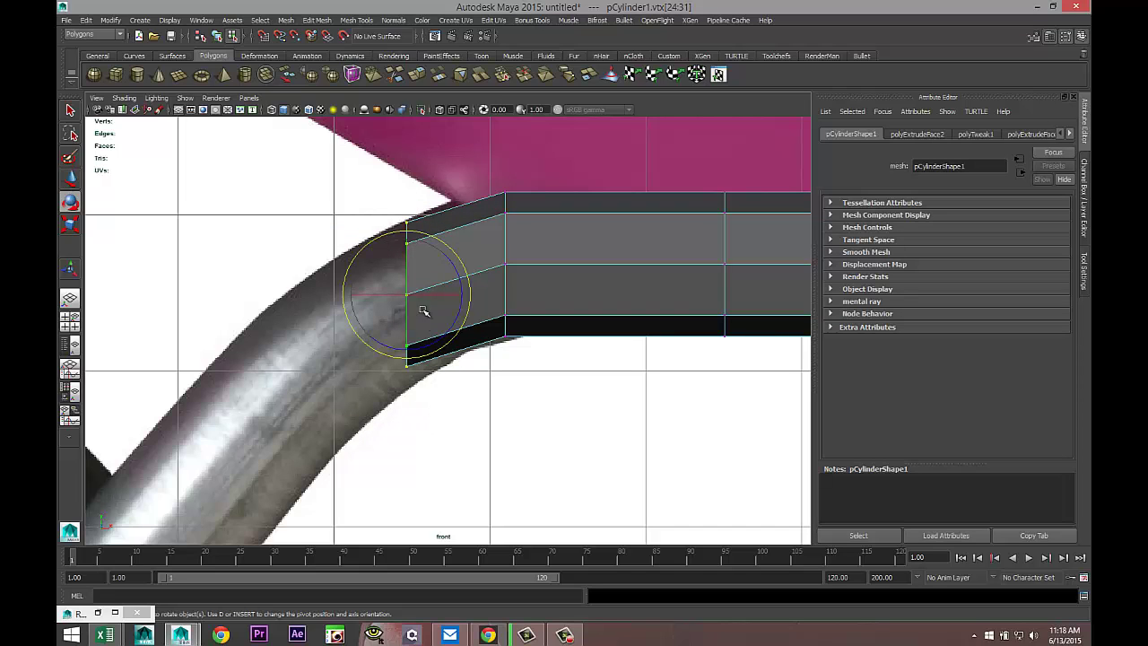
drag(362, 250, 353, 267)
key(ctrl+e)
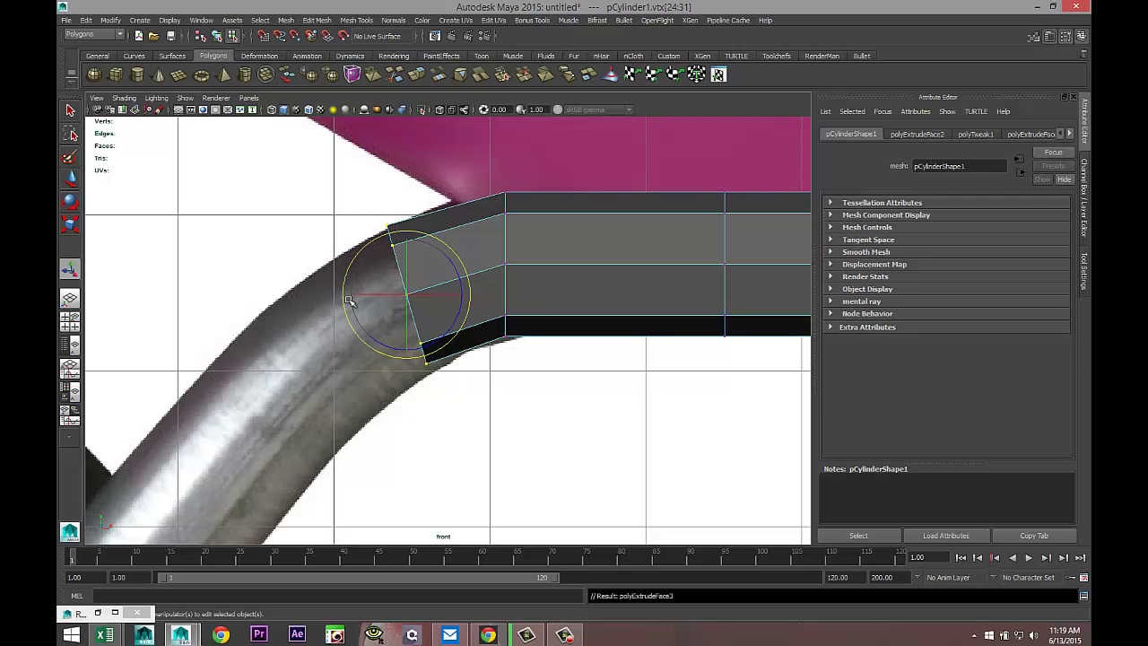
key(w)
drag(440, 274, 429, 289)
key(ctrl+z)
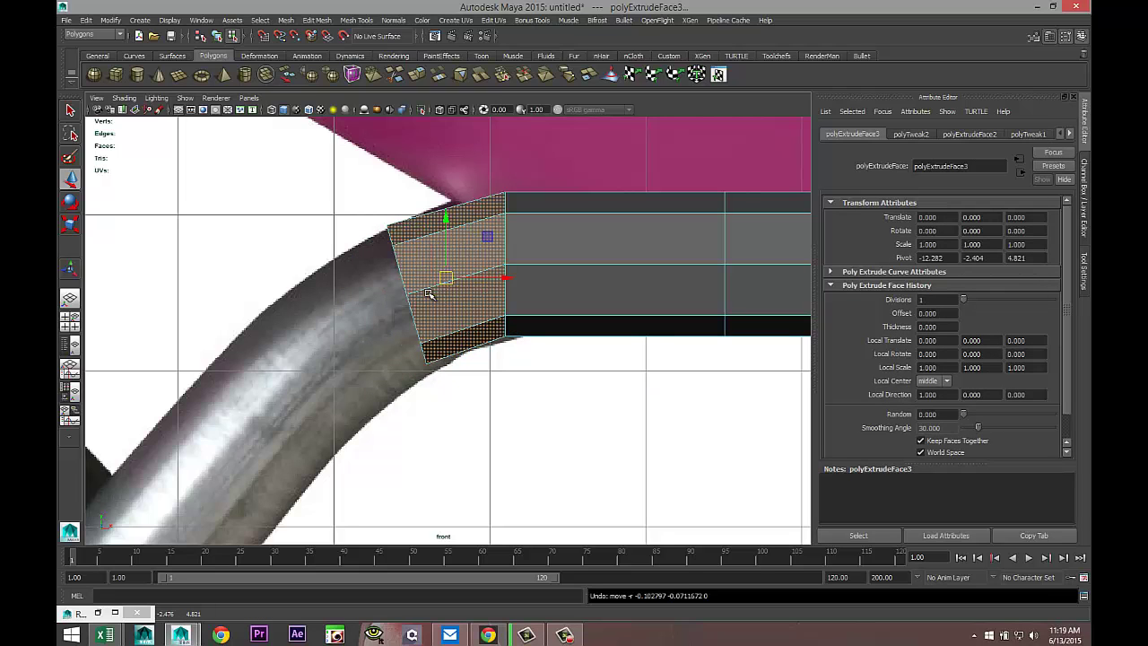
key(ctrl+z)
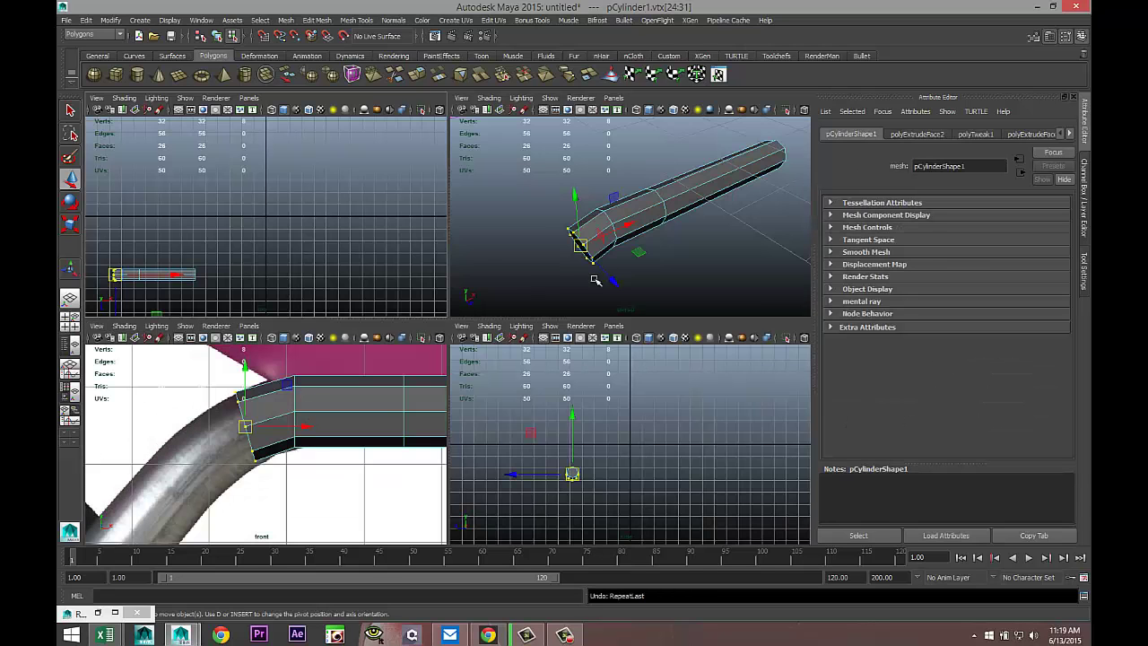
- Select the wheel-side end face in the perspective view, extrude it and pull the new section outward from the tube
click(70, 320)
key(space)
scroll(563, 306, up, 3)
alt+drag(496, 373, 519, 351)
right_drag(339, 356, 344, 390)
click(343, 389)
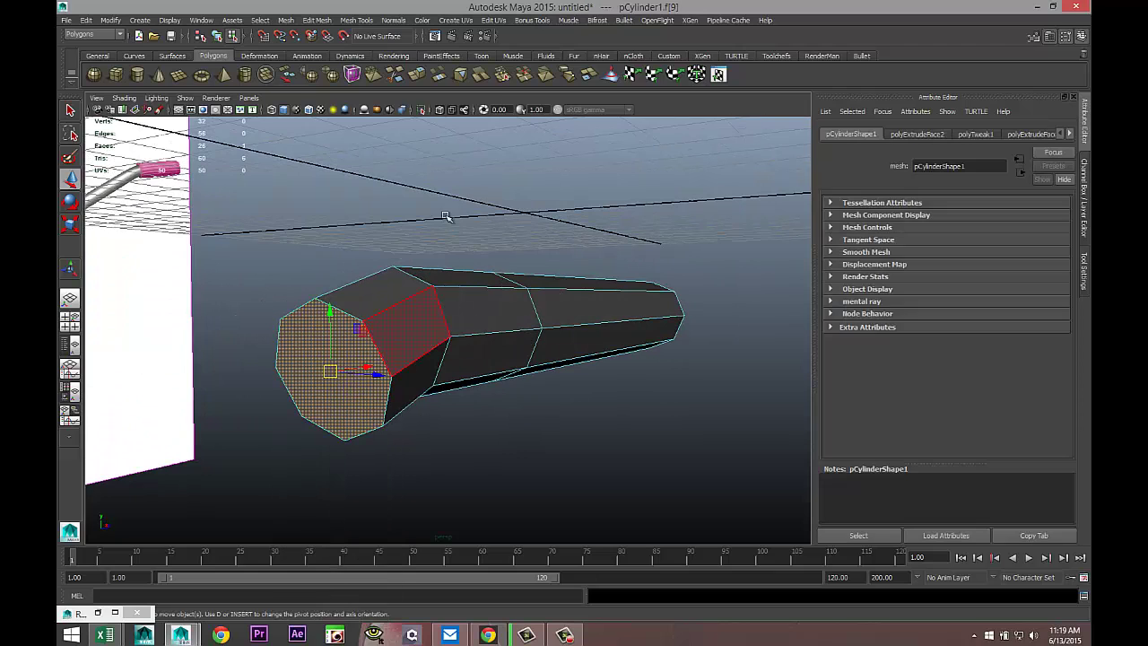
click(317, 20)
click(355, 334)
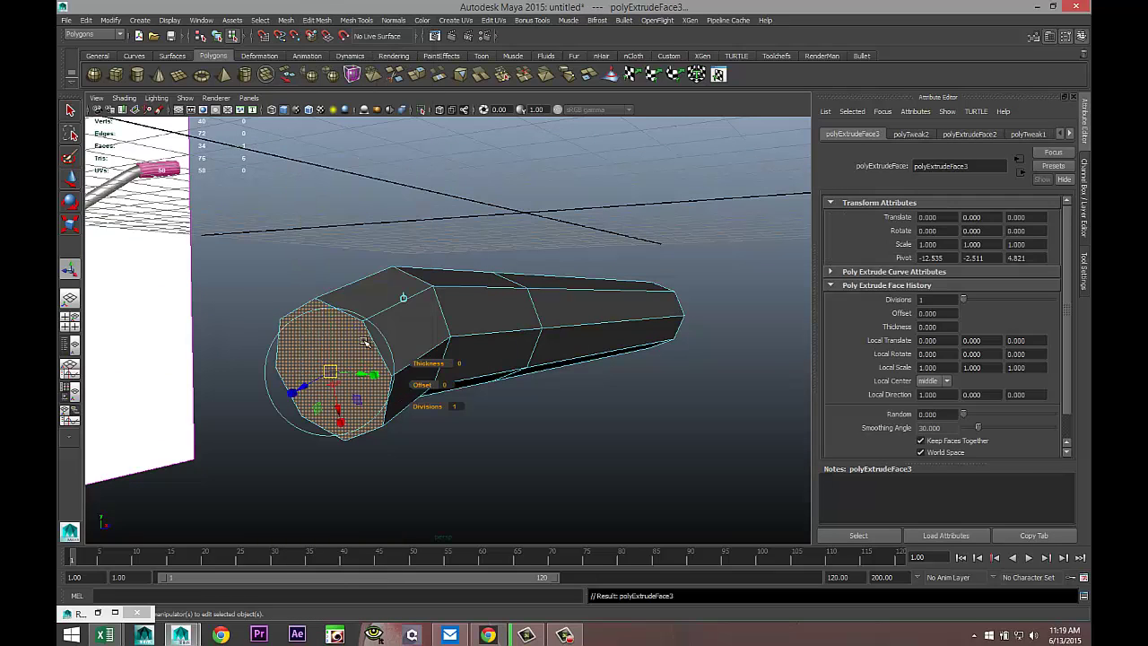
drag(328, 379, 293, 413)
- In the front view, place the new wheel-side end on the reference tube's bend and rotate it toward square with the tube
click(71, 322)
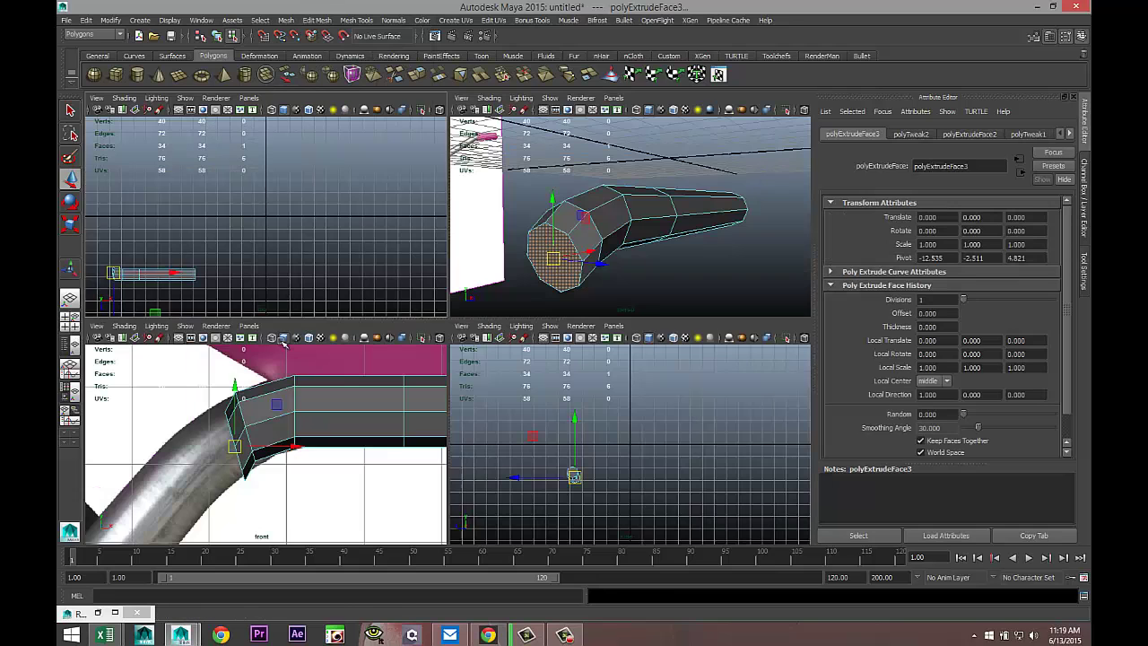
key(space)
drag(385, 335, 325, 354)
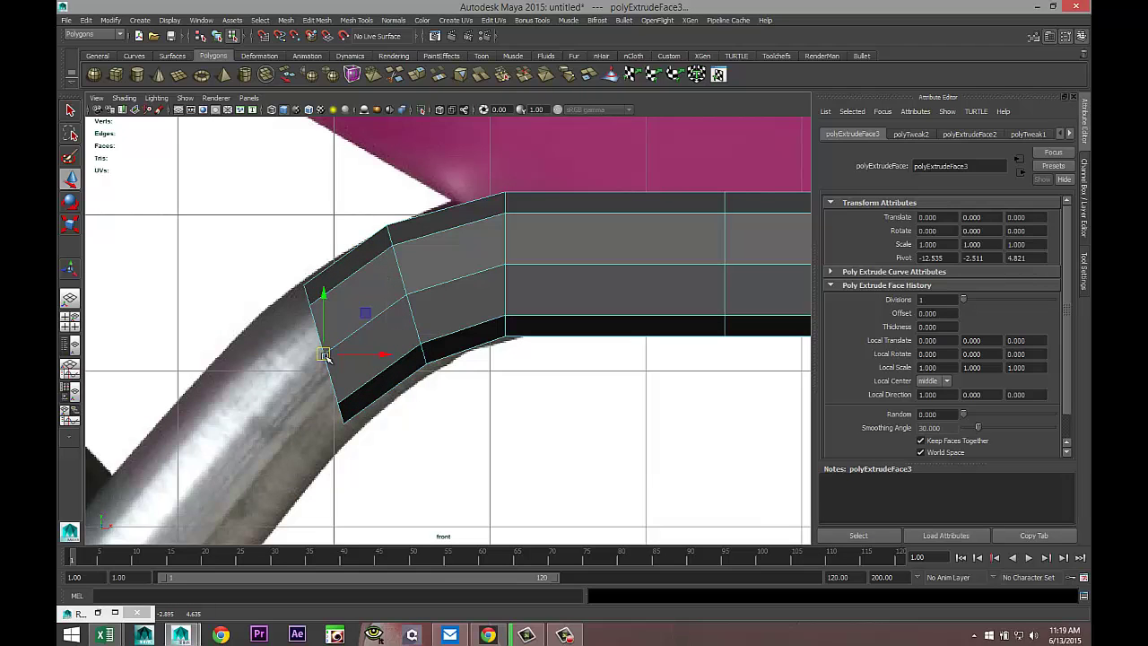
key(e)
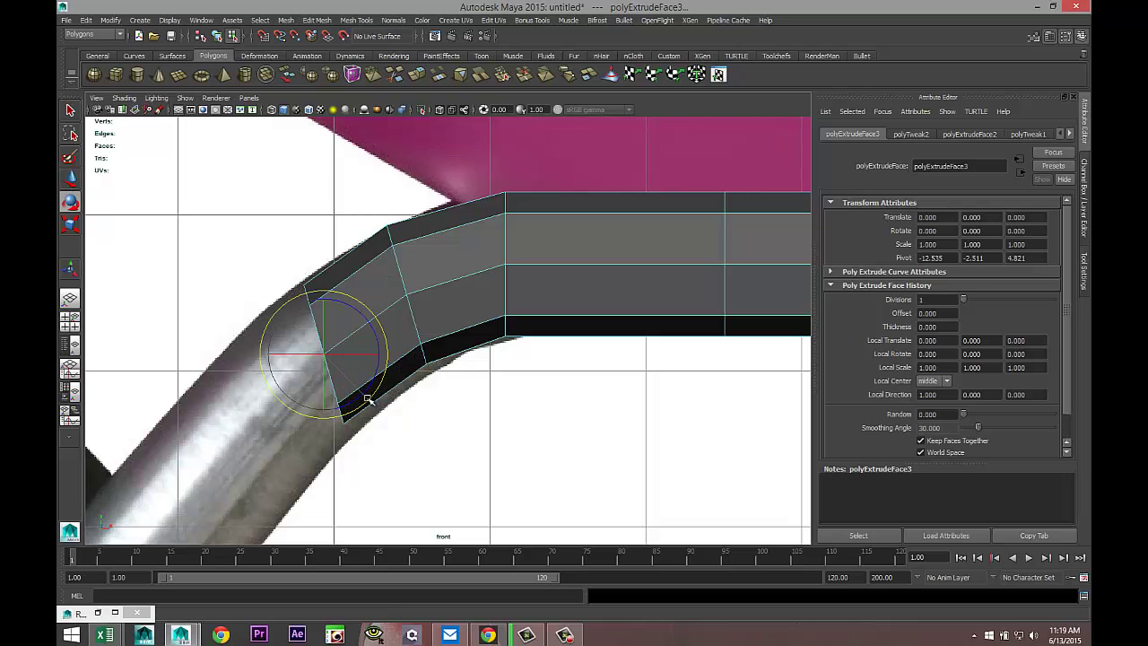
drag(371, 395, 380, 389)
- Extrude the wheel-side end to where the reference bend straightens, and rotate the end perpendicular to the tube
alt+middle_drag(364, 461, 473, 371)
key(ctrl+e)
drag(454, 247, 388, 316)
key(e)
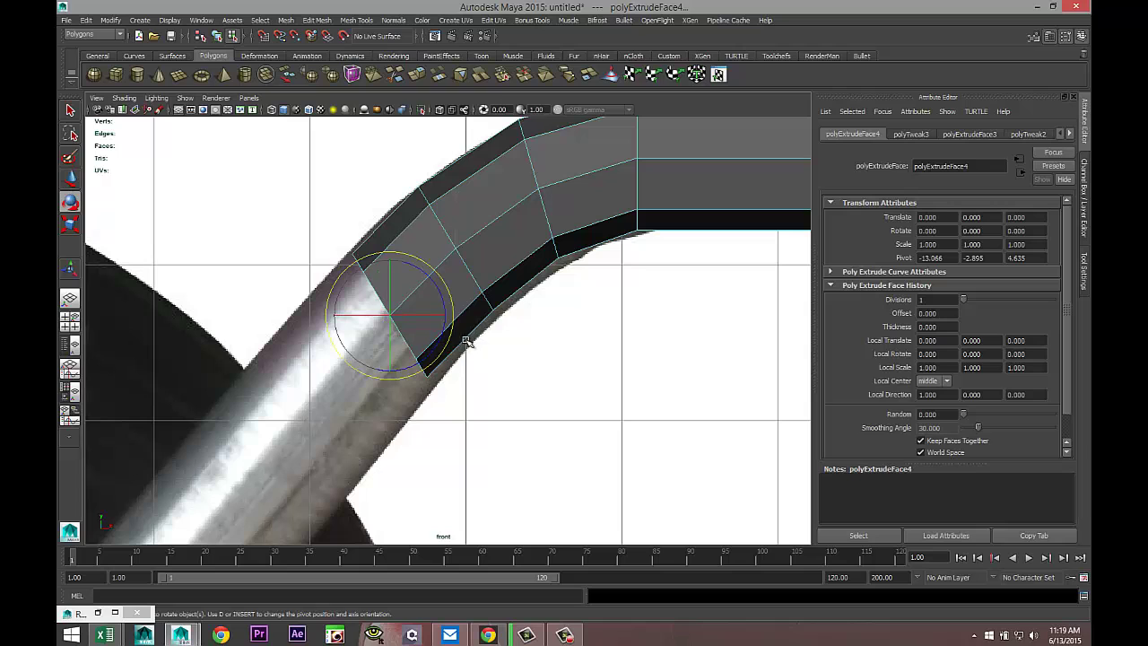
drag(448, 340, 343, 441)
- Extrude the end face down the straight tube to the wheel's metal bracket and rotate the end square to the tube
key(g)
key(w)
scroll(366, 400, down, 8)
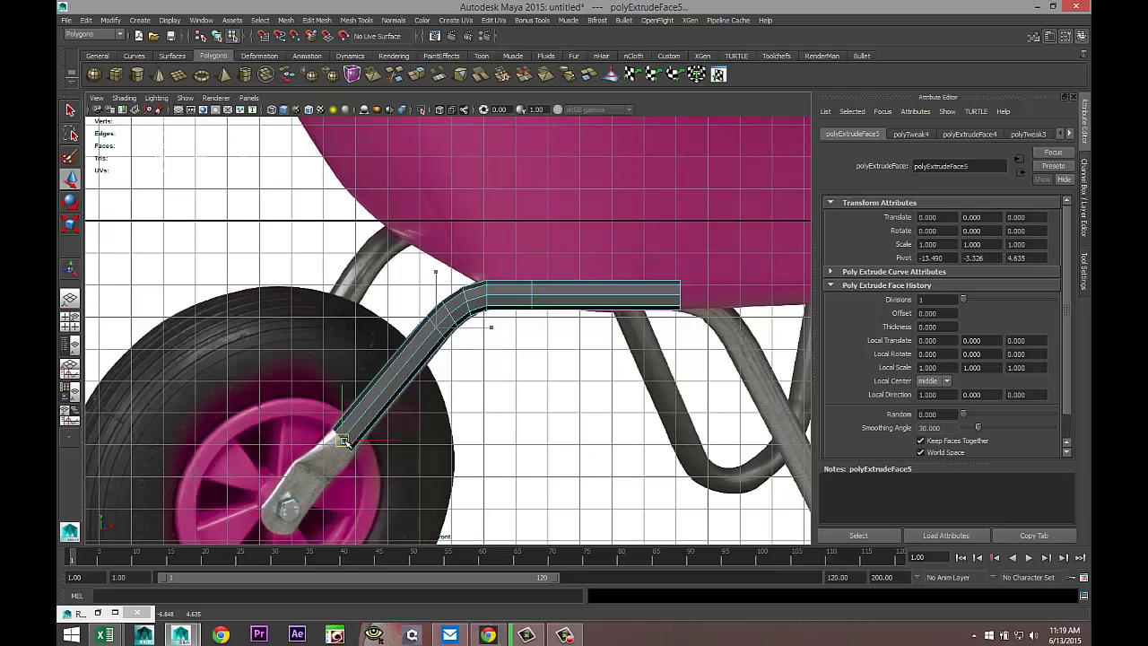
key(f)
scroll(396, 421, down, 4)
scroll(505, 346, up, 6)
key(e)
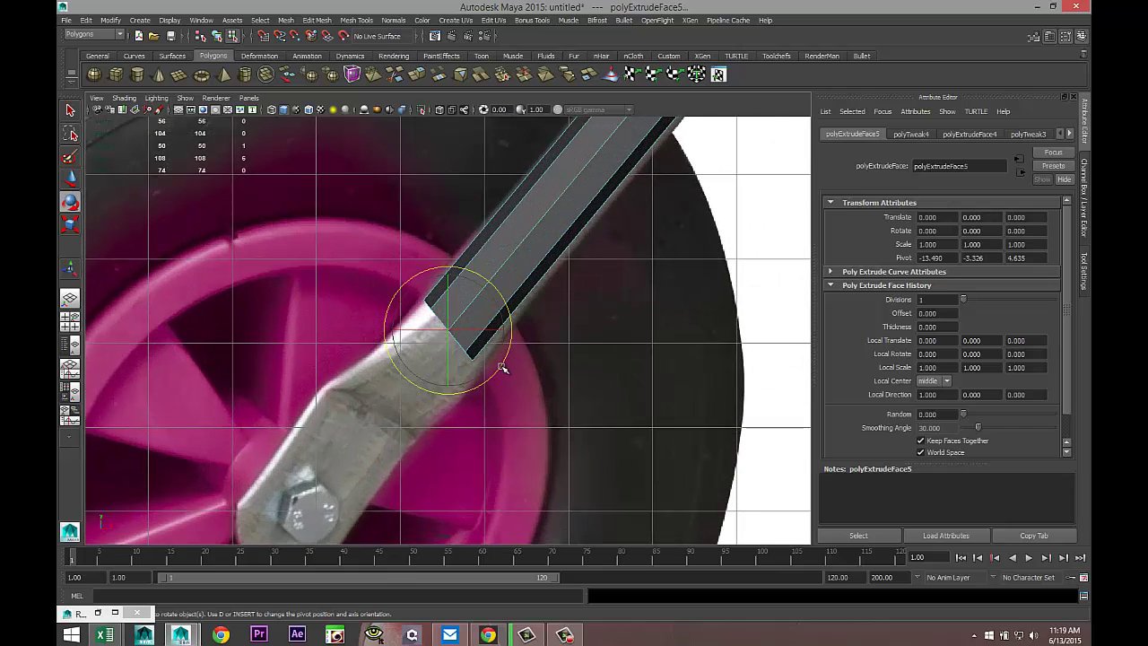
- Extrude a short extra section from the wheel-side end, over the upper part of the wheel bracket
key(g)
key(w)
drag(445, 329, 380, 409)
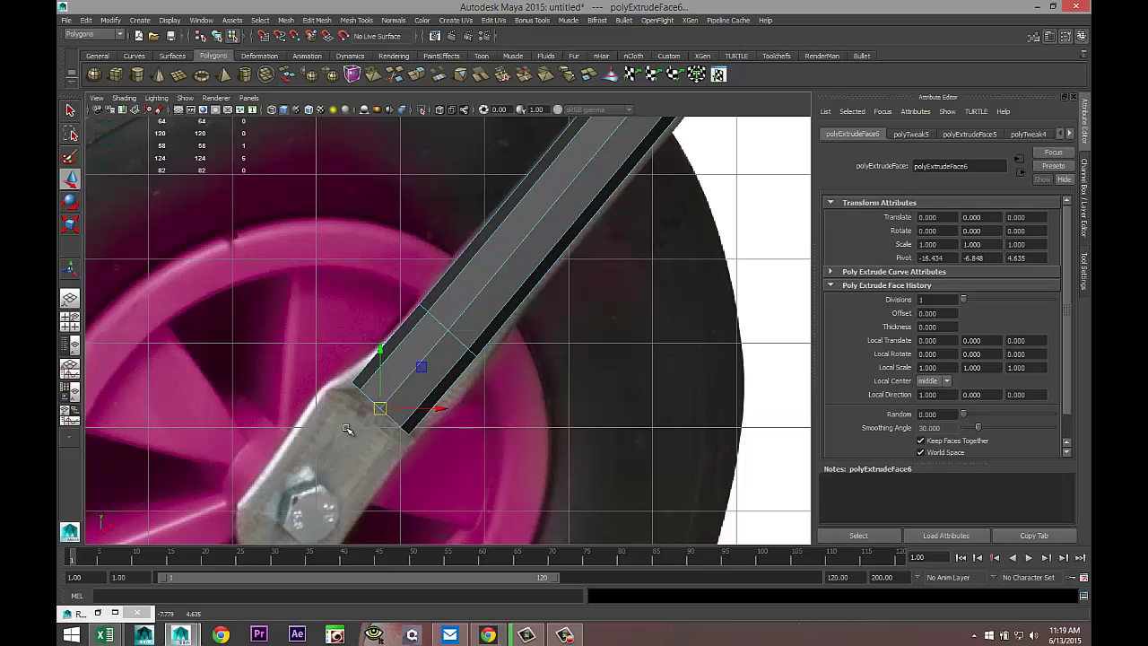
- In the perspective view, select the vertices of the last wheel-side section and shift them slightly inward along Z
click(70, 319)
key(space)
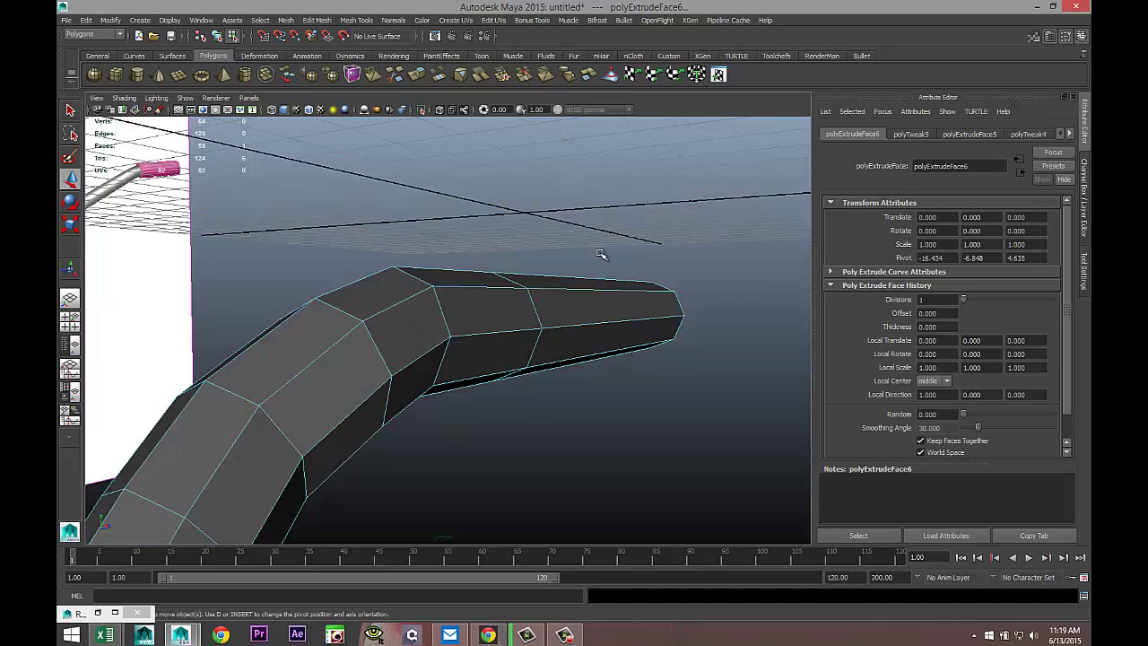
scroll(572, 300, down, 3)
alt+drag(515, 369, 454, 385)
alt+middle_drag(454, 382, 465, 363)
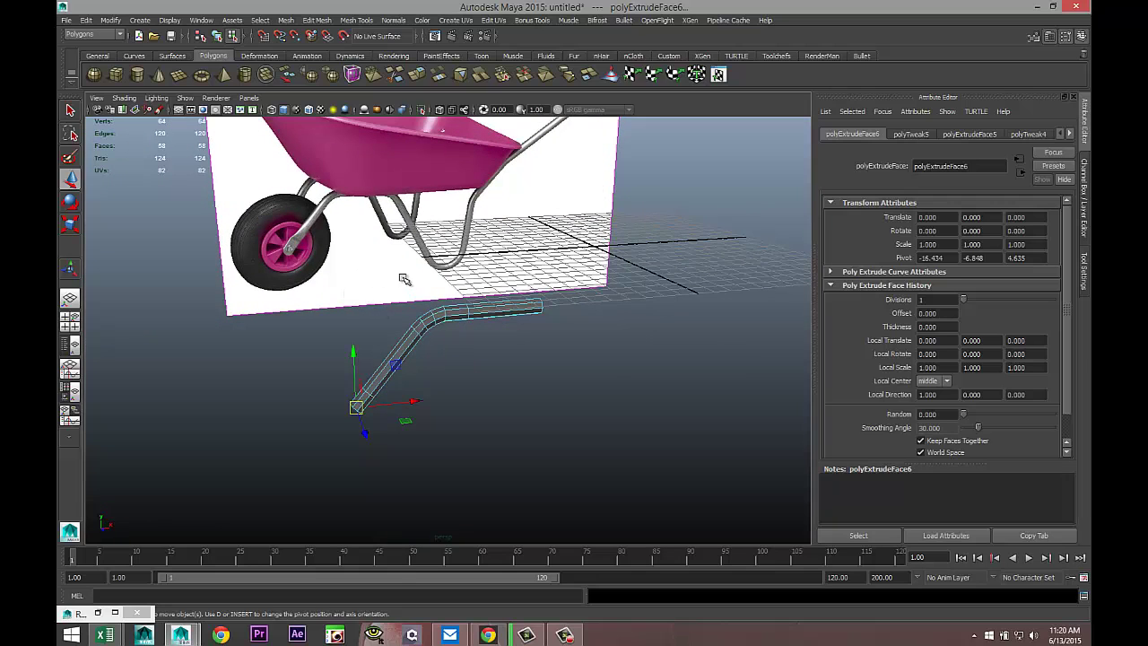
alt+drag(405, 282, 400, 259)
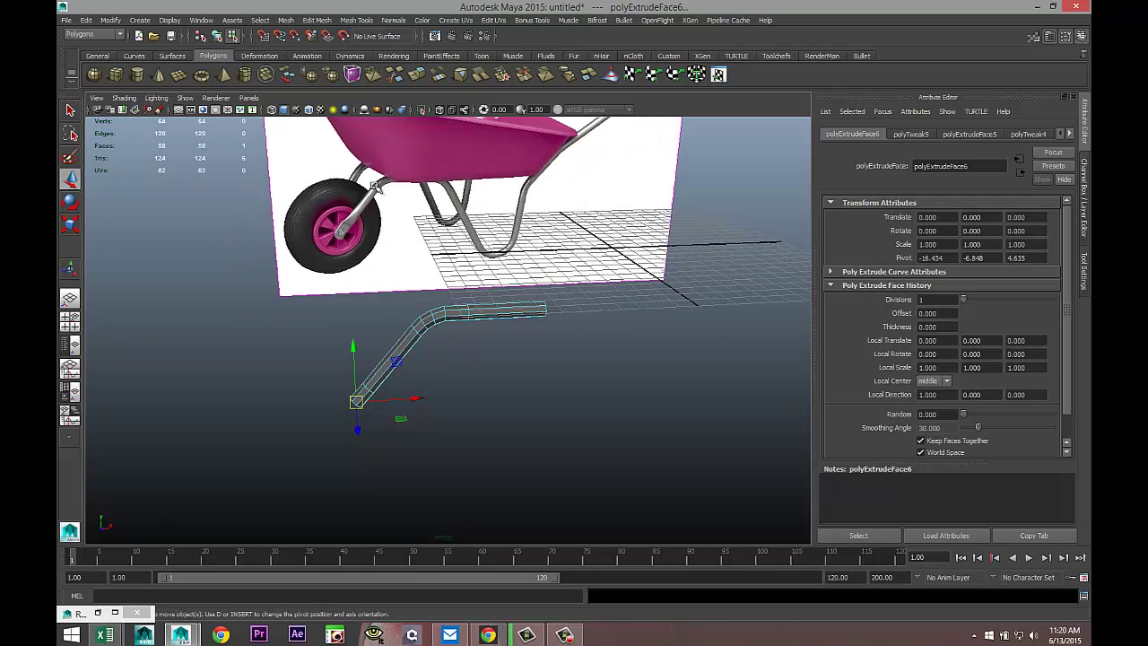
alt+drag(325, 256, 484, 379)
right_drag(436, 387, 386, 363)
drag(387, 367, 544, 512)
drag(500, 435, 481, 436)
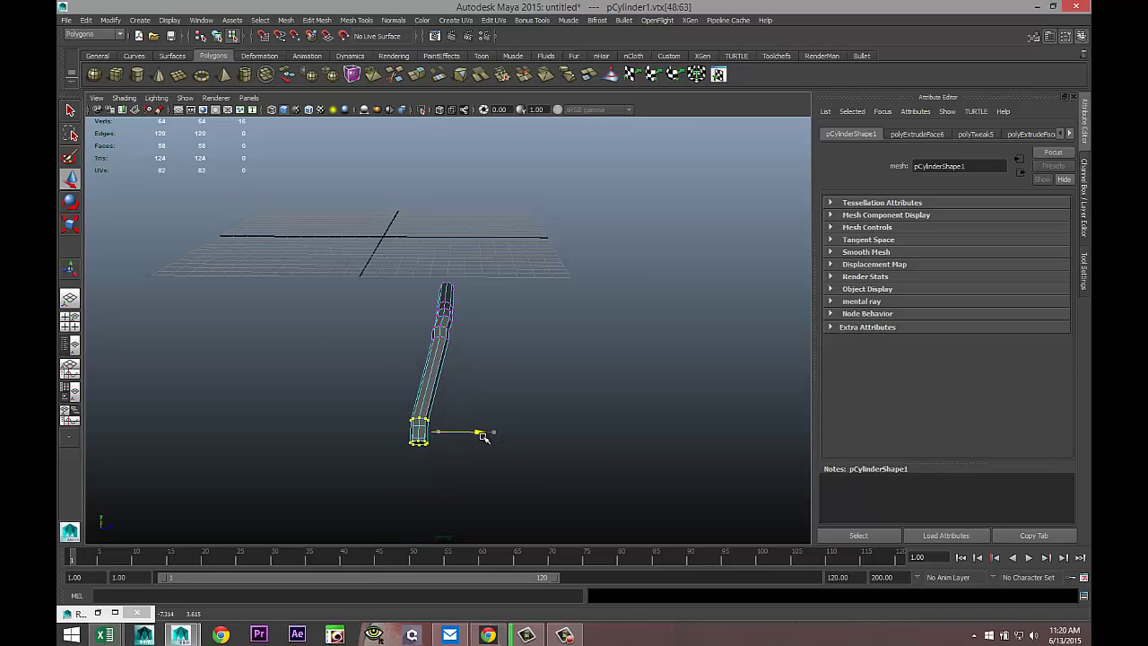
- Select the end face at the tube's opposite end, extrude it and pull it a short distance outward along X
alt+drag(591, 402, 463, 398)
right_drag(463, 277, 462, 309)
click(456, 275)
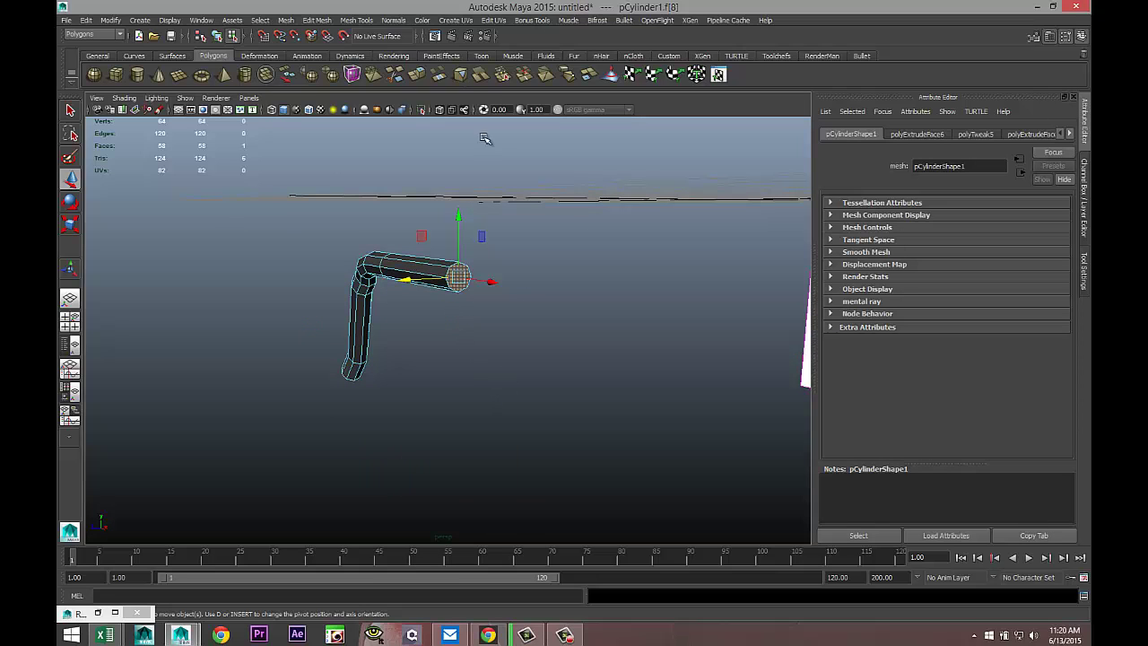
click(325, 19)
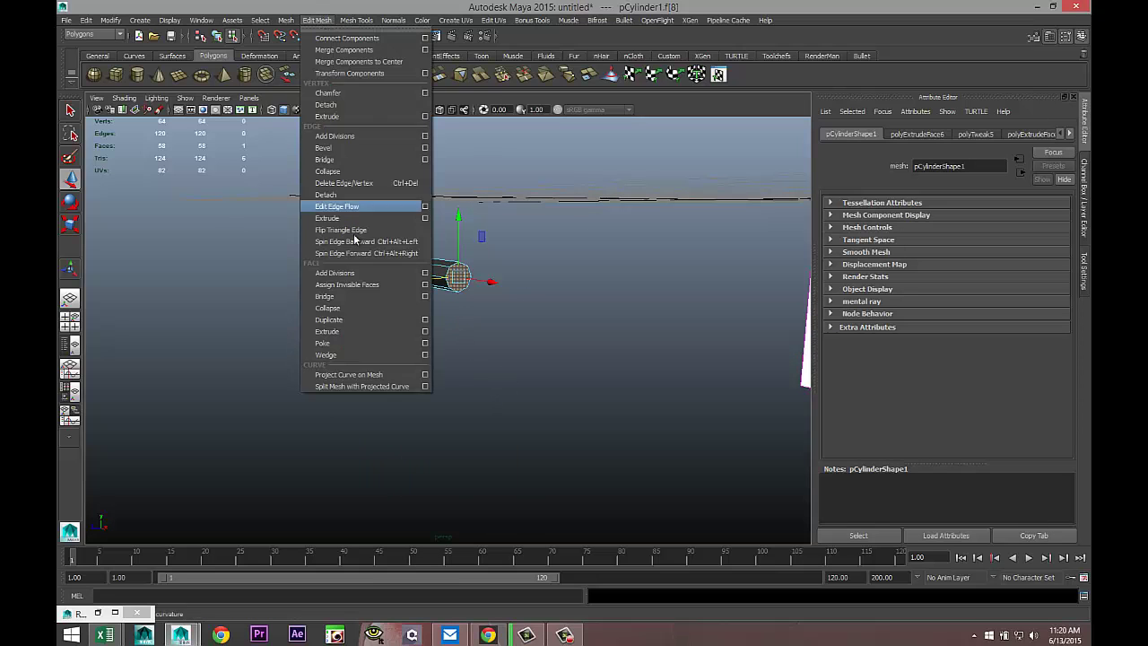
click(366, 332)
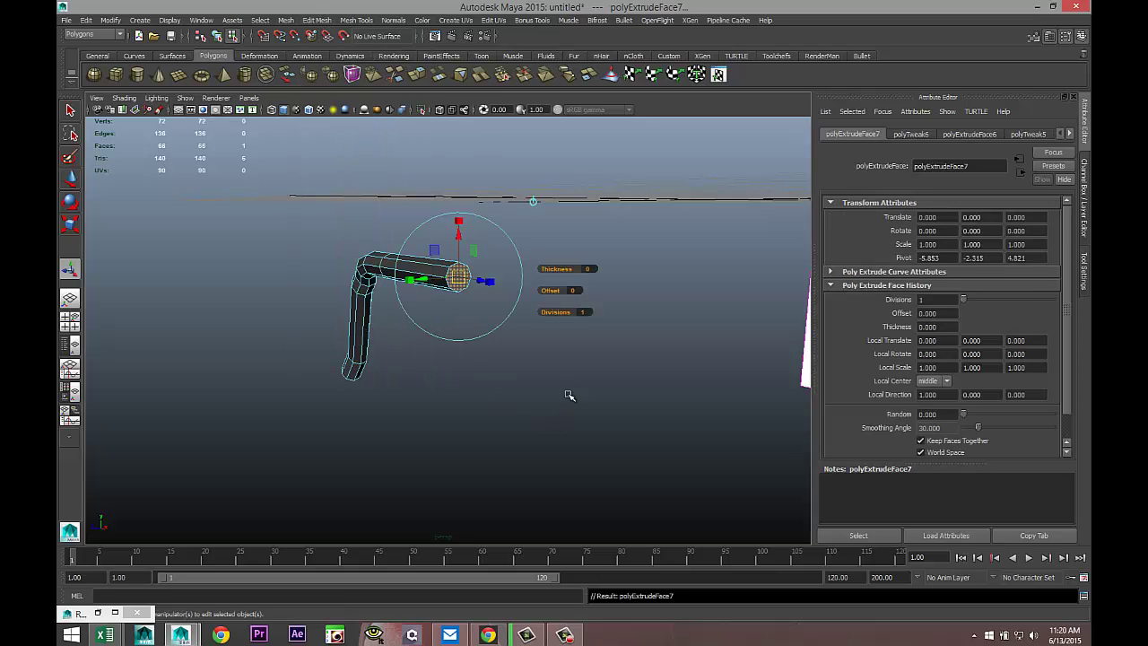
key(w)
drag(492, 286, 510, 294)
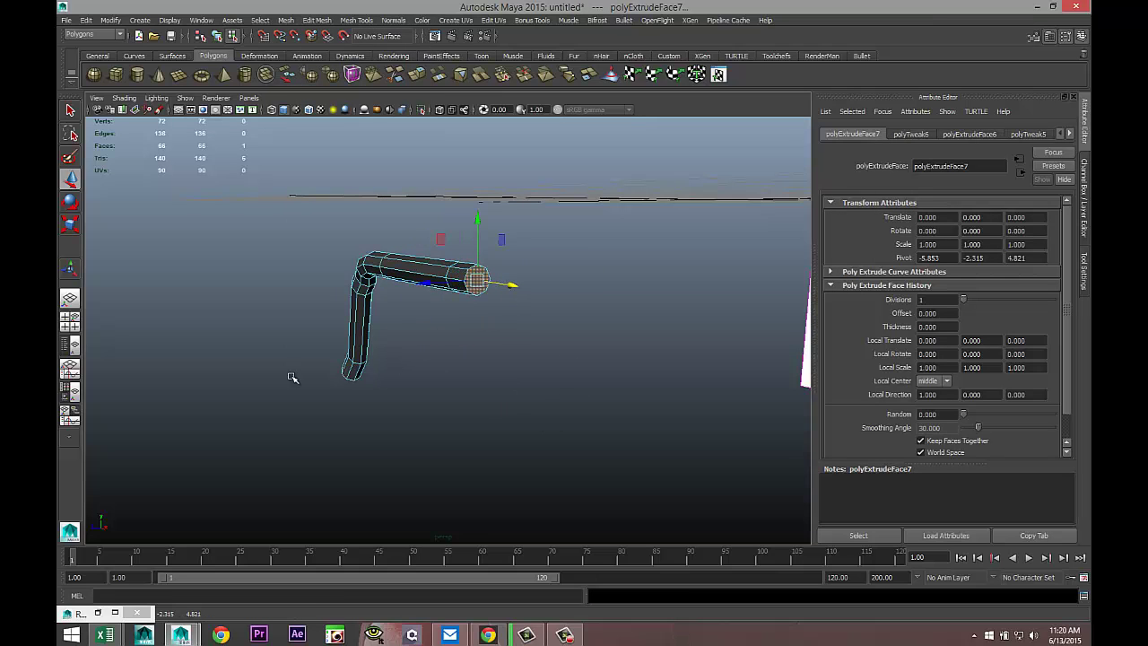
- In the front view, lower the leg-side end onto the start of the nearer leg's bend and rotate it to match
click(72, 319)
key(space)
key(f)
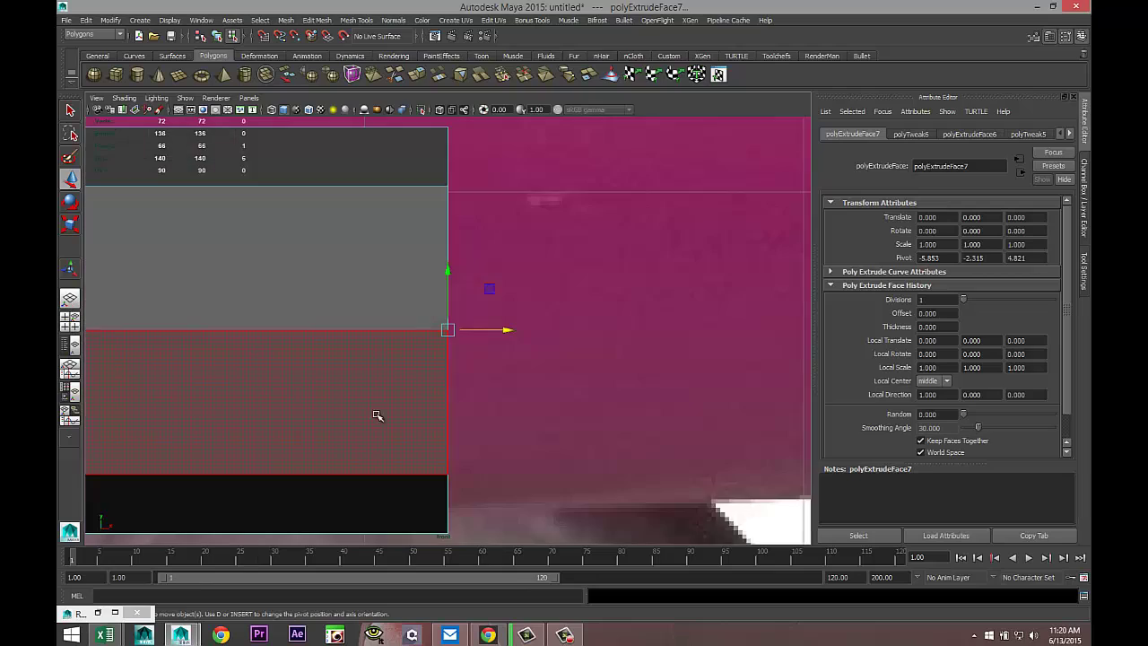
scroll(436, 395, down, 10)
scroll(413, 365, up, 6)
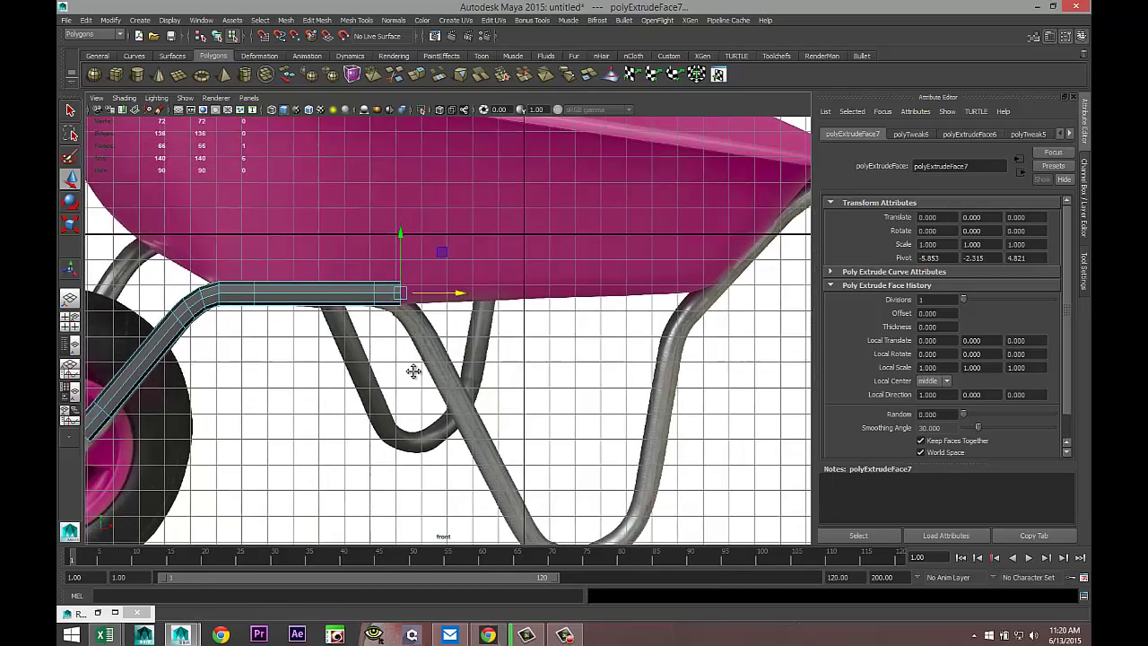
alt+middle_drag(434, 366, 546, 378)
drag(388, 258, 427, 329)
key(e)
- Extrude another section from the leg-side end down the upper bend and rotate its end to follow the curve
key(ctrl+e)
key(w)
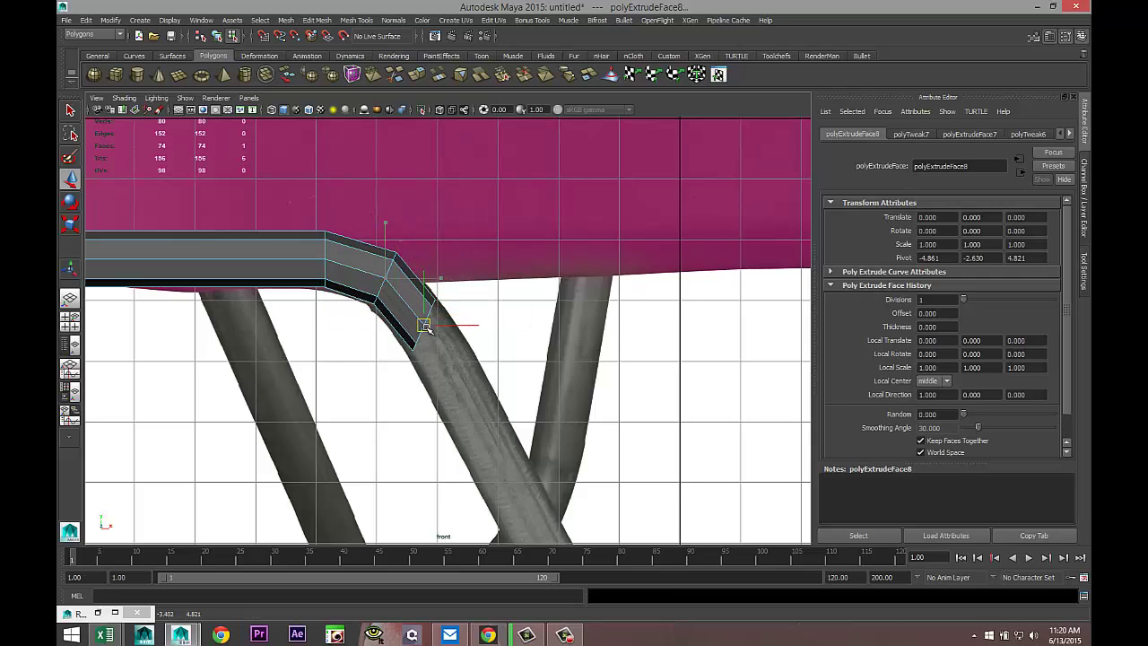
key(e)
drag(484, 340, 470, 409)
- Extrude the leg-side end to where the leg tube straightens and rotate the end perpendicular to the leg
key(g)
key(w)
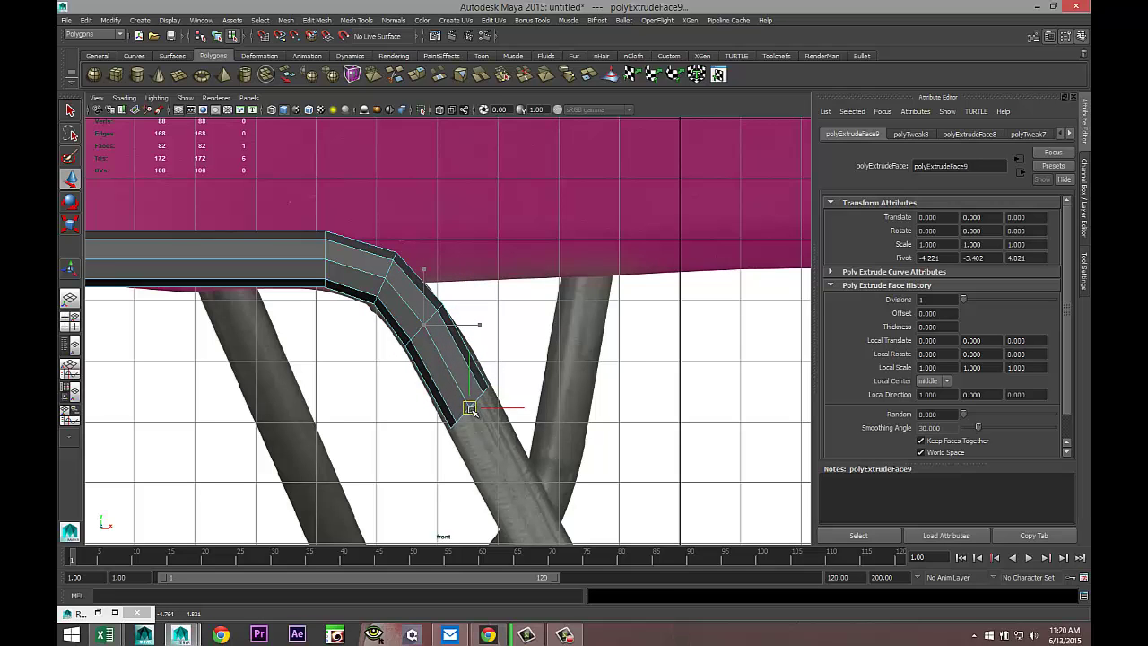
alt+middle_drag(521, 417, 531, 303)
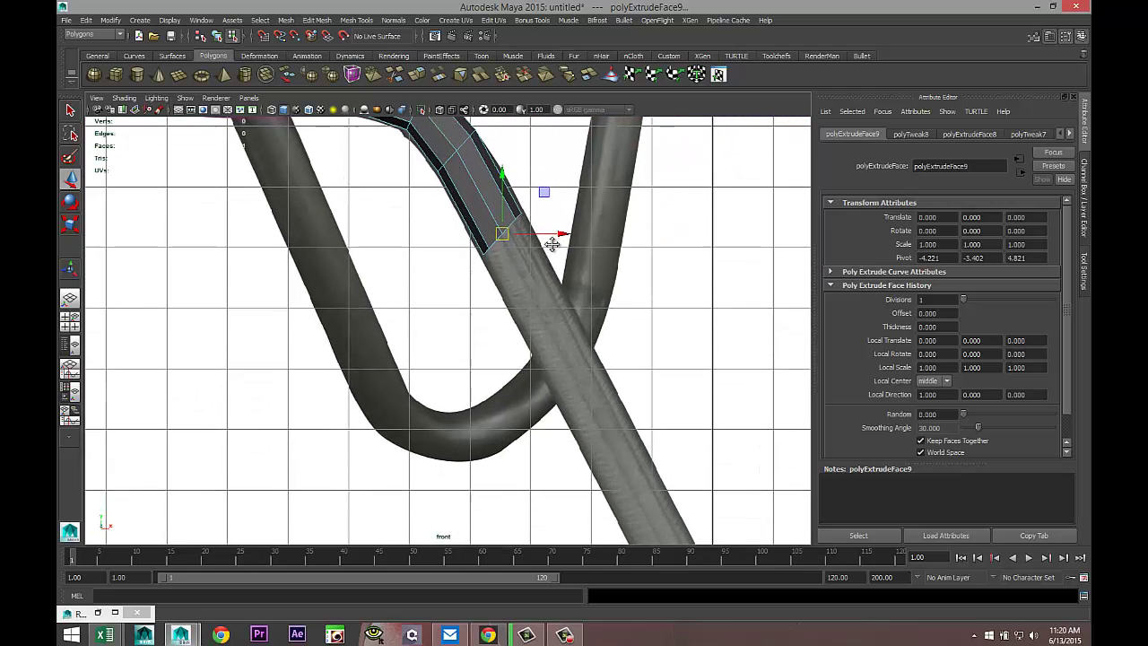
key(e)
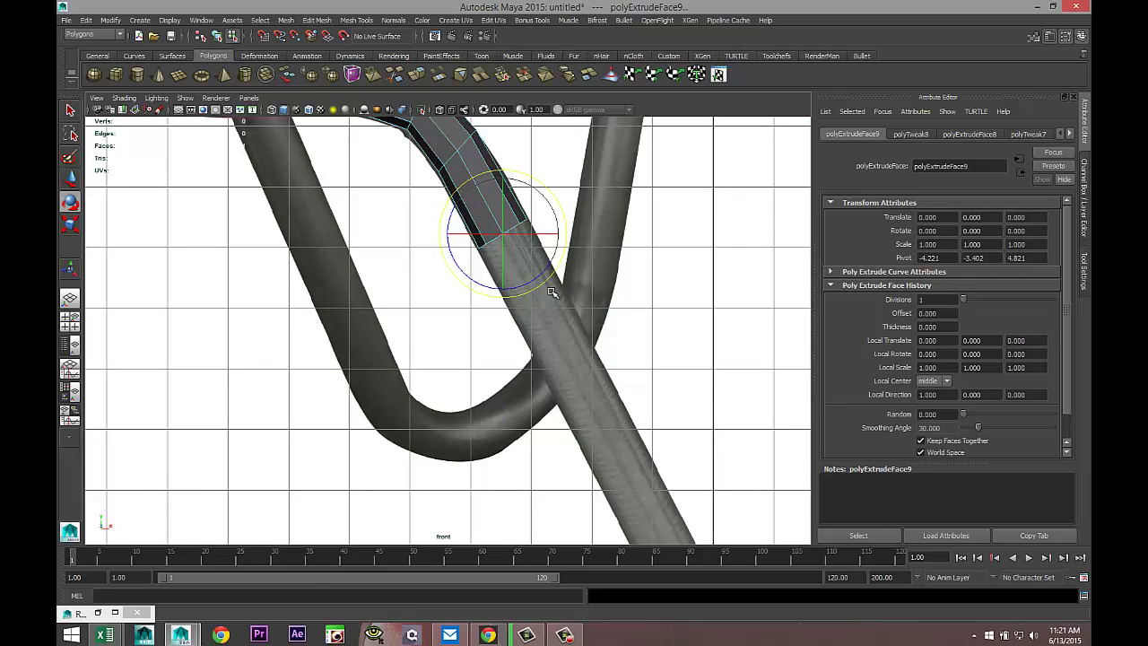
- Extrude the end face down the straight leg to the start of the lower U-shaped bend
scroll(551, 288, down, 5)
key(ctrl+e)
key(w)
drag(474, 282, 579, 489)
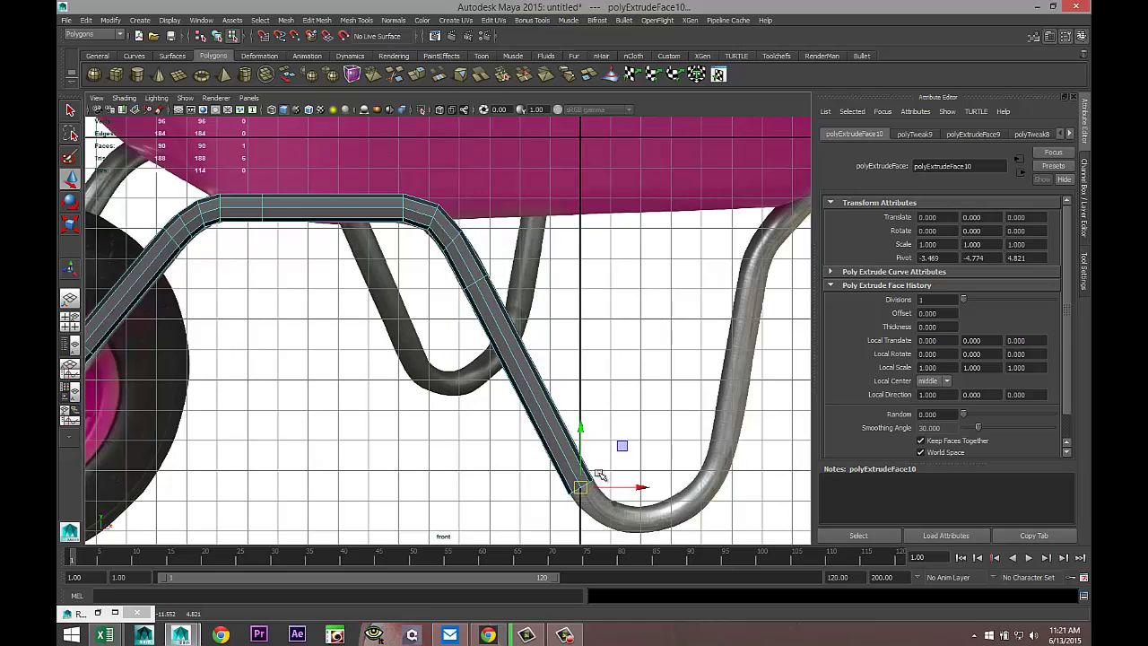
- Extrude a first short section into the leg's lower bend and rotate its end to follow the reference curve
key(f)
scroll(543, 404, down, 5)
scroll(541, 400, up, 2)
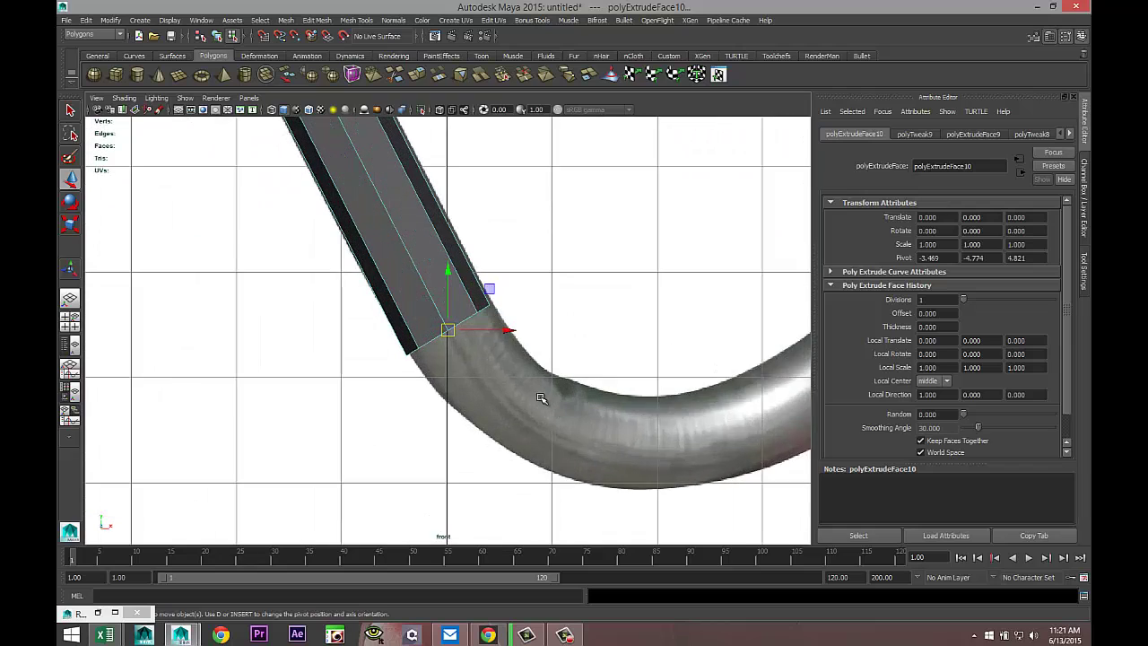
scroll(541, 398, up, 2)
key(ctrl+e)
key(w)
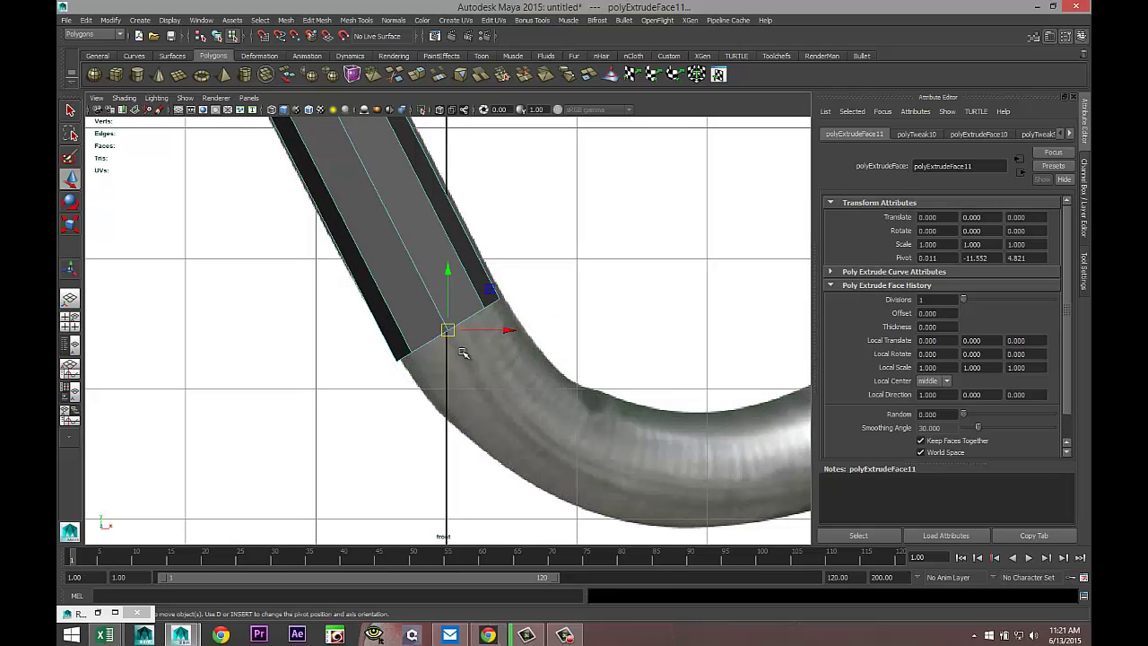
drag(448, 331, 511, 413)
key(e)
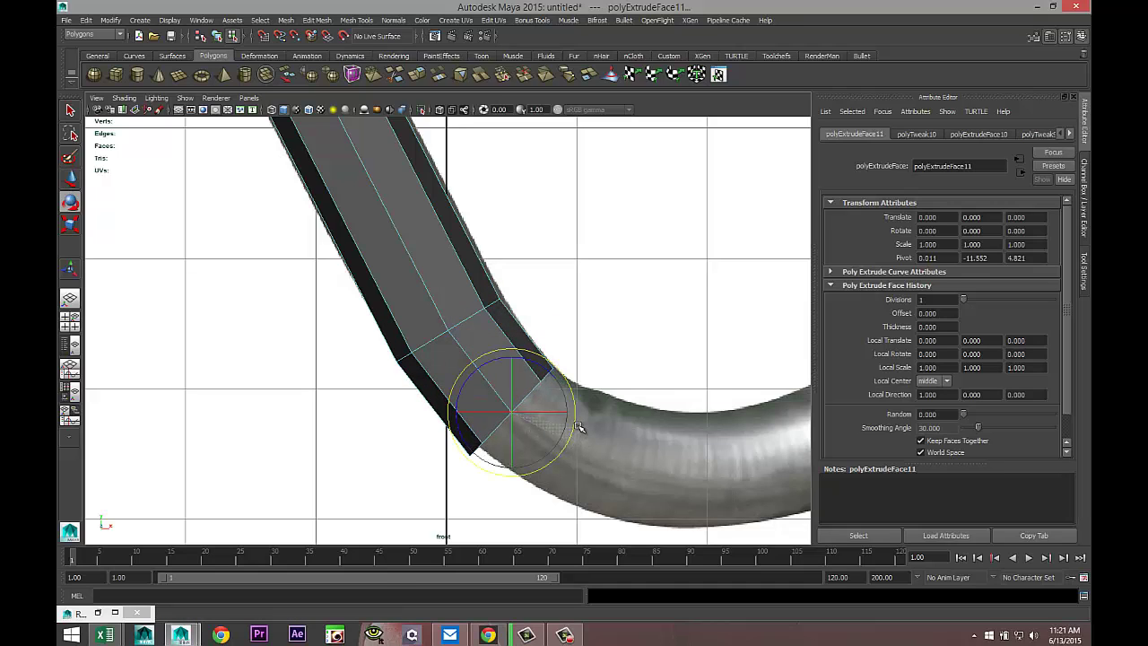
- Extrude a second section along the lower bend and rotate its end square to the reference tube
key(ctrl+e)
key(w)
drag(512, 412, 589, 447)
key(e)
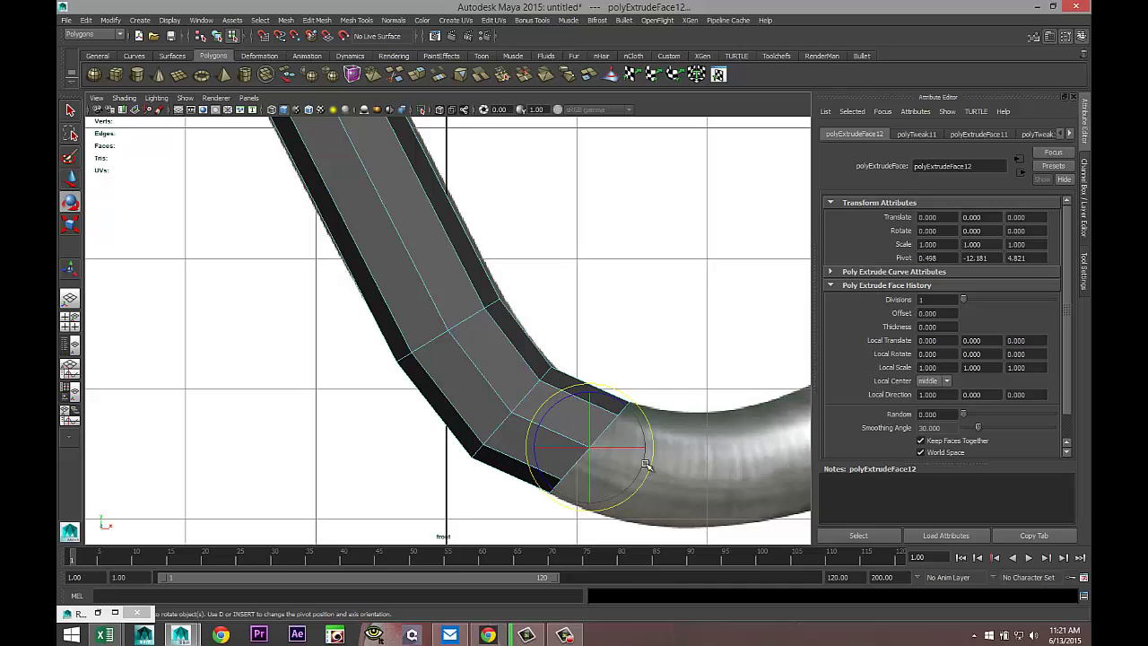
drag(649, 457, 656, 451)
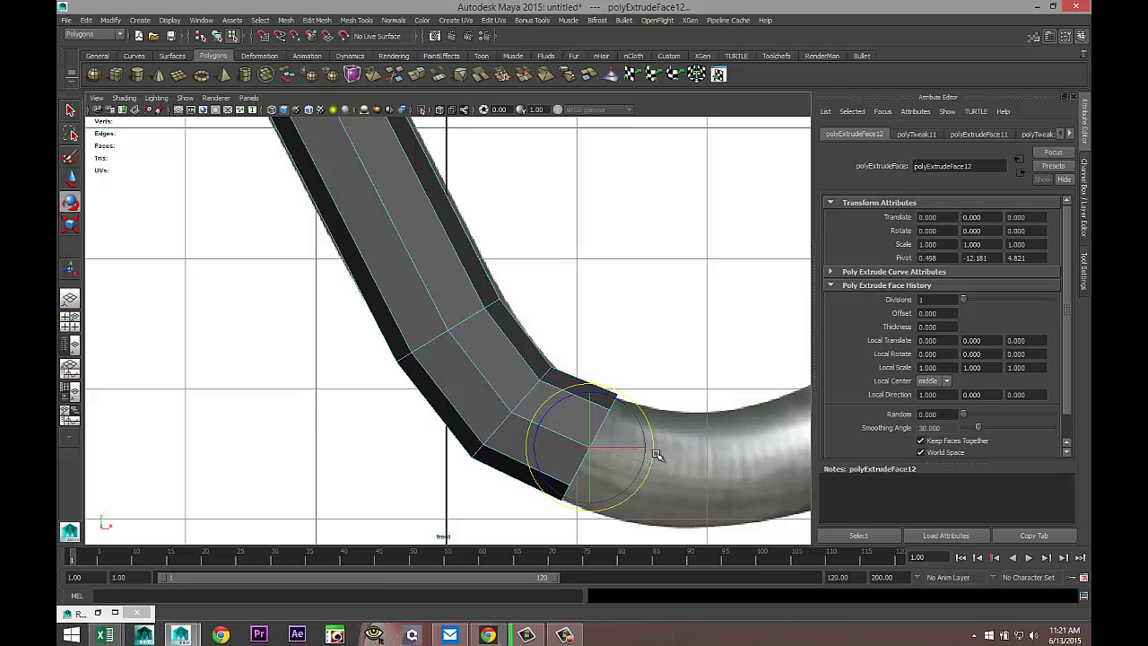
- Extrude the next section to the lowest part of the U-shaped bend and rotate its end nearly upright
key(ctrl+e)
key(w)
drag(589, 448, 763, 467)
key(e)
alt+middle_drag(724, 442, 363, 415)
- Extrude a section just past the bottom of the U-shaped bend and tilt its end toward the rising side
key(ctrl+e)
key(w)
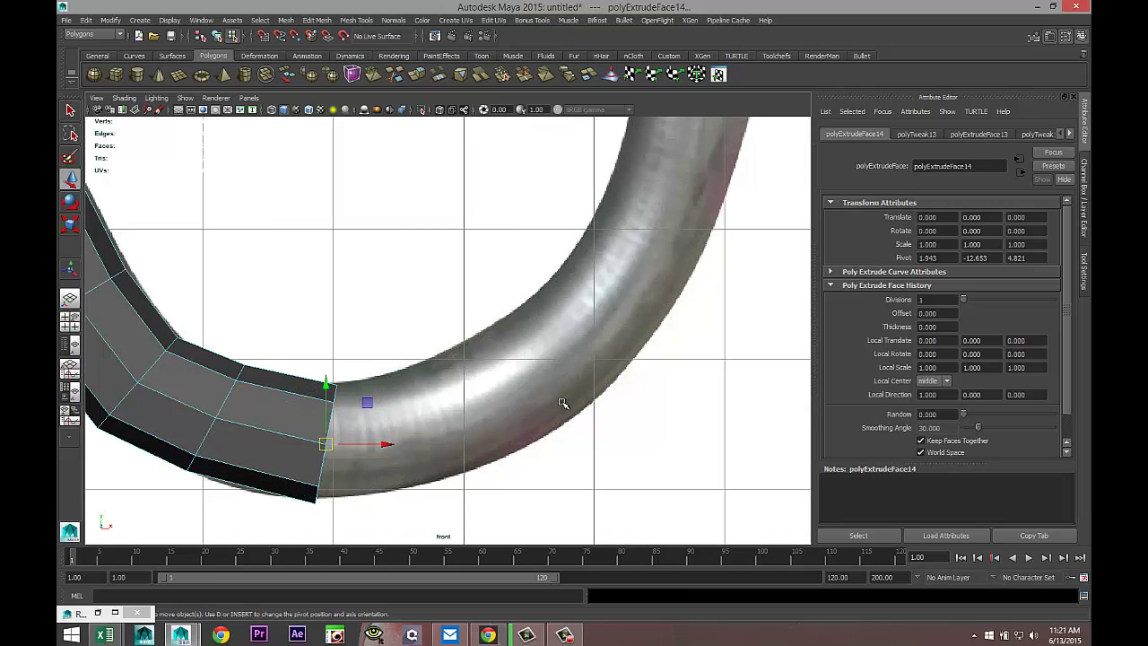
drag(333, 436, 436, 423)
key(e)
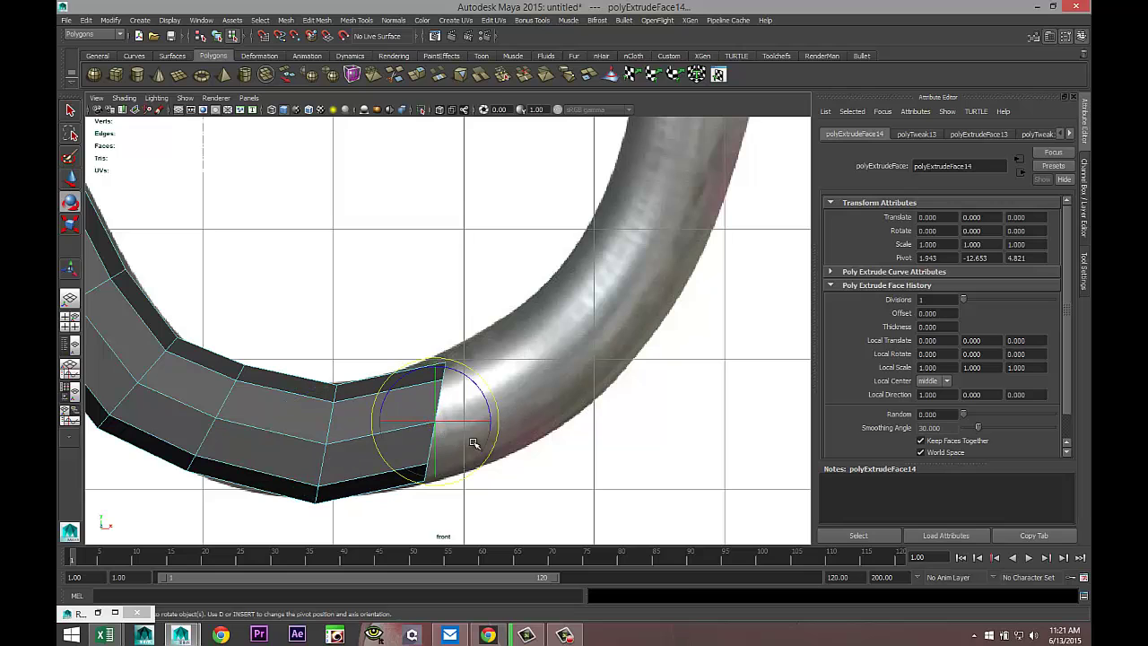
drag(489, 450, 496, 435)
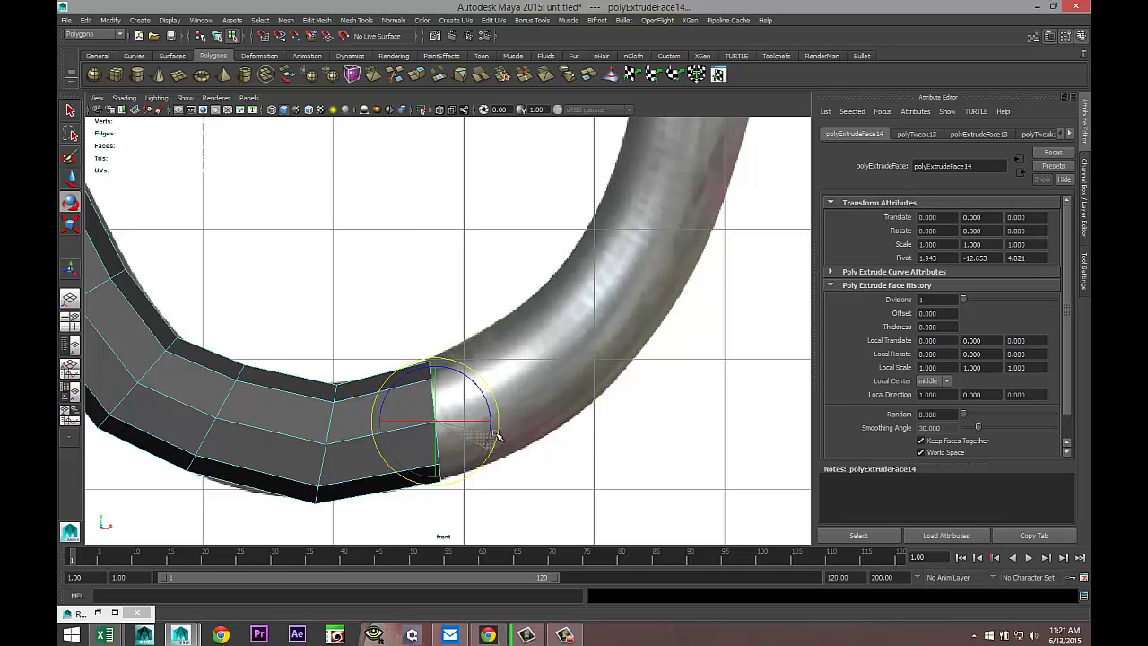
- Extrude a further section up the rising side of the U-shaped bend and rotate its end to match
scroll(518, 406, down, 5)
key(ctrl+e)
key(w)
drag(324, 453, 425, 370)
key(e)
- Extrude another section higher up the bend, below the rear leg tube's straight part, and rotate its end to the curve
key(g)
key(w)
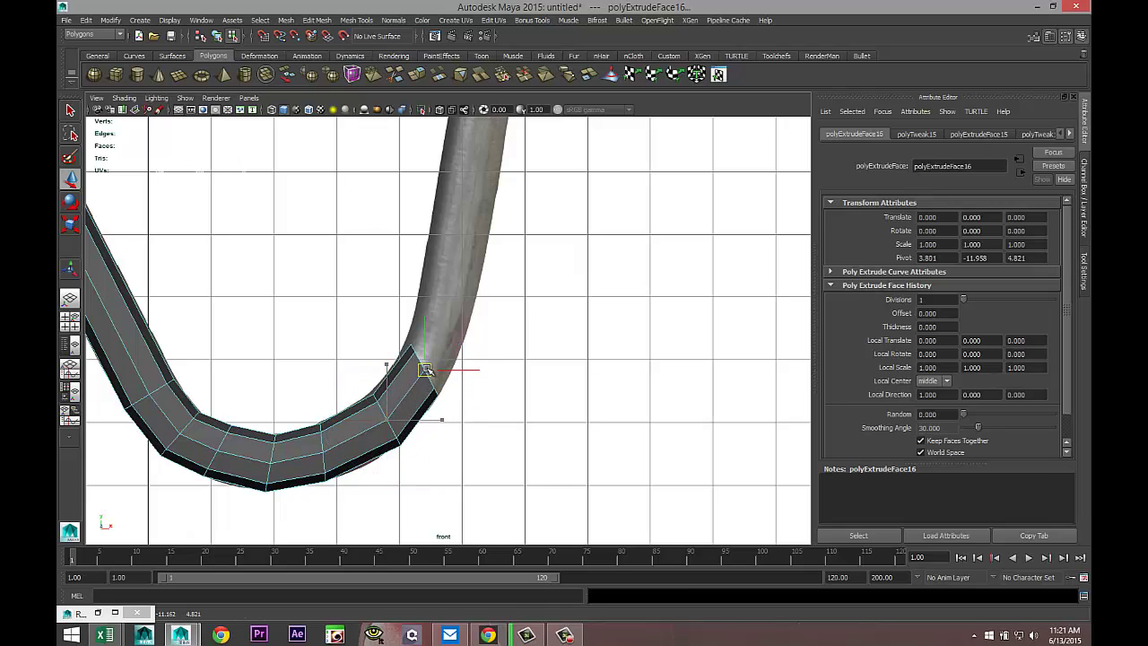
key(e)
drag(481, 395, 448, 296)
- Extrude the end to the start of the rear leg's straight part and rotate it perpendicular to the tube
key(ctrl+e)
key(e)
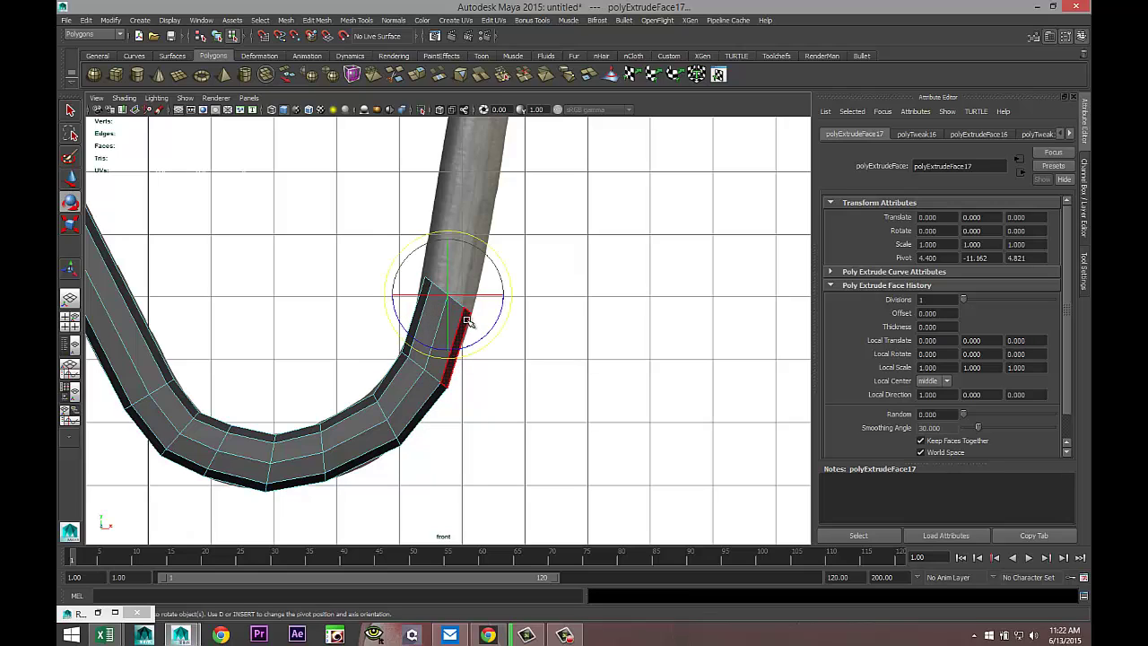
drag(505, 324, 507, 308)
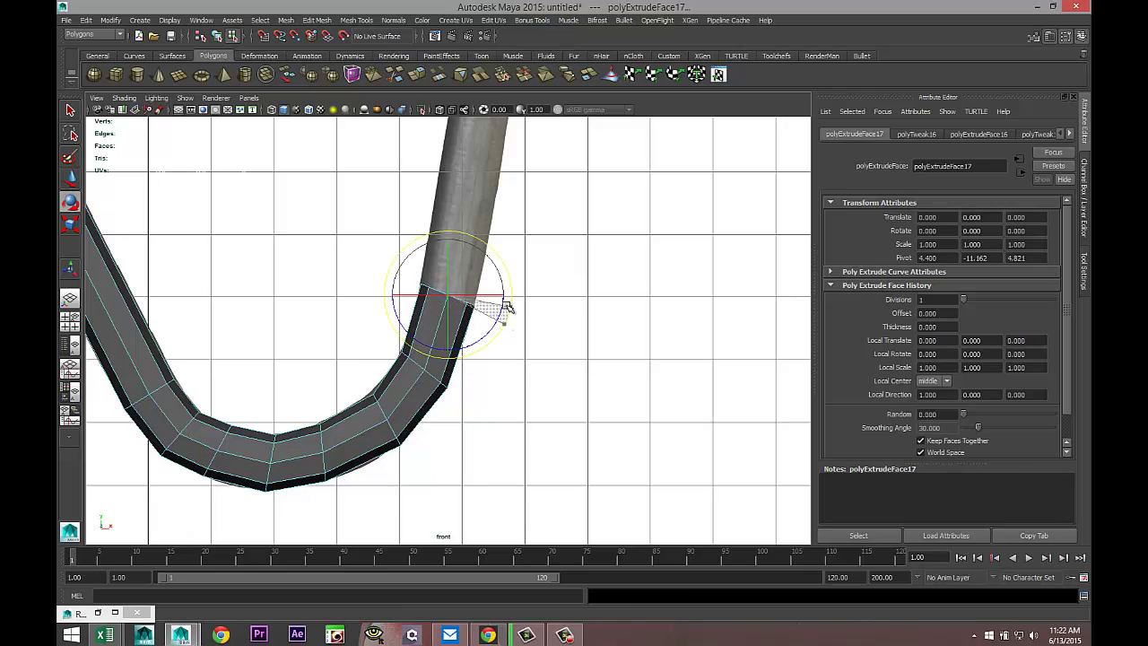
- Extrude the end along the rear leg's long straight part to where it starts to bend, and rotate the end face slightly
alt+middle_drag(570, 265, 482, 458)
key(ctrl+e)
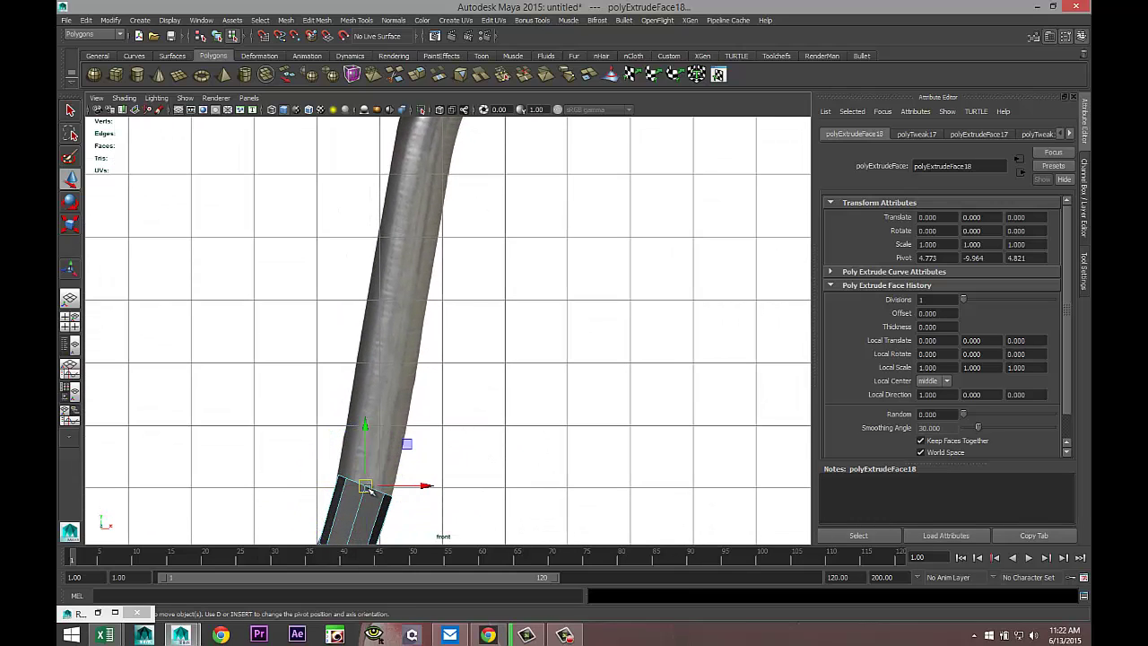
drag(371, 475, 420, 171)
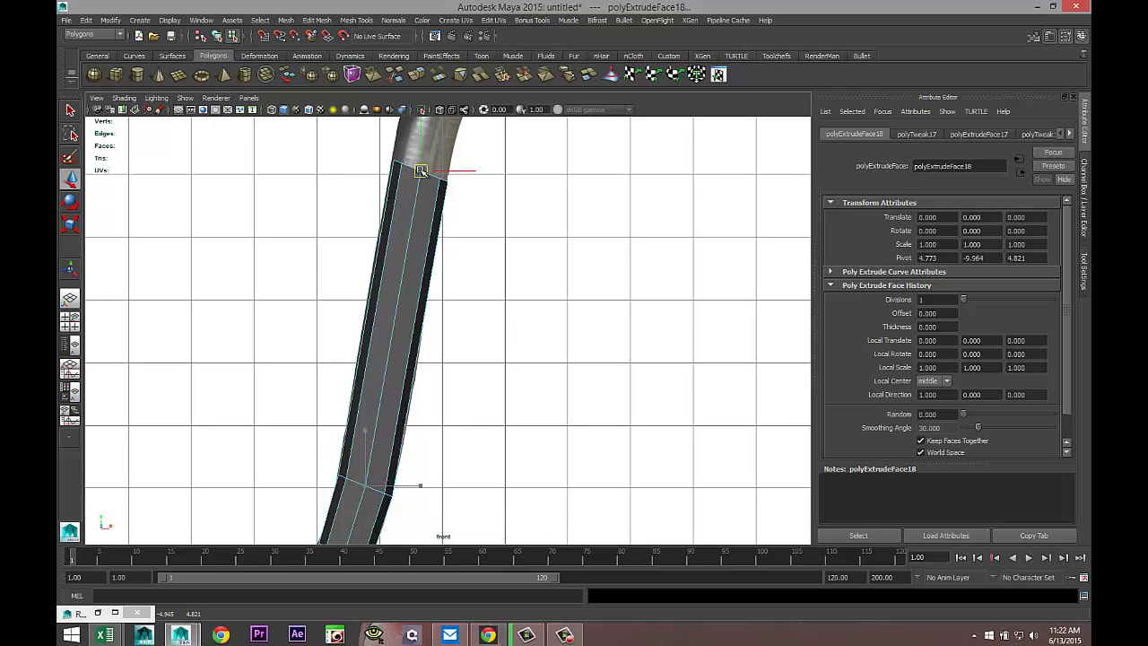
alt+middle_drag(623, 244, 483, 495)
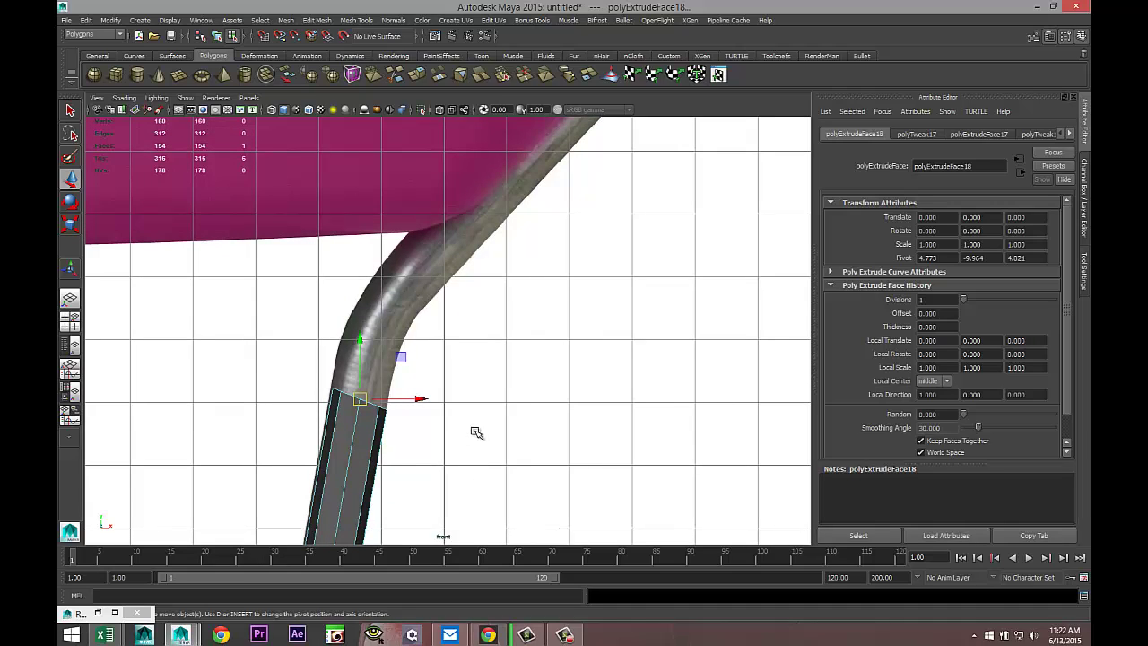
key(e)
- Extrude a section into the bend below the tray and rotate its end toward the handle direction
drag(423, 405, 380, 313)
key(g)
key(w)
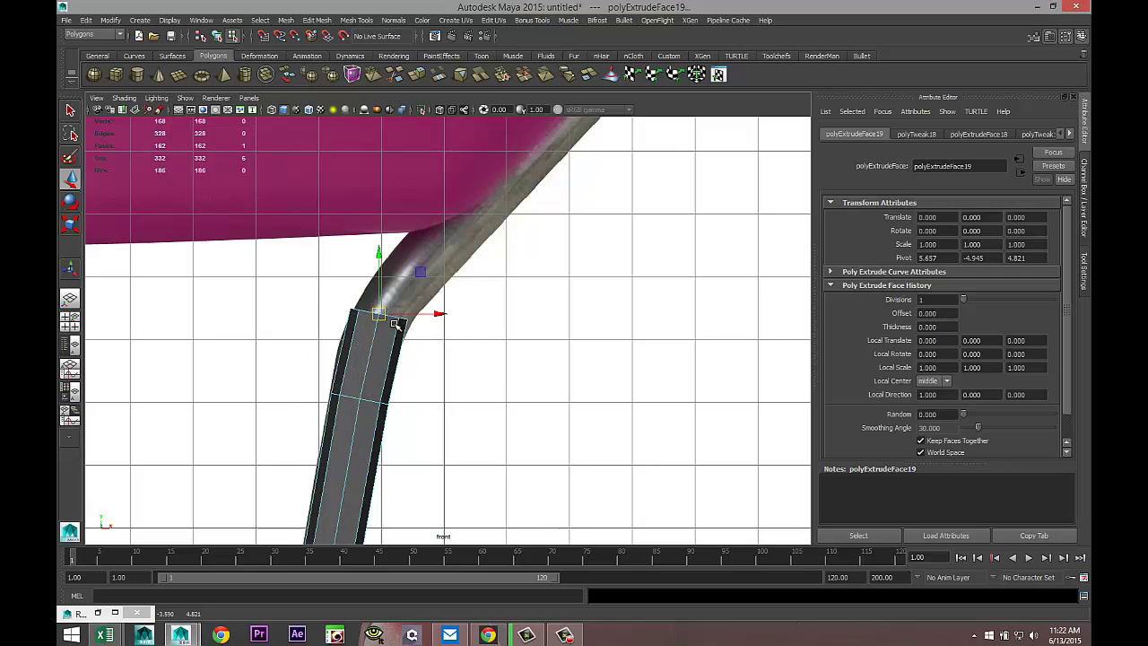
key(e)
drag(440, 337, 435, 353)
- Extrude the next section through the bend to the tray's lower rear corner and rotate its end to match the reference tube
key(ctrl+e)
key(w)
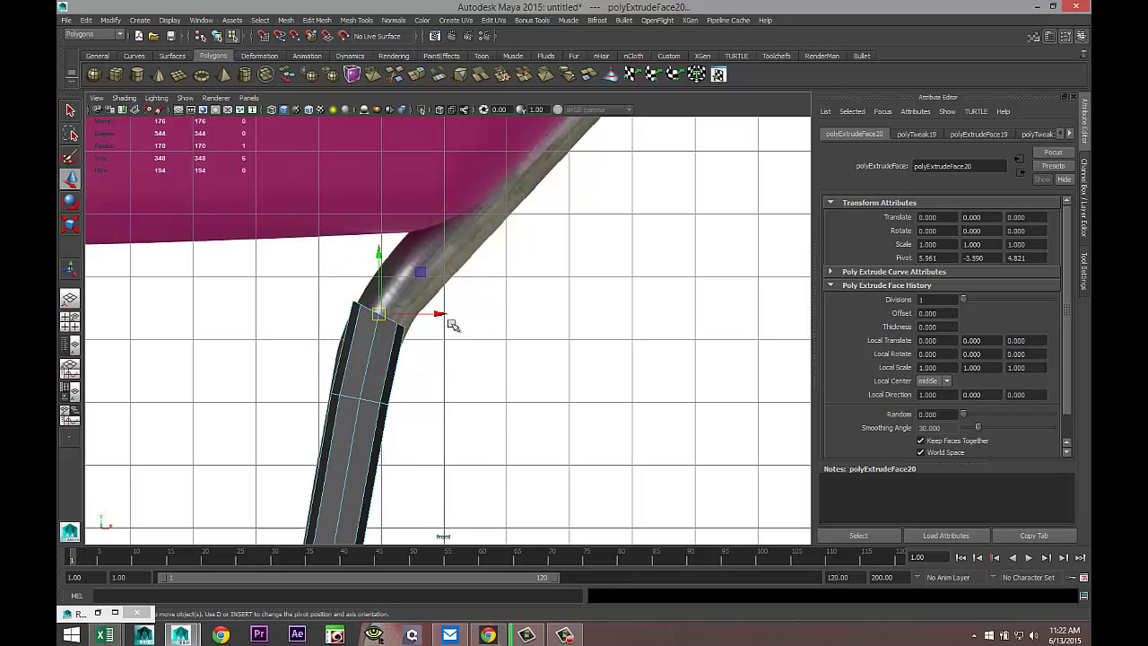
drag(390, 313, 443, 243)
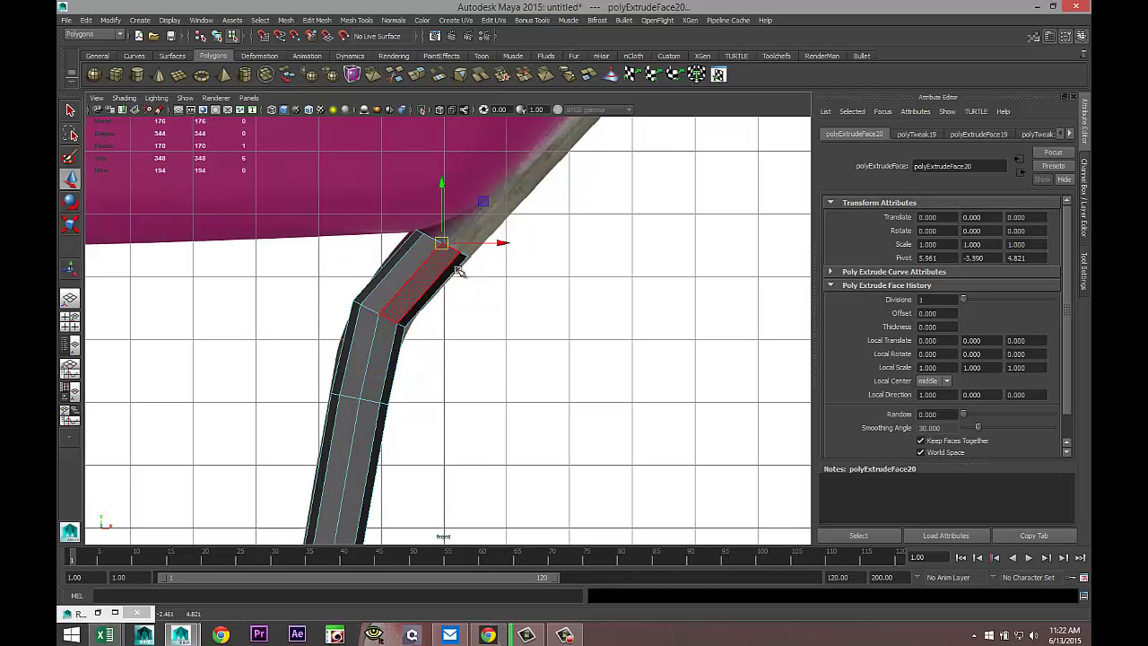
key(e)
drag(498, 277, 485, 282)
- Extrude a section along the tray's sloping rear side to the slight bend below the rim and rotate its end
scroll(511, 298, down, 5)
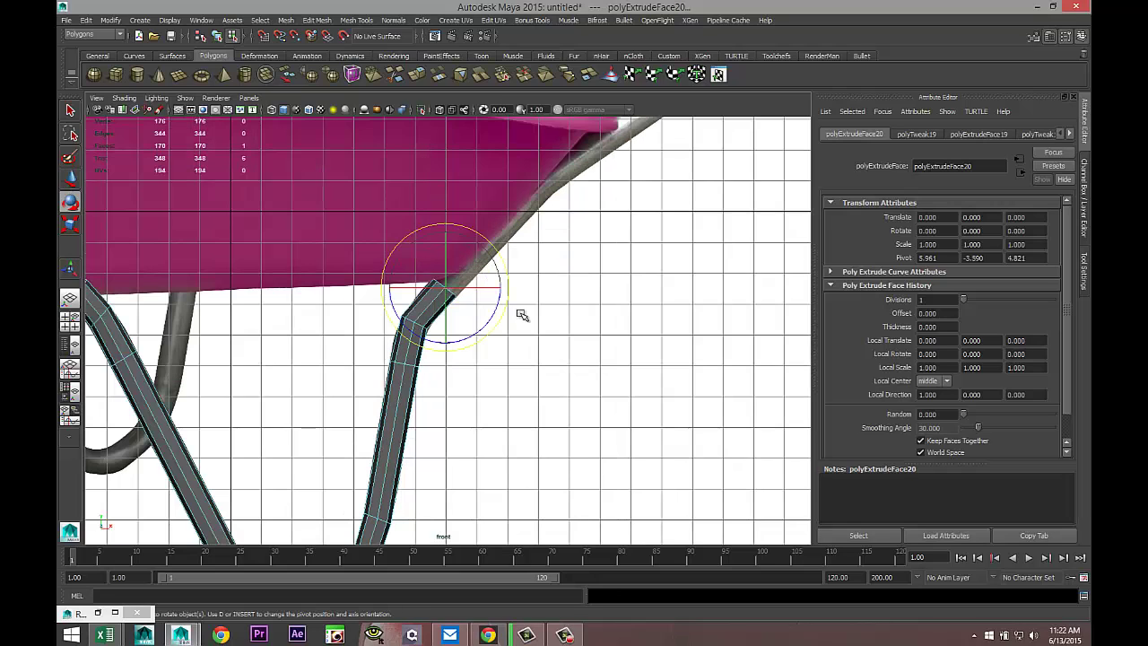
alt+middle_drag(542, 233, 384, 416)
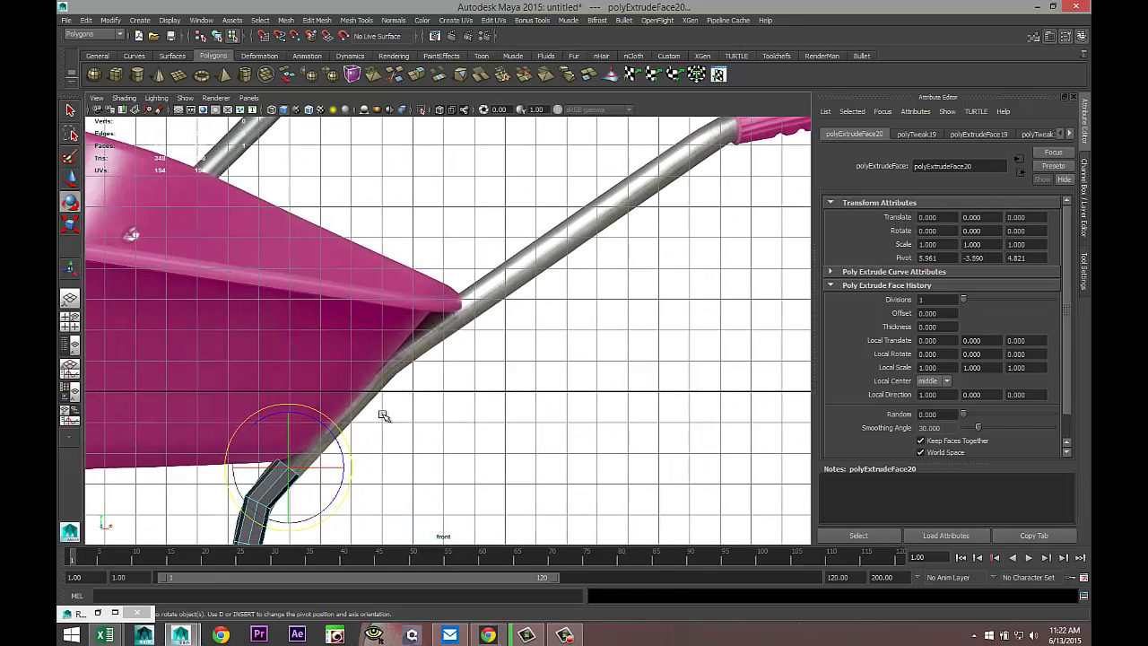
key(g)
key(w)
drag(289, 467, 385, 368)
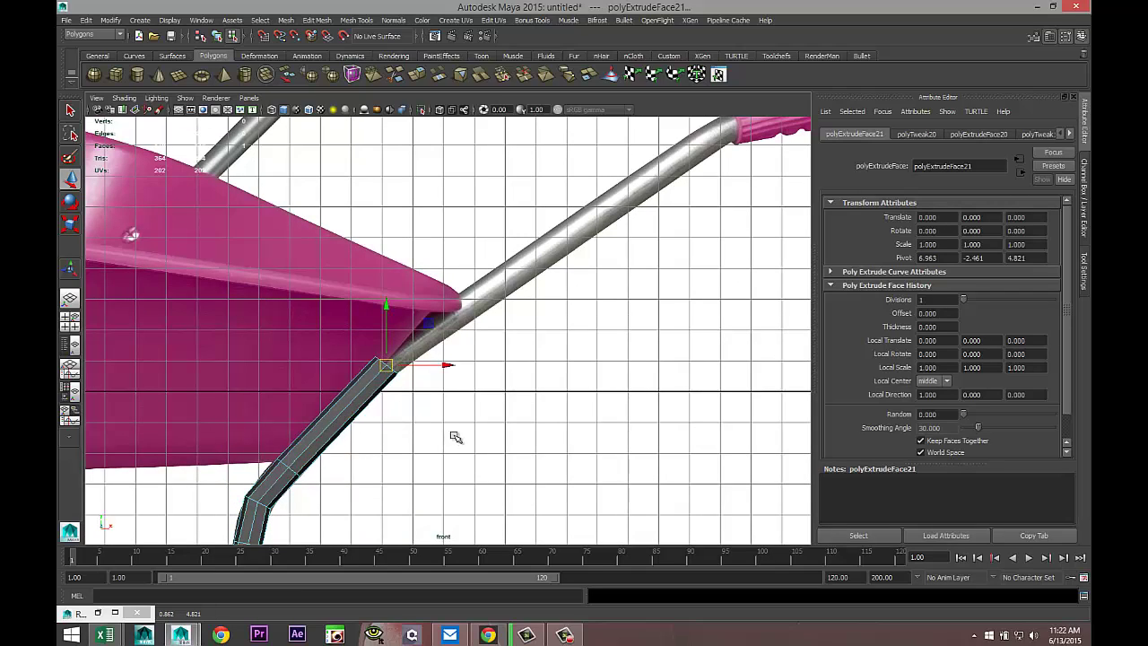
key(e)
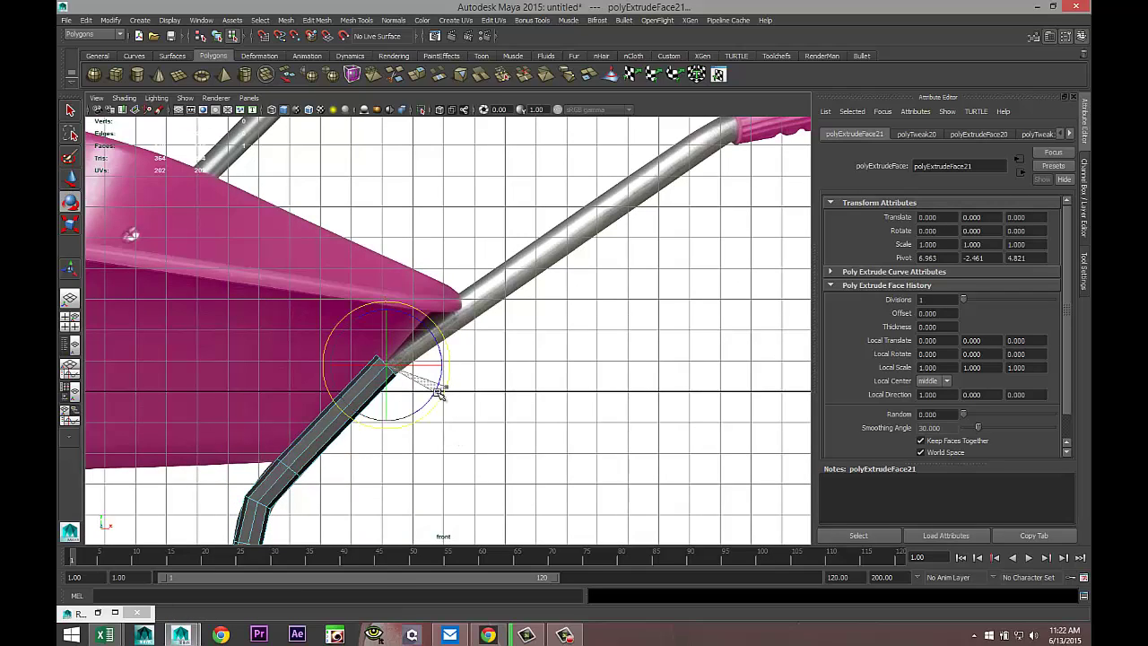
- Extrude a short section from the slight bend up to the rear tip of the tray's rim
key(ctrl+e)
key(w)
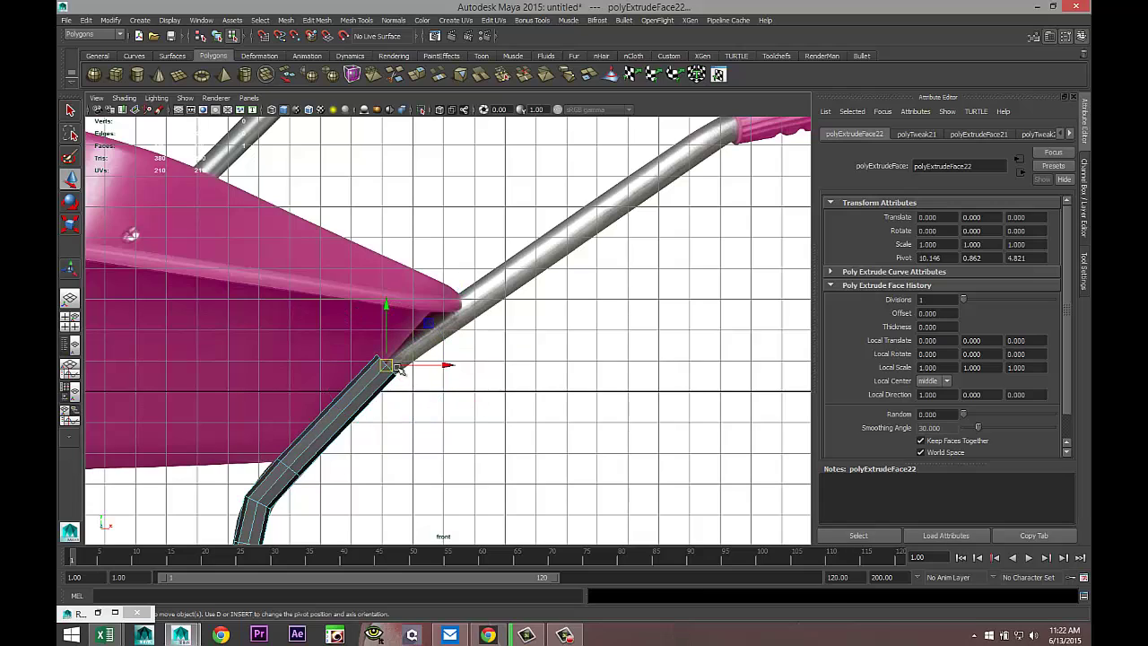
drag(387, 366, 468, 303)
- Extrude a long section along the straight handle tube to the bend before the pink grip and rotate its end slightly
key(ctrl+e)
key(w)
drag(468, 303, 695, 150)
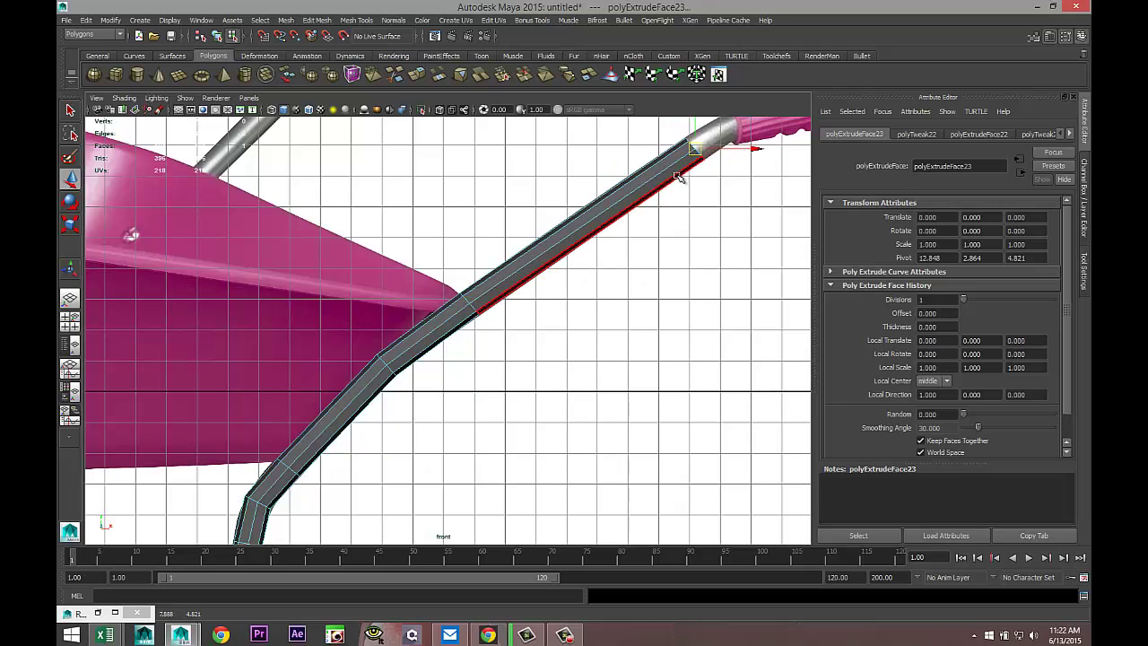
key(f)
scroll(610, 267, down, 8)
scroll(558, 298, up, 2)
scroll(544, 305, up, 2)
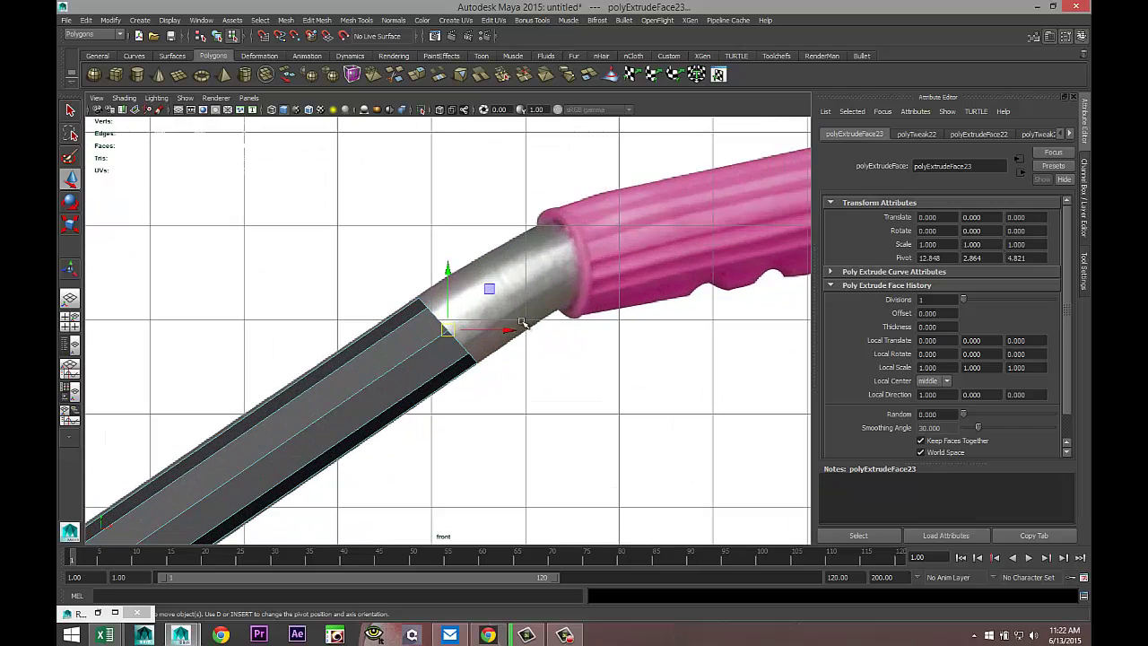
key(e)
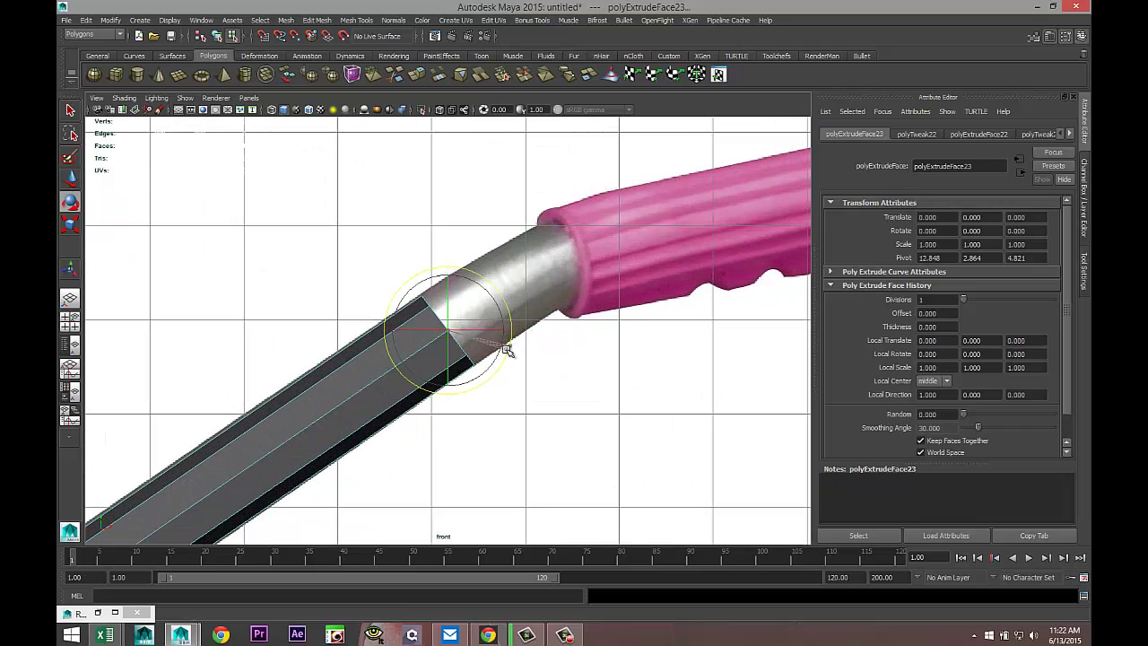
- Extrude a short section to the start of the pink grip and rotate its end toward the grip's direction
key(ctrl+e)
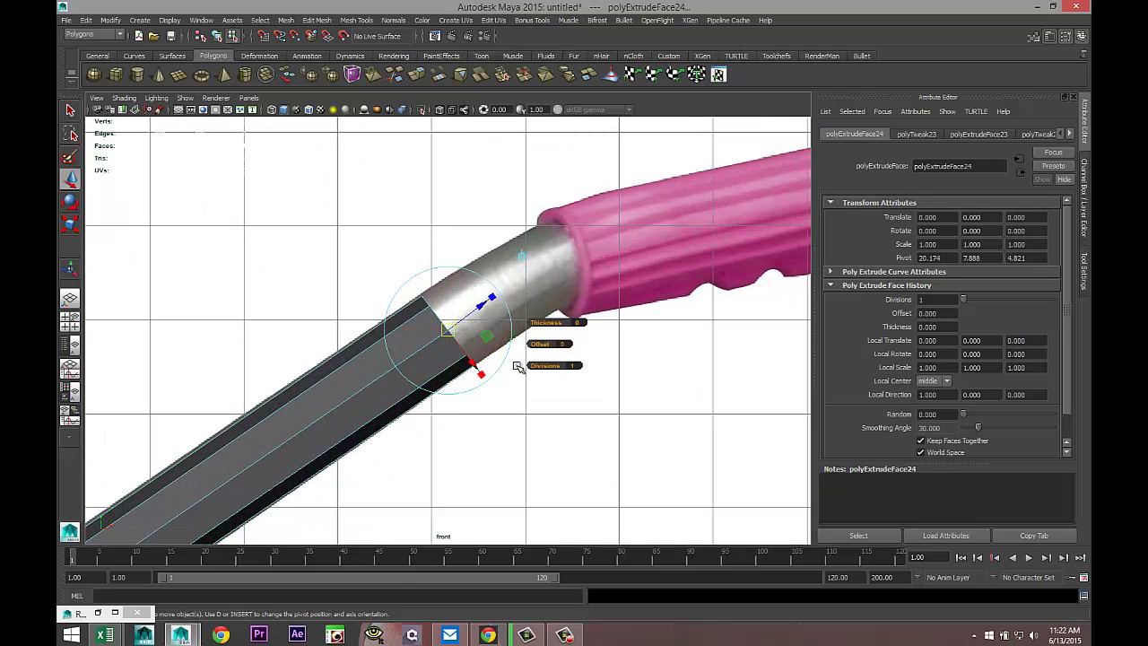
drag(444, 330, 574, 251)
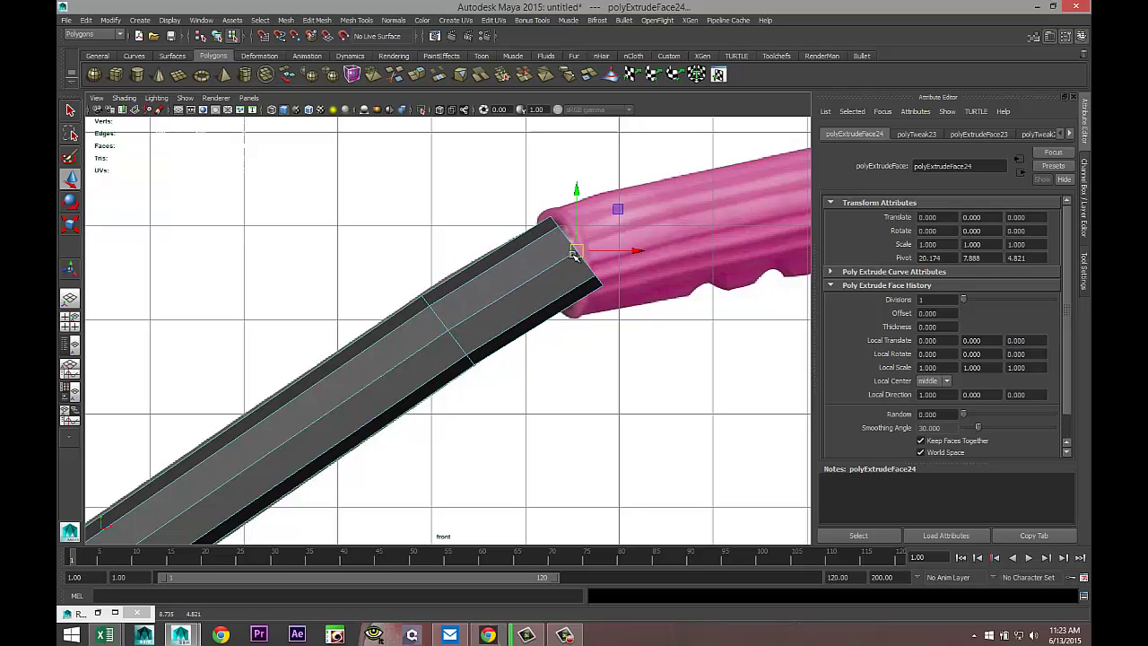
key(e)
drag(630, 290, 612, 296)
- Extrude the last section through the pink grip almost to its tip and rotate the end perpendicular to the grip
scroll(620, 305, down, 3)
key(ctrl+e)
key(w)
drag(502, 301, 631, 270)
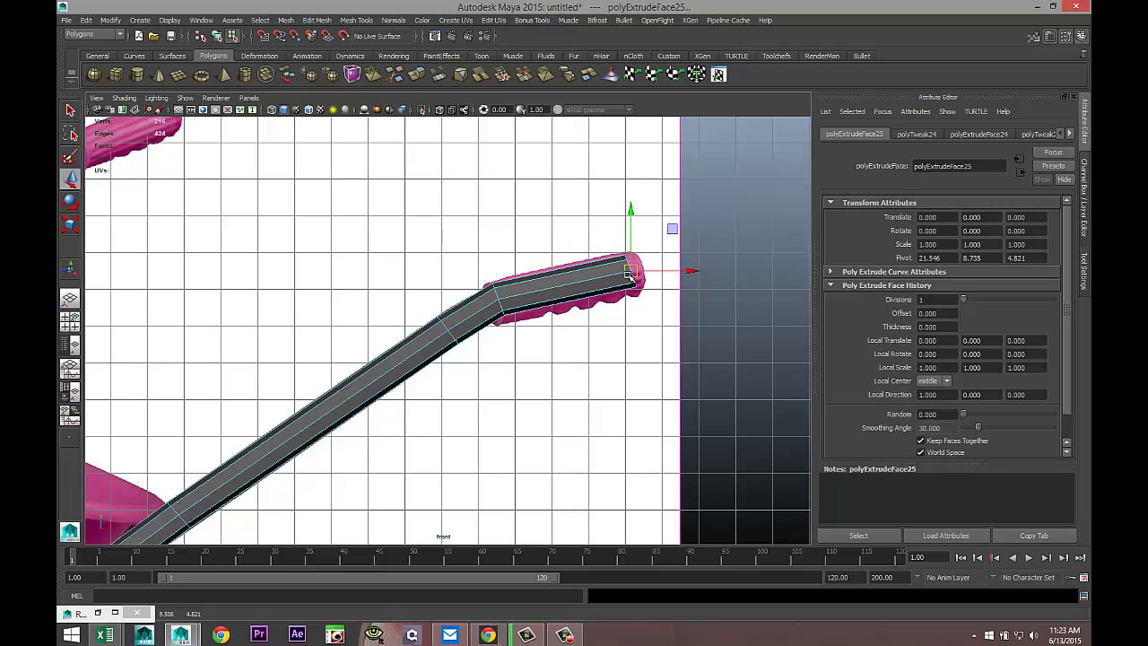
key(e)
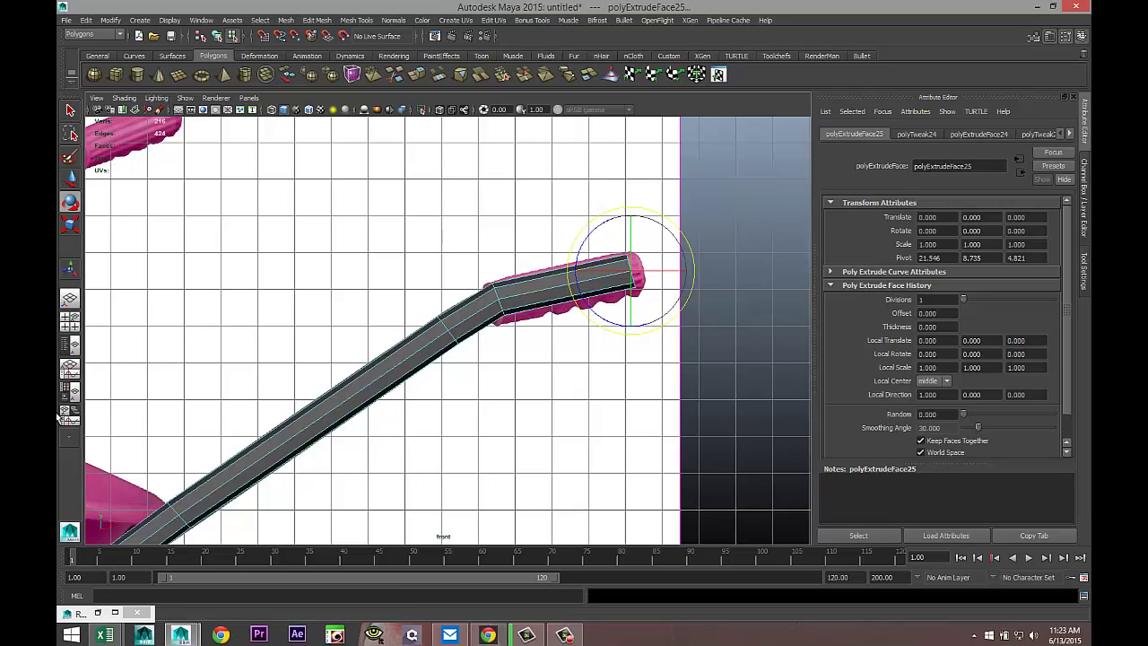
- Switch to the perspective view, orbit around the tube and set it to vertex selection
click(71, 322)
key(space)
alt+right_drag(535, 281, 439, 346)
alt+drag(357, 405, 554, 426)
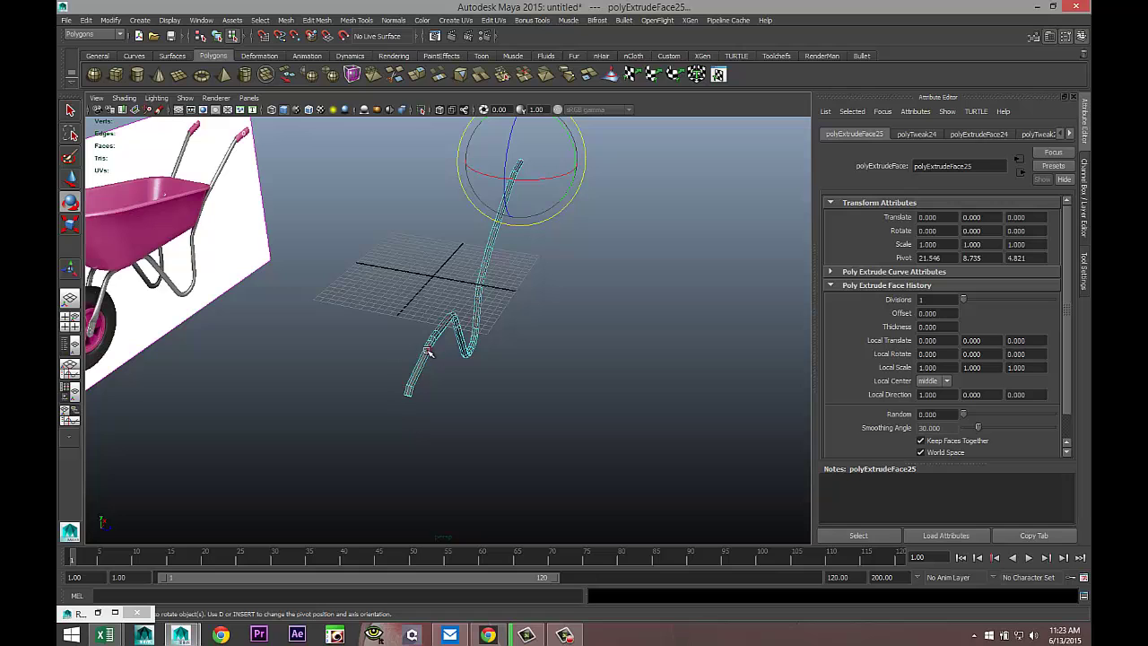
alt+drag(516, 248, 438, 345)
right_drag(446, 340, 413, 340)
- Select the vertices of the tube's upper handle part and try to rotate them sideways
scroll(457, 346, down, 3)
drag(334, 218, 607, 395)
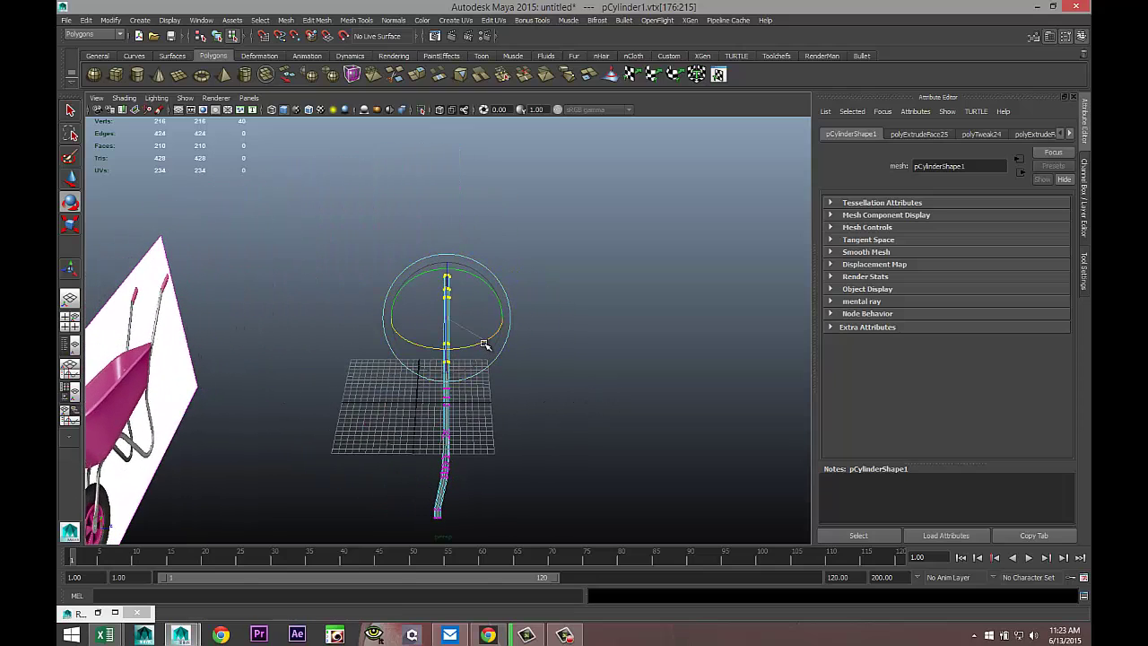
key(ctrl+z)
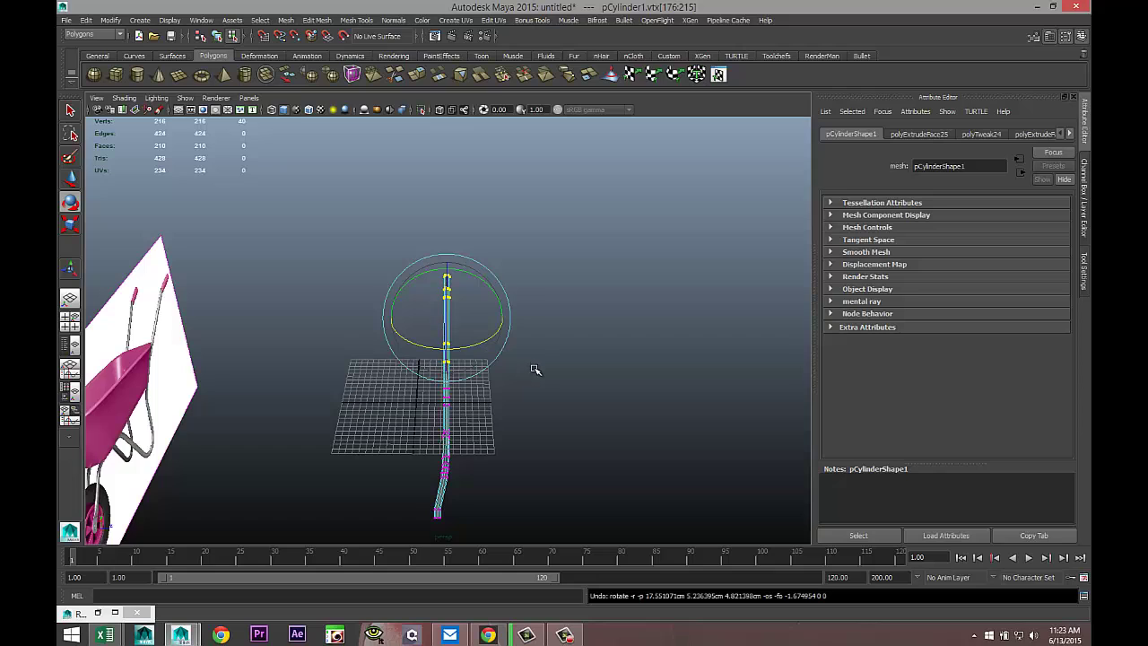
- Move the vertices at the handle's grip end sideways so the handle angles outward, and reselect the tube as an object
click(479, 286)
drag(381, 239, 519, 288)
key(w)
alt+drag(549, 389, 575, 332)
right_drag(493, 303, 527, 291)
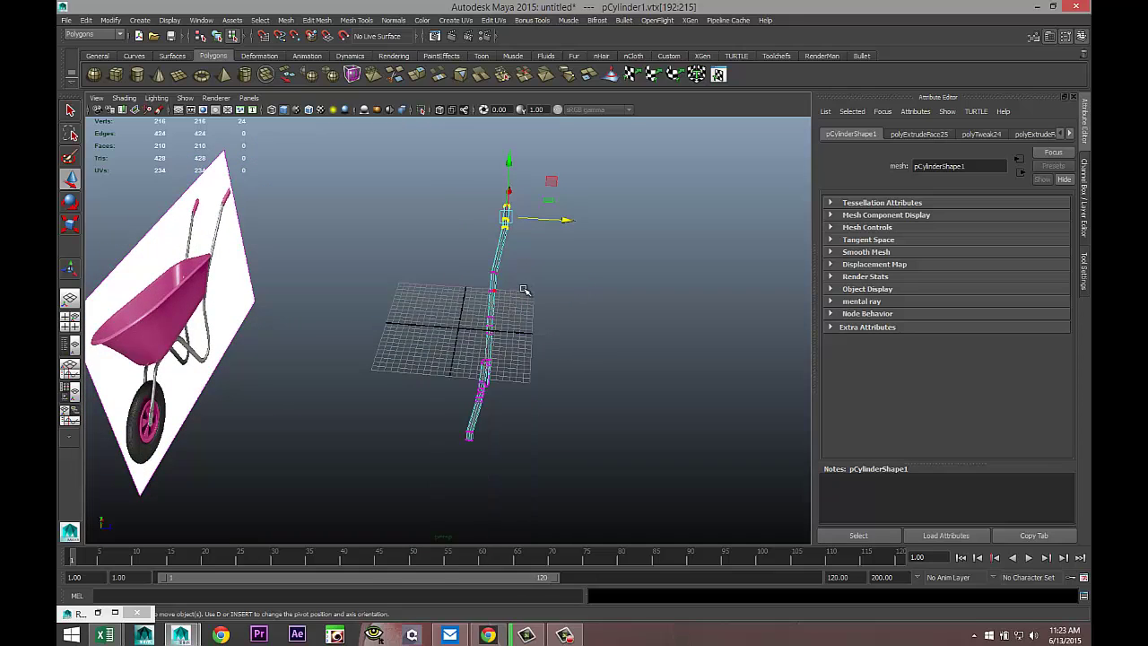
click(491, 296)
- Try mirroring the tube with Duplicate Special as an instance using a Scale X of -1
alt+drag(518, 363, 582, 410)
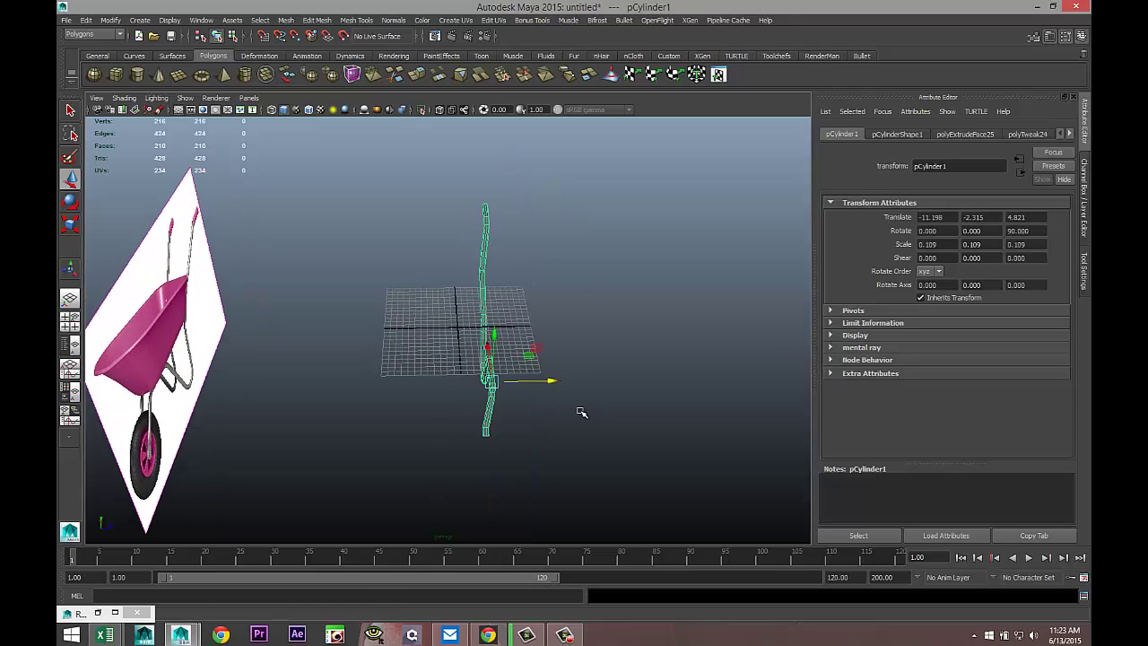
click(86, 21)
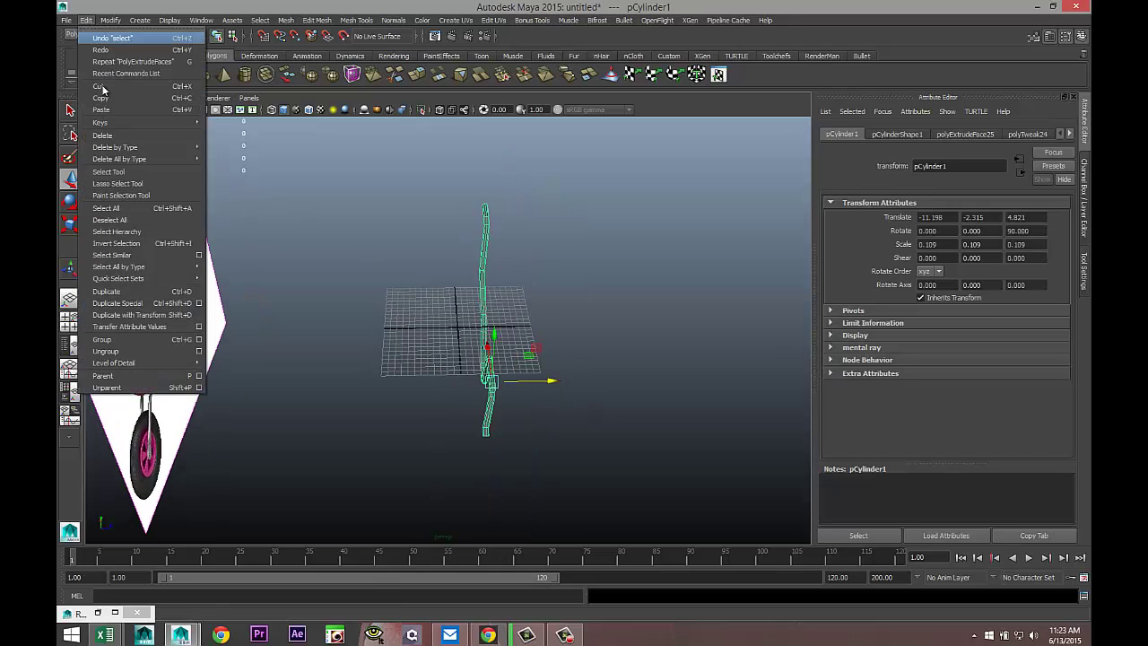
click(199, 308)
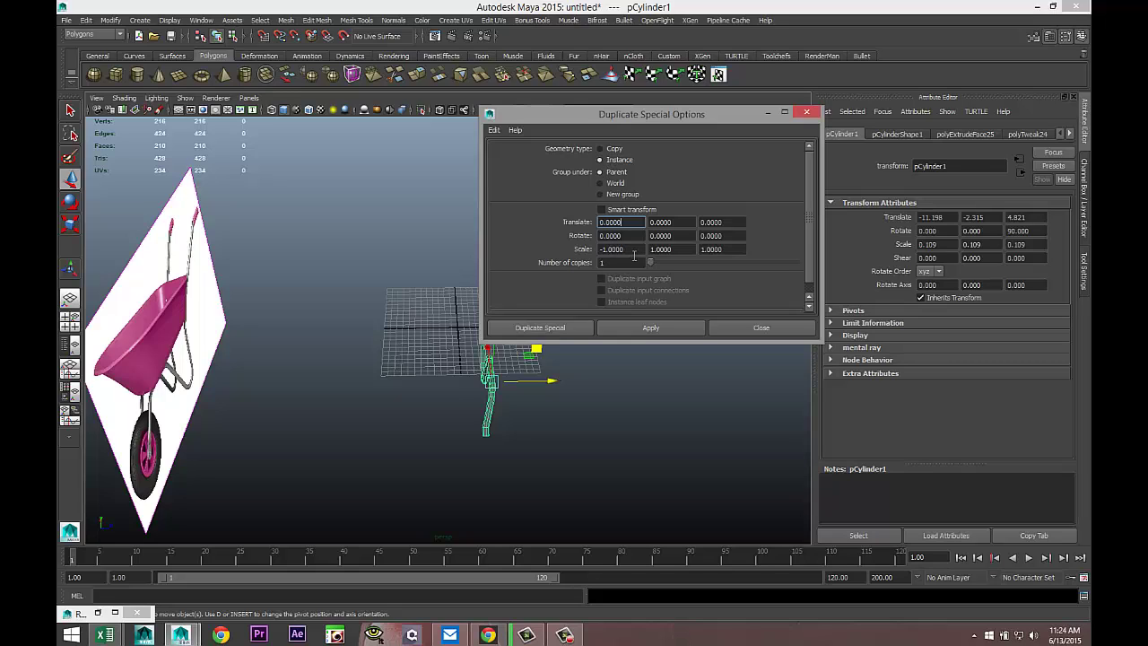
click(651, 328)
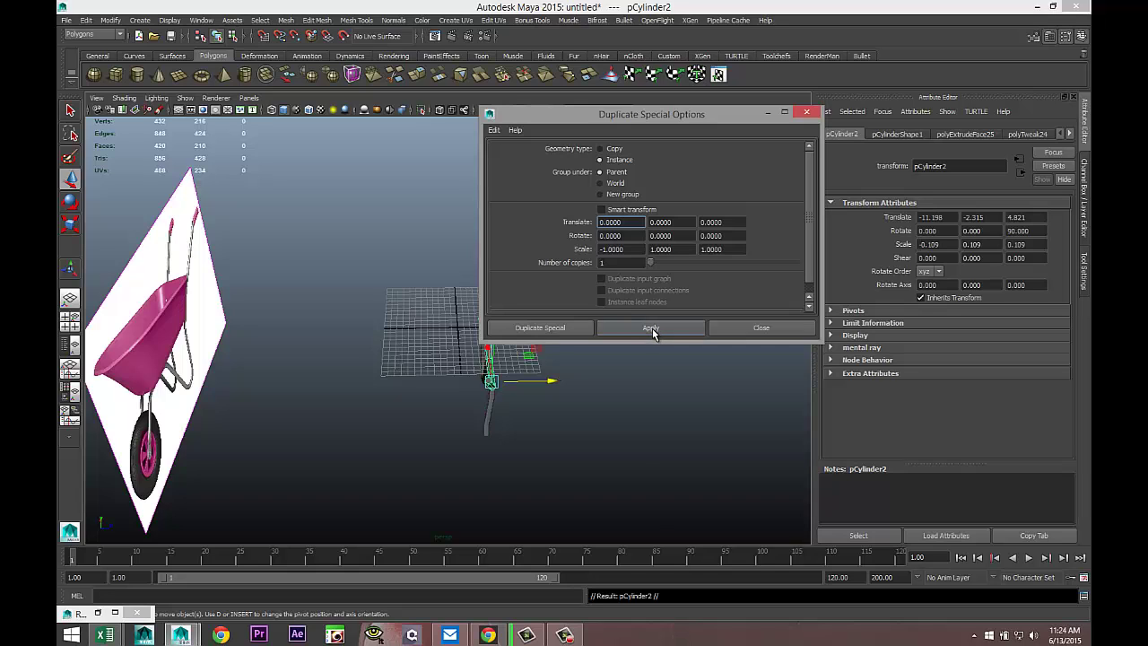
click(767, 113)
scroll(559, 343, up, 3)
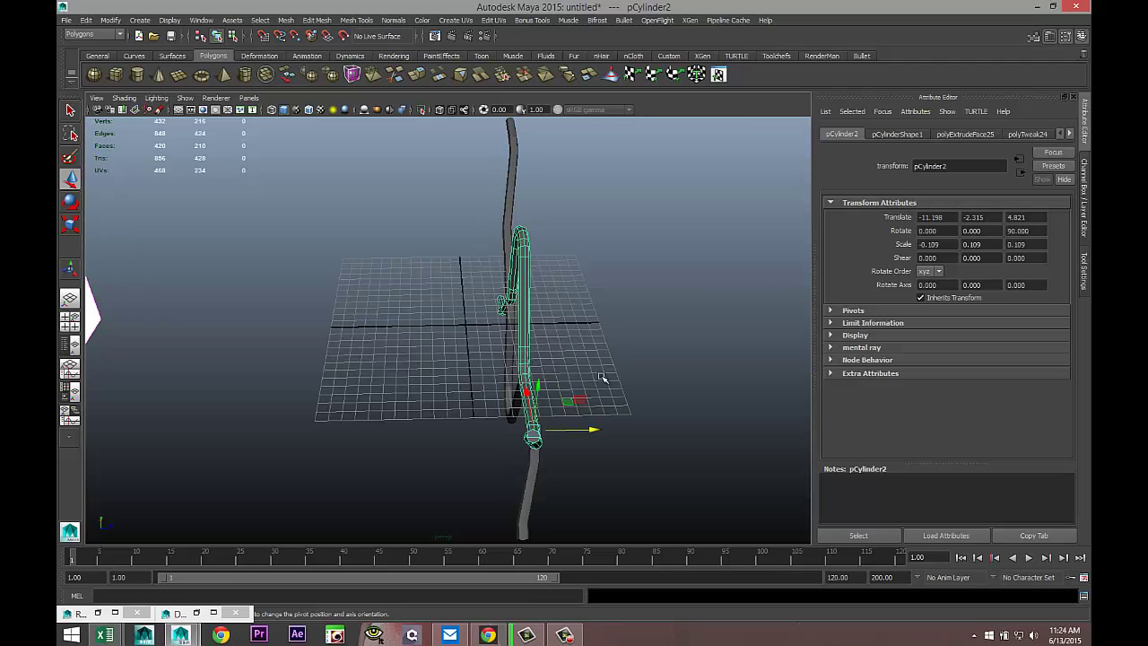
alt+drag(578, 381, 613, 378)
key(ctrl+z)
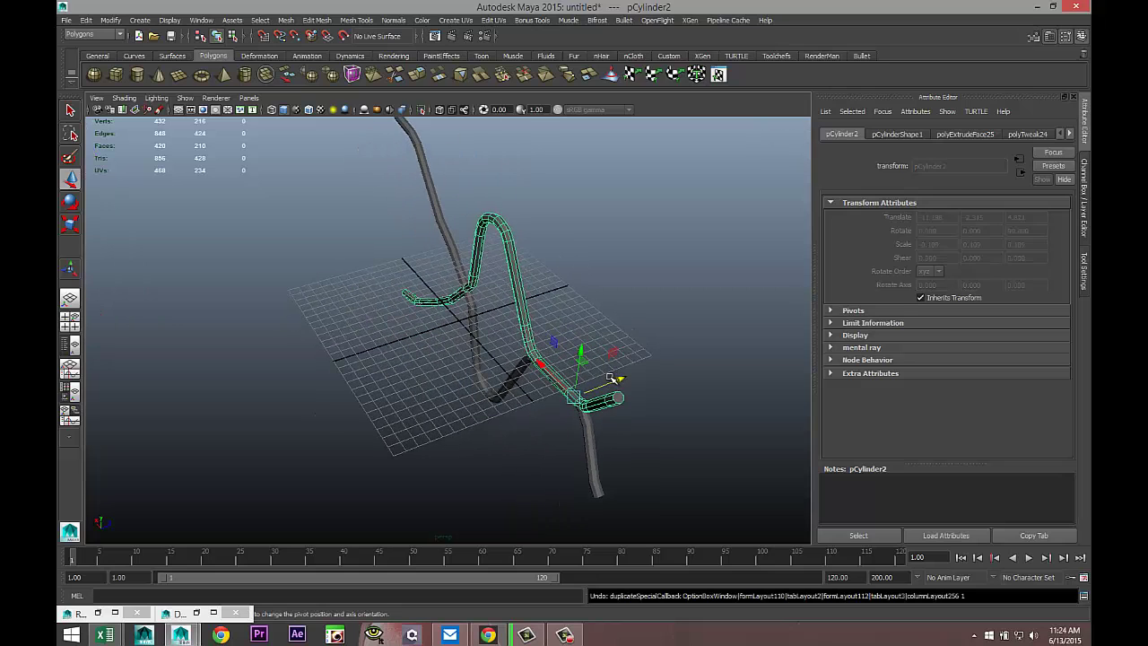
- Create one mirrored instance of the tube with Duplicate Special, using Scale values of 1, 1 and -1
mouse_move(626, 372)
alt+mouse_down()
mouse_move(636, 389)
mouse_move(606, 383)
alt+mouse_up()
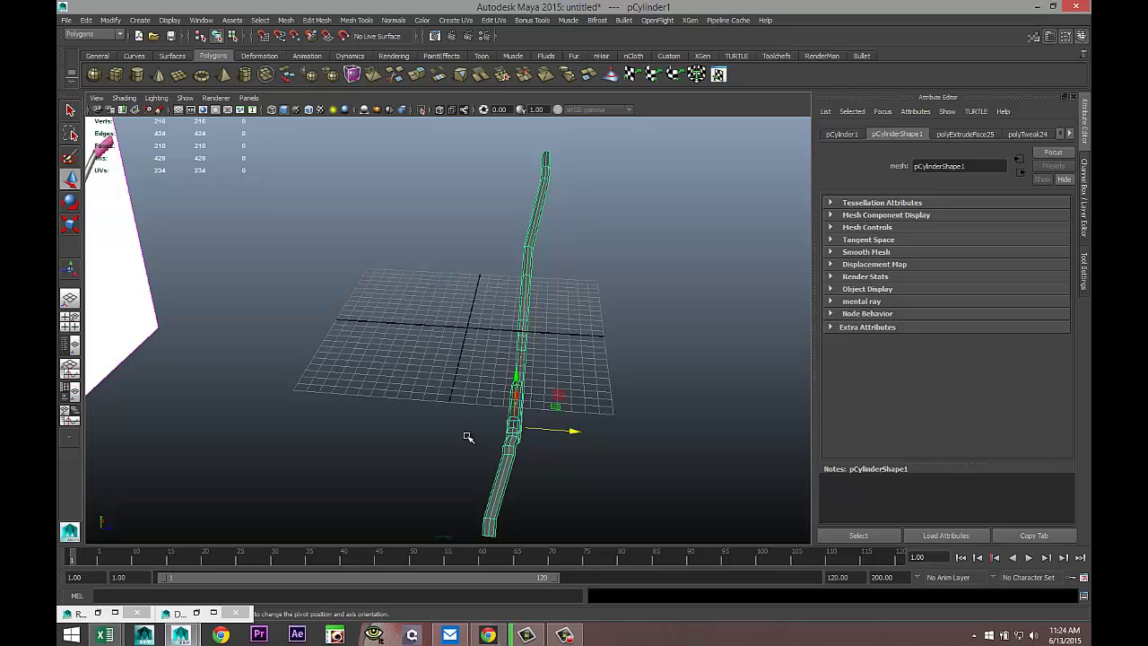
click(86, 19)
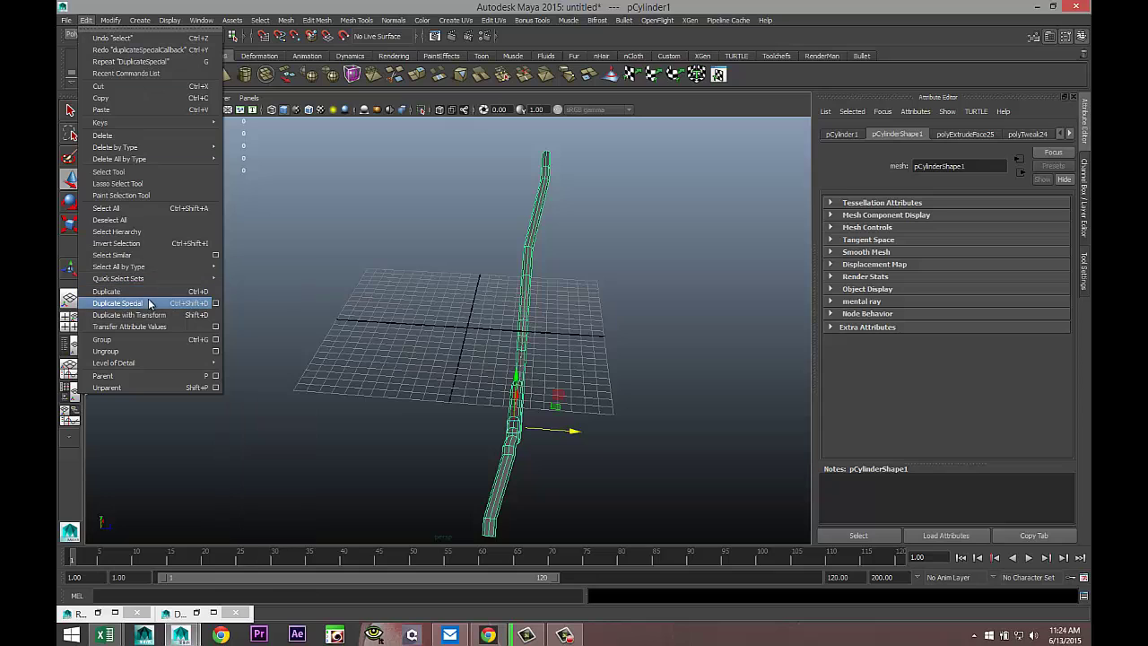
click(216, 305)
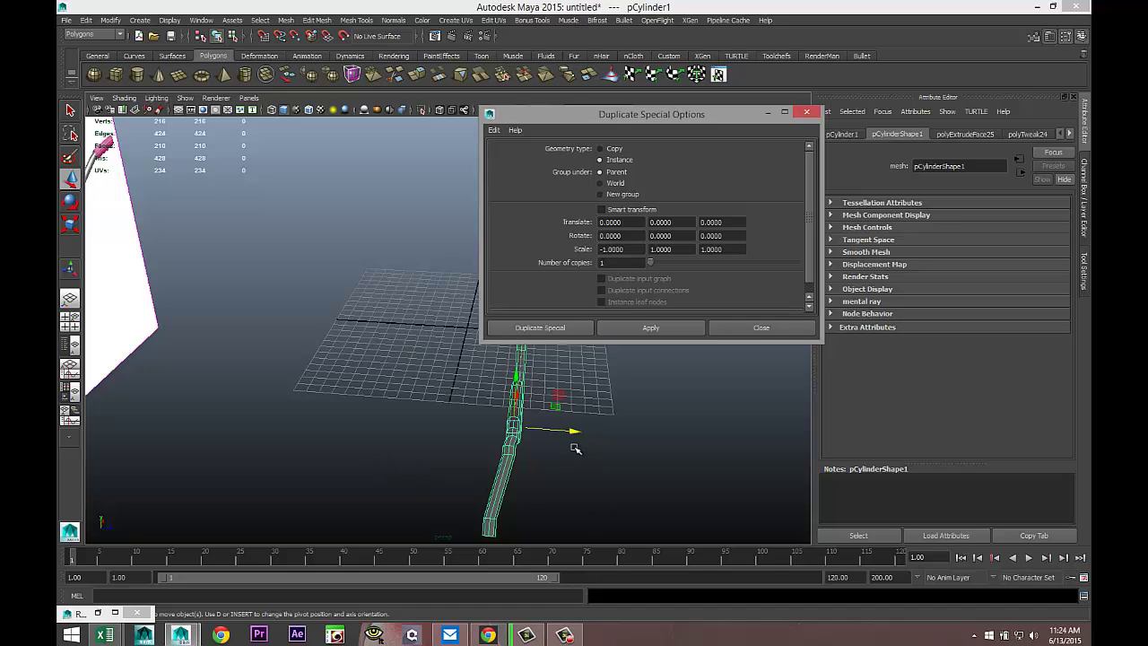
drag(636, 249, 513, 251)
text(1)
click(729, 249)
text(-1)
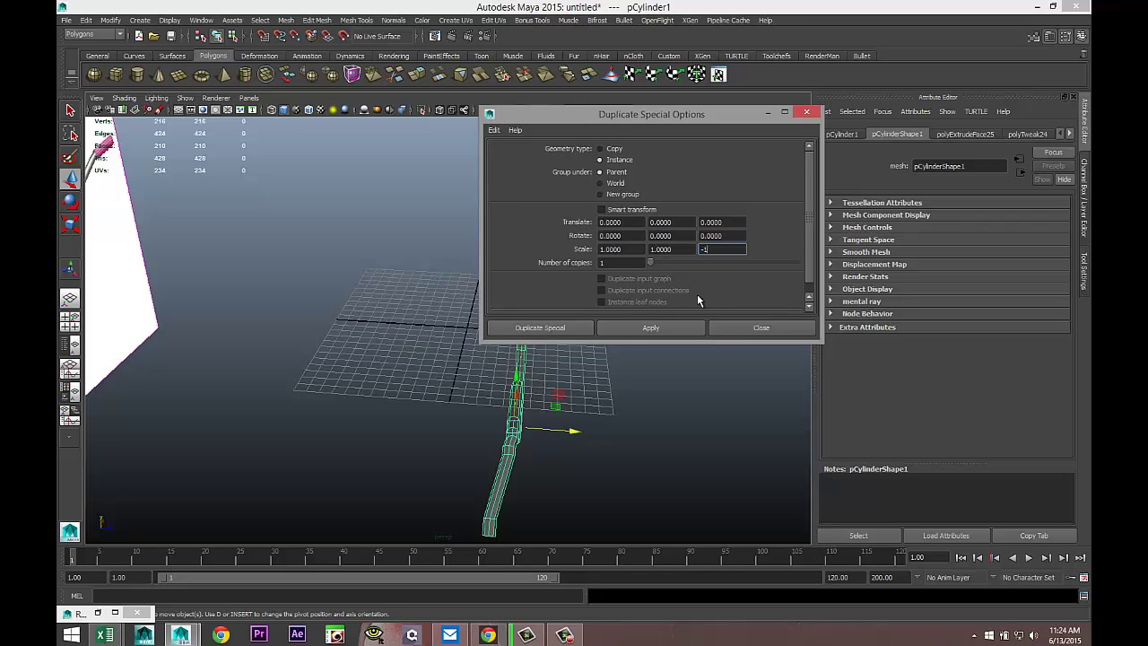
click(651, 328)
click(768, 113)
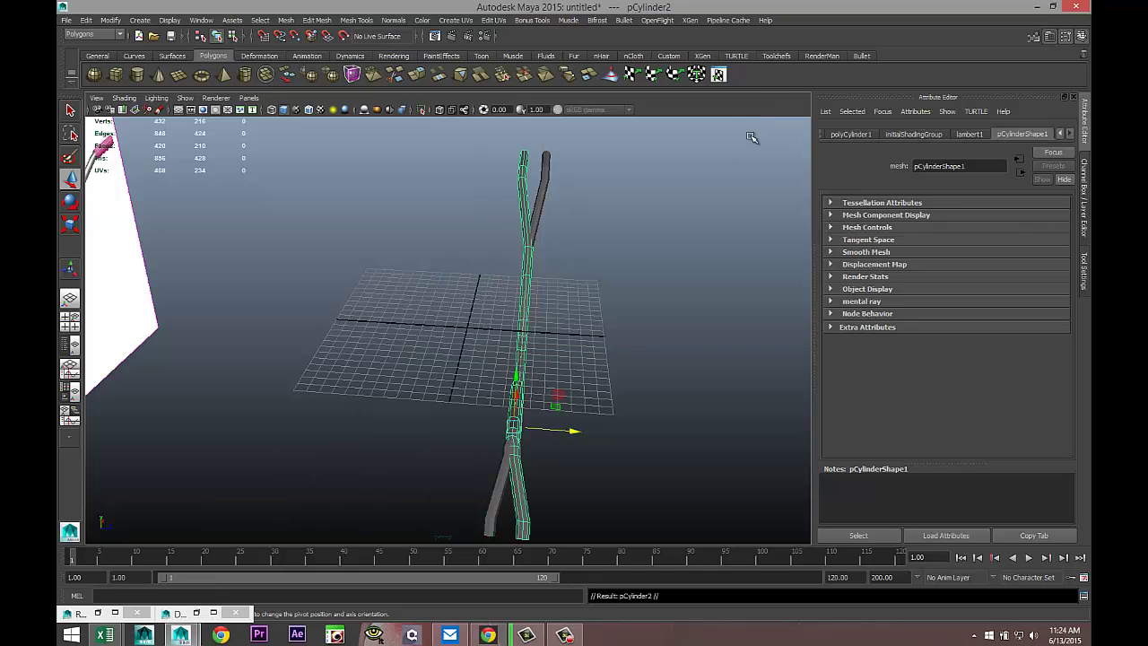
- Move the mirrored tube along the Z axis to the opposite side of the frame and fine-tune the gap between both tubes
drag(571, 435, 463, 420)
alt+drag(570, 459, 621, 461)
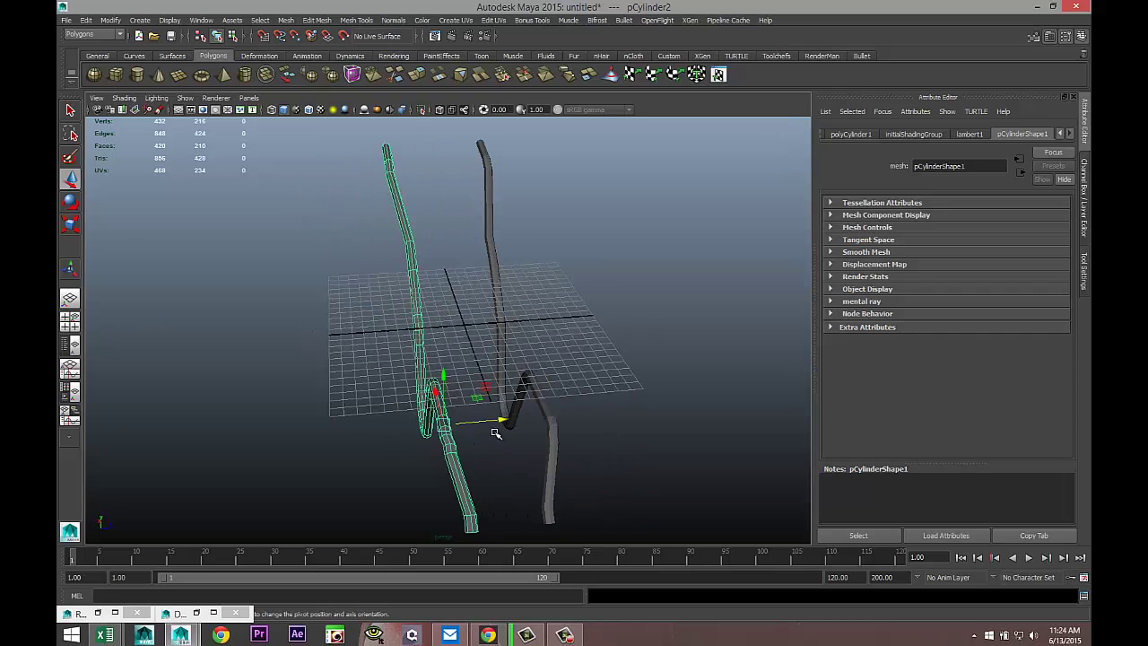
drag(498, 420, 508, 428)
alt+drag(574, 512, 676, 496)
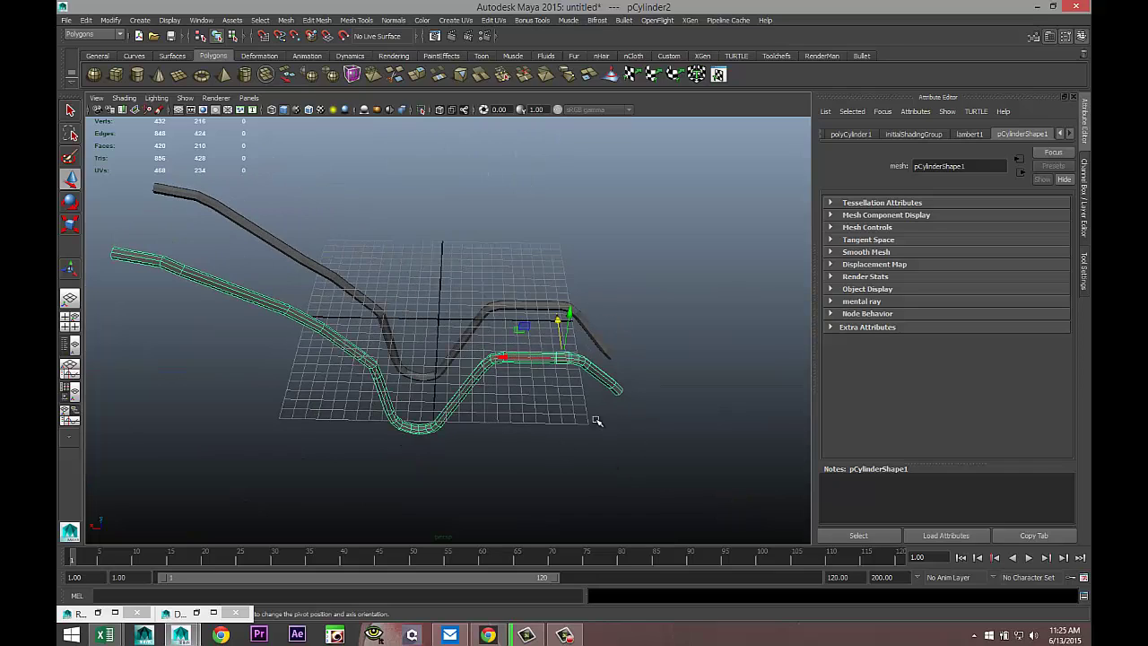
- Combine the two frame tubes into one mesh and center its pivot
alt+drag(552, 448, 659, 387)
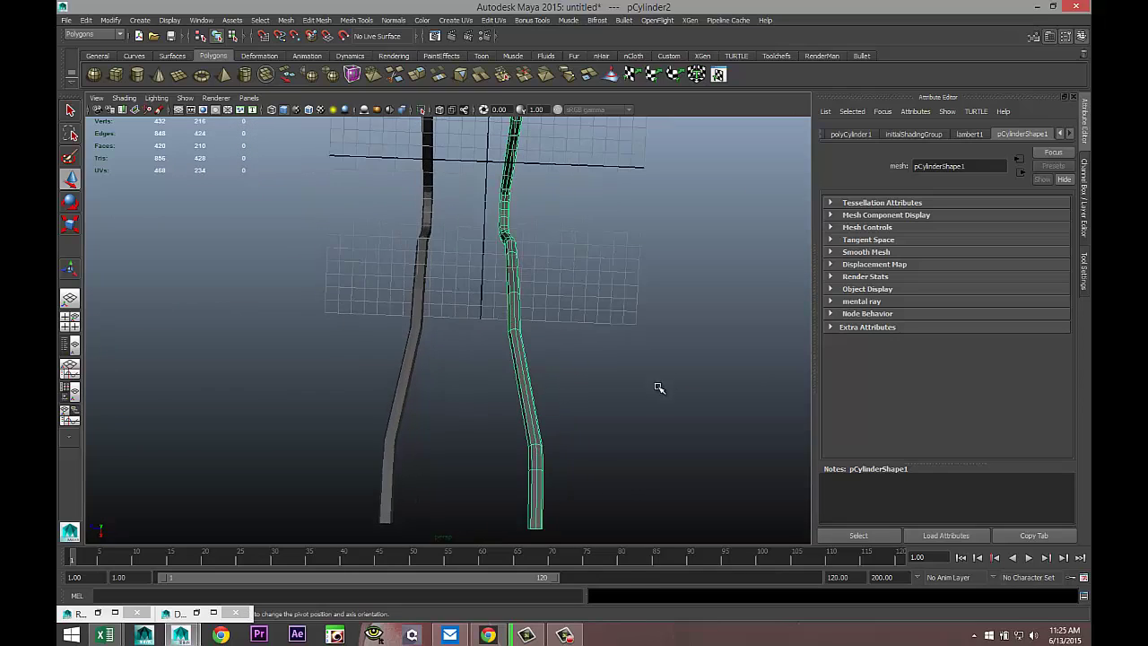
shift+click(398, 389)
click(285, 20)
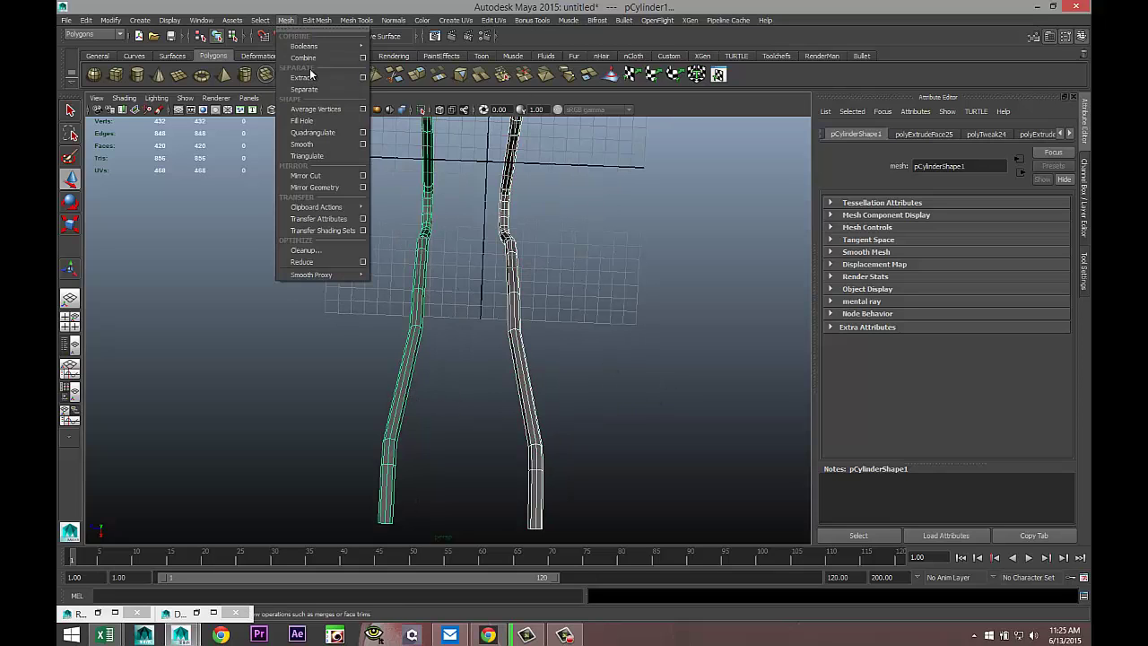
click(304, 58)
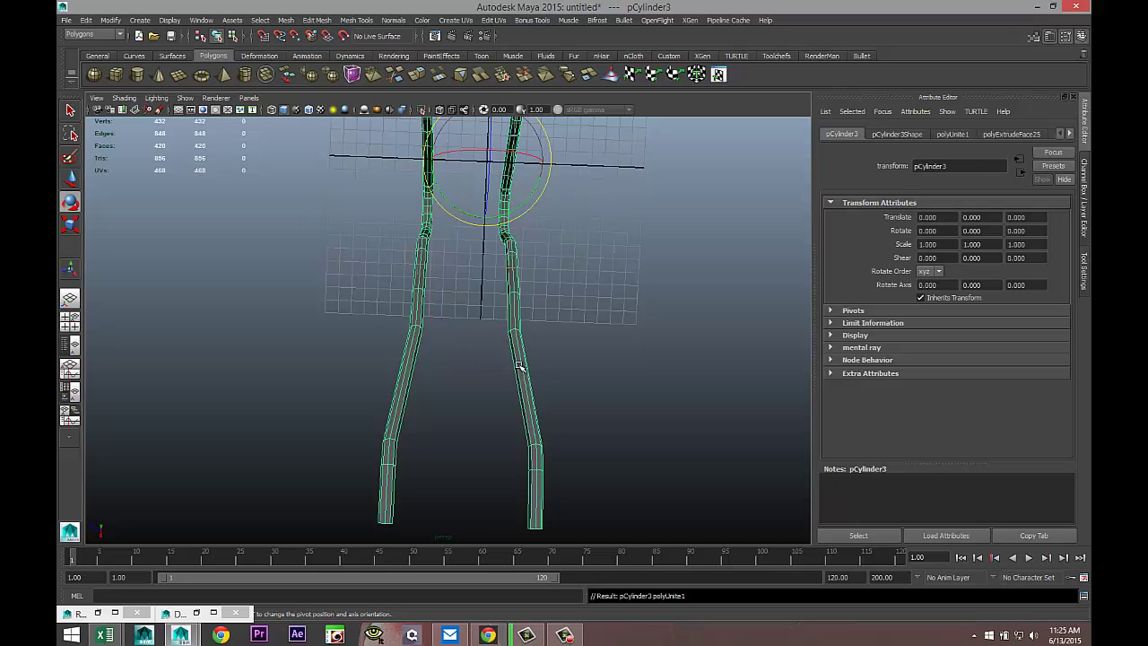
click(110, 20)
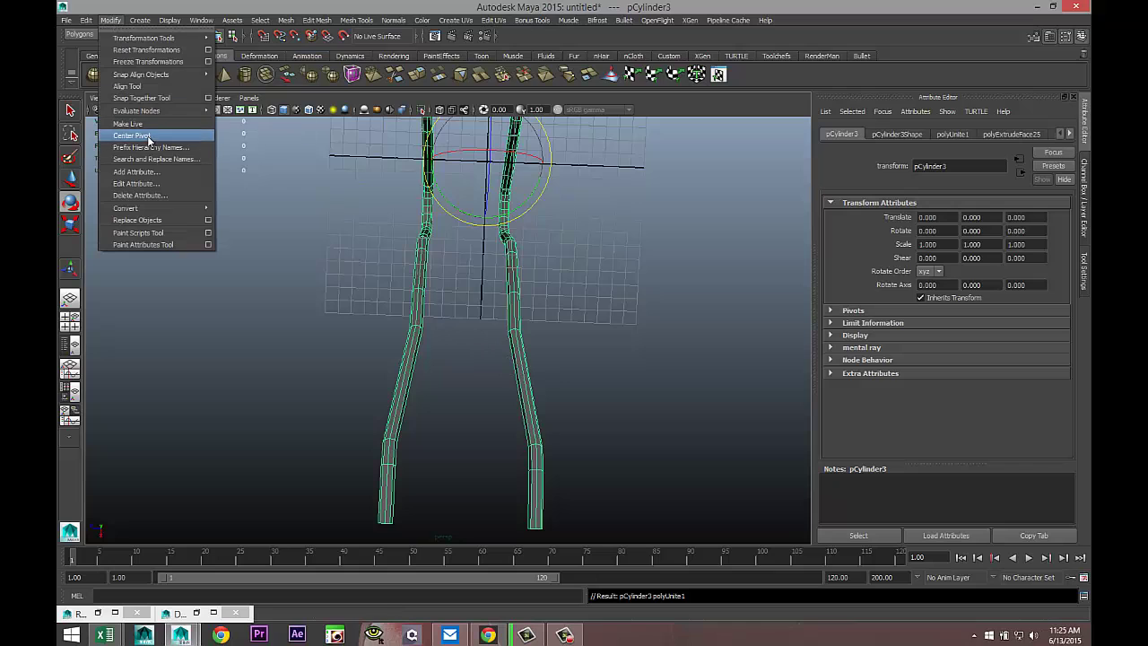
click(149, 141)
- Try to spread the grip-end vertices of both handles apart together by scaling them along the Z axis
right_drag(518, 361, 496, 361)
drag(296, 412, 633, 557)
key(r)
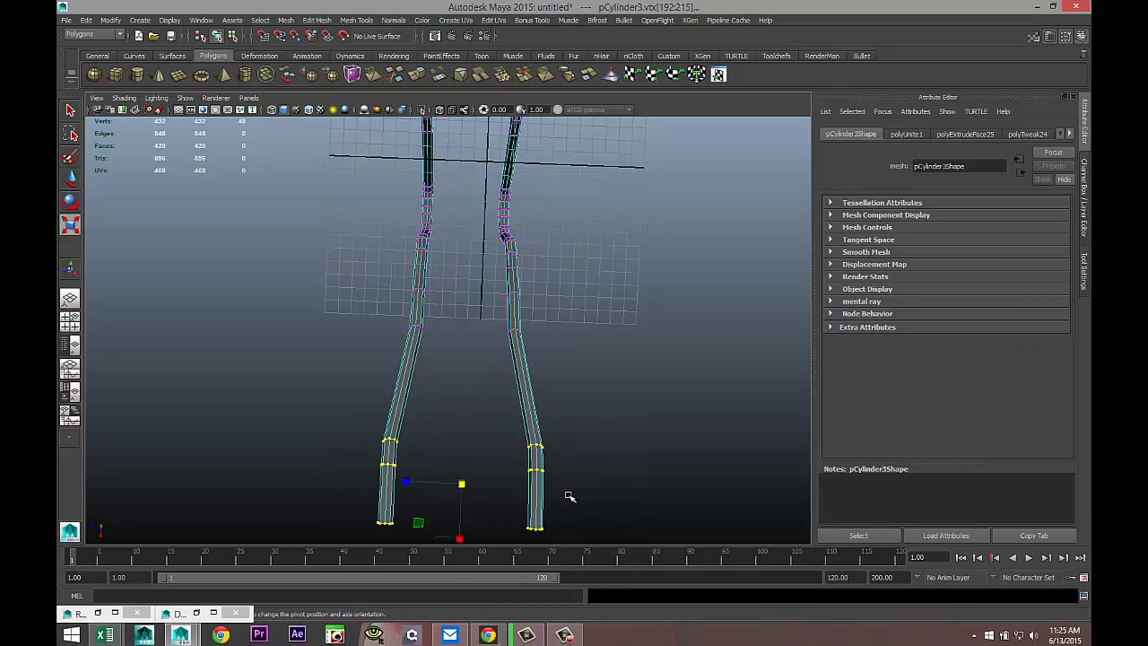
drag(410, 484, 358, 483)
alt+drag(440, 444, 461, 413)
click(451, 457)
alt+drag(448, 461, 395, 468)
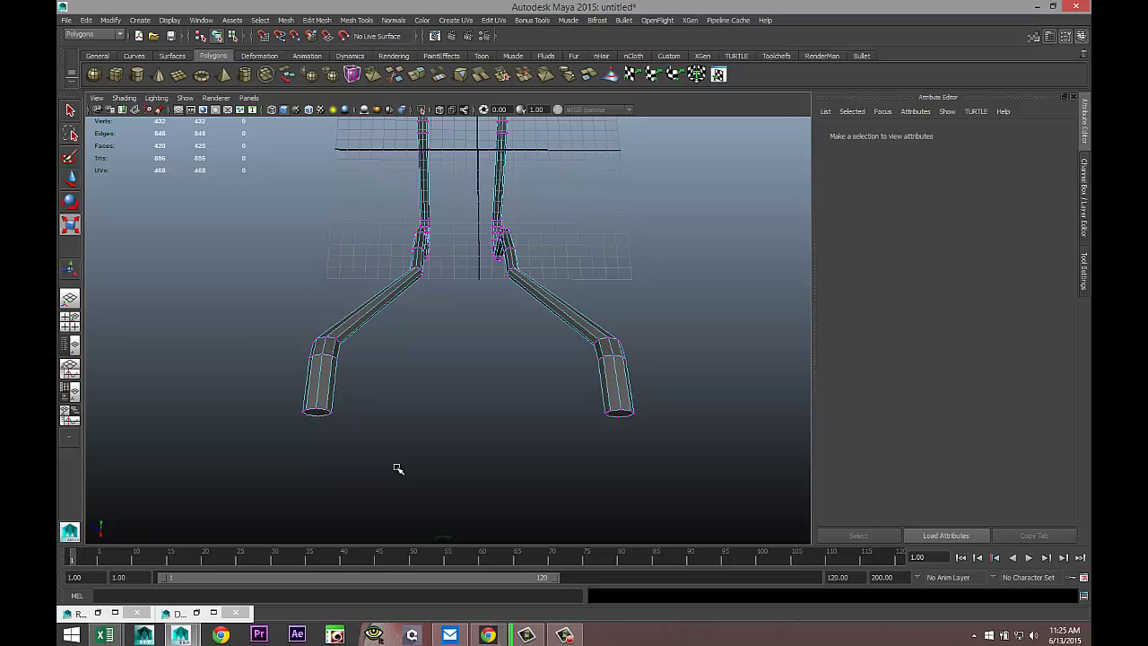
key(ctrl+z)
key(ctrl+z)
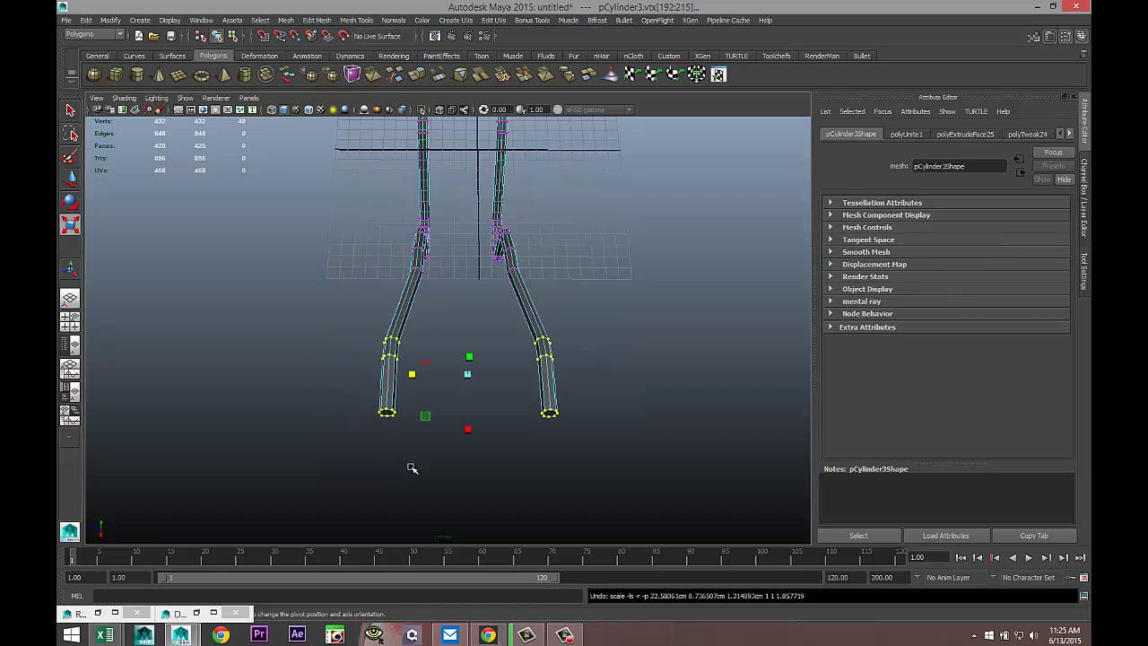
- Move the grip-end vertices of each handle outward separately so both handles flare symmetrically
drag(348, 320, 422, 462)
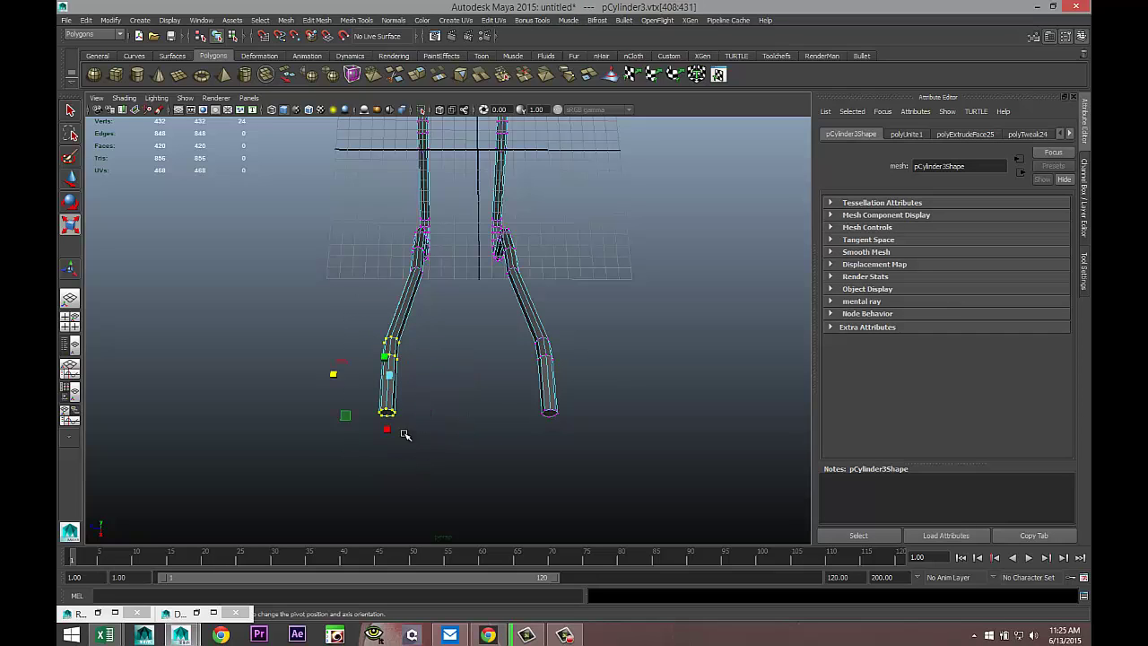
key(w)
drag(329, 375, 301, 376)
drag(529, 321, 624, 434)
drag(486, 373, 512, 383)
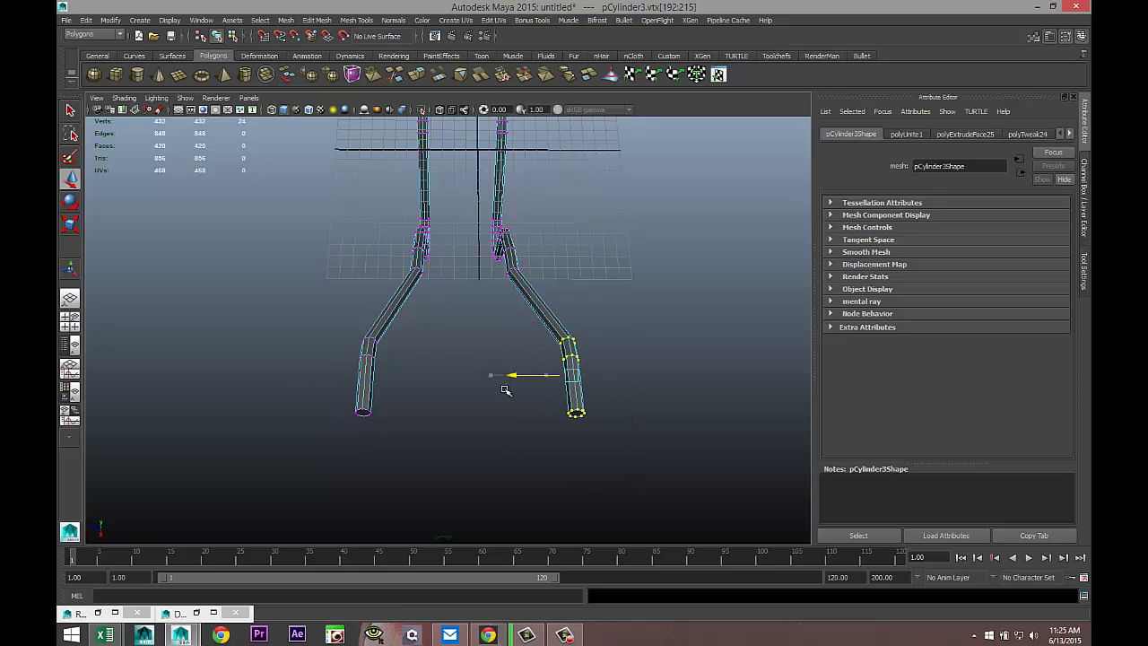
click(440, 436)
- Compare the shape of the frame with the wheelbarrow reference image from several angles
alt+drag(426, 453, 525, 418)
alt+middle_drag(526, 418, 779, 476)
alt+right_drag(778, 476, 422, 202)
alt+drag(348, 342, 301, 335)
alt+middle_drag(301, 334, 346, 398)
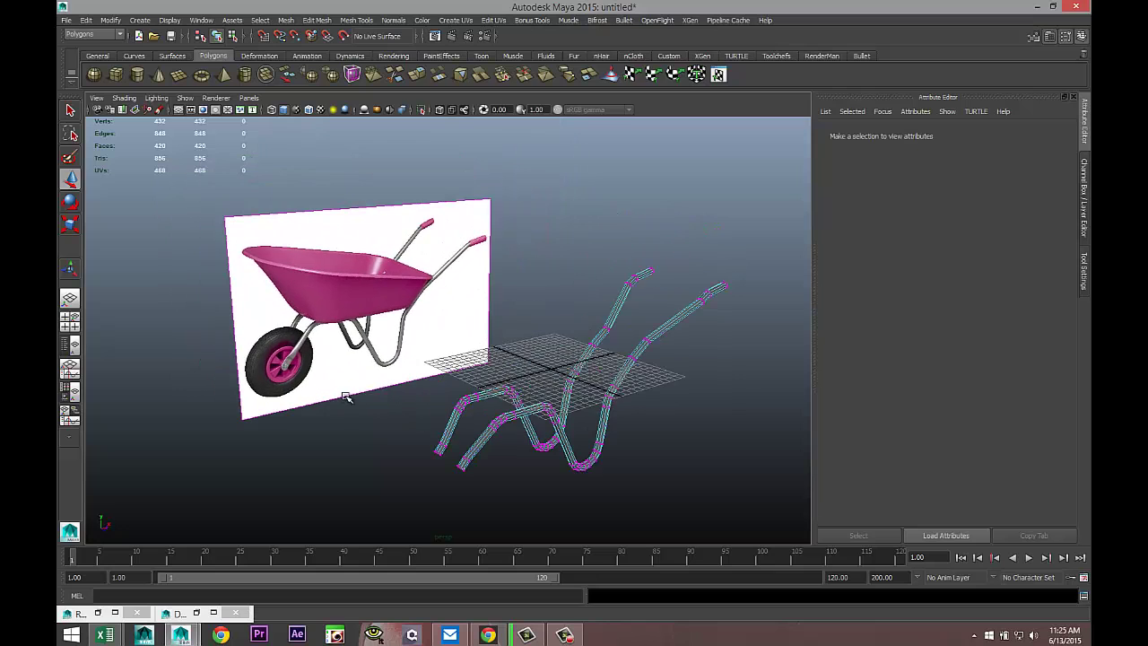
key(bracketleft)
key(bracketleft)
key(bracketright)
key(bracketright)
alt+drag(299, 356, 317, 363)
alt+middle_drag(318, 356, 288, 305)
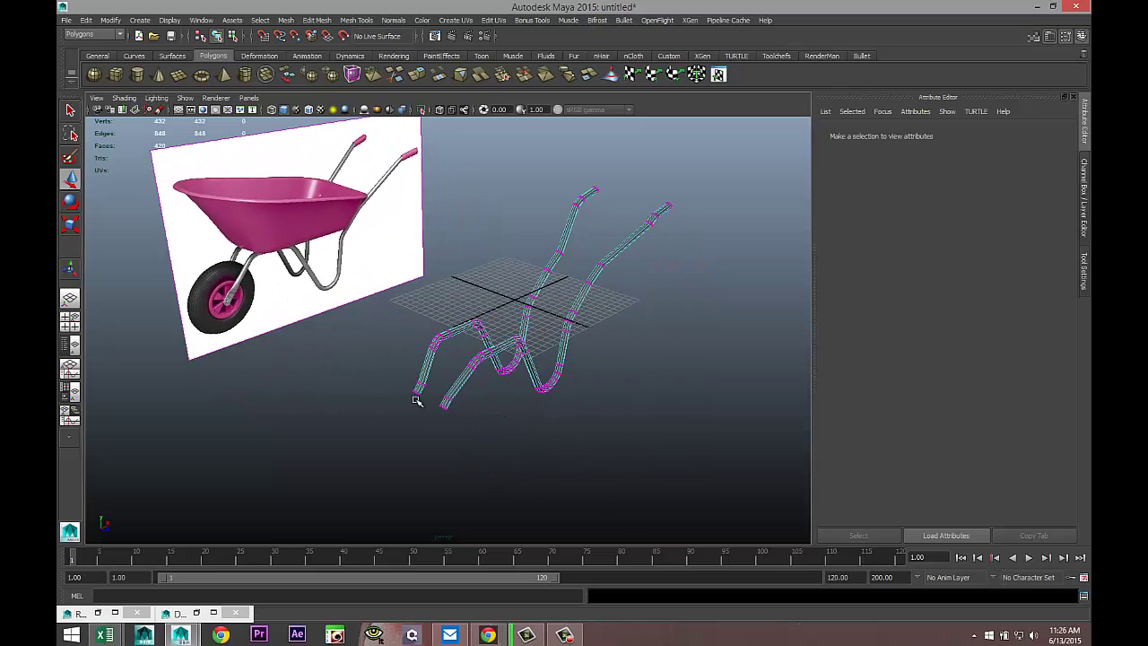
- Create a polygon cube for the tray and move it along the X axis over the front part of the frame
alt+drag(425, 430, 380, 399)
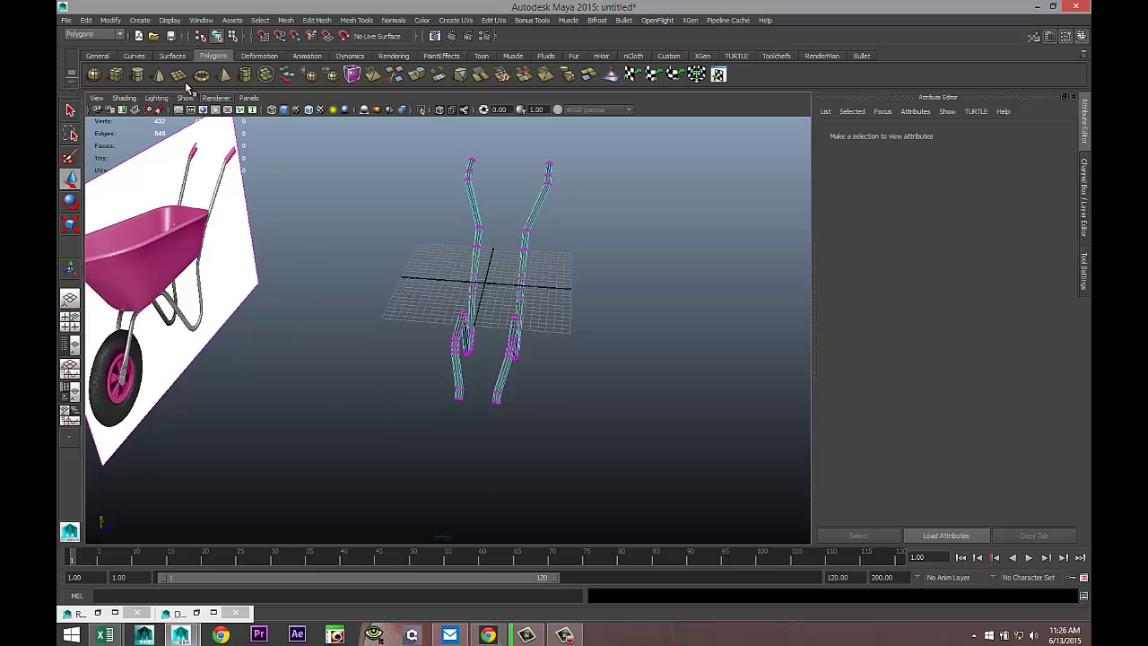
click(117, 75)
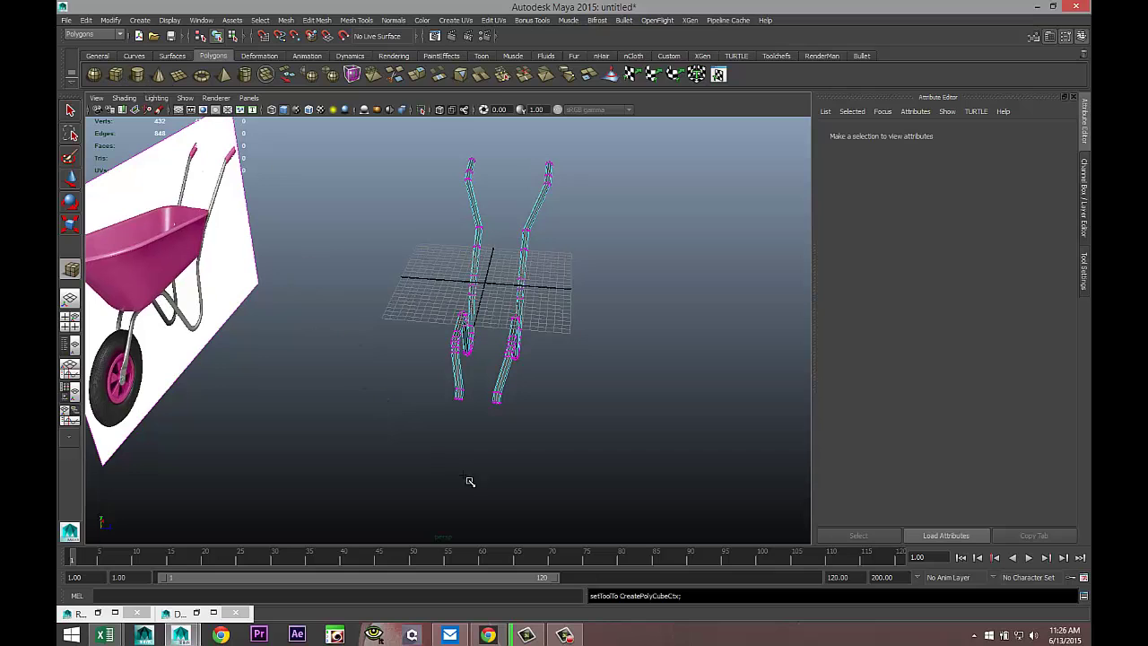
drag(390, 482, 486, 393)
alt+drag(601, 440, 387, 369)
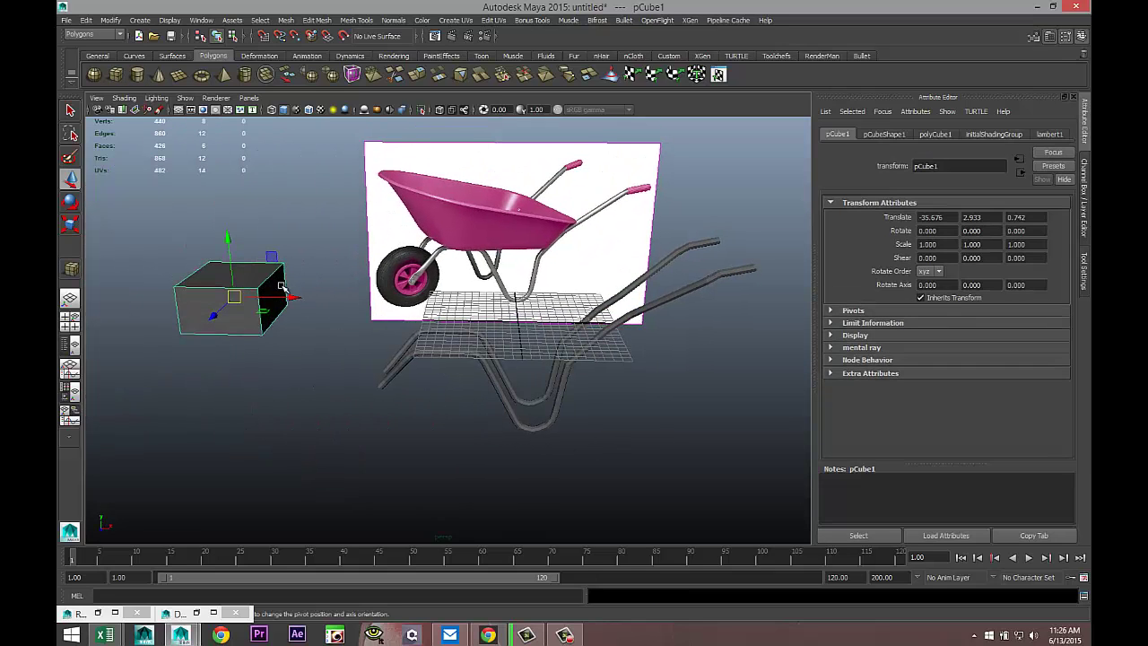
drag(294, 299, 517, 300)
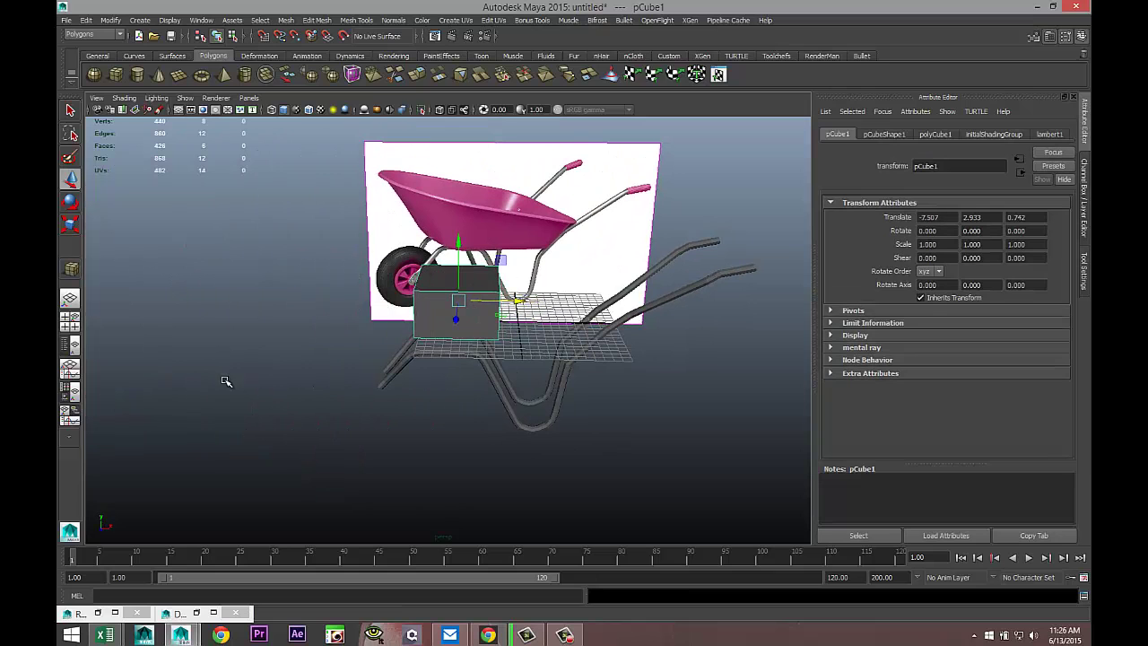
- In the front view, rest the cube on the frame's front rails at Translate X -8.294 and Y 1.053
click(75, 325)
key(space)
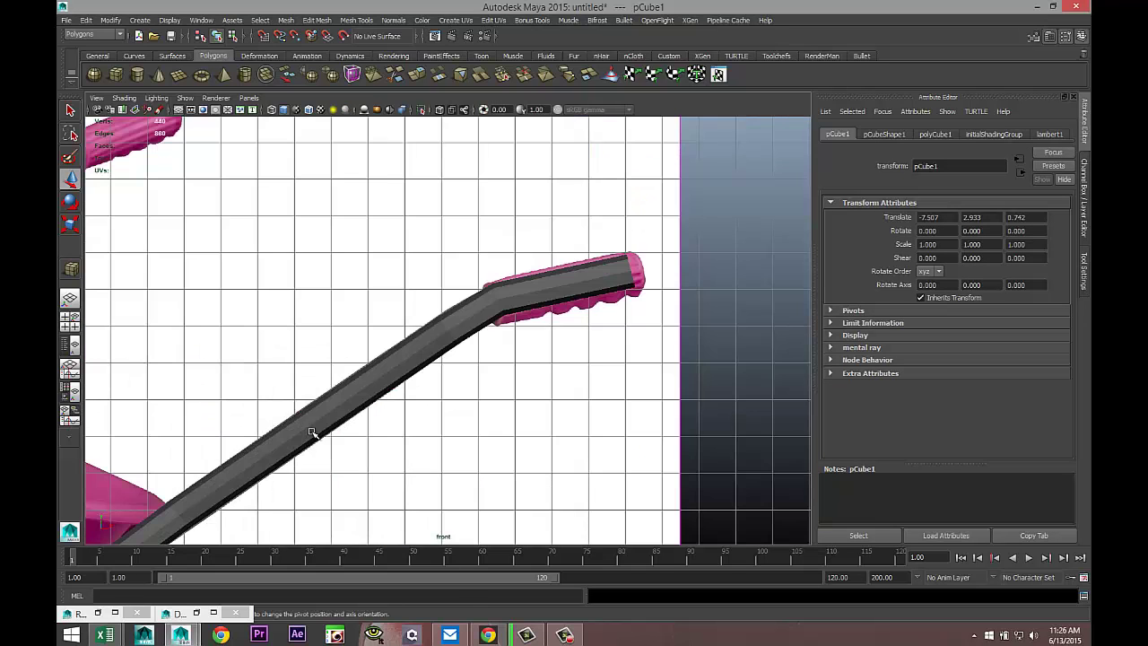
key(f)
scroll(385, 440, down, 6)
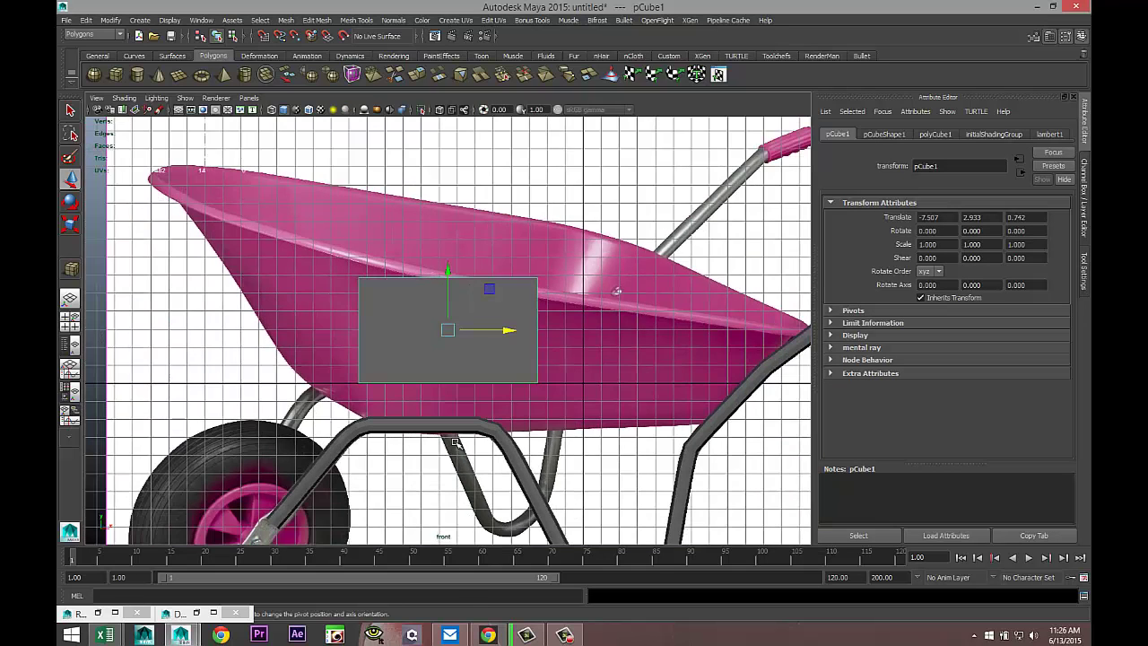
drag(445, 272, 450, 306)
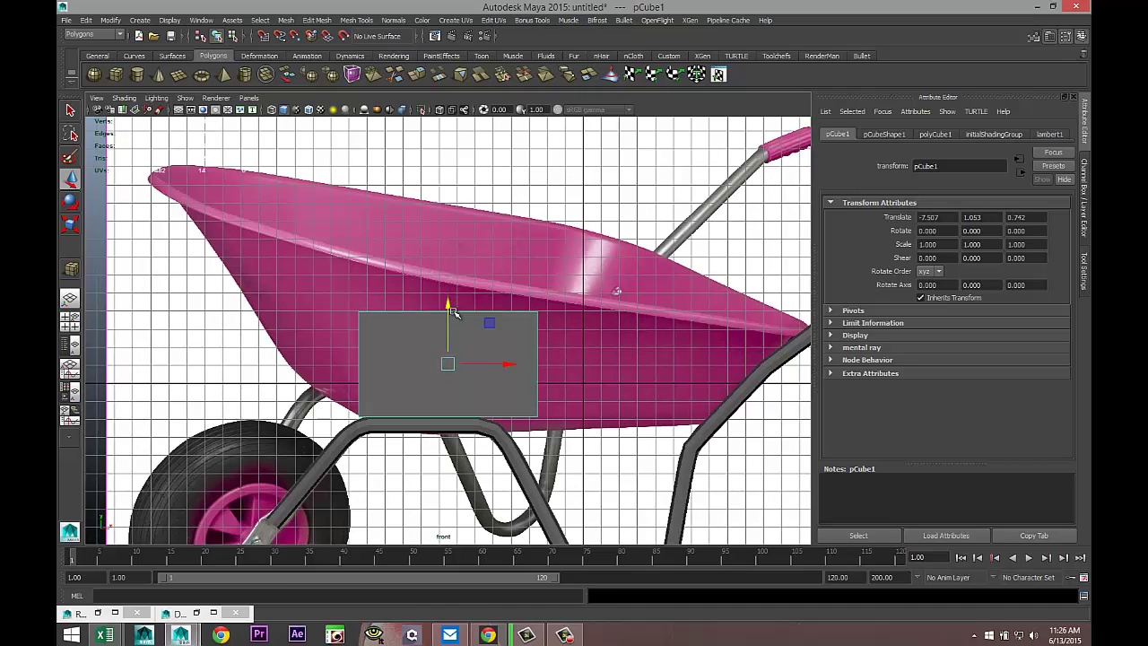
drag(508, 364, 496, 365)
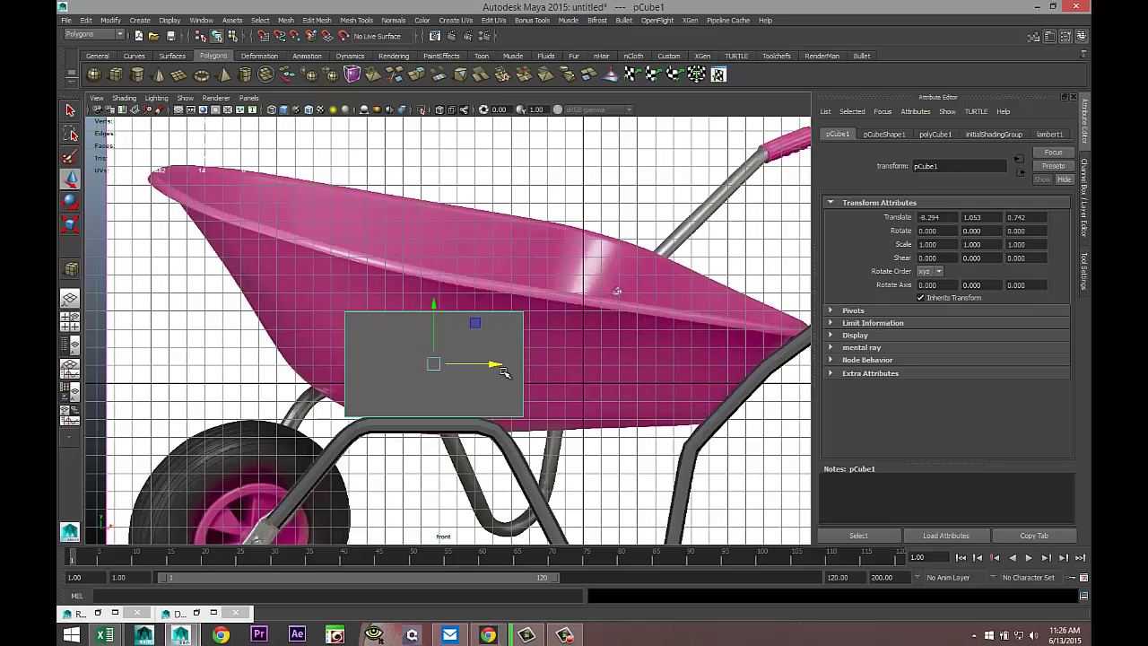
- Stretch the cube's handle-side vertices to the tray's rear end, and move its upper rear vertices onto the reference rim
right_drag(522, 342, 487, 339)
drag(484, 276, 600, 502)
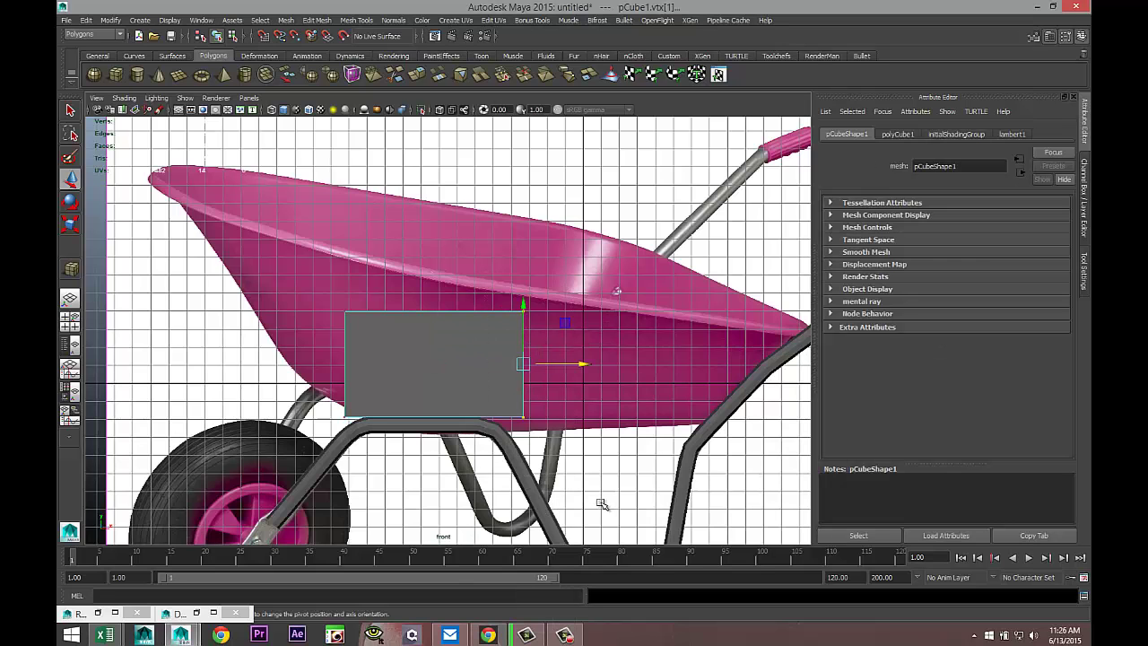
alt+middle_drag(608, 471, 446, 485)
drag(412, 379, 590, 408)
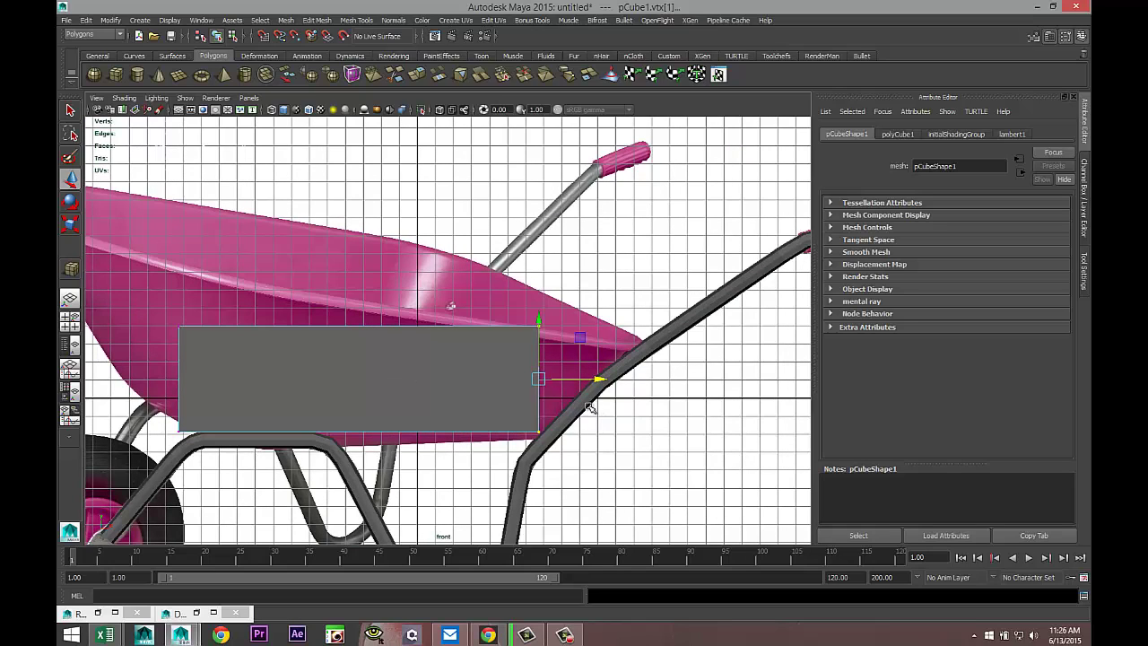
drag(502, 305, 609, 366)
drag(609, 365, 609, 366)
- Move the cube's upper front vertices out to the tray's front lip in the reference image
alt+middle_drag(312, 453, 593, 462)
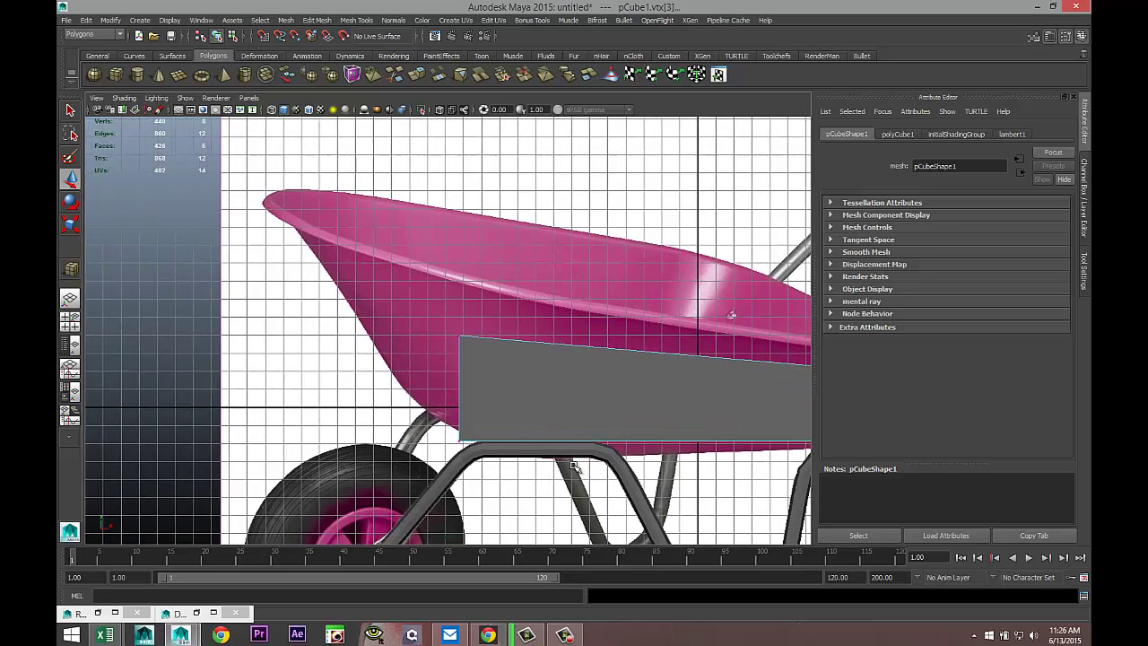
click(459, 337)
drag(459, 336, 270, 212)
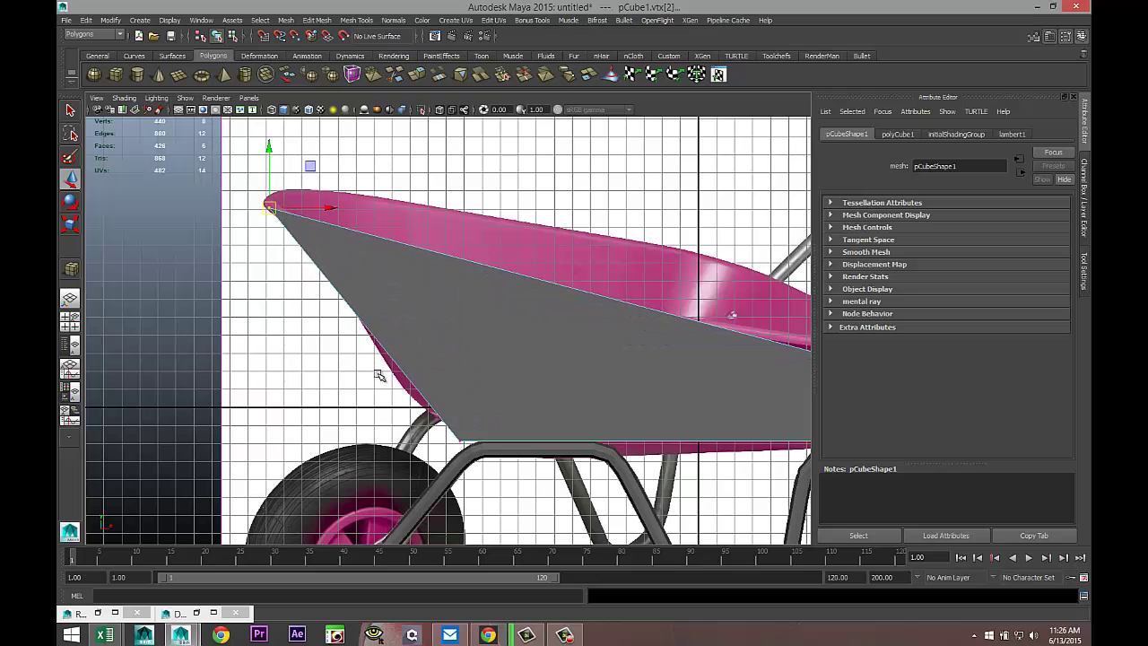
alt+middle_drag(361, 395, 371, 346)
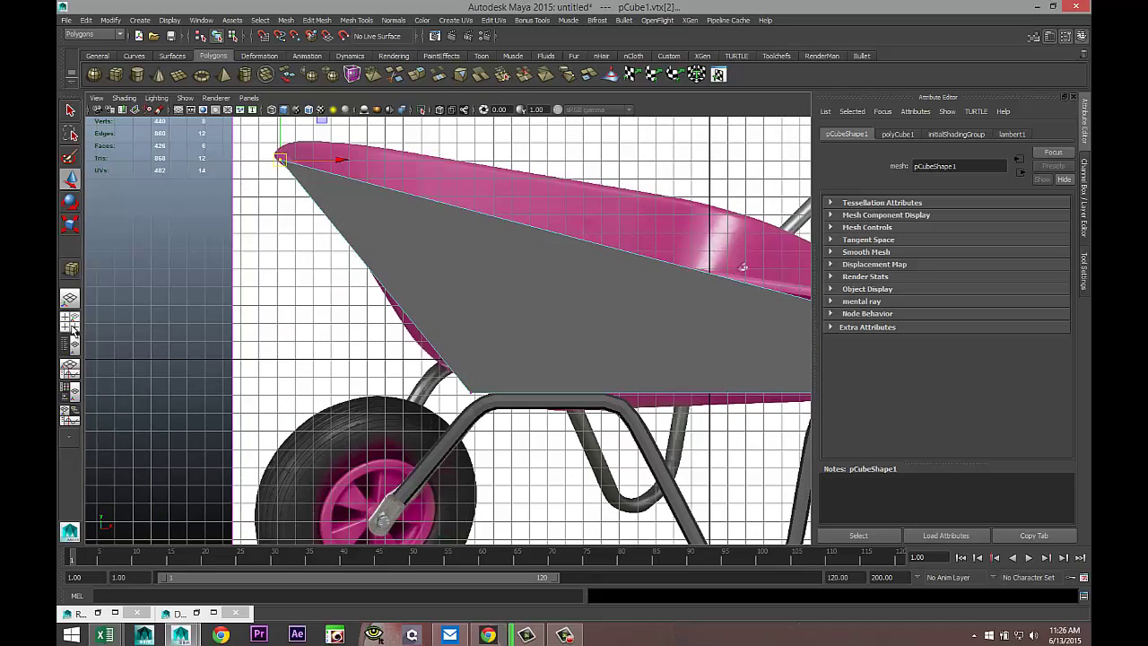
- In the top view, move the tray block along the Z axis to Translate Z 1.113, centering it between the tubes
click(71, 325)
key(space)
alt+drag(426, 407, 556, 424)
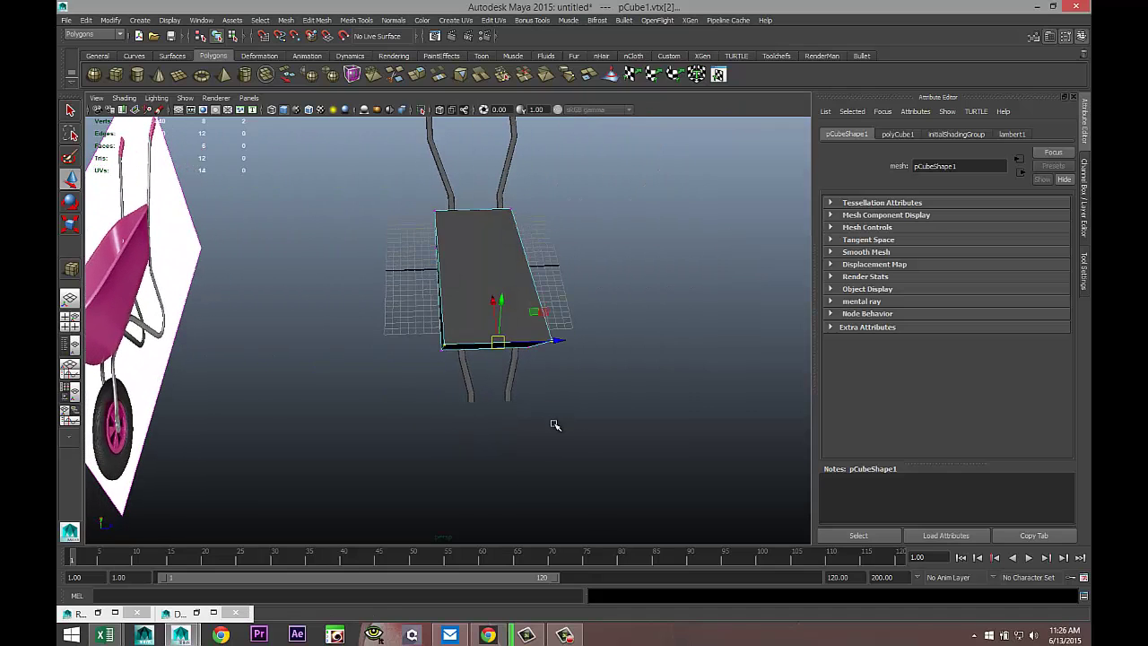
click(70, 320)
key(space)
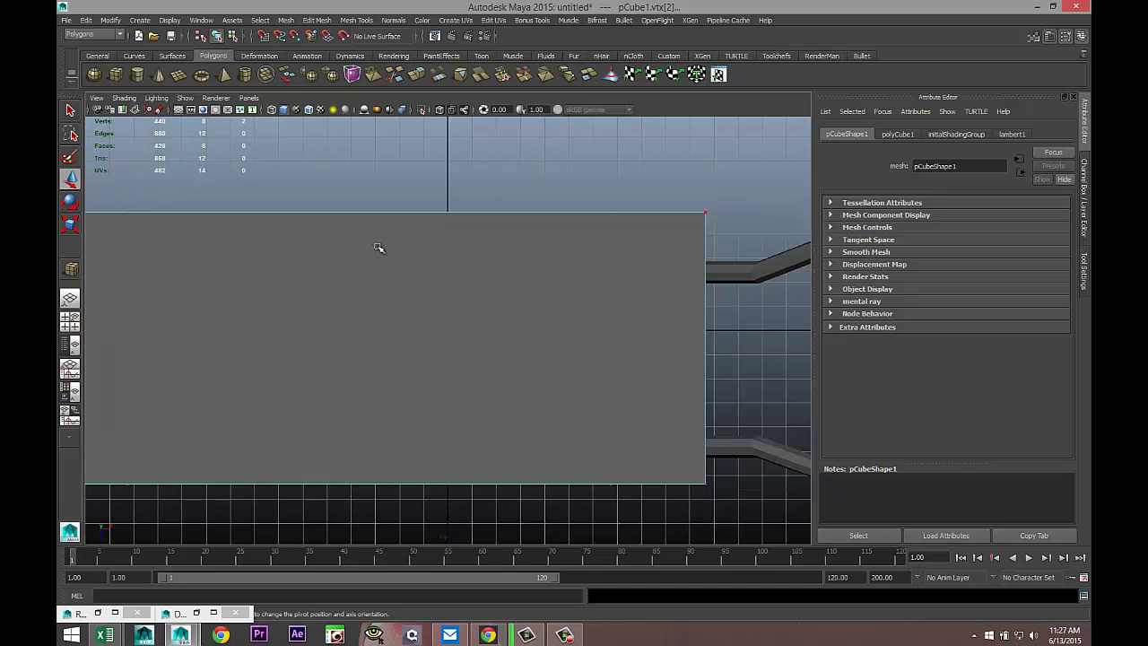
scroll(436, 328, down, 8)
right_drag(447, 303, 476, 308)
drag(379, 393, 377, 397)
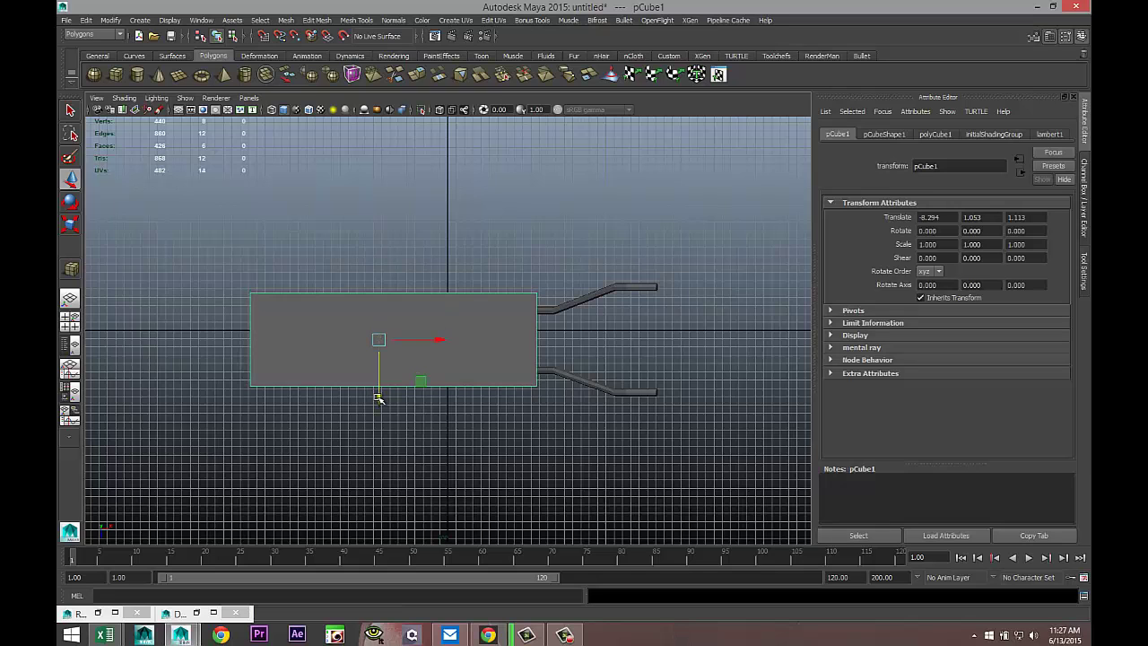
- Delete the top face of the tray block in the perspective view to open the tray
click(71, 320)
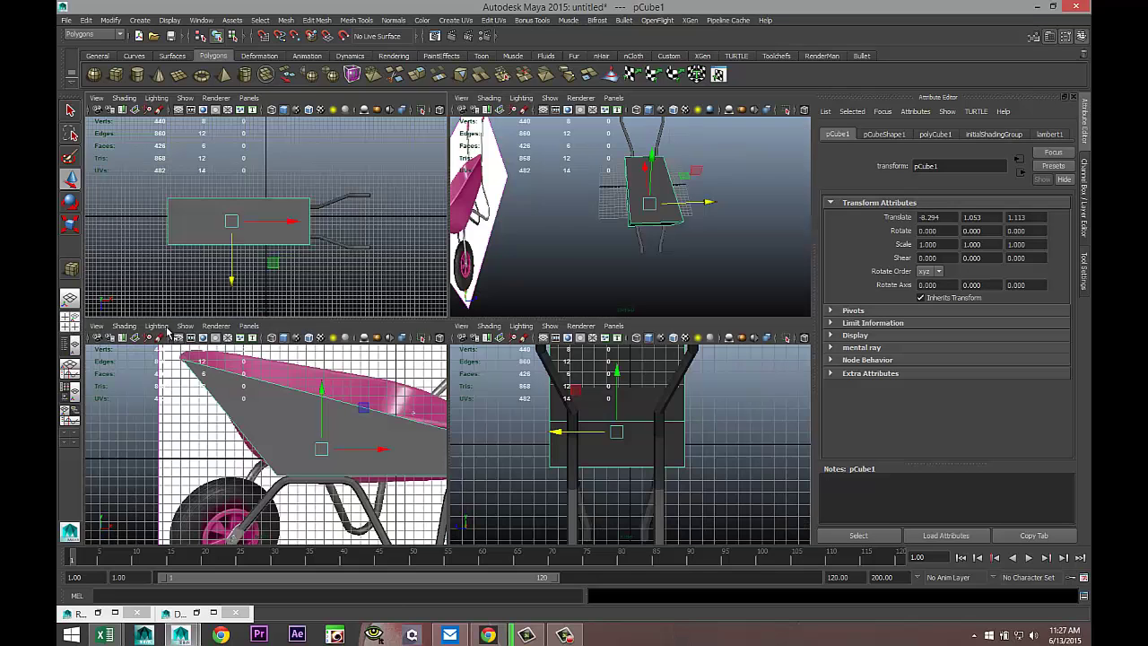
key(space)
alt+drag(617, 371, 529, 248)
right_drag(538, 273, 538, 296)
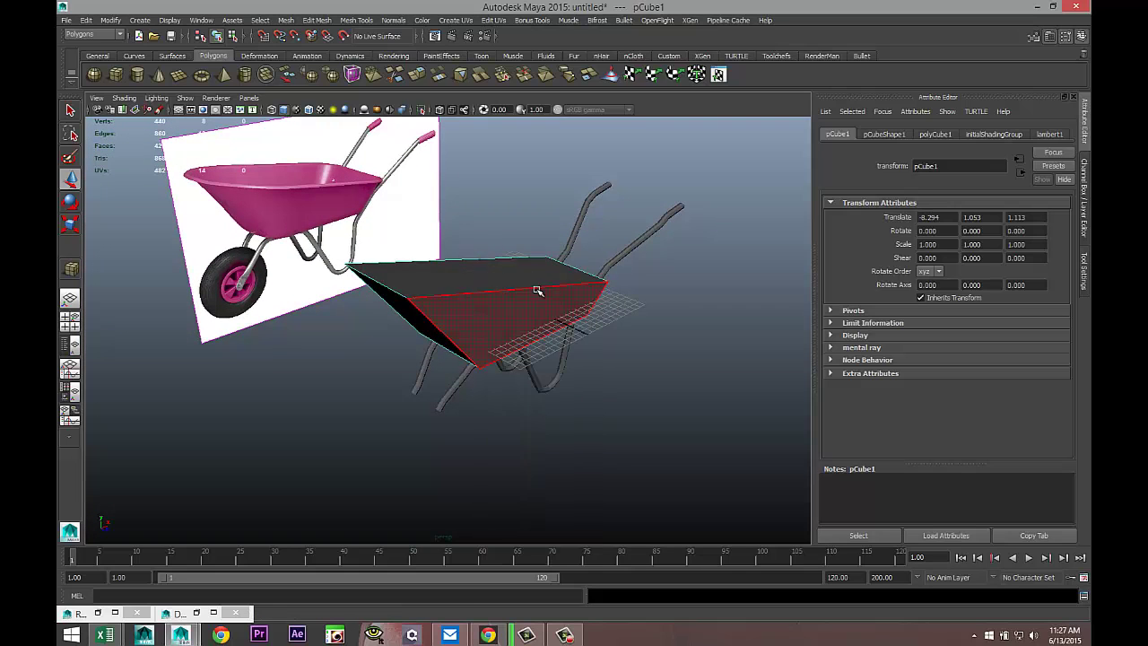
click(531, 273)
key(Delete)
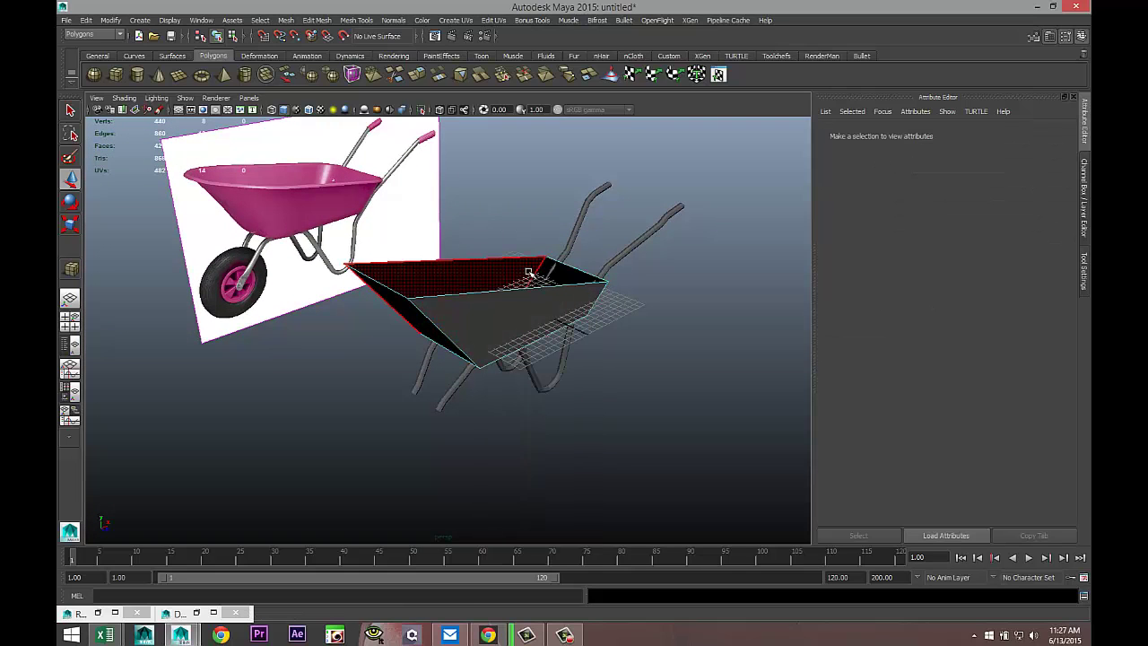
mouse_move(577, 431)
alt+mouse_down()
mouse_move(597, 439)
mouse_move(630, 422)
mouse_move(581, 427)
mouse_move(609, 453)
mouse_move(577, 457)
mouse_move(583, 440)
alt+mouse_up()
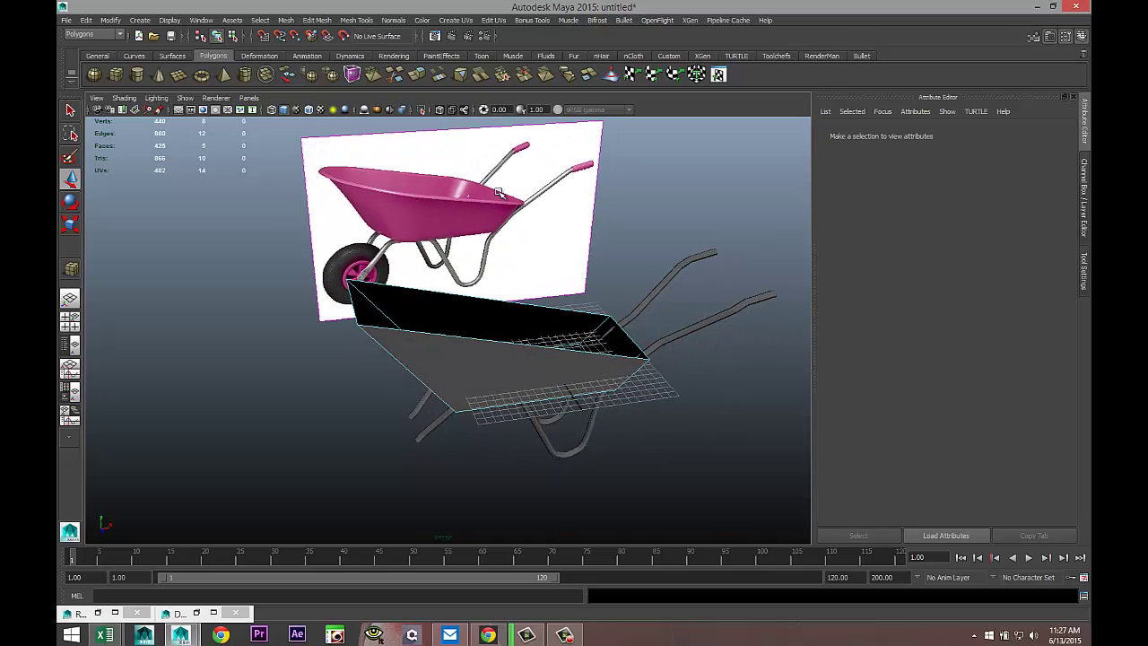
- Insert 5 evenly spaced edge loops across the tray's length using the Insert Edge Loop Tool's Multiple edge loops option
click(361, 21)
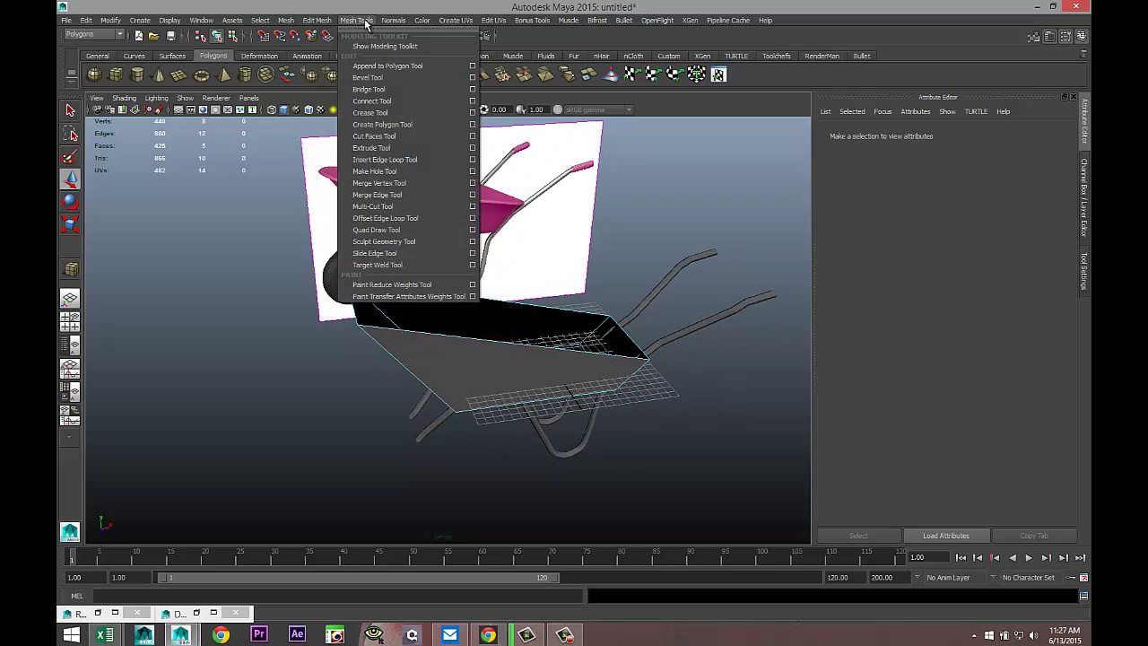
click(470, 159)
click(881, 200)
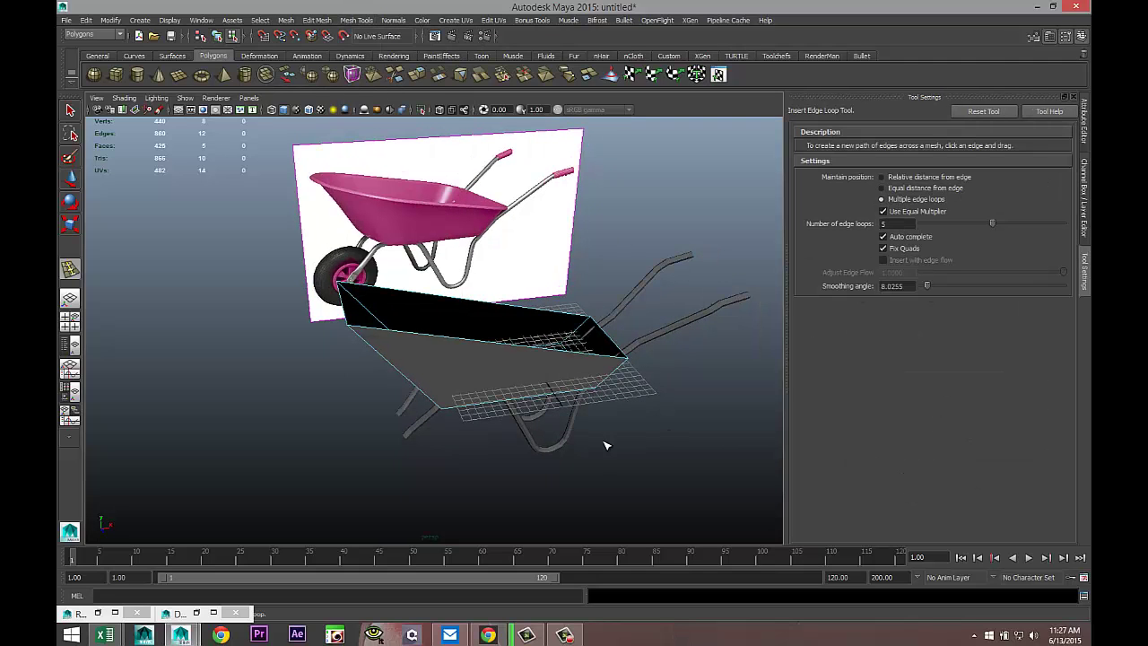
scroll(607, 446, up, 2)
alt+drag(672, 478, 652, 461)
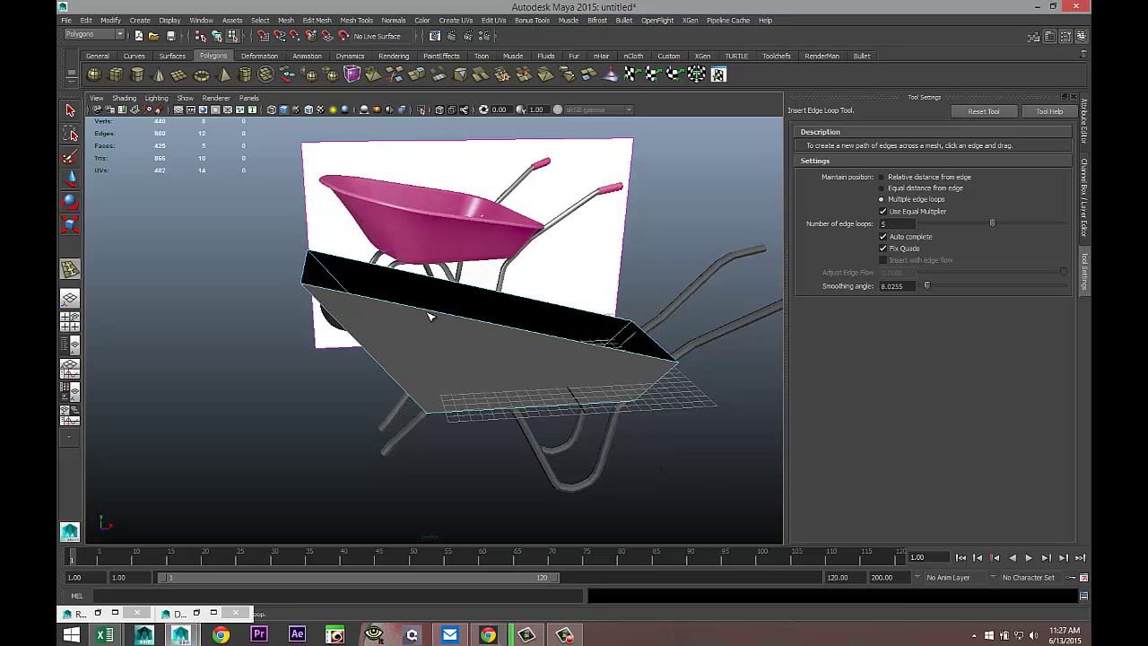
click(433, 314)
key(q)
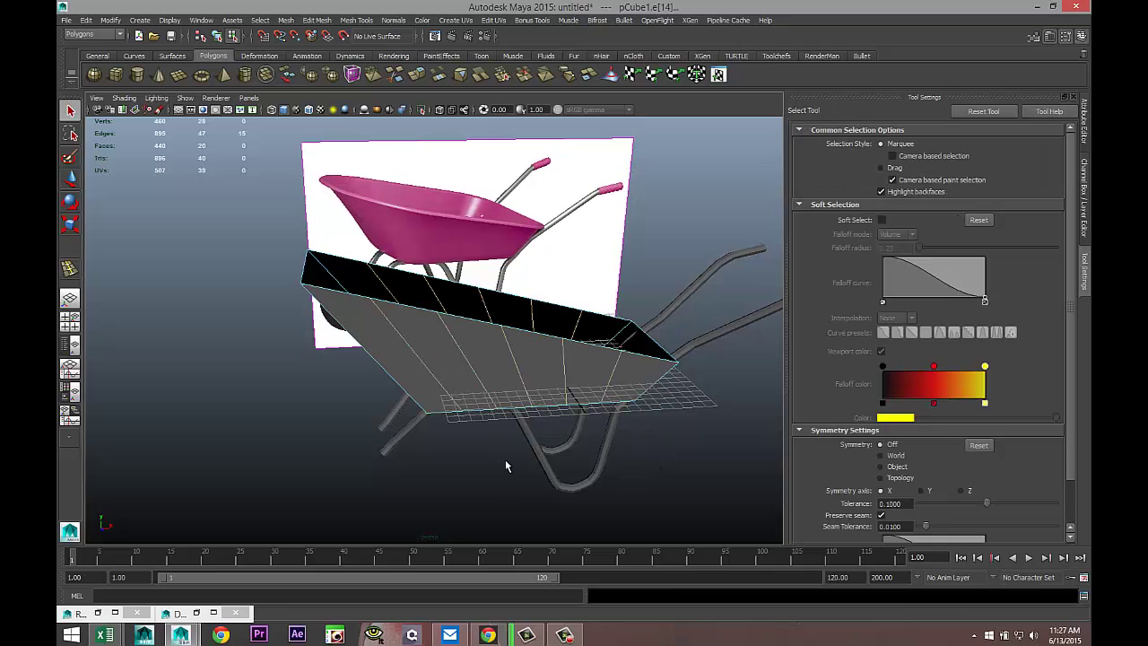
- Insert 3 evenly spaced horizontal edge loops around the tray's walls with the Insert Edge Loop Tool
mouse_move(488, 464)
alt+mouse_down()
mouse_move(526, 464)
mouse_move(498, 465)
alt+mouse_up()
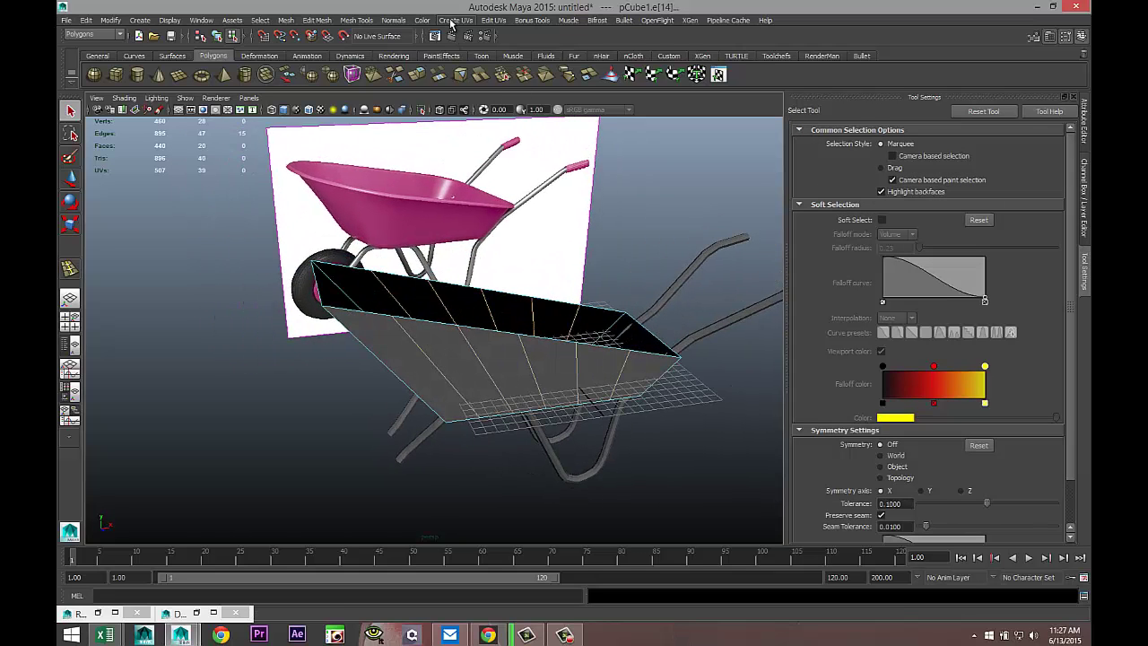
click(356, 19)
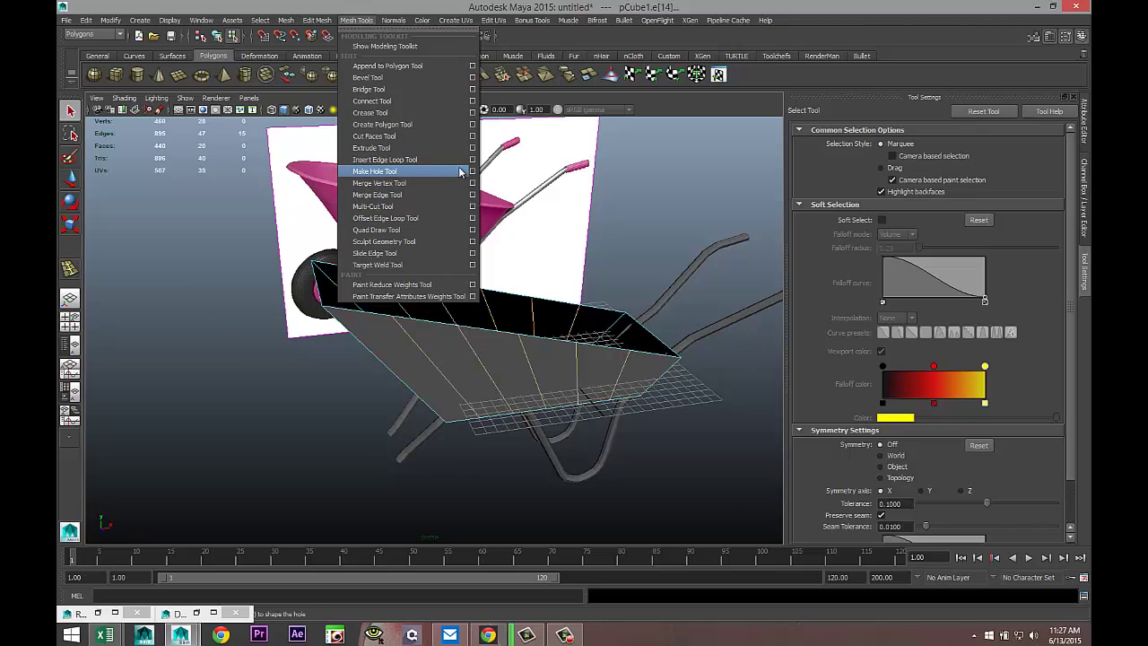
click(473, 159)
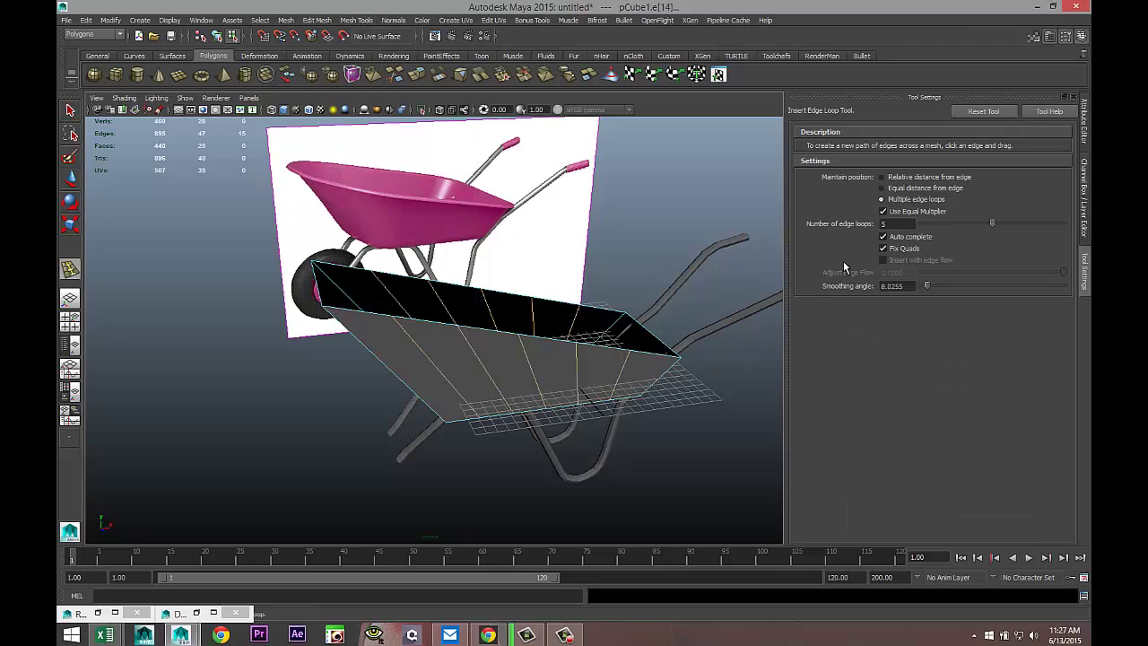
double_click(885, 223)
text(3)
click(399, 380)
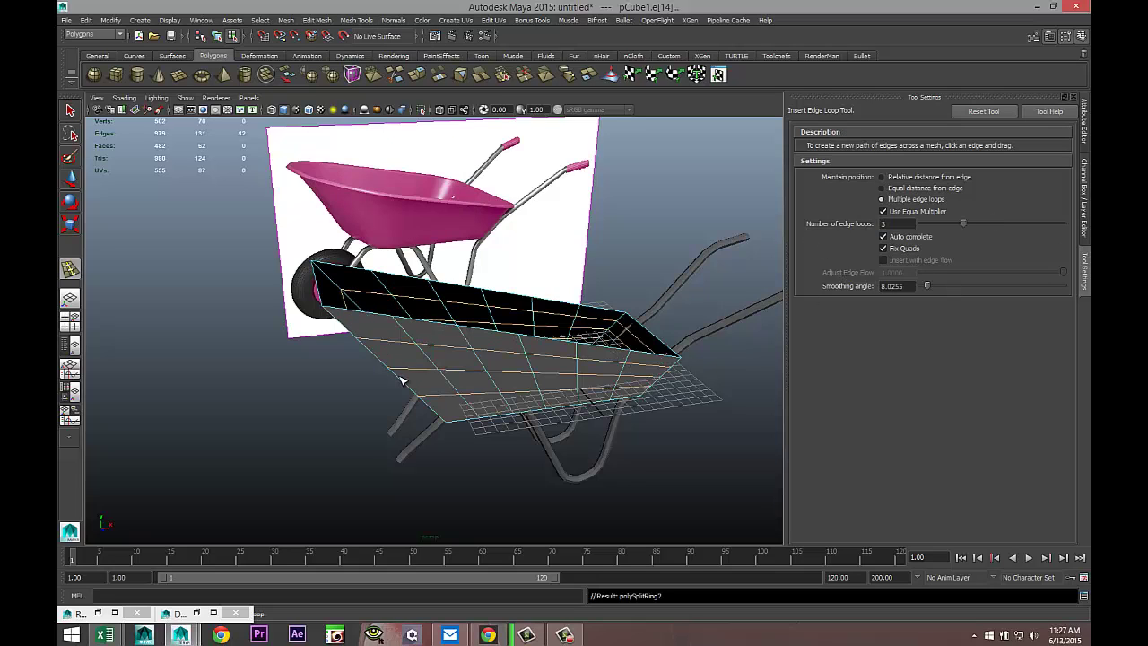
key(q)
- Insert 3 evenly spaced edge loops across the tray's width, running through the front, floor and back, and clear the selection
alt+drag(497, 517, 517, 500)
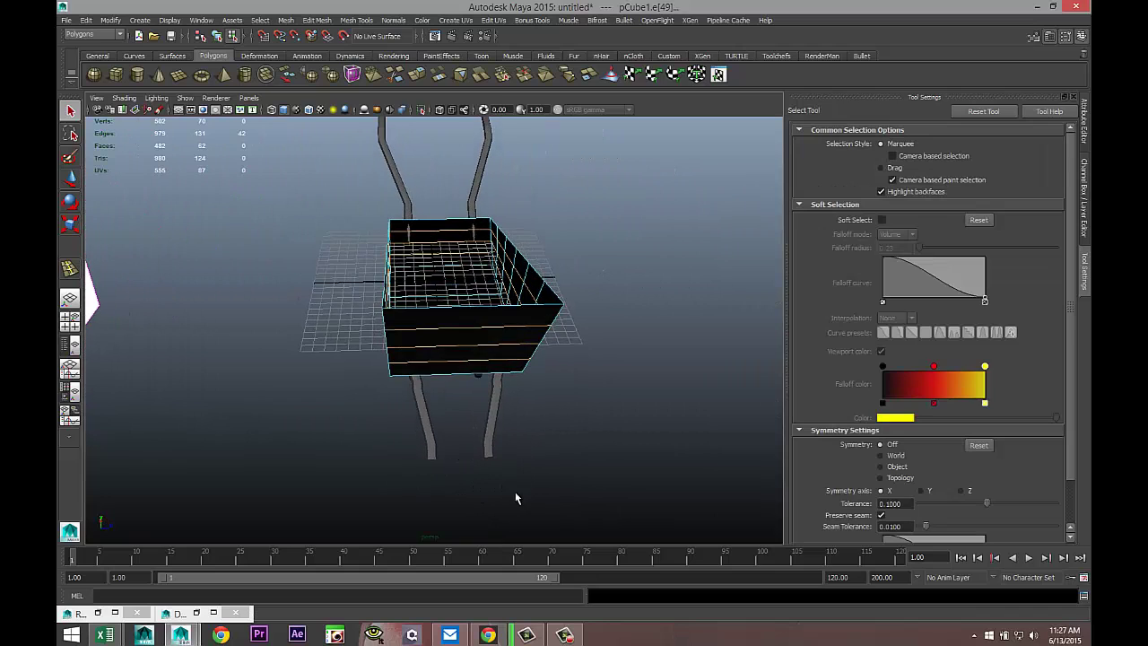
click(356, 20)
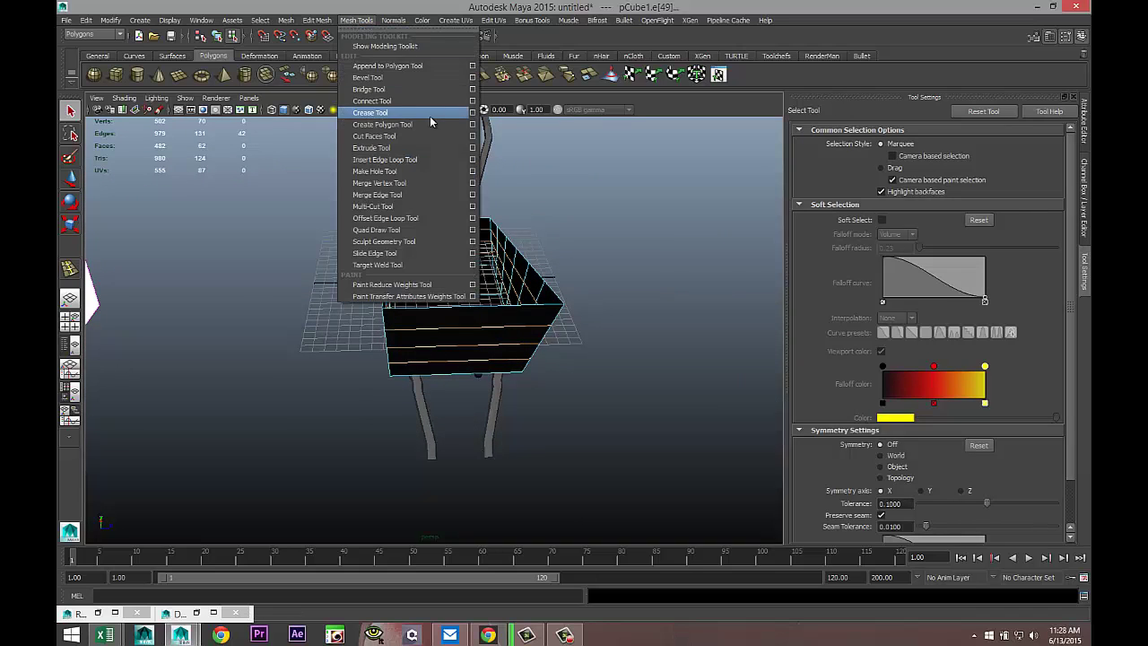
click(458, 158)
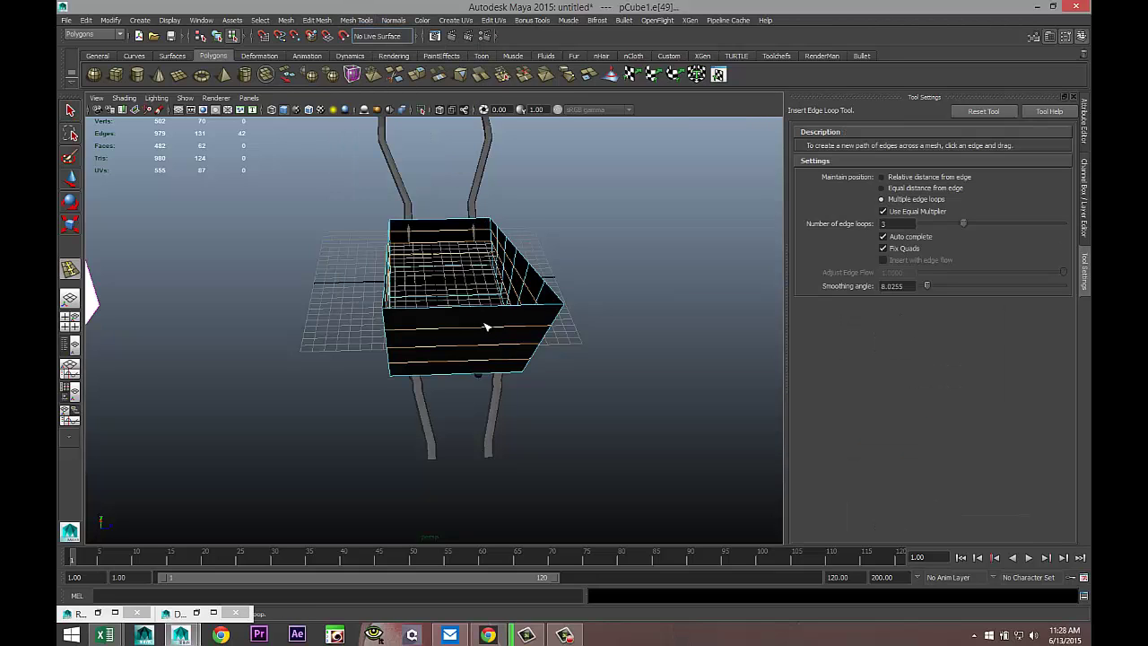
drag(489, 311, 493, 311)
key(q)
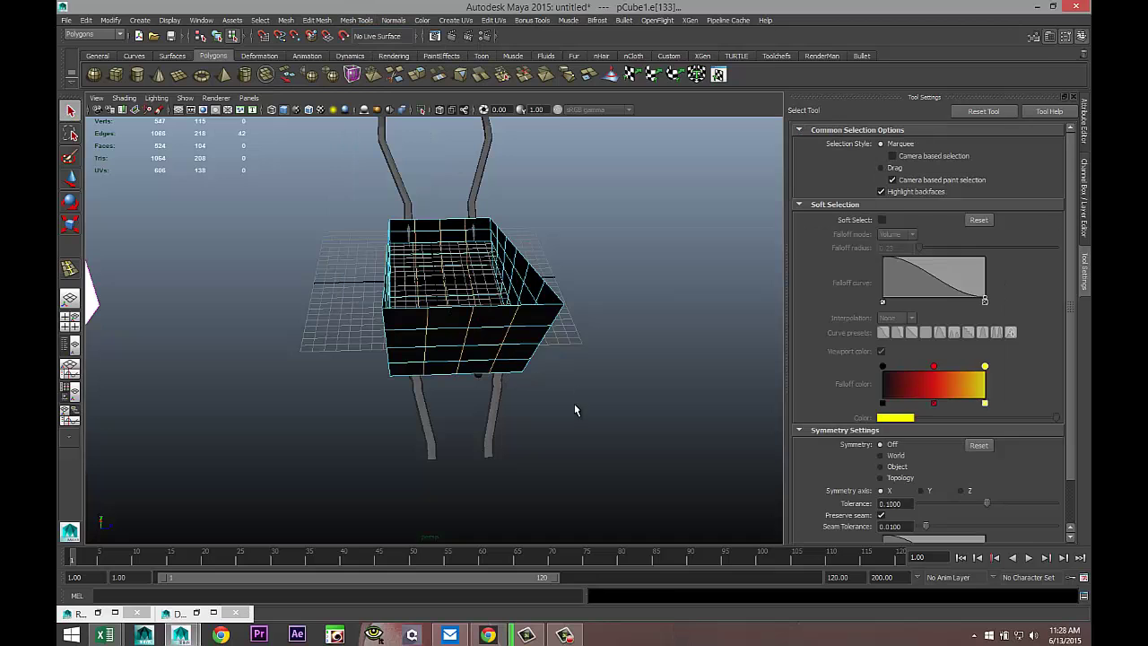
click(584, 404)
mouse_move(615, 379)
alt+mouse_down()
mouse_move(604, 392)
mouse_move(613, 380)
alt+mouse_up()
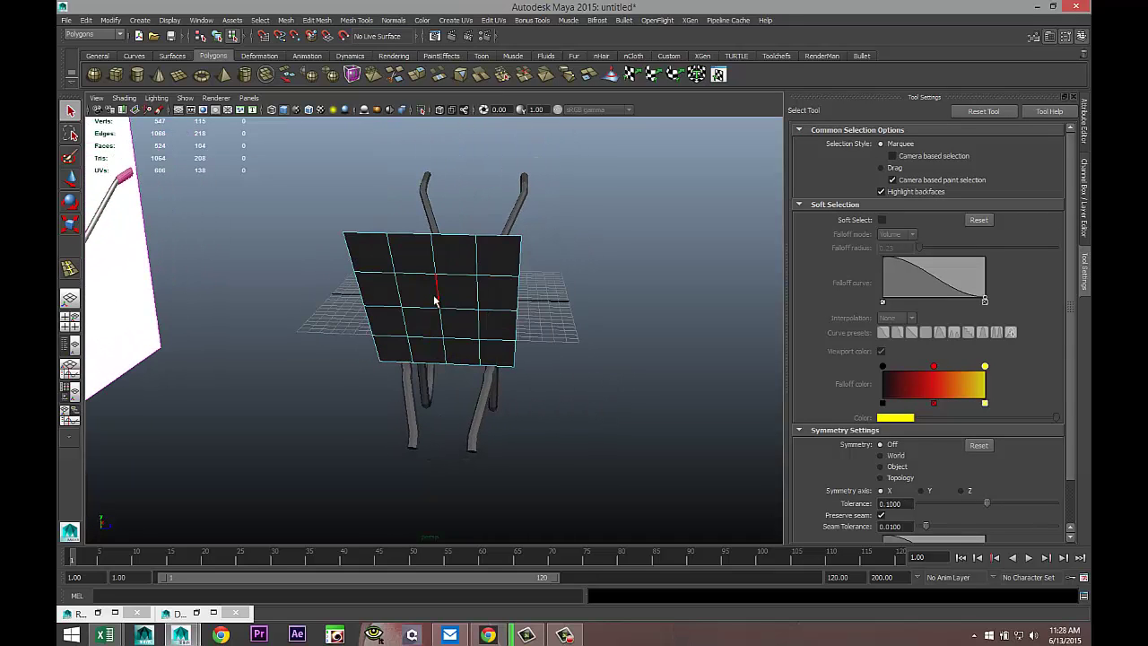
double_click(394, 262)
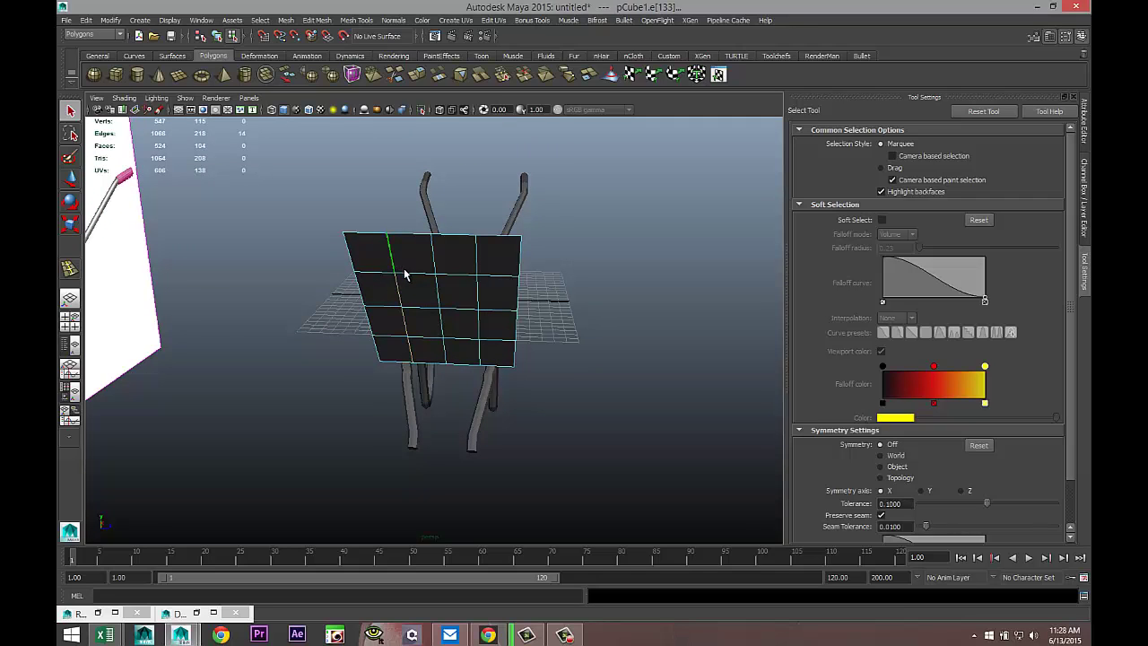
shift+double_click(434, 267)
alt+drag(481, 279, 582, 389)
click(594, 395)
- Select the three inner vertical edge columns on the tray's front wall and move them slightly outward along the X axis
click(485, 312)
shift+click(485, 176)
shift+click(417, 313)
shift+double_click(407, 178)
shift+click(446, 174)
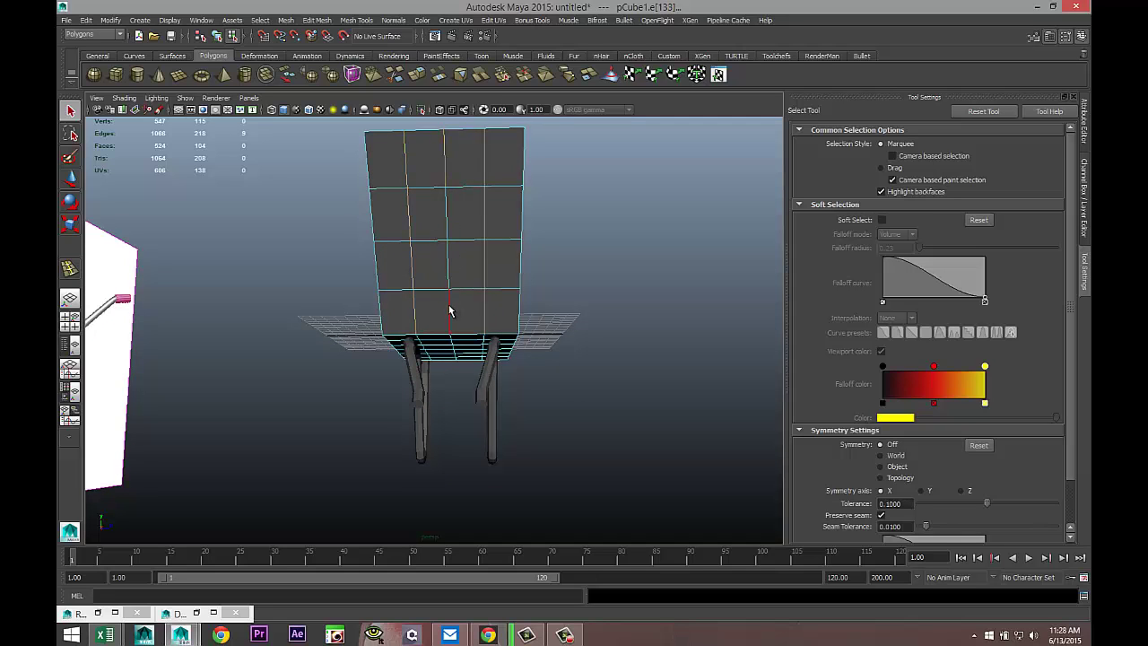
alt+drag(566, 403, 509, 436)
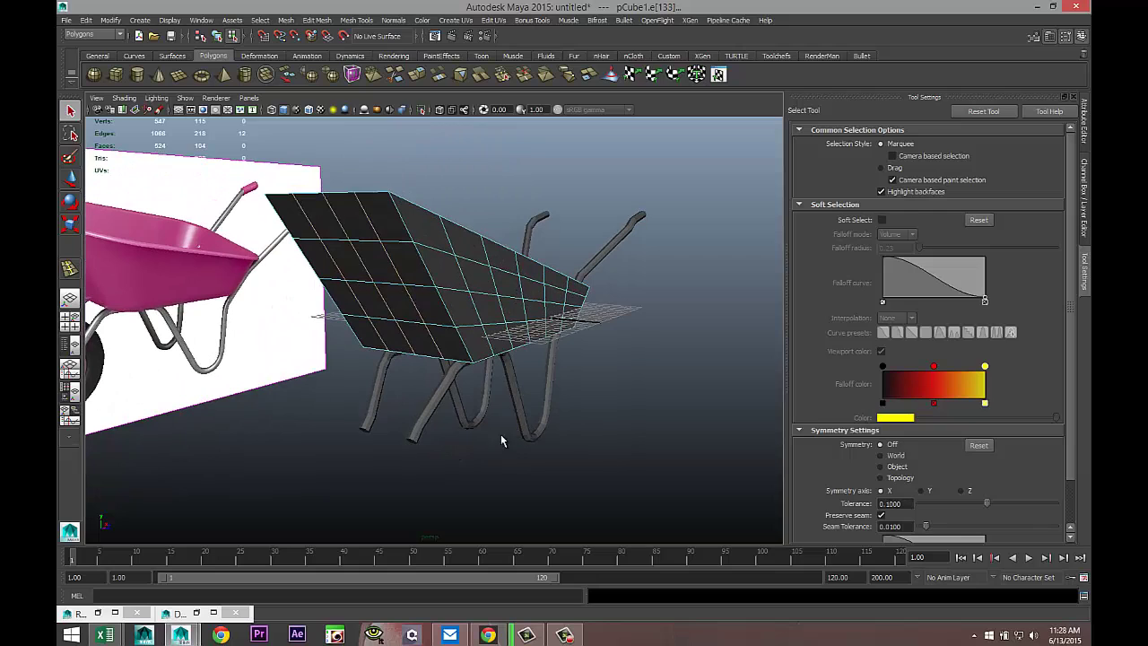
key(w)
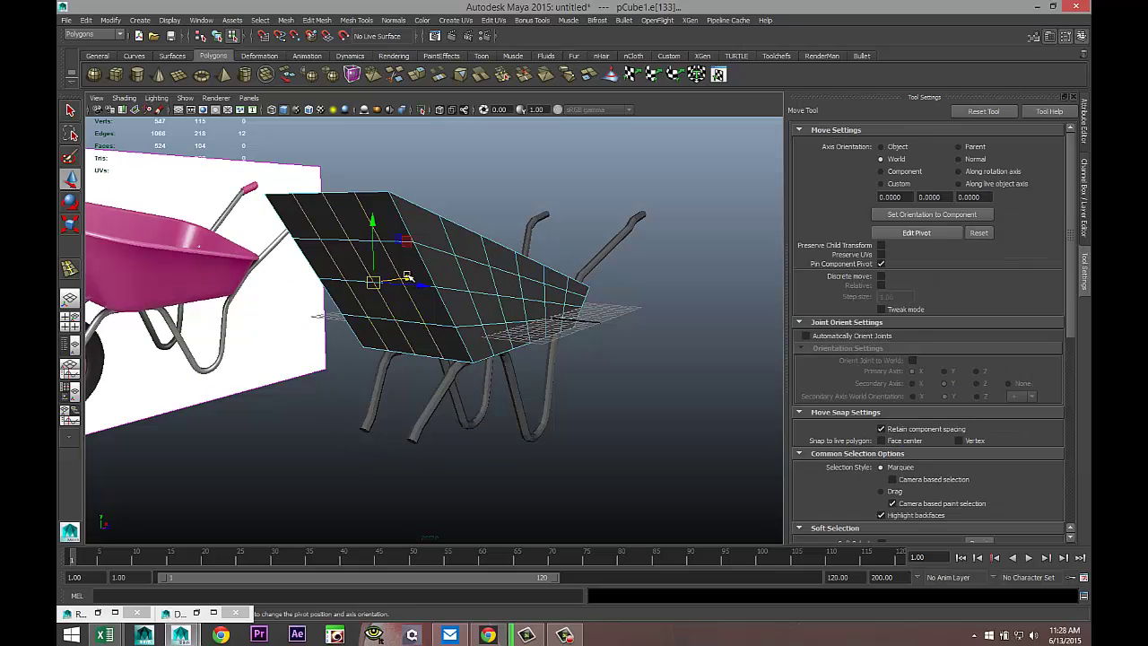
drag(404, 276, 396, 280)
- Select only the middle vertical edge column of the front wall and move it slightly farther outward along the X axis
alt+drag(418, 467, 444, 468)
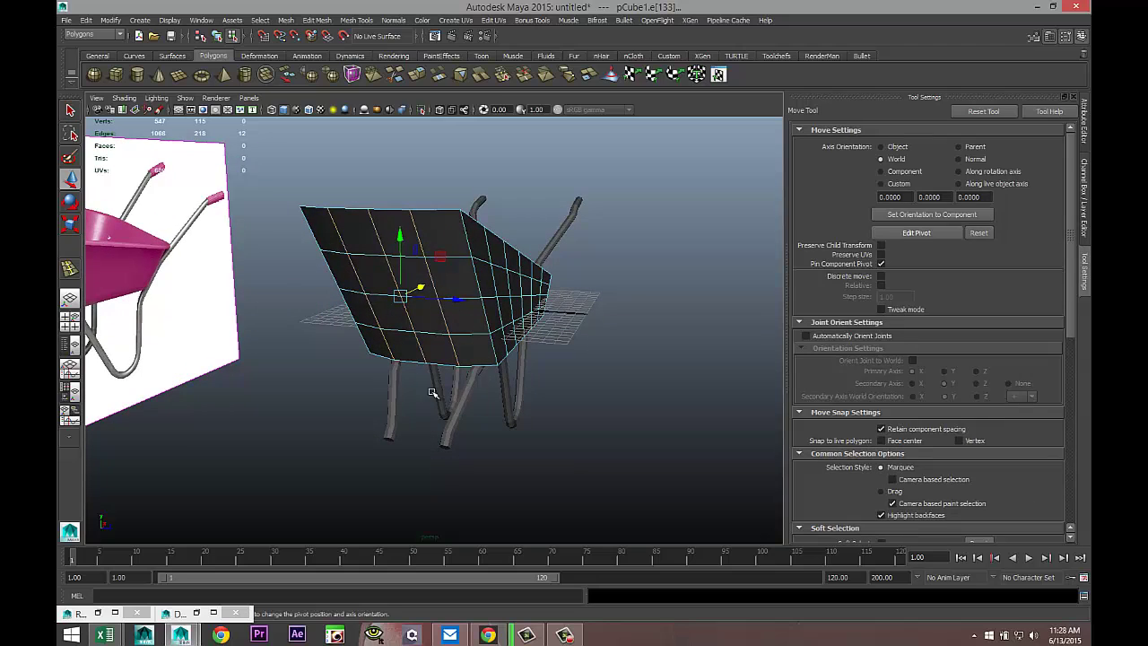
click(378, 237)
shift+double_click(419, 349)
drag(422, 288, 419, 288)
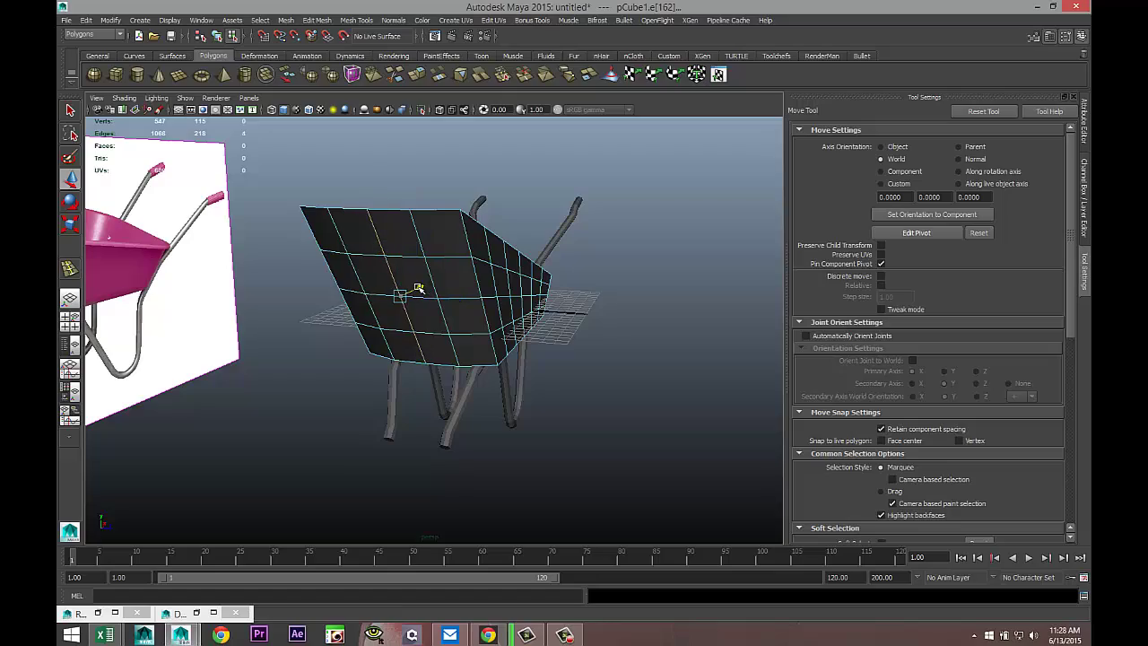
- Select the five vertical edge columns on both side walls of the tray and scale them outward along the Z axis to bow the sides
alt+drag(521, 408, 456, 428)
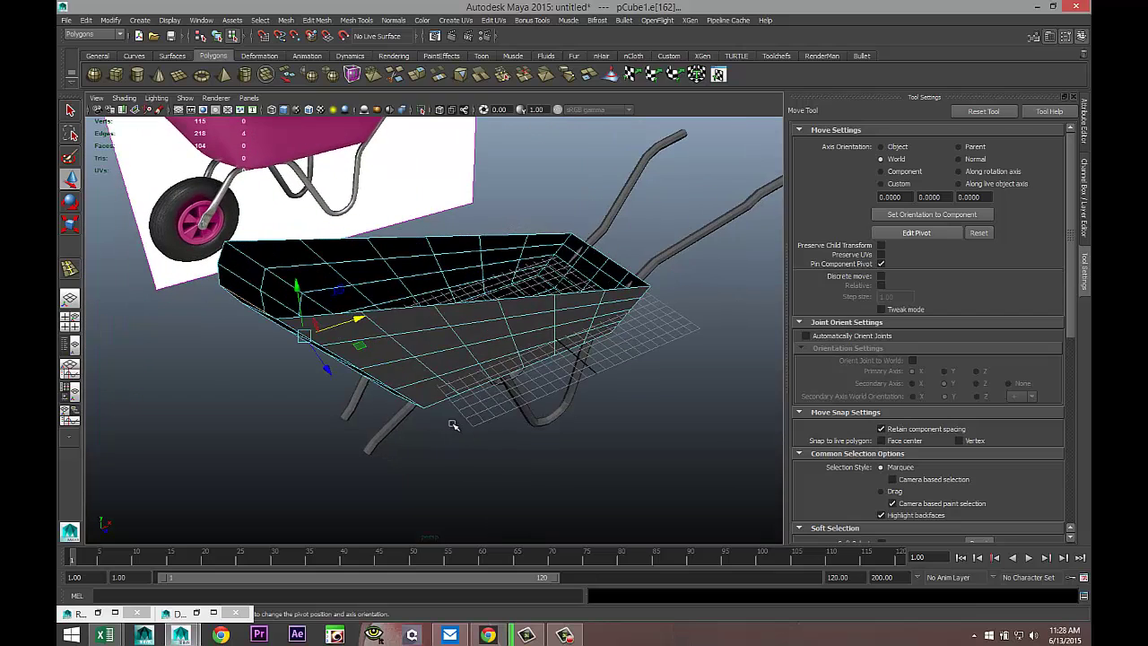
click(385, 332)
shift+click(453, 388)
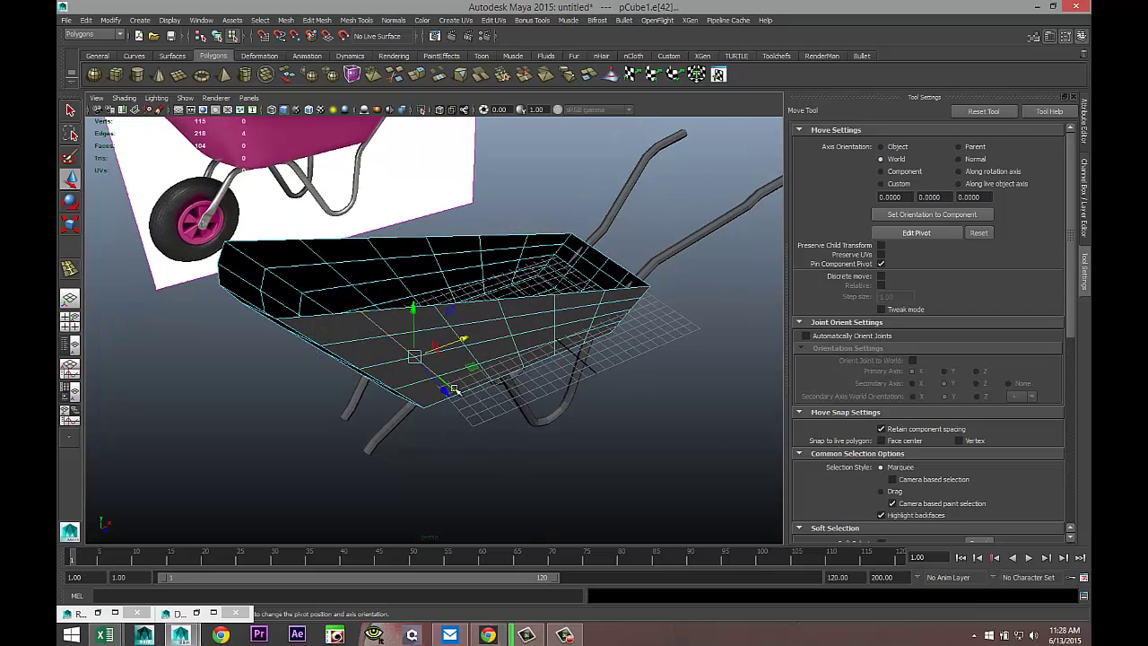
alt+drag(373, 404, 373, 335)
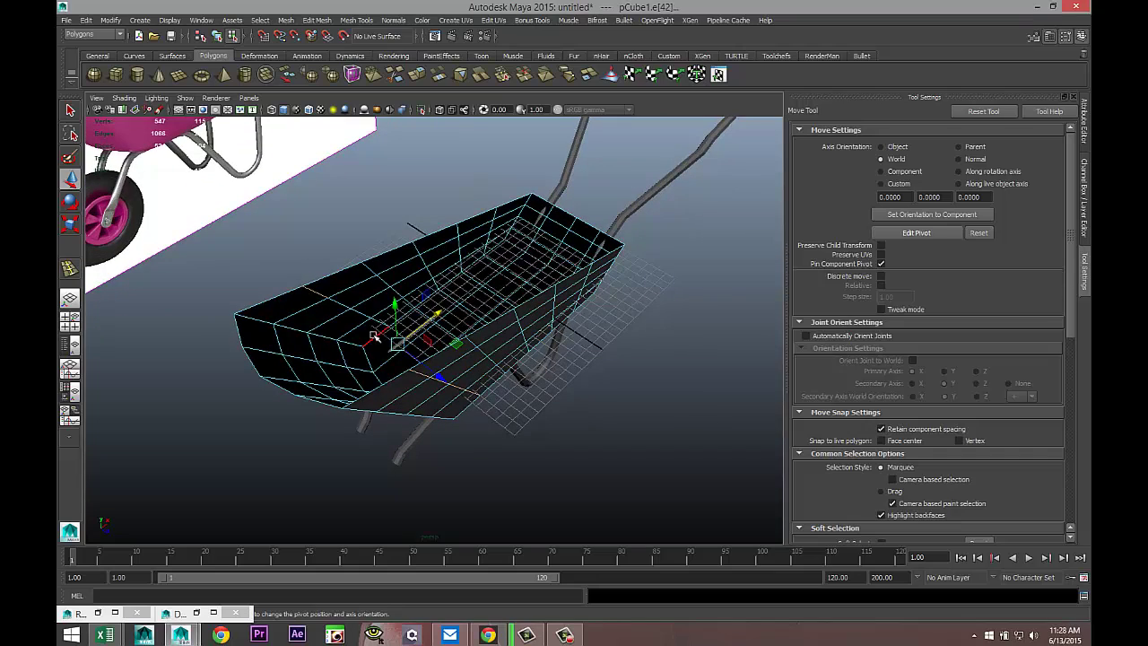
shift+click(409, 303)
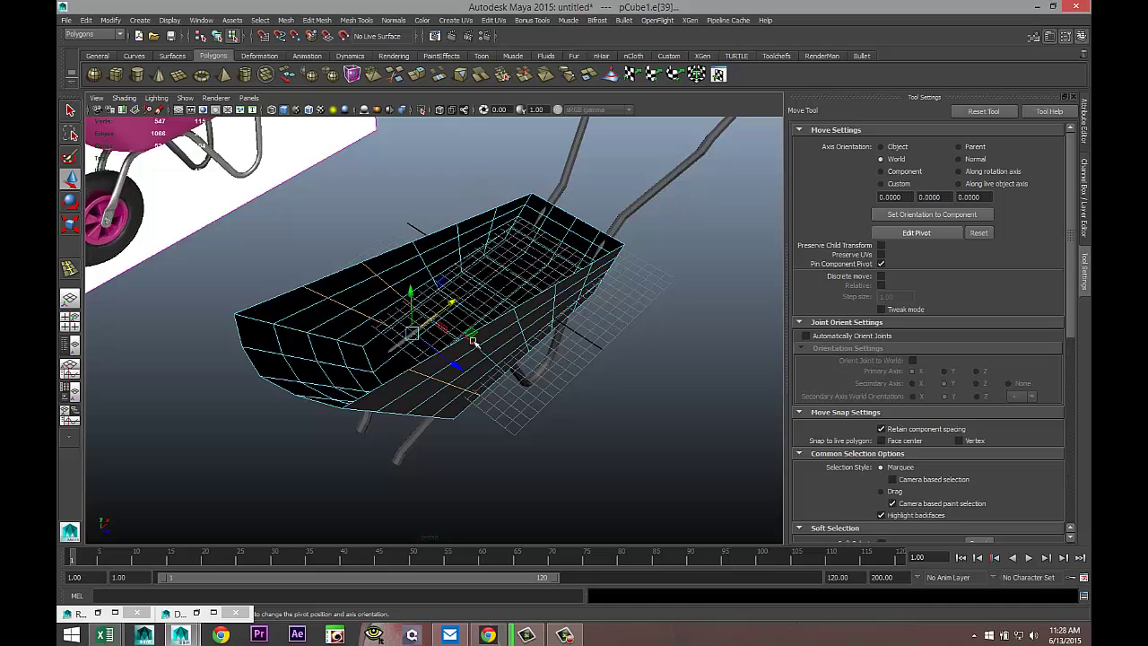
alt+drag(519, 392, 520, 359)
click(518, 354)
click(518, 358)
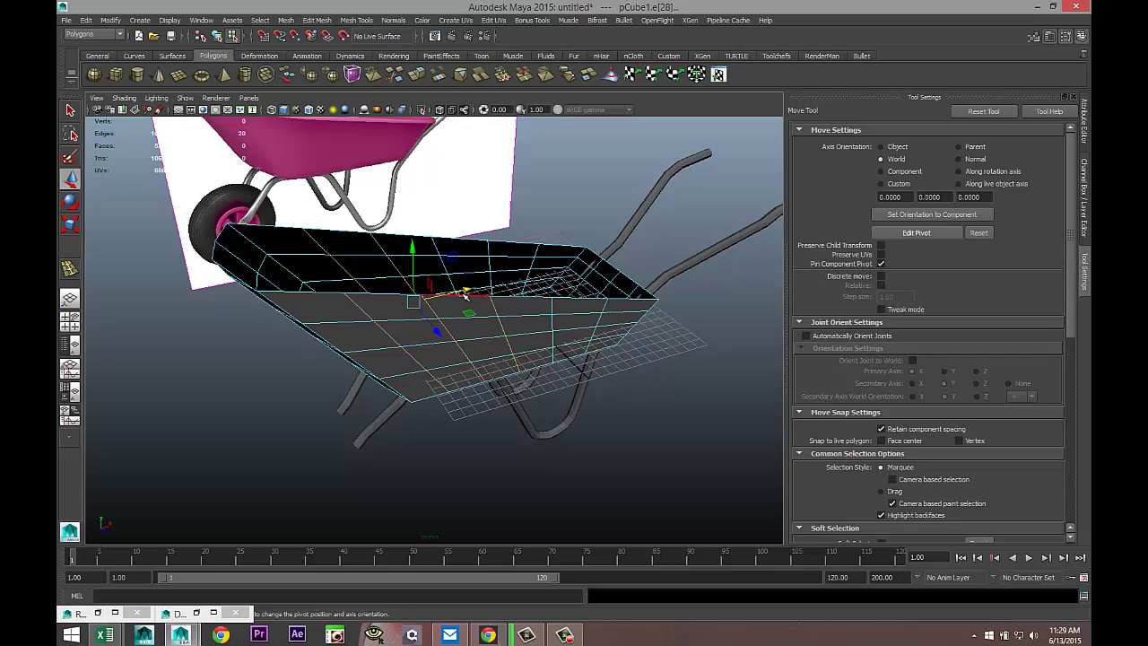
alt+drag(513, 405, 458, 315)
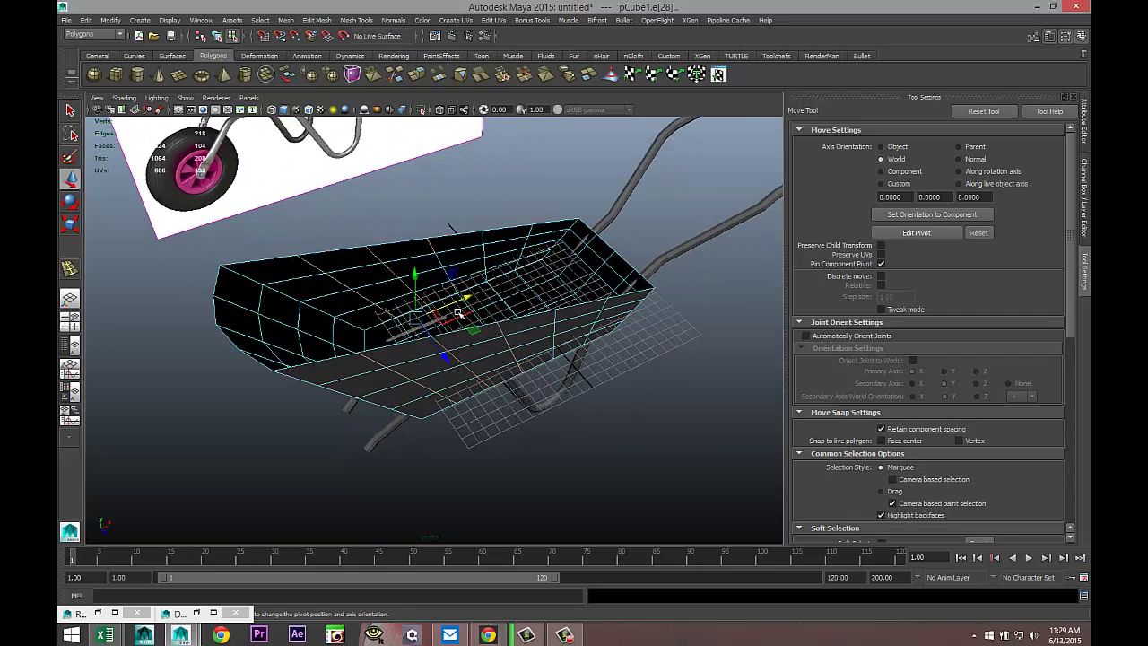
shift+click(485, 245)
click(492, 277)
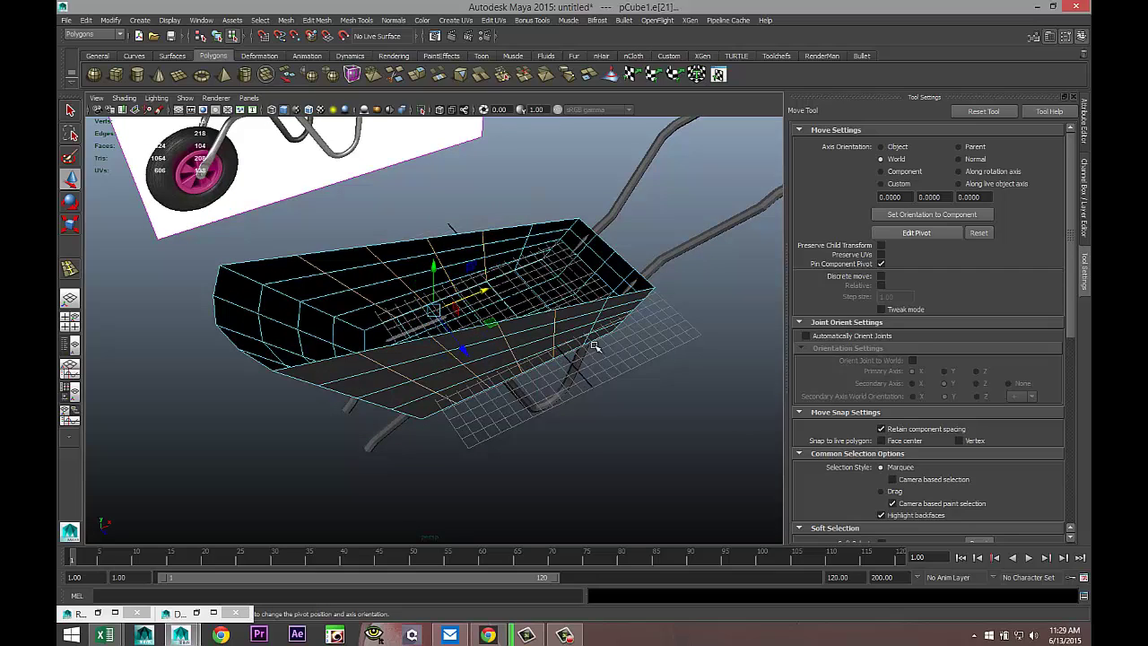
click(602, 308)
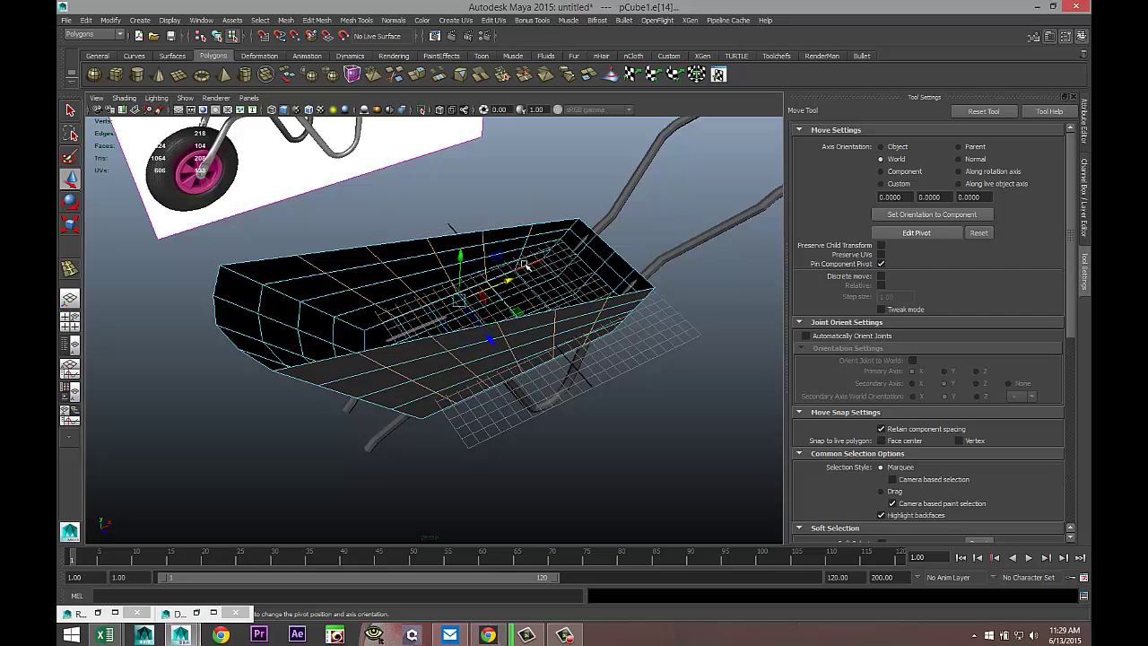
alt+drag(543, 420, 631, 413)
key(r)
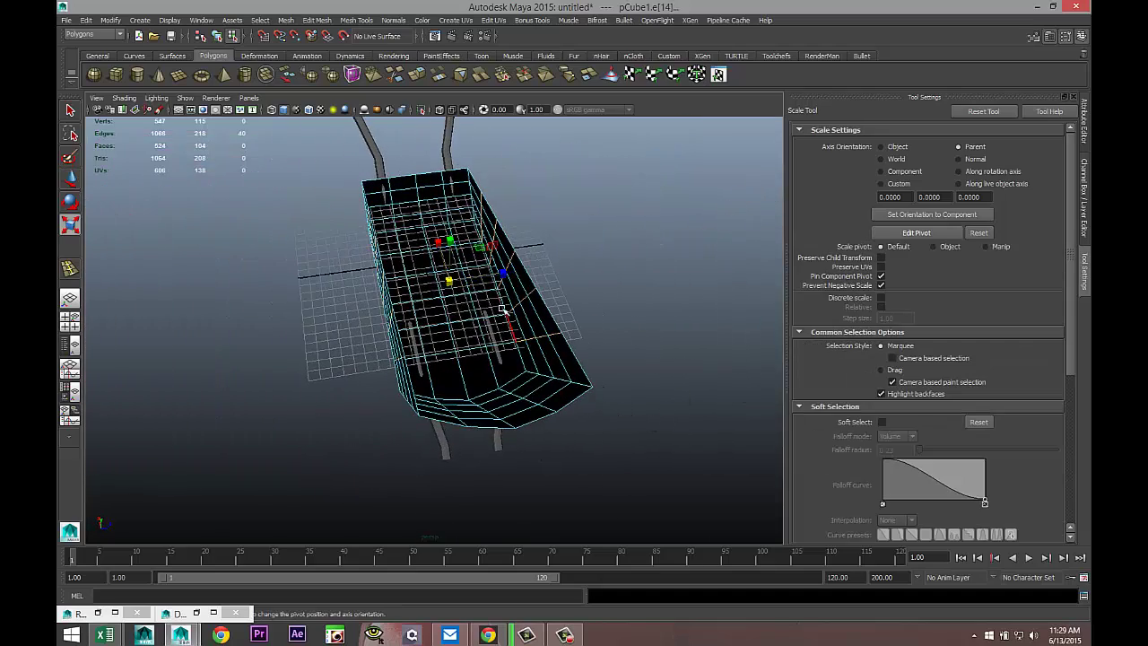
drag(506, 276, 509, 275)
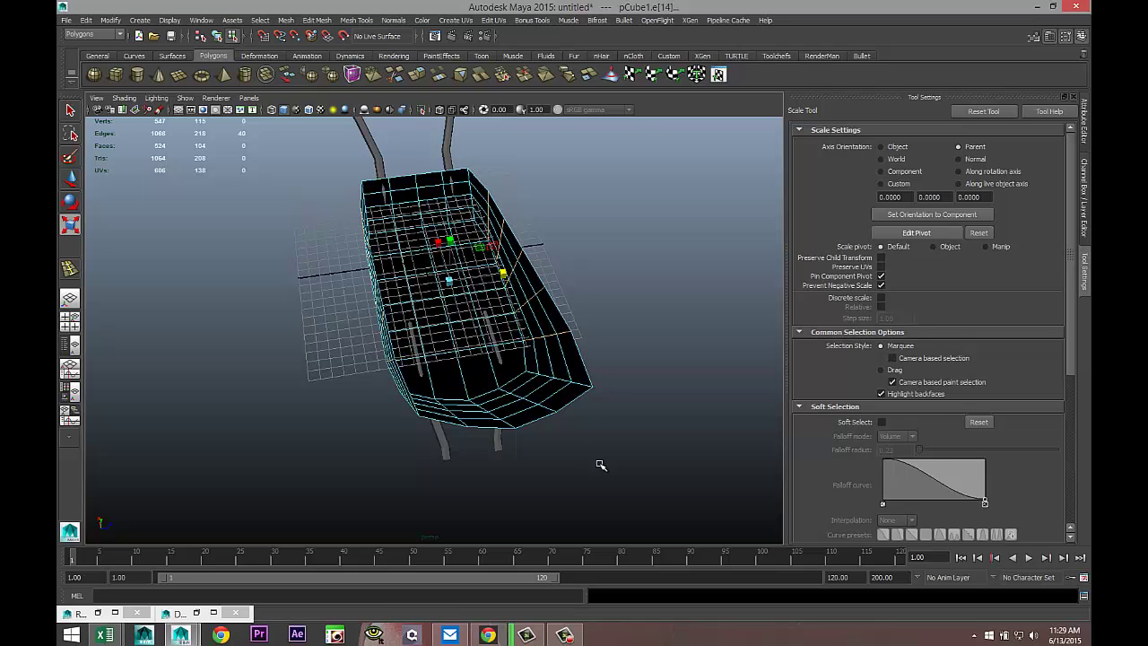
- Insert 1 horizontal edge loop around the tray between the rim and the uppermost existing loop
alt+drag(597, 480, 612, 418)
alt+middle_drag(561, 434, 613, 487)
alt+drag(561, 478, 525, 453)
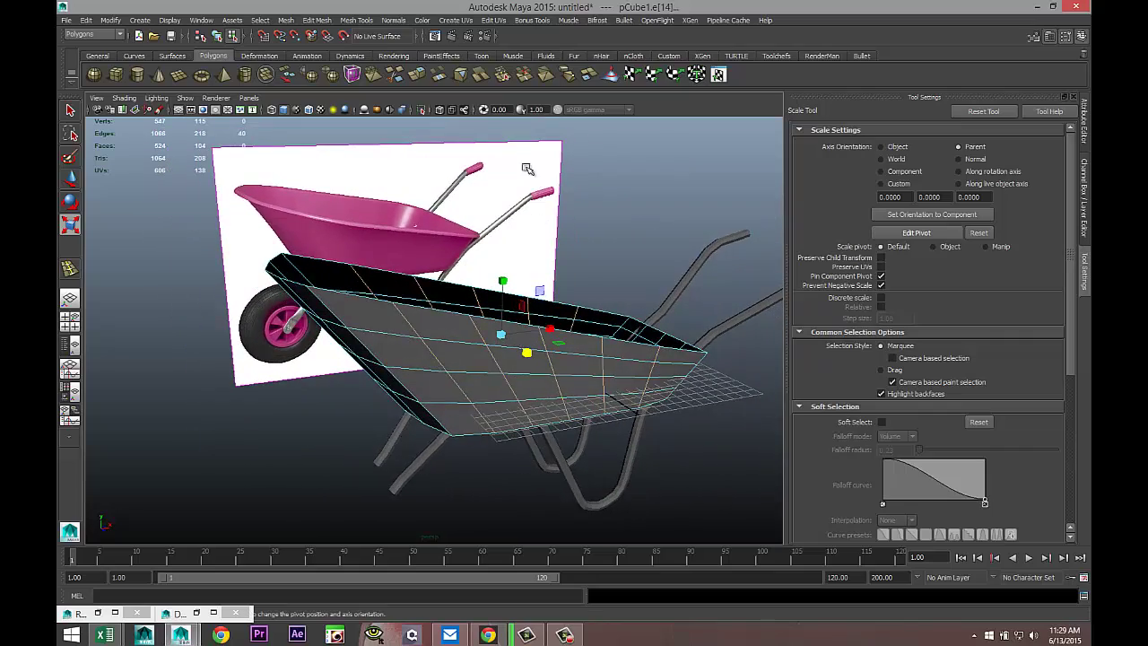
click(360, 24)
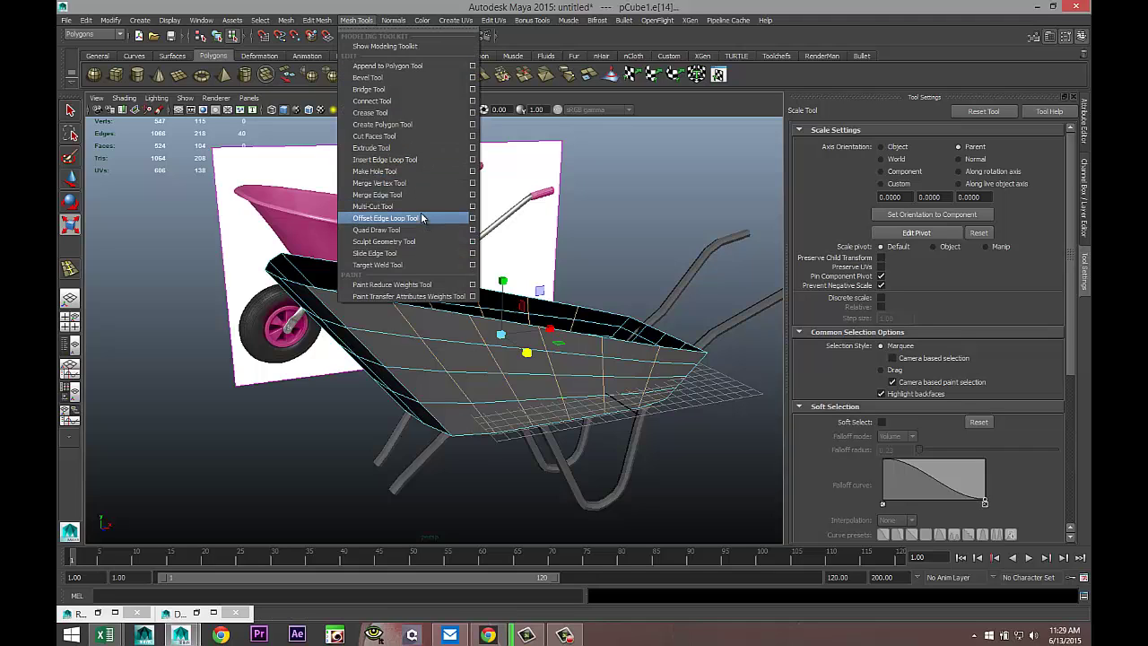
click(473, 161)
click(914, 224)
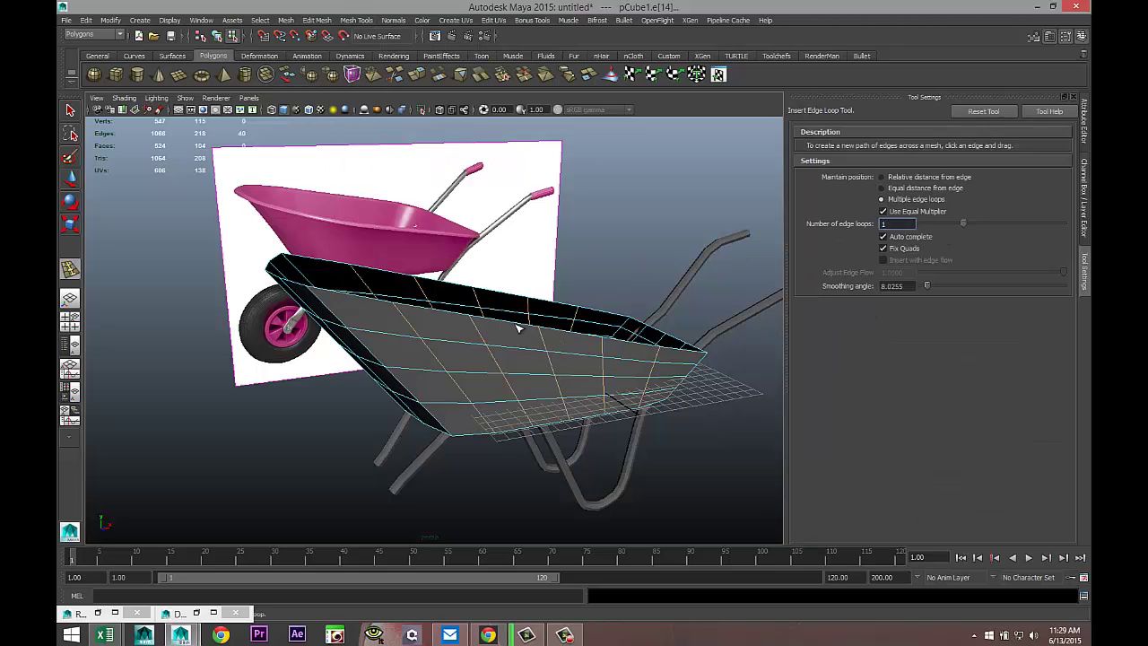
text(1)
key(Return)
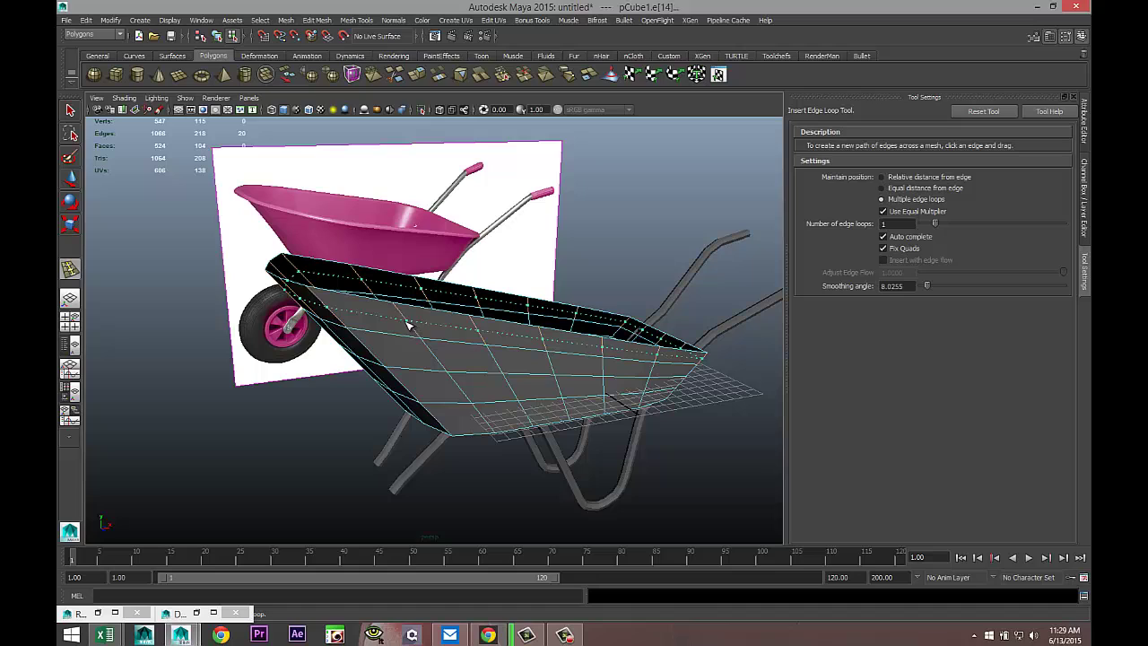
click(403, 315)
key(q)
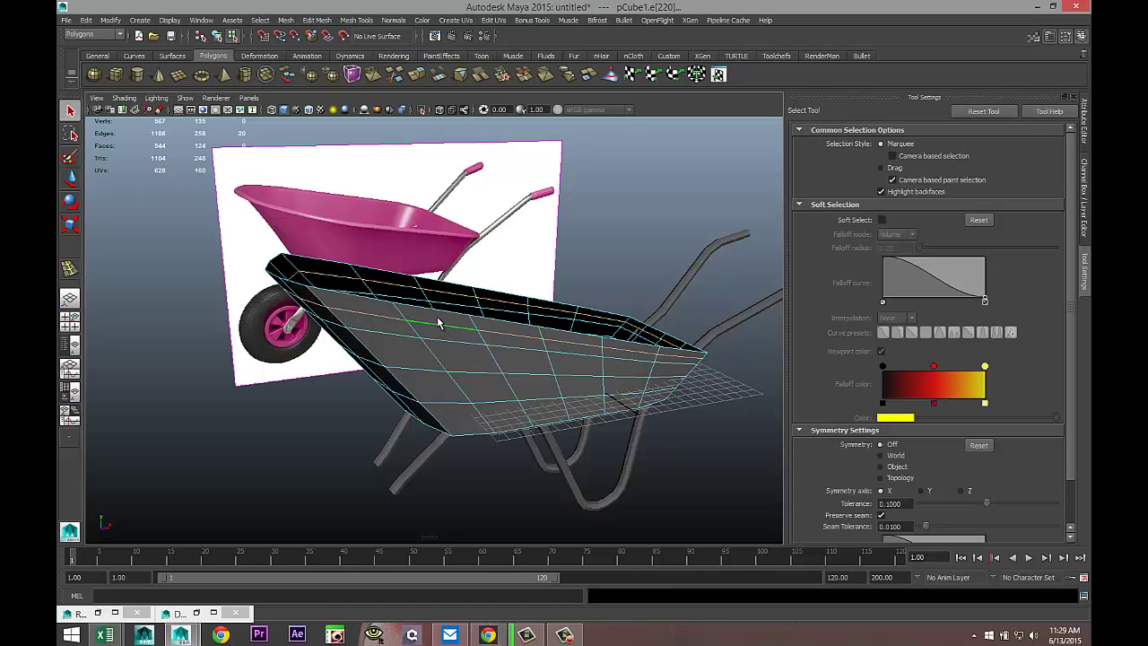
- Select the ring of faces around the tray's rim and extrude it with a thickness of 0.2 to form the lip
right_drag(436, 315, 433, 325)
click(433, 325)
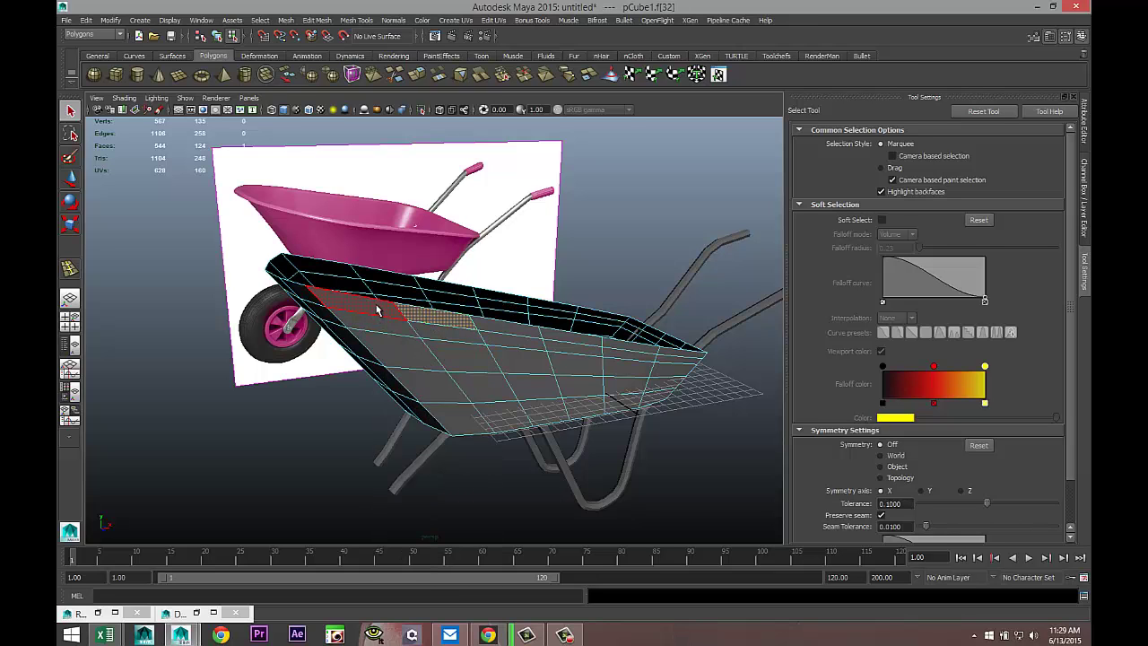
shift+double_click(376, 309)
alt+drag(350, 348, 373, 386)
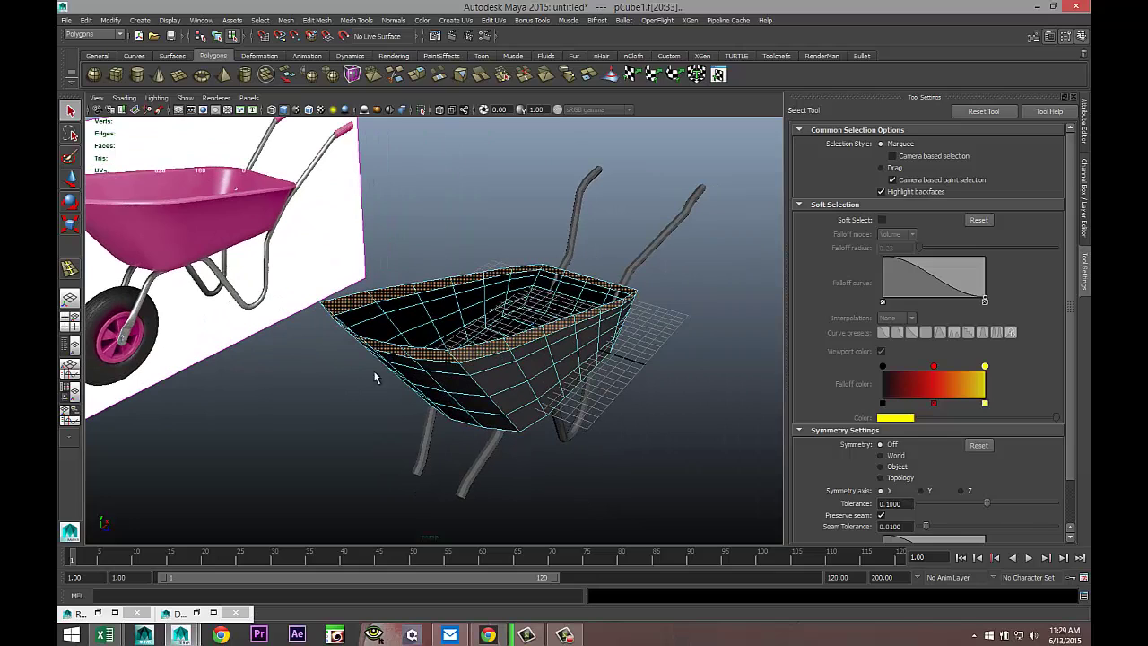
click(318, 20)
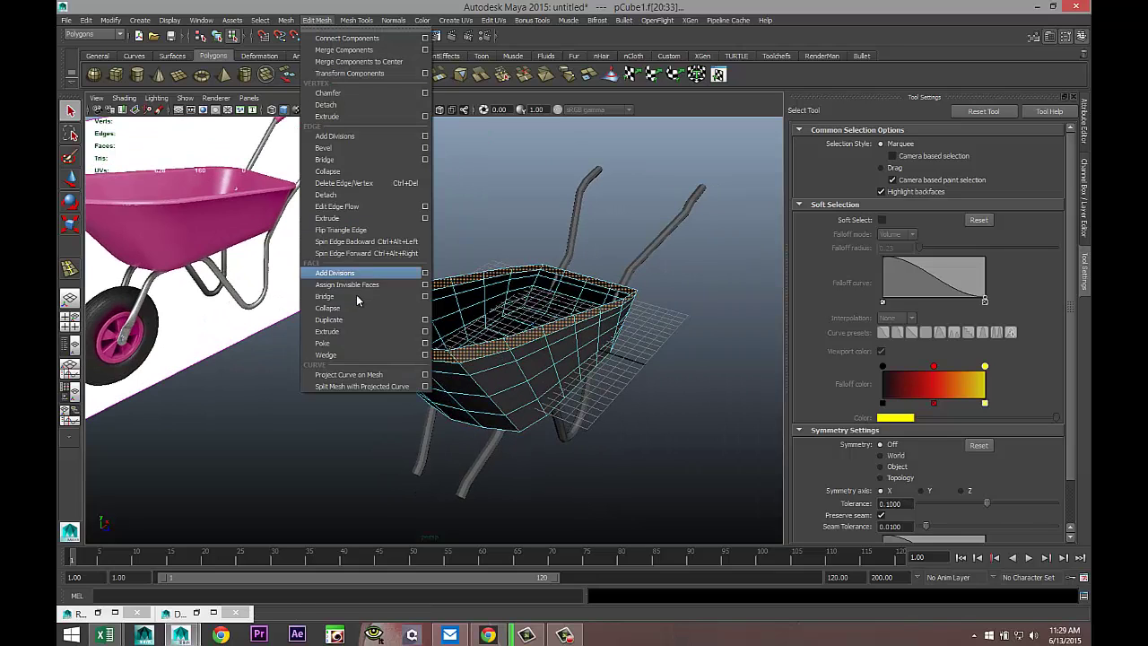
click(354, 330)
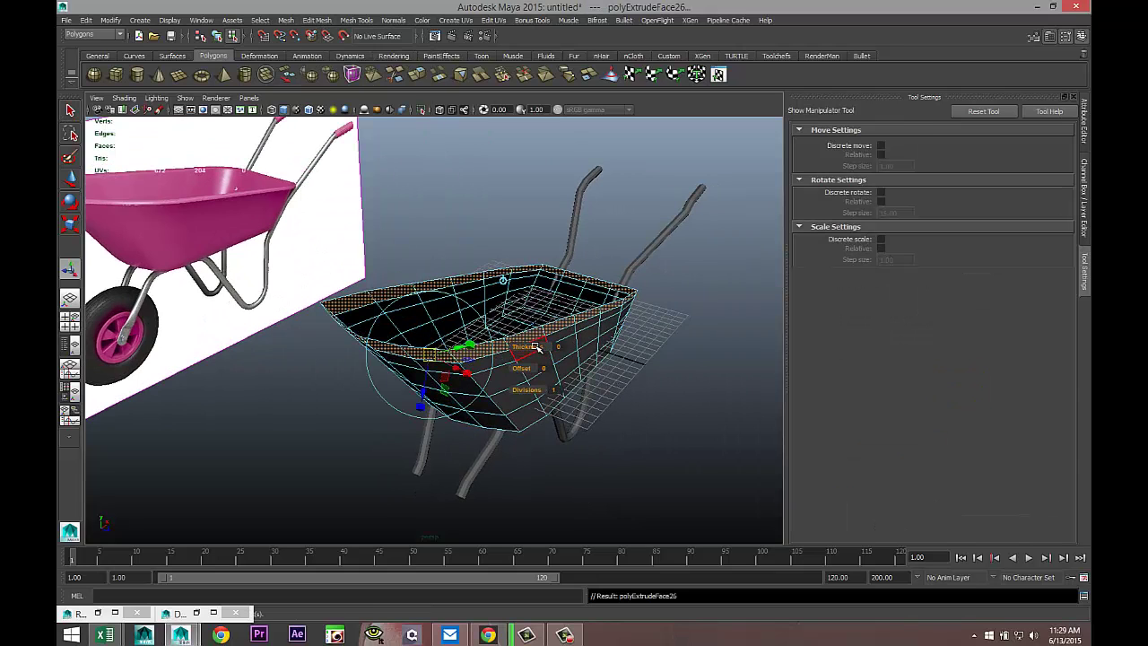
drag(526, 347, 529, 346)
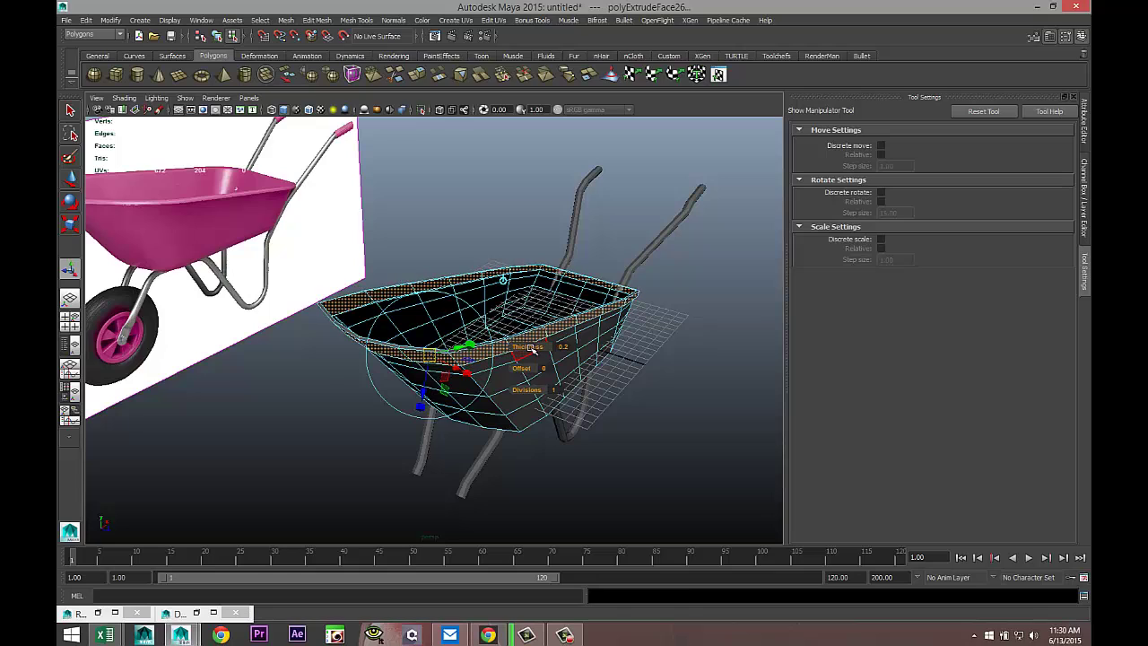
- Set the thickness of the rim lip extrusion to 0.05 and check the lip up close
click(561, 347)
key(Return)
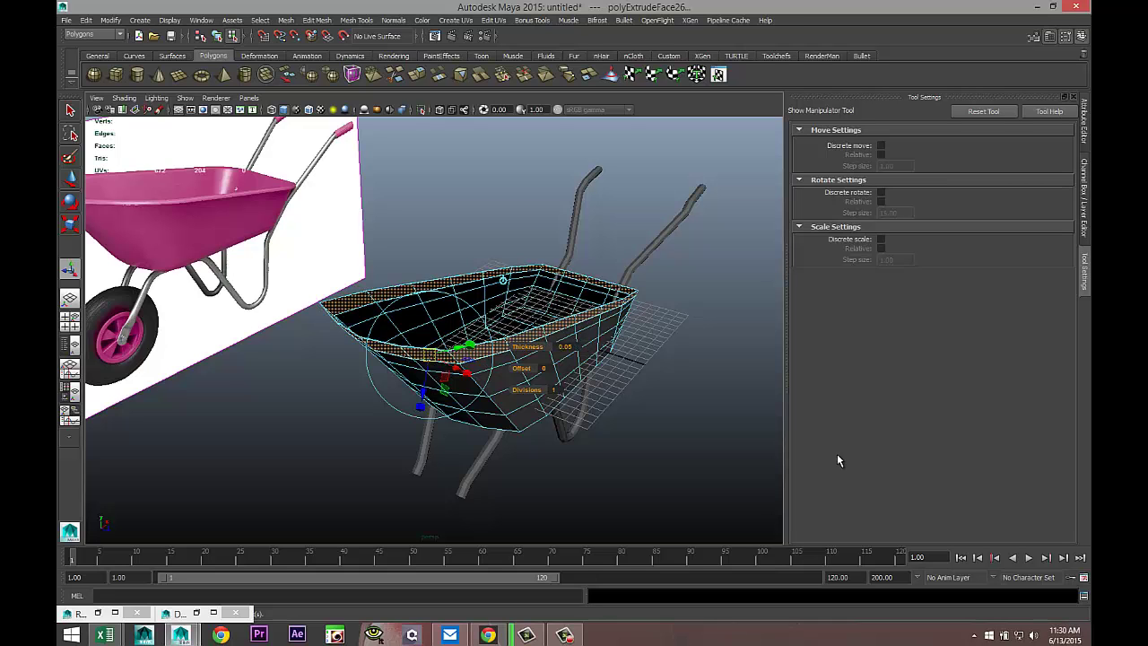
click(603, 467)
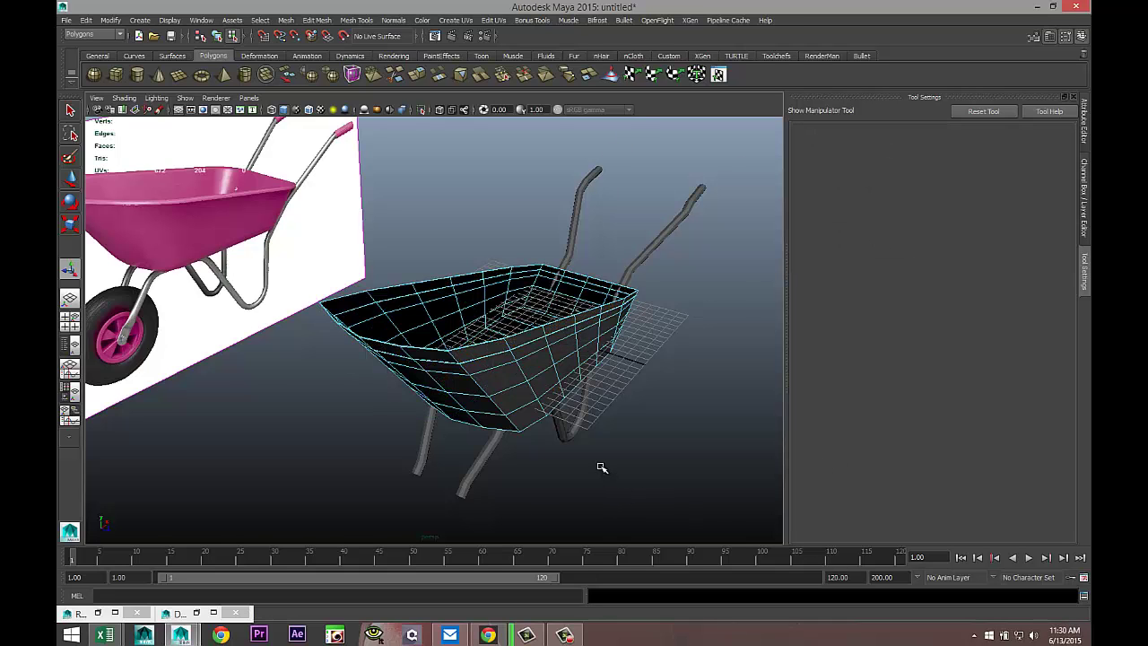
scroll(604, 468, up, 4)
alt+drag(608, 469, 579, 475)
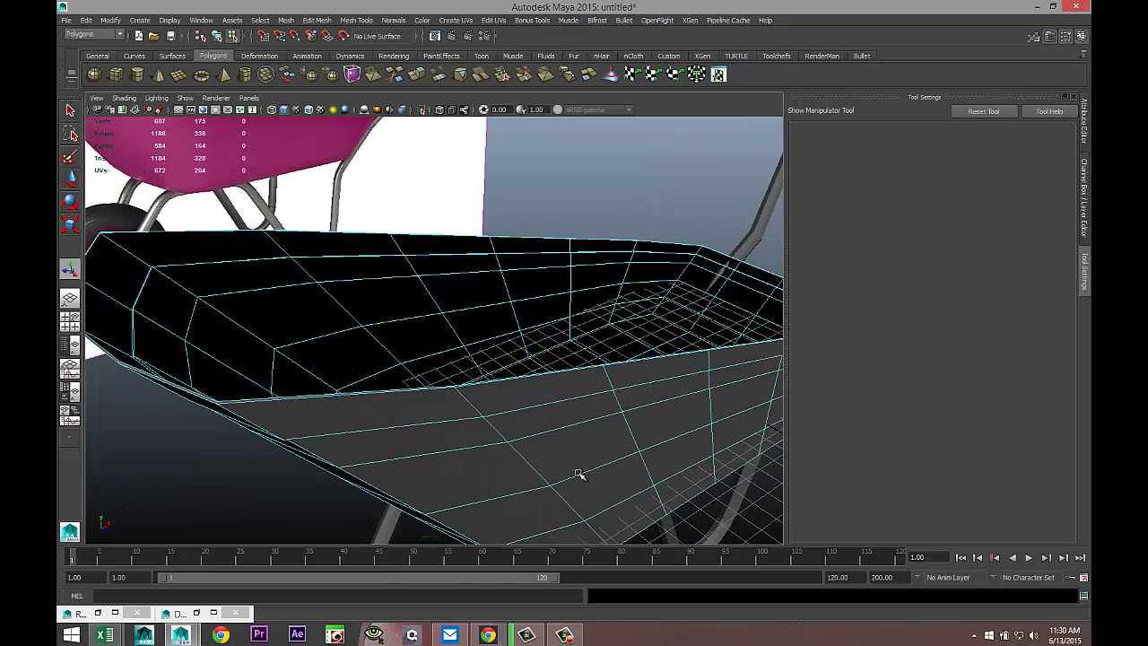
- Reselect the rim lip extrusion and set its thickness to 0.1
key(ctrl+z)
scroll(586, 472, down, 4)
click(461, 355)
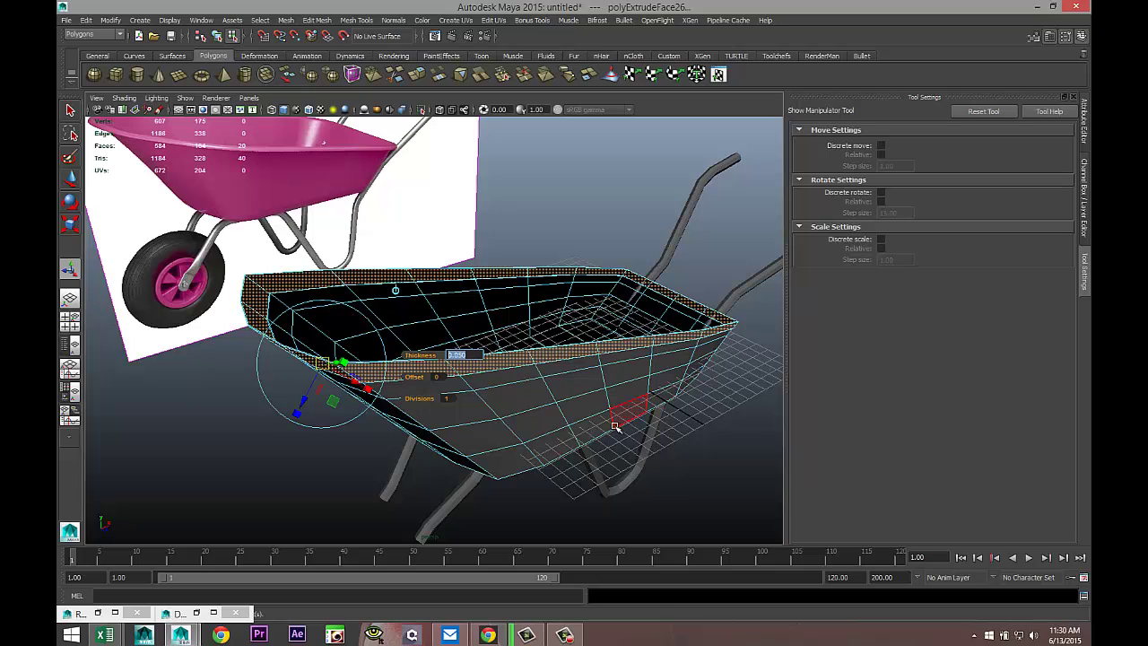
key(Return)
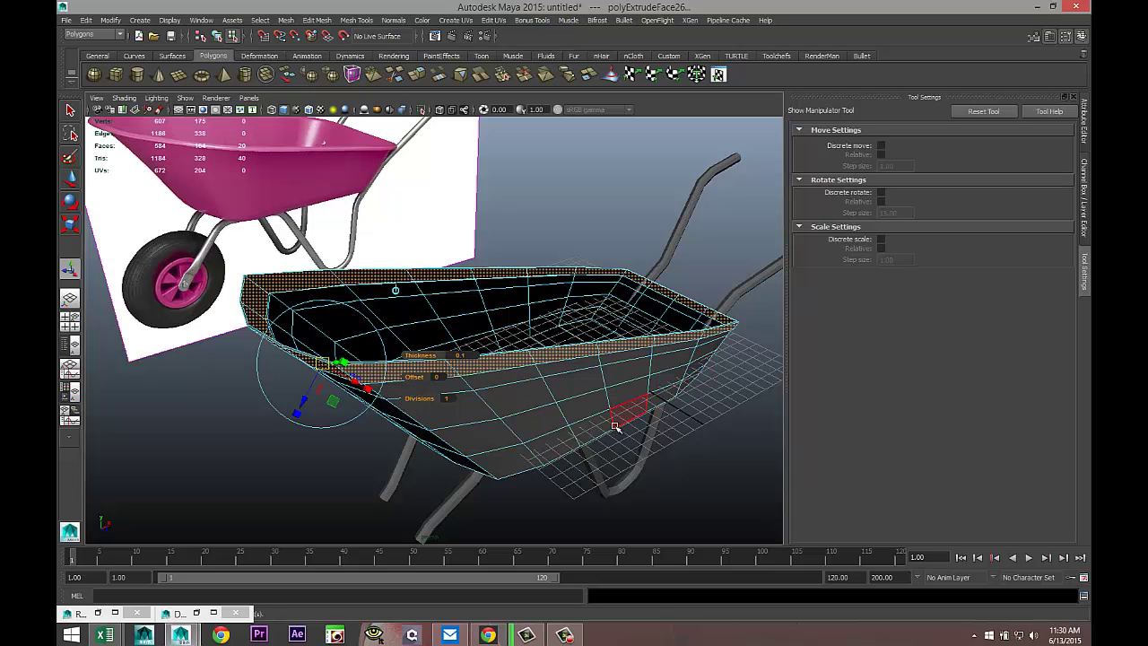
click(743, 483)
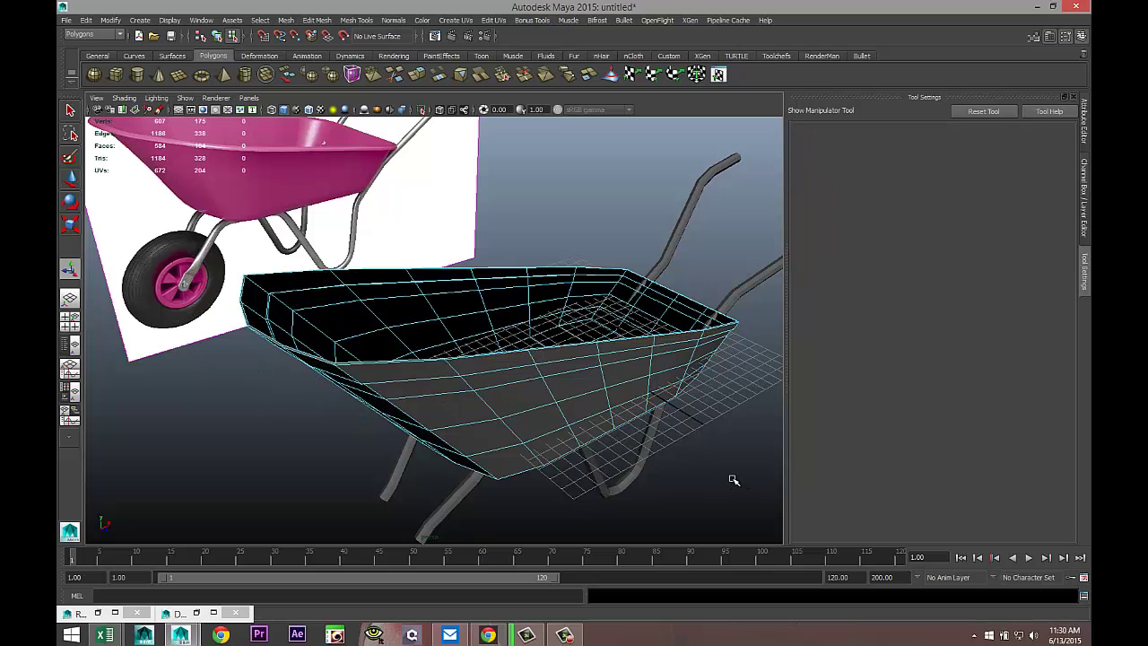
- Examine the whole tray in smooth mesh preview from the front and side, and return it to the unsmoothed display
alt+drag(650, 500, 556, 410)
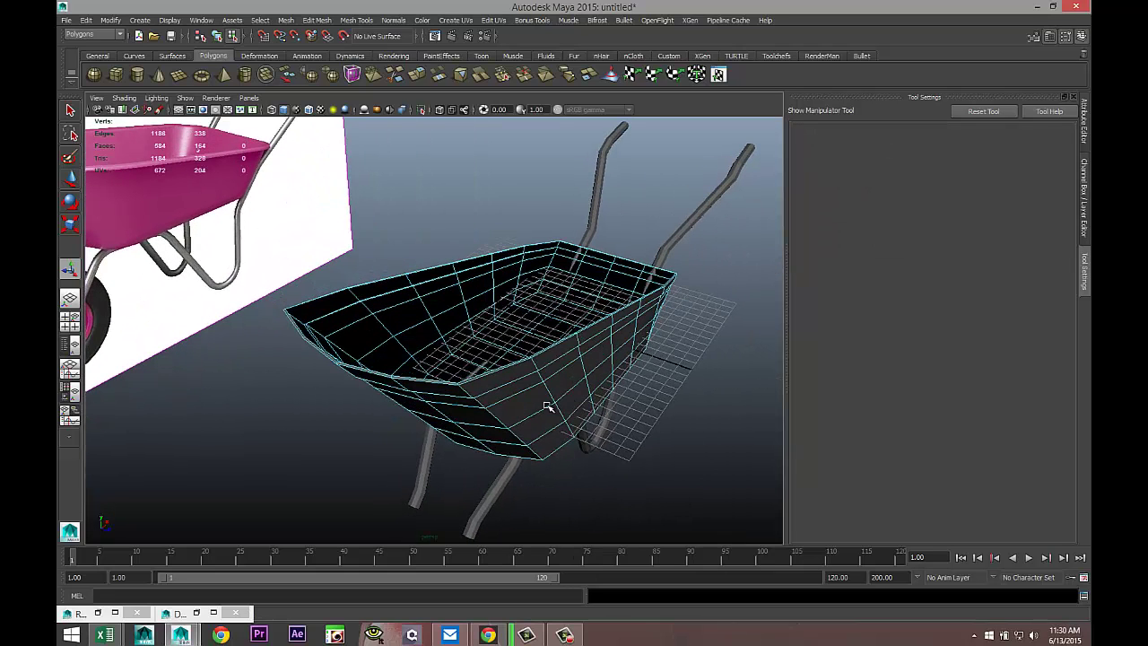
right_drag(535, 355, 583, 340)
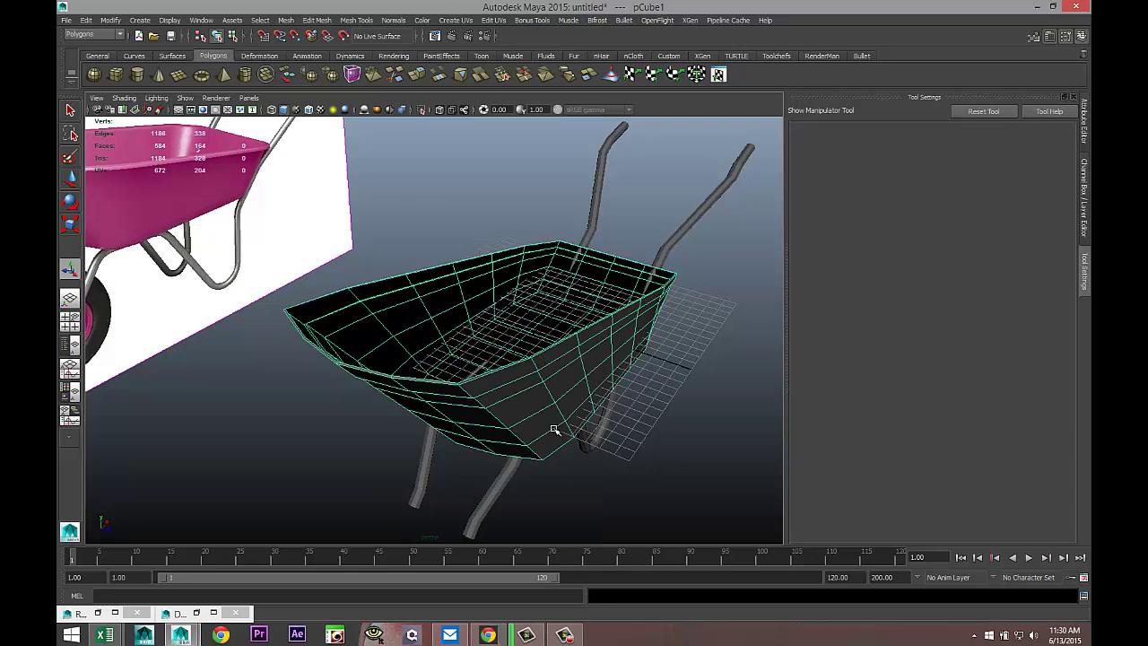
key(3)
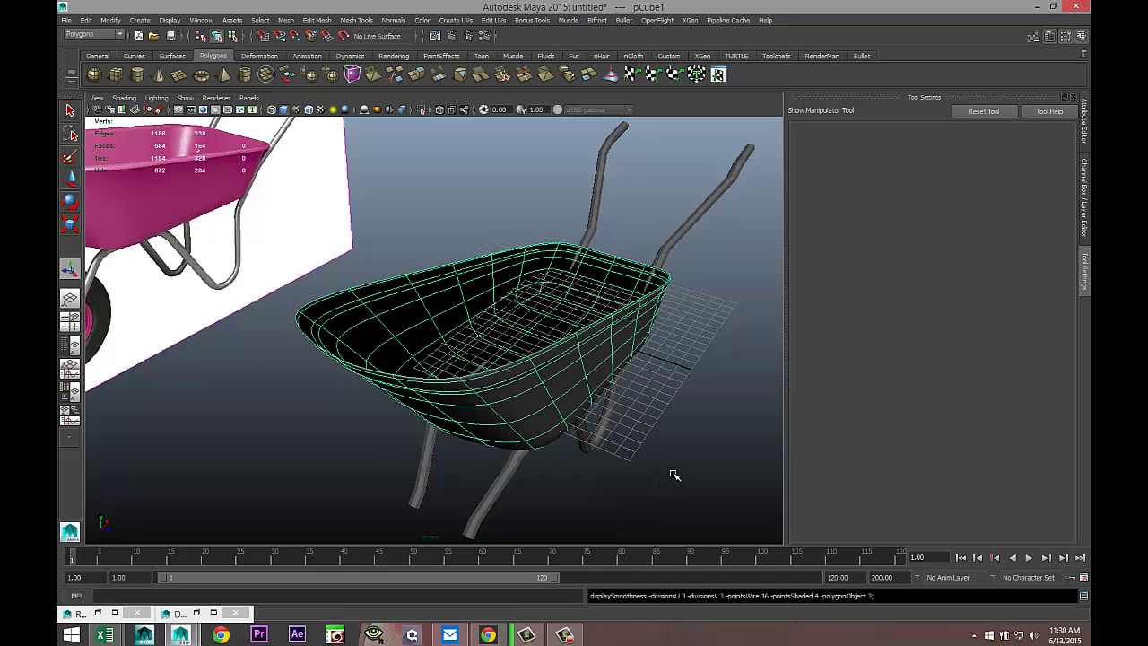
click(675, 476)
alt+drag(669, 472, 583, 472)
alt+drag(398, 446, 391, 413)
click(354, 299)
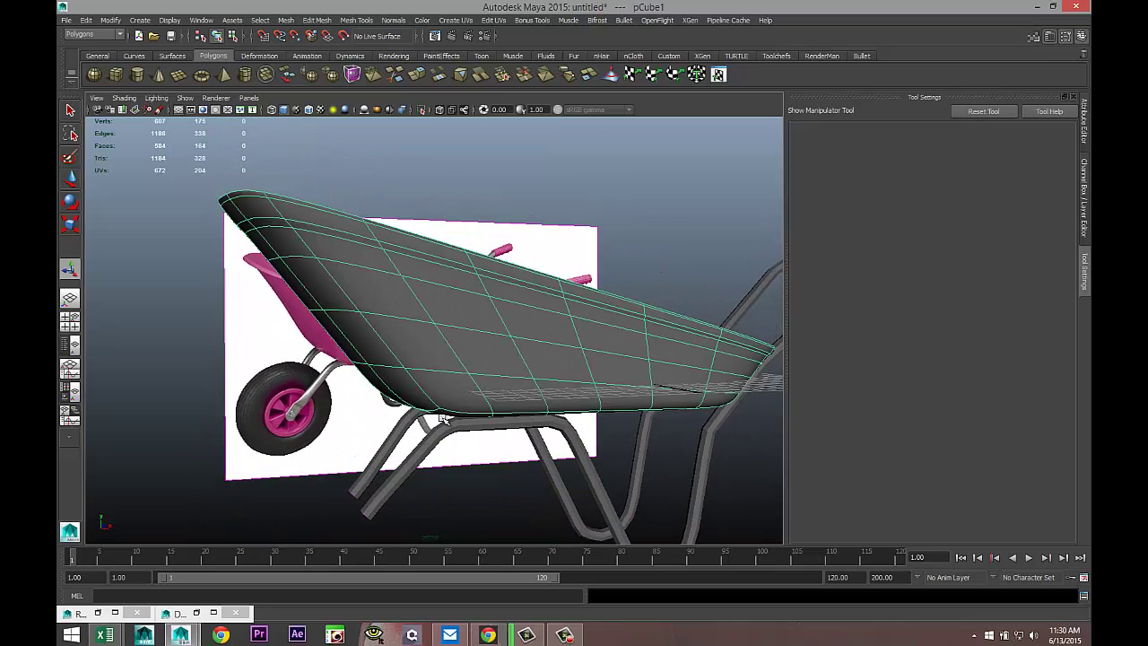
key(1)
alt+drag(412, 422, 518, 357)
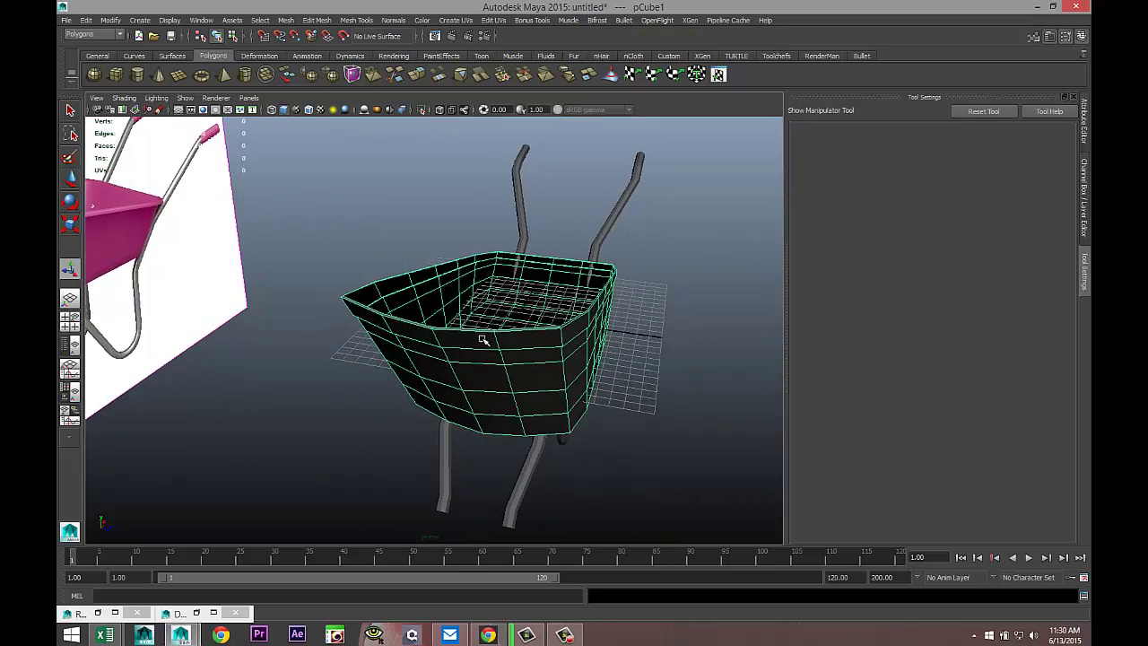
- Select the middle vertices of the front wall's rim lip and move them slightly inward along the X axis
right_drag(499, 341, 497, 312)
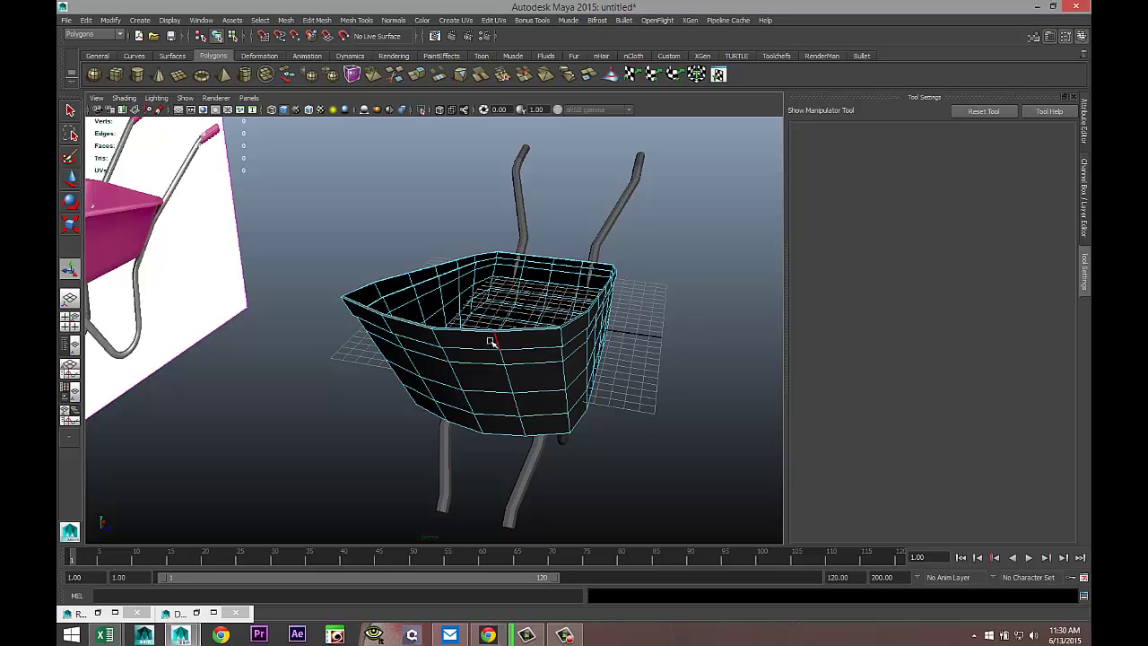
right_drag(437, 338, 383, 337)
alt+drag(381, 435, 344, 453)
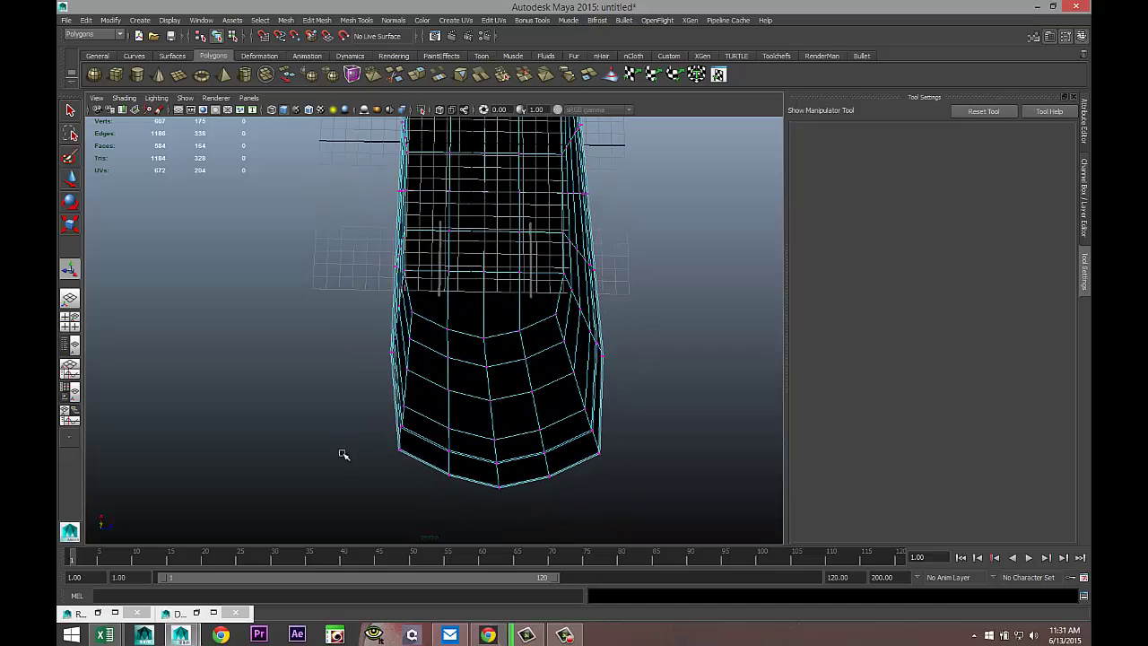
drag(420, 405, 570, 516)
alt+drag(638, 503, 563, 459)
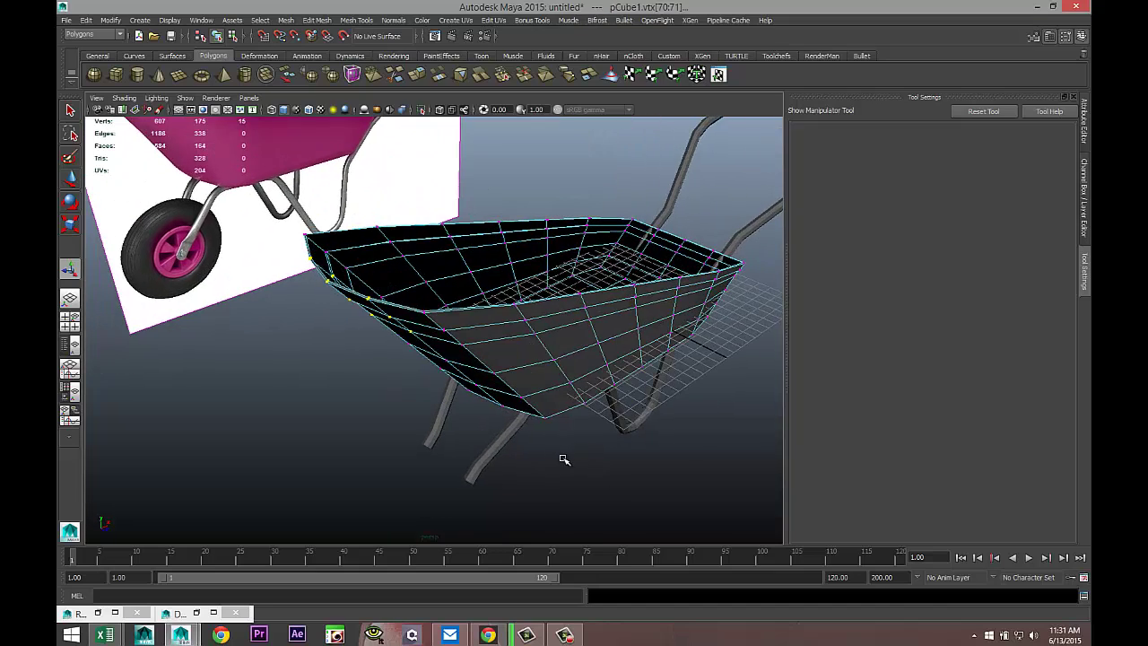
key(w)
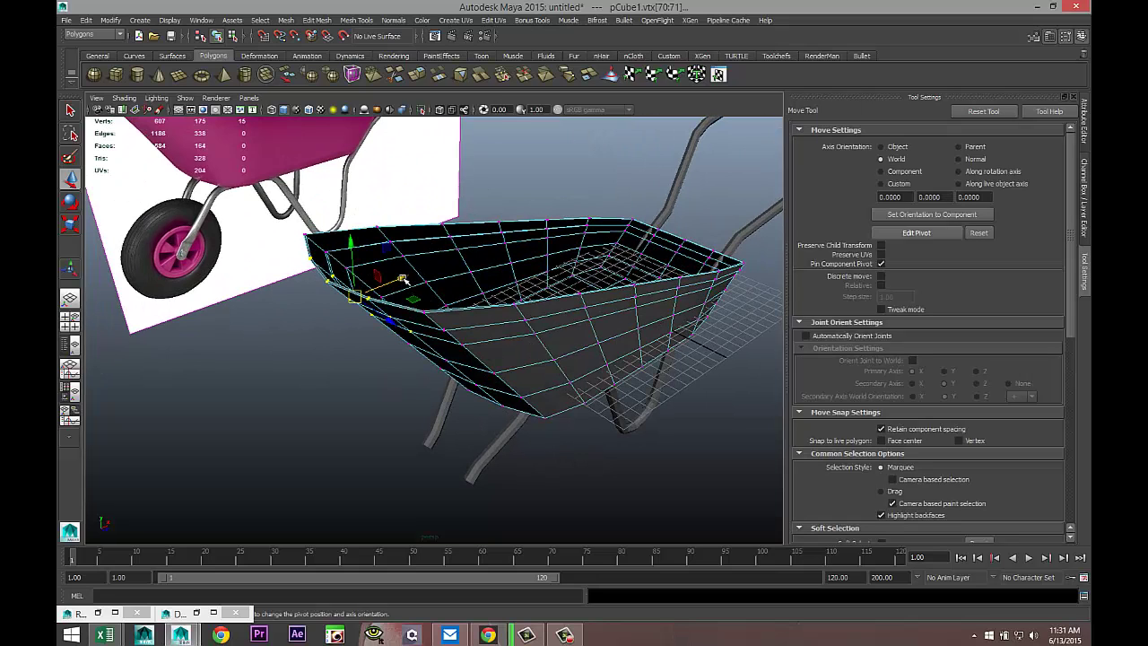
drag(408, 278, 411, 279)
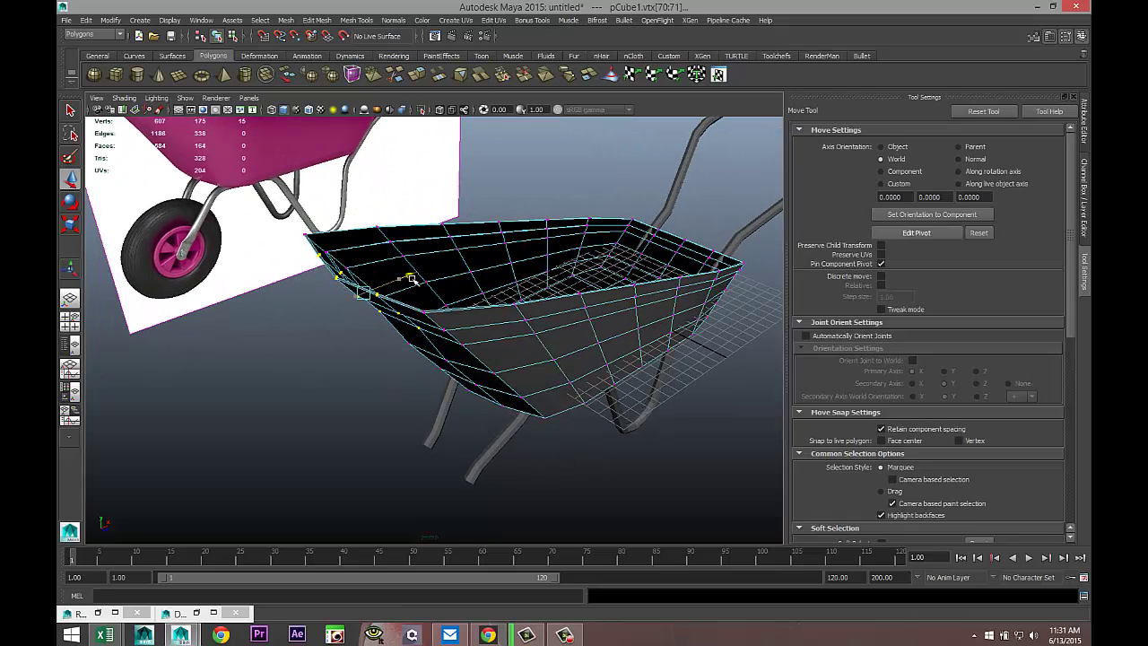
- Return the tray to object mode and display it in smooth mesh preview
alt+drag(385, 430, 329, 440)
click(297, 439)
scroll(301, 436, down, 3)
right_drag(489, 334, 518, 313)
click(494, 325)
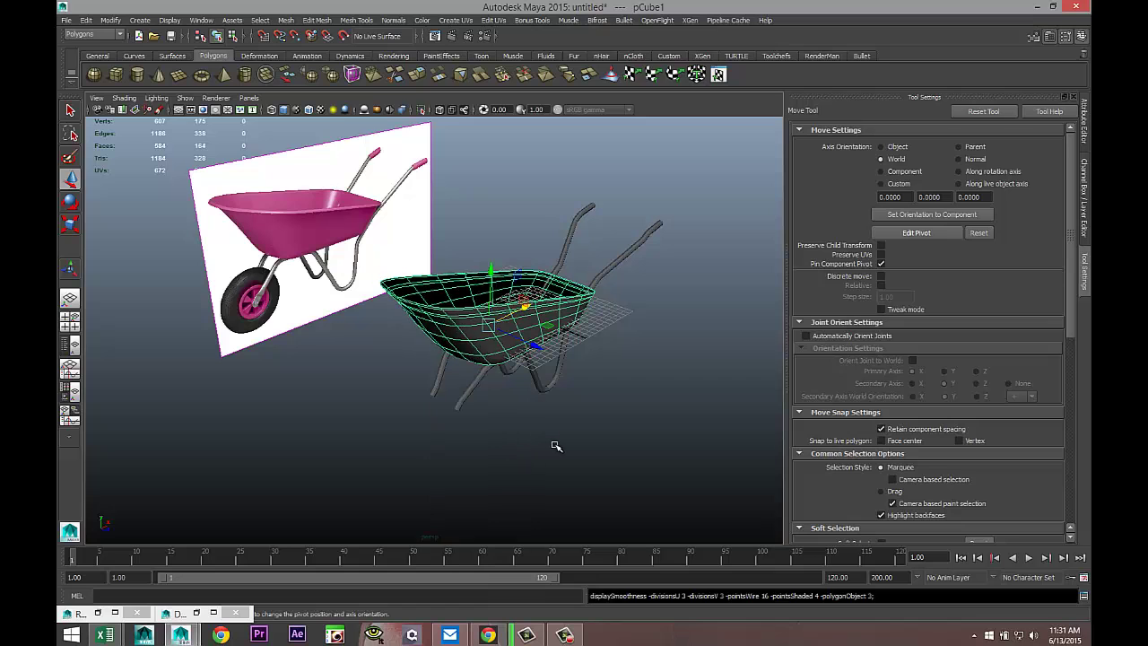
click(560, 442)
scroll(583, 445, up, 2)
alt+drag(620, 449, 587, 436)
- Extrude all faces of the tray with a thickness of 0.1 to give the walls depth
click(510, 312)
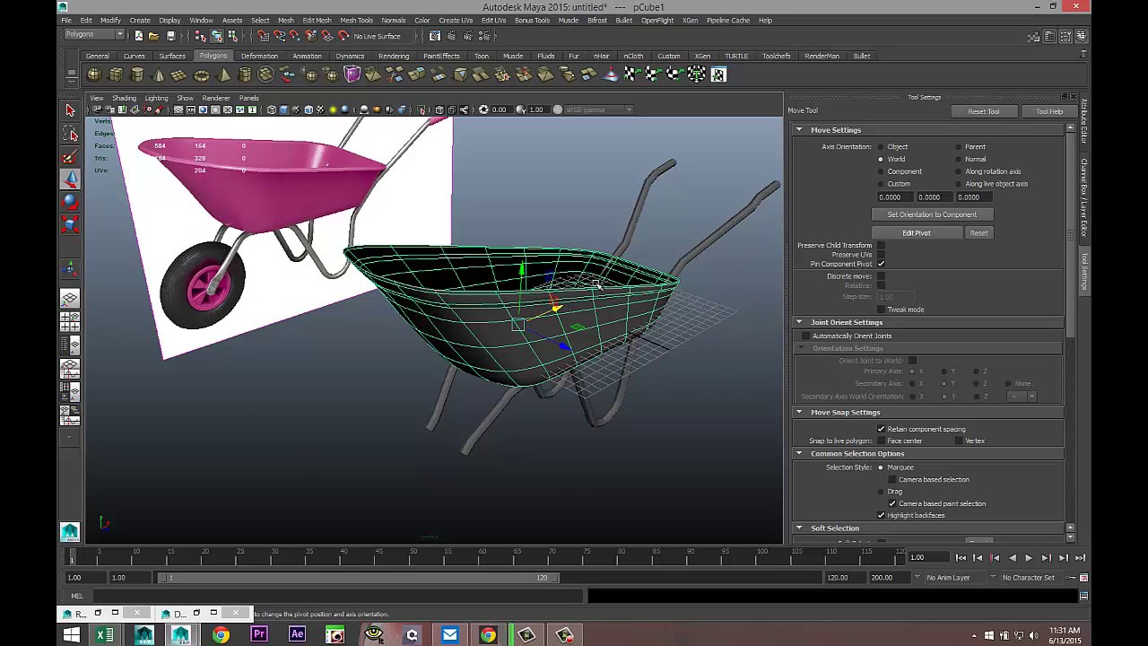
click(317, 20)
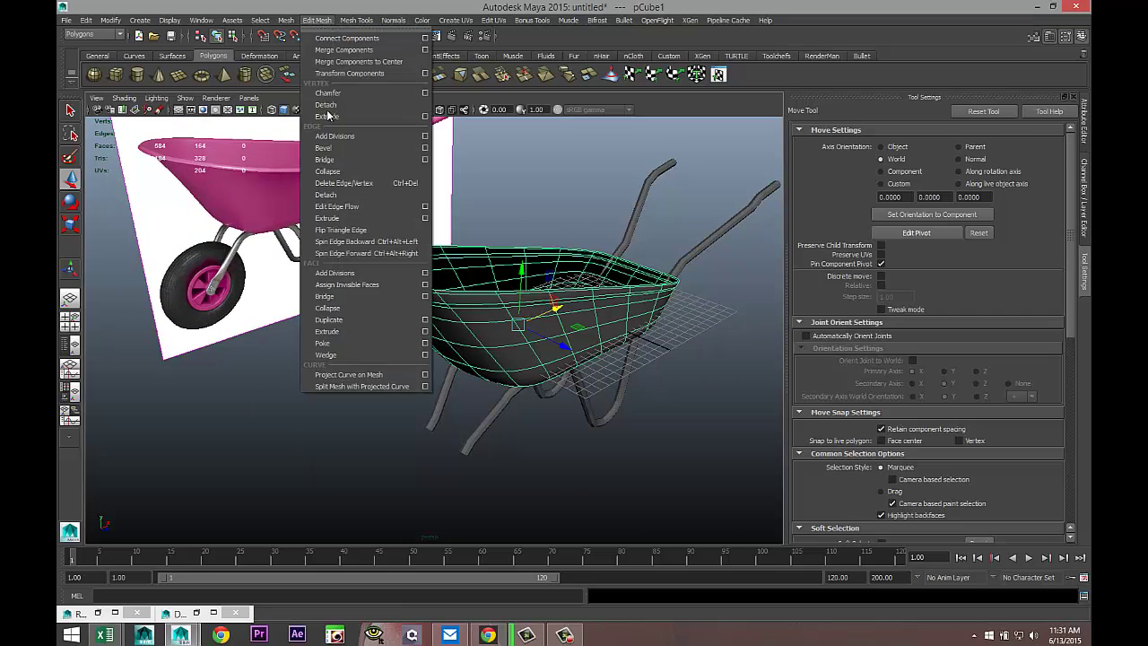
click(364, 332)
alt+middle_drag(707, 383, 588, 391)
click(665, 324)
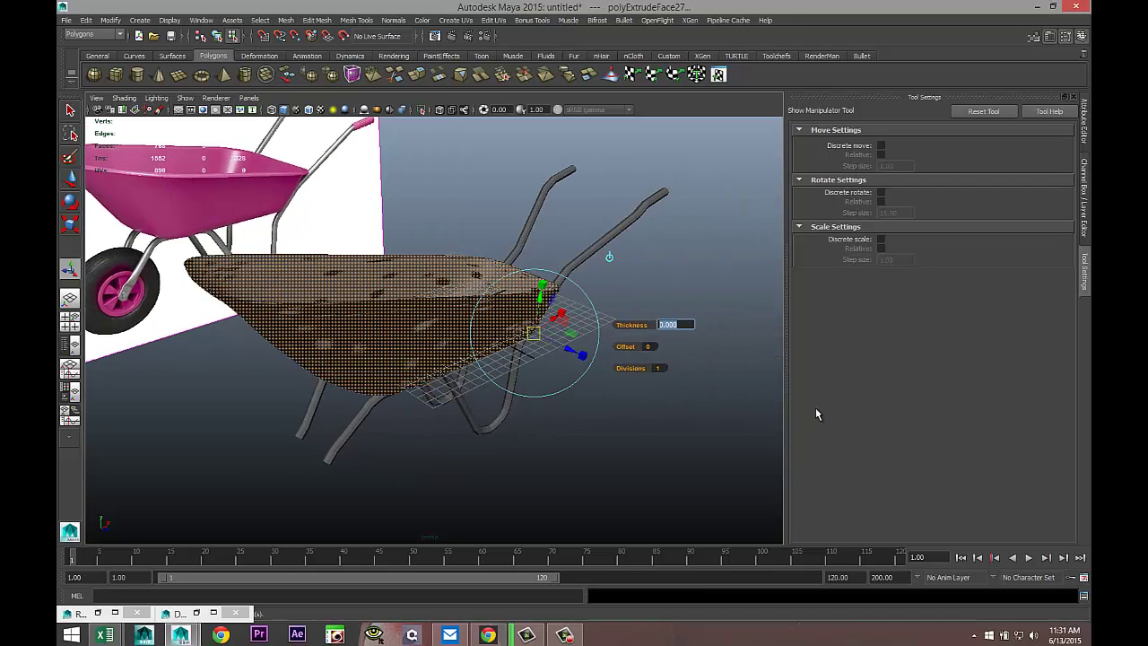
text(0.1)
key(Return)
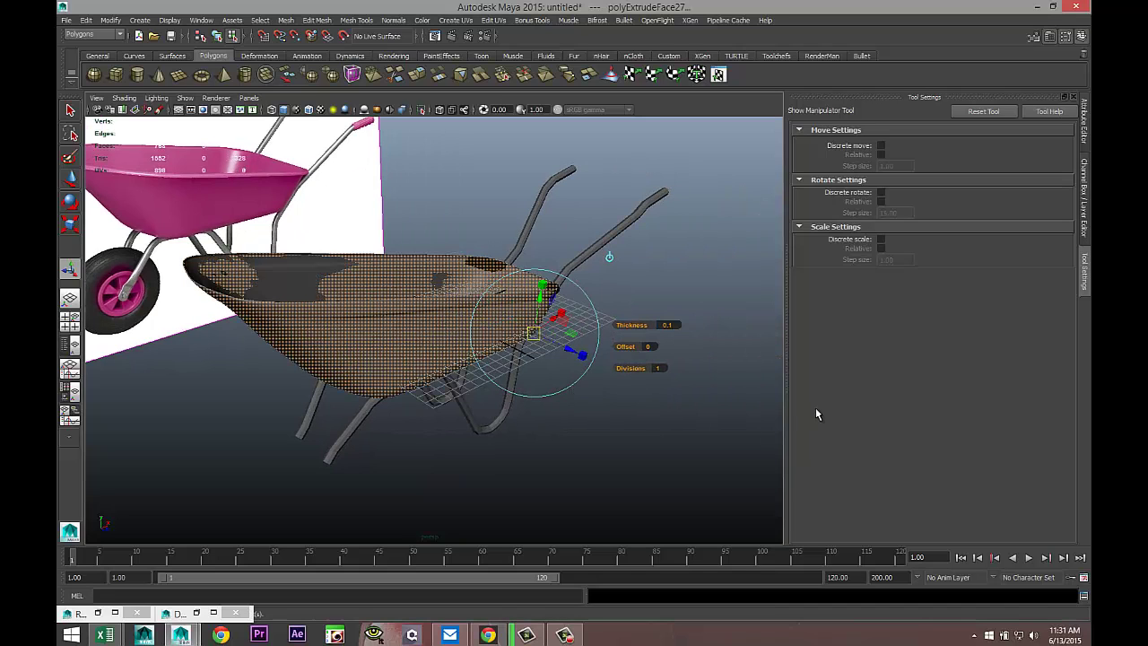
click(607, 448)
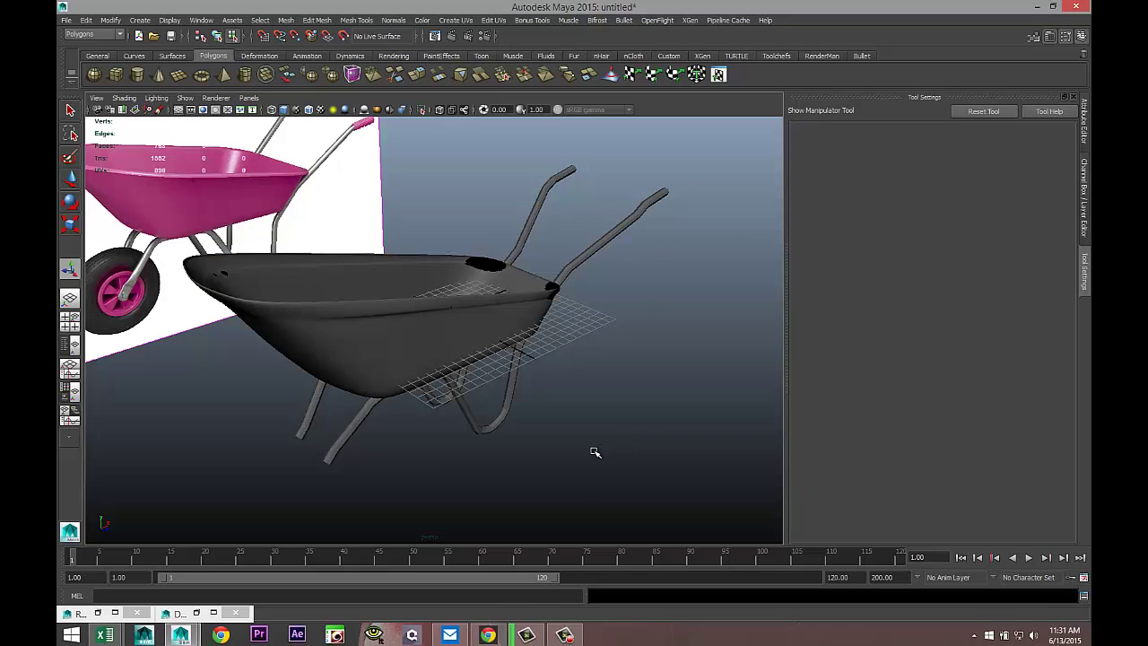
mouse_move(573, 433)
alt+mouse_down()
mouse_move(584, 448)
mouse_move(579, 438)
alt+mouse_up()
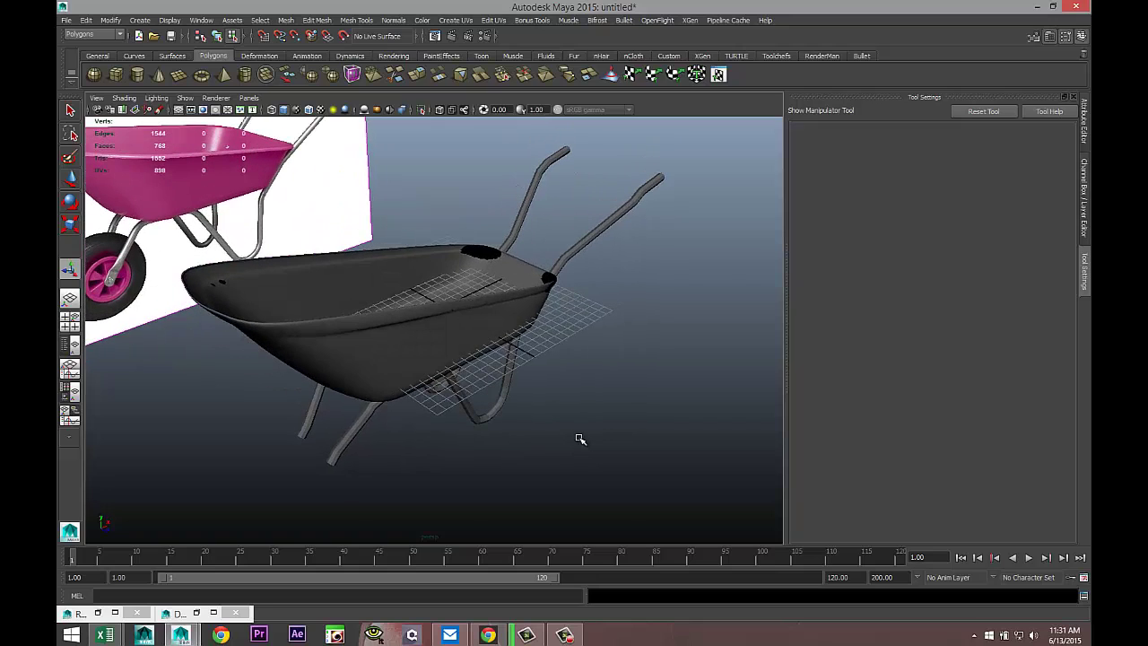
- Set the thickness of the tray wall extrusion to 0.25 and check the rear rim corners
key(ctrl+z)
click(668, 317)
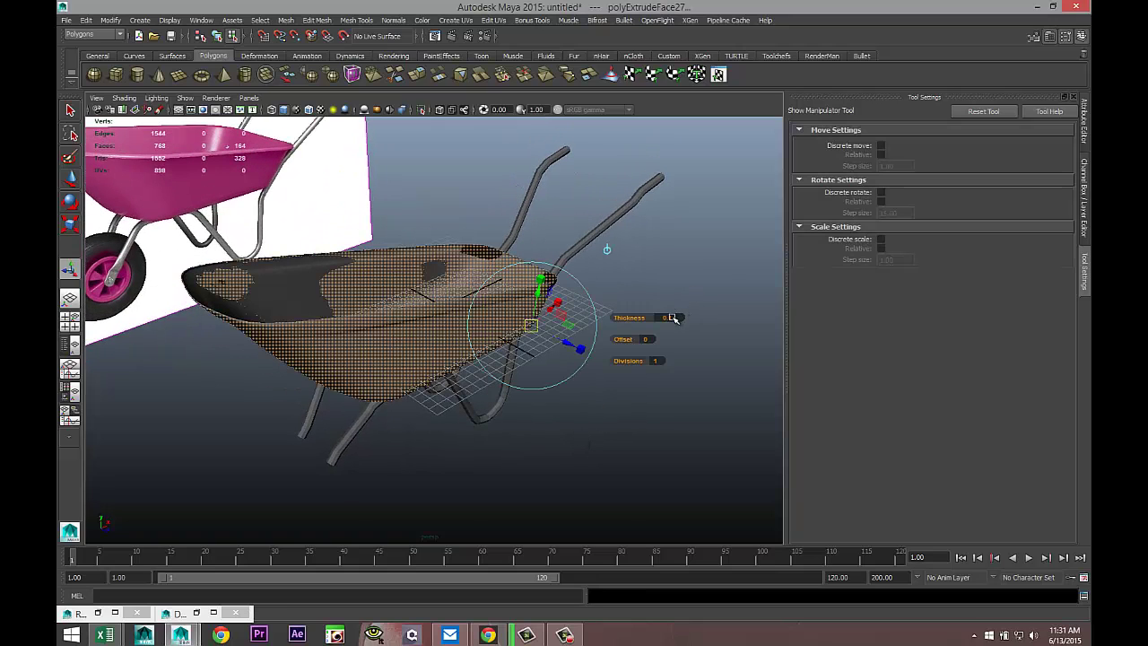
text(0.25)
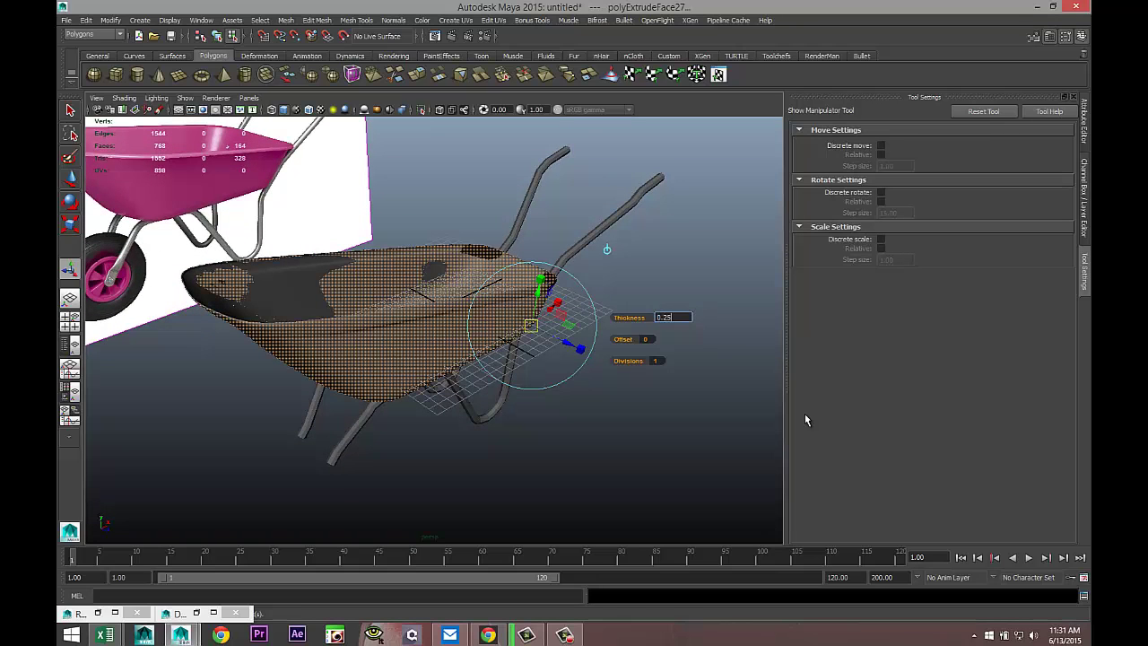
key(Return)
click(596, 466)
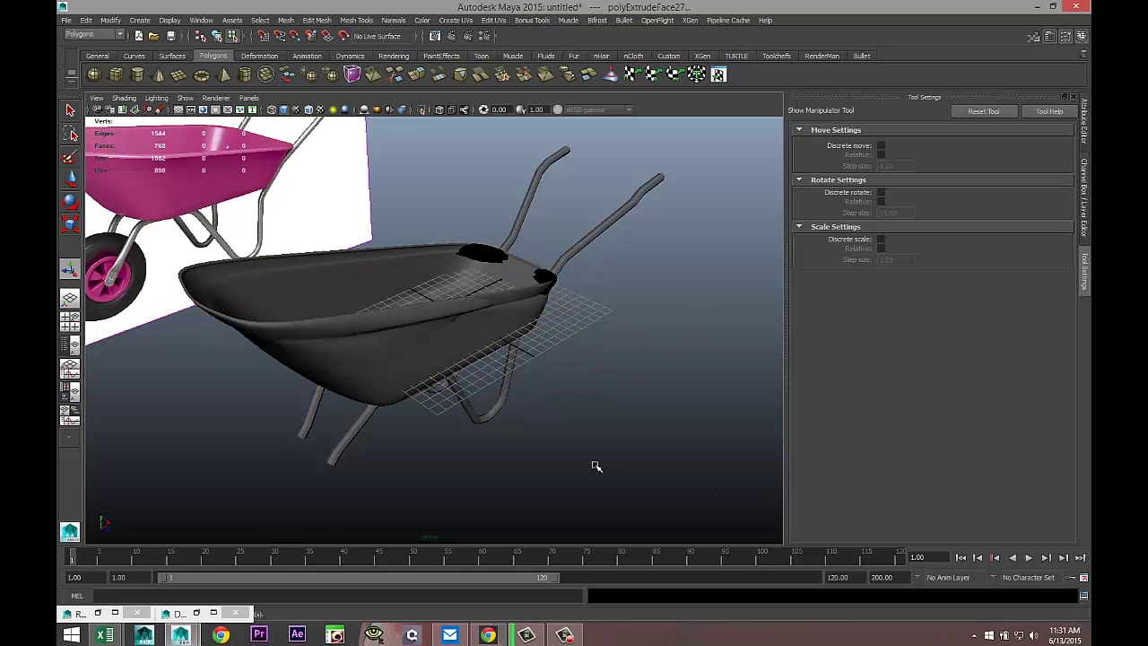
scroll(578, 449, up, 3)
alt+drag(570, 423, 554, 451)
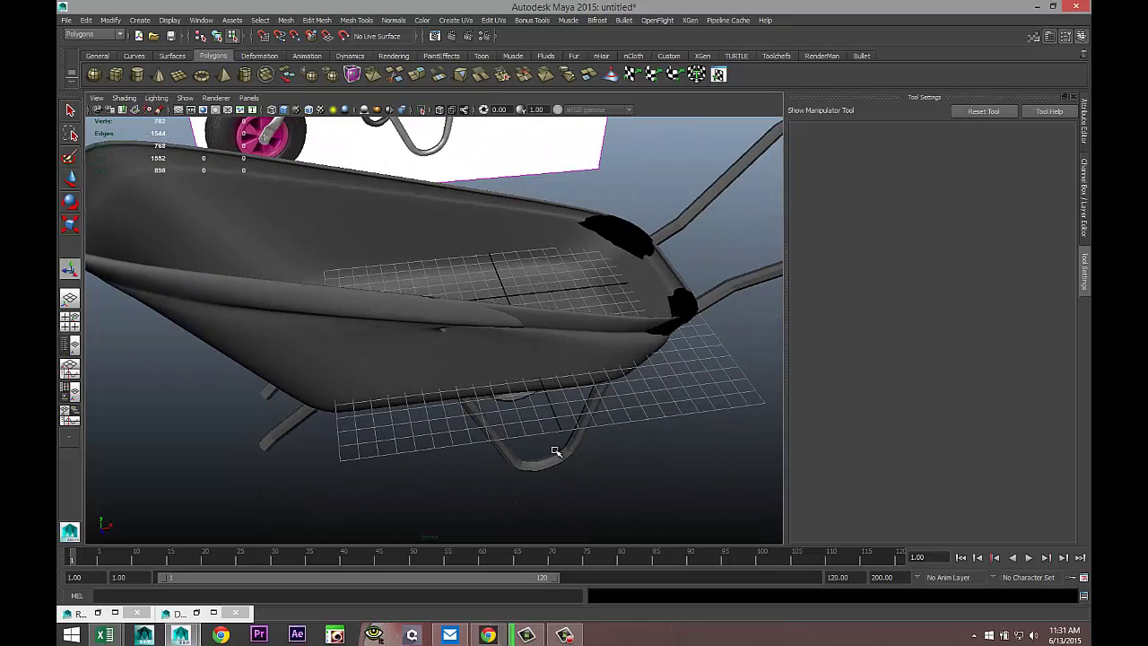
- Undo the thickness changes and the extrusion of the tray's faces
key(ctrl+z)
key(ctrl+z)
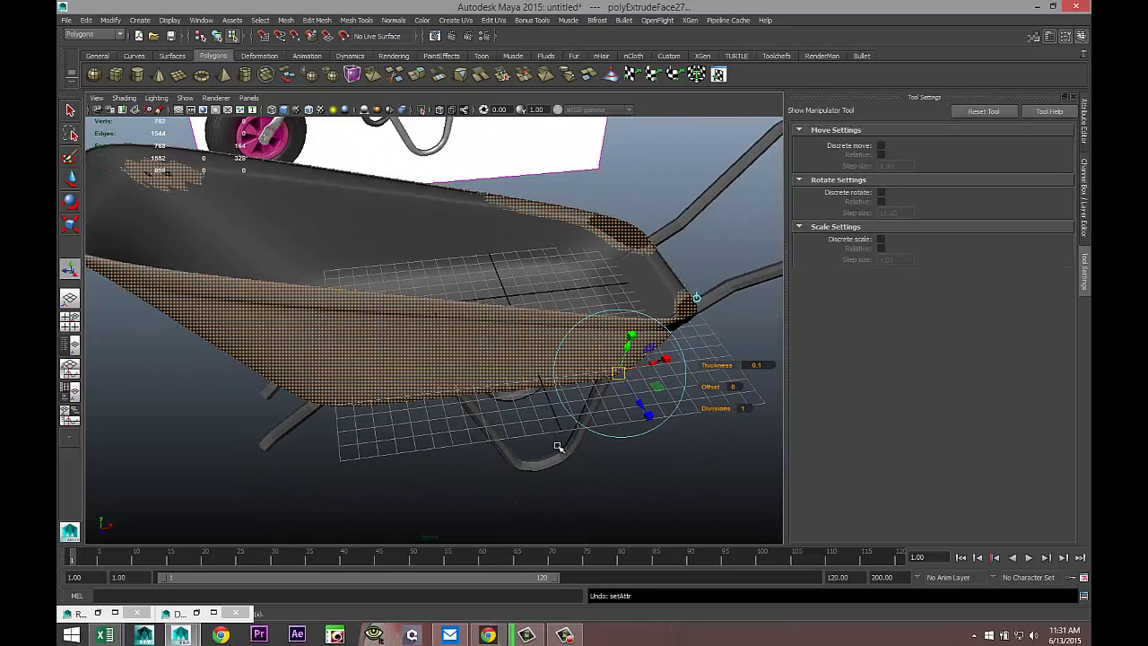
key(ctrl+z)
key(ctrl+z)
key(ctrl+z)
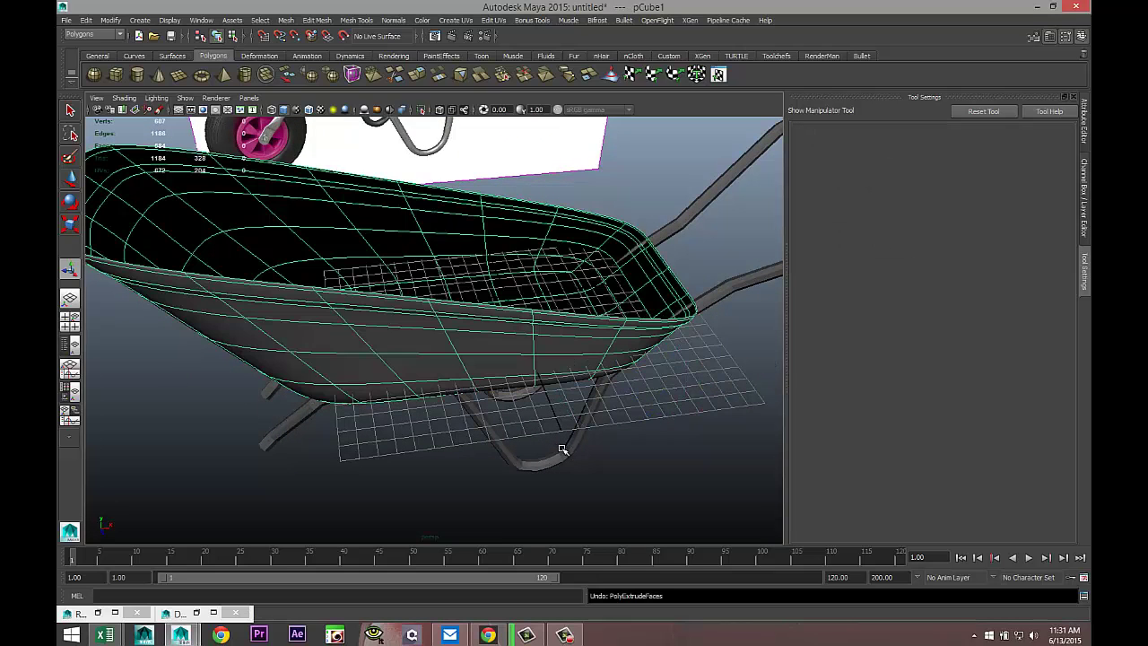
click(665, 458)
alt+drag(529, 438, 617, 433)
- Try extruding all faces of the tray inward with a thickness of -0.2
click(581, 425)
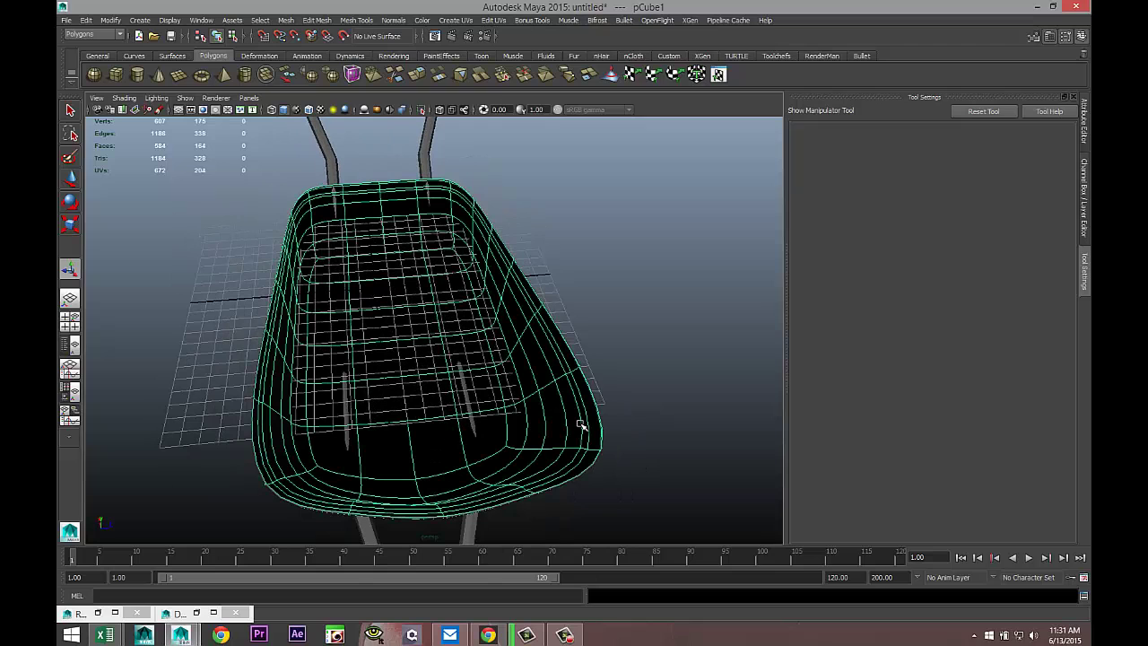
click(325, 21)
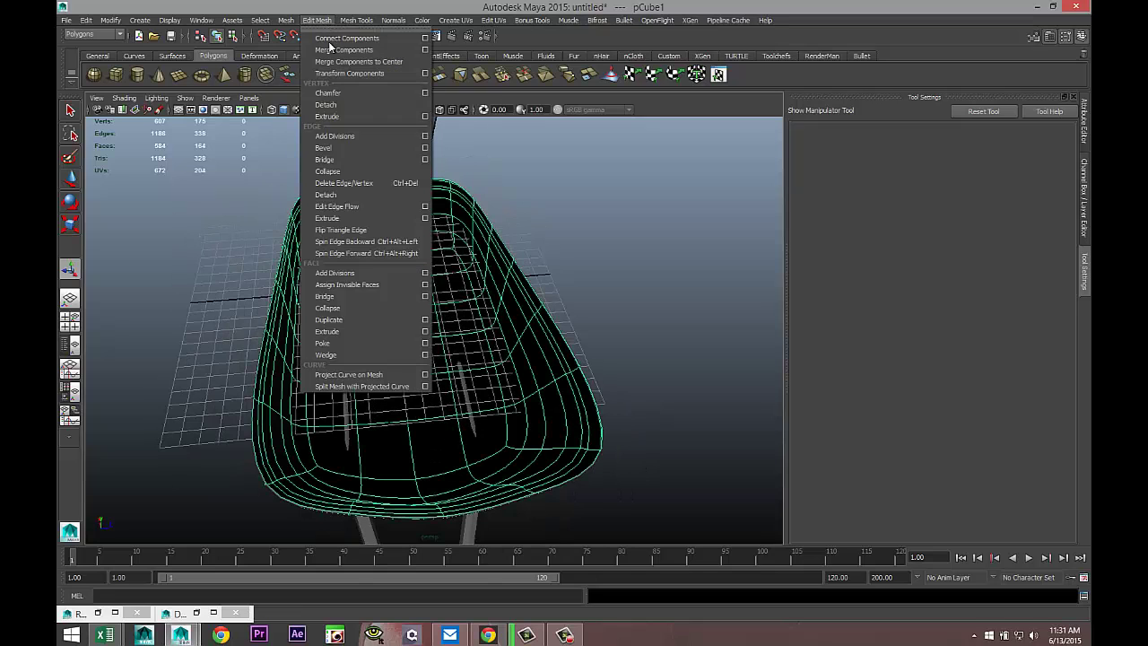
click(384, 334)
click(594, 242)
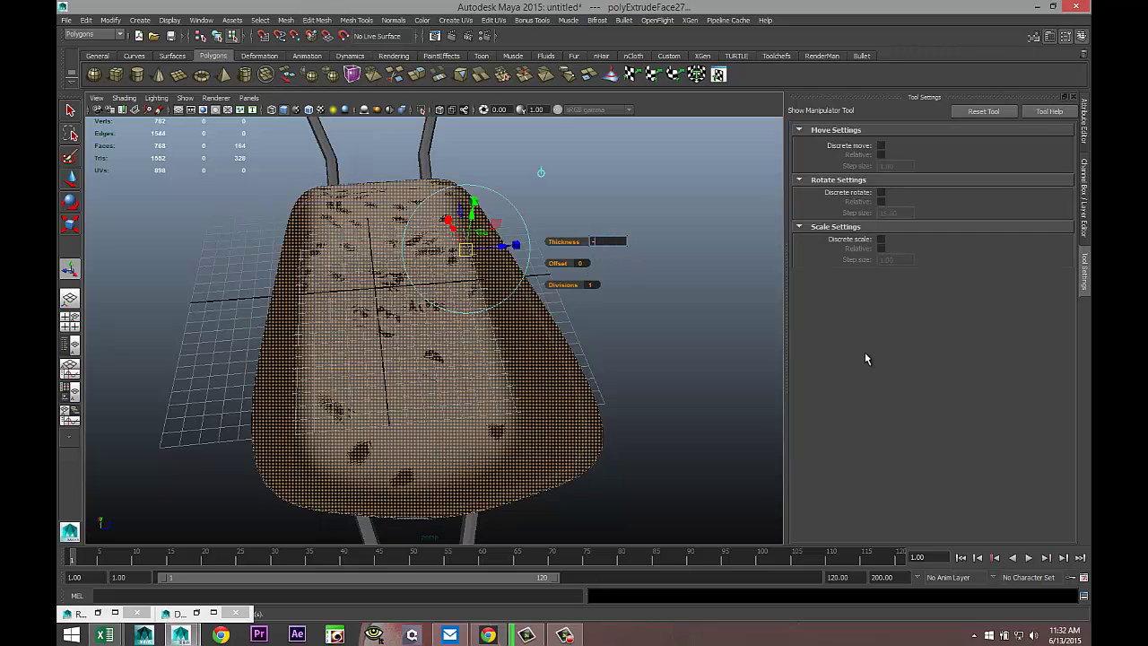
text(-0.2)
key(Return)
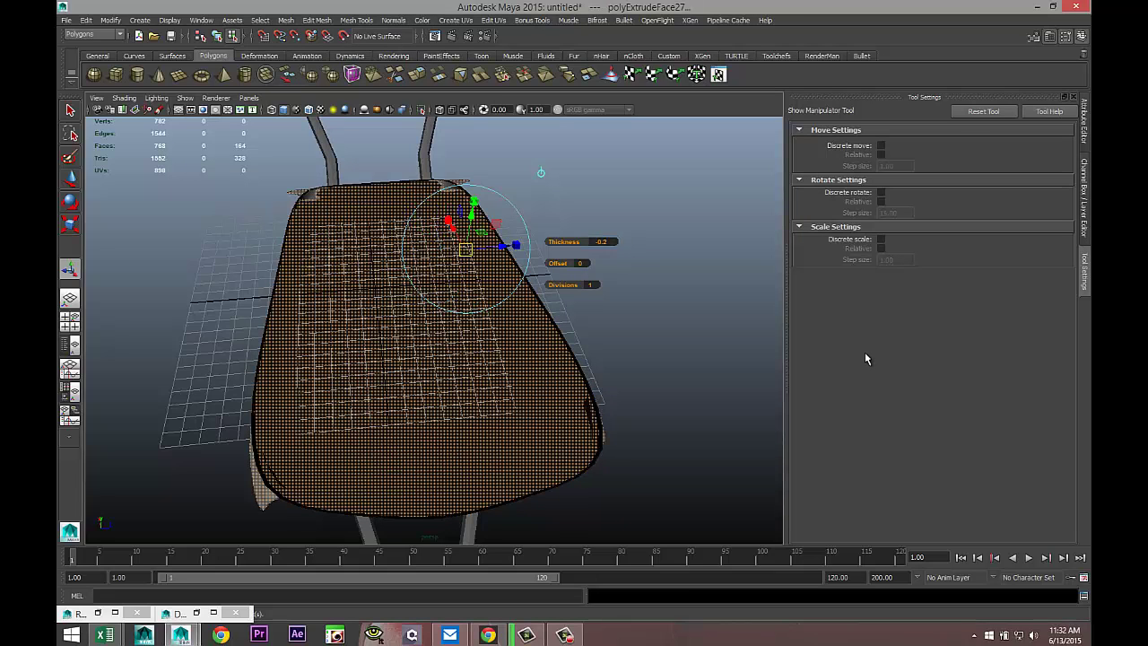
alt+drag(638, 411, 607, 385)
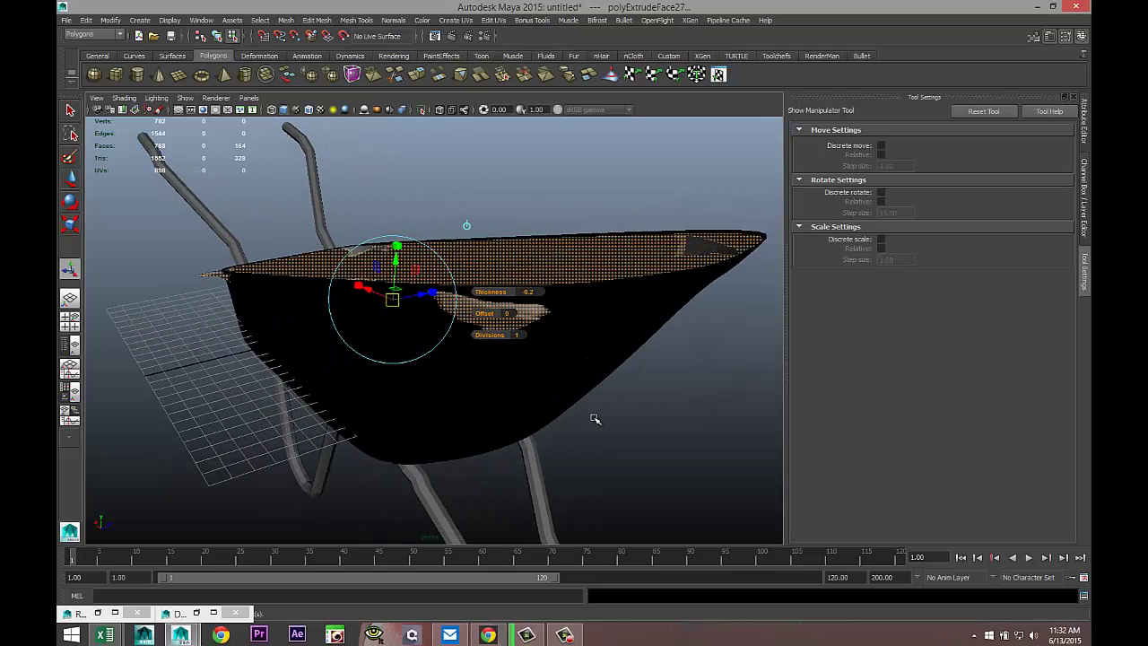
- Undo the inward extrusion of the tray's faces and reselect the tray
key(ctrl+z)
click(663, 439)
alt+drag(663, 438, 399, 427)
key(ctrl+z)
key(ctrl+z)
click(637, 448)
click(404, 408)
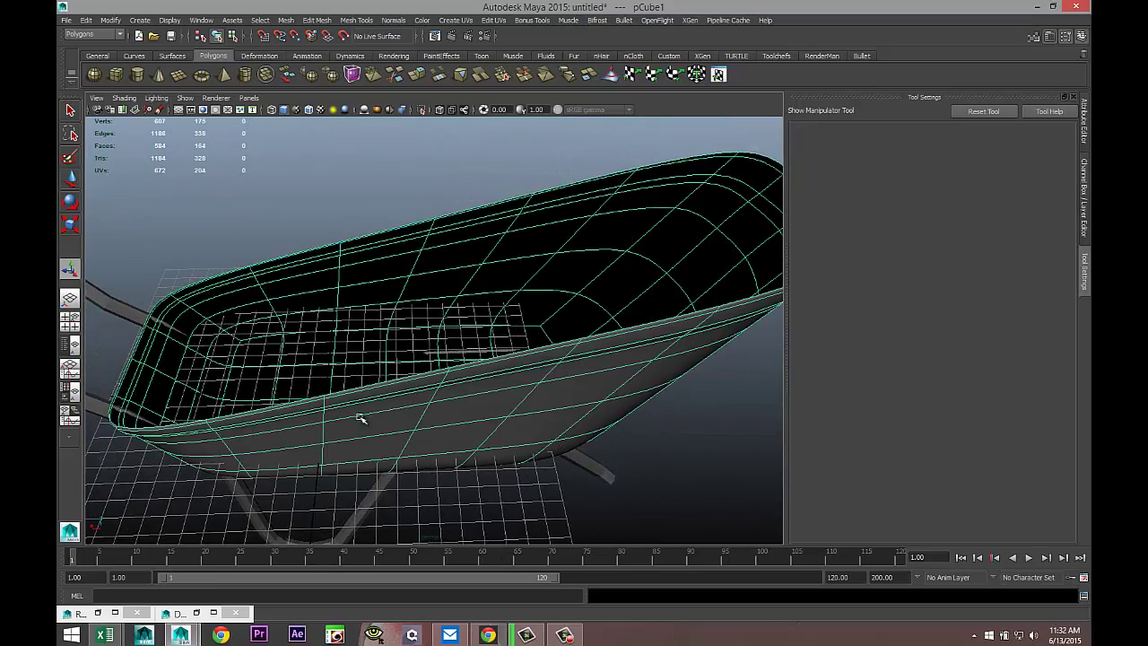
- Nudge the tray about 0.1 along X toward the wheel in the front view to match the reference image
click(70, 320)
key(space)
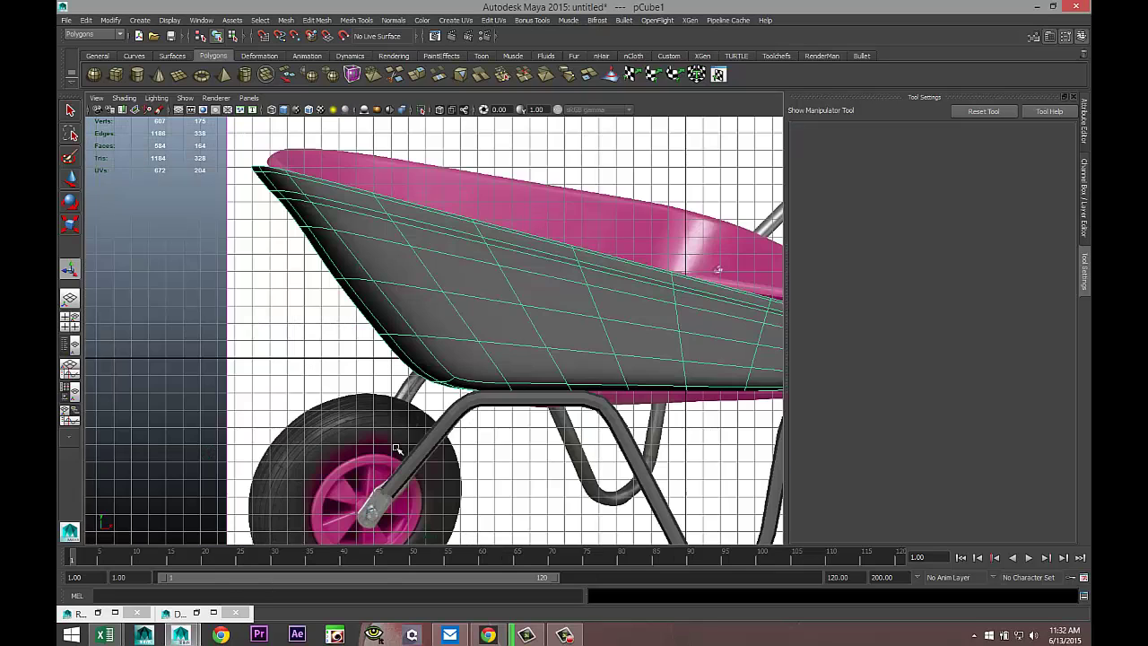
key(f)
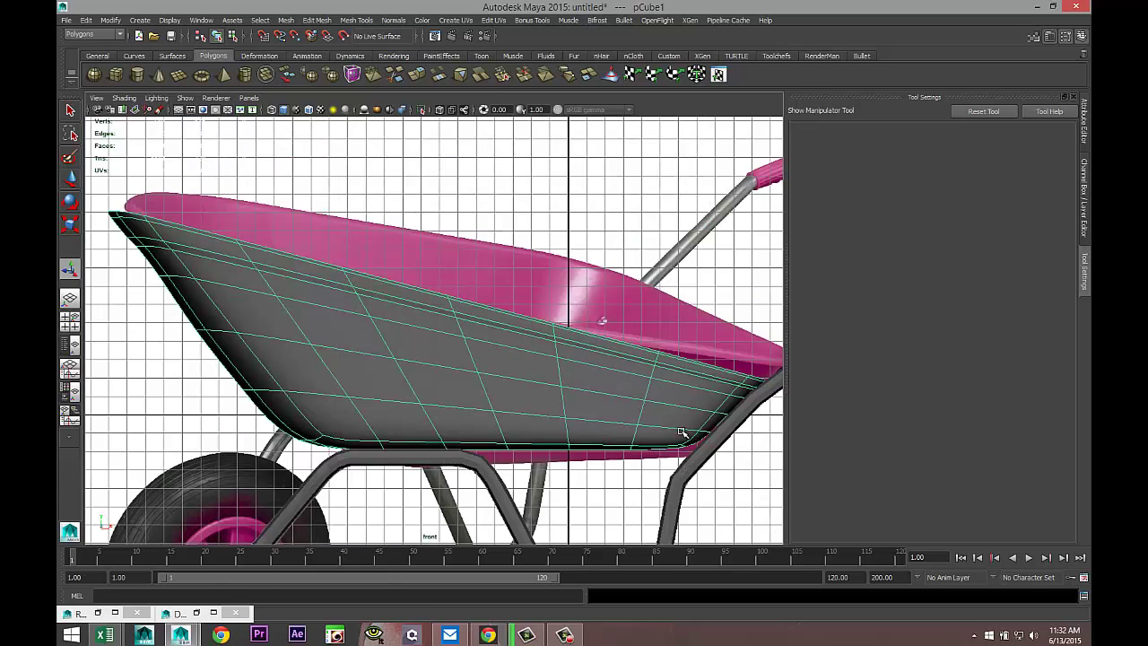
key(w)
drag(477, 397, 476, 397)
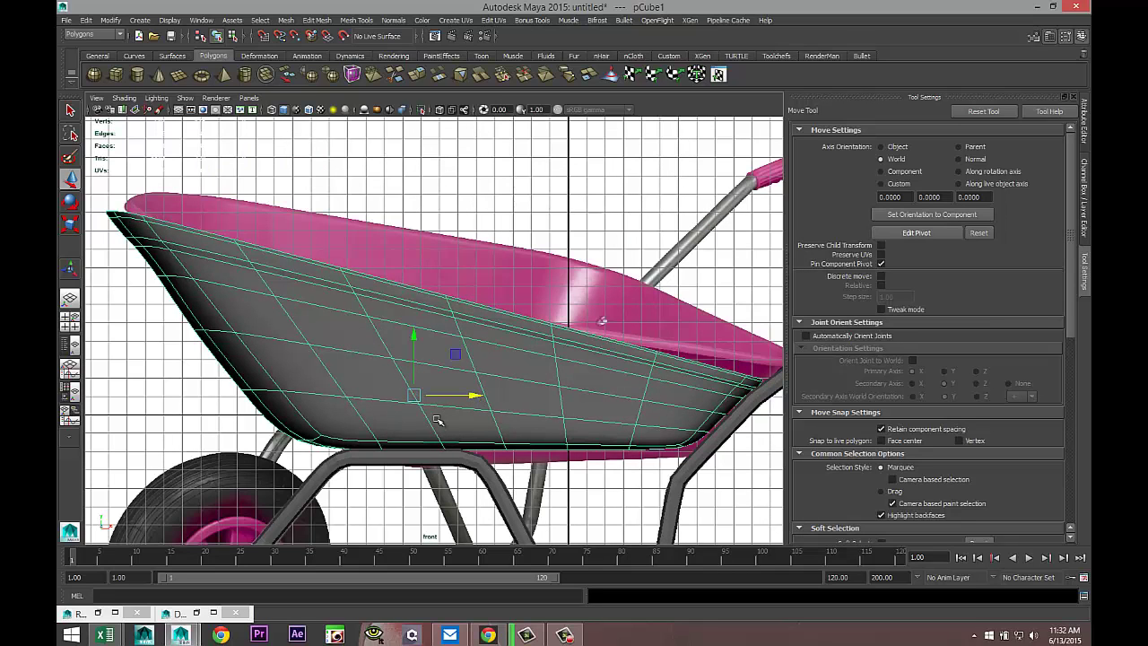
click(70, 320)
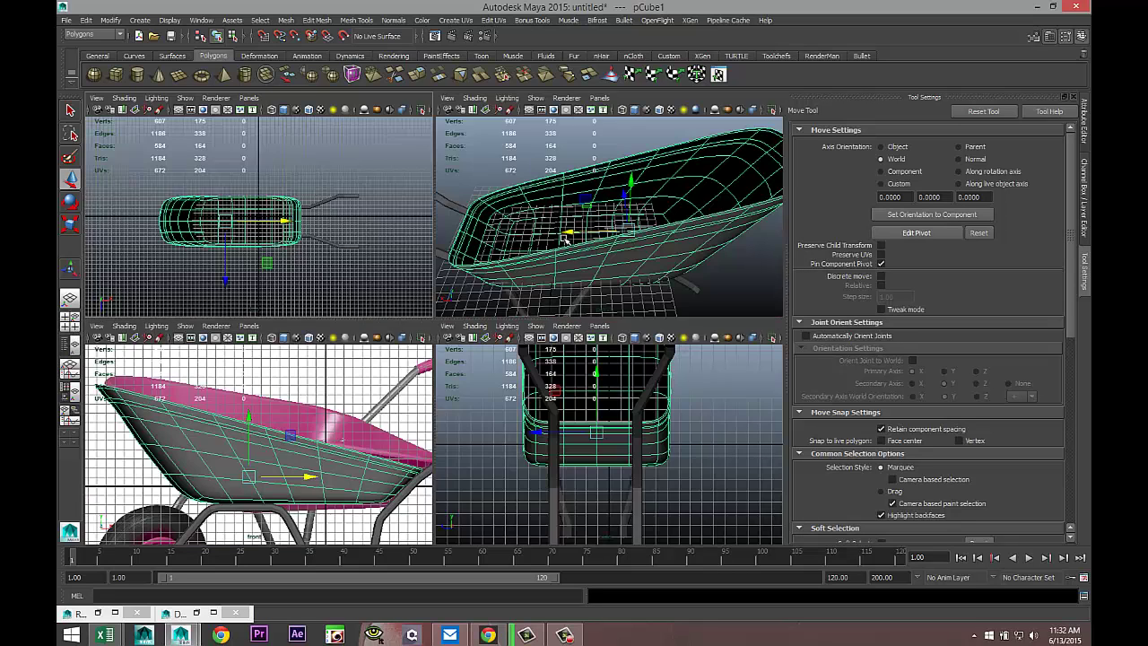
key(space)
- Turn off the tray's smooth preview and try extruding all of its faces with a thickness of 0.15
key(1)
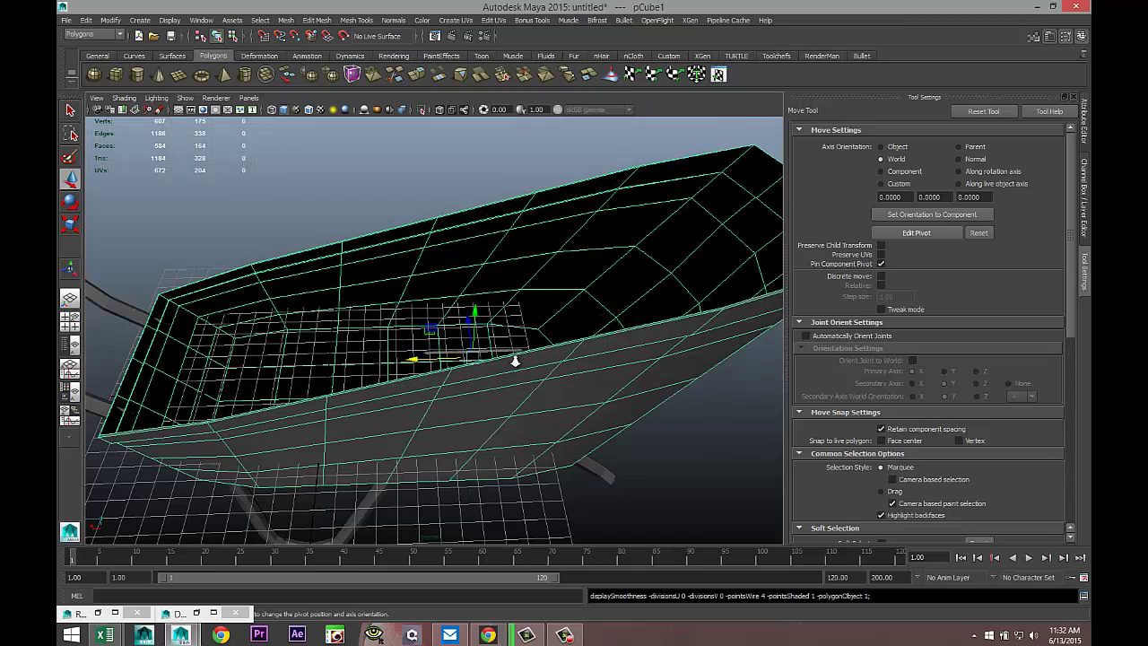
scroll(514, 363, down, 3)
alt+drag(595, 393, 593, 350)
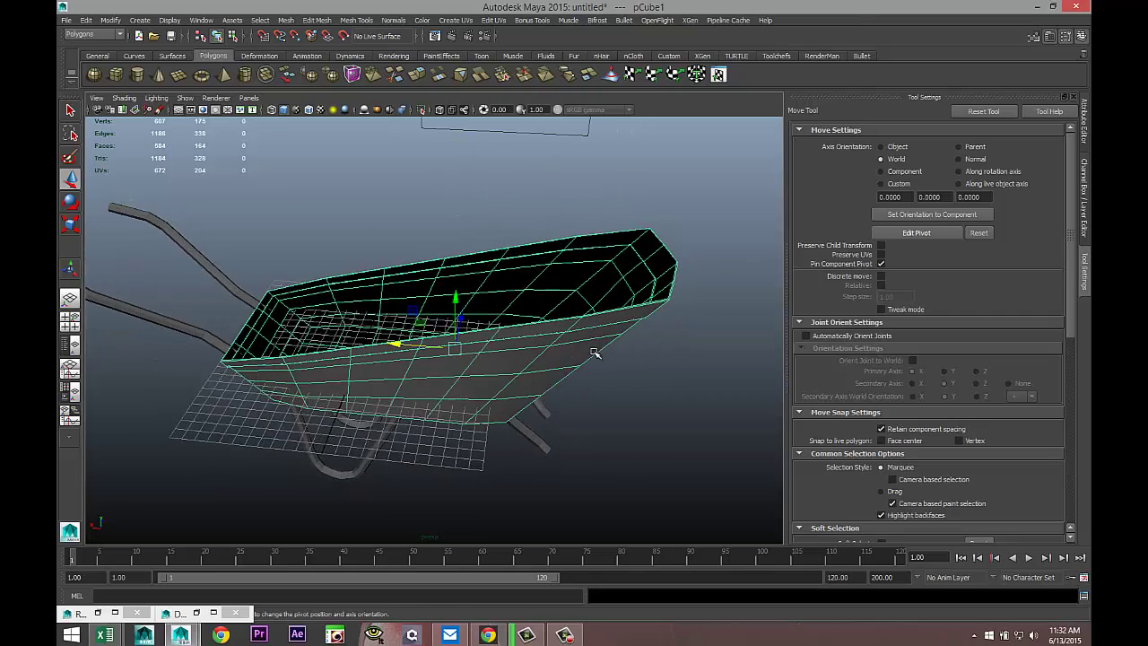
click(316, 20)
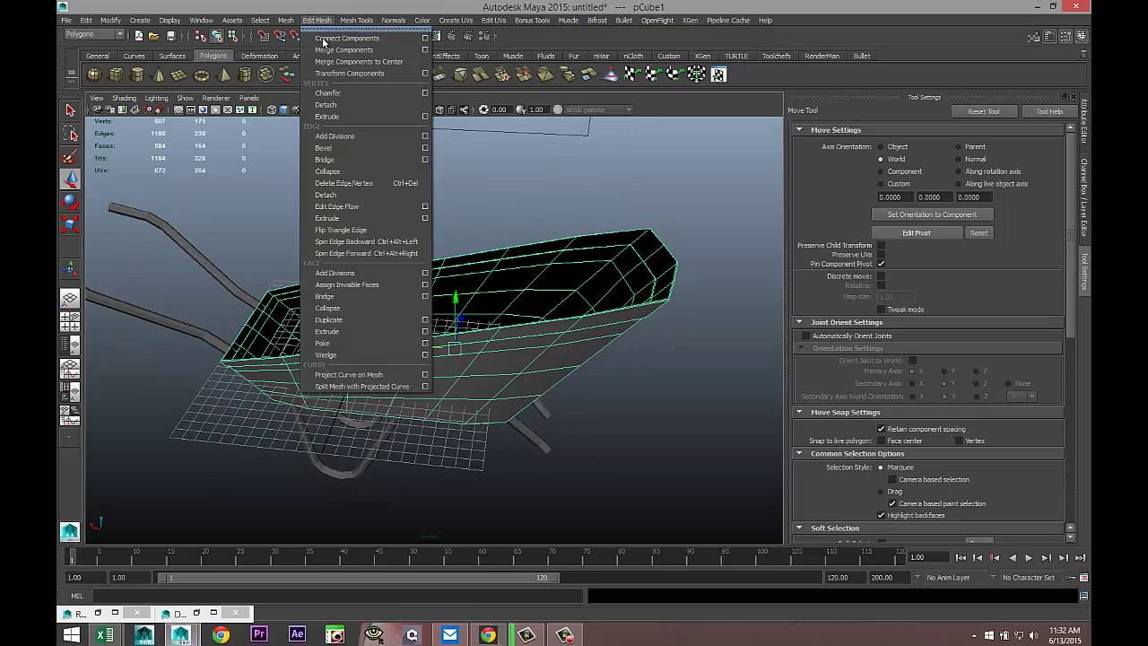
click(360, 332)
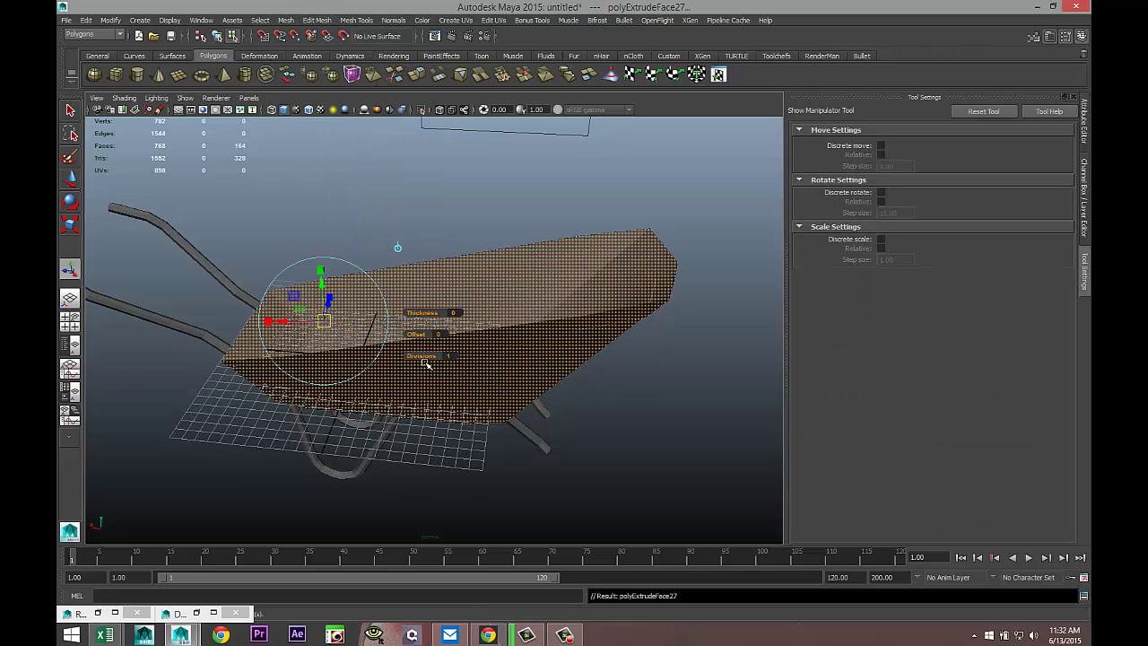
click(452, 312)
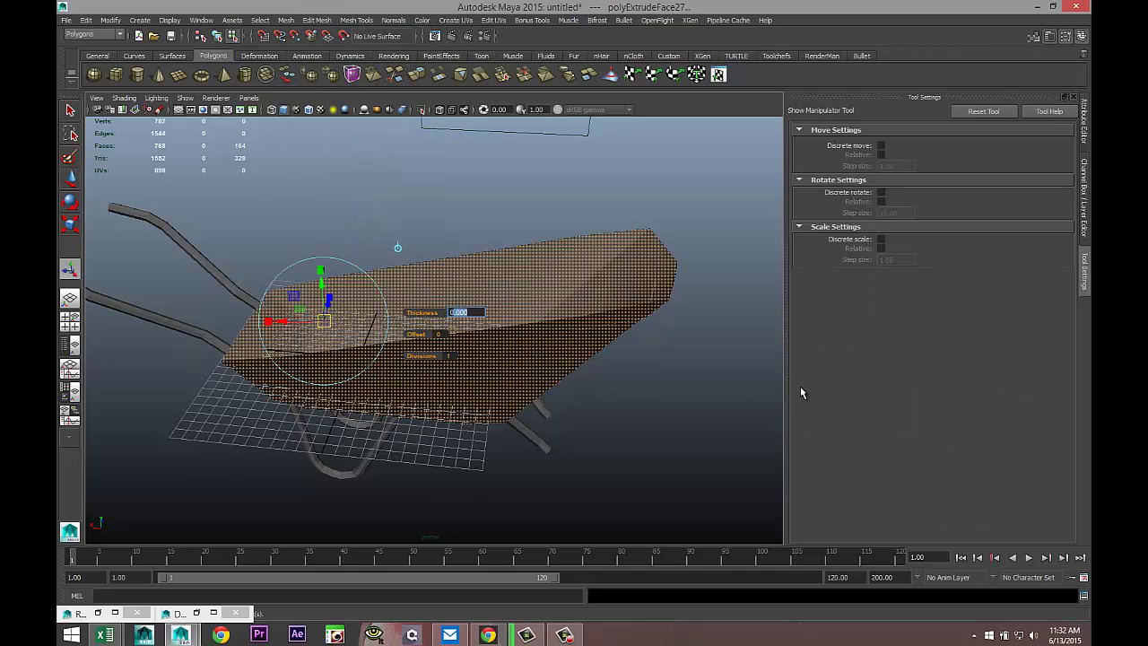
text(0.15)
key(Return)
click(624, 437)
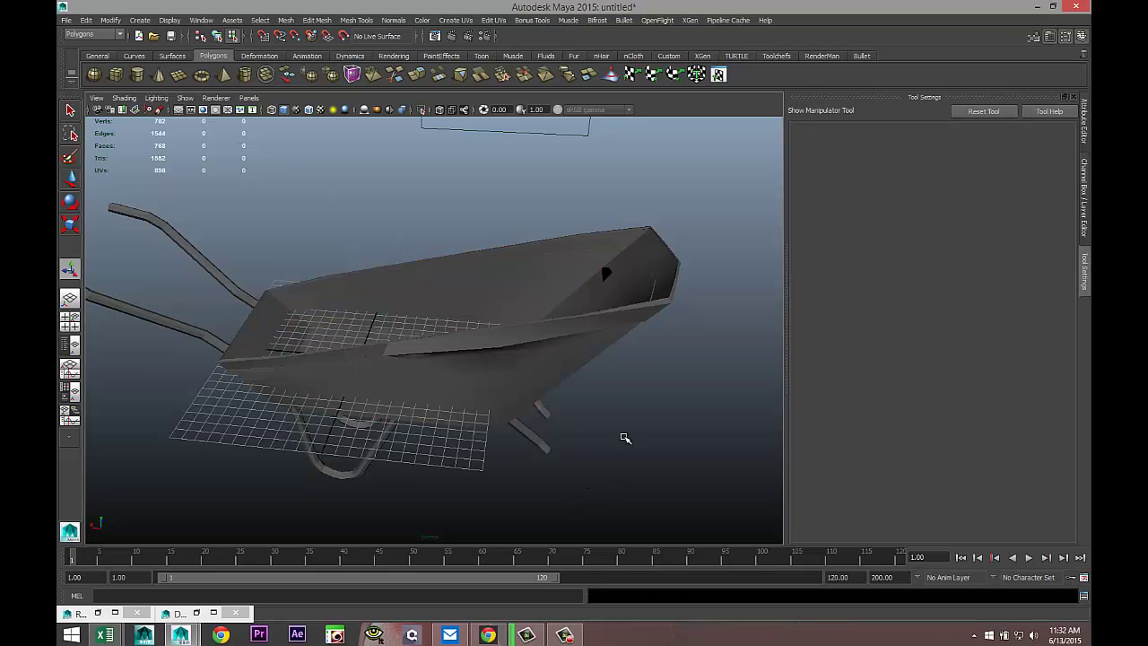
alt+drag(631, 433, 762, 400)
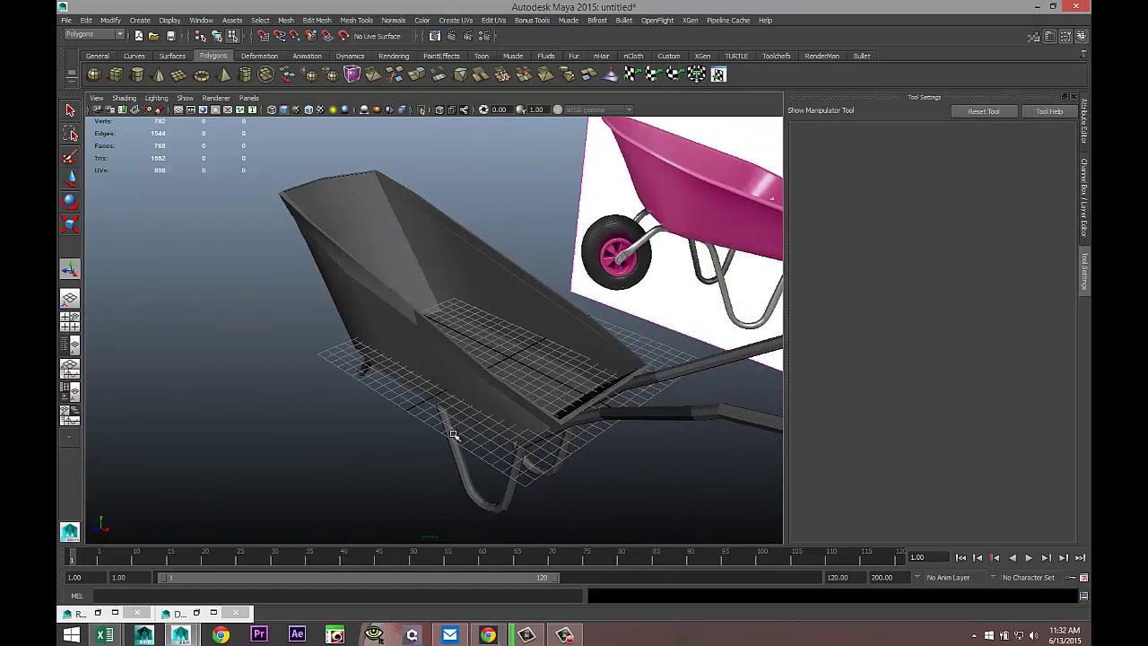
- Undo the extrusion of the tray's faces, the tray's horizontal move and the selection changes before them
key(ctrl+z)
key(ctrl+z)
key(ctrl+z)
key(ctrl+z)
key(ctrl+z)
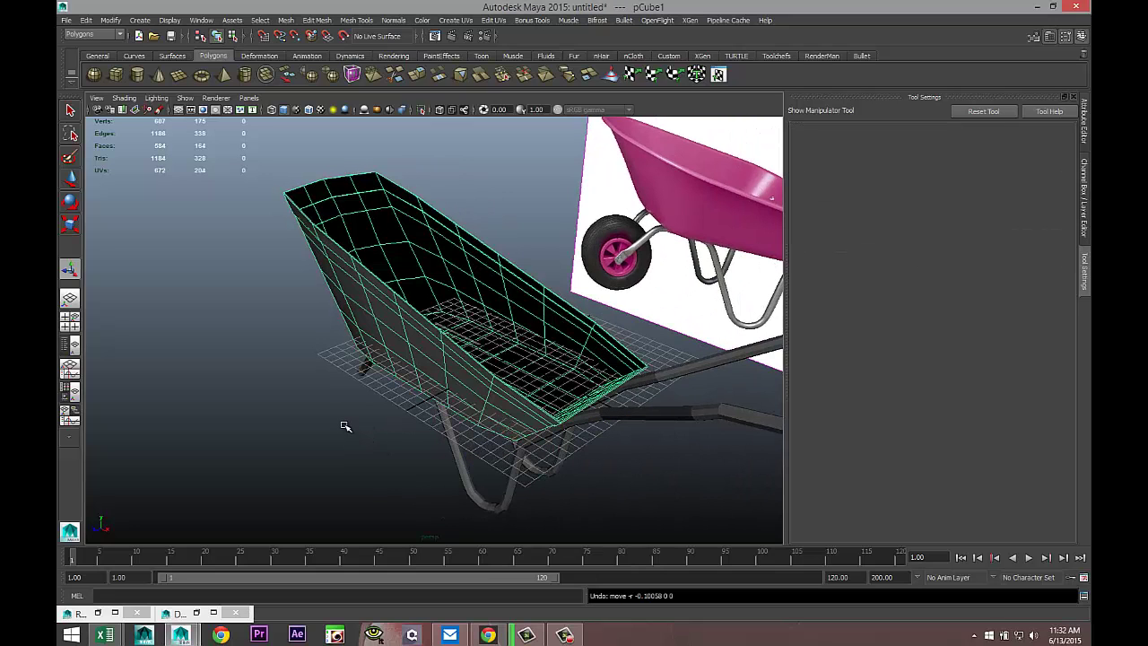
key(ctrl+z)
key(ctrl+z)
key(ctrl+z)
key(ctrl+z)
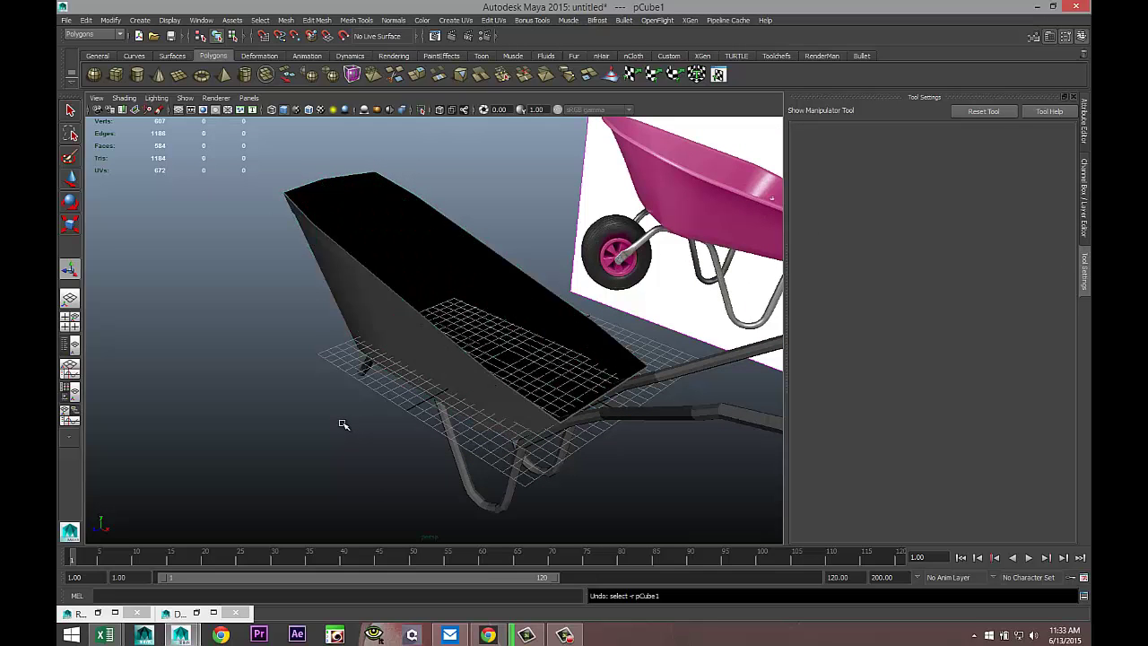
key(ctrl+z)
key(ctrl+z)
key(ctrl+z)
key(ctrl+z)
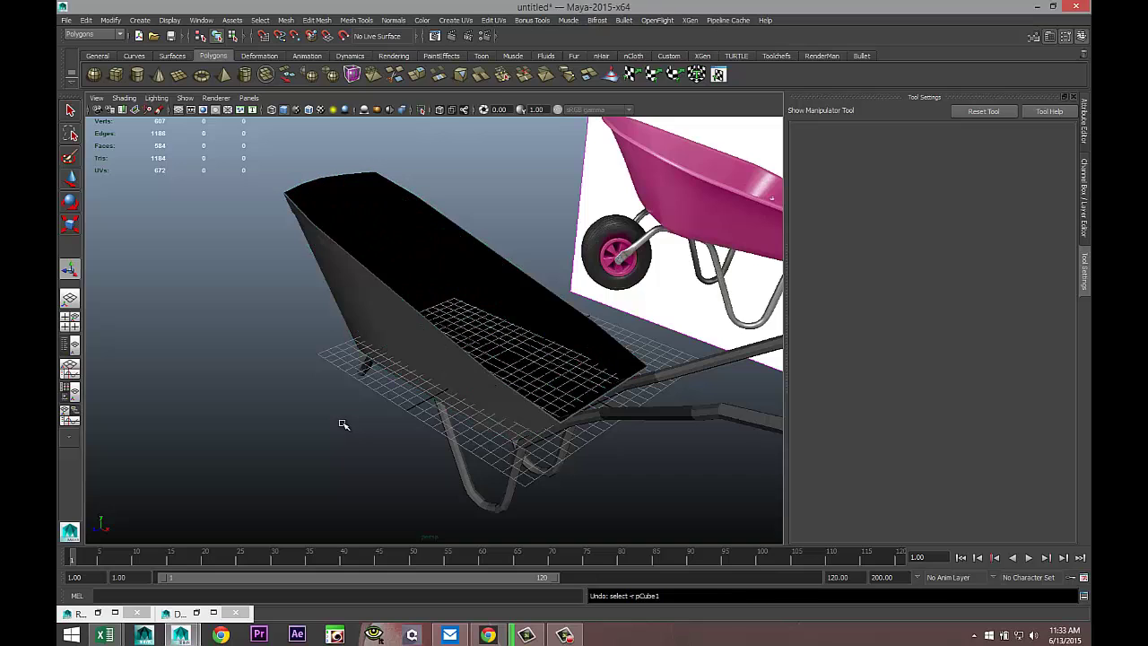
key(ctrl+z)
- Undo the thickness of the rim face extrusion back to 0 and deselect the rim faces
alt+drag(268, 399, 302, 429)
click(294, 353)
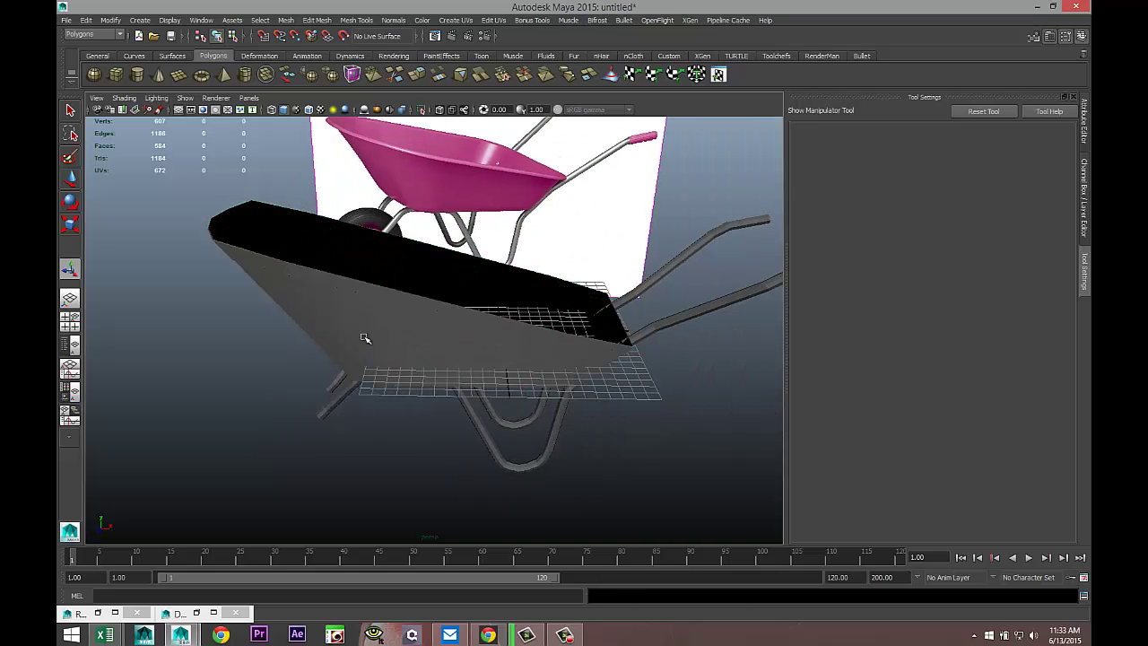
click(369, 363)
click(308, 402)
key(ctrl+z)
click(288, 401)
key(ctrl+z)
key(ctrl+e)
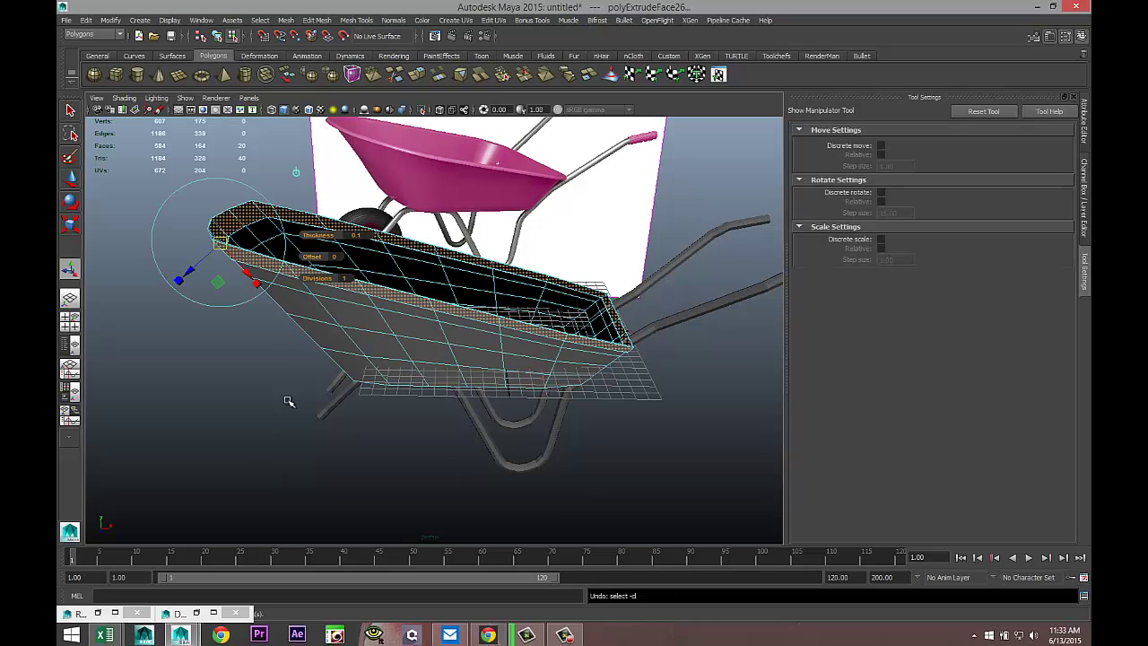
key(ctrl+z)
key(ctrl+z)
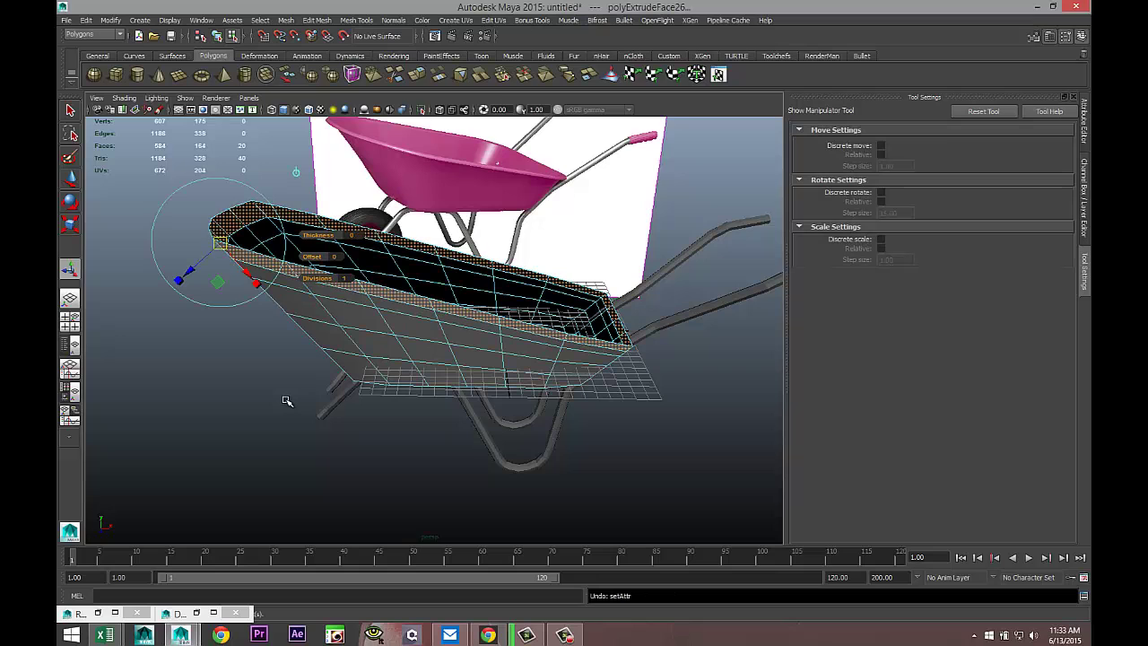
click(261, 417)
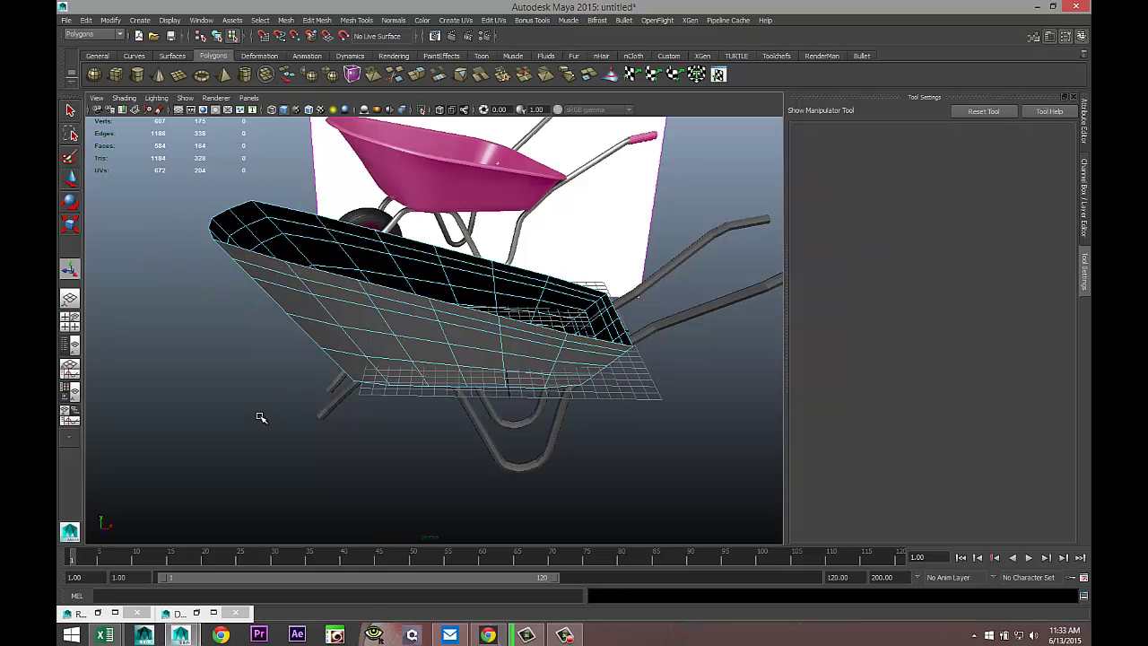
- Select the whole tray and extrude all of its faces with a thickness of 0.25
alt+drag(268, 437, 320, 428)
right_drag(377, 323, 406, 317)
click(406, 318)
click(316, 20)
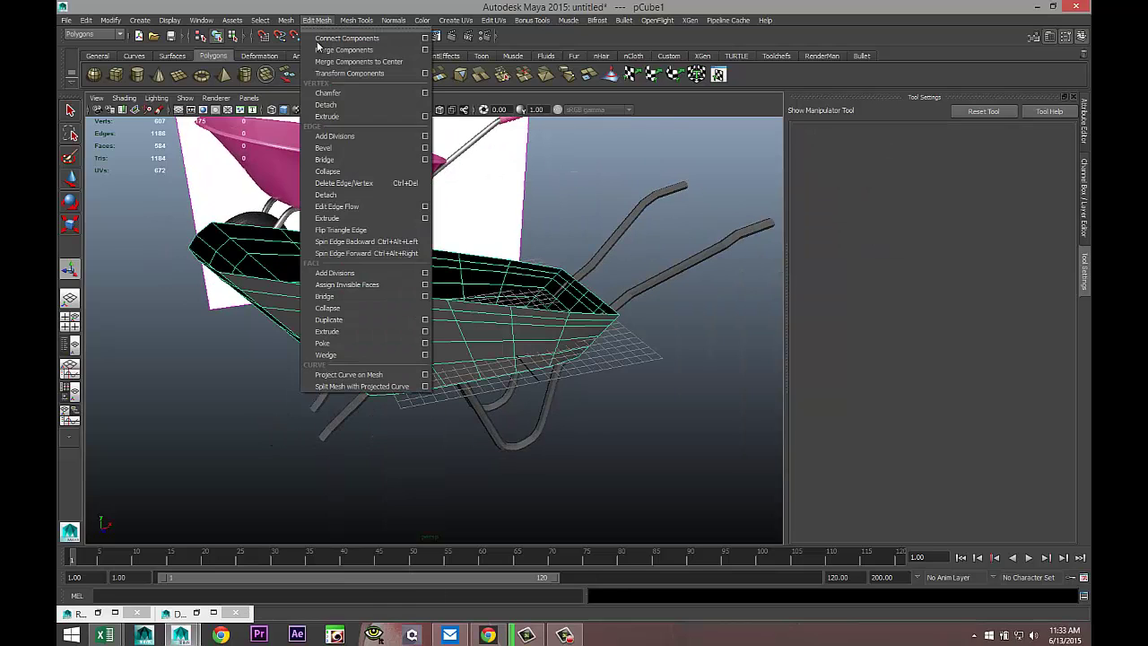
click(352, 330)
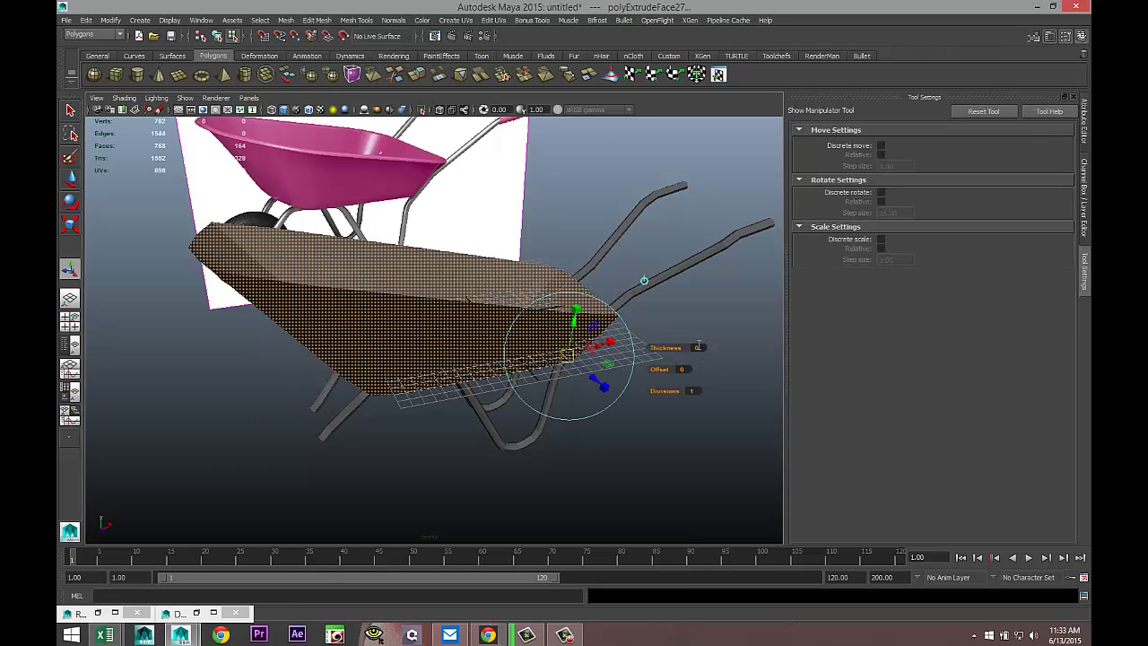
key(Return)
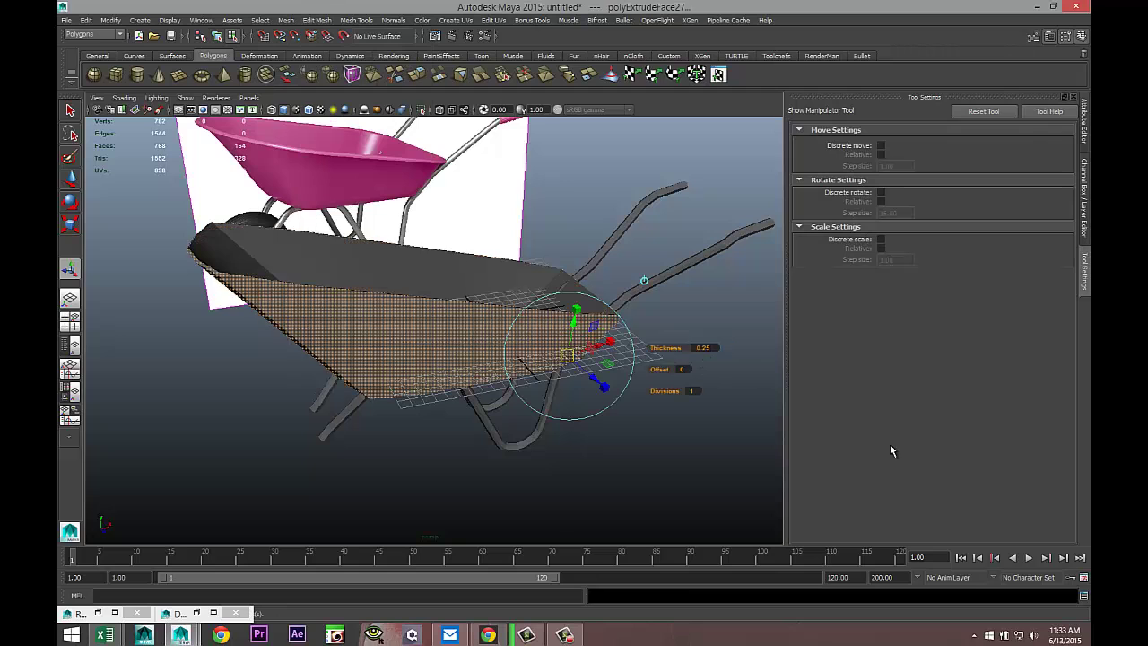
- Return the thickened tray to object mode and display it with smooth preview
click(653, 465)
alt+drag(463, 477, 413, 413)
right_drag(381, 359, 415, 419)
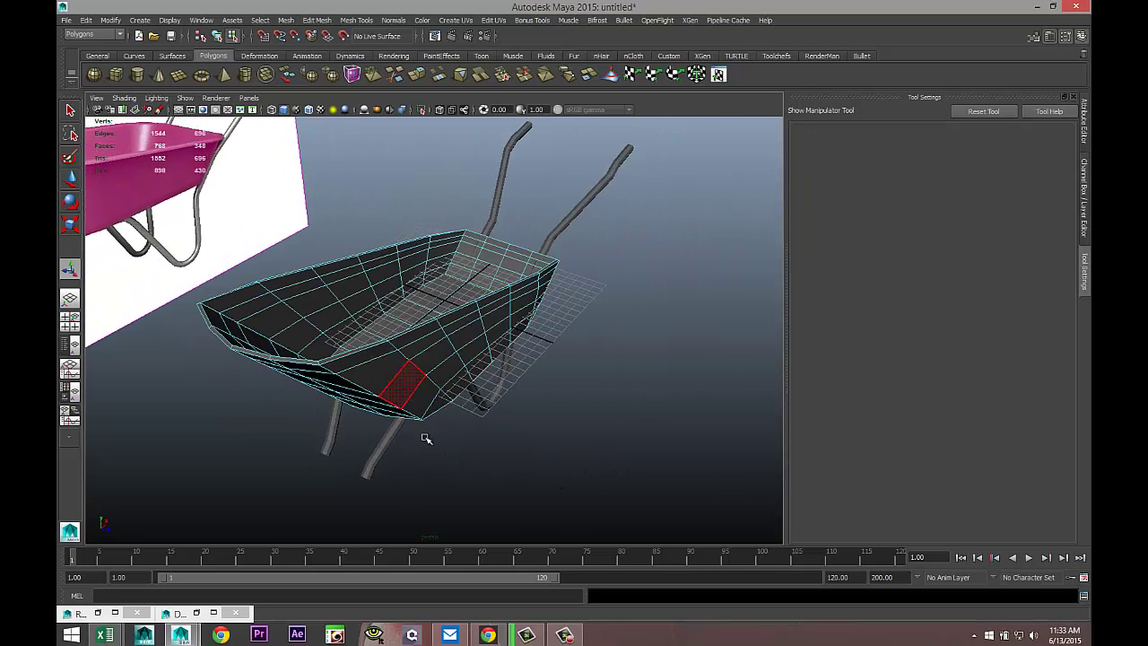
right_drag(390, 362, 416, 346)
key(F8)
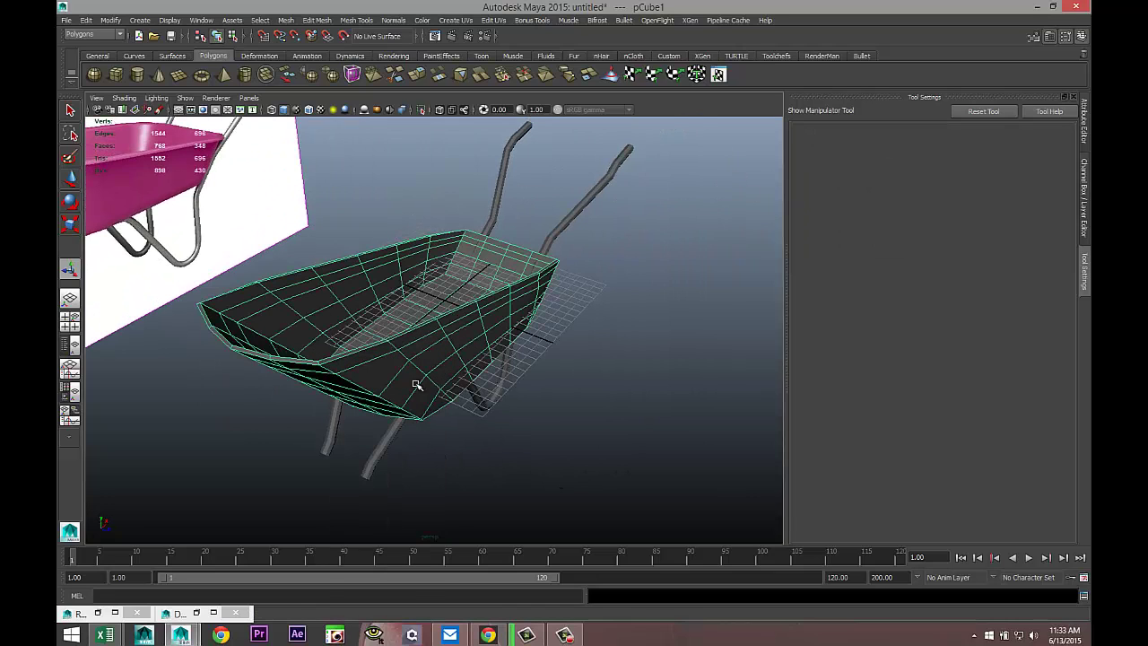
key(3)
click(575, 437)
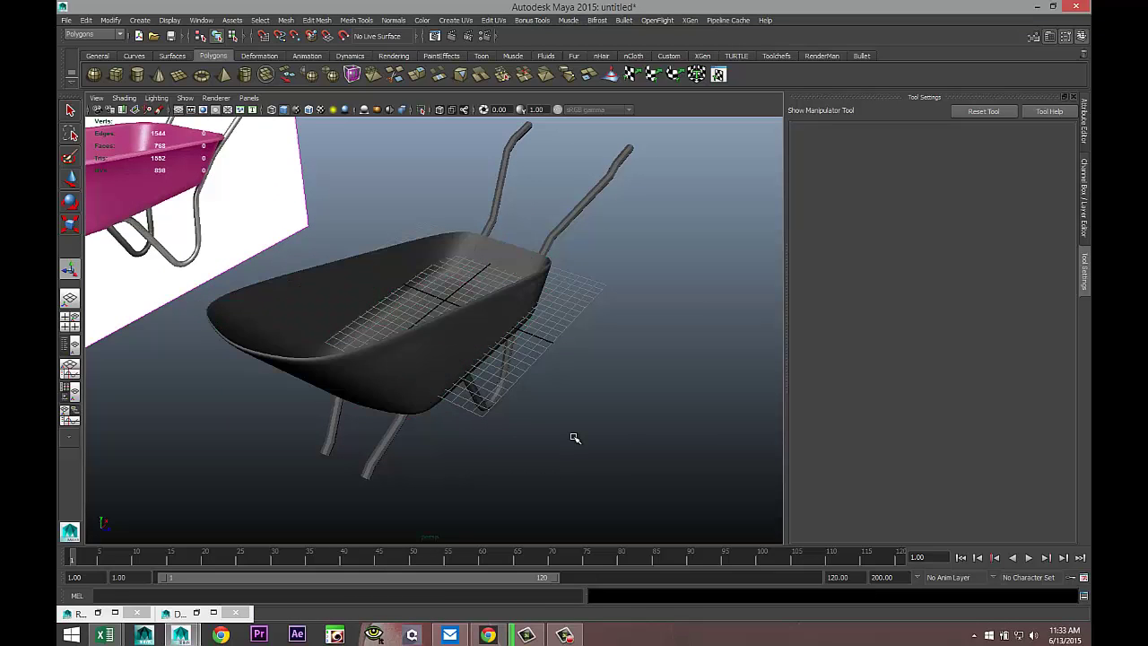
- Select the loop of outer faces just below the tray's rim and extrude it outward with a thickness of 0.2
scroll(574, 437, up, 3)
alt+drag(571, 441, 530, 430)
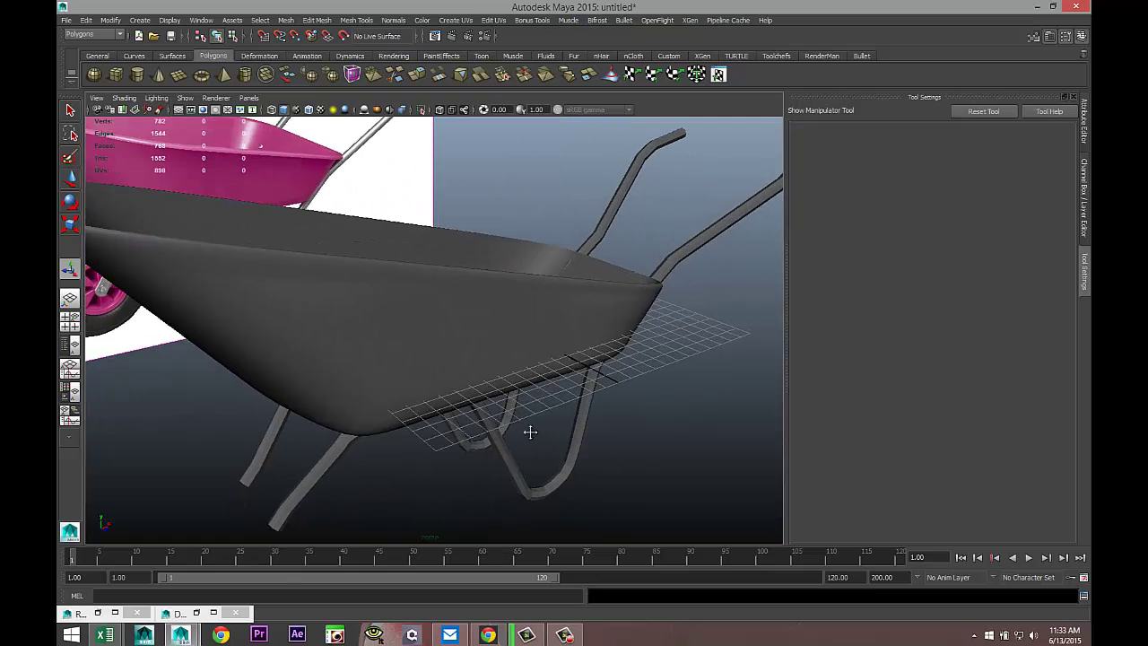
alt+middle_drag(530, 431, 578, 461)
click(447, 333)
right_drag(426, 325, 425, 353)
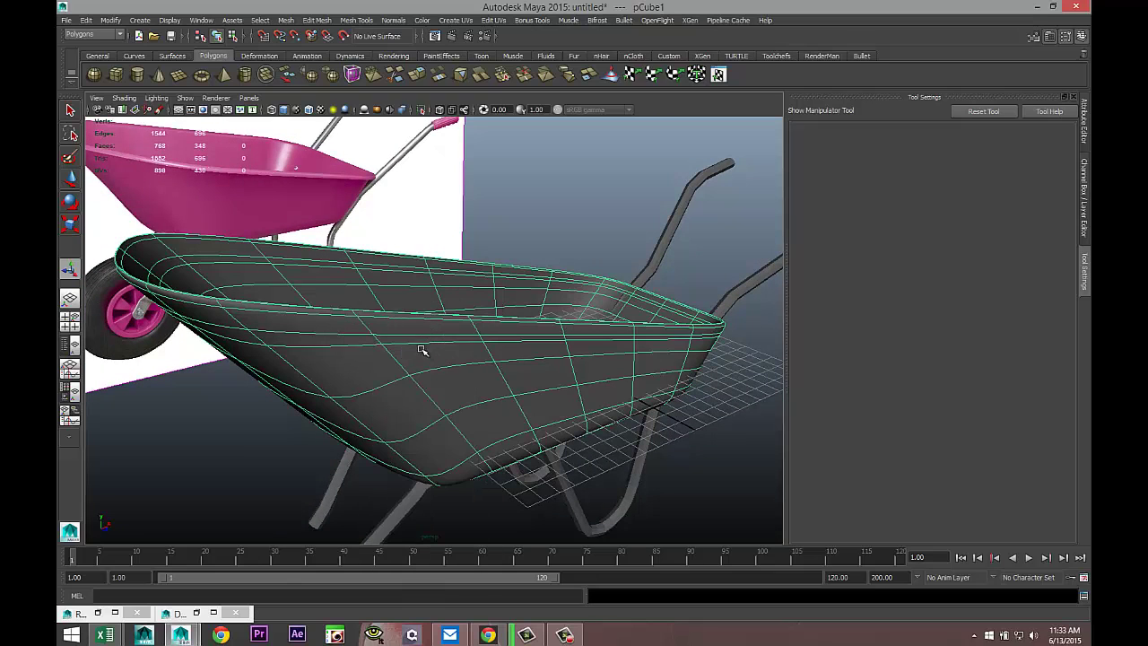
drag(379, 325, 341, 325)
double_click(341, 325)
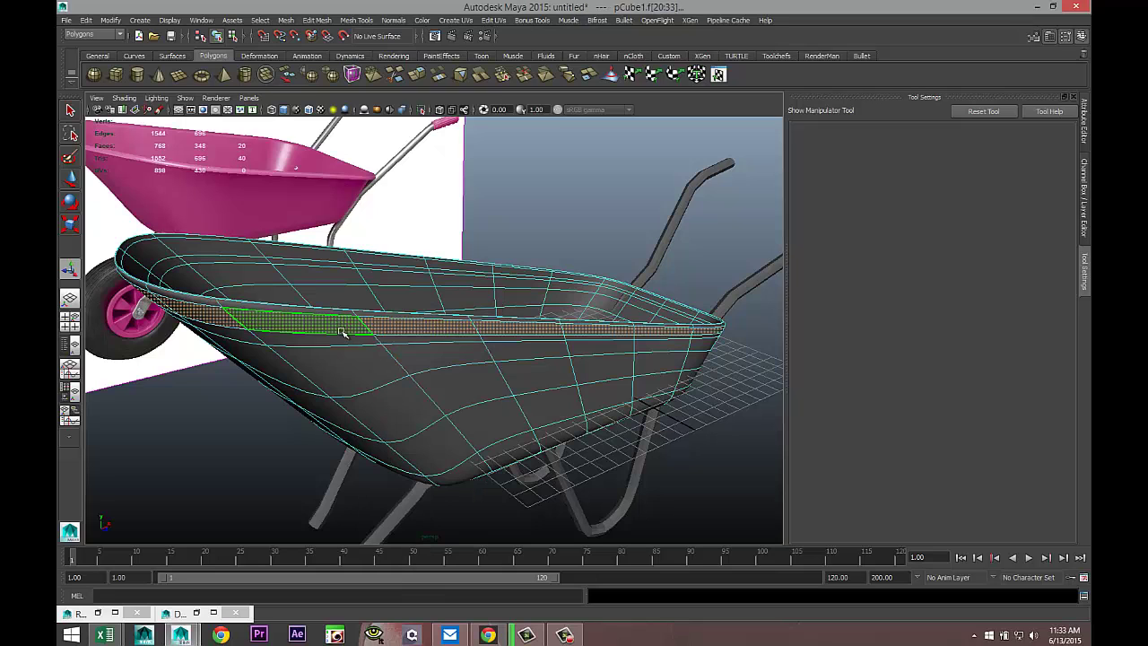
click(358, 19)
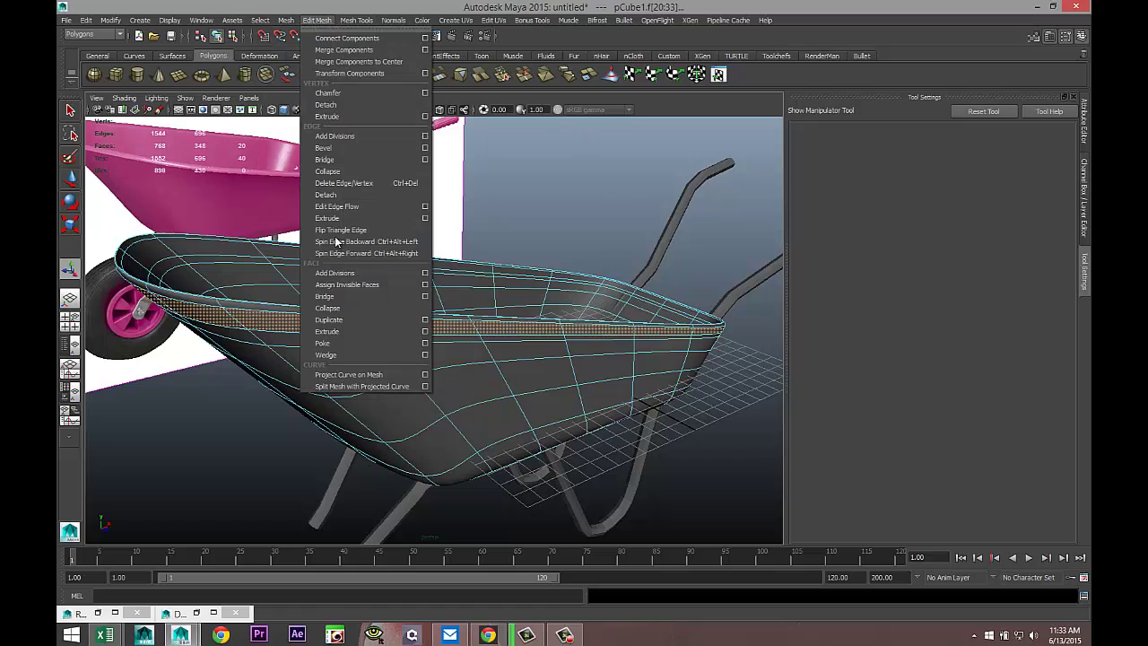
click(376, 342)
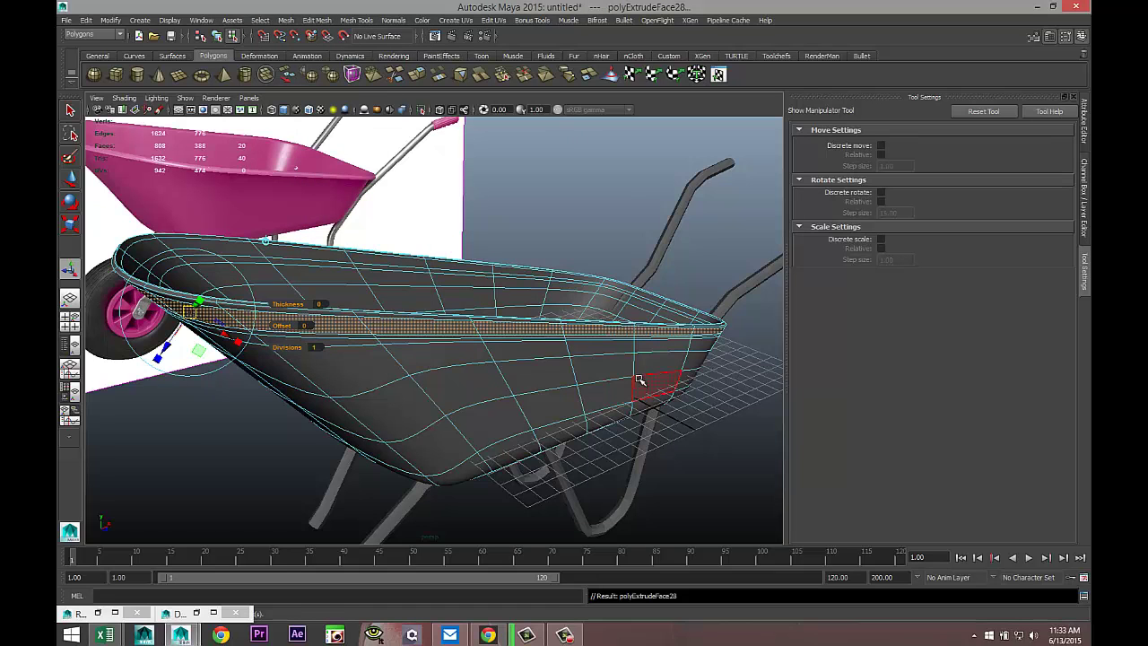
click(323, 304)
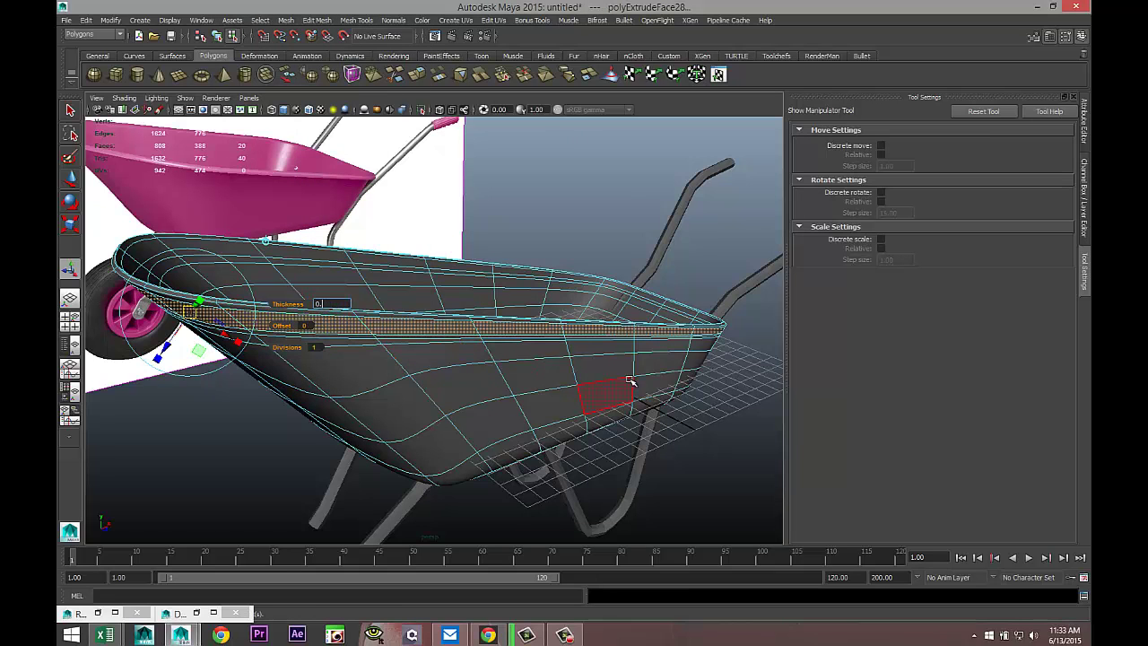
key(Return)
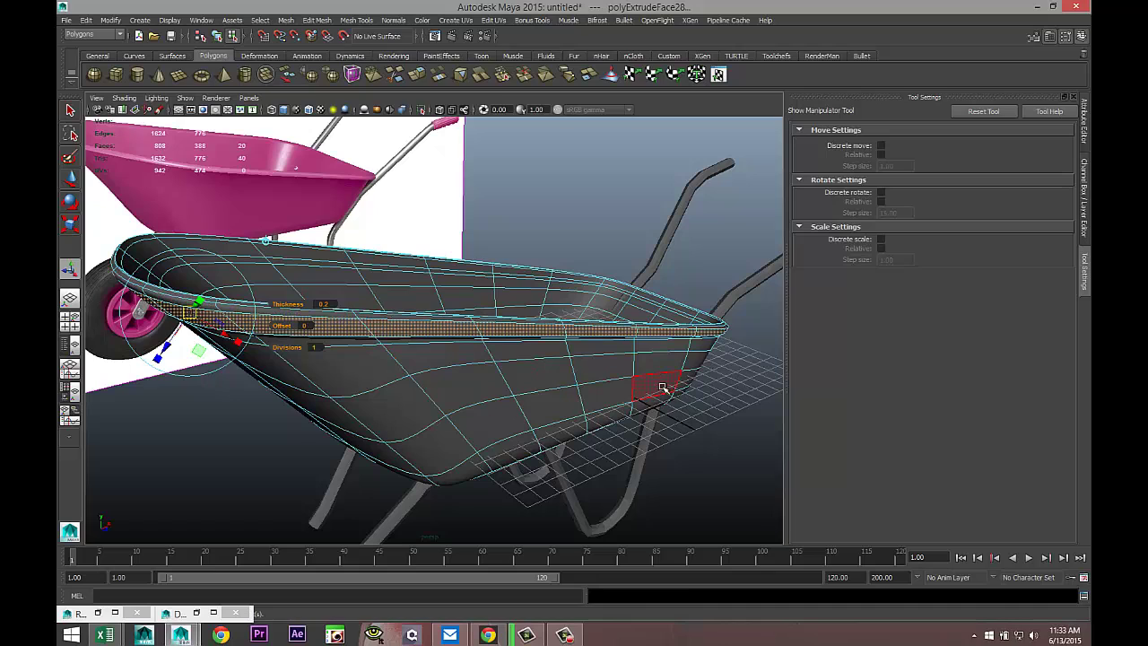
click(658, 463)
- Select the tubular frame with its legs and handles and display it with smooth preview
alt+drag(658, 464, 416, 483)
alt+drag(622, 455, 529, 484)
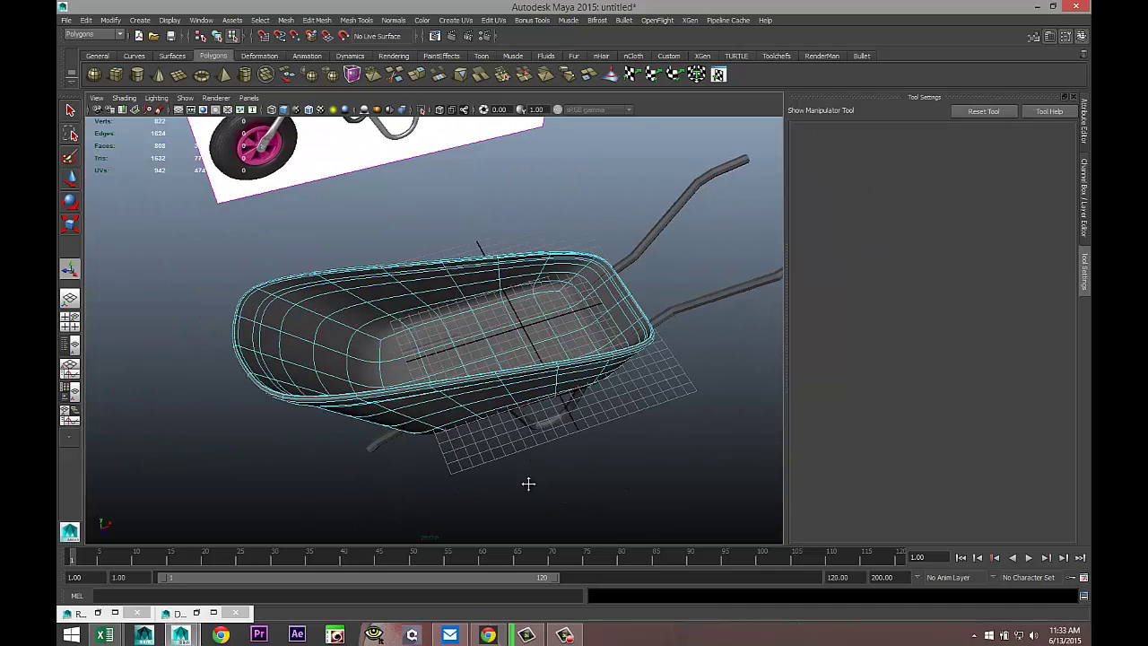
alt+middle_drag(530, 484, 584, 512)
scroll(580, 507, up, 3)
alt+drag(479, 493, 512, 458)
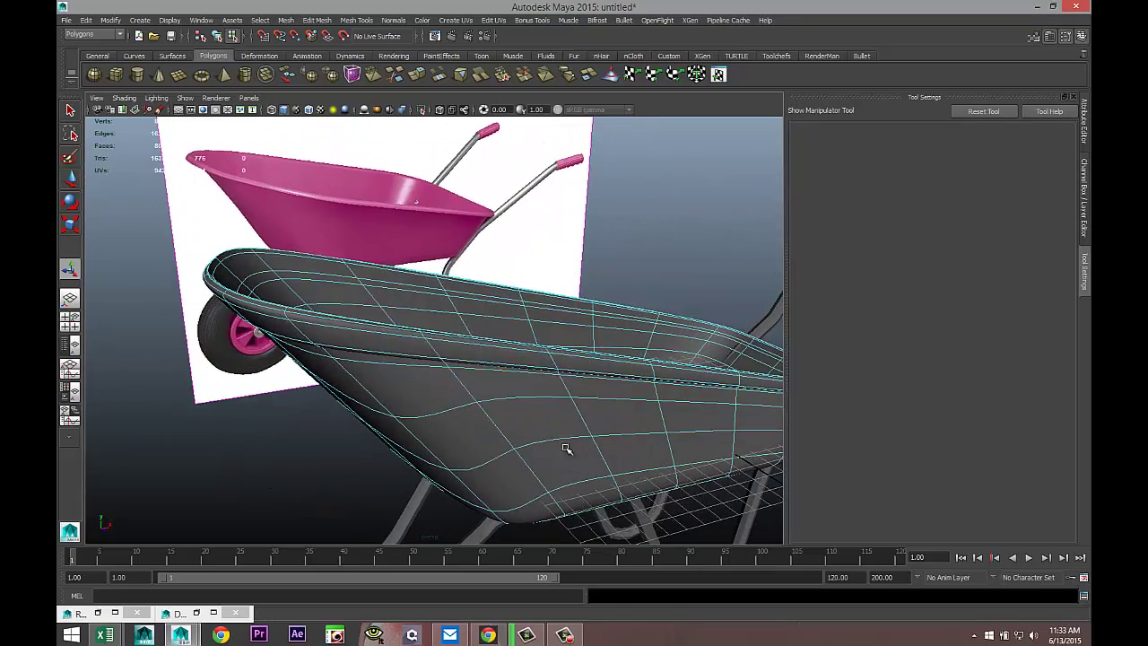
alt+middle_drag(435, 425, 339, 371)
alt+drag(338, 369, 384, 435)
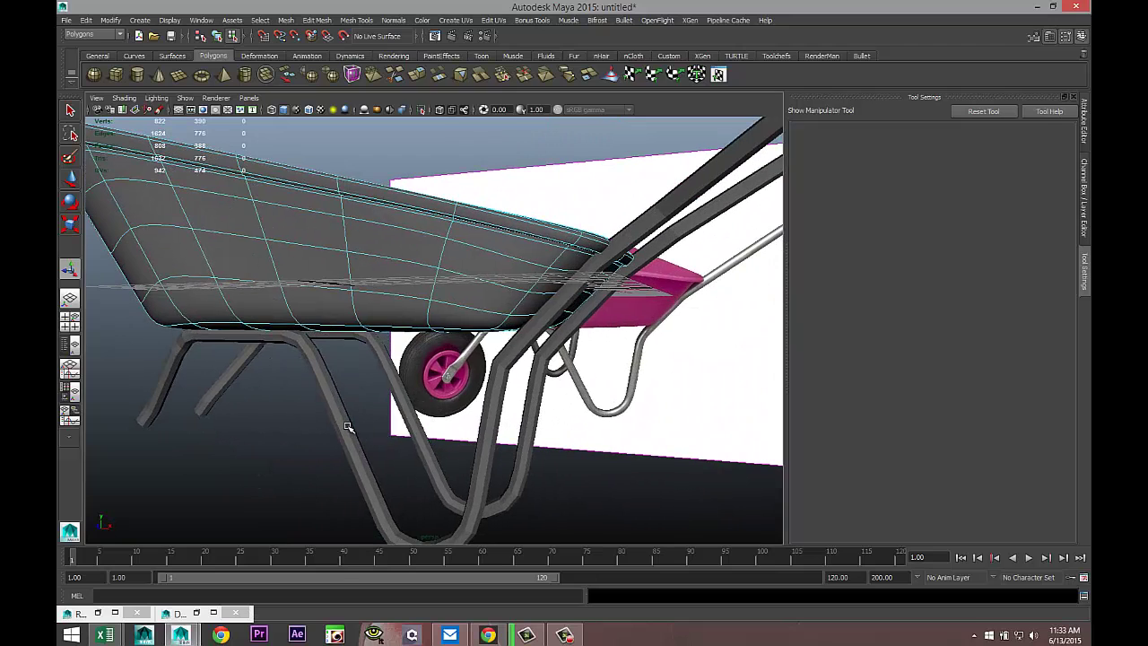
click(348, 426)
right_drag(414, 420, 441, 353)
click(402, 391)
key(3)
click(636, 499)
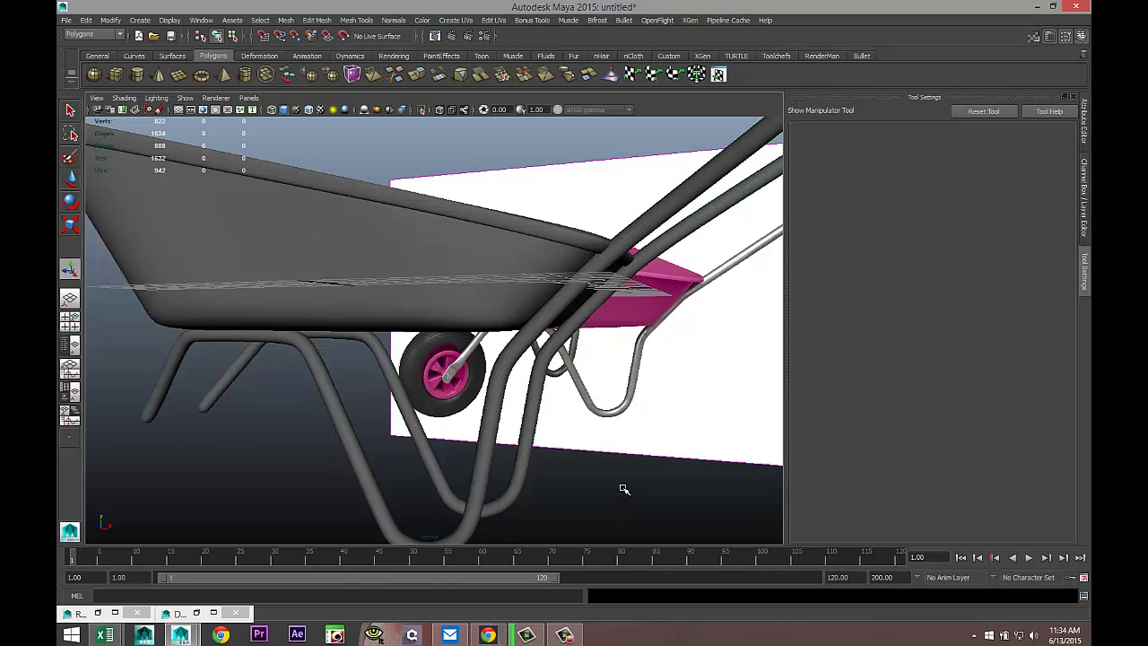
- Select the tubular frame beneath the tray and turn off its smooth preview
scroll(620, 487, down, 3)
alt+drag(628, 486, 591, 503)
alt+drag(572, 459, 589, 413)
click(620, 298)
key(1)
scroll(557, 429, up, 3)
alt+drag(387, 434, 331, 450)
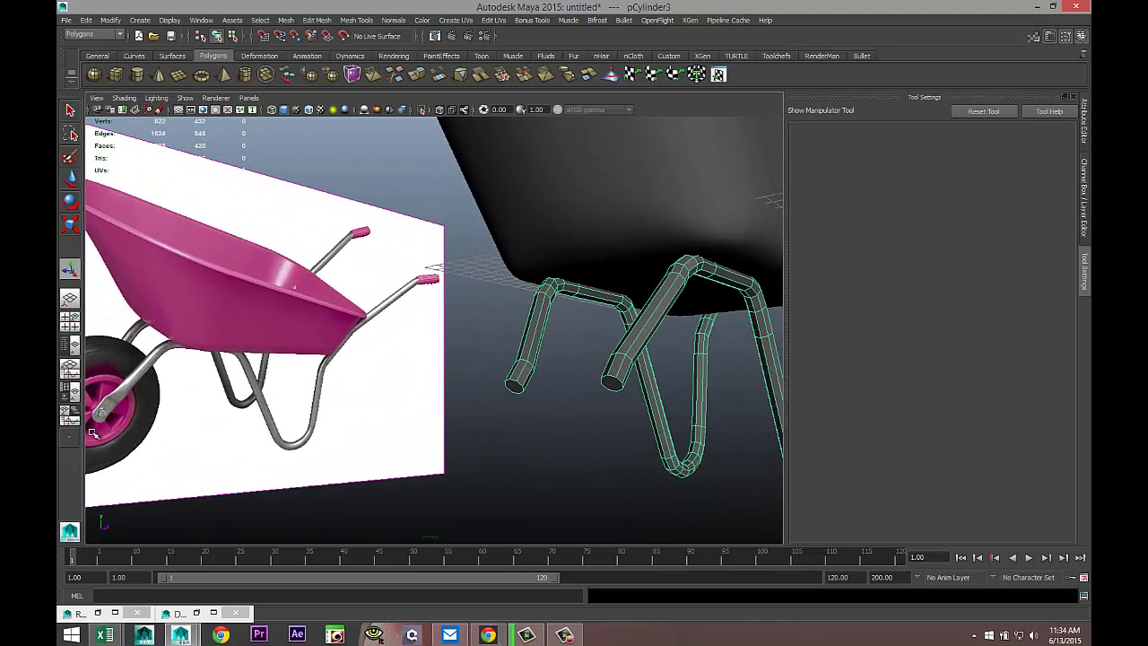
scroll(505, 456, down, 3)
scroll(504, 456, up, 3)
alt+drag(502, 453, 404, 453)
scroll(372, 455, up, 3)
right_drag(590, 344, 596, 366)
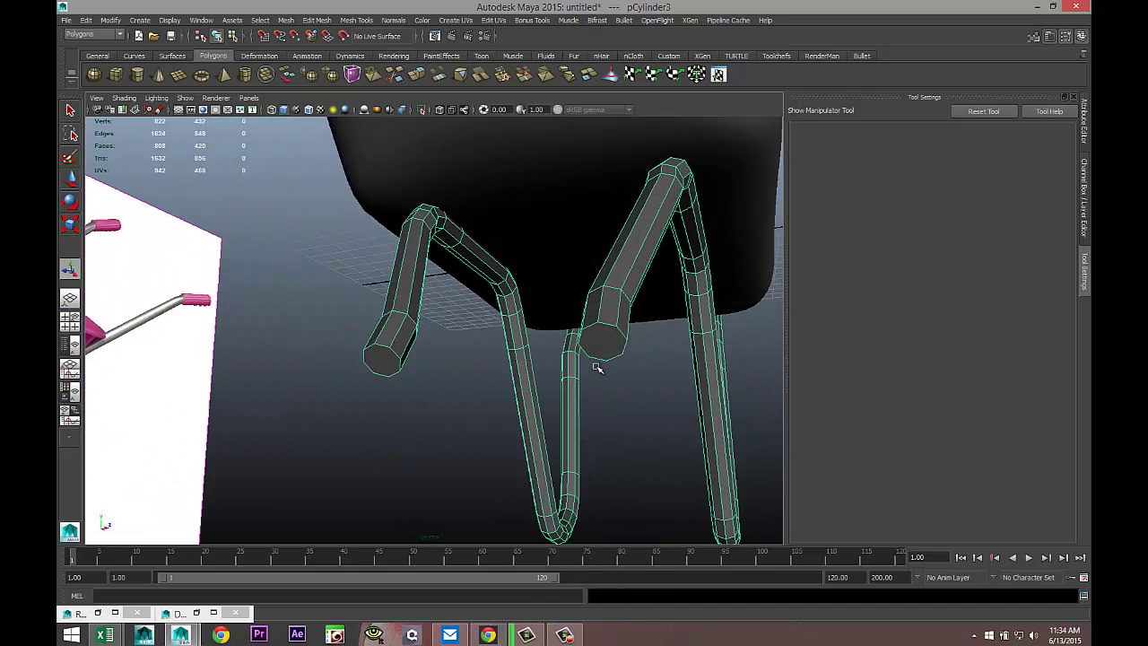
click(597, 349)
shift+click(379, 363)
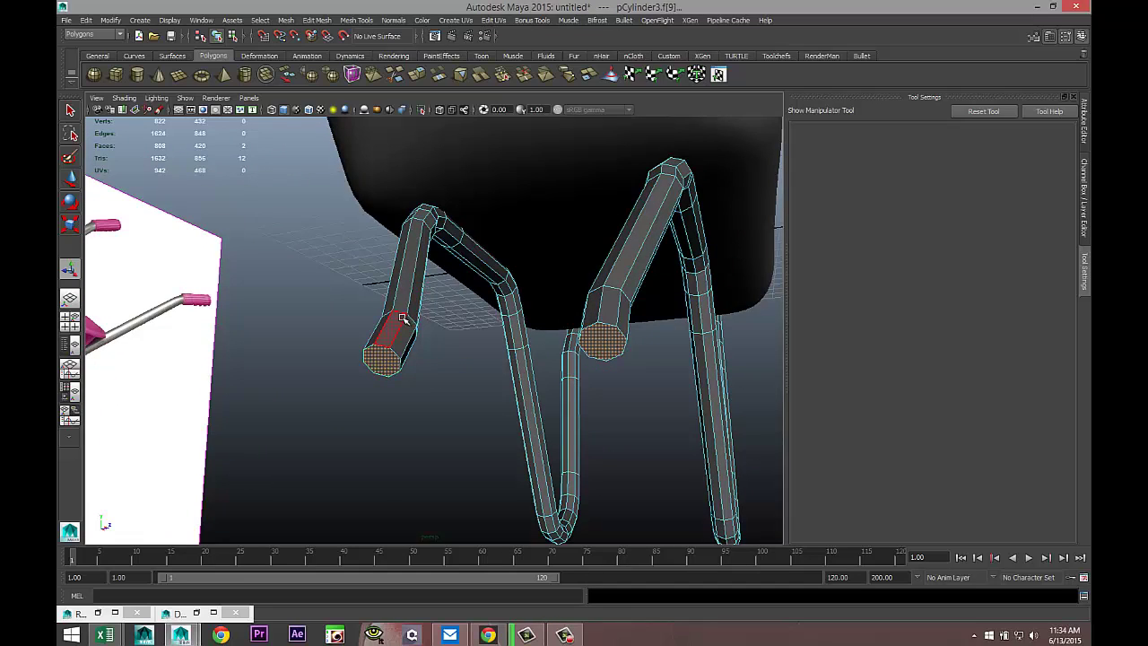
right_drag(402, 319, 448, 303)
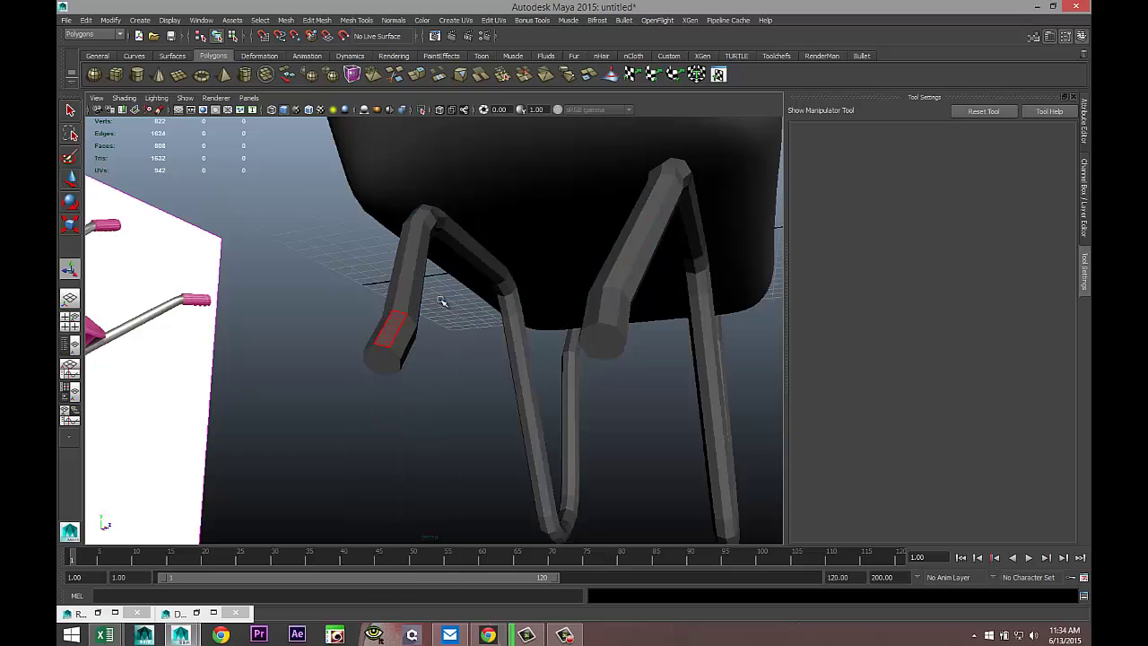
- Extrude the end face of one wheel-side frame tube and scale the new face narrower along one axis
click(608, 346)
right_drag(609, 346, 606, 350)
click(607, 352)
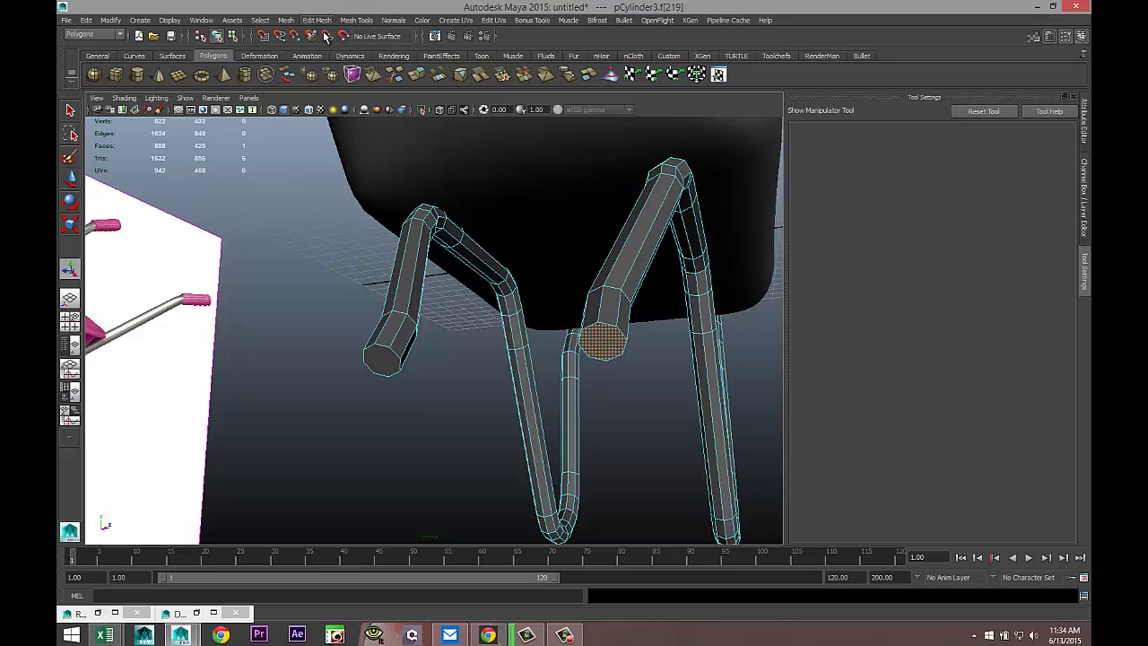
alt+drag(529, 290, 546, 282)
alt+middle_drag(546, 281, 525, 294)
alt+drag(526, 294, 467, 357)
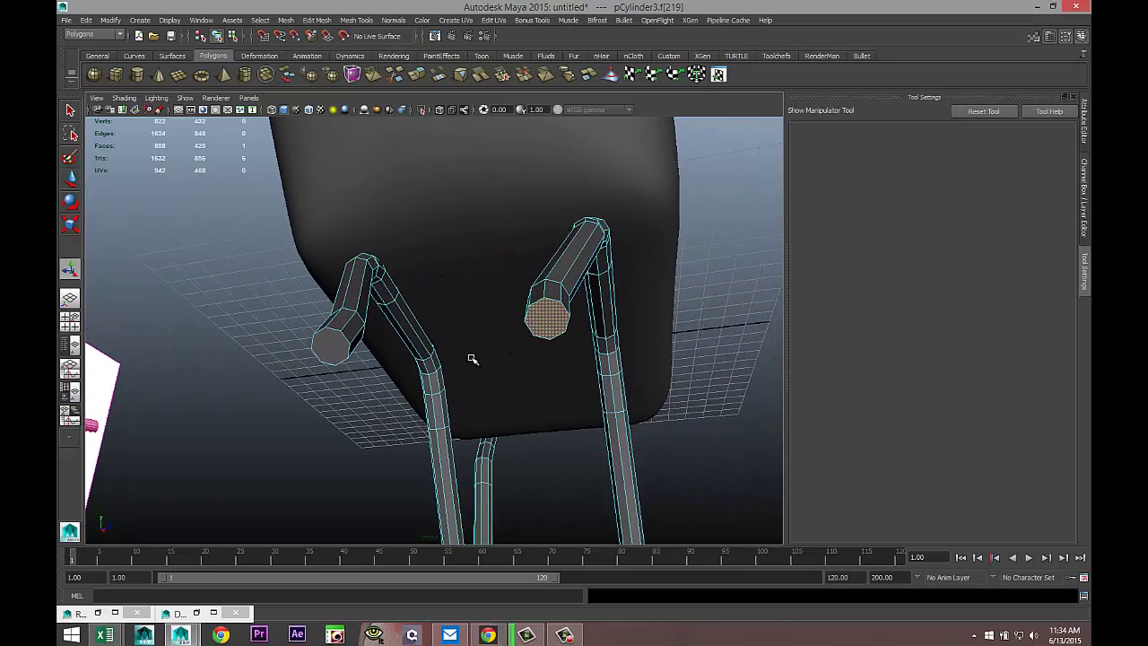
click(319, 21)
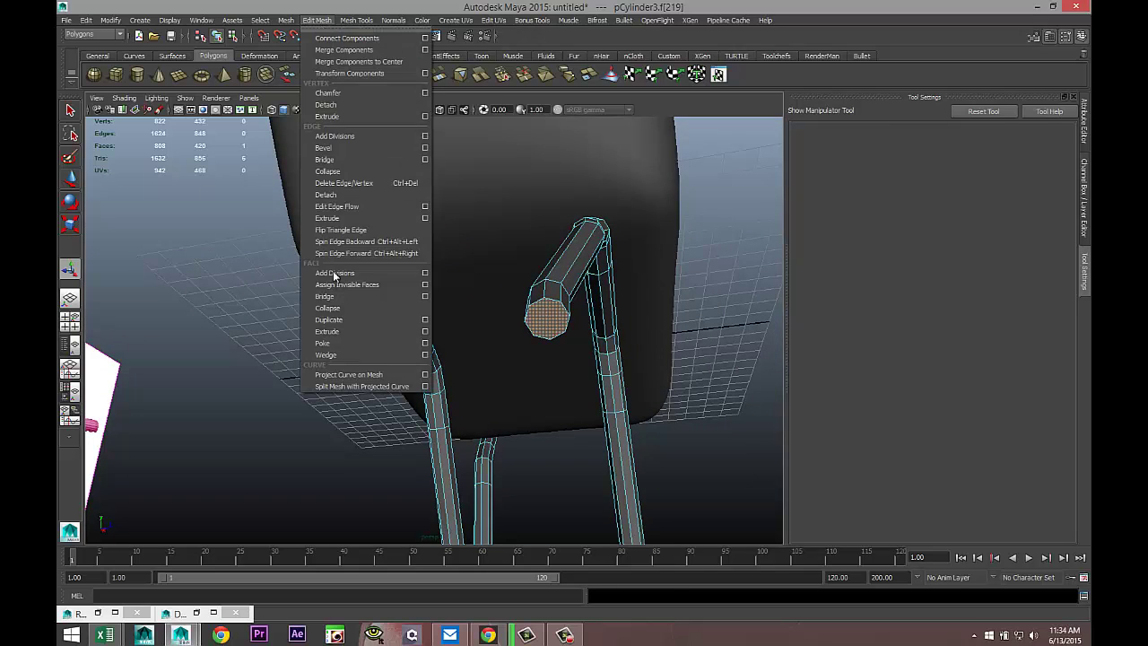
click(342, 330)
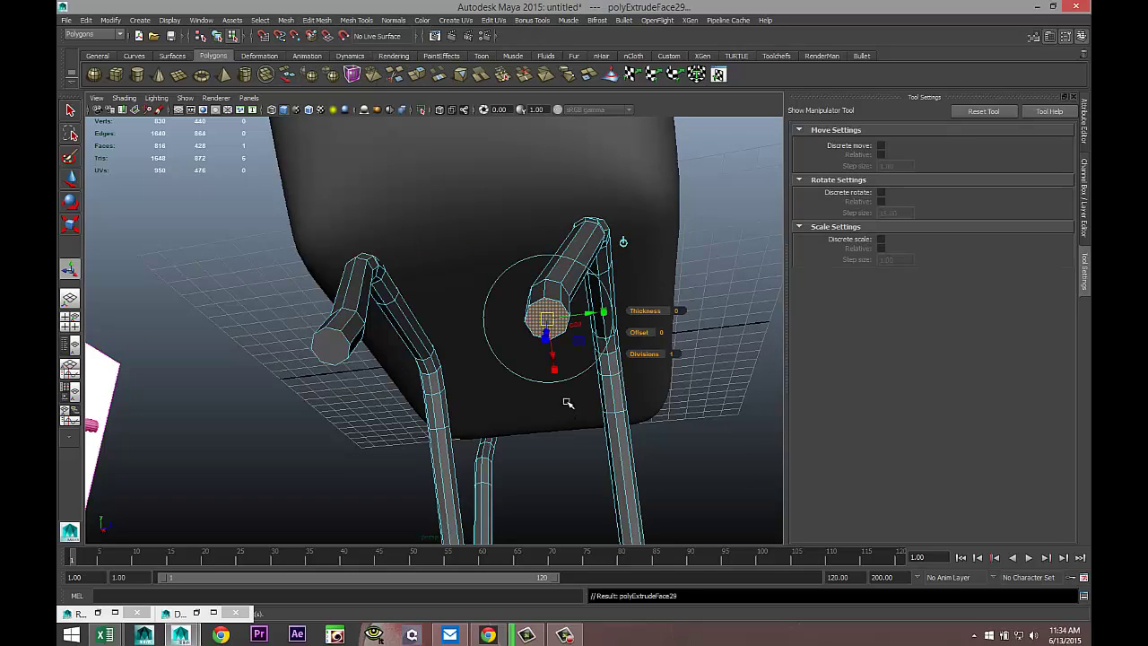
key(r)
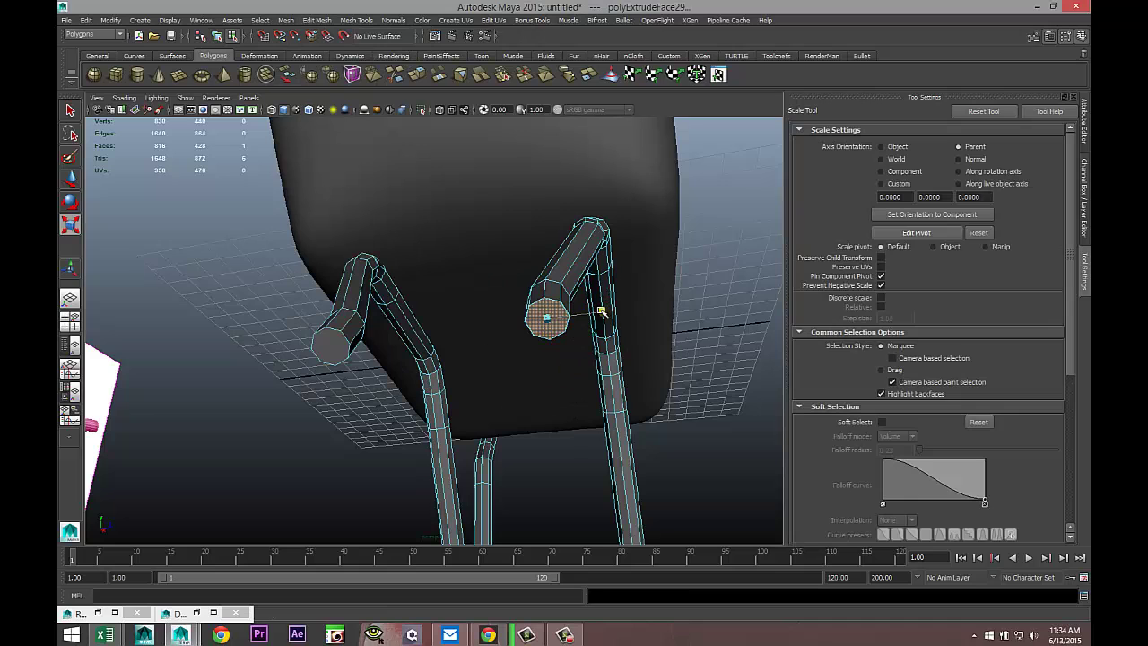
drag(595, 312, 573, 320)
- Extrude the narrowed end face again and move it outward along the tube, using the Parent axis orientation
alt+drag(571, 378, 550, 404)
key(ctrl+e)
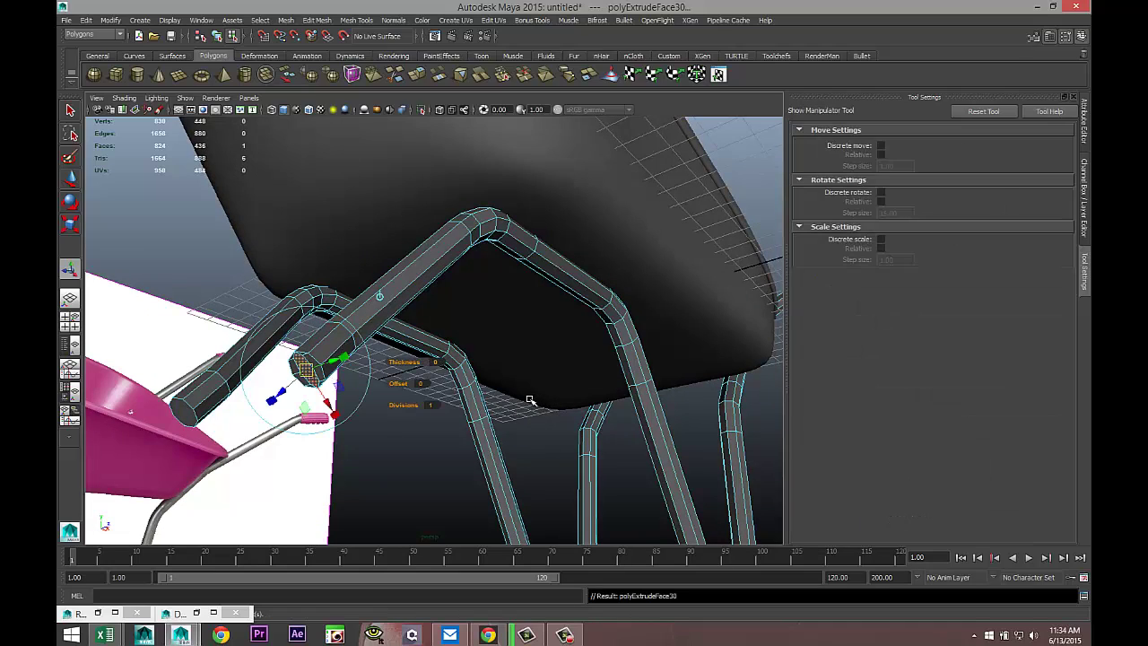
key(w)
alt+drag(417, 402, 505, 407)
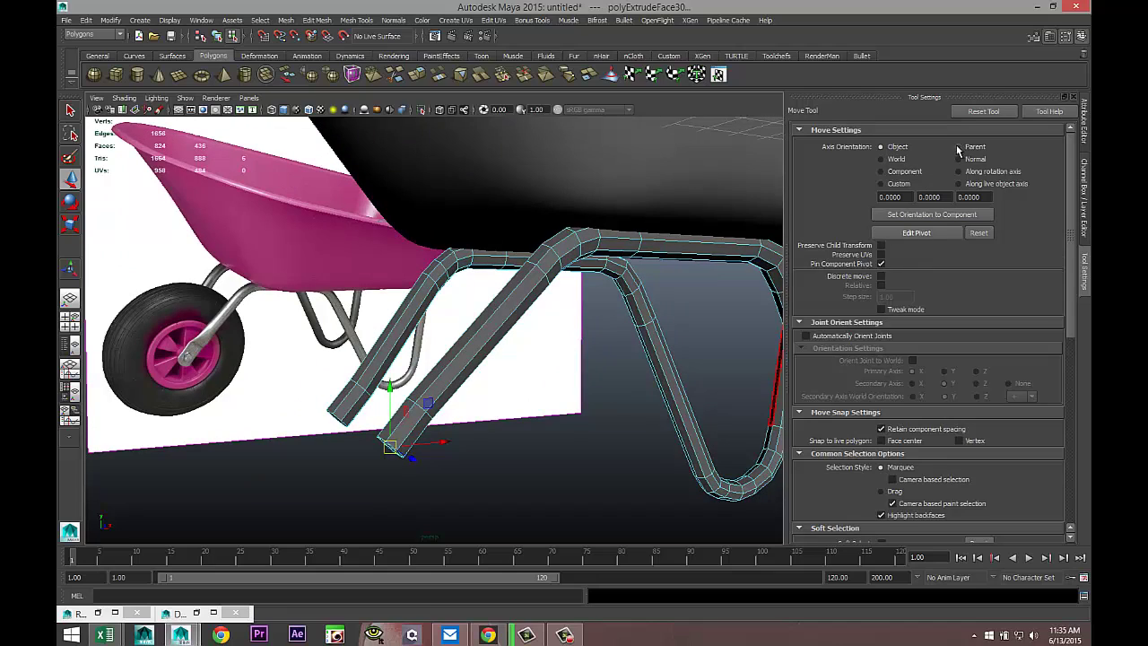
drag(390, 446, 363, 479)
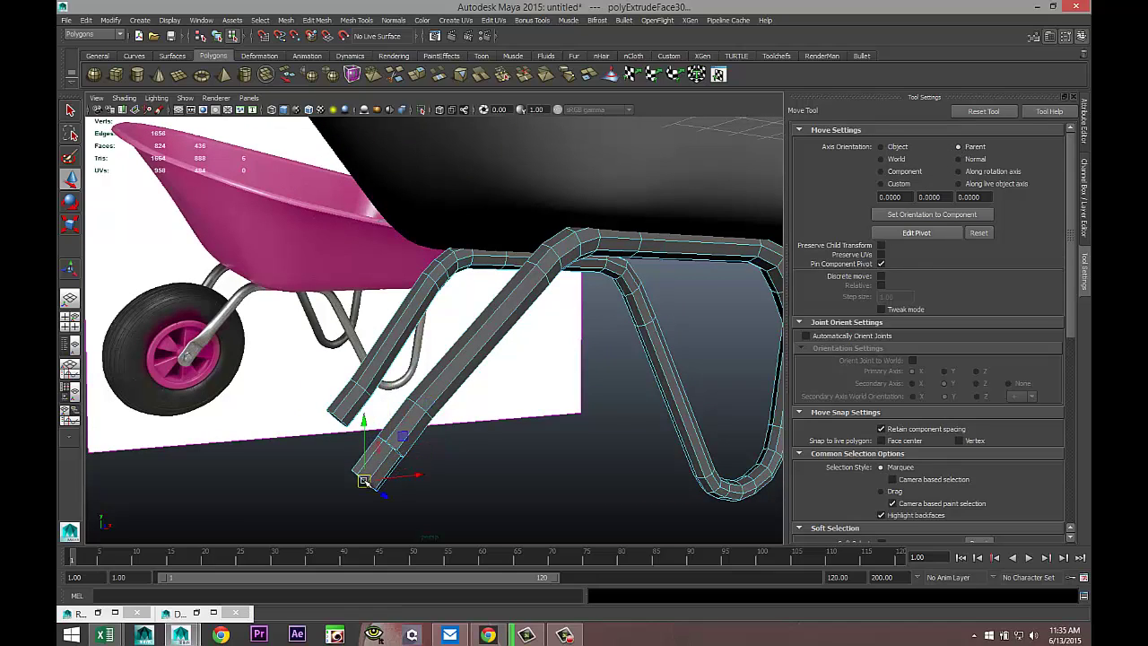
- In the front view, move the extruded end face onto the end of the reference image's wheel bracket
click(70, 319)
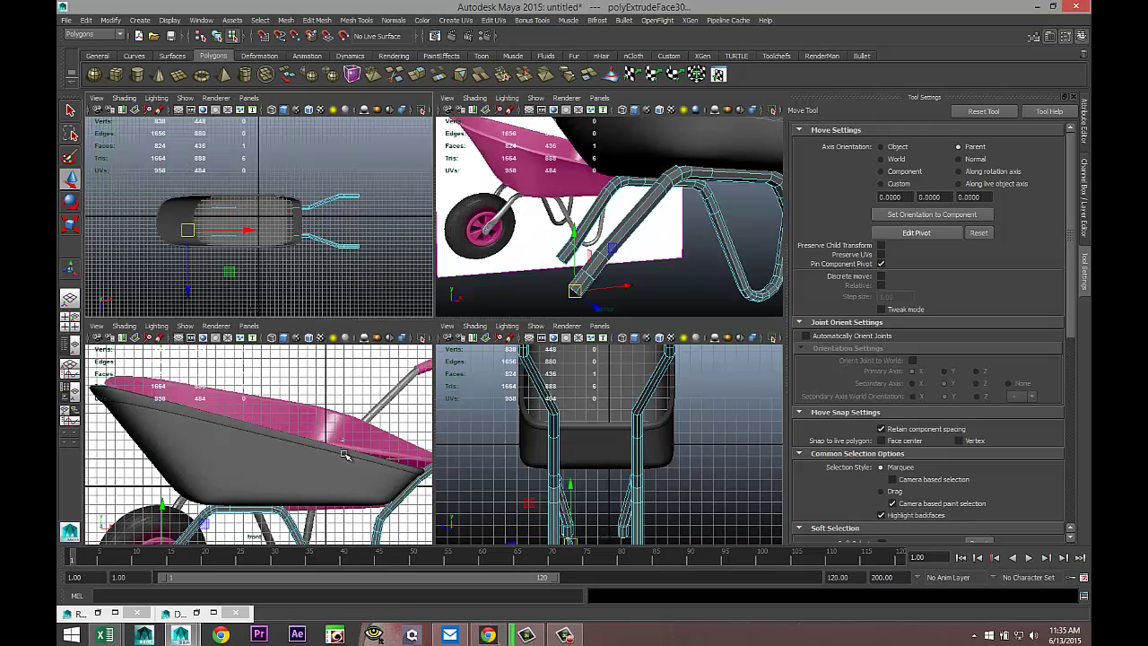
key(space)
key(f)
scroll(367, 453, down, 5)
scroll(367, 453, up, 4)
drag(437, 332, 371, 408)
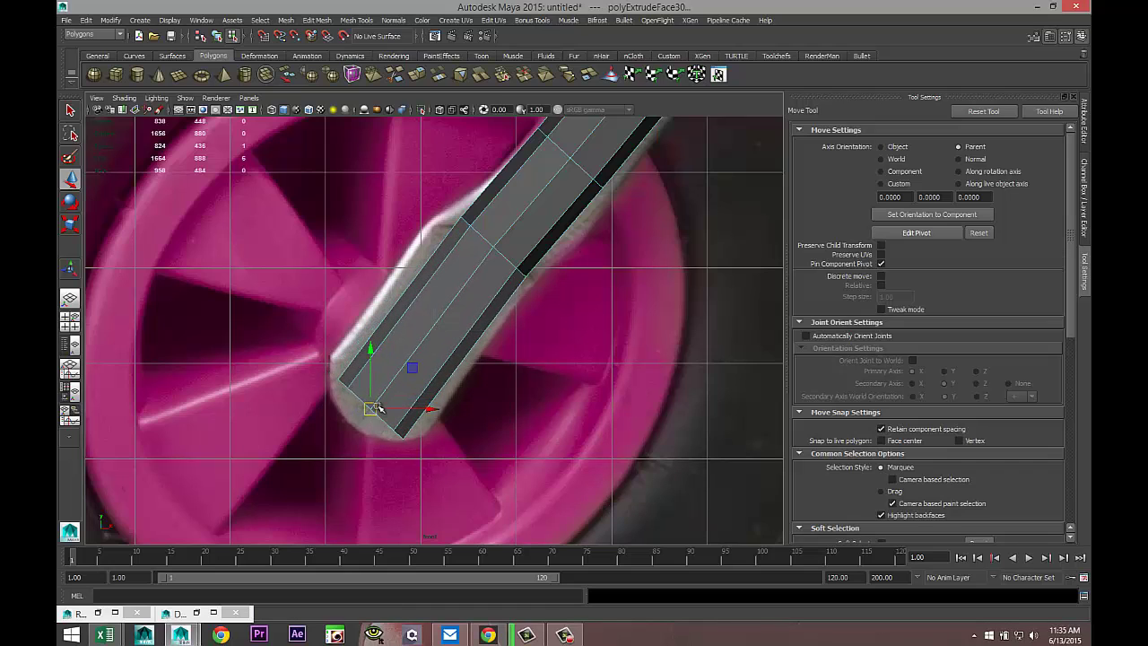
- Move the middle vertices of the tube's end outward to follow the rounded tip of the reference bracket
right_drag(372, 408, 318, 356)
drag(354, 394, 390, 455)
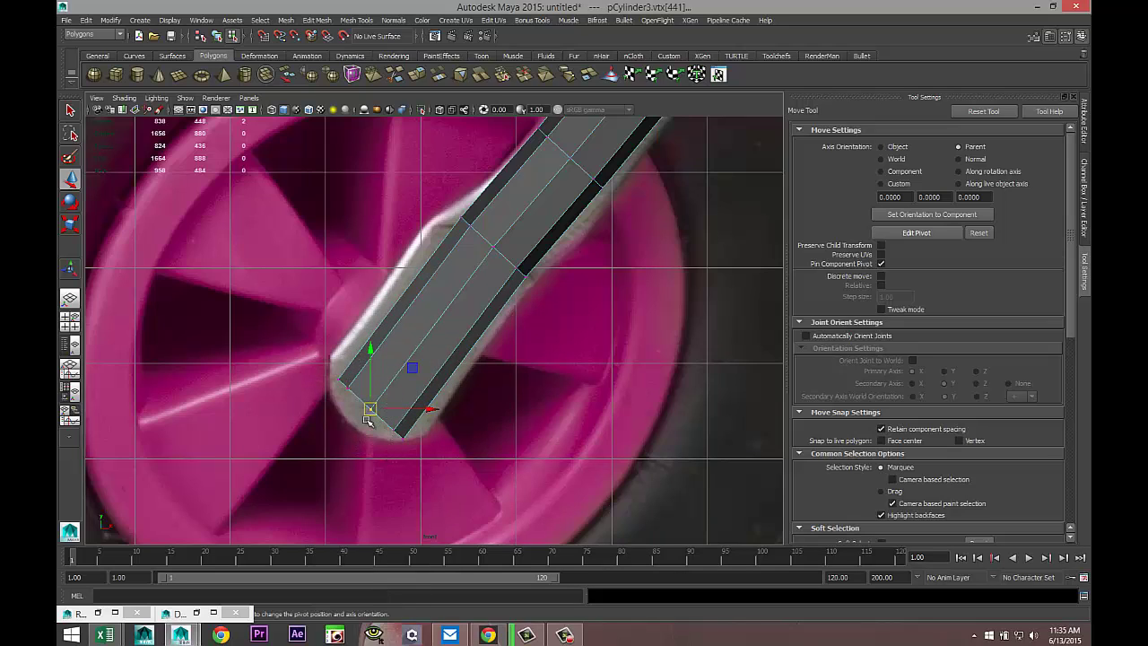
drag(370, 408, 353, 427)
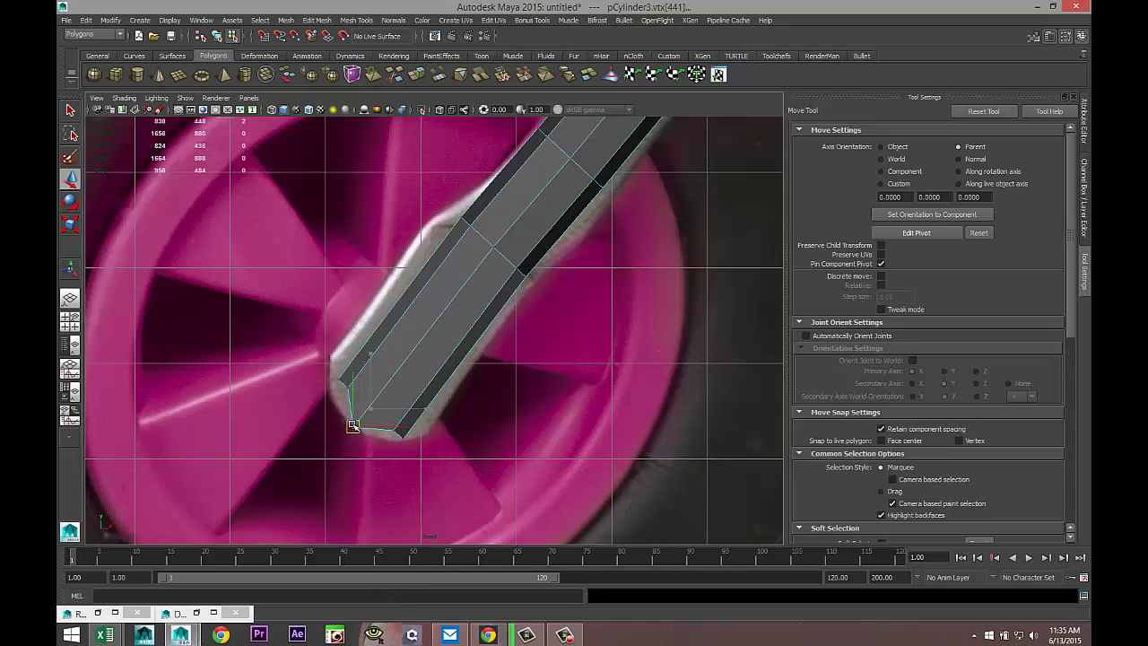
click(389, 438)
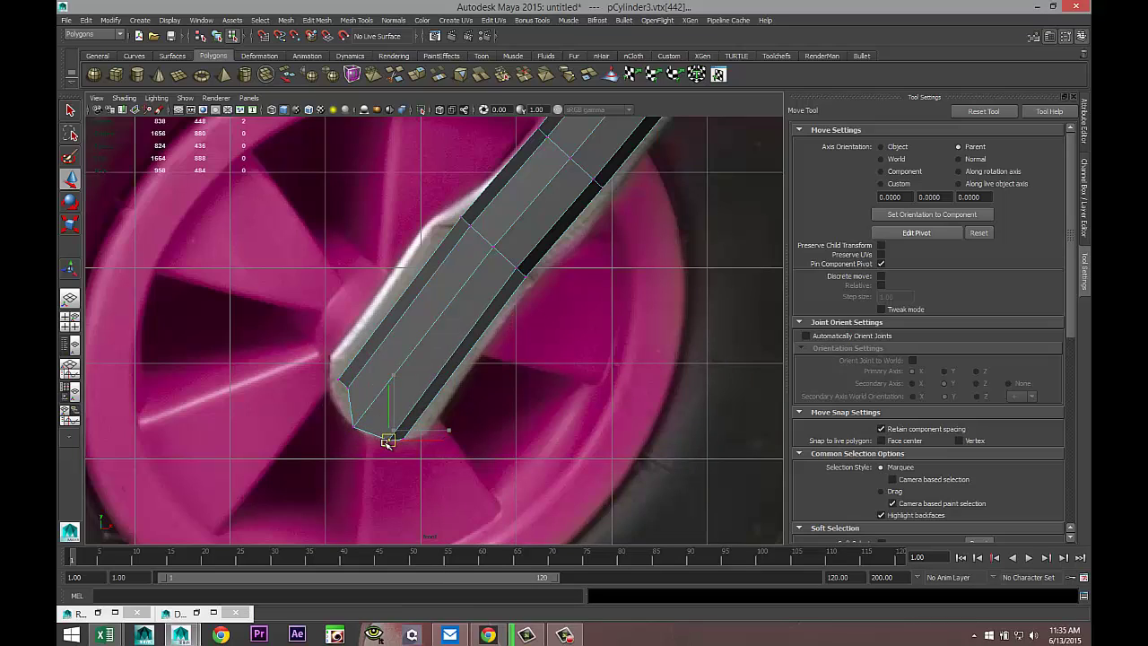
- Position the remaining side and corner vertices of the tube's end on the outline of the reference bracket's tip
click(348, 388)
mouse_move(348, 388)
mouse_down()
mouse_move(333, 397)
mouse_move(342, 388)
mouse_up()
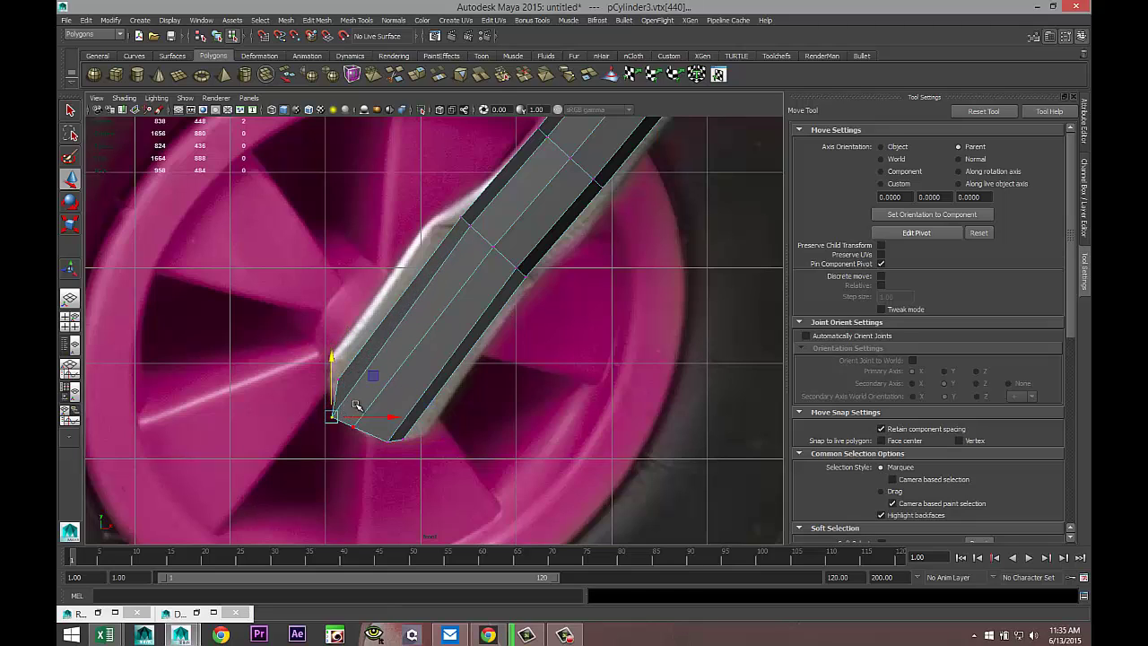
key(ctrl+z)
drag(331, 370, 341, 384)
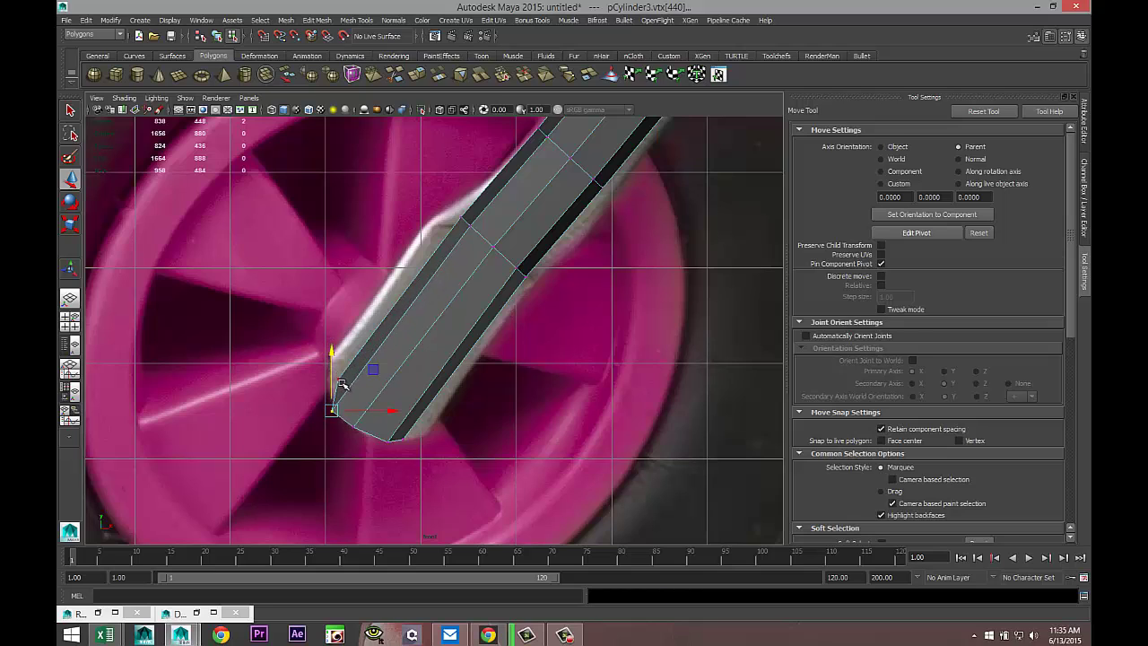
key(ctrl+z)
click(306, 336)
click(340, 379)
drag(333, 380, 332, 356)
click(401, 436)
drag(401, 436, 422, 437)
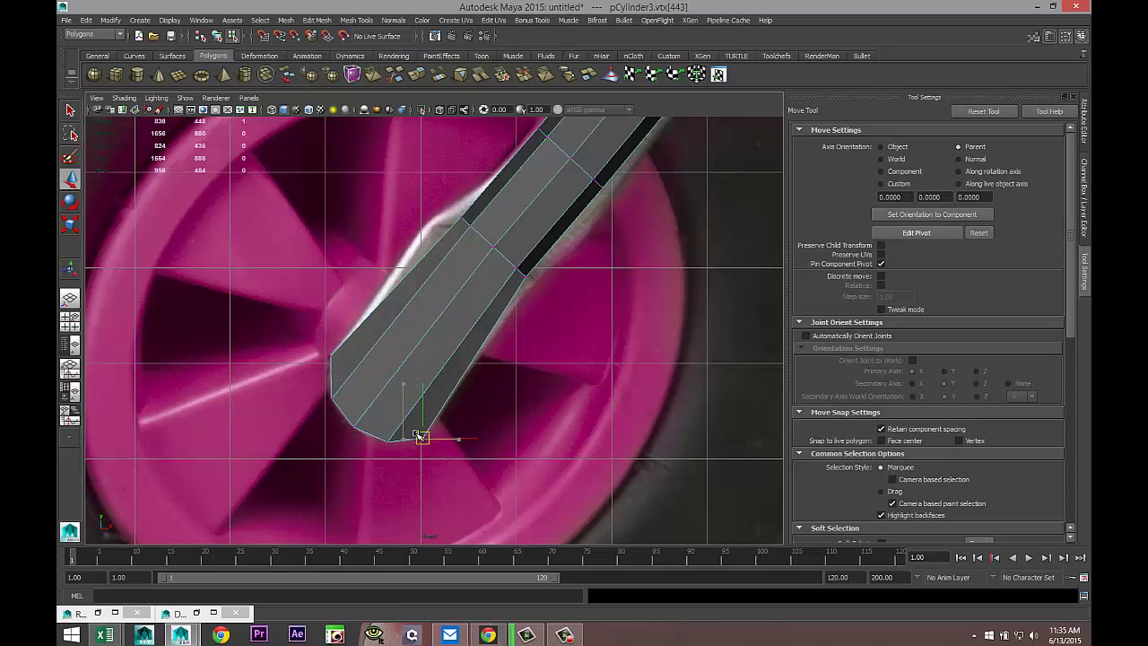
- Widen the upper end of the bracket section by moving its side vertices to the reference outline, and return to the perspective view
click(526, 275)
drag(525, 274, 529, 285)
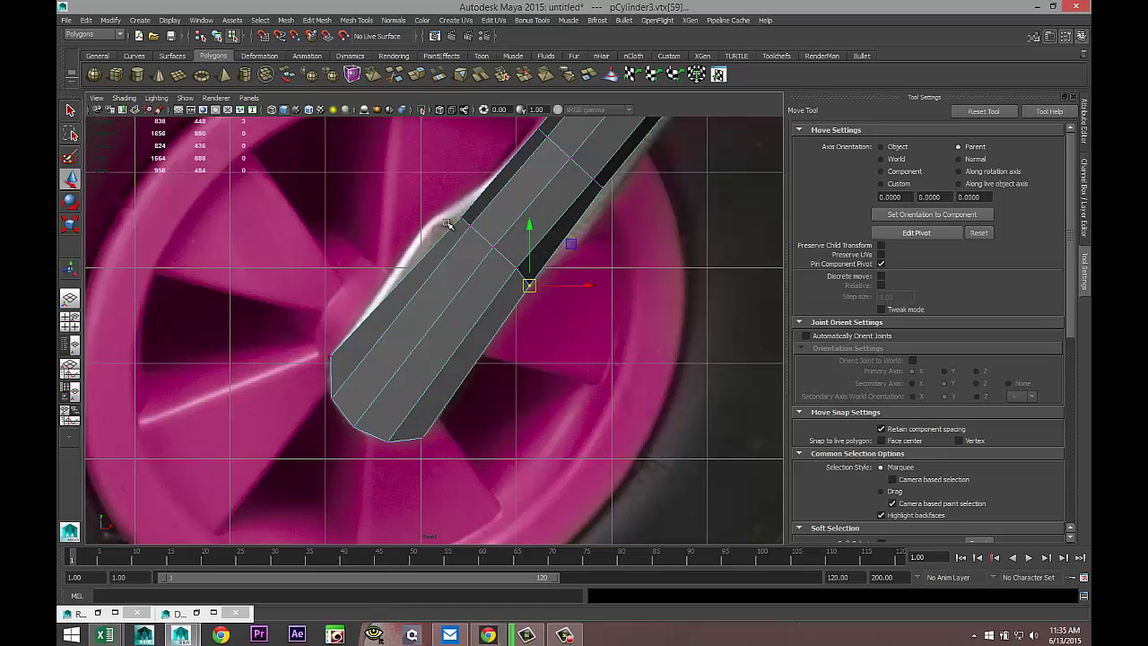
click(459, 219)
drag(459, 219, 423, 226)
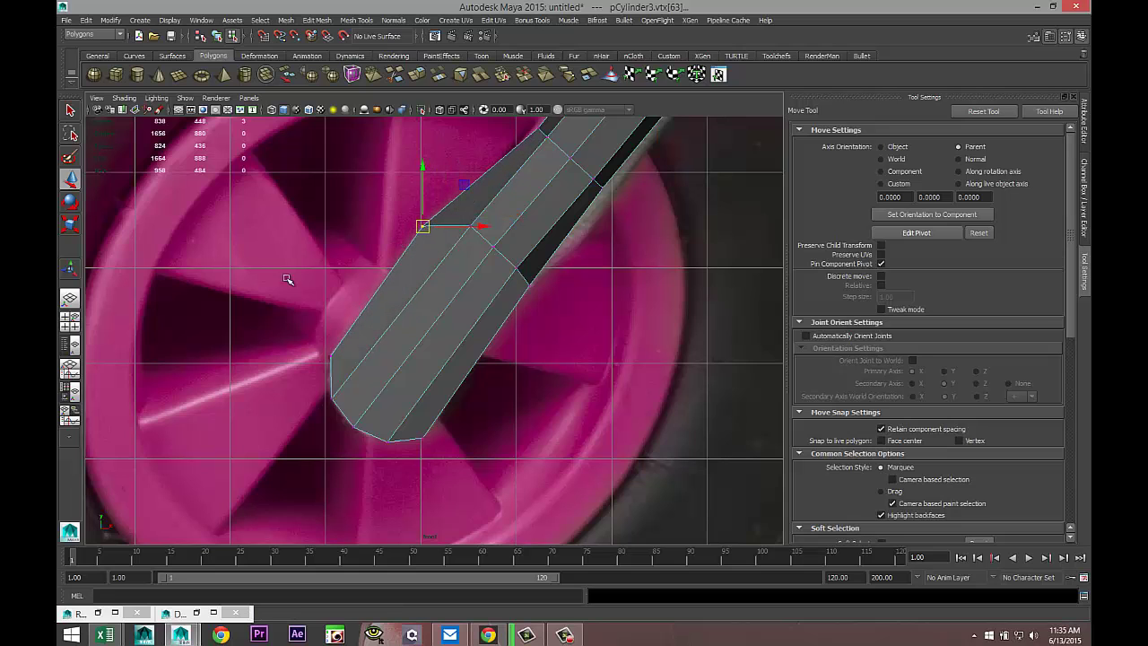
click(73, 327)
key(space)
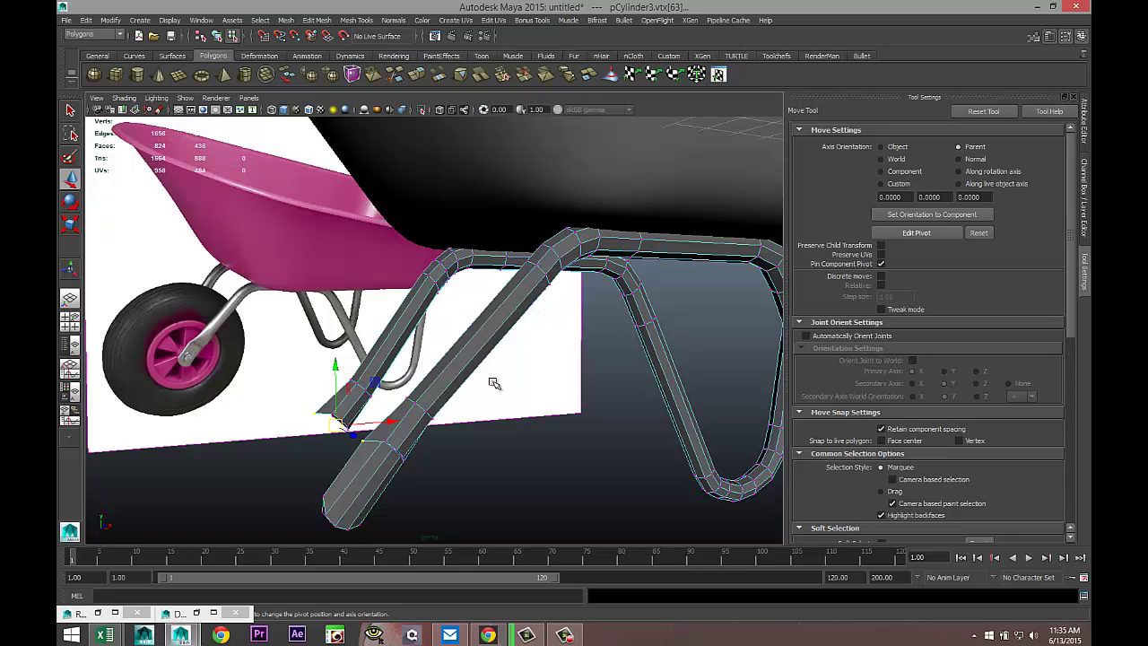
alt+drag(421, 409, 472, 409)
alt+middle_drag(475, 410, 410, 334)
scroll(429, 365, down, 3)
scroll(425, 376, up, 3)
alt+drag(425, 376, 438, 388)
alt+drag(557, 425, 709, 394)
right_drag(709, 394, 707, 385)
click(708, 405)
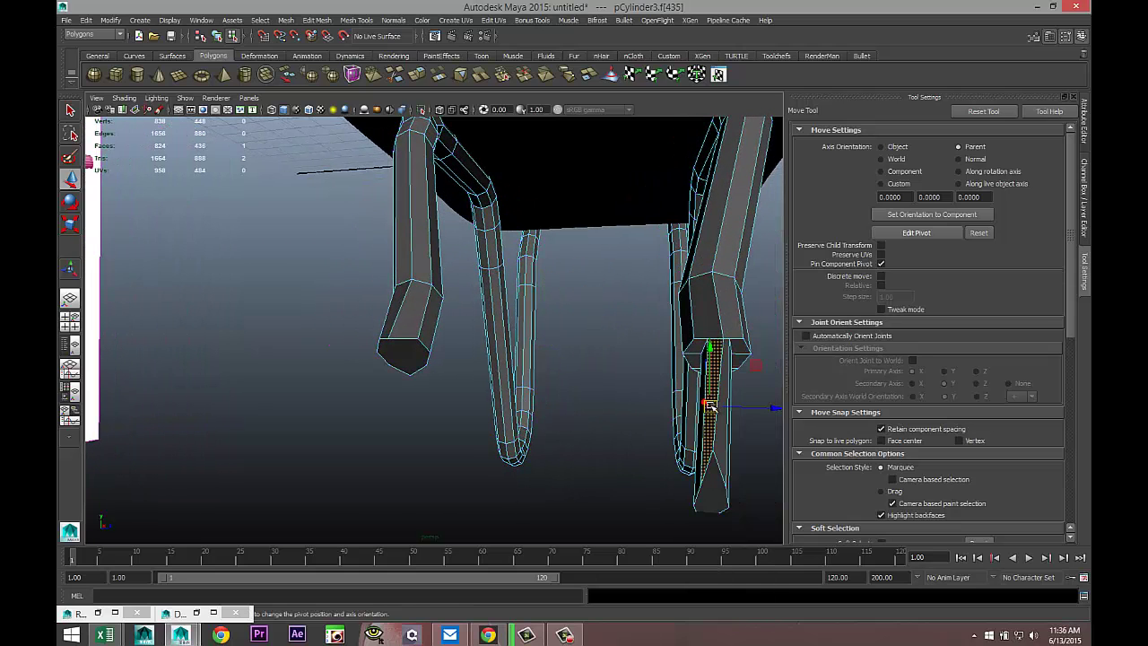
click(702, 476)
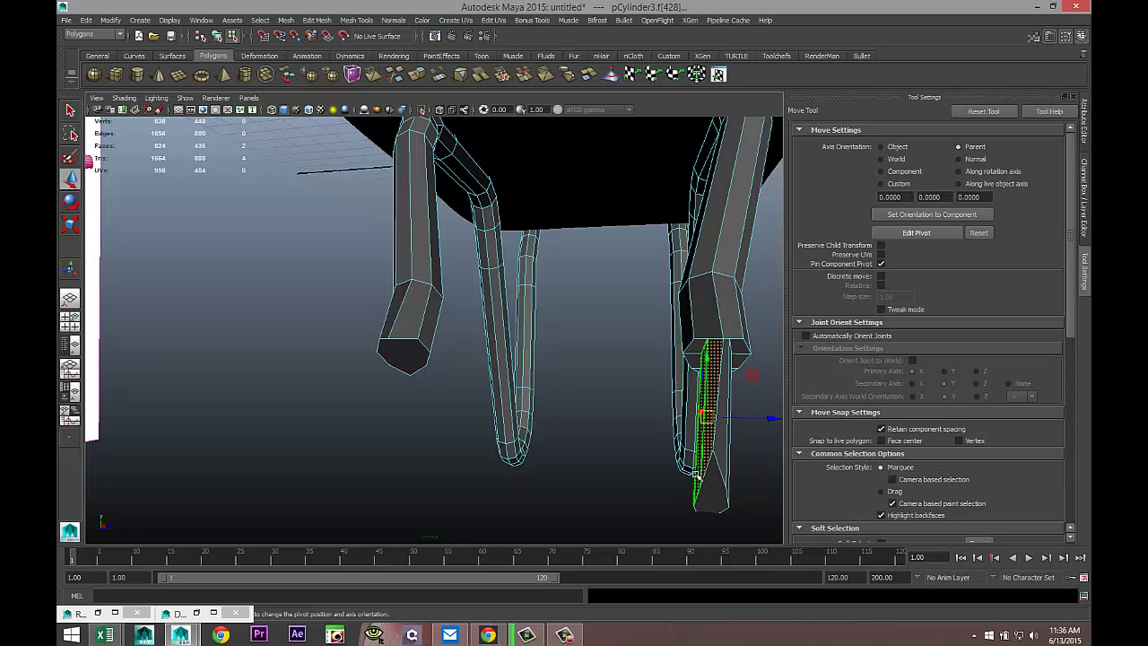
alt+drag(705, 476, 567, 475)
shift+click(502, 454)
shift+click(520, 485)
shift+click(524, 498)
alt+drag(574, 518, 225, 399)
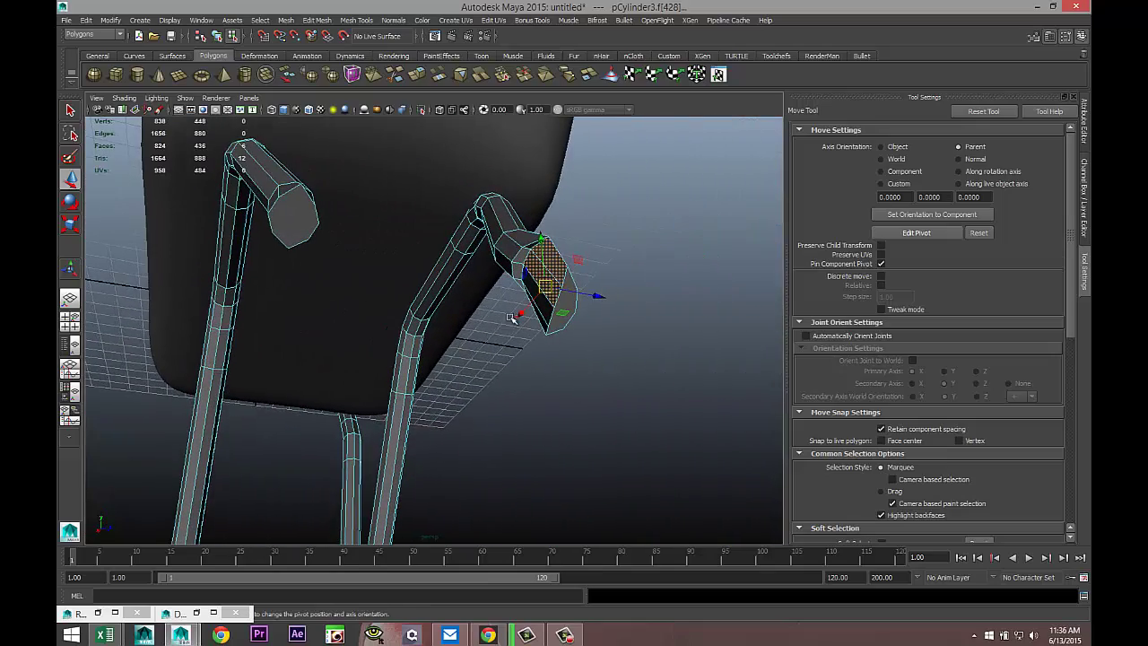
shift+click(540, 319)
shift+click(542, 316)
alt+drag(597, 392, 503, 383)
key(r)
click(562, 425)
- Check the frame's flattened wheel-mount end in smooth preview and return the frame to unsmoothed display
alt+drag(584, 435, 482, 453)
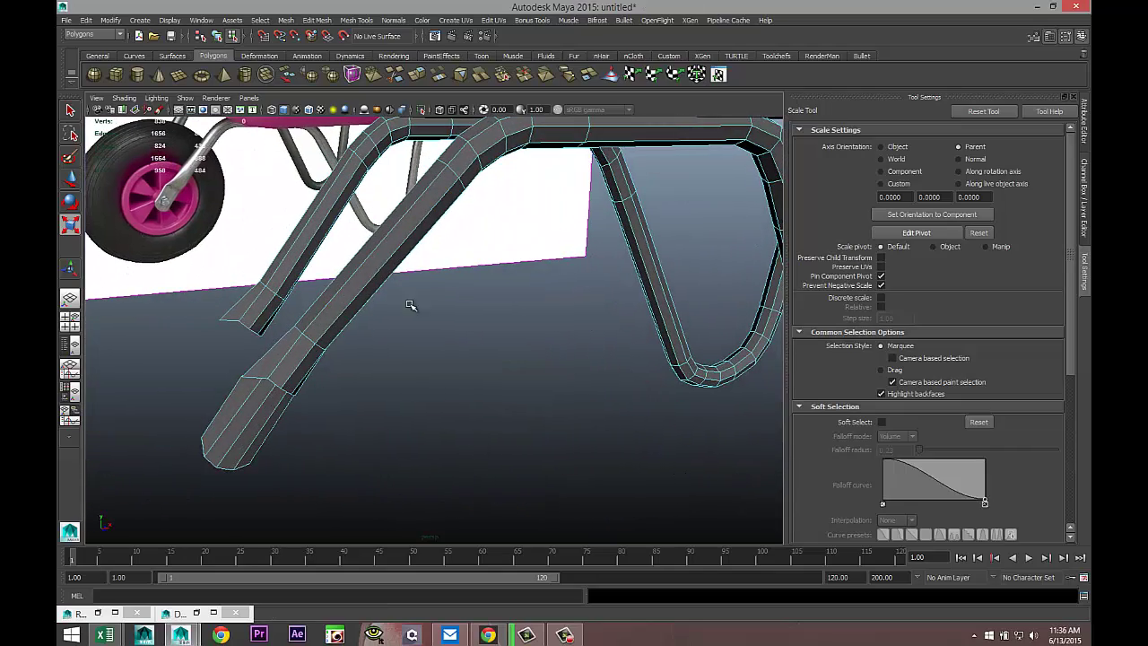
right_drag(384, 268, 415, 252)
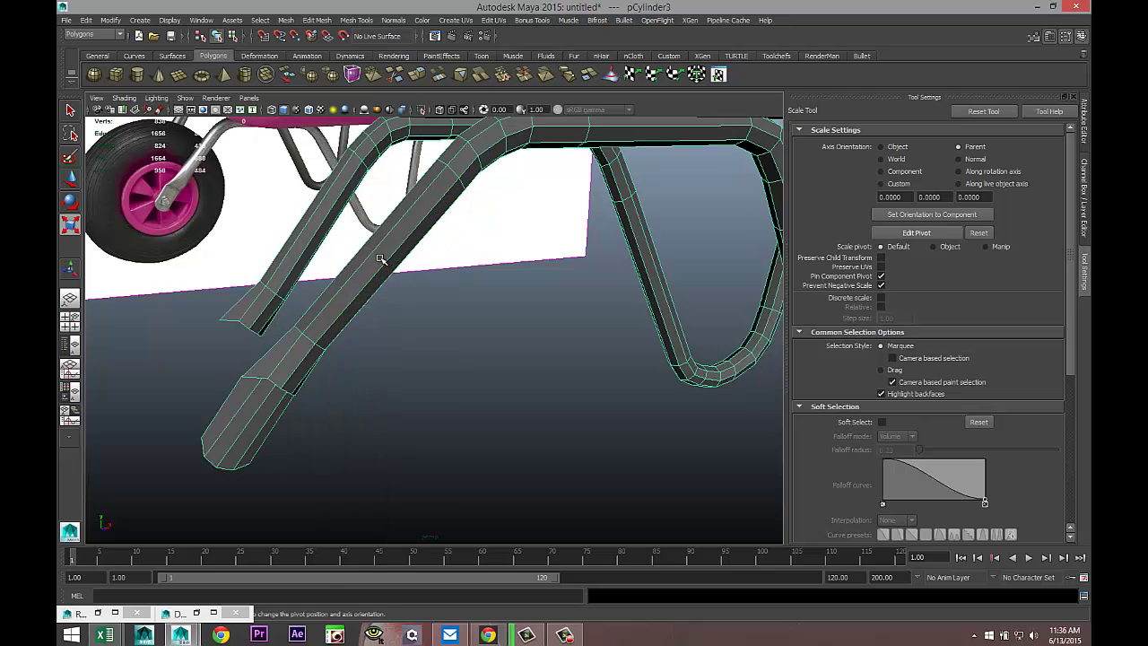
key(3)
click(389, 383)
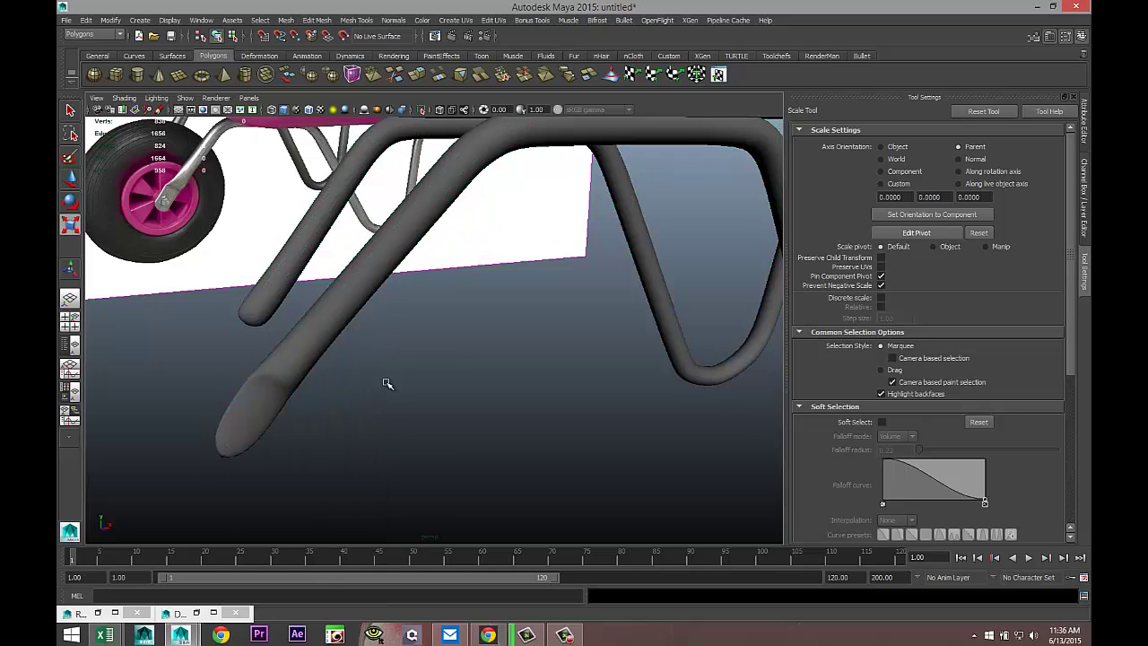
scroll(375, 397, down, 2)
scroll(373, 398, up, 3)
alt+drag(370, 414, 419, 410)
click(390, 363)
key(1)
- Insert one edge loop across the middle of the flattened wheel-mount end with the Insert Edge Loop Tool
alt+middle_drag(421, 428, 502, 379)
click(285, 21)
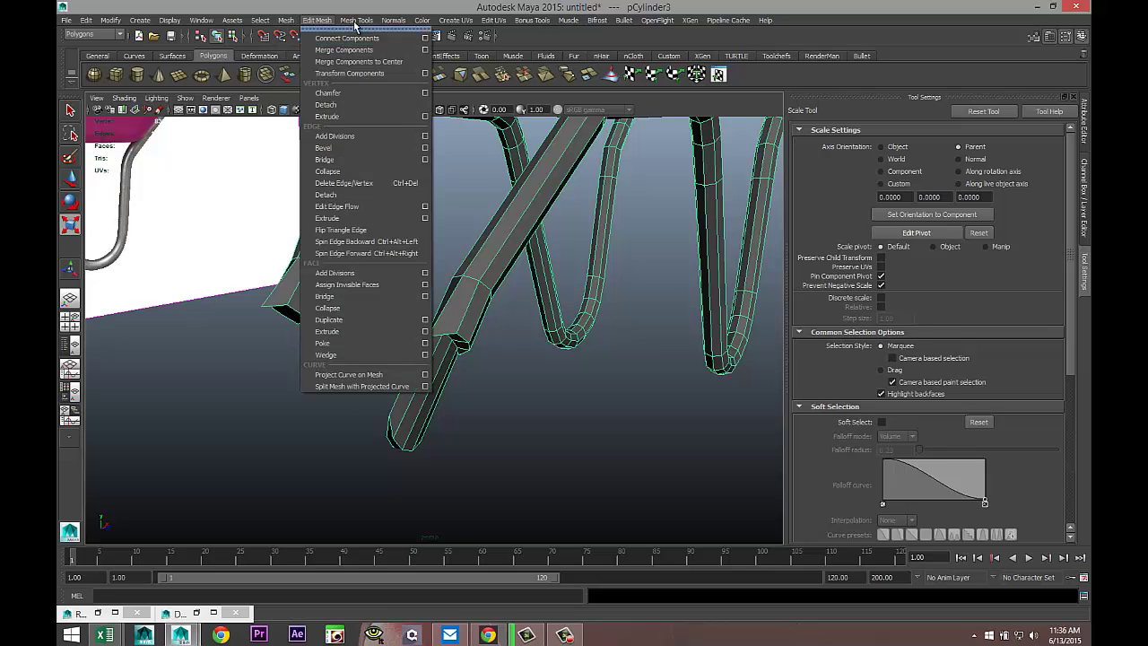
mouse_move(356, 20)
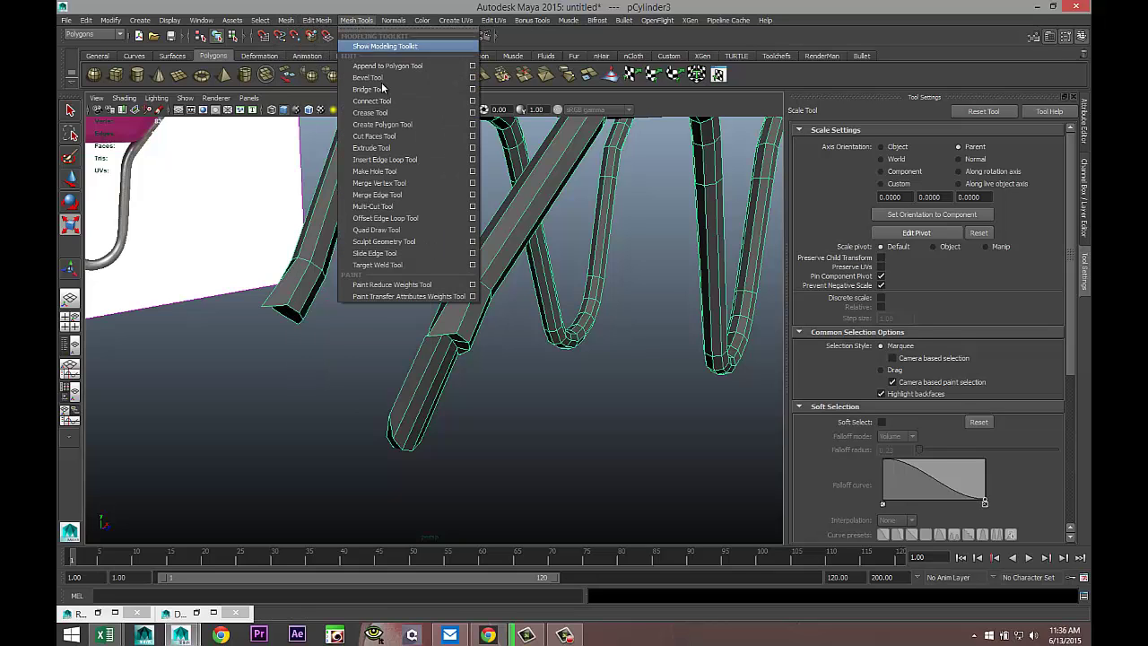
click(465, 161)
scroll(578, 374, up, 3)
alt+drag(535, 403, 458, 411)
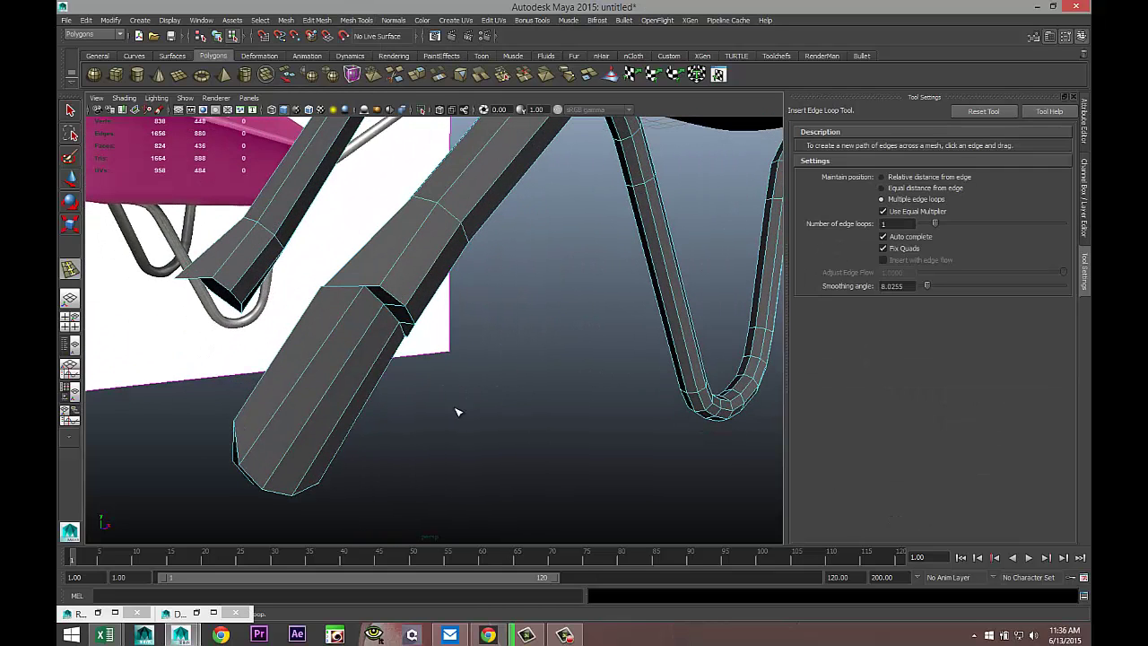
click(233, 431)
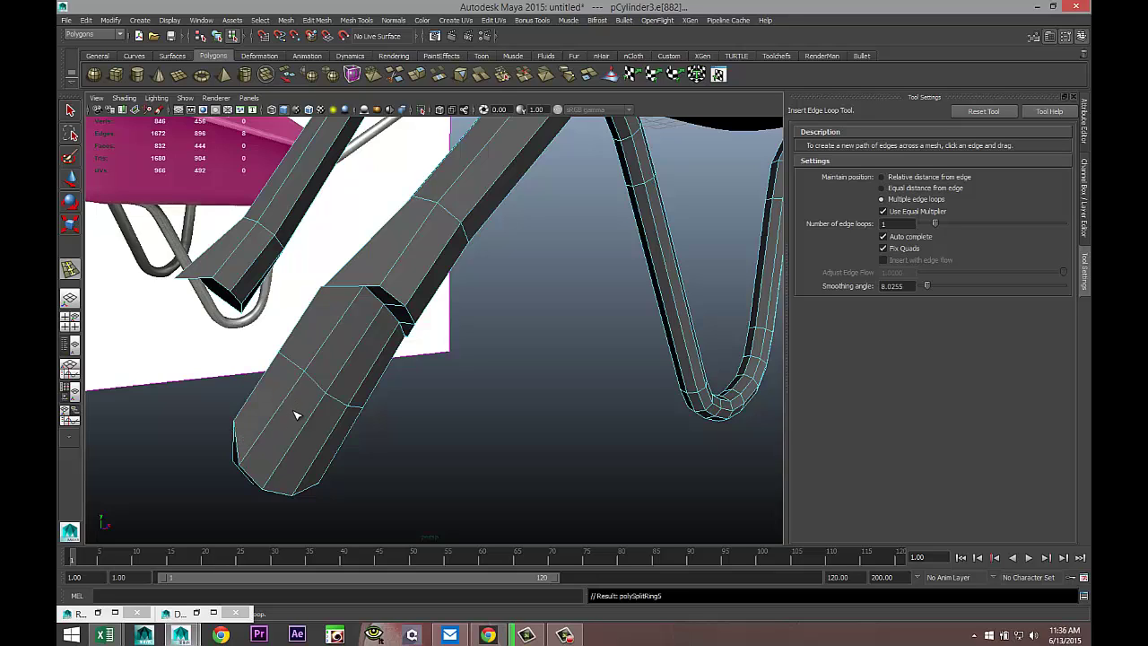
- Move the new edge loop along the flattened end toward its rounded tip and clear the selection
key(q)
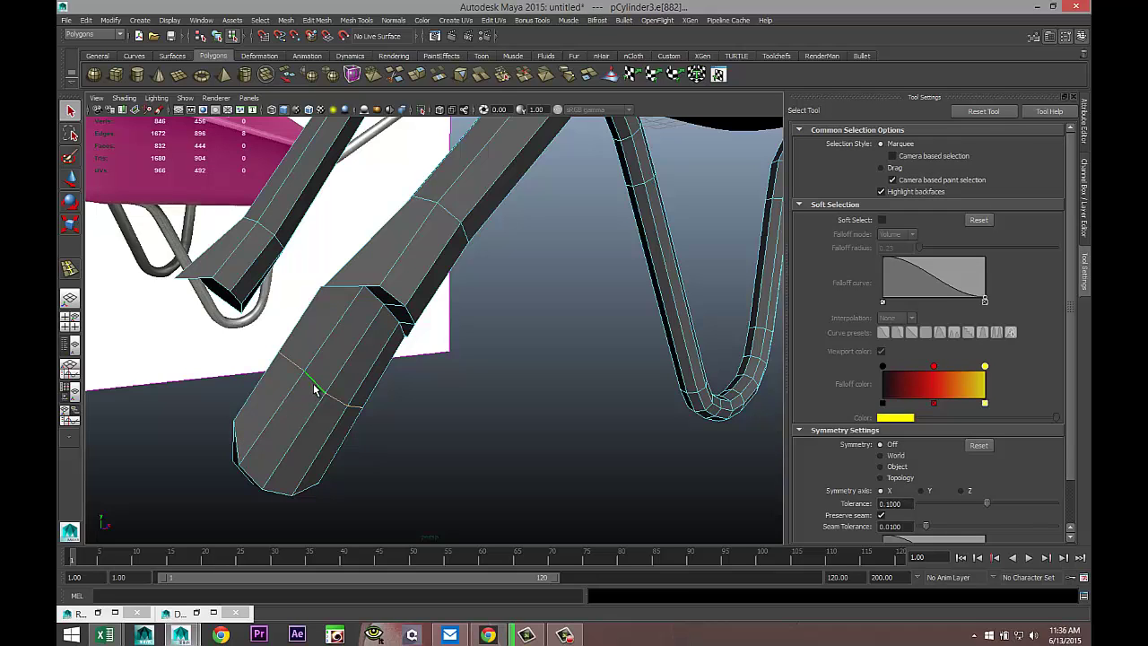
key(w)
drag(328, 382, 425, 445)
drag(598, 423, 615, 430)
alt+drag(620, 502, 515, 499)
drag(226, 409, 220, 405)
key(bracketleft)
alt+drag(438, 477, 400, 475)
click(599, 466)
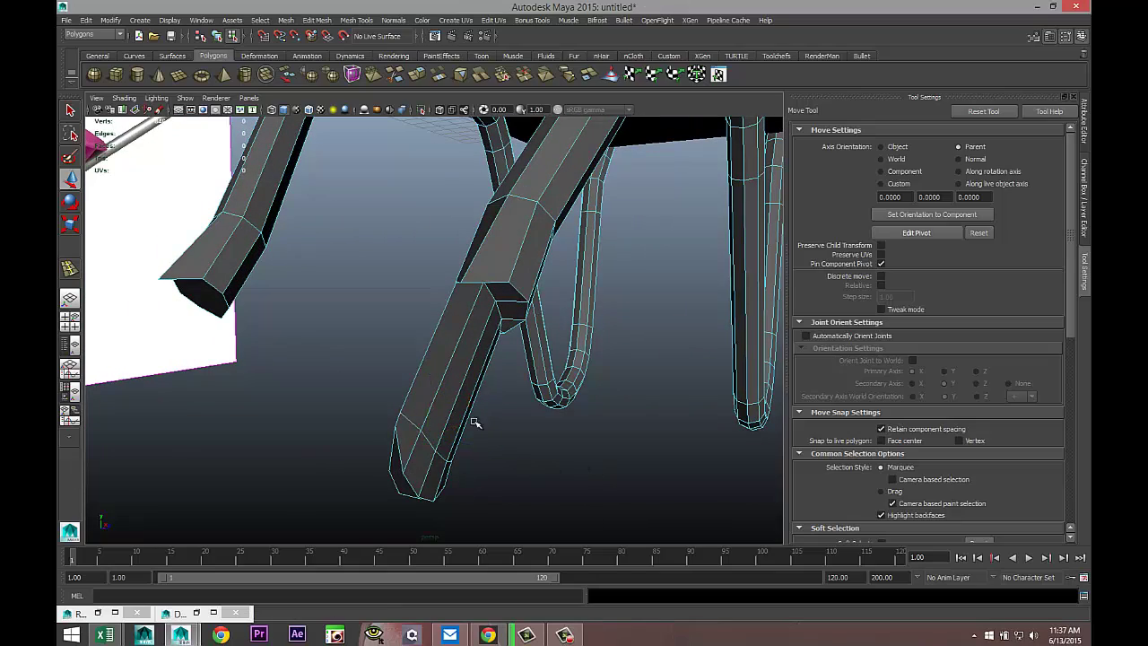
- Check the reshaped wheel-mount end in smooth preview in object mode, viewing the frame from the front
right_drag(461, 387, 464, 366)
click(466, 413)
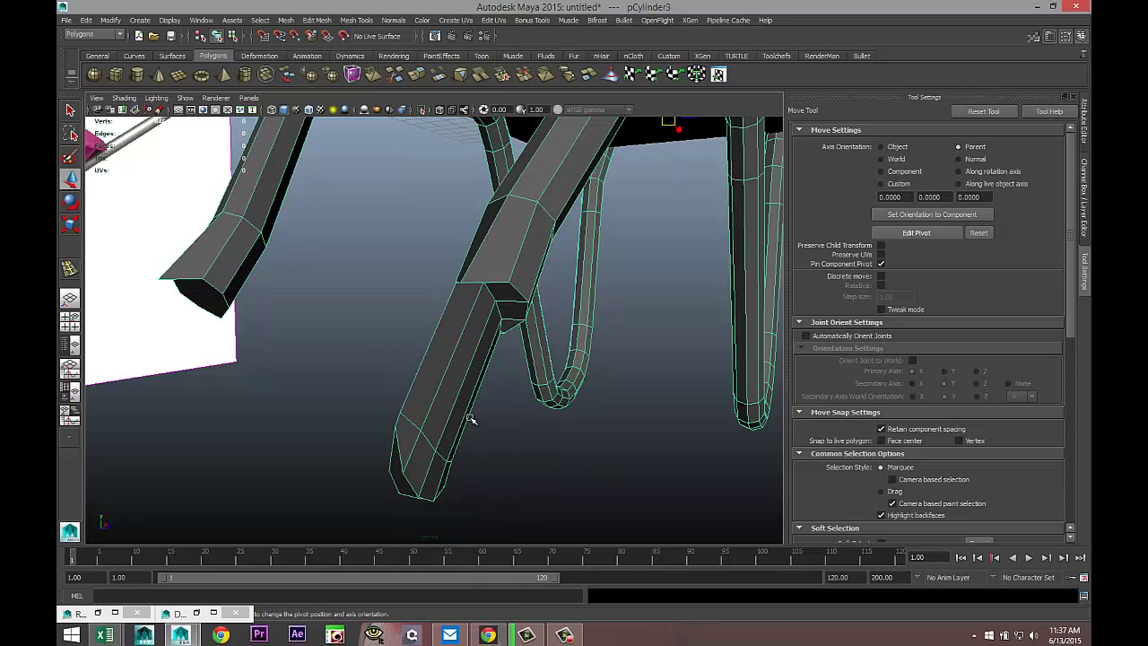
key(3)
click(504, 461)
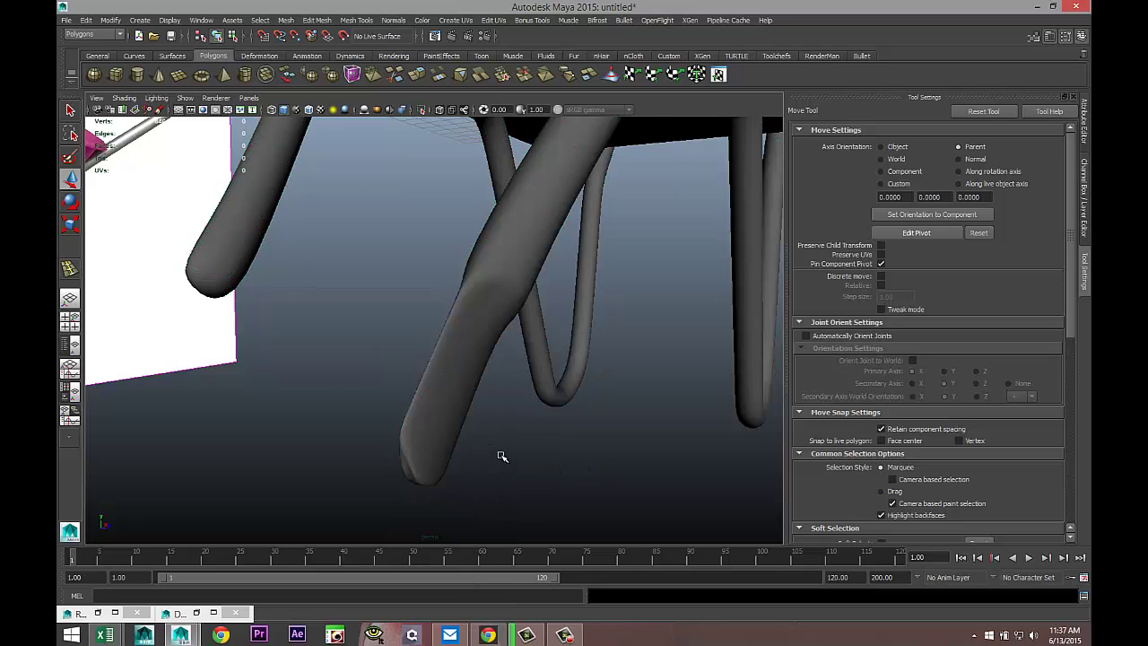
scroll(500, 459, down, 3)
alt+drag(511, 457, 354, 440)
- Separate the frame into its two halves and delete the half that lacks the flattened wheel-mount end
click(359, 287)
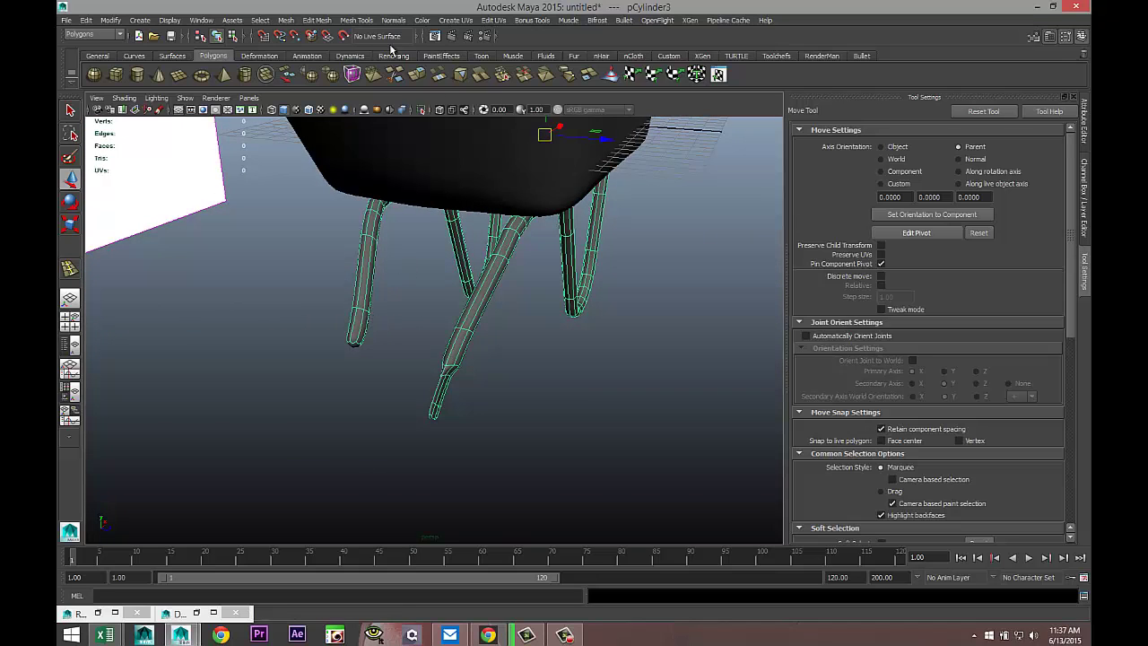
click(281, 20)
click(305, 90)
click(367, 298)
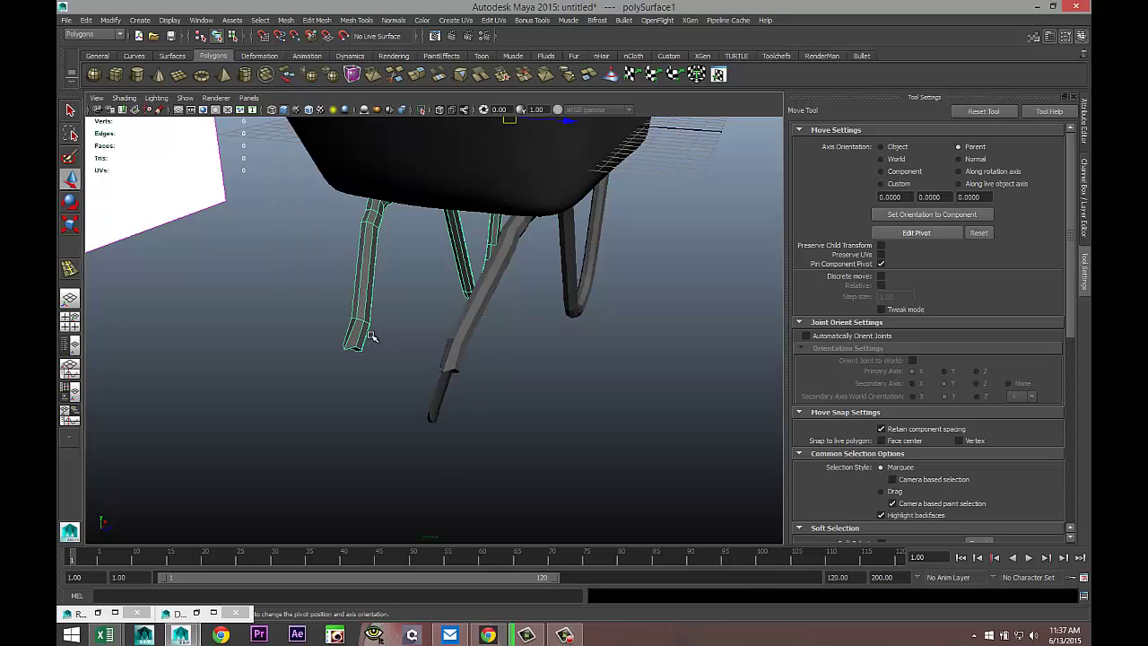
key(Delete)
- Mirror the remaining frame half as one instance using Duplicate Special with a Z scale of -1
click(482, 279)
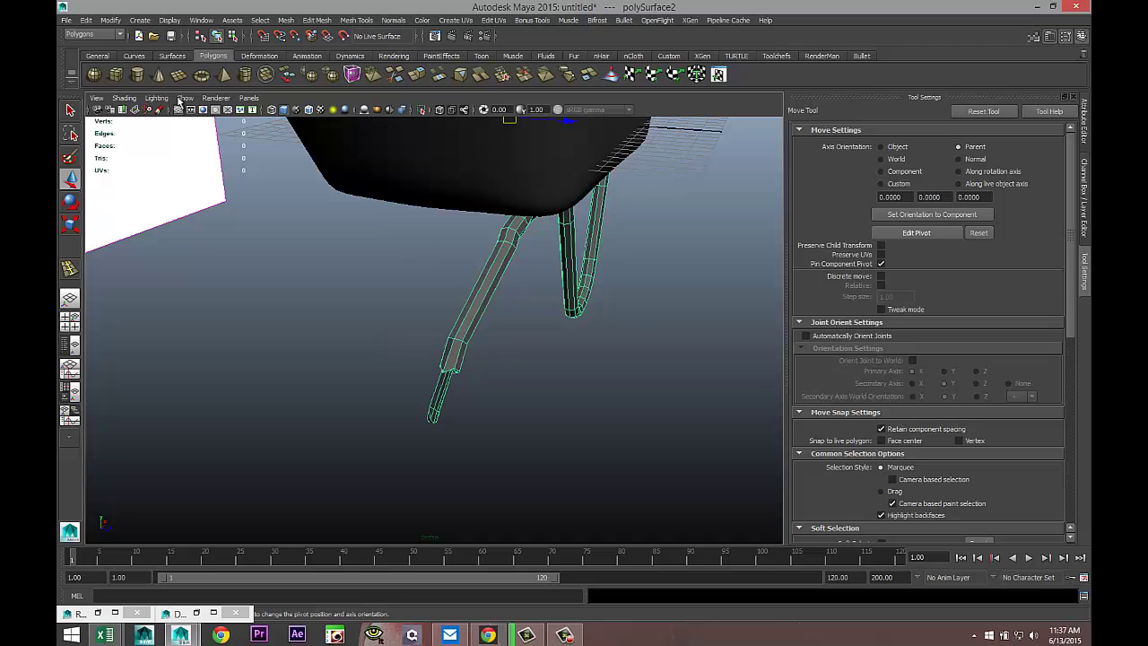
click(86, 20)
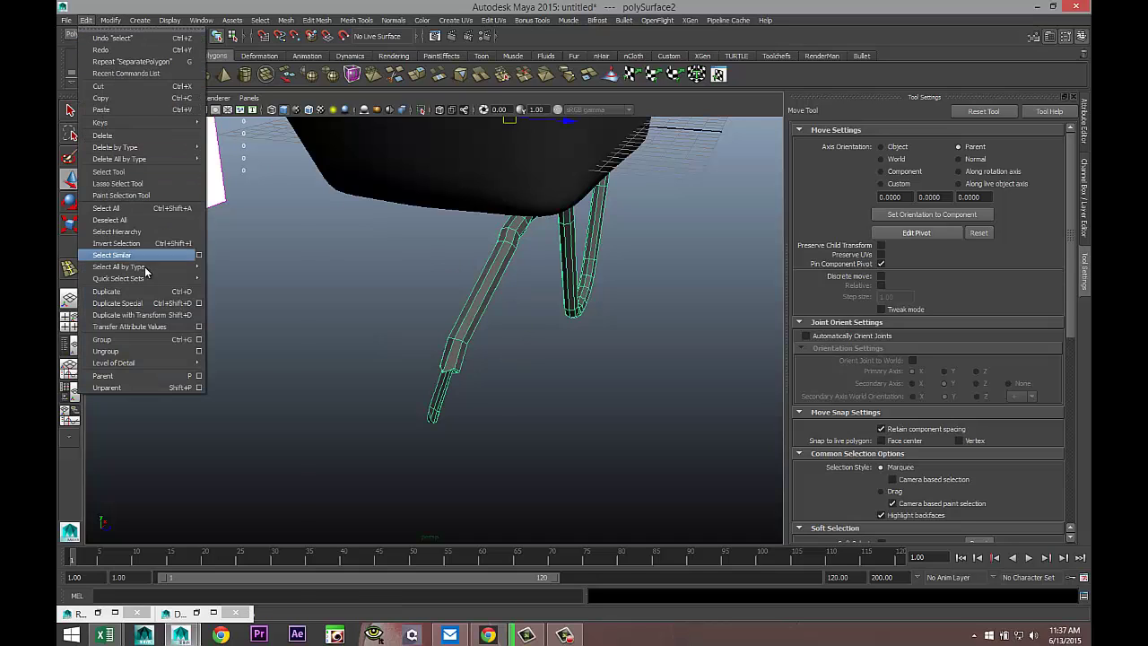
click(201, 304)
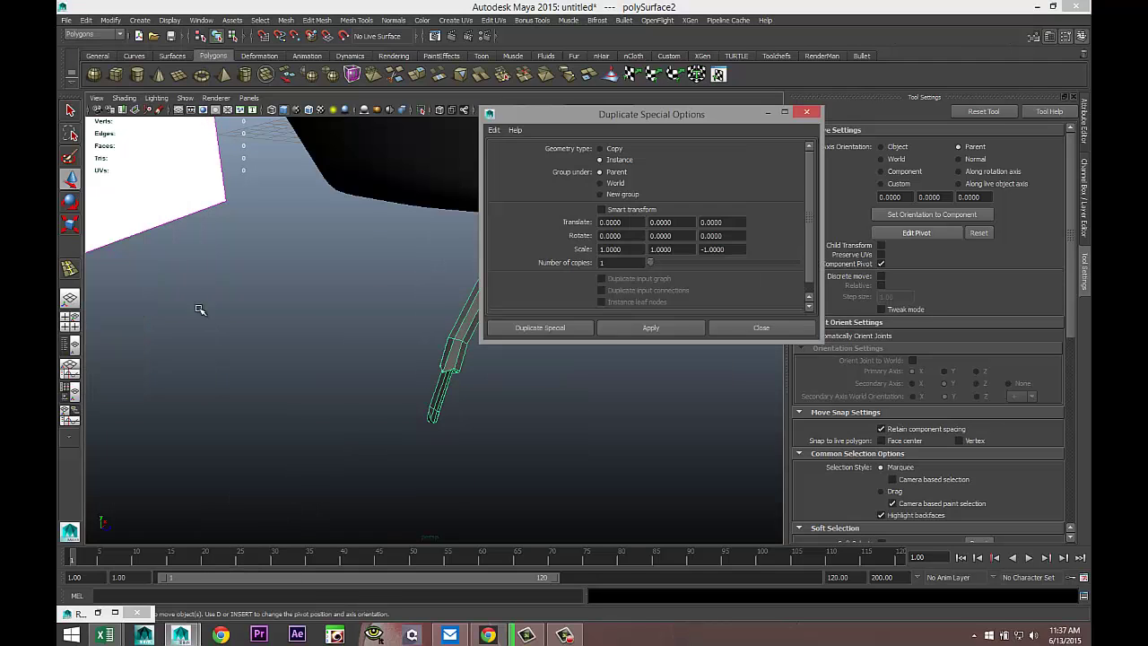
click(655, 325)
click(767, 113)
- Move the mirrored frame half inward beneath the tray, refining its position in the wireframe top view
alt+drag(585, 383, 602, 430)
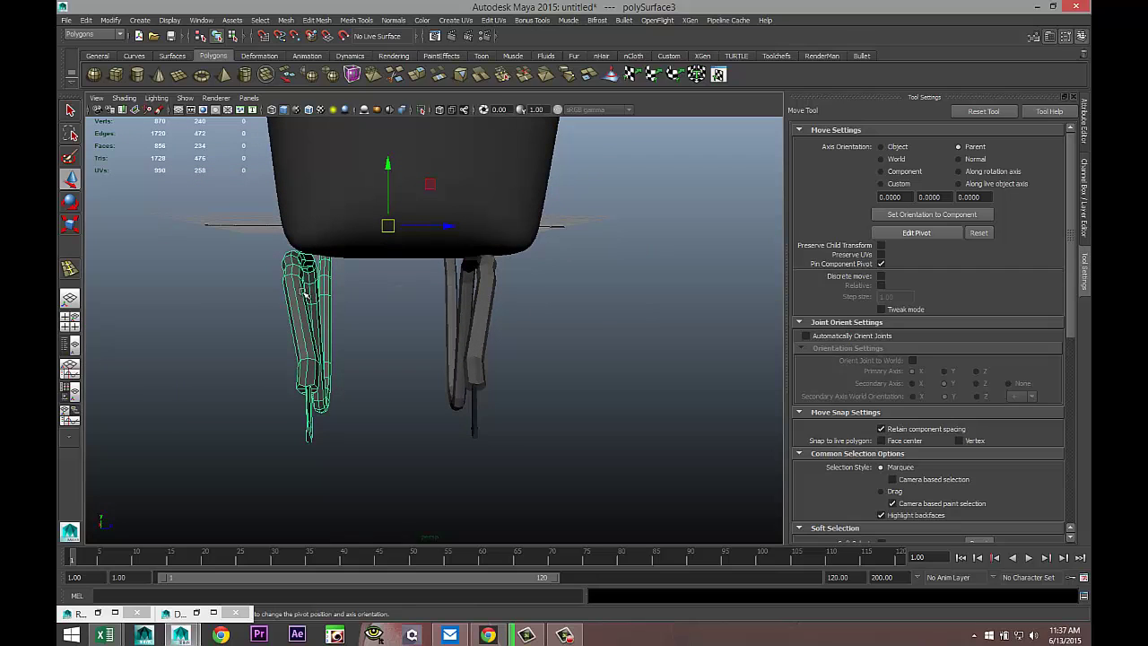
drag(462, 228, 490, 230)
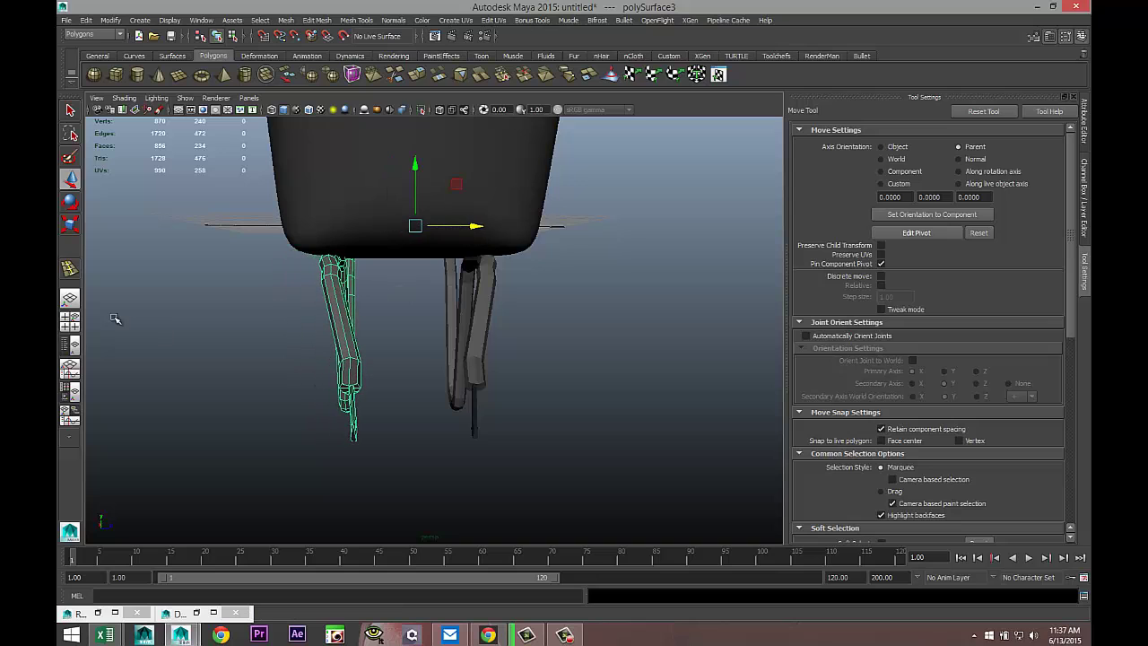
click(71, 322)
key(space)
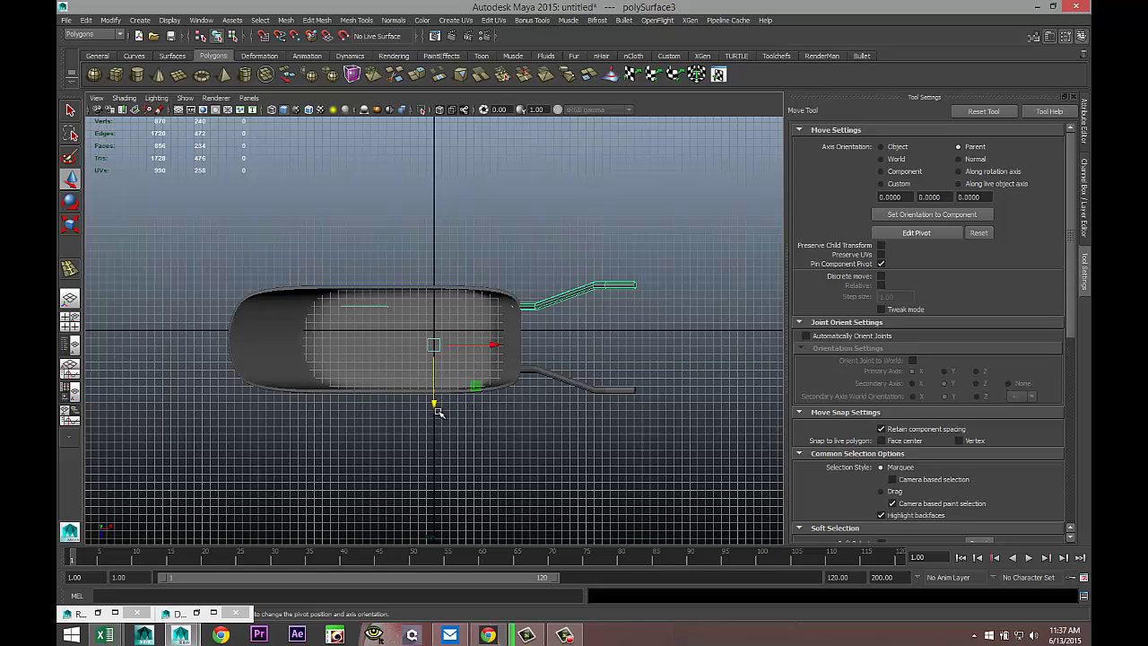
key(4)
drag(435, 404, 435, 401)
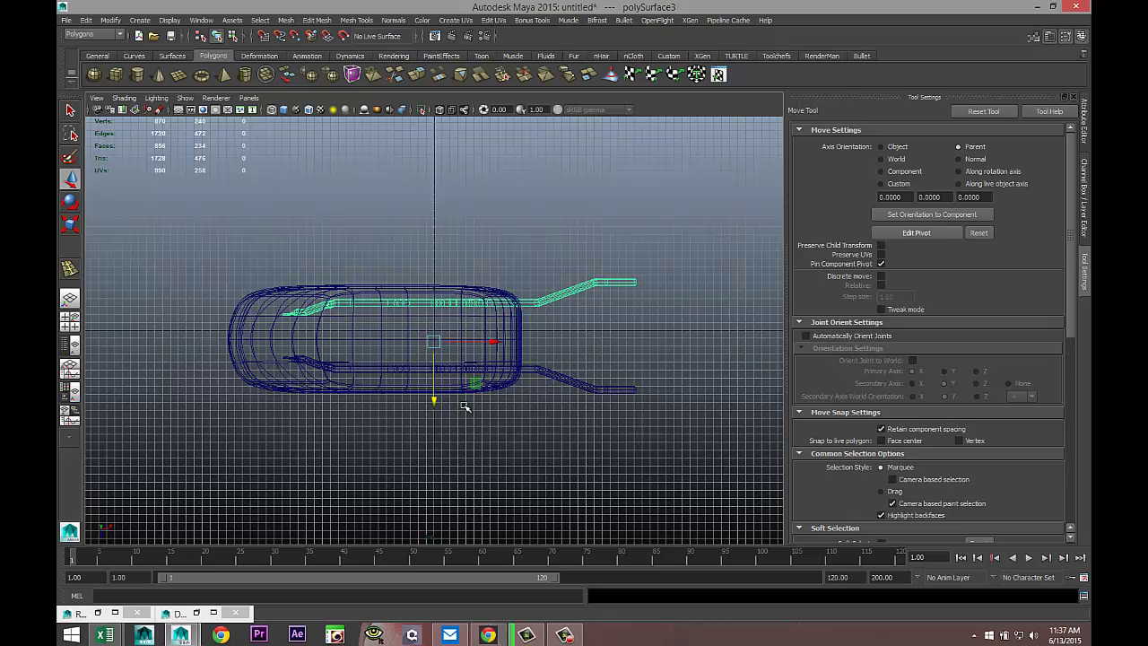
- Shift both frame halves sideways until they sit closer together and evenly about the tray's centre line, and return to the perspective view
click(570, 385)
drag(435, 392, 434, 396)
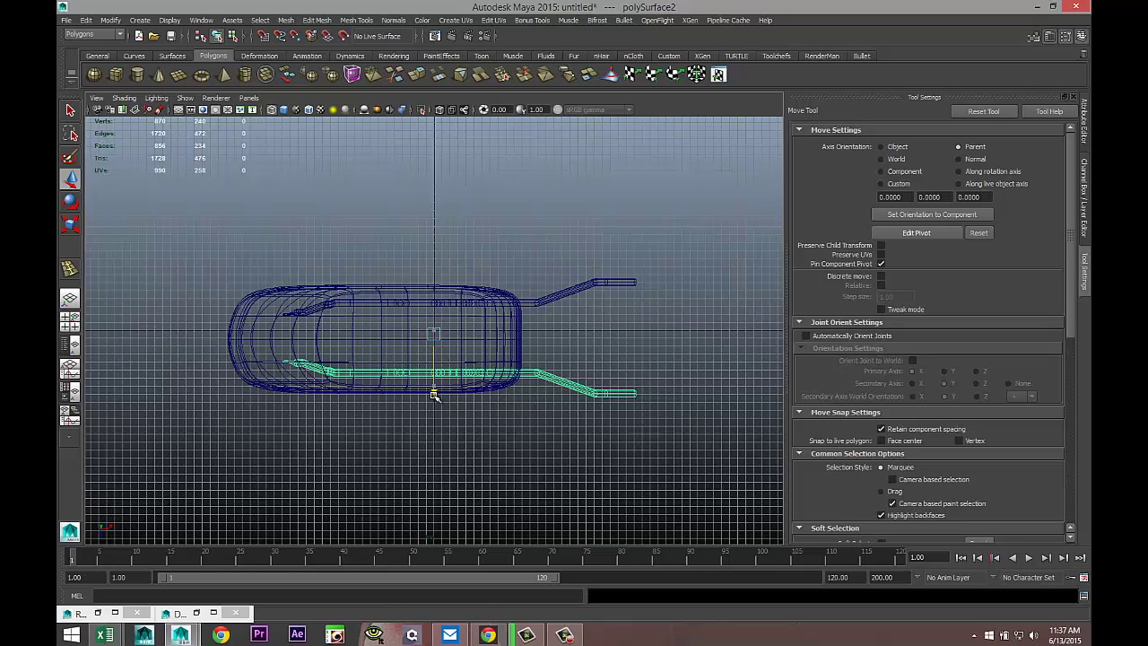
click(555, 295)
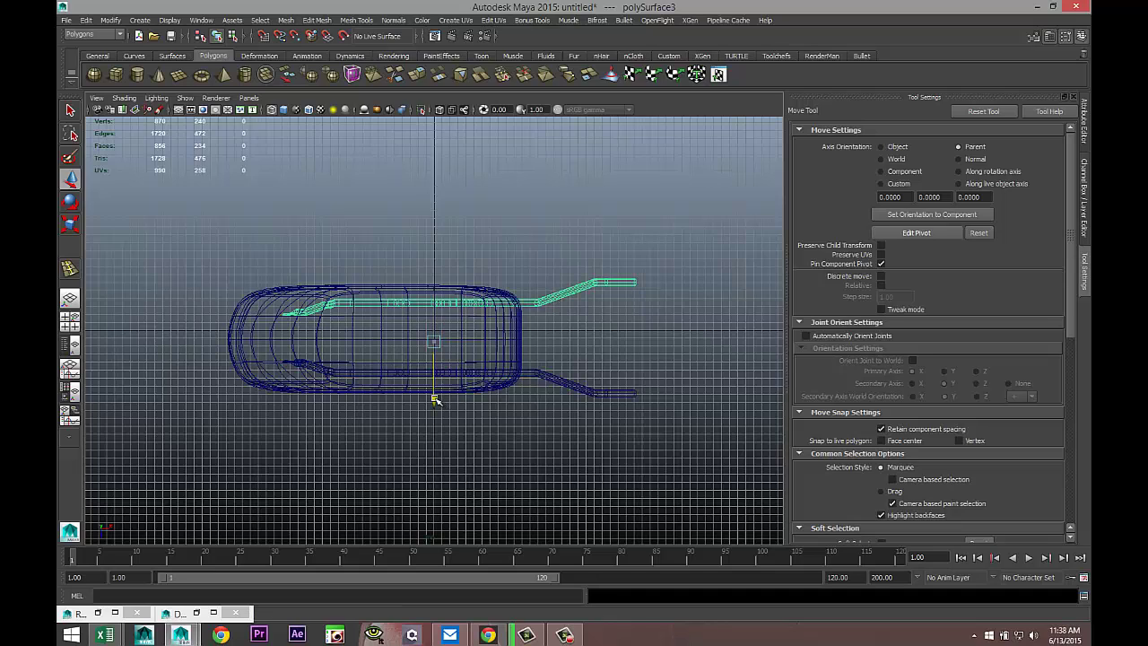
drag(435, 400, 436, 383)
click(561, 392)
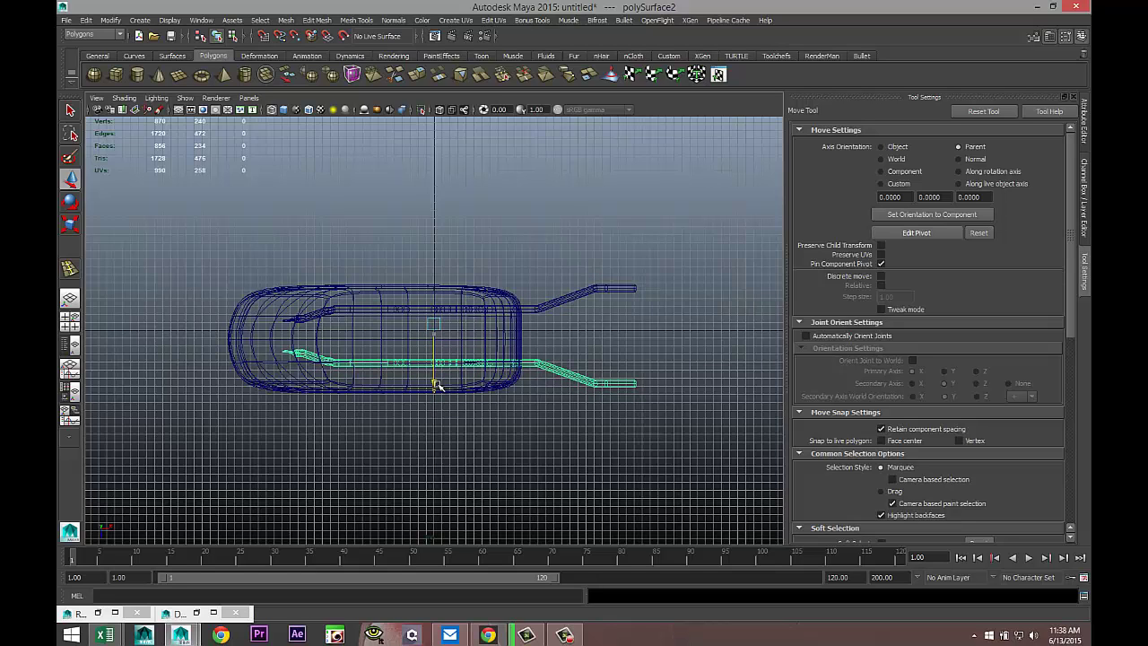
drag(437, 385, 435, 411)
click(557, 290)
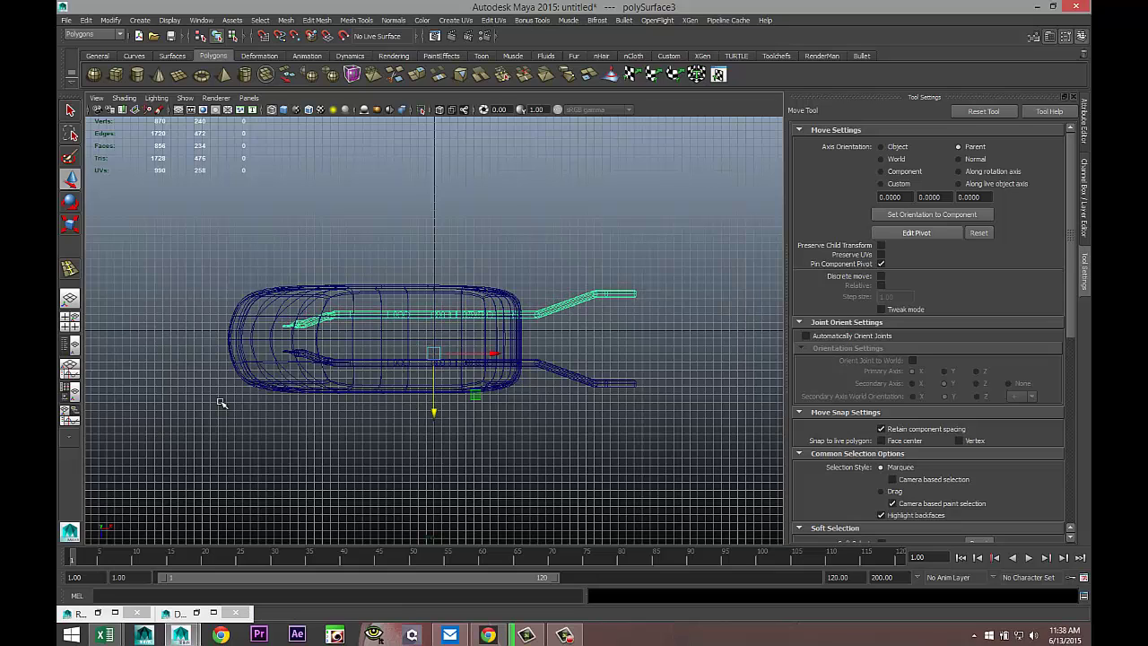
key(space)
key(space)
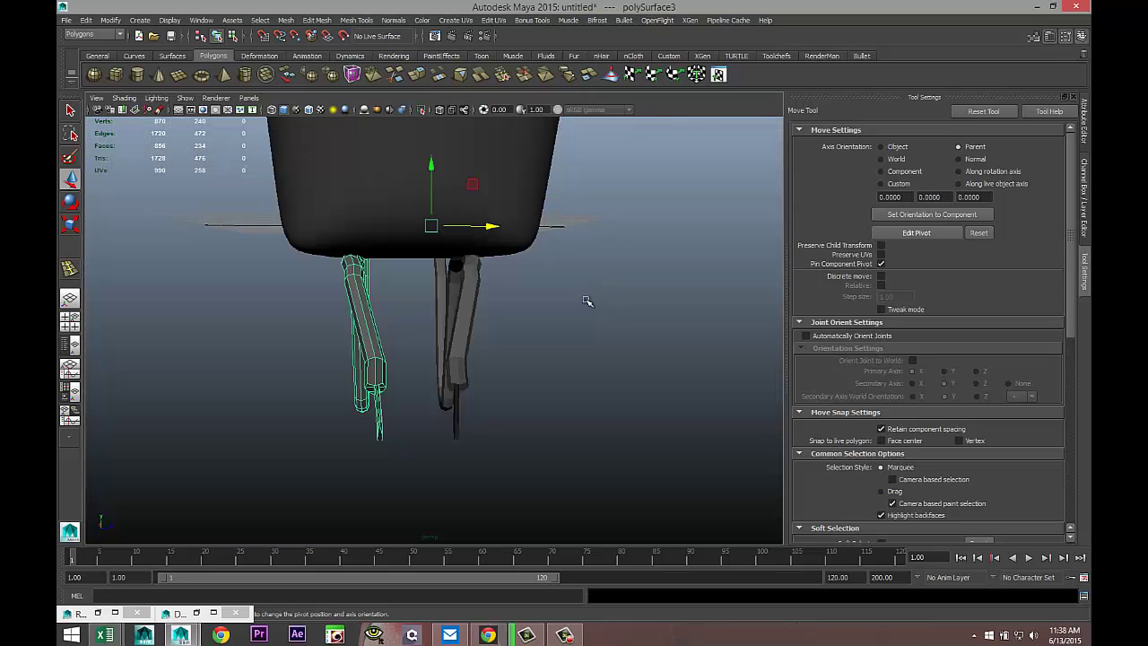
- Inspect the spacing of the two frame halves under the tray from several sides
alt+drag(630, 317, 549, 383)
click(535, 387)
key(f)
alt+drag(663, 403, 338, 324)
click(486, 335)
scroll(531, 356, down, 3)
alt+drag(532, 361, 574, 361)
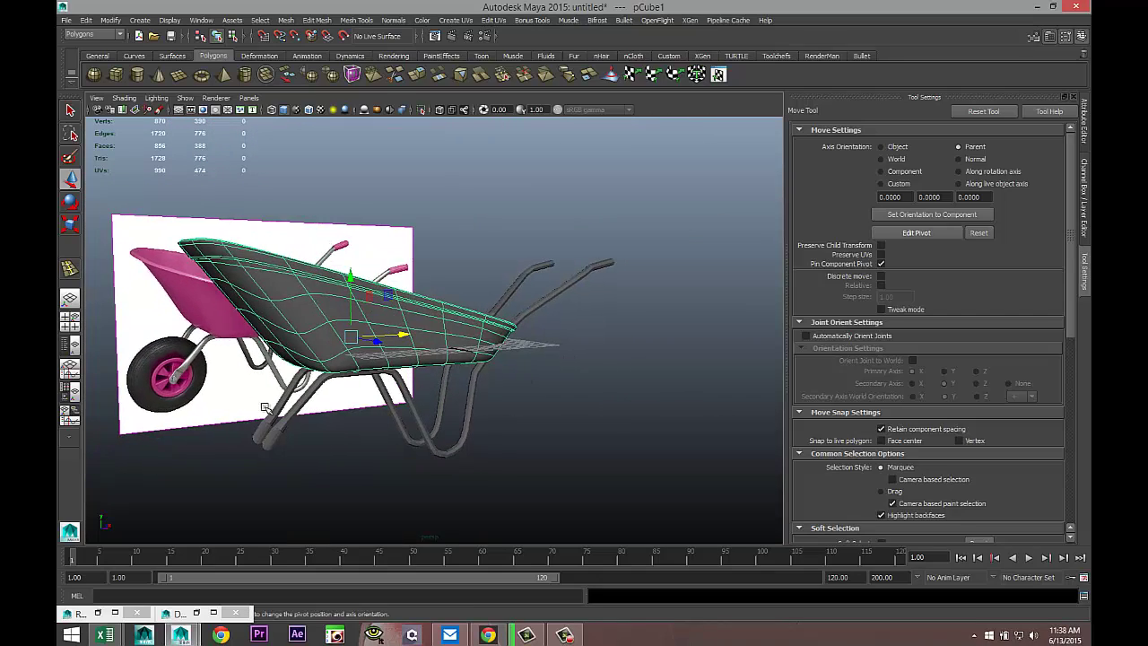
- Check the complete frame in smooth preview and compare the wheelbarrow with the reference image
click(280, 408)
key(3)
click(543, 414)
scroll(543, 415, down, 5)
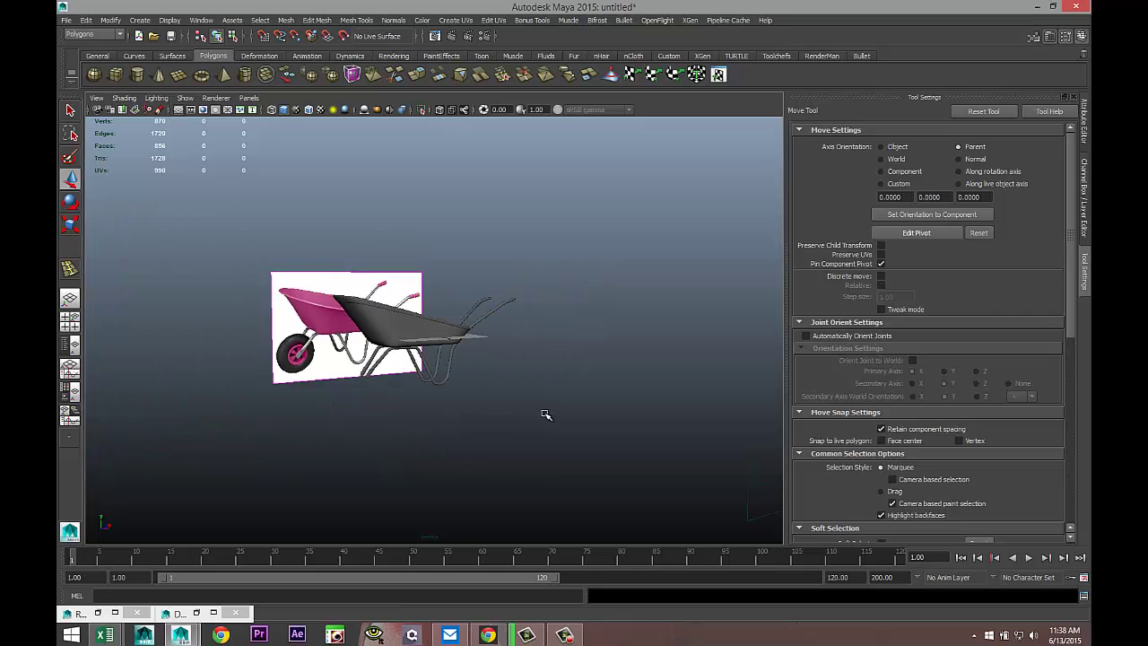
scroll(547, 412, up, 5)
alt+drag(547, 412, 515, 426)
scroll(523, 397, up, 3)
scroll(499, 448, down, 3)
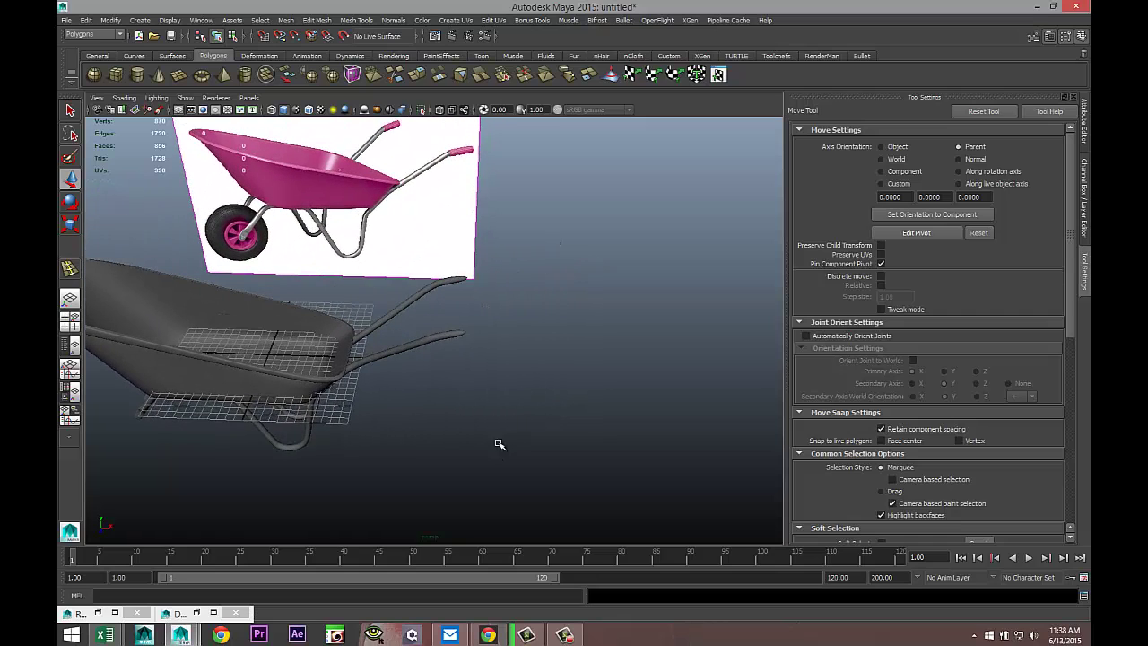
- Combine the two frame halves into one mesh and return it to unsmoothed display
scroll(509, 419, up, 4)
click(483, 335)
shift+click(485, 240)
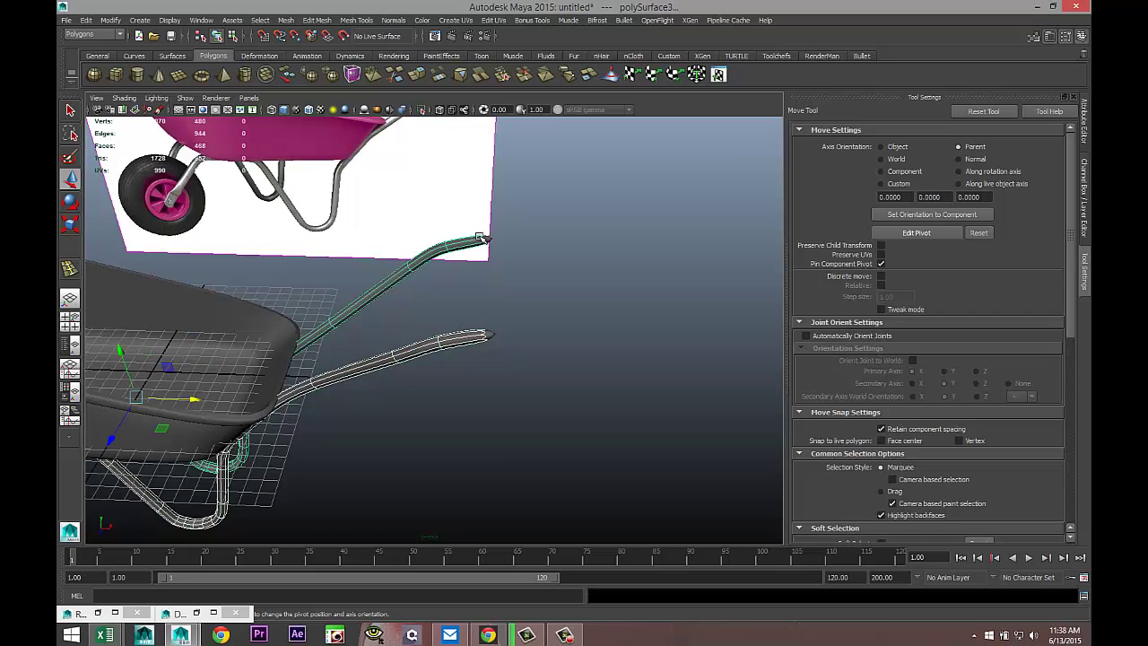
click(290, 22)
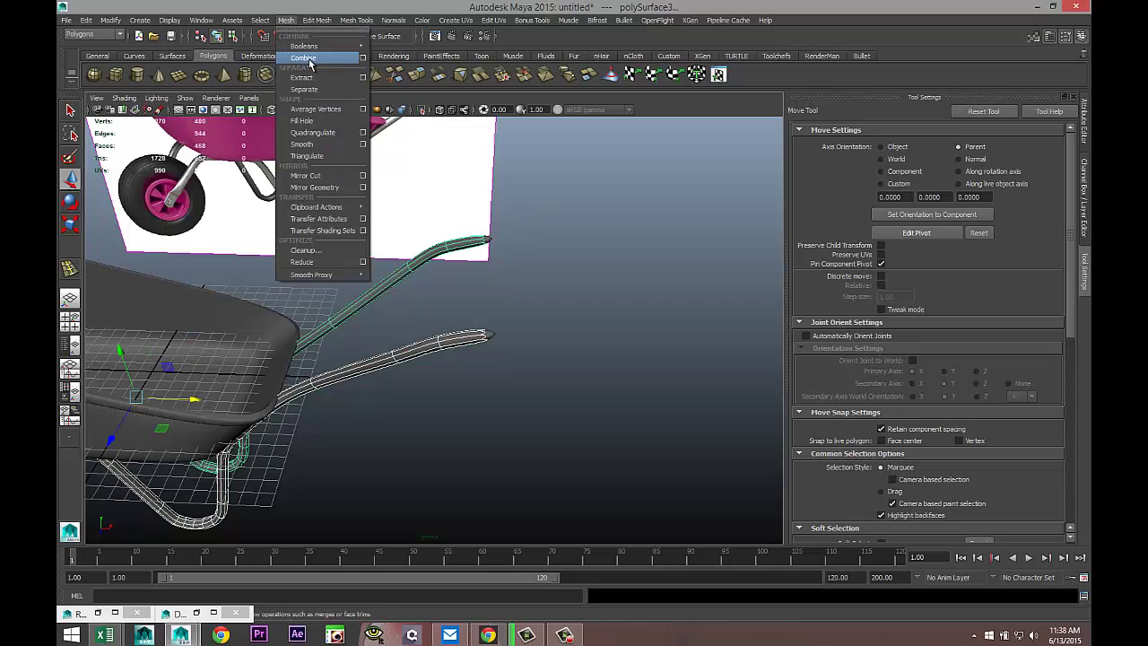
click(310, 60)
key(1)
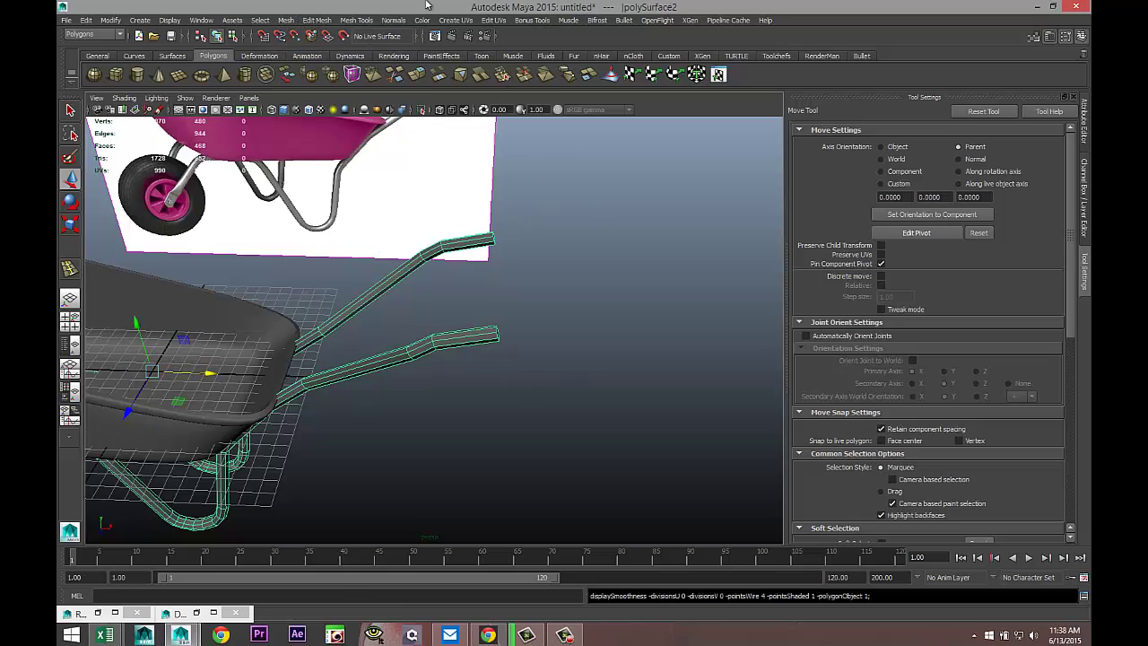
- Insert one edge loop across the middle of each handle's end section with the Insert Edge Loop Tool
click(352, 22)
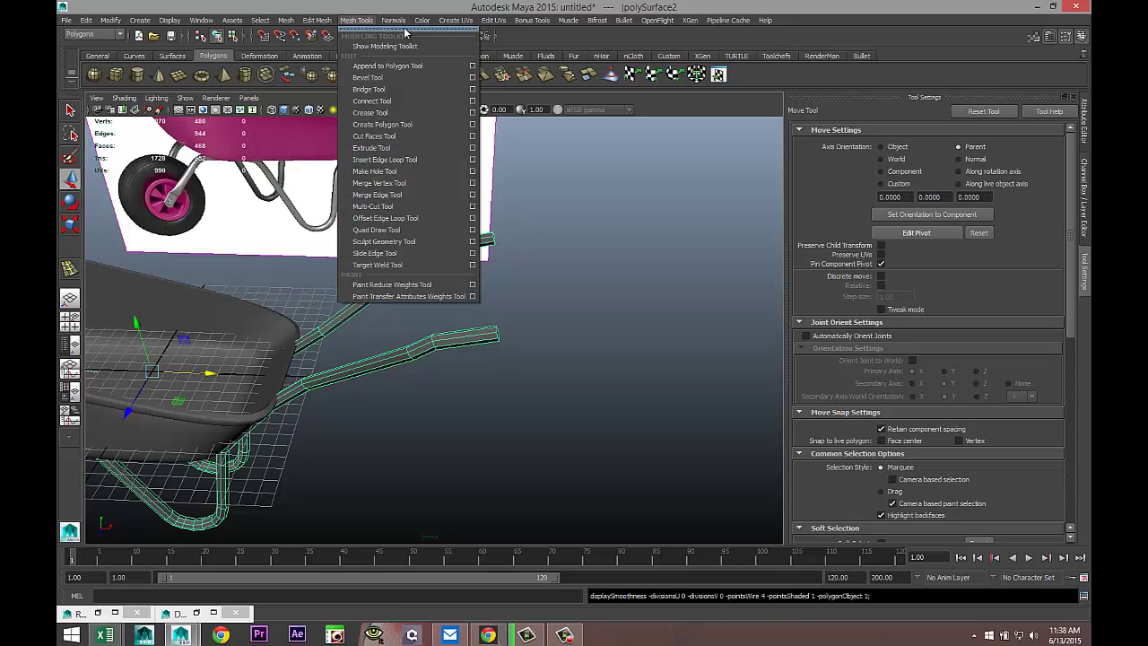
click(441, 159)
click(492, 338)
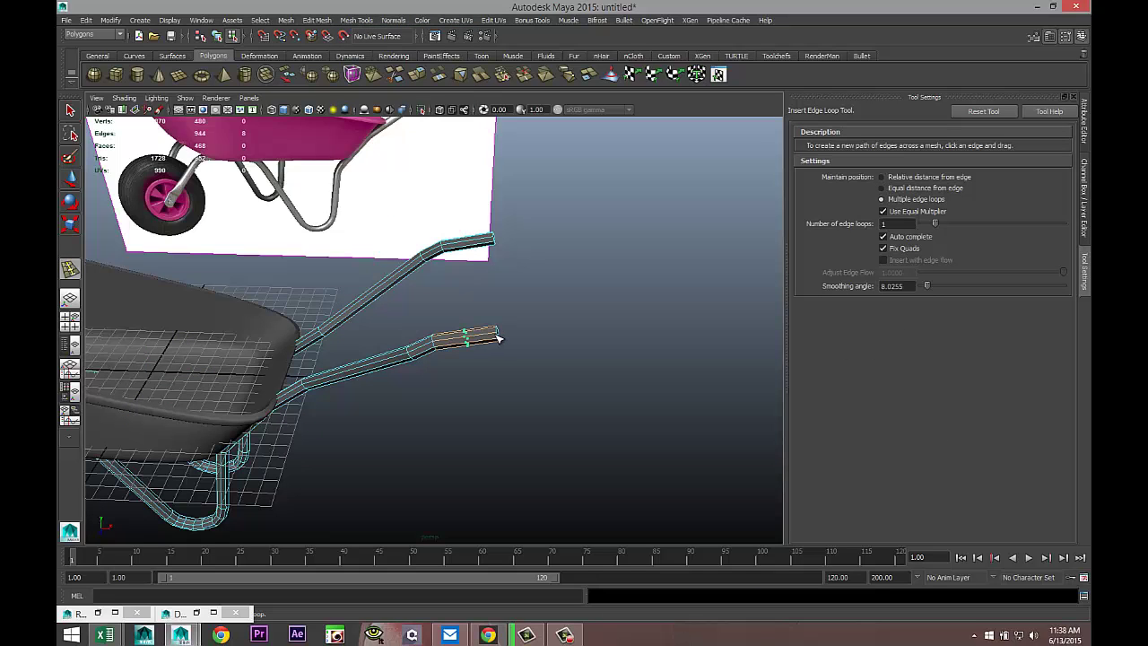
click(490, 244)
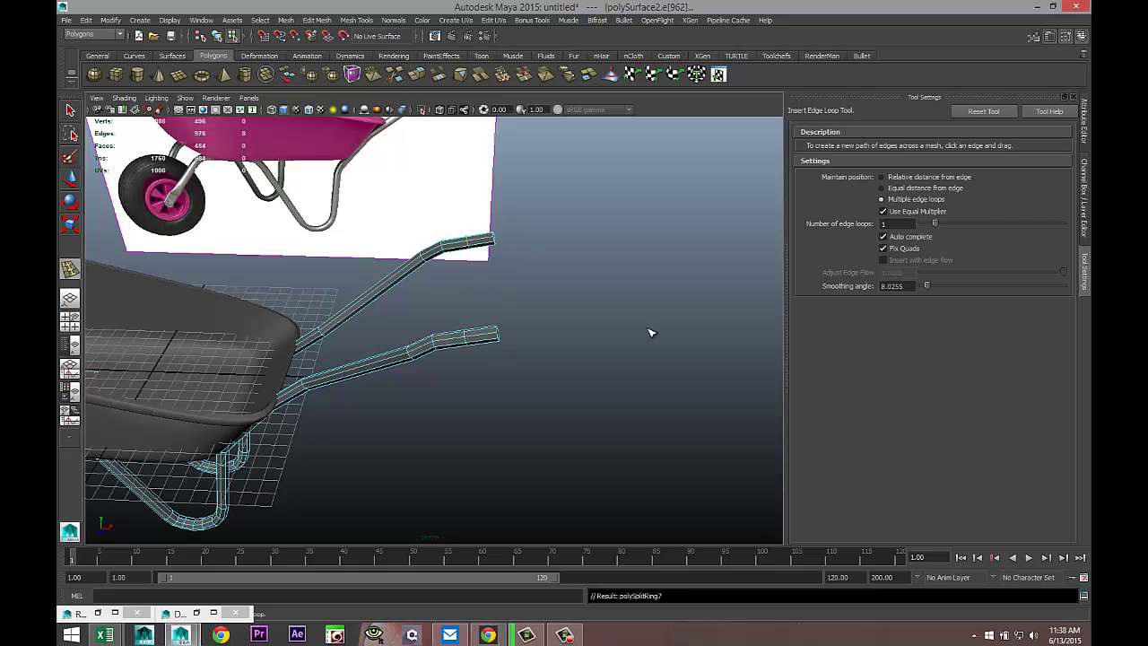
key(q)
- Return the combined frame to object mode, display it in smooth preview and clear the selection
right_drag(466, 241, 500, 230)
key(3)
click(550, 343)
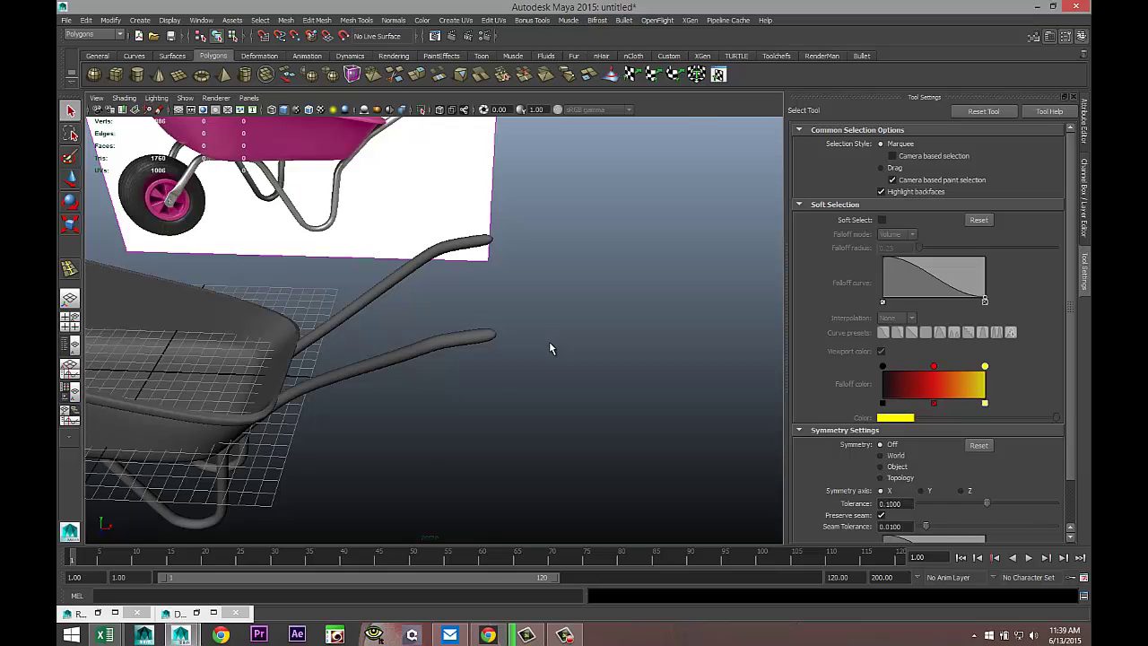
- Create a polygon cylinder with a radius of about 1.7 and a height of about 10 beside the handles
alt+drag(546, 341, 513, 337)
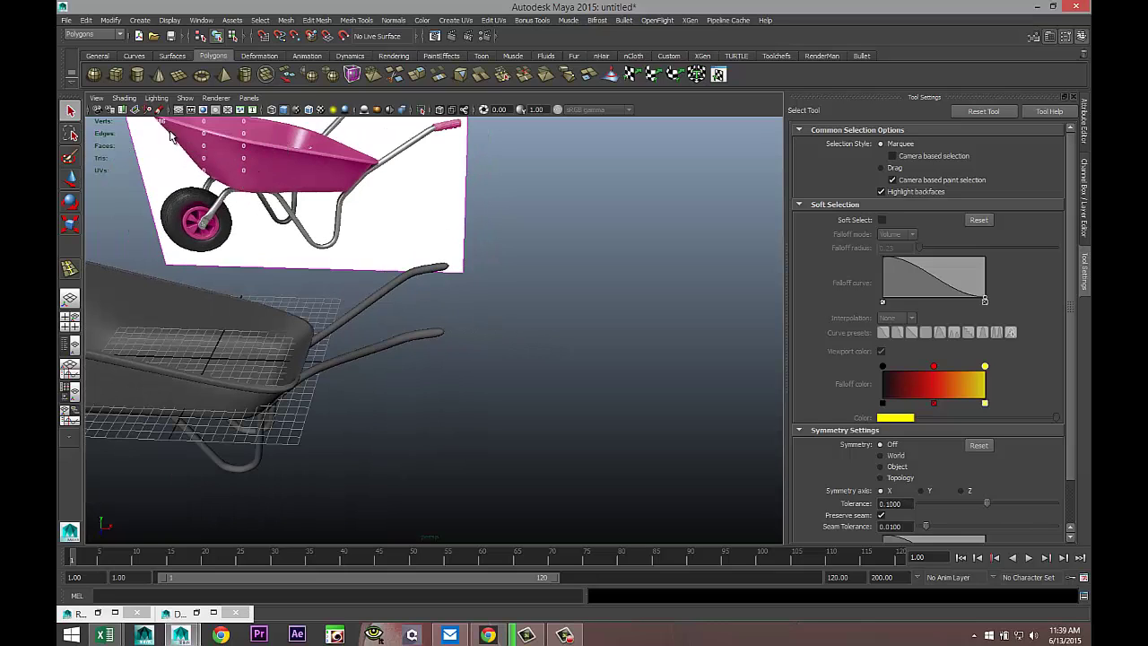
click(138, 75)
drag(467, 484, 477, 397)
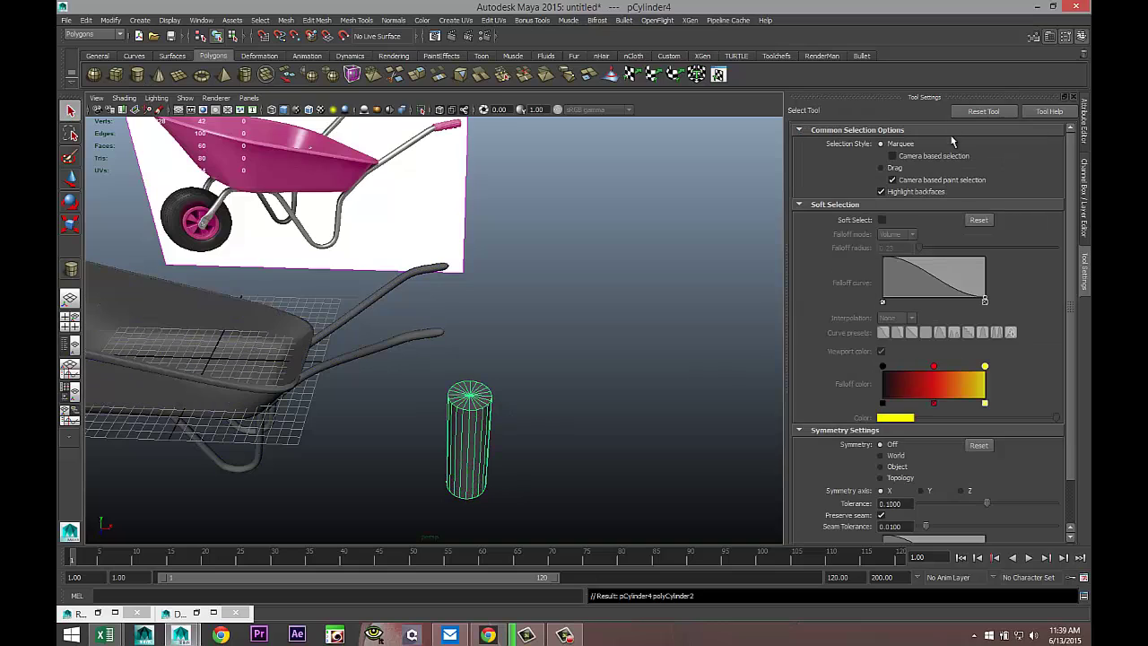
- Set the new cylinder's subdivisions to 30 around the axis, 20 along the height and 0 on the caps
key(ctrl+a)
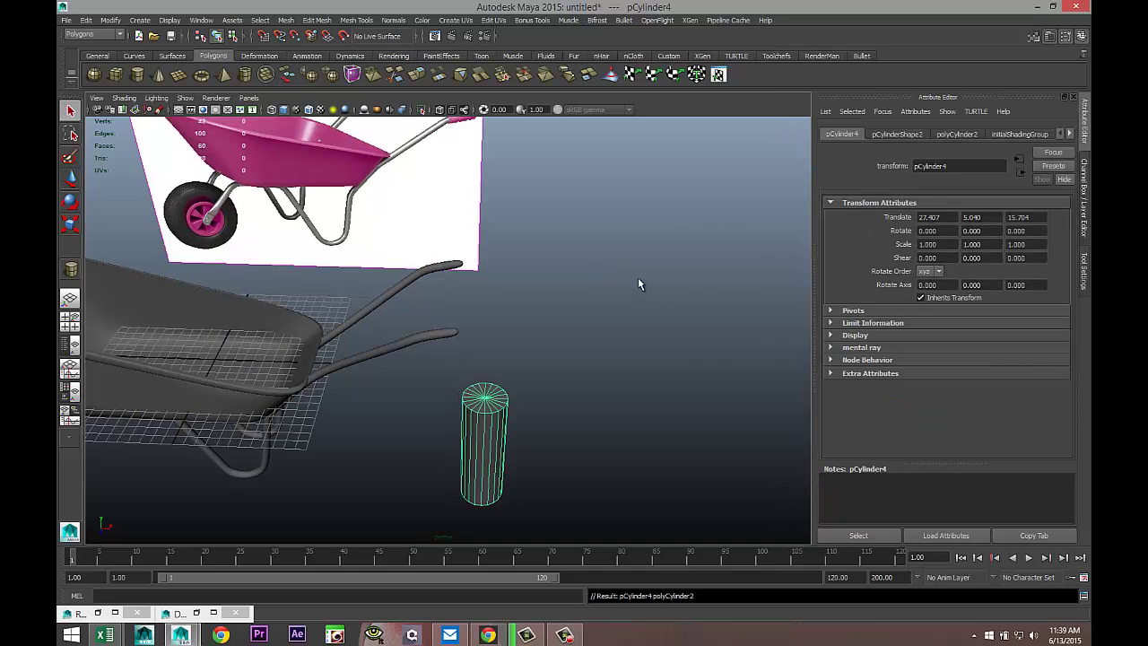
click(957, 134)
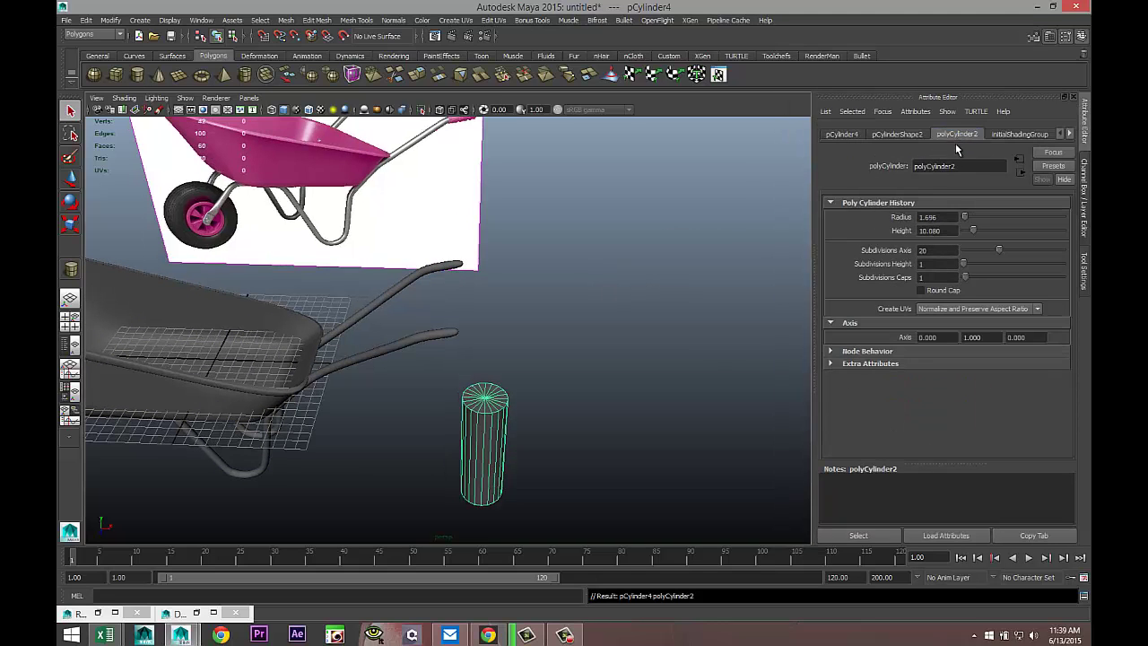
click(937, 250)
click(934, 264)
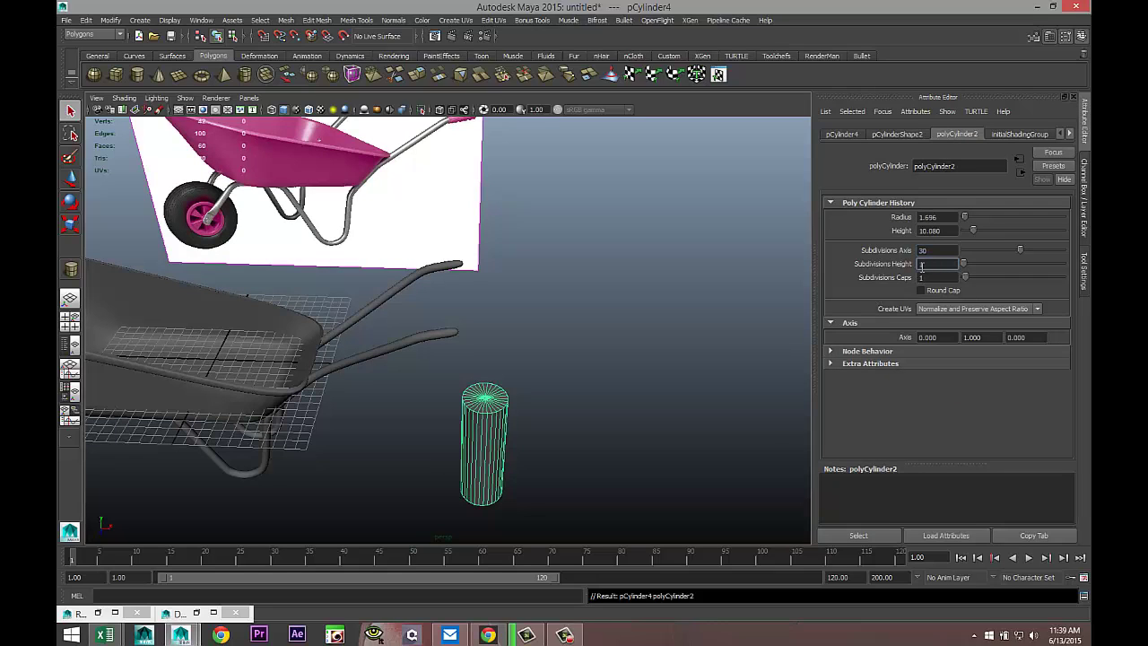
click(942, 279)
text(0)
click(942, 265)
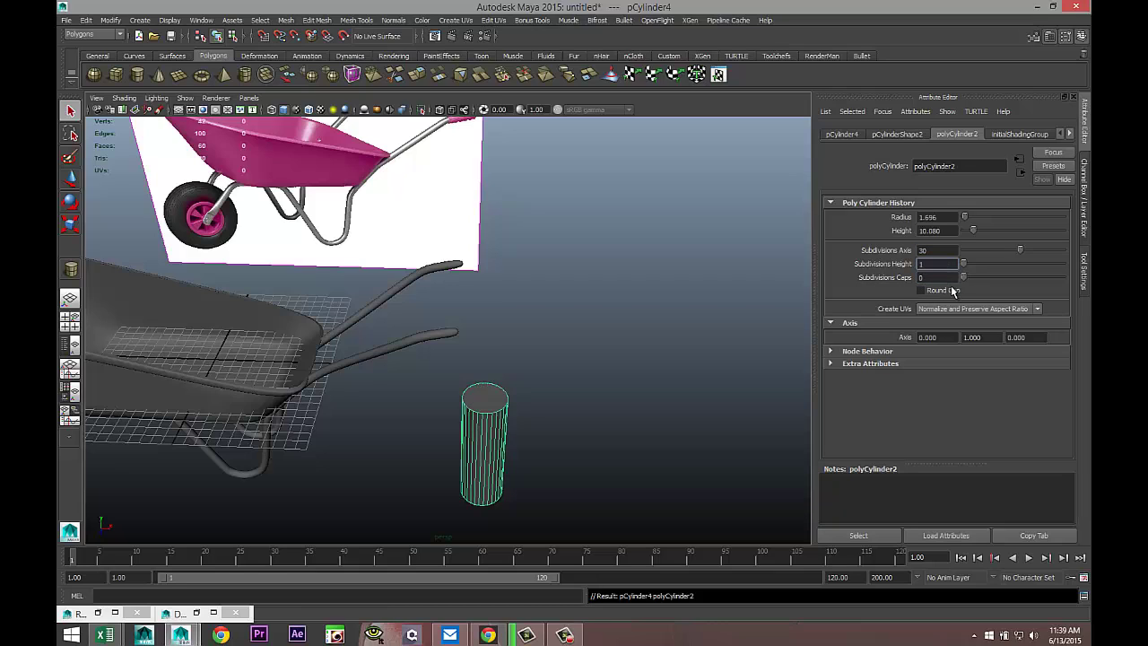
drag(977, 264, 998, 266)
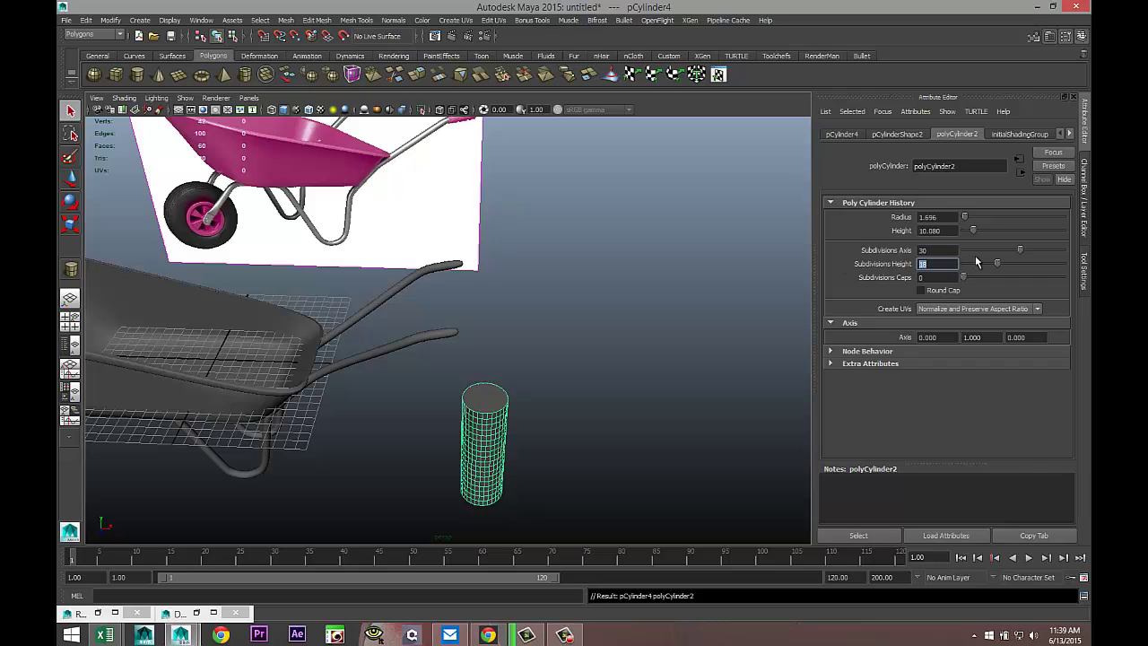
text(20)
key(Return)
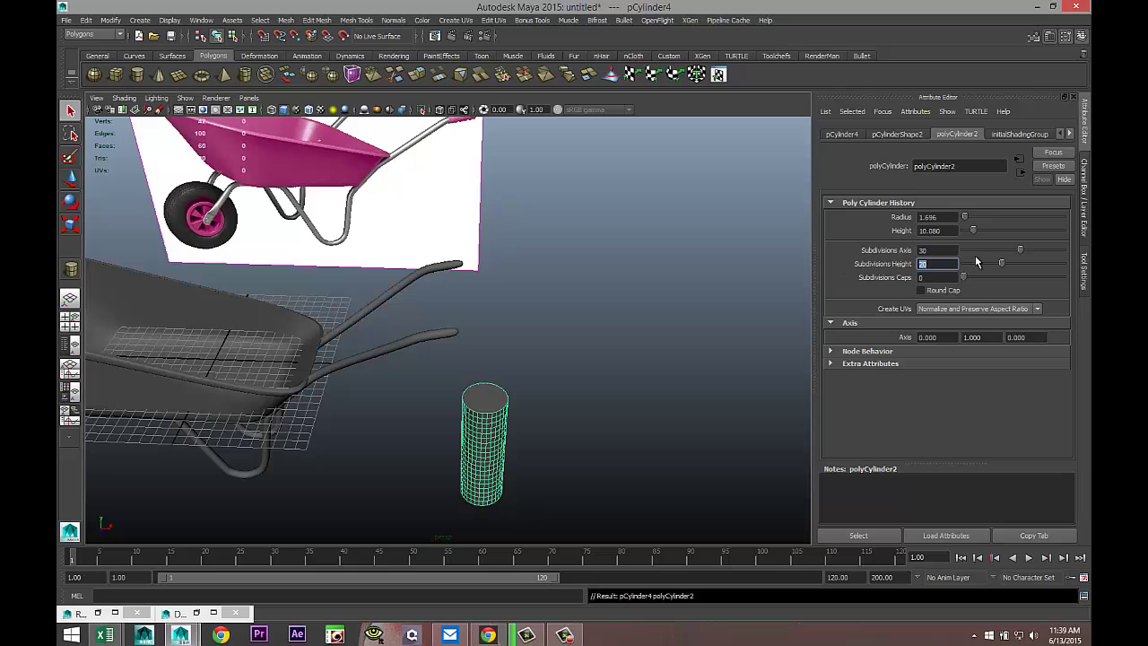
- Switch the new cylinder to face selection and delete its top cap face
click(556, 397)
right_click(488, 391)
click(489, 385)
click(485, 392)
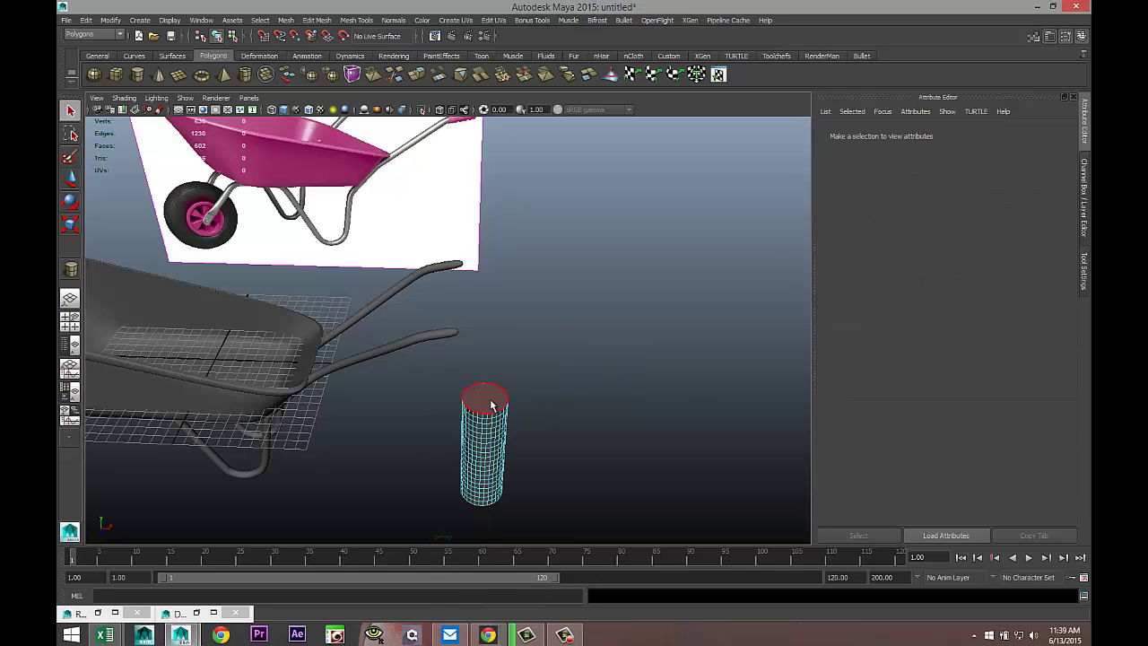
click(605, 487)
- Select every second ring of faces in the cylinder's upper half, five rings starting from the second row
scroll(617, 473, up, 5)
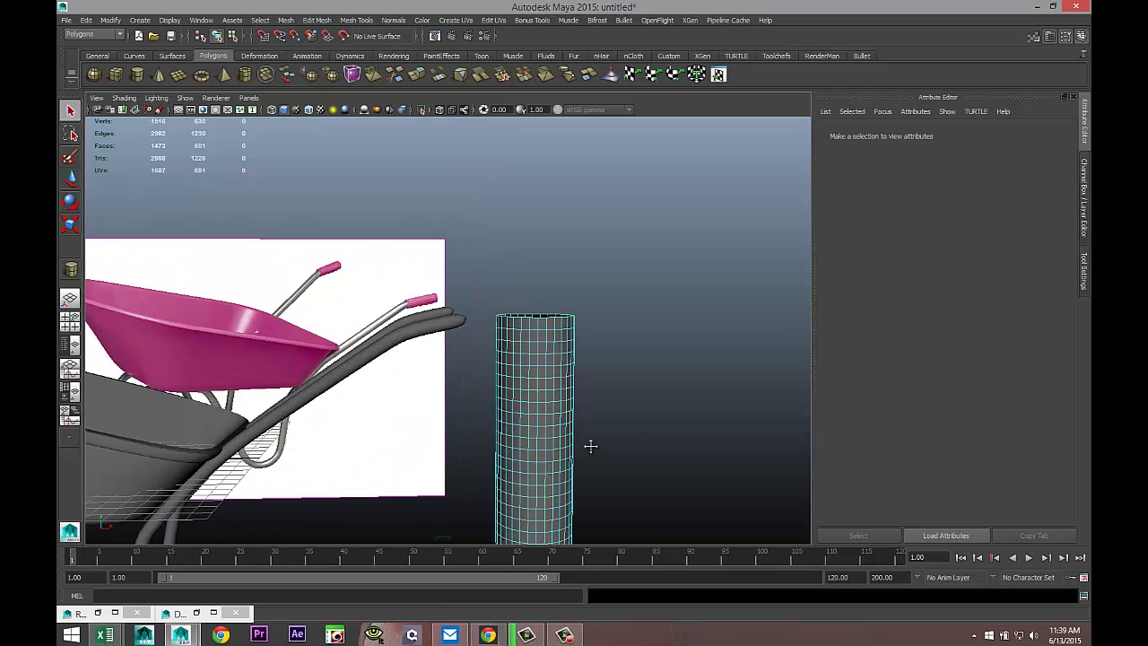
scroll(574, 413, down, 2)
scroll(572, 410, up, 2)
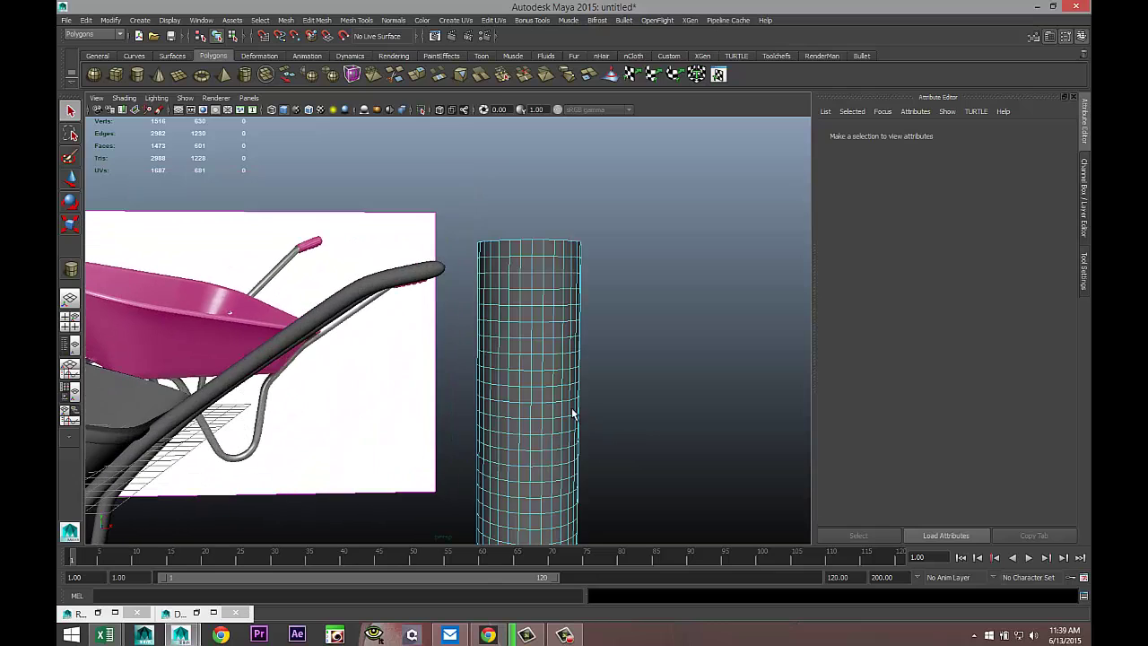
scroll(567, 407, up, 1)
right_drag(516, 316, 515, 314)
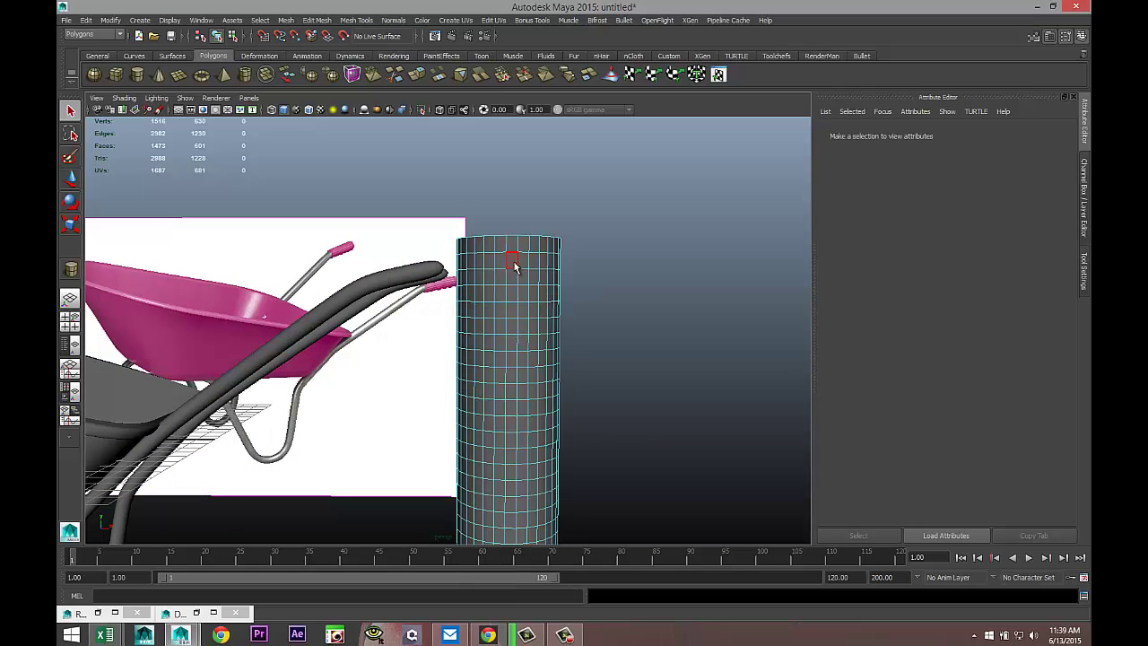
double_click(510, 258)
shift+double_click(511, 296)
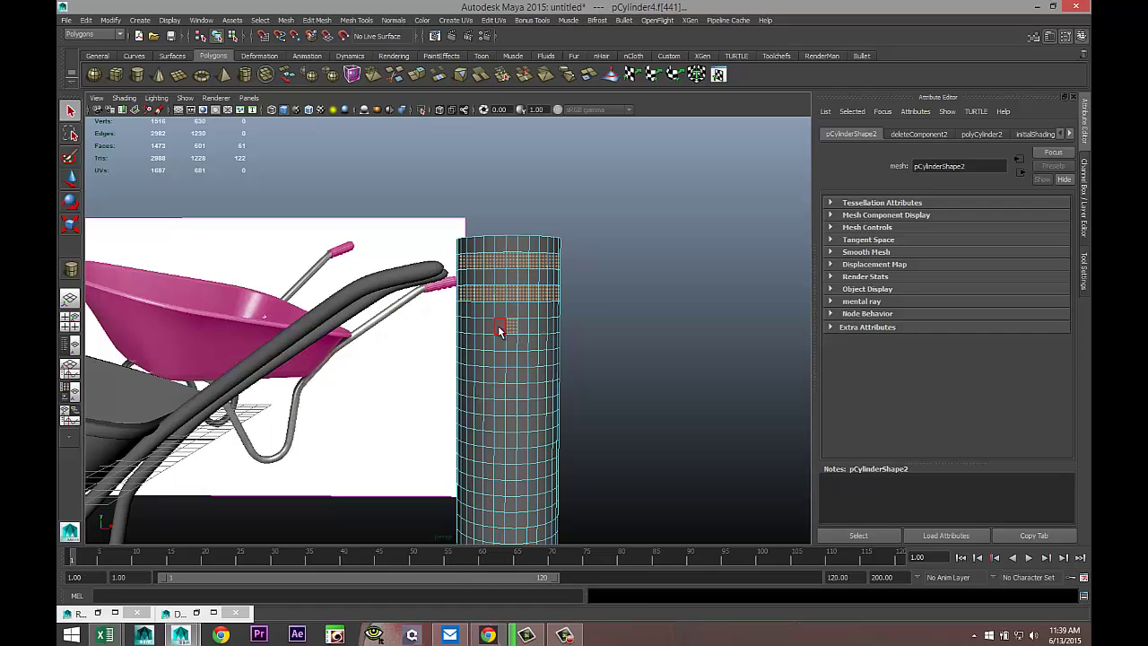
shift+double_click(505, 326)
shift+click(499, 361)
shift+double_click(499, 360)
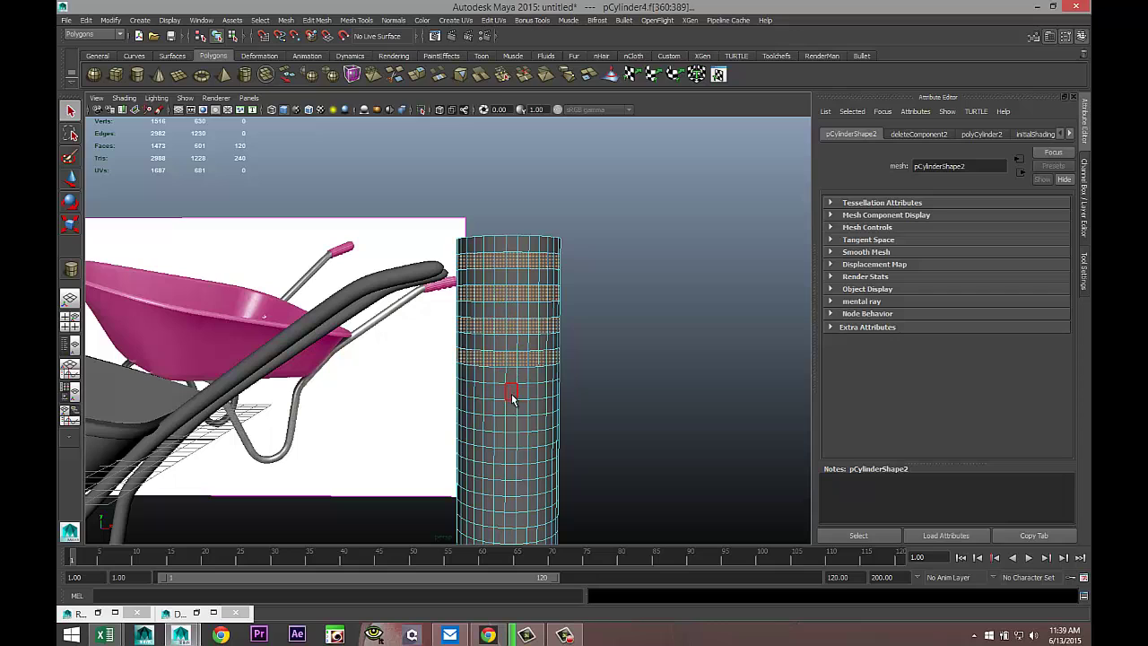
shift+double_click(505, 392)
- Add four more alternating face rings down to the cylinder's lower end to the selection
alt+drag(570, 447, 594, 363)
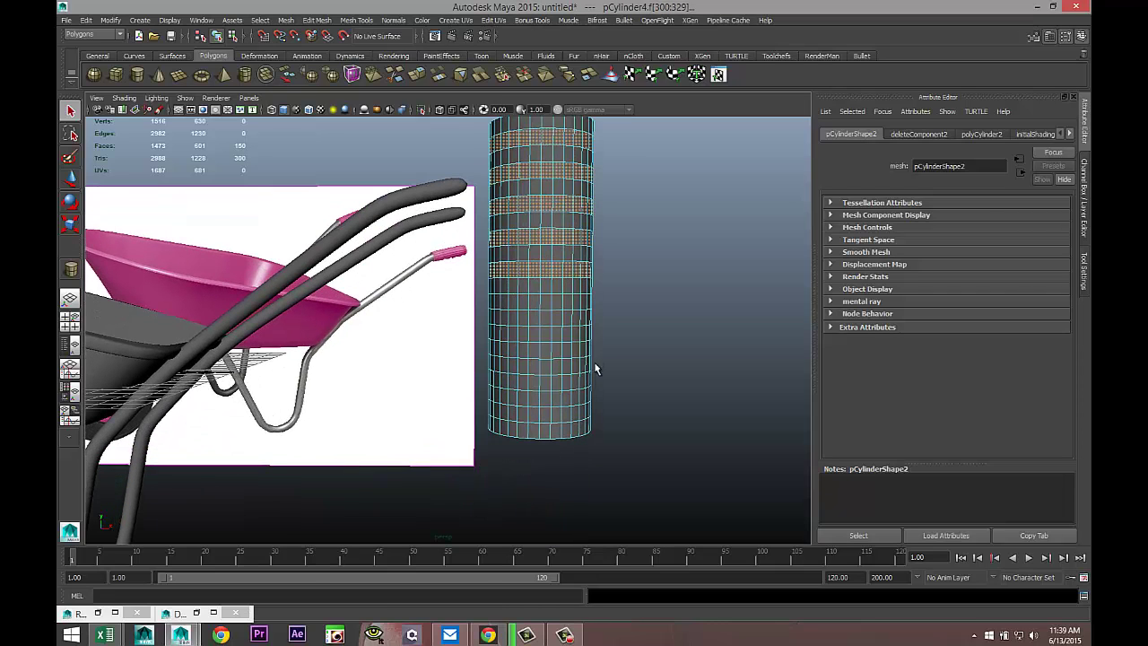
shift+click(534, 303)
shift+double_click(534, 303)
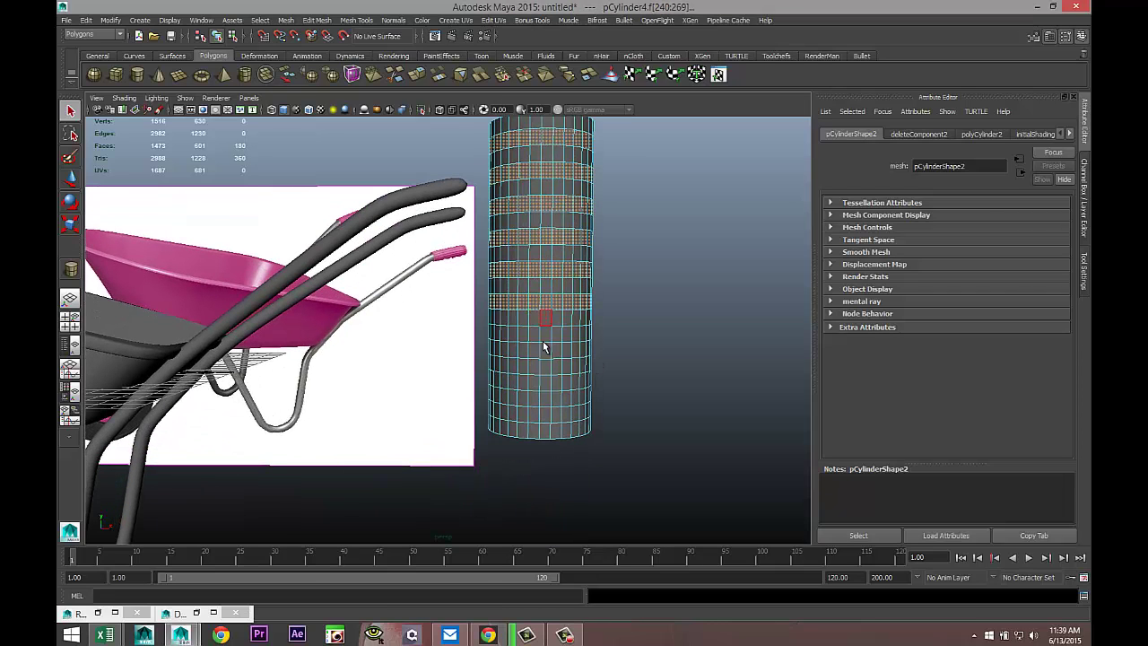
shift+click(543, 333)
shift+double_click(541, 333)
shift+click(537, 366)
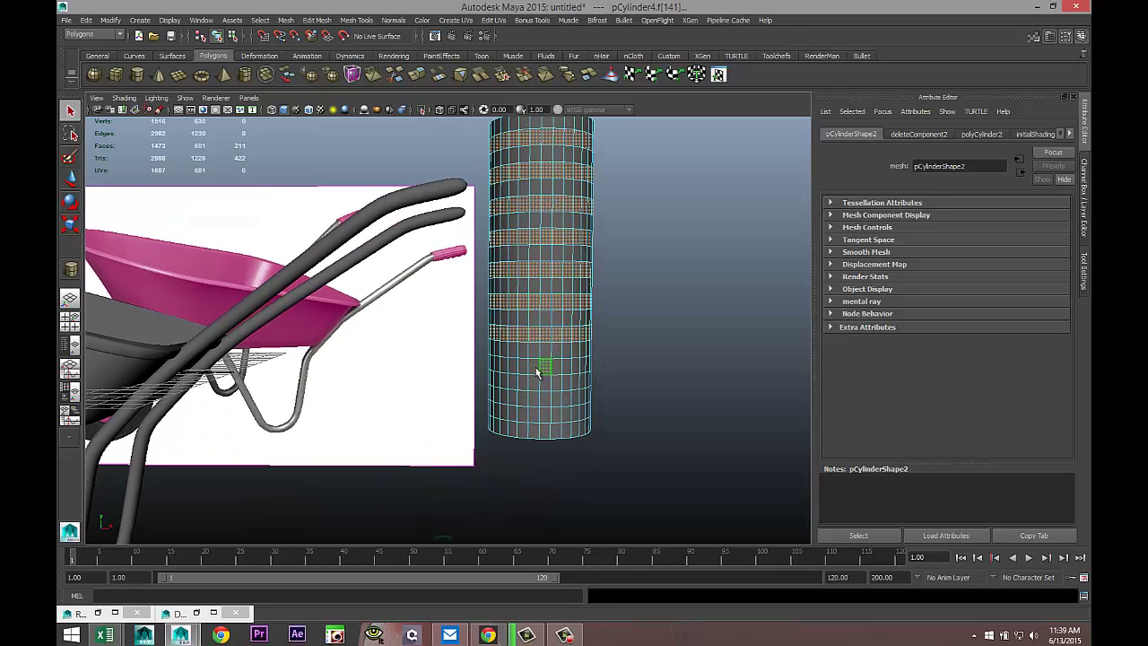
shift+double_click(532, 370)
shift+click(538, 398)
shift+double_click(536, 400)
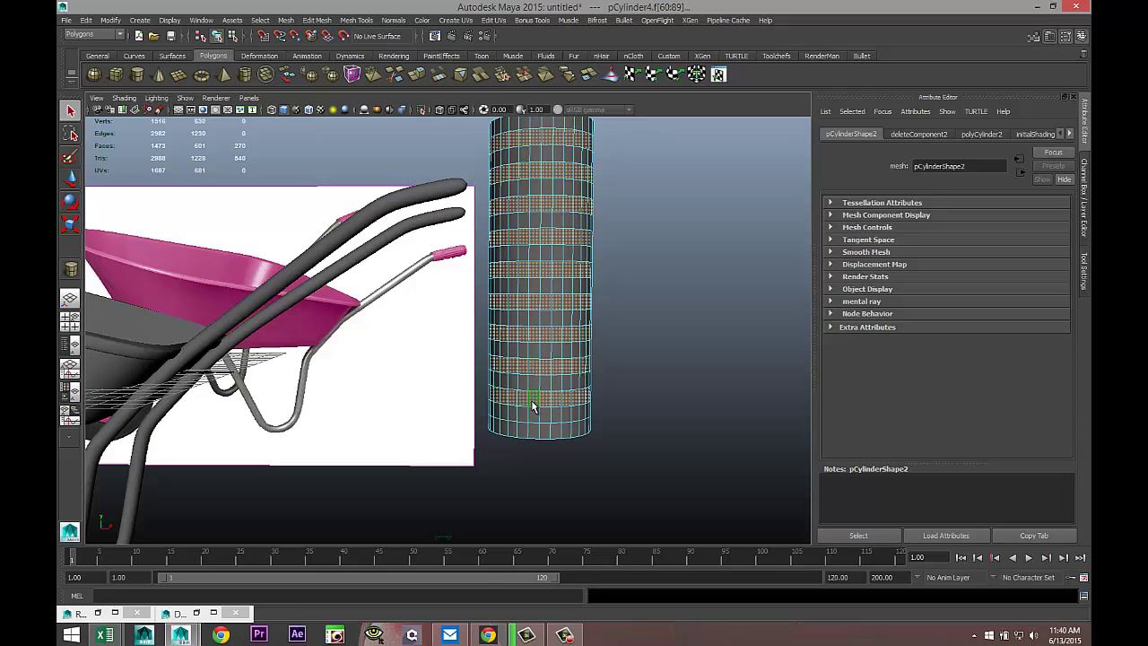
- Extrude the selected face rings with a thickness of 0.1
scroll(624, 404, down, 3)
alt+middle_drag(626, 387, 620, 432)
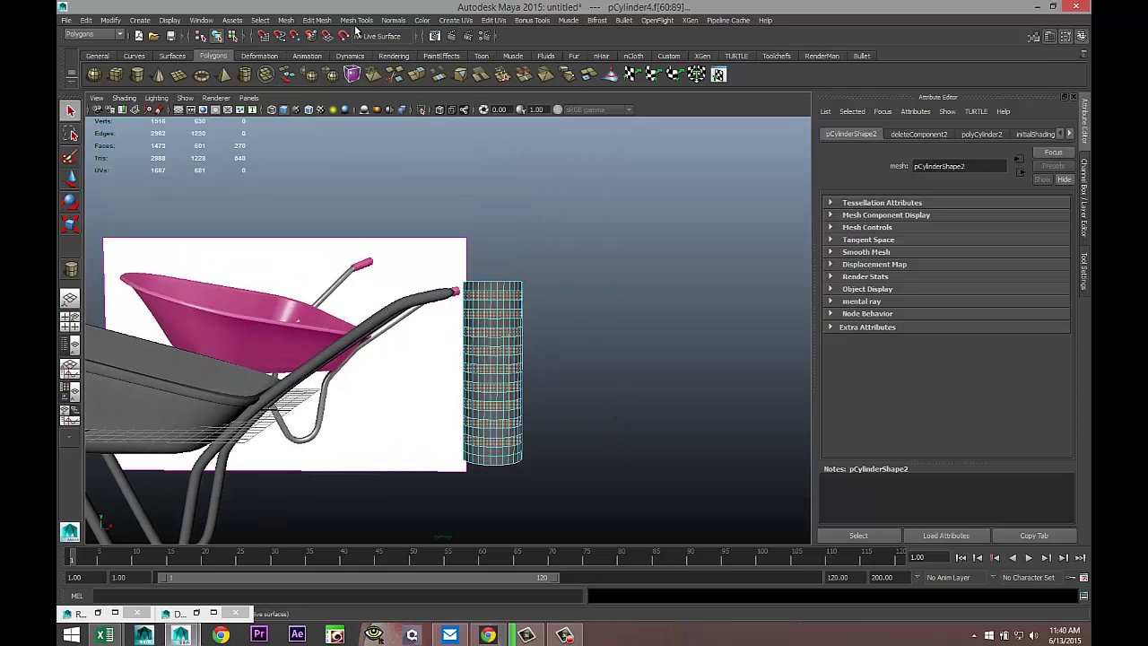
click(320, 21)
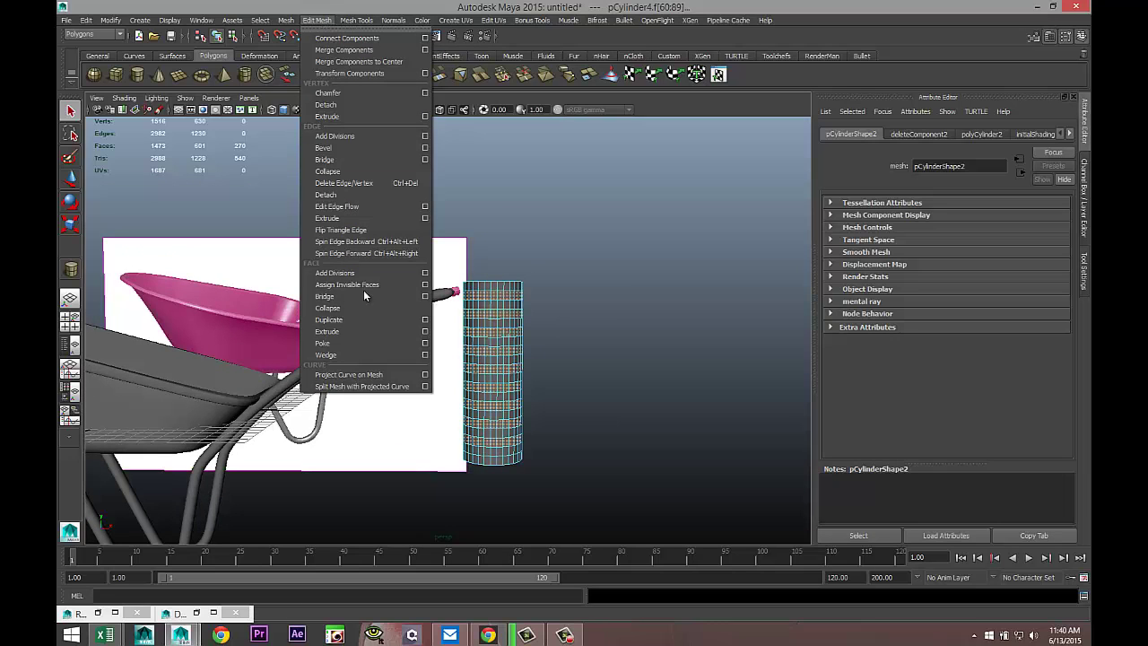
click(372, 331)
click(652, 425)
text(0.1)
key(Return)
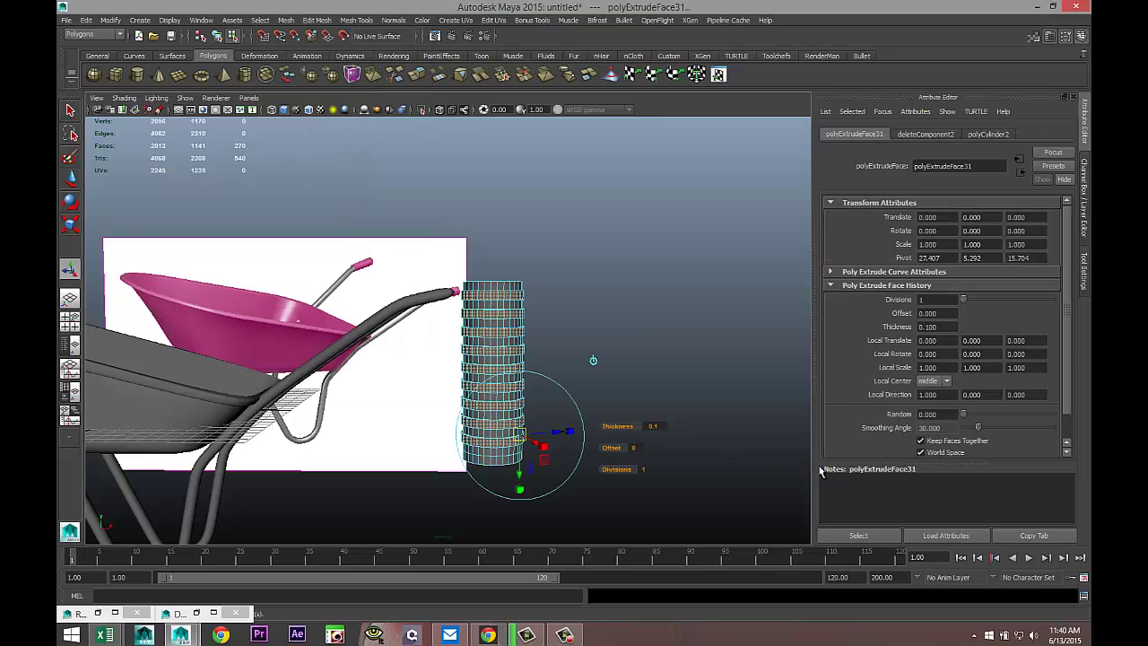
- Set the thickness of the ring extrusion to 0.2
alt+drag(543, 324, 560, 340)
click(673, 439)
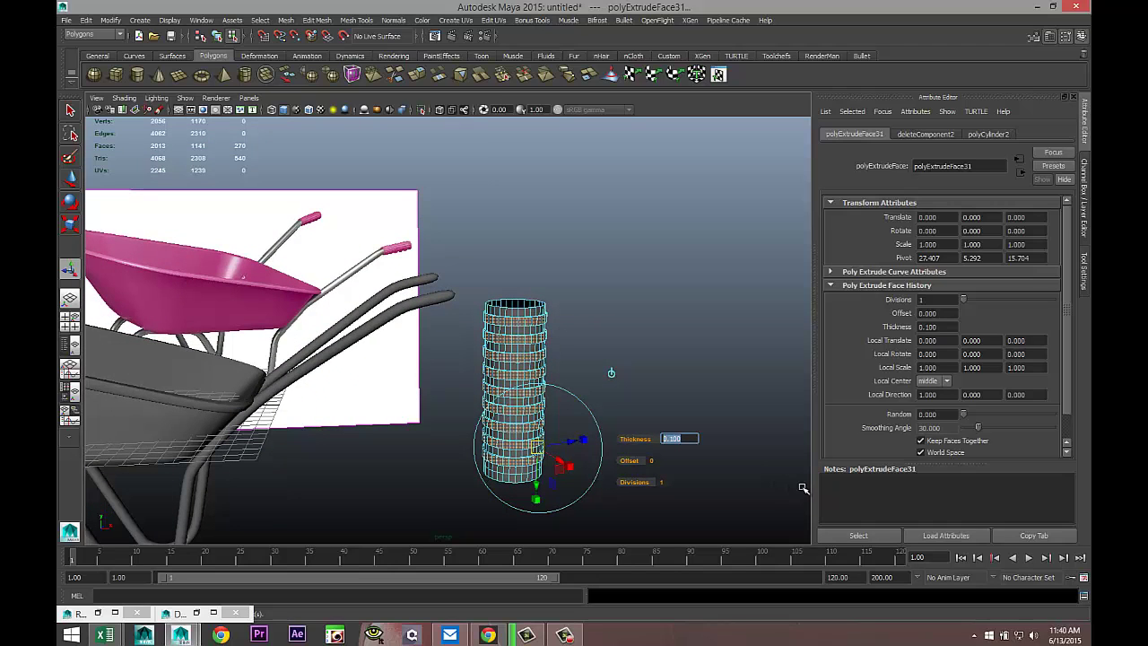
text(0.2)
key(Return)
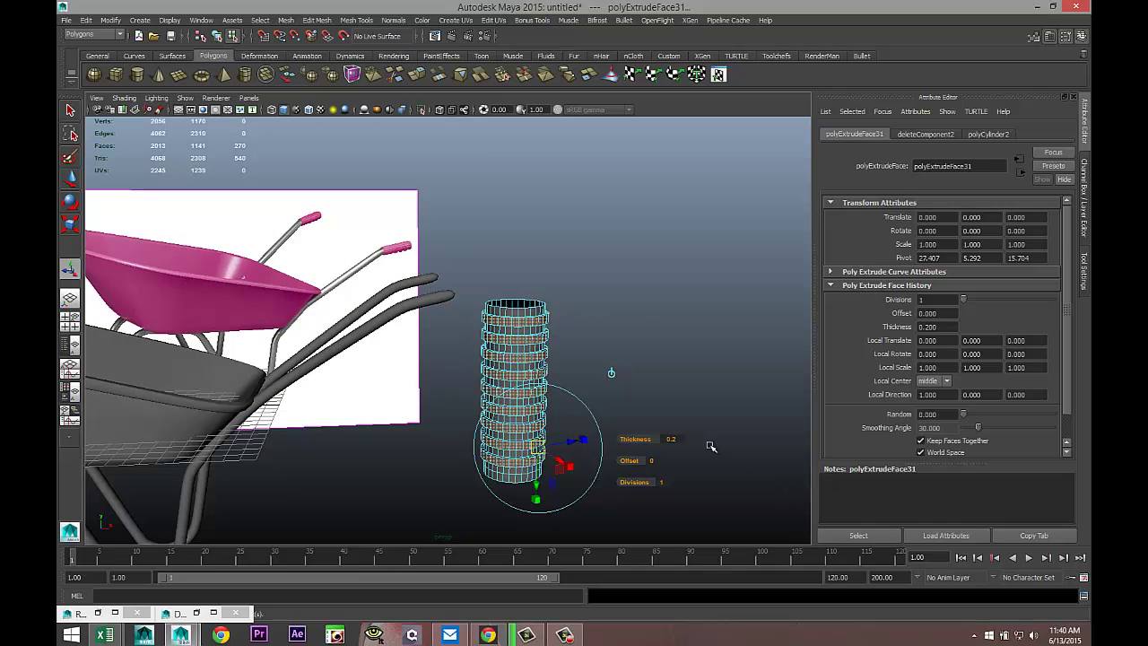
- Return the ribbed cylinder to object mode and display it in smooth preview
click(638, 323)
right_drag(503, 343, 554, 329)
click(527, 332)
click(646, 419)
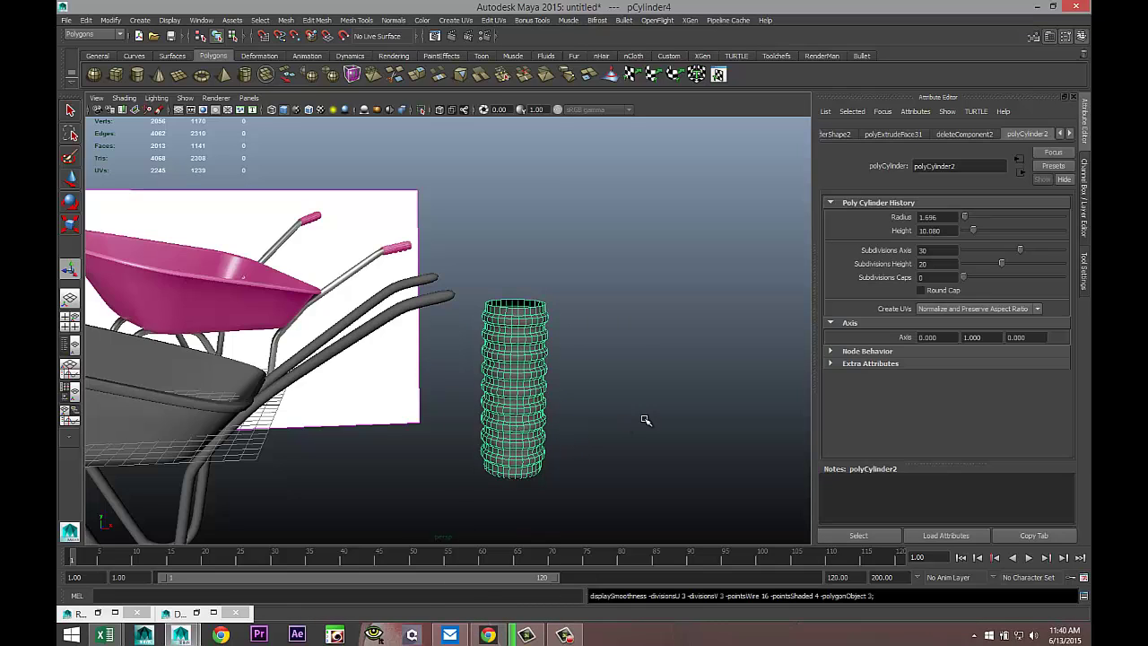
- Rotate the ribbed grip from upright to nearly horizontal, with its open end facing the handles
click(507, 359)
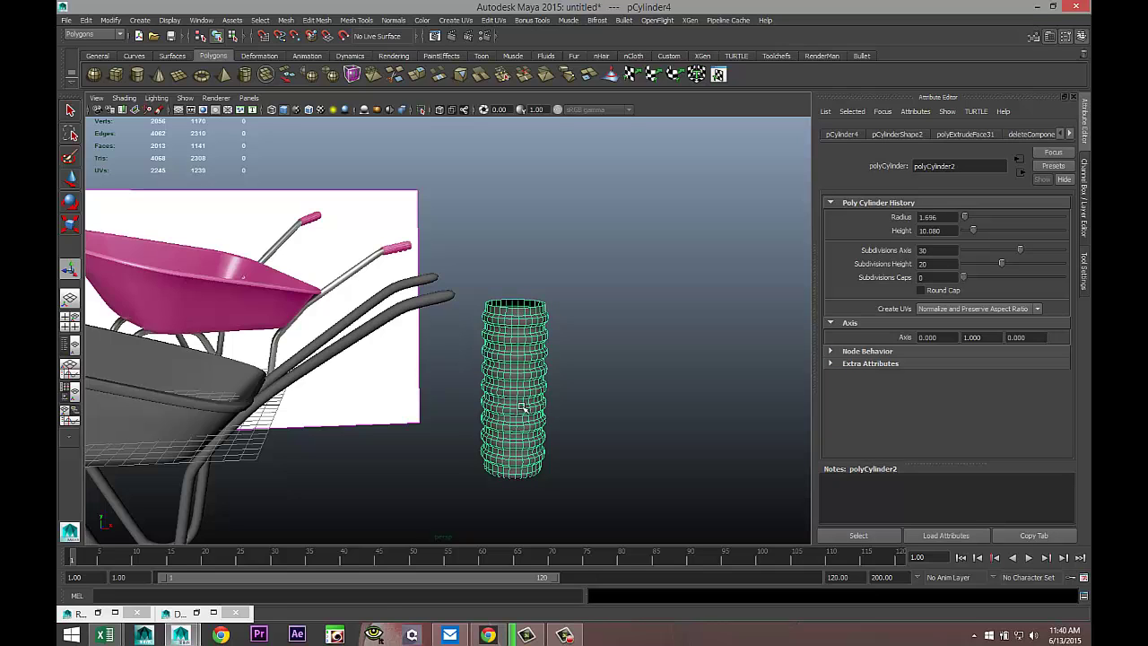
key(e)
drag(463, 408, 420, 473)
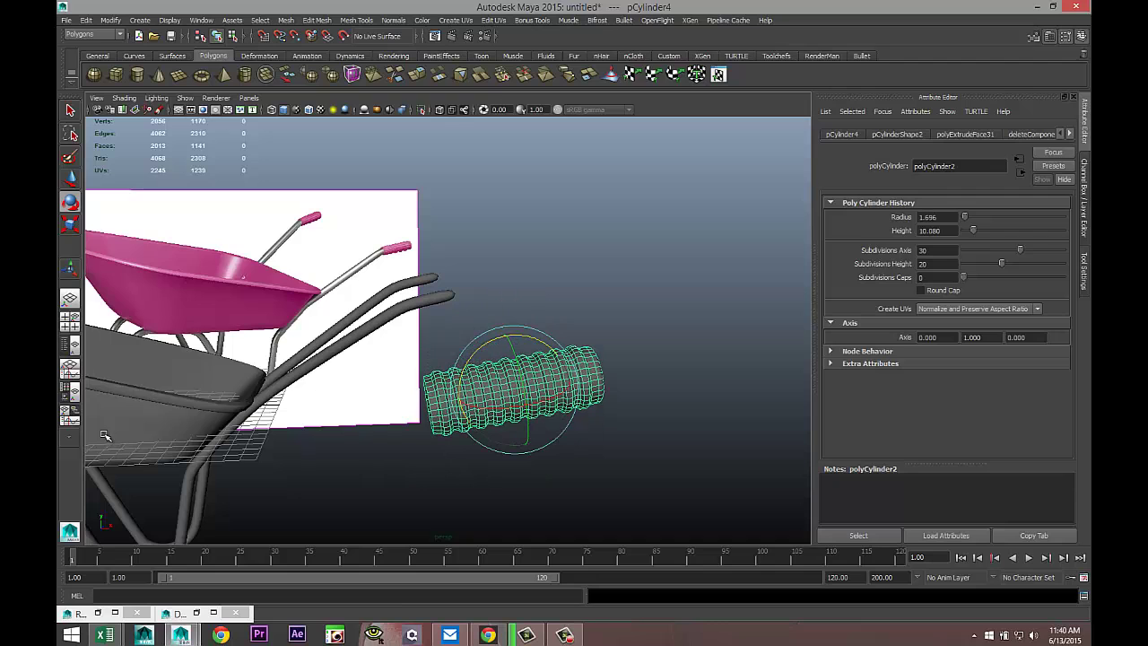
- Show the grip beside the reference handle in the front view and activate the Move tool
click(70, 321)
key(space)
key(f)
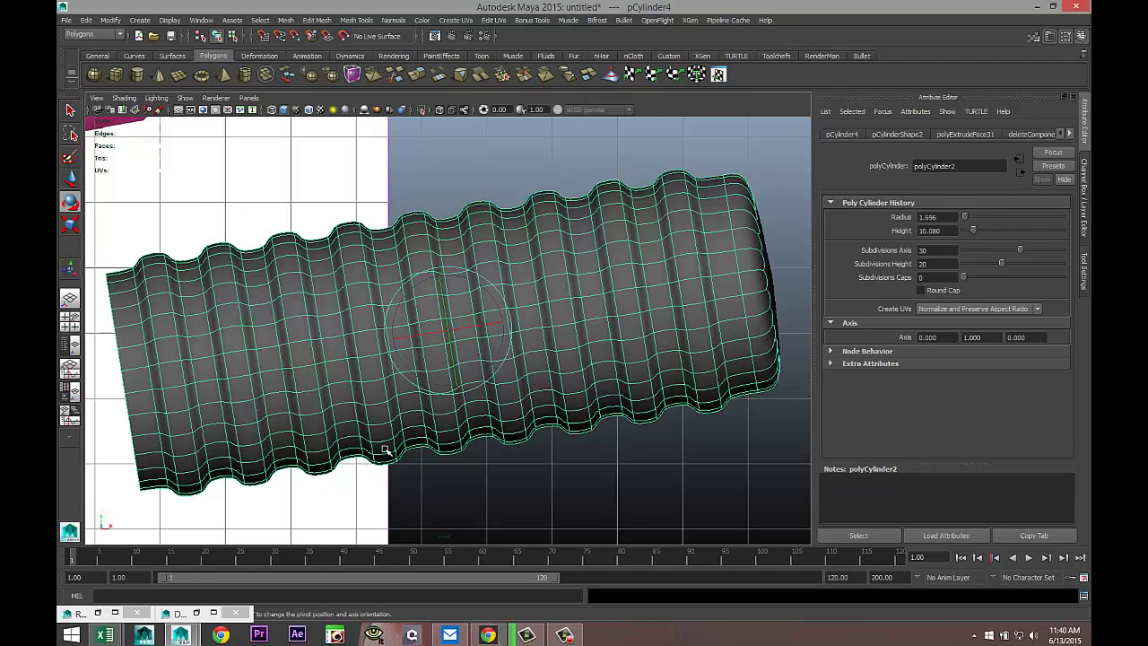
scroll(403, 447, down, 5)
key(w)
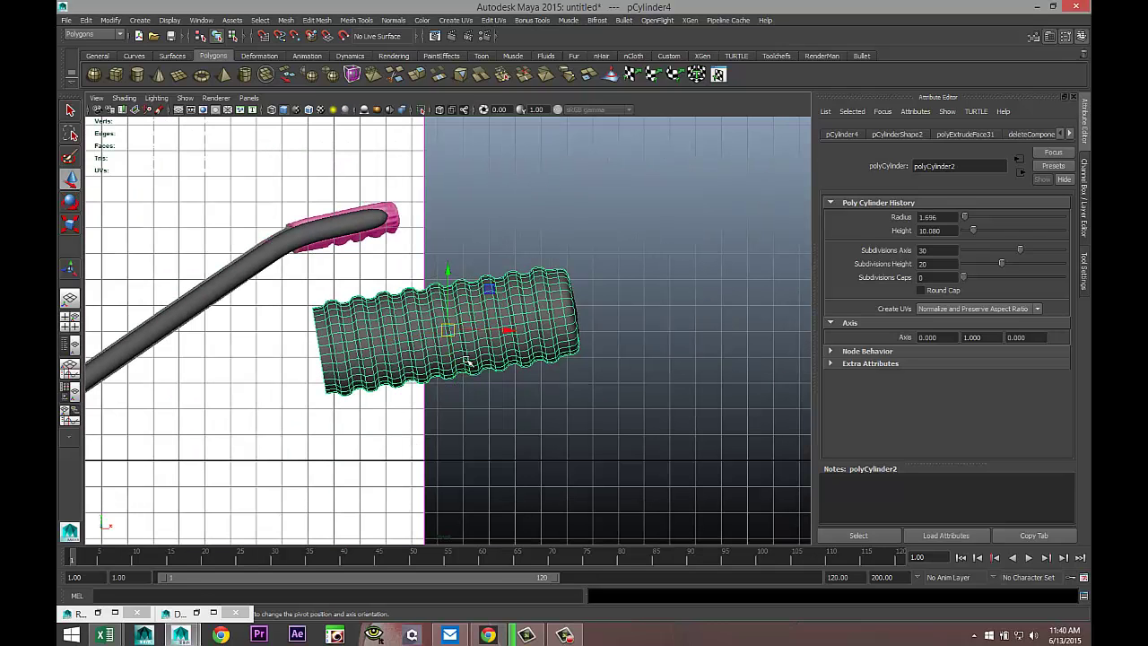
- Move the ribbed grip over the handle's end in the front view and scale it down towards the reference grip's size
drag(455, 332, 400, 226)
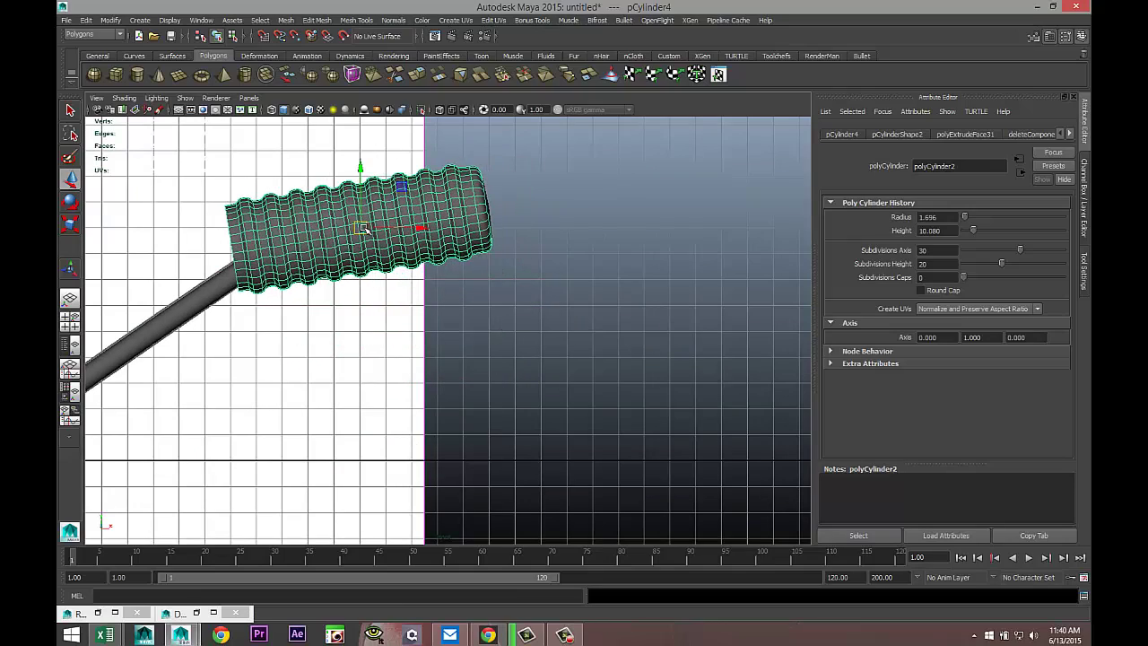
key(f)
key(Insert)
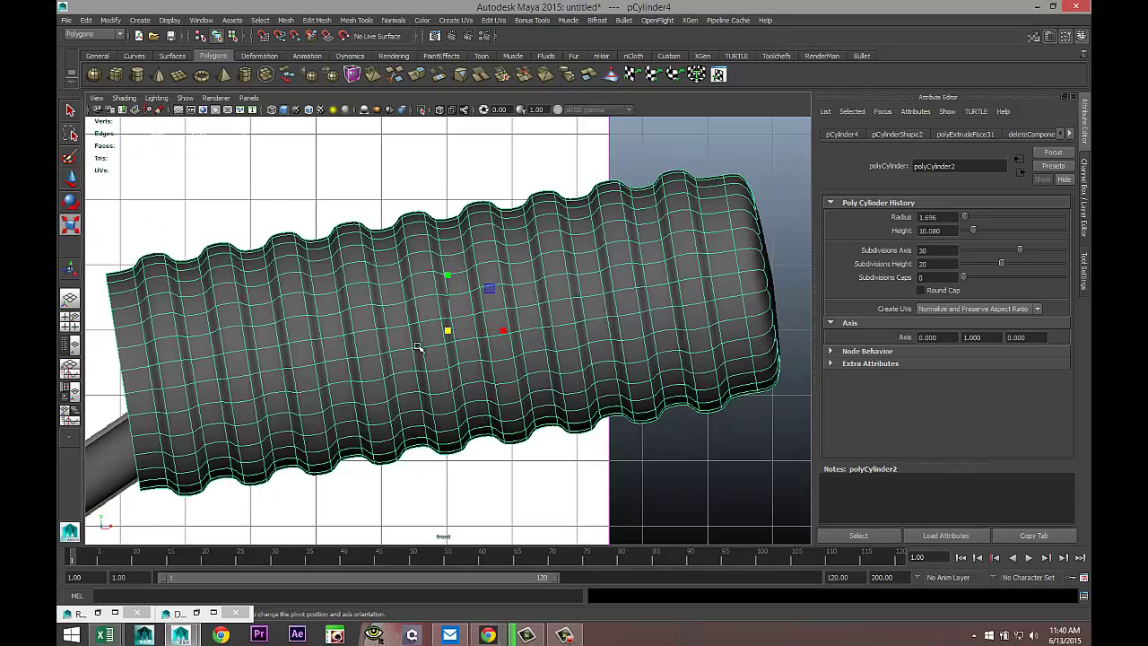
drag(446, 330, 212, 345)
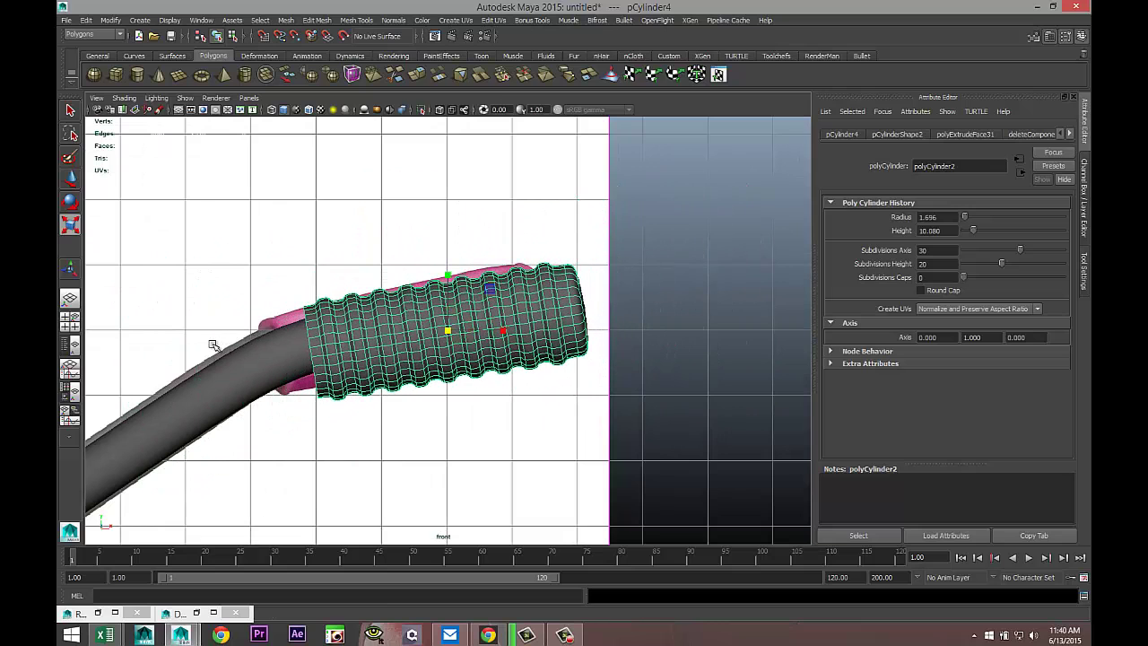
key(4)
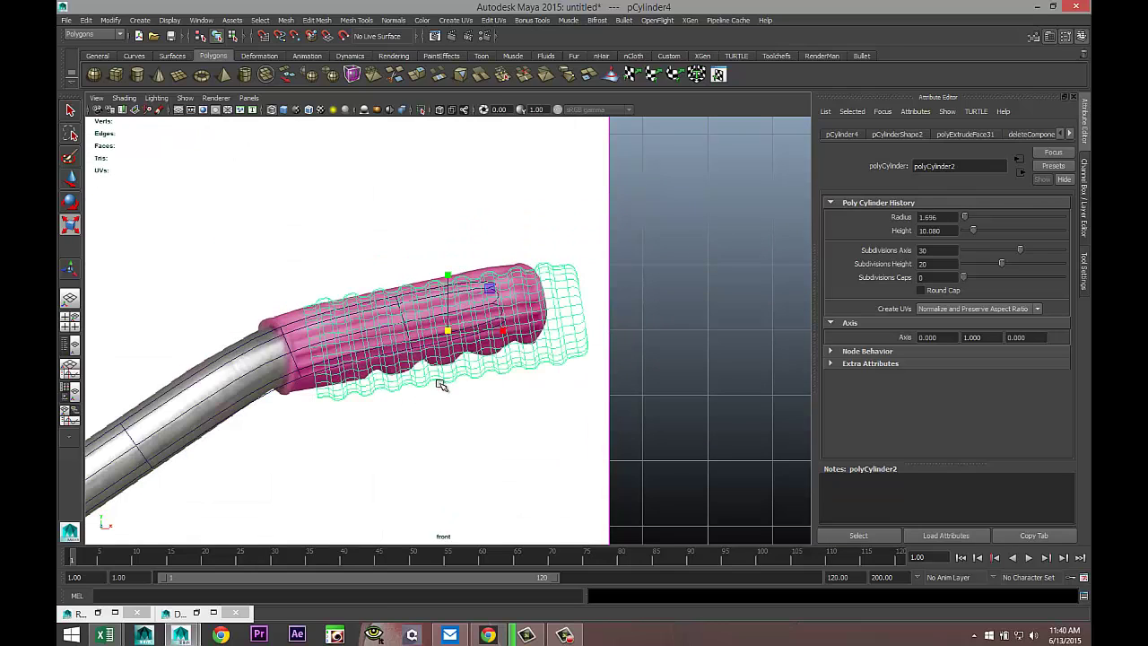
- Align the ribbed grip with the pink reference grip and rotate it slightly to match the handle's angle
key(Insert)
drag(447, 330, 403, 329)
key(e)
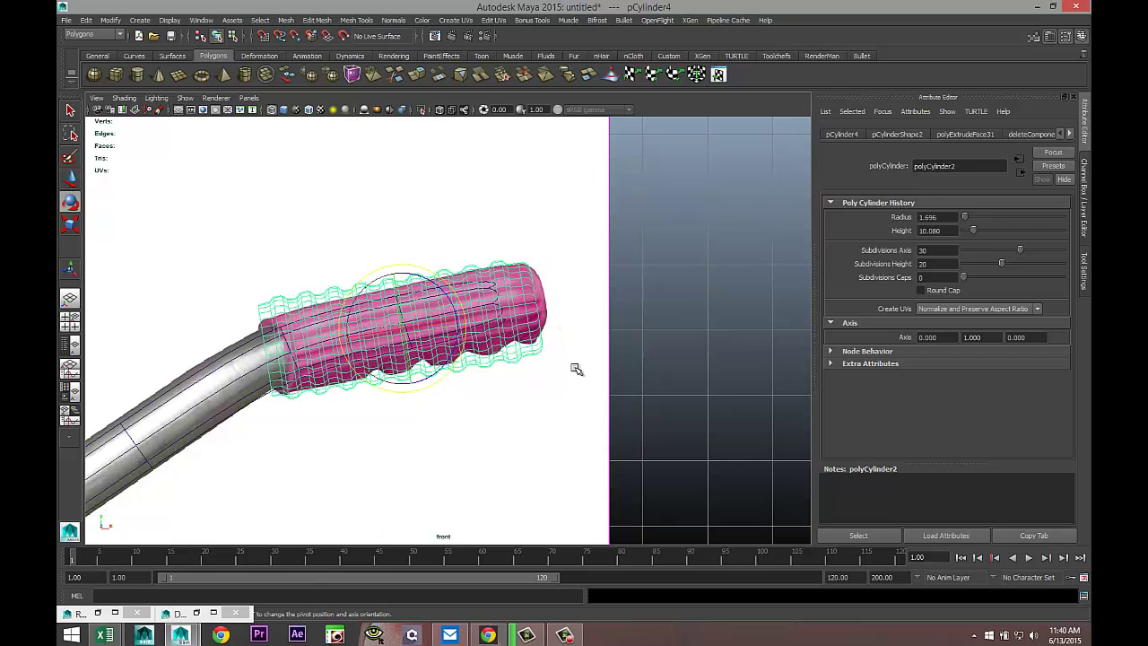
drag(464, 346, 467, 341)
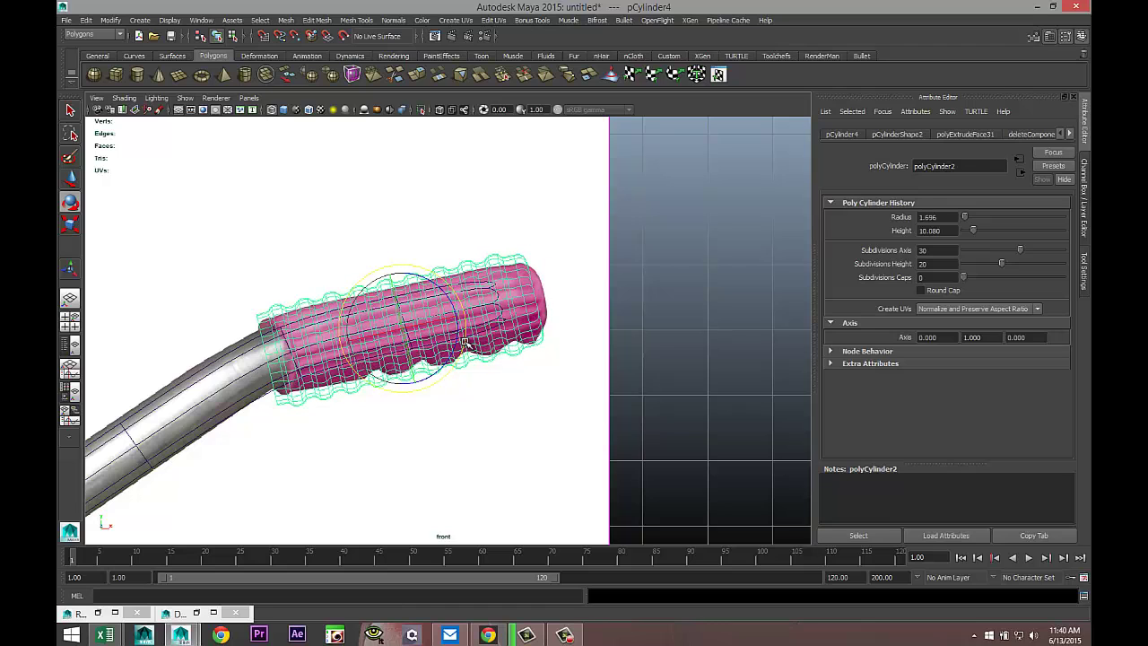
key(5)
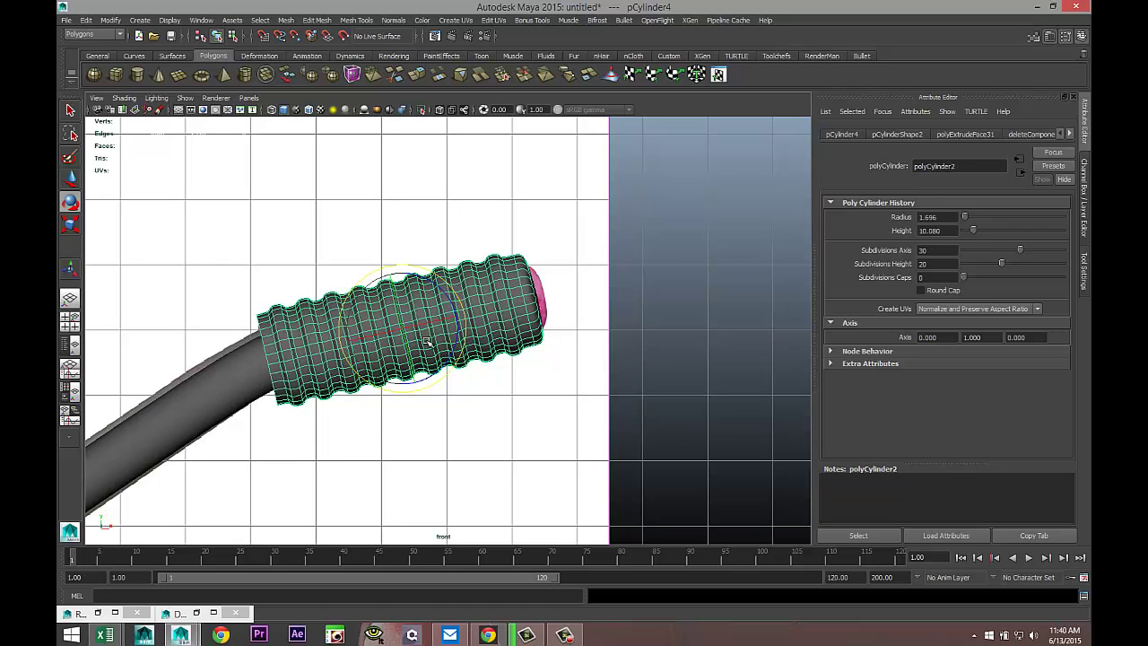
- Scale the ribbed grip down further and centre it on the handle tube in the front view
key(w)
mouse_move(403, 330)
mouse_down()
mouse_move(435, 327)
mouse_move(383, 332)
mouse_up()
key(d)
key(r)
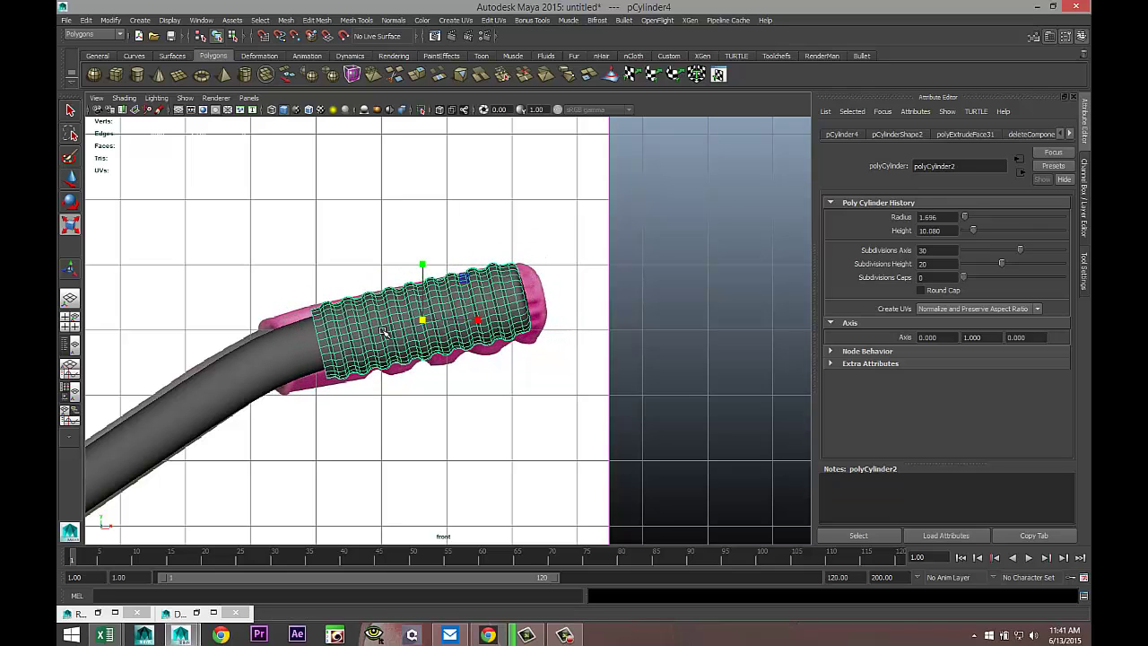
key(w)
drag(421, 321, 419, 318)
key(w)
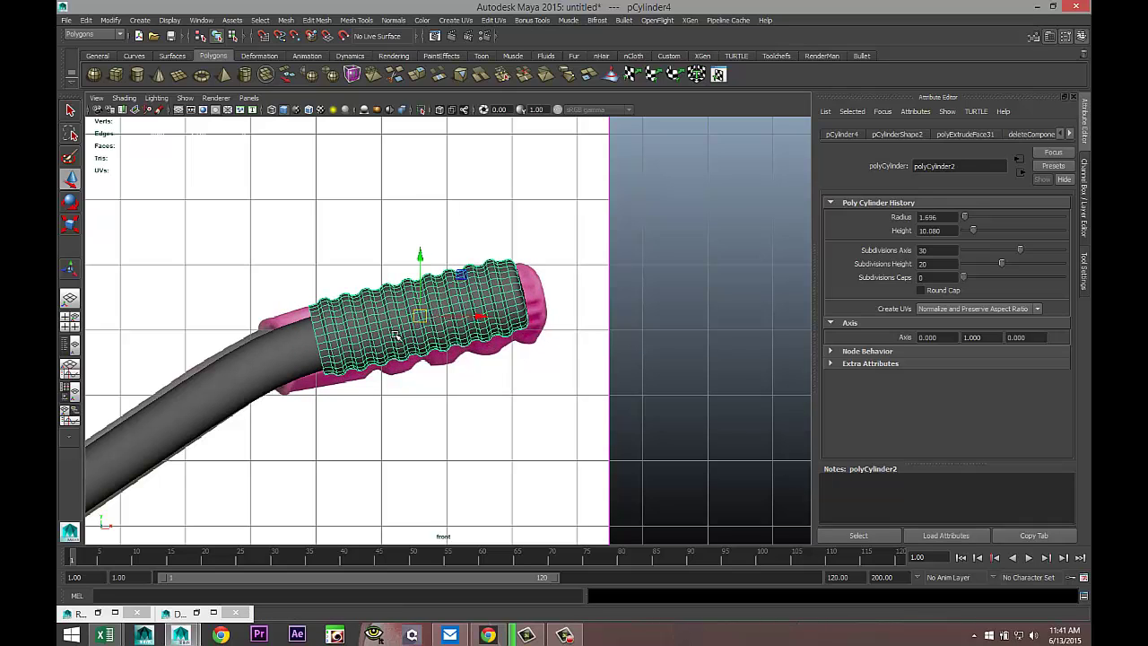
- Move the grip sideways in the top view onto the end of the near handle
click(71, 321)
key(space)
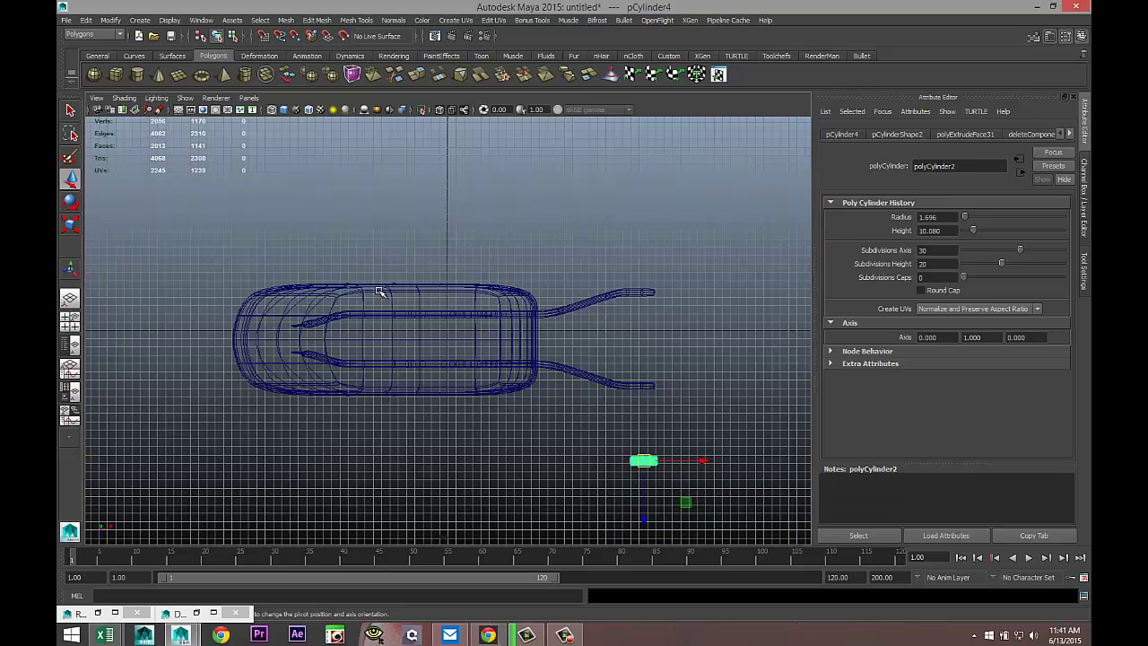
drag(647, 518, 643, 440)
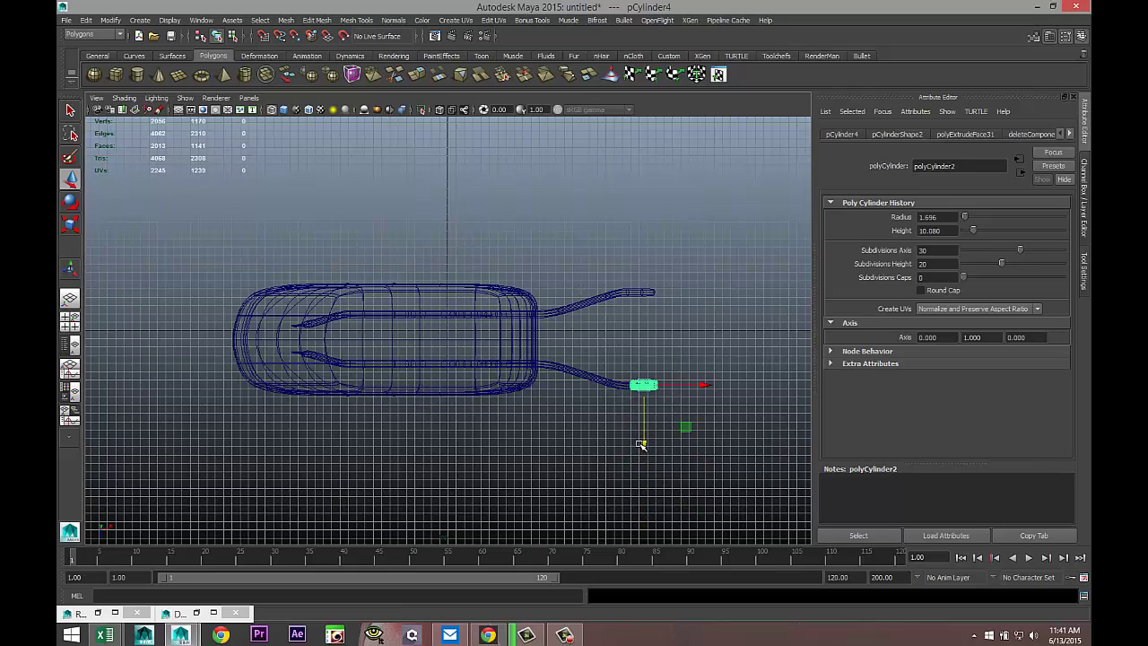
key(f)
scroll(548, 446, down, 5)
scroll(544, 449, up, 3)
drag(449, 329, 436, 346)
scroll(538, 425, down, 10)
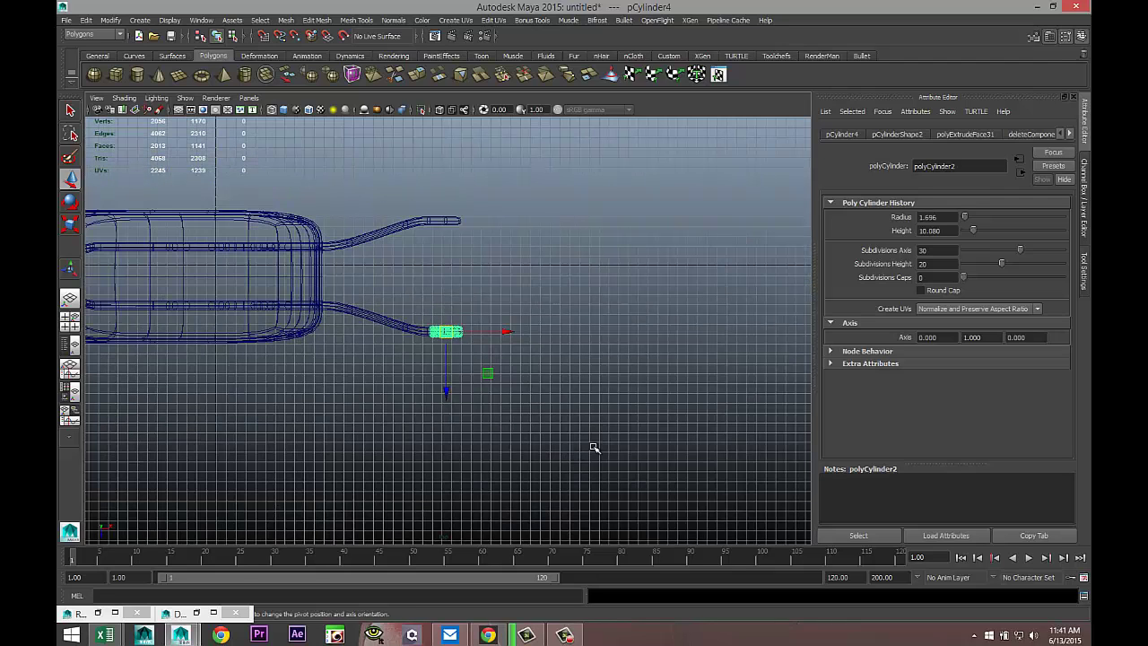
- Duplicate the grip and centre the copy on the opposite handle's end in the top view
key(ctrl+d)
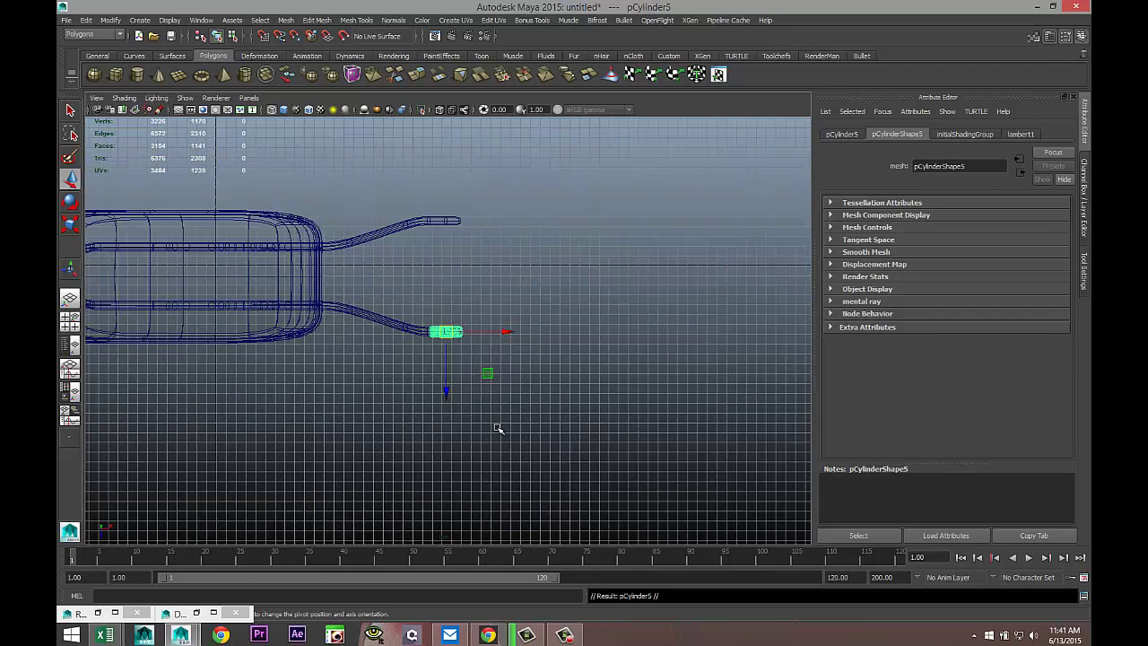
drag(454, 393, 450, 286)
key(f)
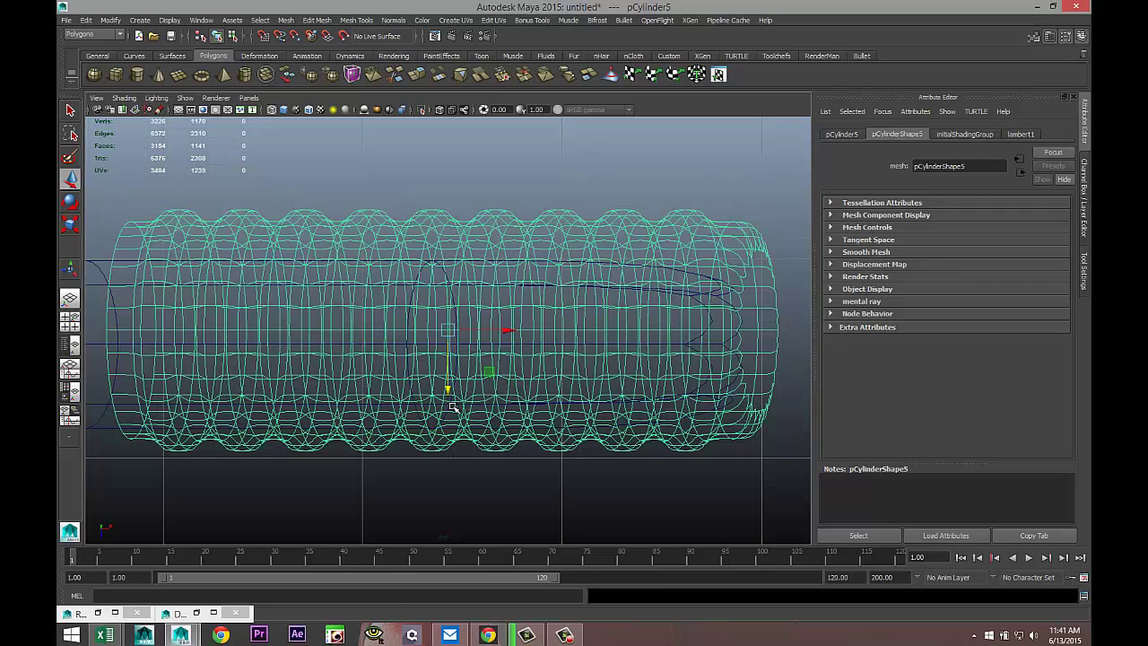
drag(445, 390, 446, 402)
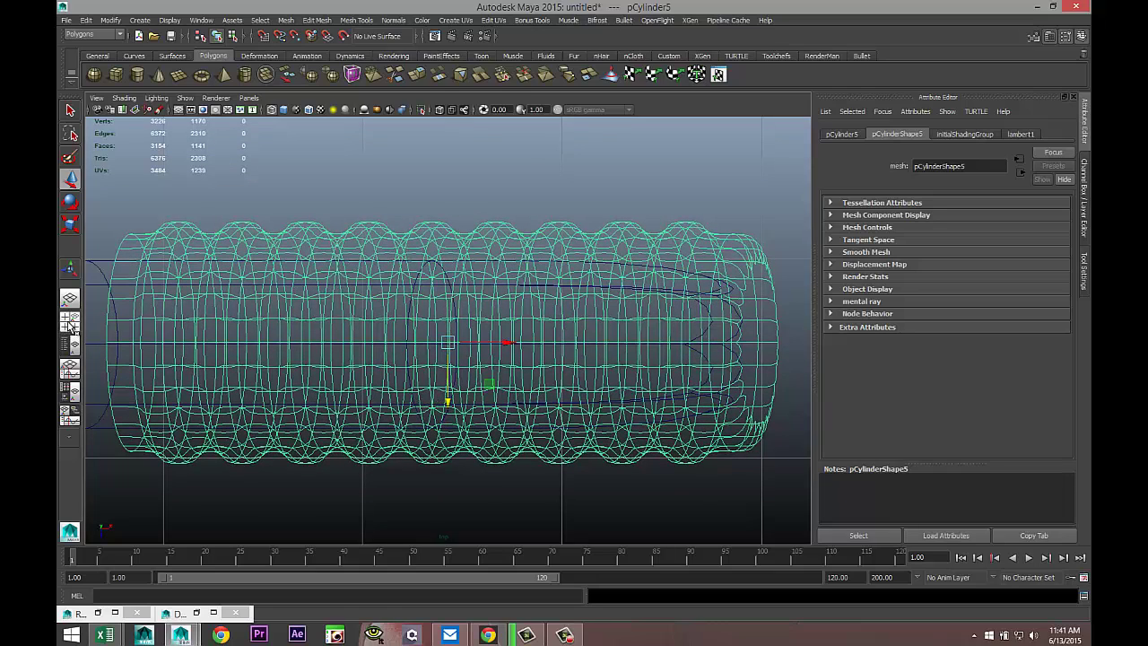
key(space)
key(space)
click(598, 403)
- Rescale the near handle's original grip in the perspective view so that it fits around the tube
alt+drag(597, 402, 567, 404)
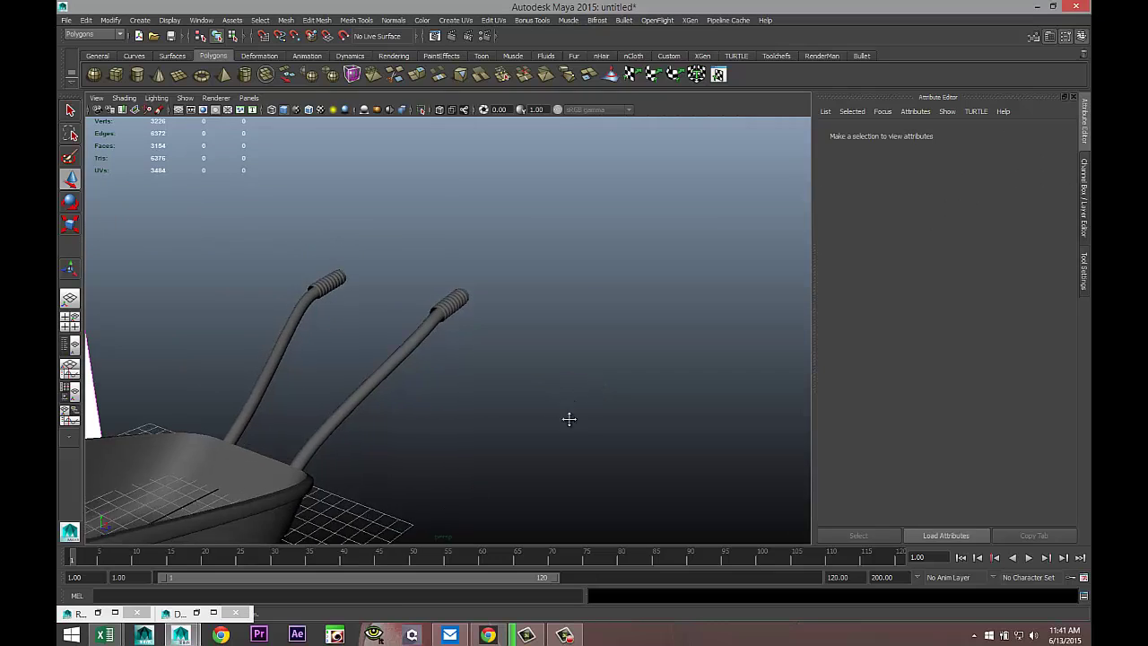
alt+middle_drag(566, 414, 579, 463)
scroll(579, 461, up, 3)
scroll(579, 461, up, 1)
alt+drag(577, 461, 502, 429)
click(467, 404)
key(r)
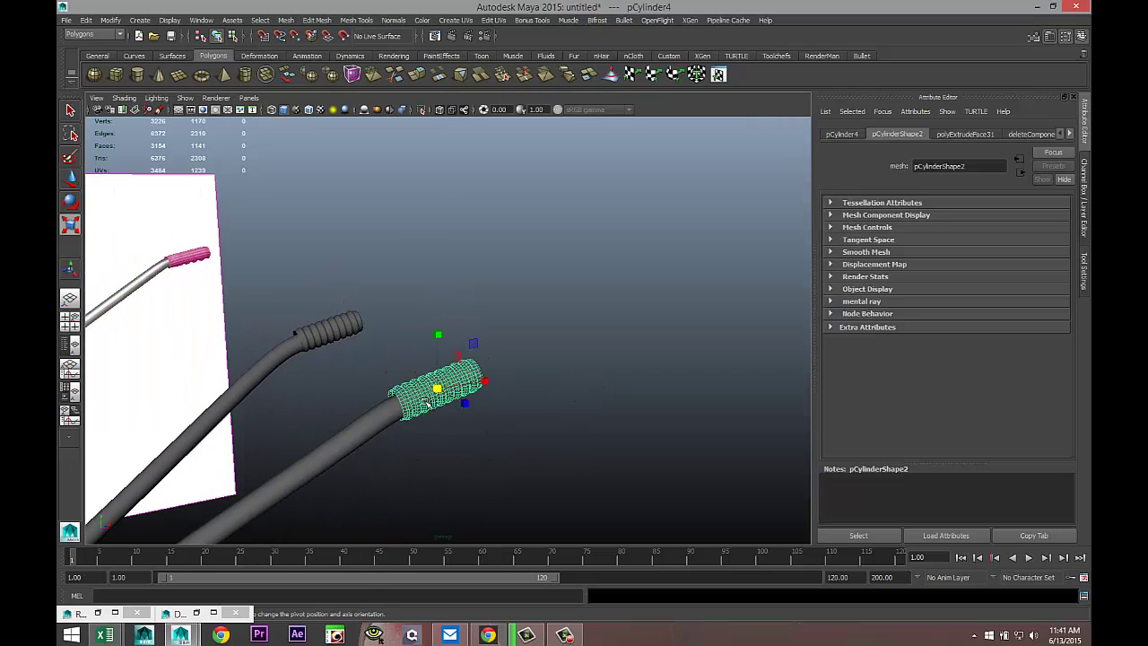
drag(438, 390, 423, 398)
alt+drag(538, 448, 509, 429)
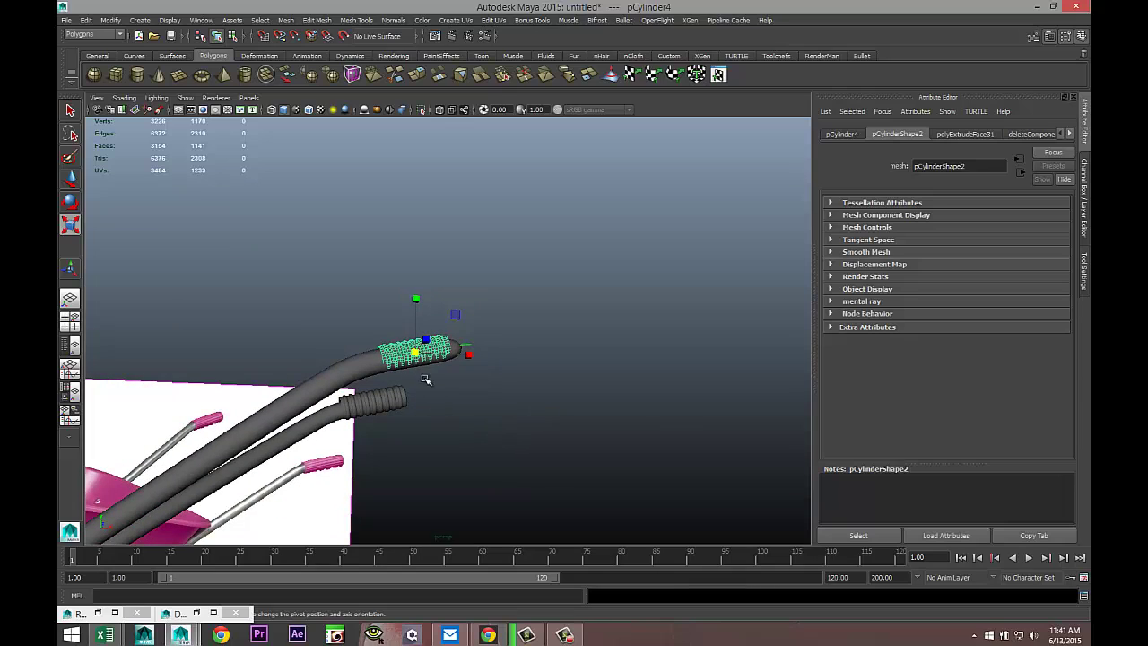
drag(415, 352, 431, 371)
key(w)
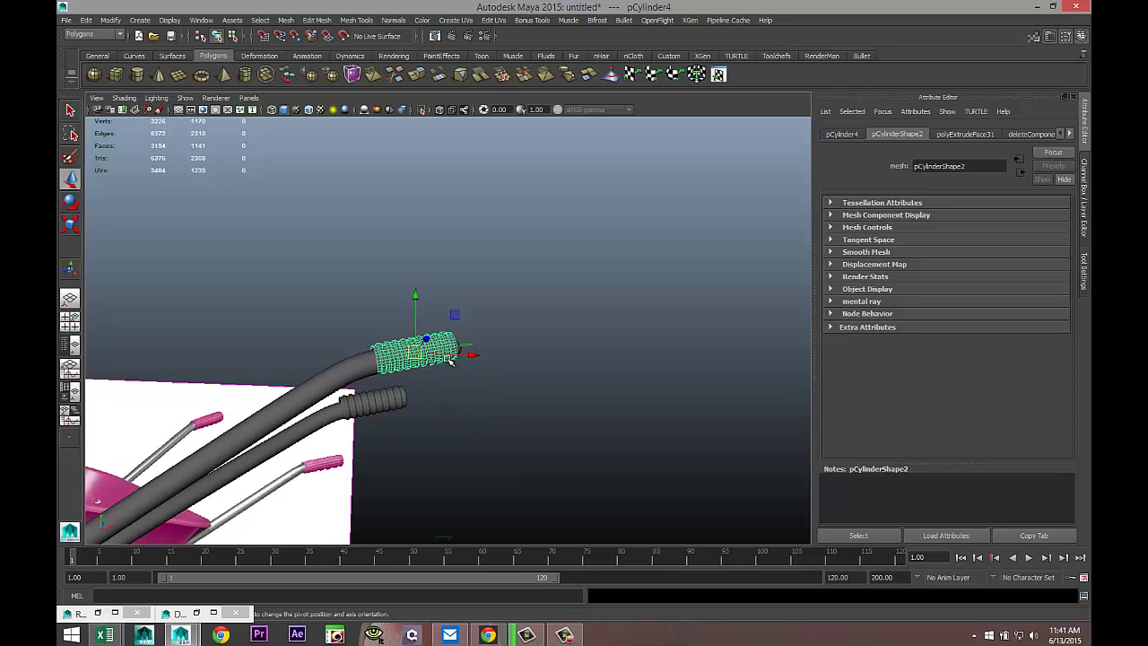
alt+drag(536, 423, 448, 391)
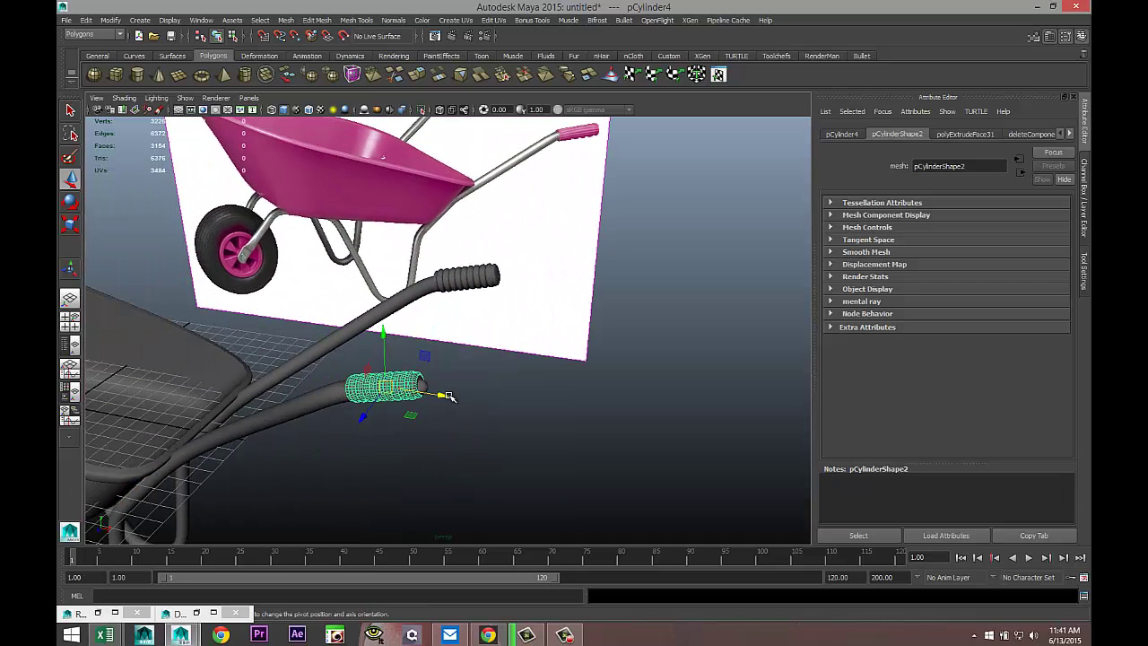
alt+drag(449, 436, 561, 442)
- Delete the duplicated grip from the far handle
click(128, 380)
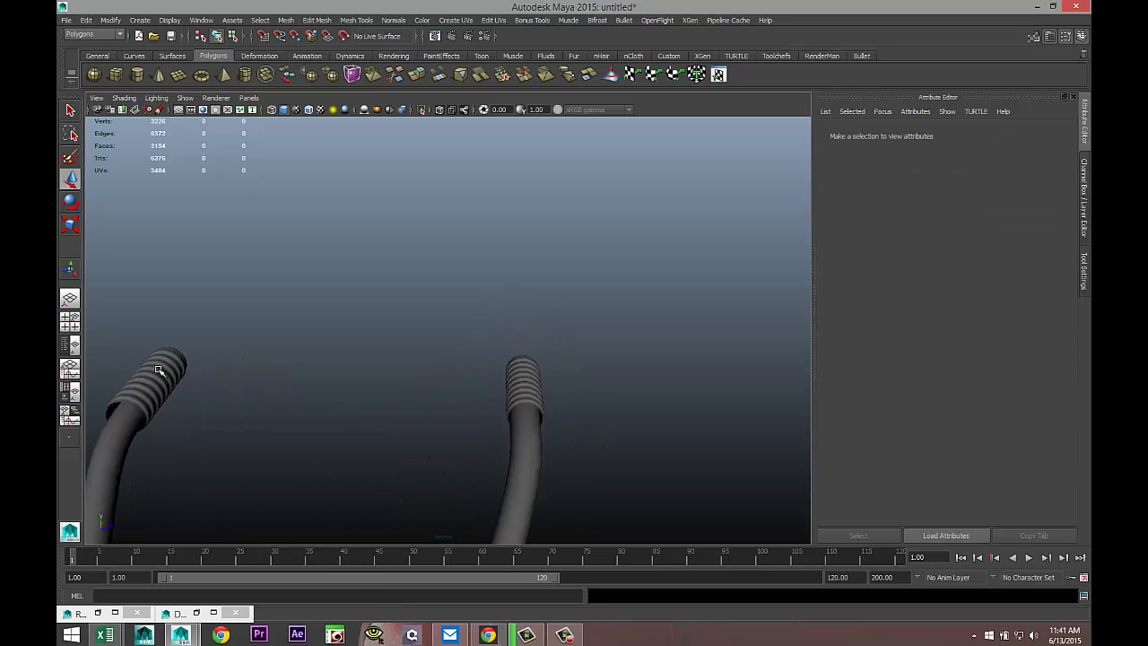
click(163, 371)
click(324, 424)
- Extrude the edge loop at the remaining grip's open end and scale it inward to close the gap around the tube
click(519, 394)
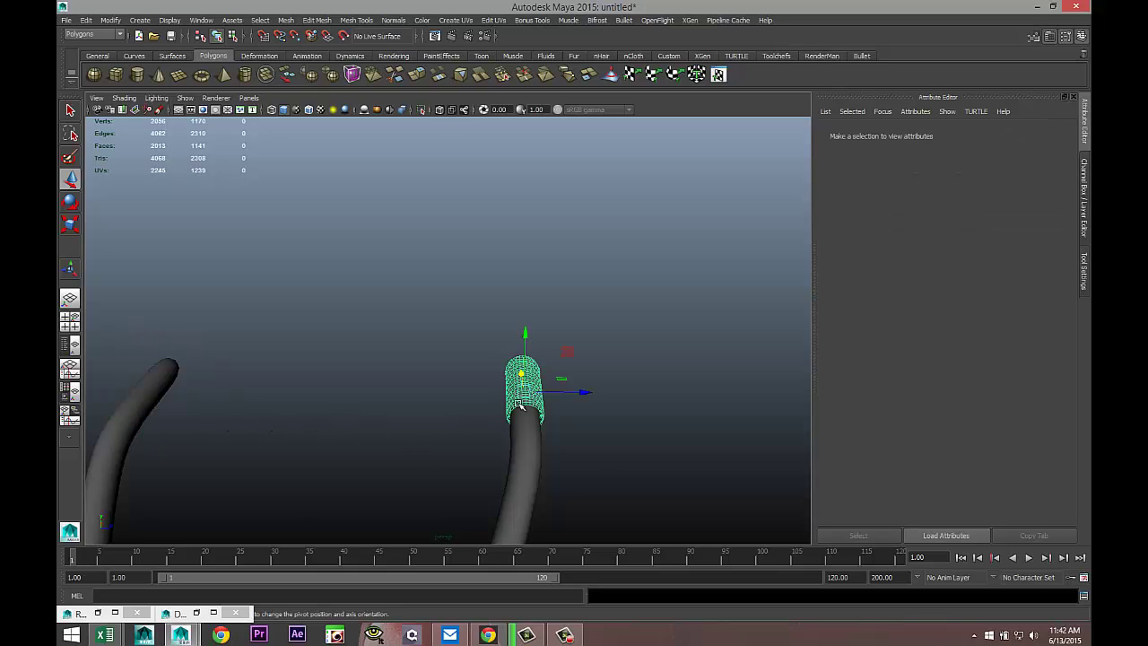
scroll(591, 461, up, 2)
alt+middle_drag(591, 461, 524, 364)
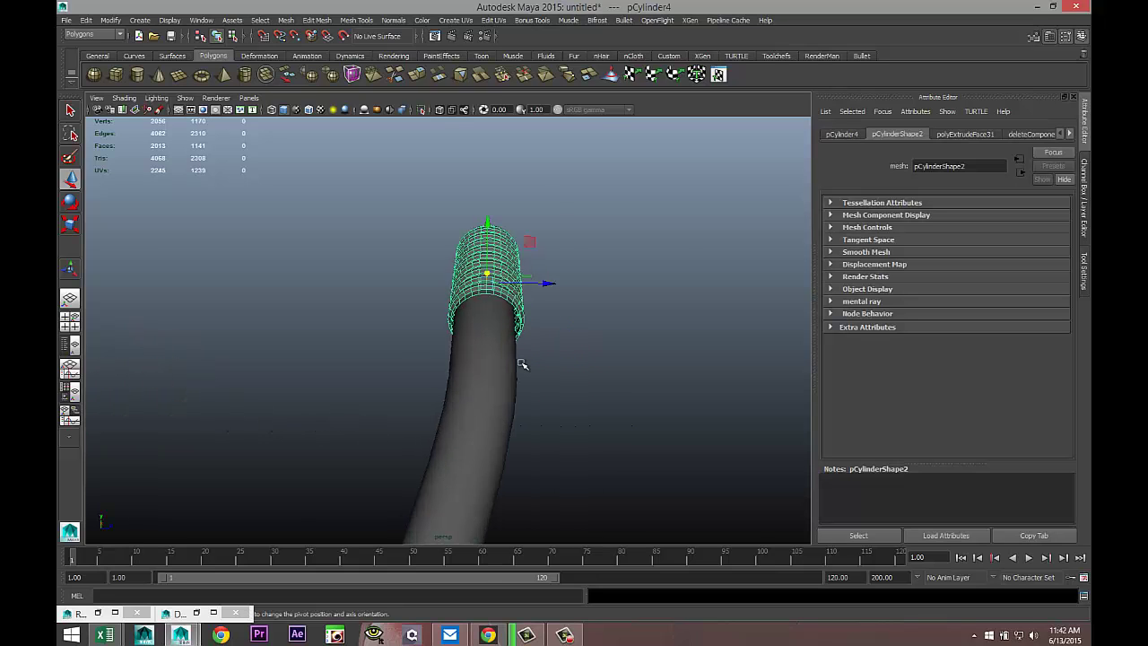
scroll(520, 359, up, 7)
right_drag(556, 207, 558, 184)
double_click(567, 203)
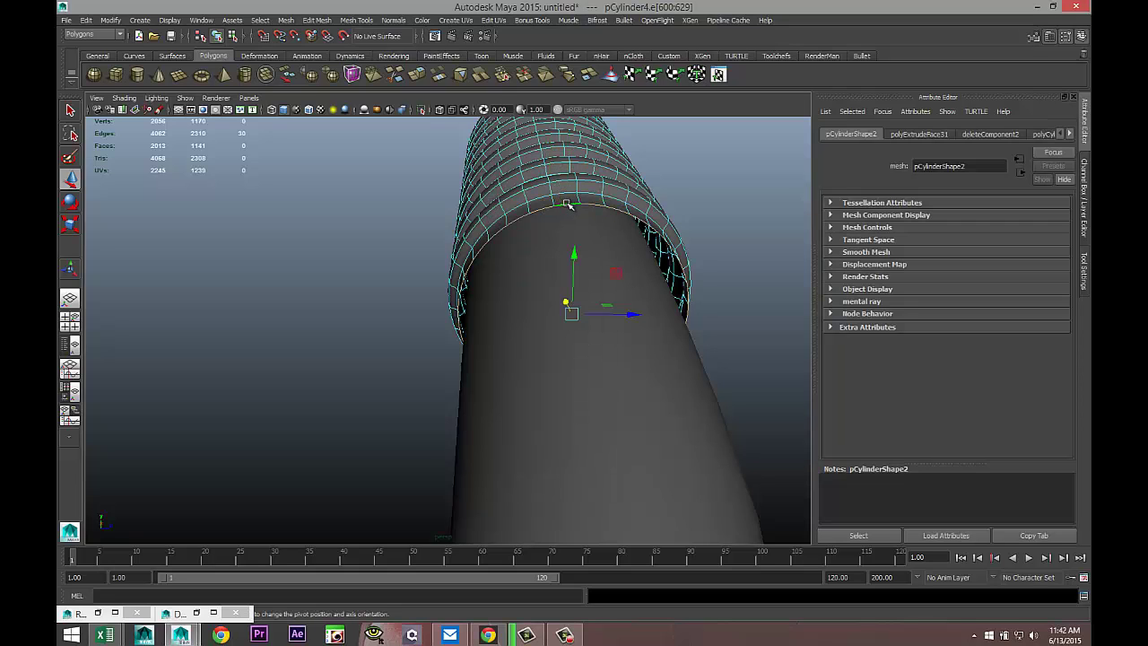
click(318, 20)
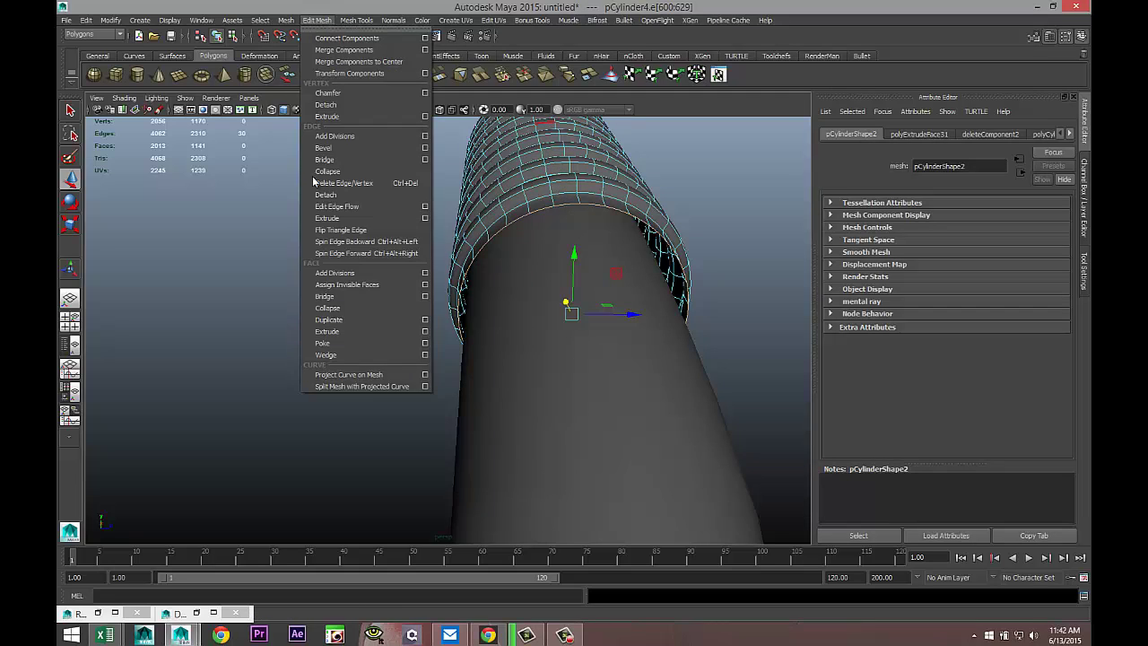
click(336, 218)
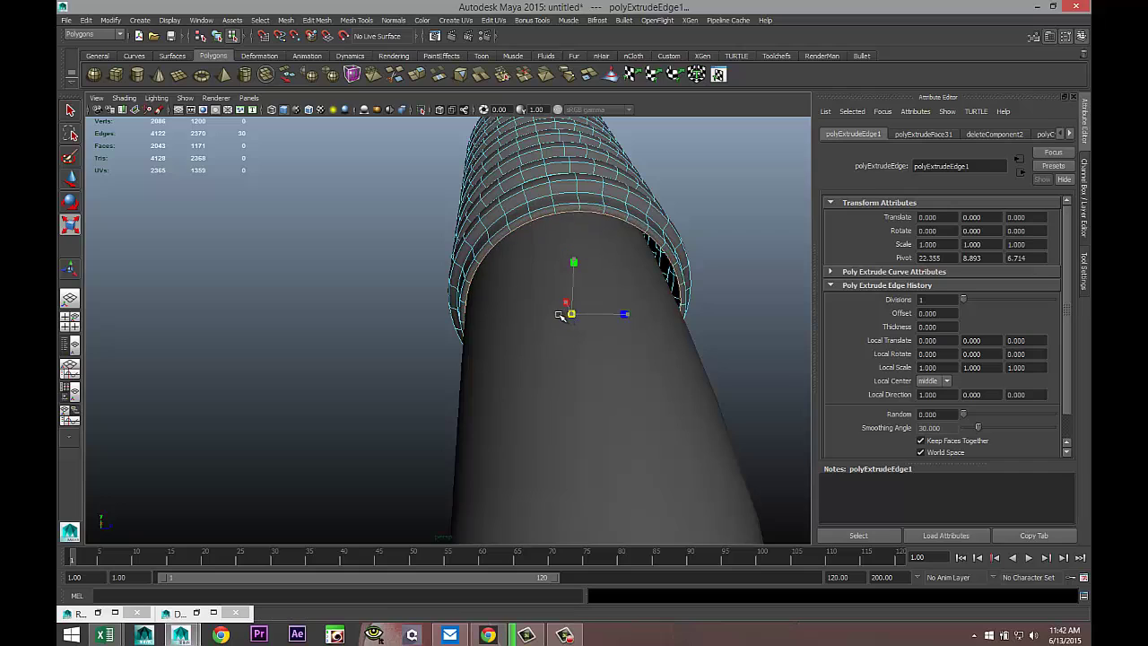
drag(545, 314, 543, 314)
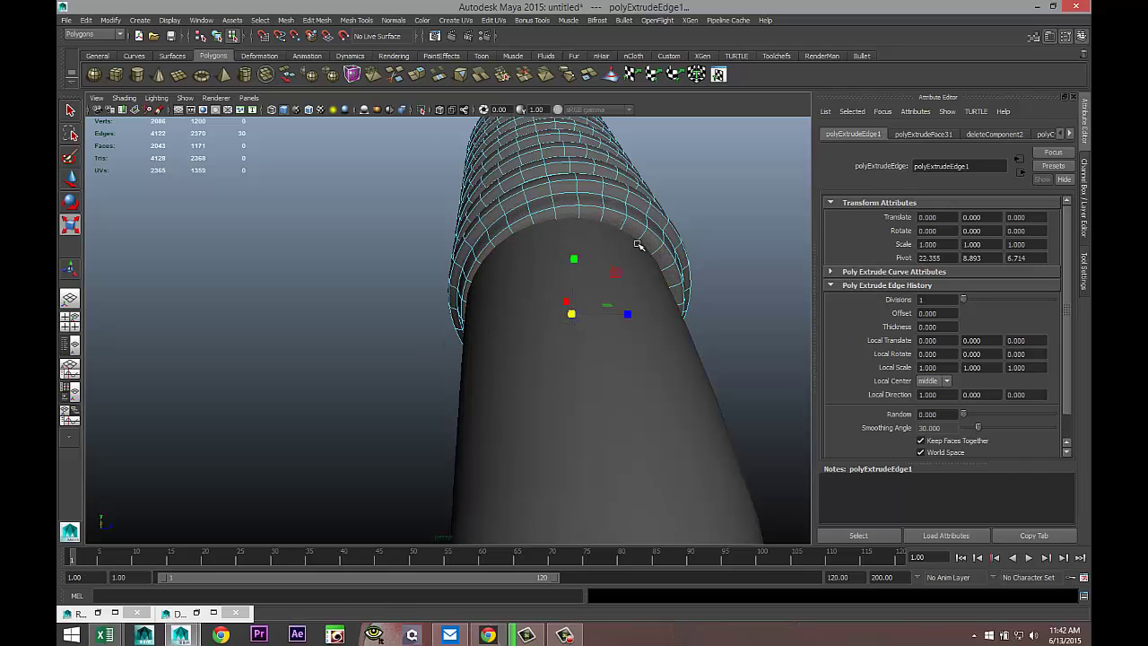
key(w)
- Return to object selection and nudge the whole grip sideways to centre it on the near handle
right_drag(607, 192, 655, 177)
click(596, 242)
drag(602, 209, 605, 209)
mouse_move(485, 341)
alt+mouse_down()
mouse_move(497, 296)
mouse_move(466, 341)
alt+mouse_up()
scroll(466, 342, down, 5)
scroll(607, 428, down, 2)
scroll(606, 428, down, 3)
alt+drag(566, 461, 161, 374)
- Duplicate the finished grip and centre the copy on the far handle's end in the top view
click(70, 321)
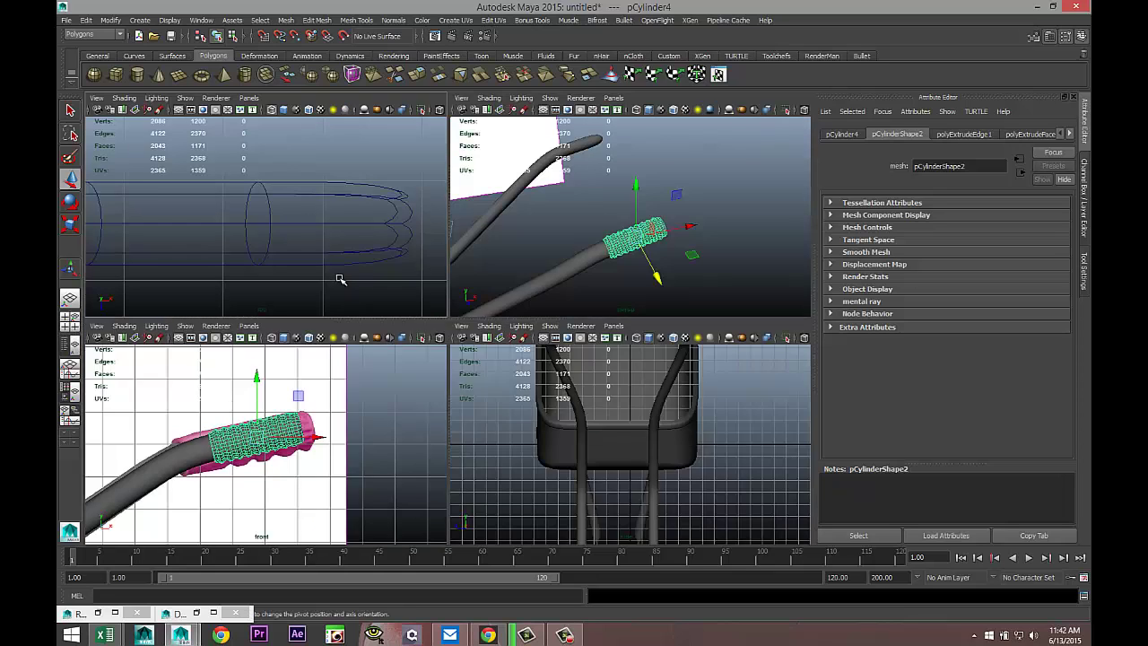
key(space)
scroll(386, 318, up, 2)
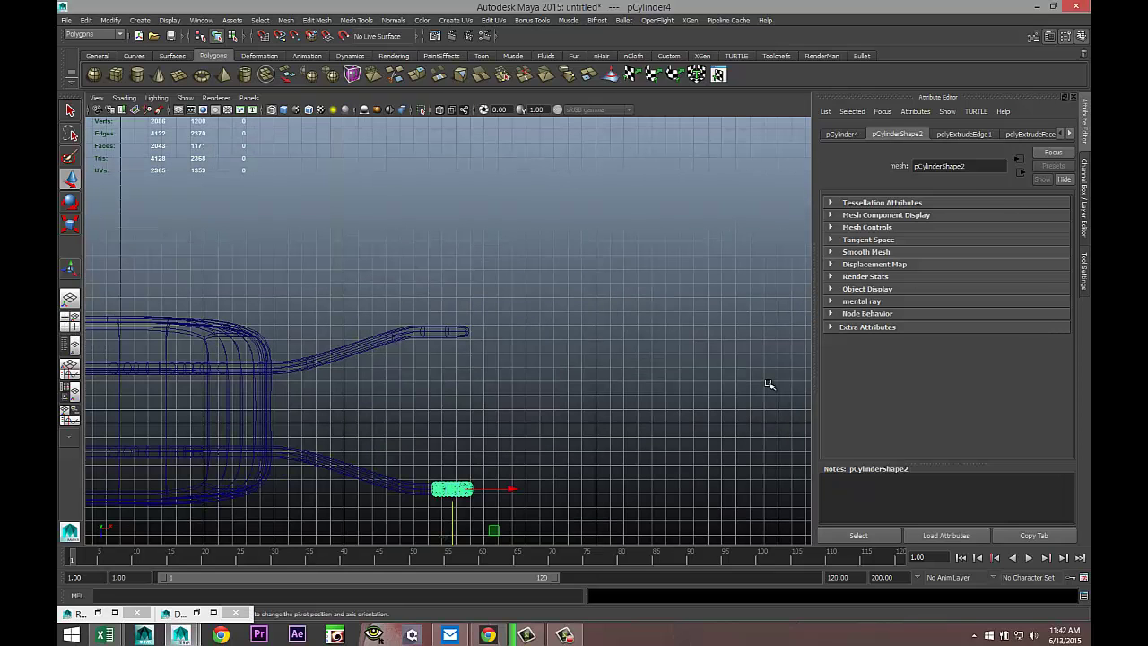
key(ctrl+d)
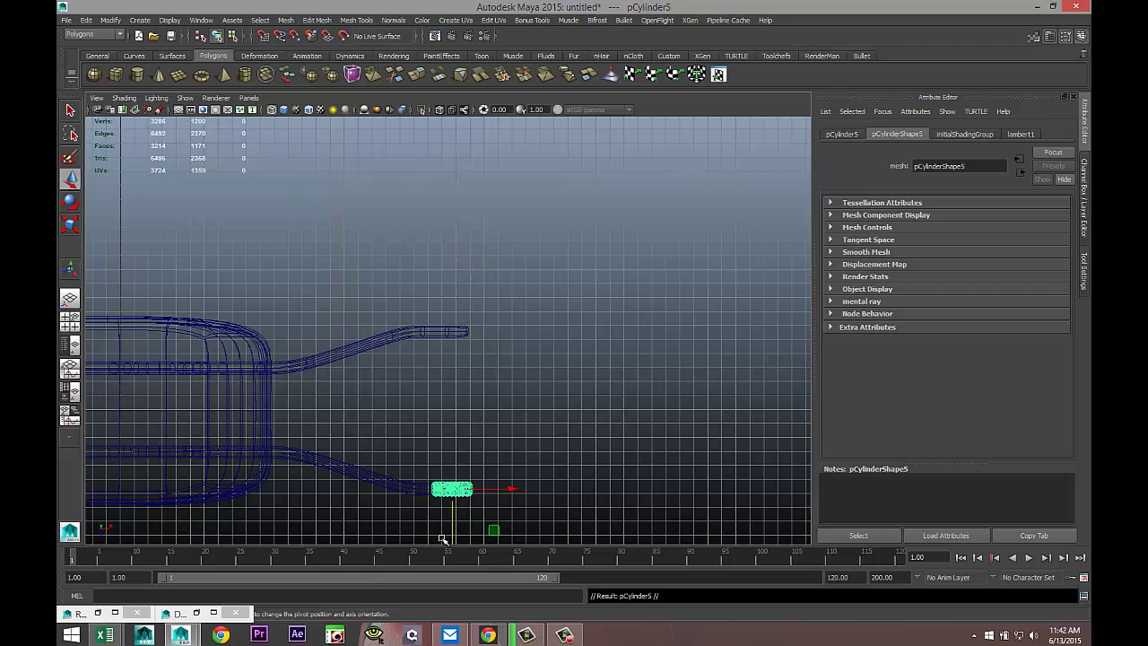
drag(457, 530, 452, 375)
key(f)
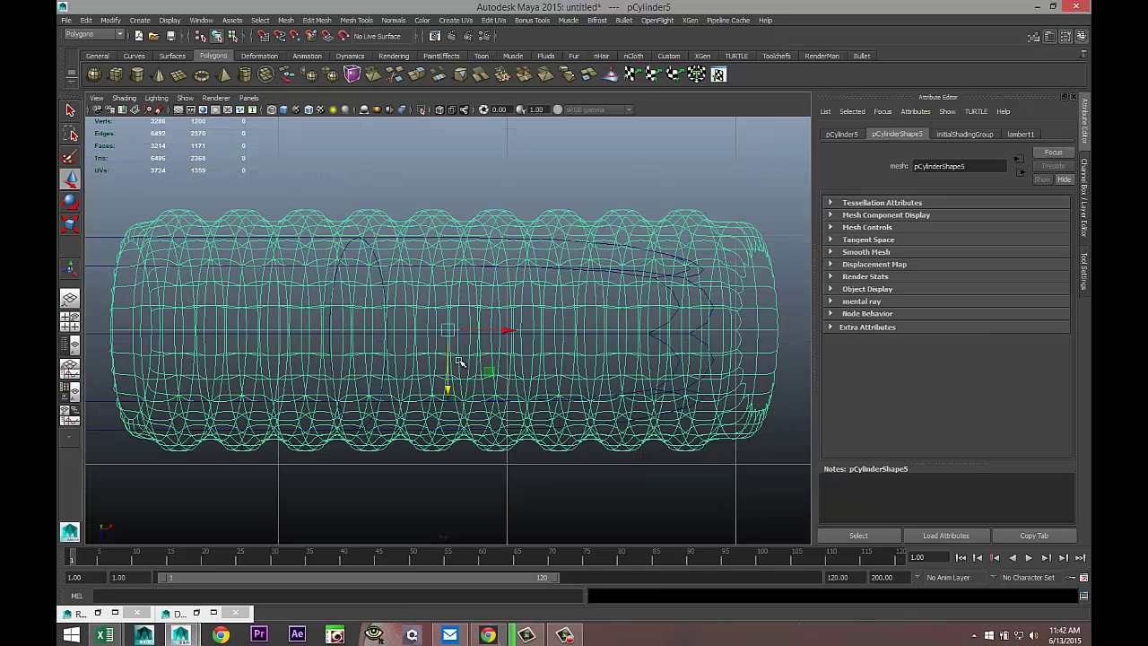
drag(446, 388, 445, 391)
click(72, 321)
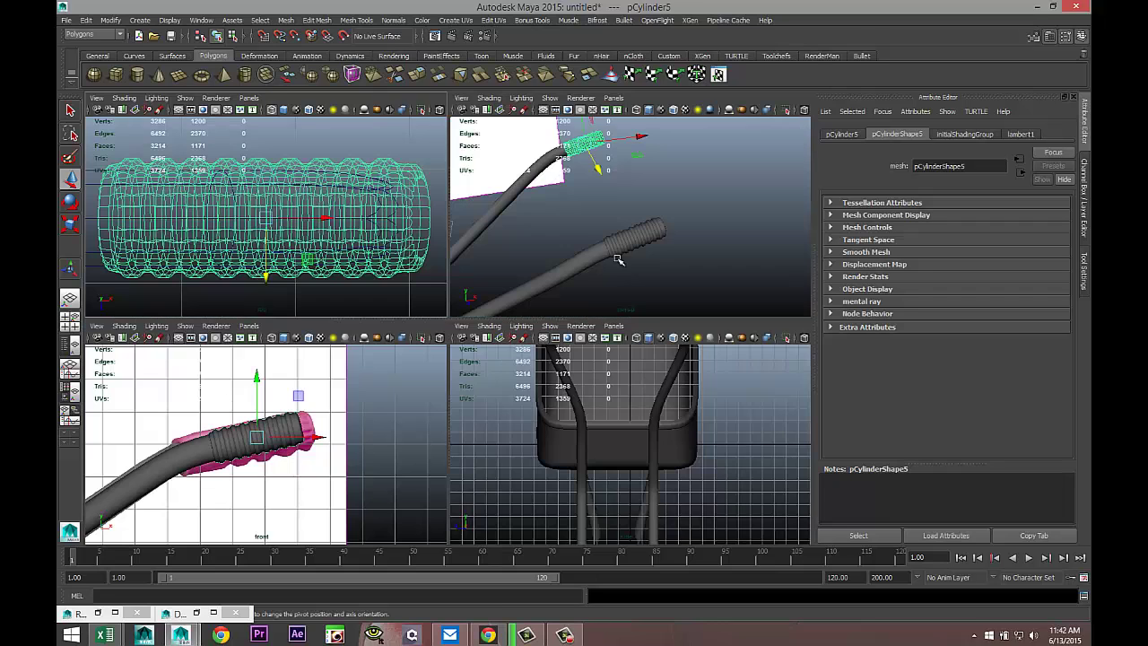
key(space)
click(424, 340)
- Create a flat polygon cylinder about 10.07 in radius and 3.17 high in front of the wheelbarrow, with 2 cap subdivisions
alt+drag(425, 340, 449, 379)
scroll(449, 380, up, 5)
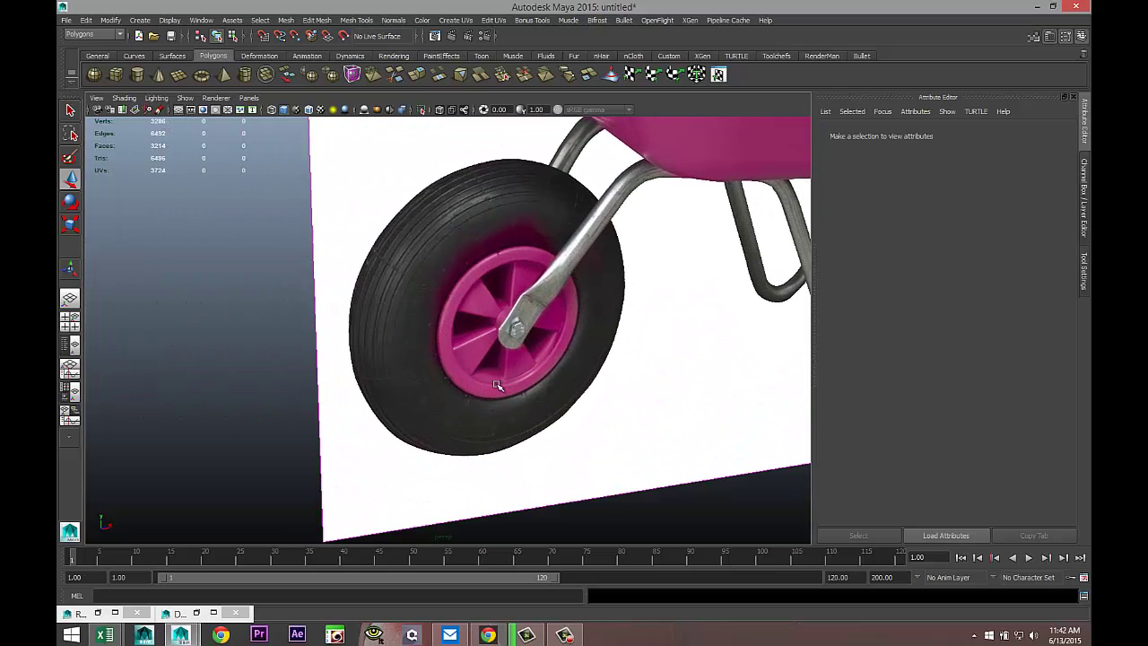
scroll(498, 387, down, 1)
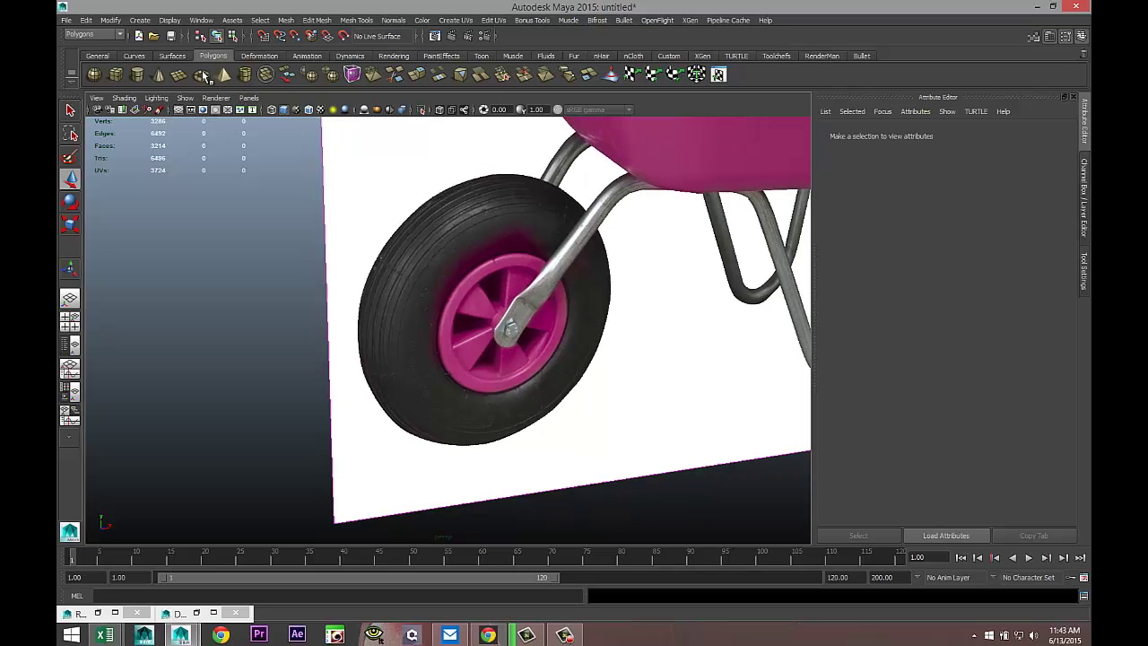
click(137, 75)
scroll(419, 328, down, 3)
scroll(419, 328, down, 3)
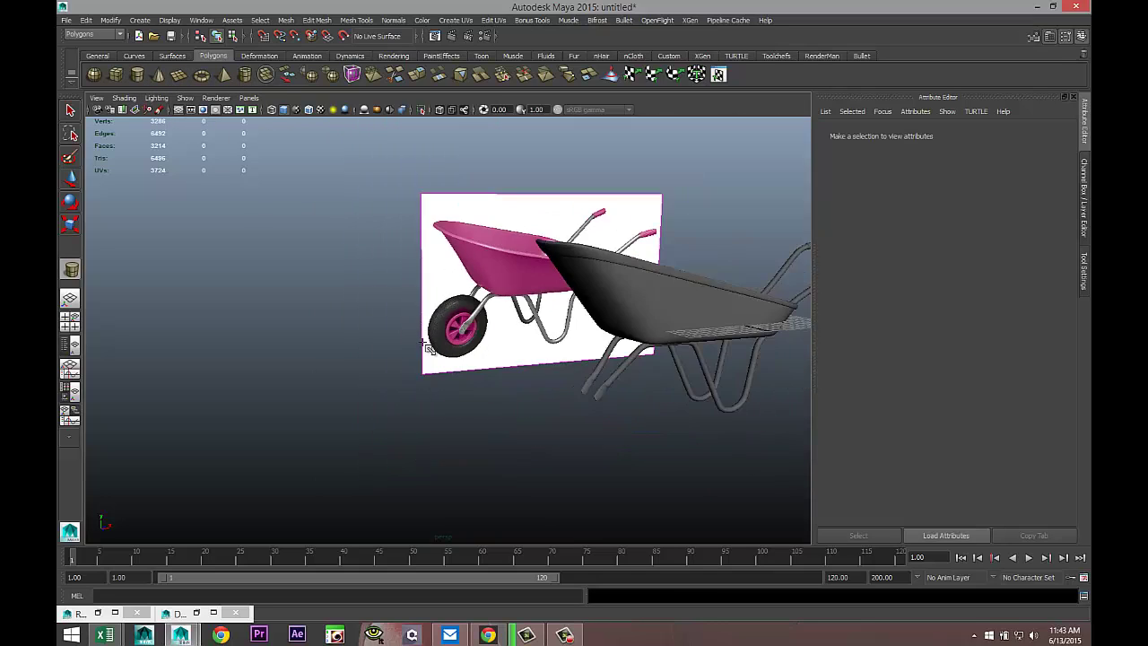
drag(392, 450, 528, 404)
click(958, 134)
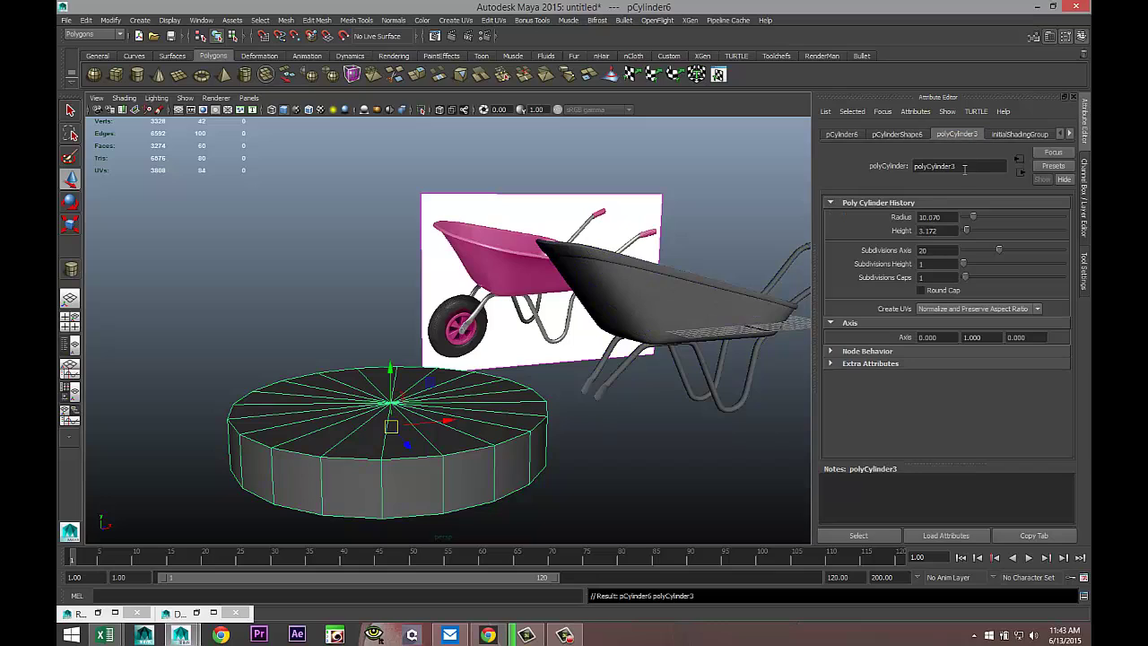
drag(966, 275, 967, 274)
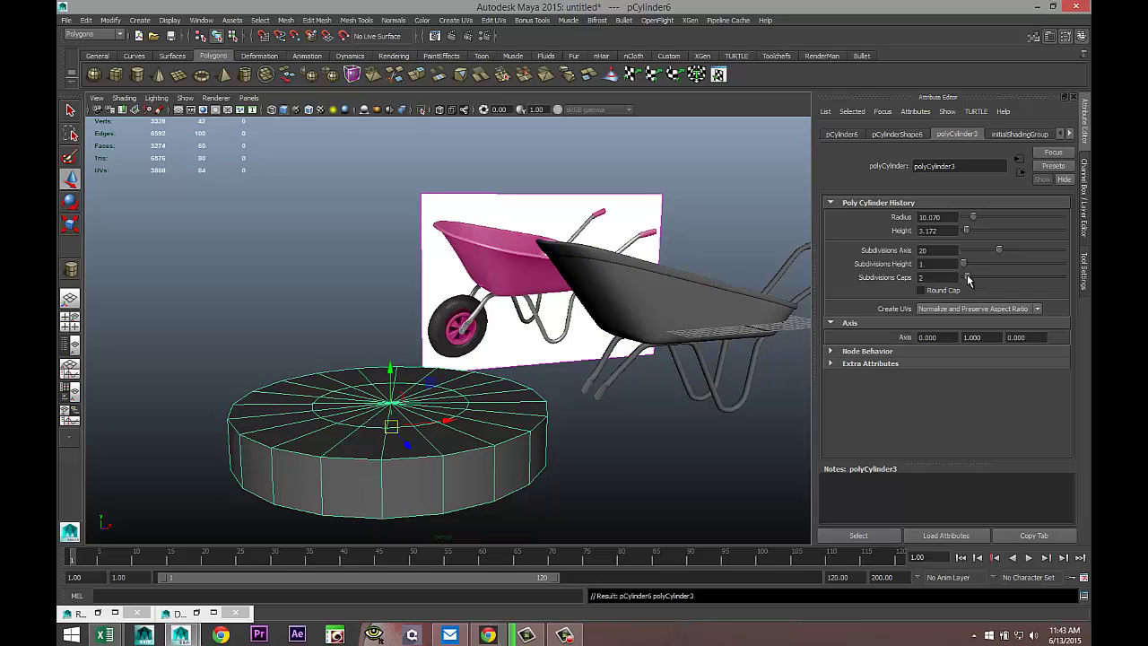
- Try to scale the inner edge loops of both cylinder caps outward together
alt+drag(507, 388, 526, 193)
scroll(466, 412, up, 5)
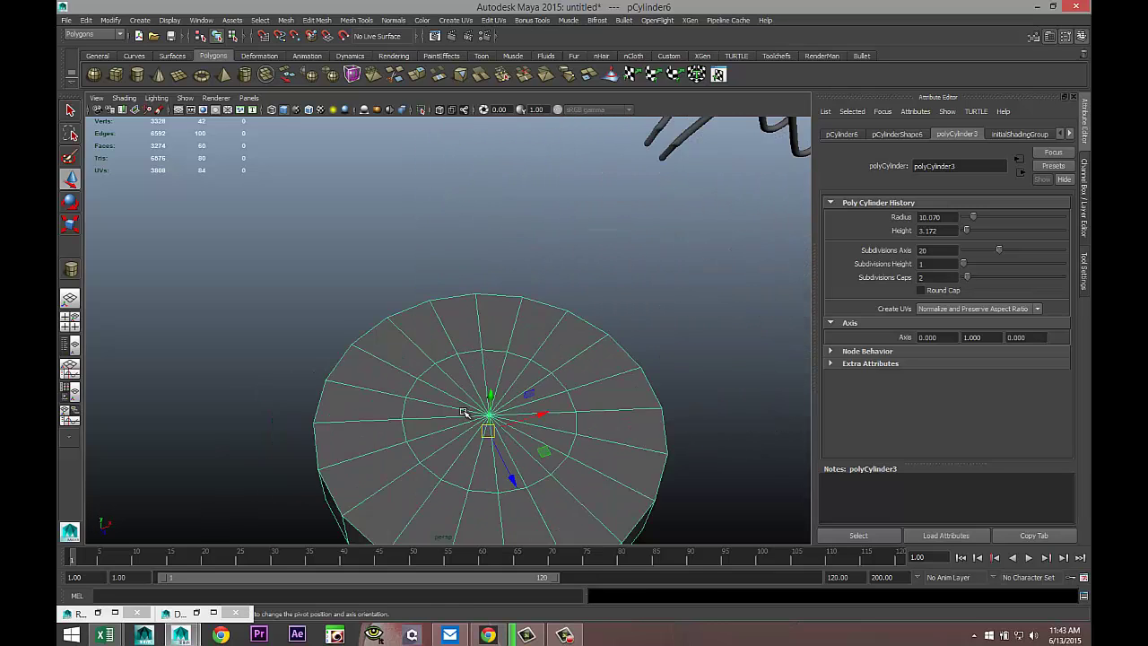
right_drag(478, 368, 474, 327)
double_click(480, 364)
alt+drag(487, 400, 519, 414)
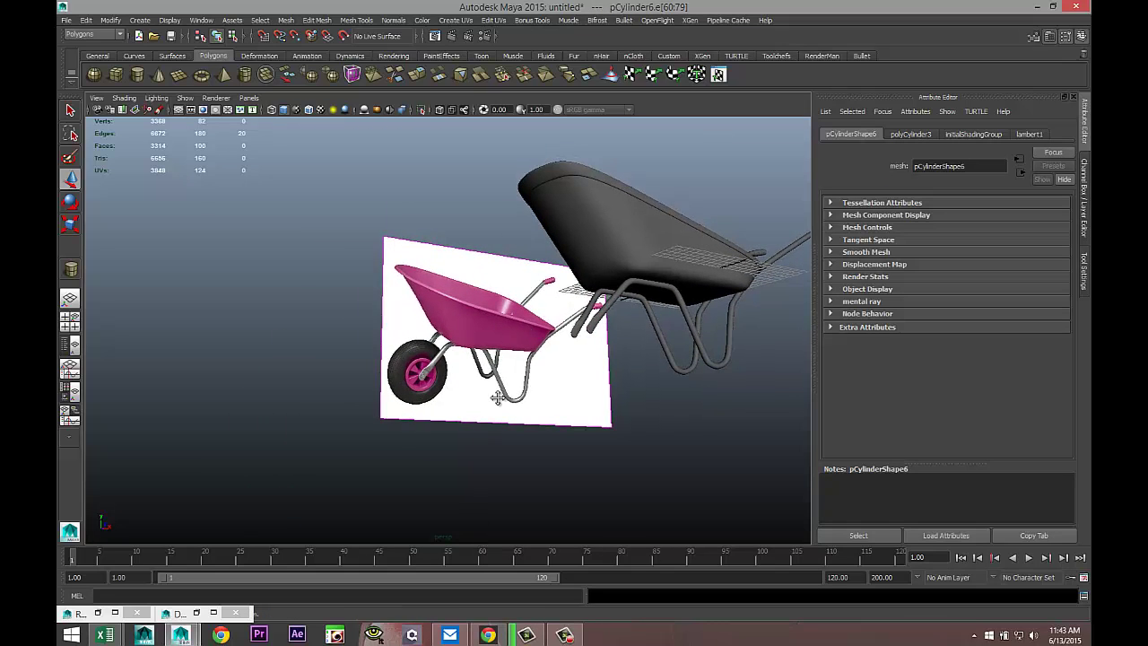
alt+middle_drag(517, 344, 476, 508)
shift+double_click(387, 337)
alt+drag(587, 408, 582, 425)
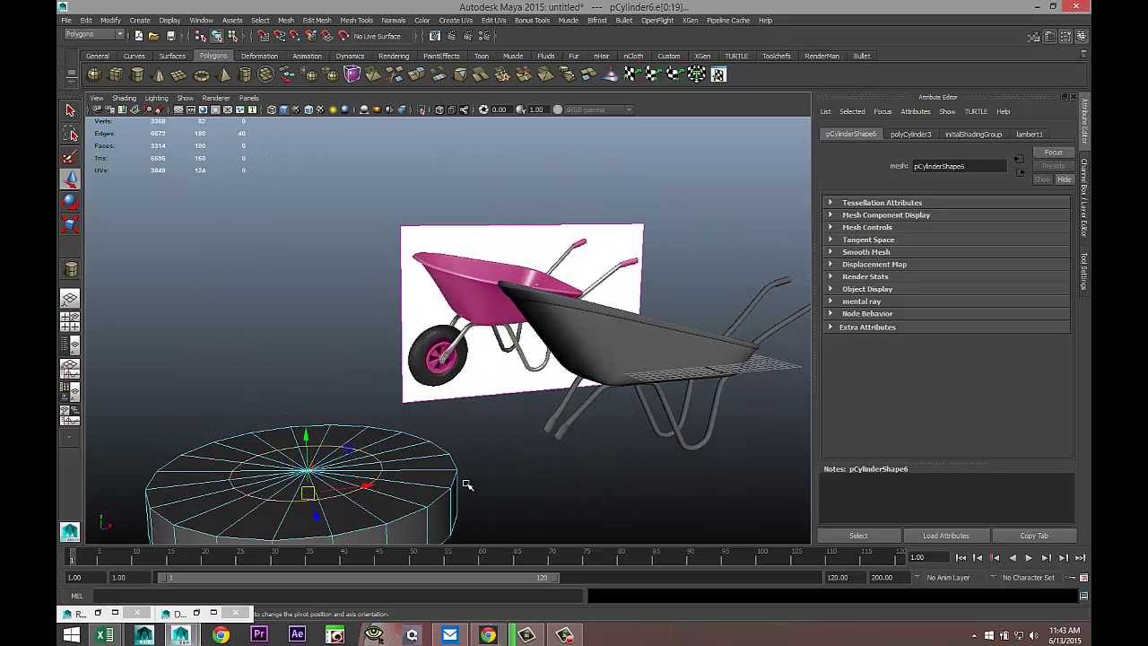
key(r)
drag(310, 492, 325, 496)
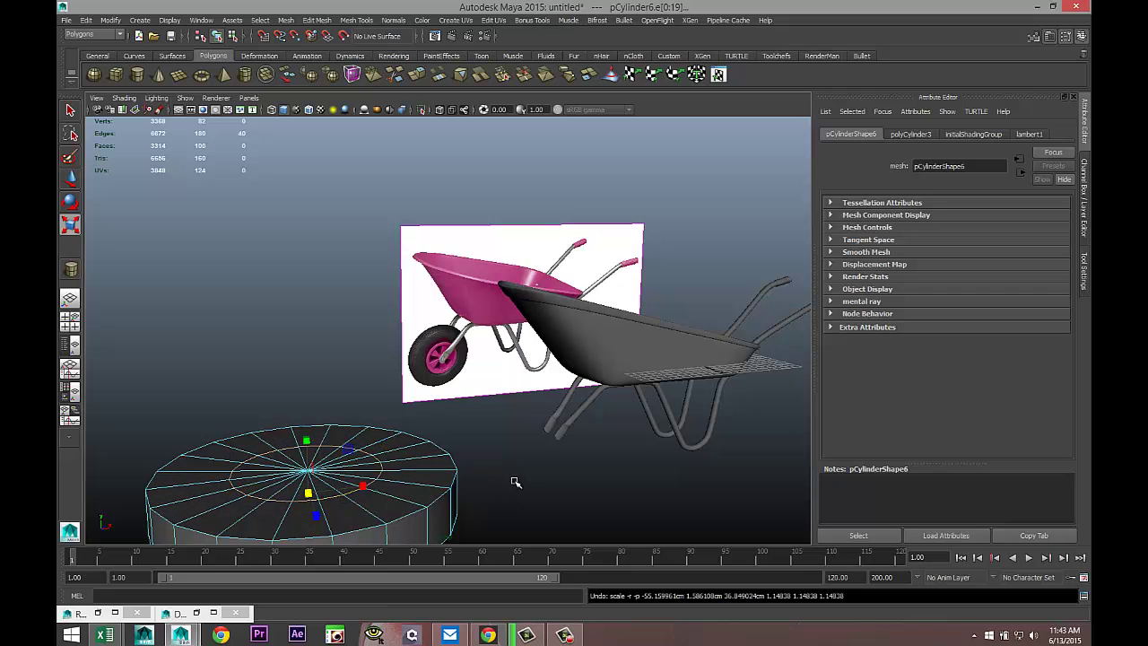
alt+drag(517, 472, 568, 440)
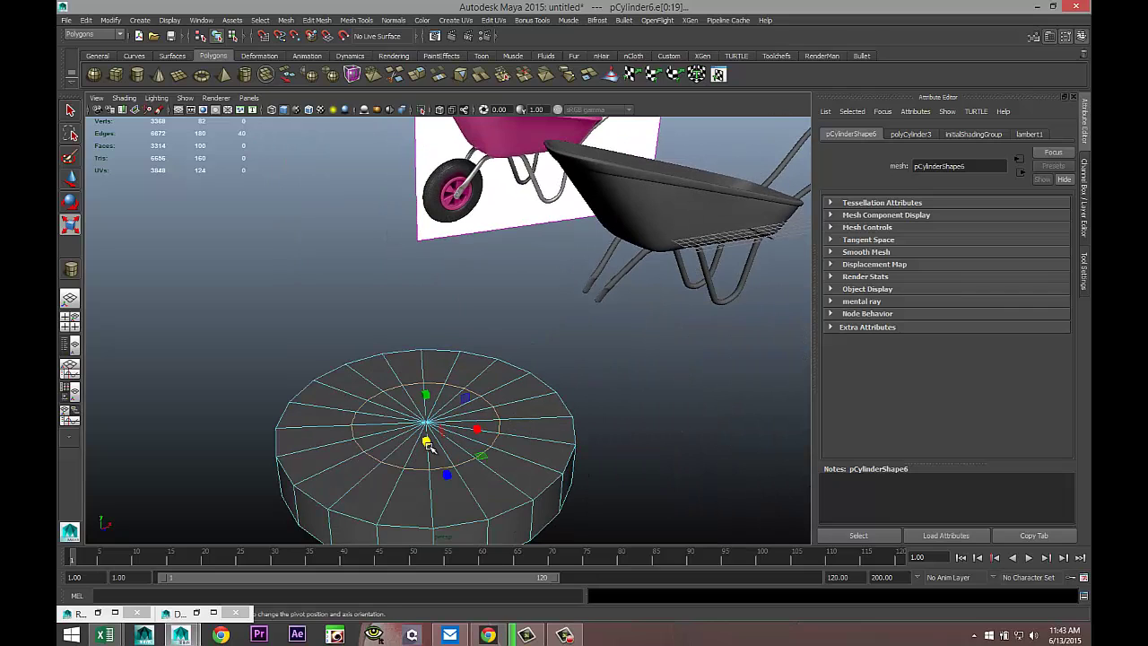
drag(429, 444, 450, 456)
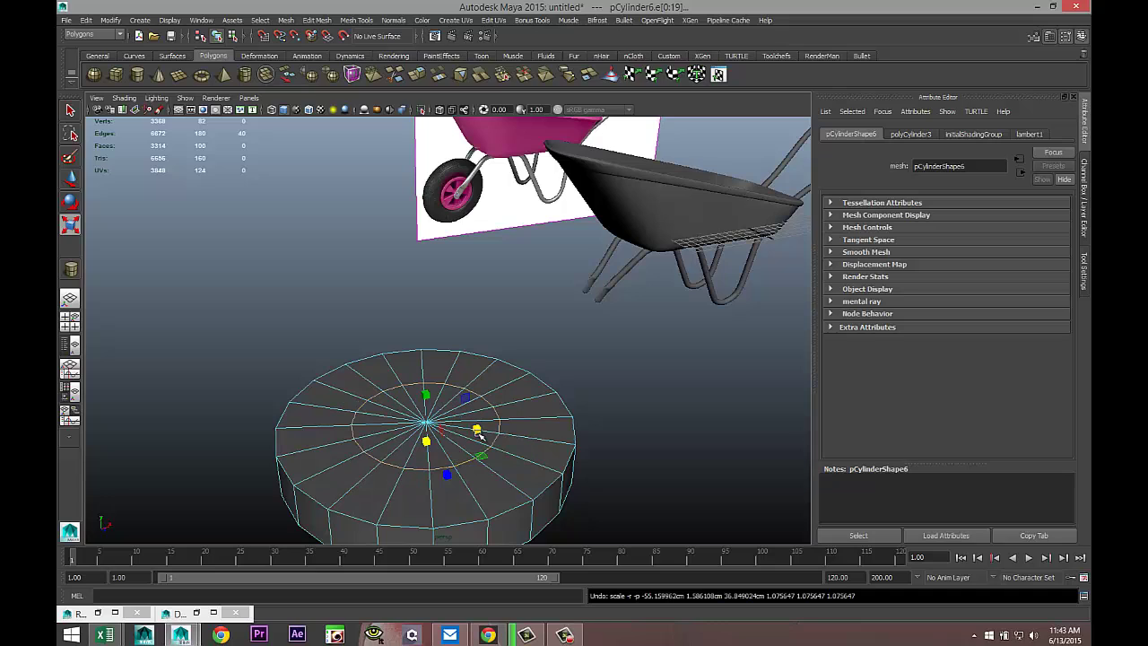
click(653, 422)
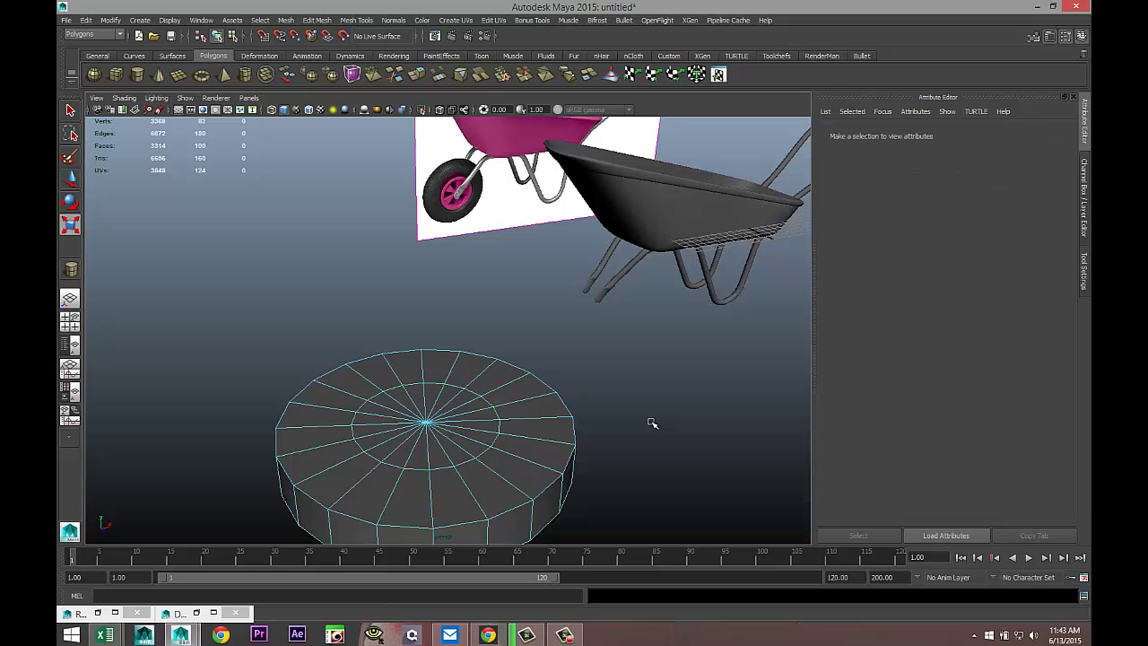
- Scale the top cap's inner edge loop out close to the rim and match the bottom cap's loop to it in the top view
double_click(500, 428)
drag(428, 425, 493, 448)
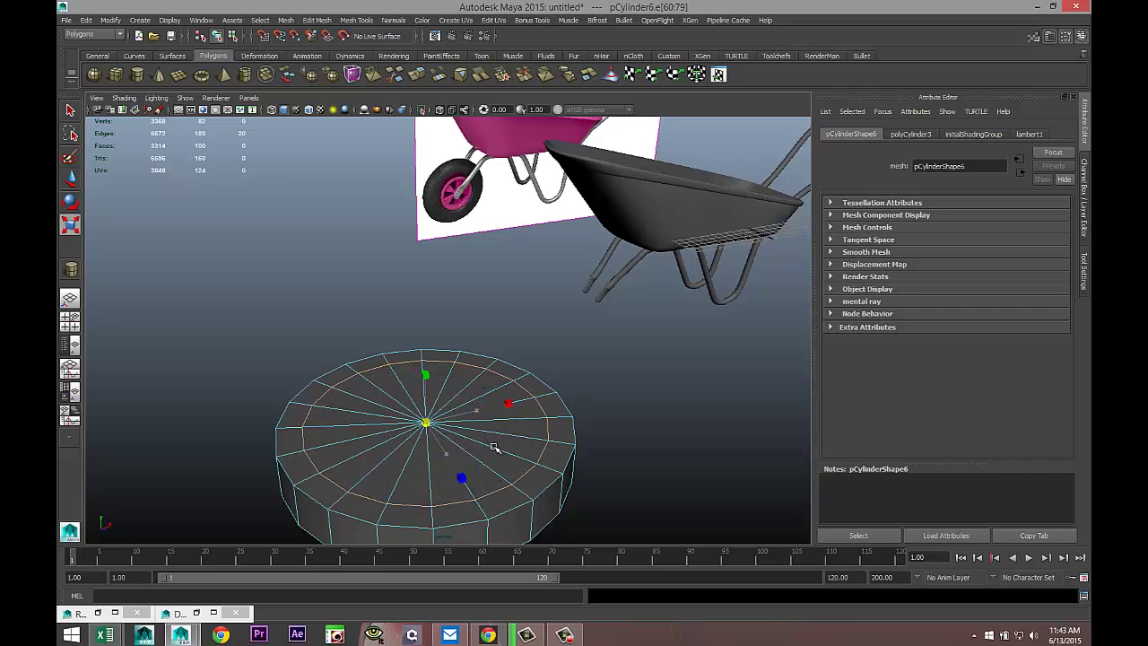
click(70, 320)
key(space)
key(f)
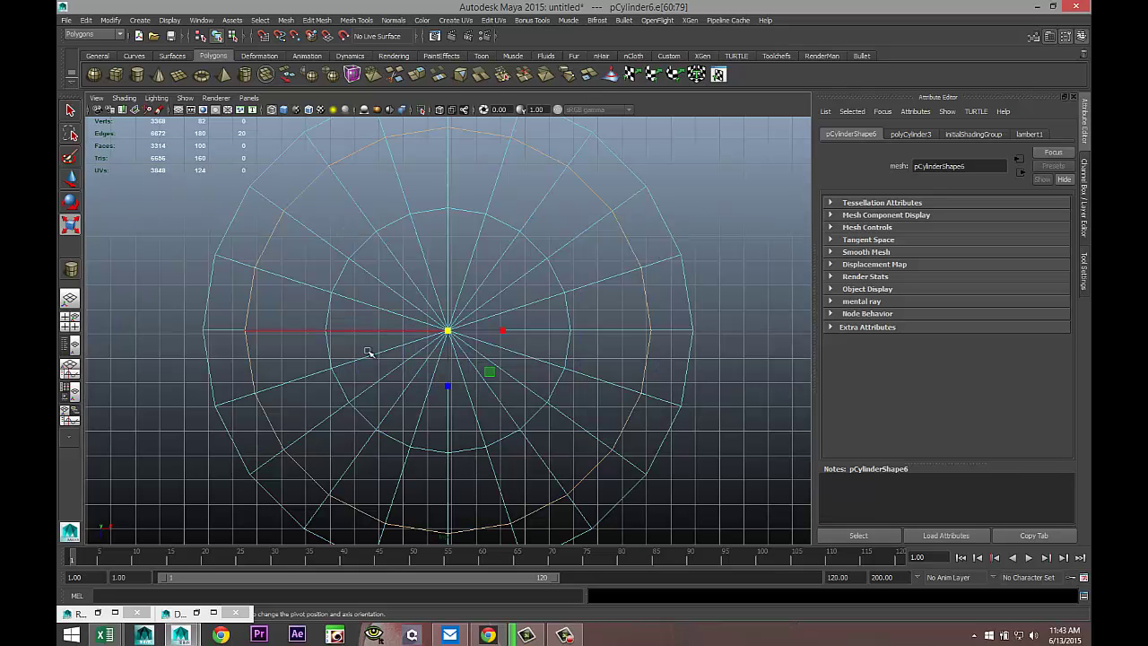
double_click(327, 316)
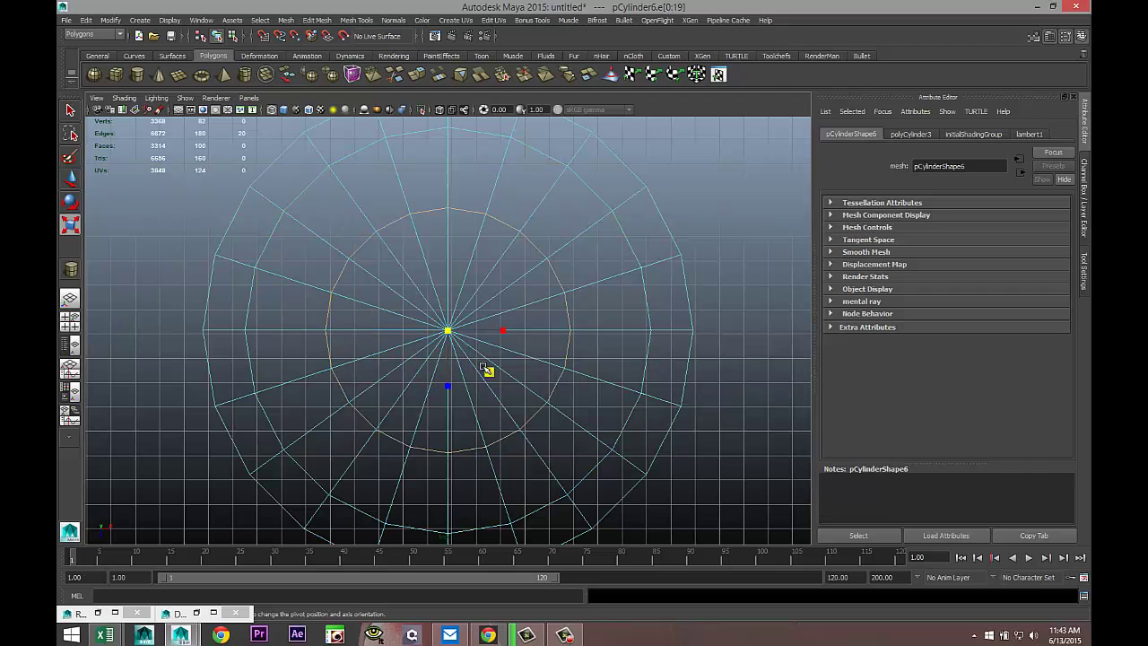
drag(451, 333, 565, 336)
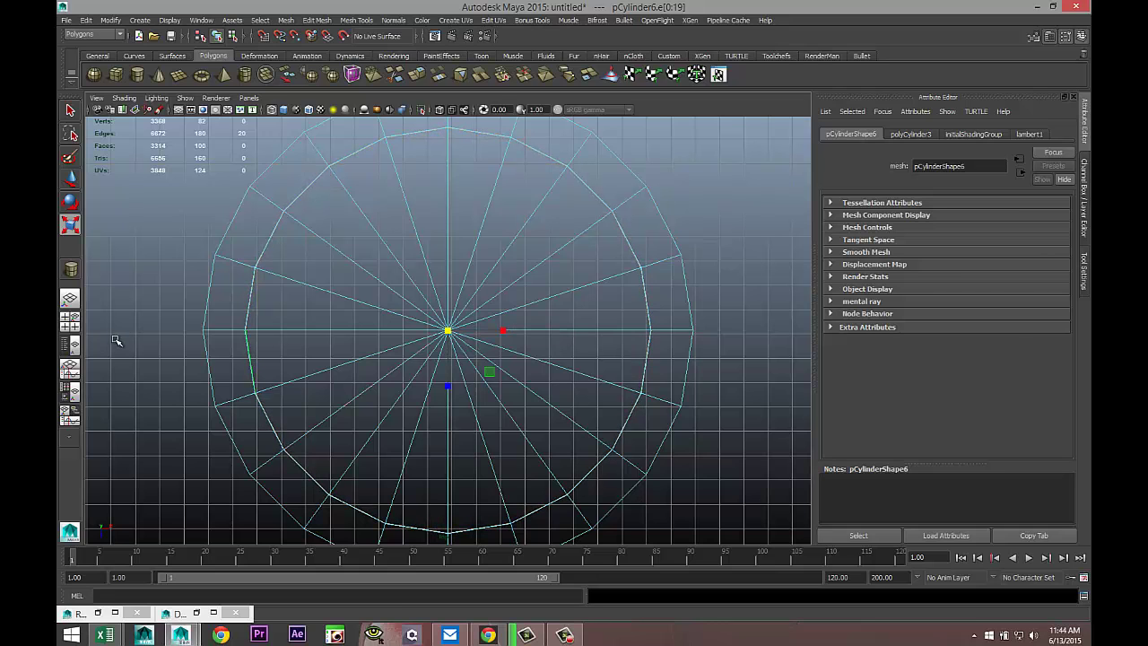
click(70, 320)
key(space)
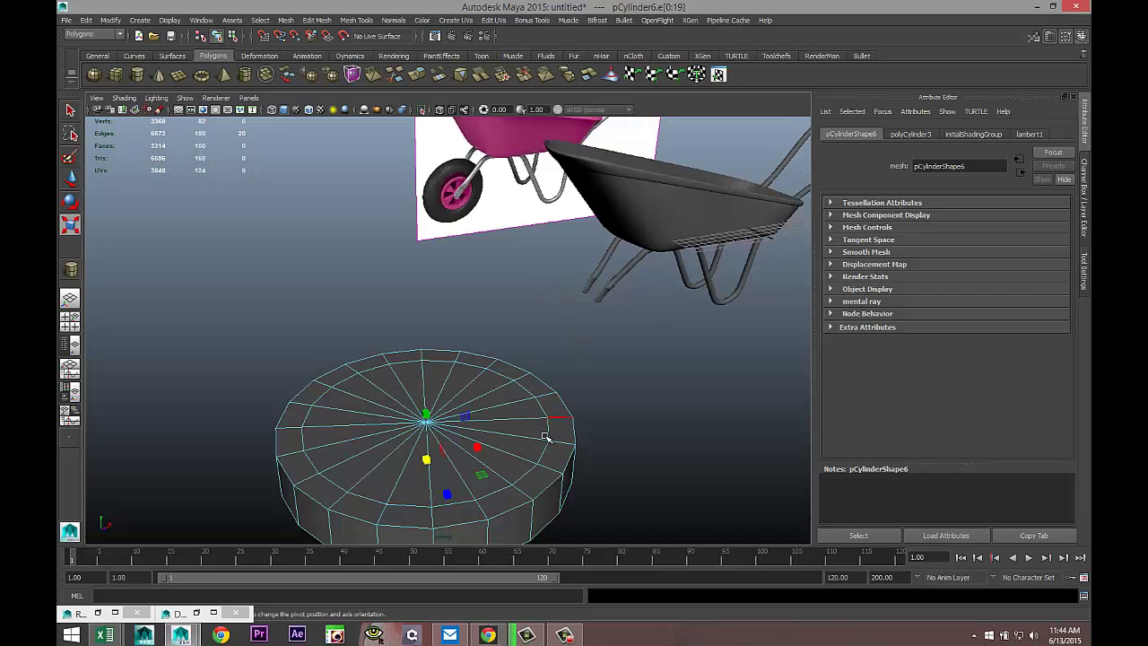
- Select five groups of three wedge faces on the cylinder's top cap, leaving a single unselected wedge between groups as a spoke
alt+drag(548, 428, 536, 392)
right_drag(437, 406, 443, 381)
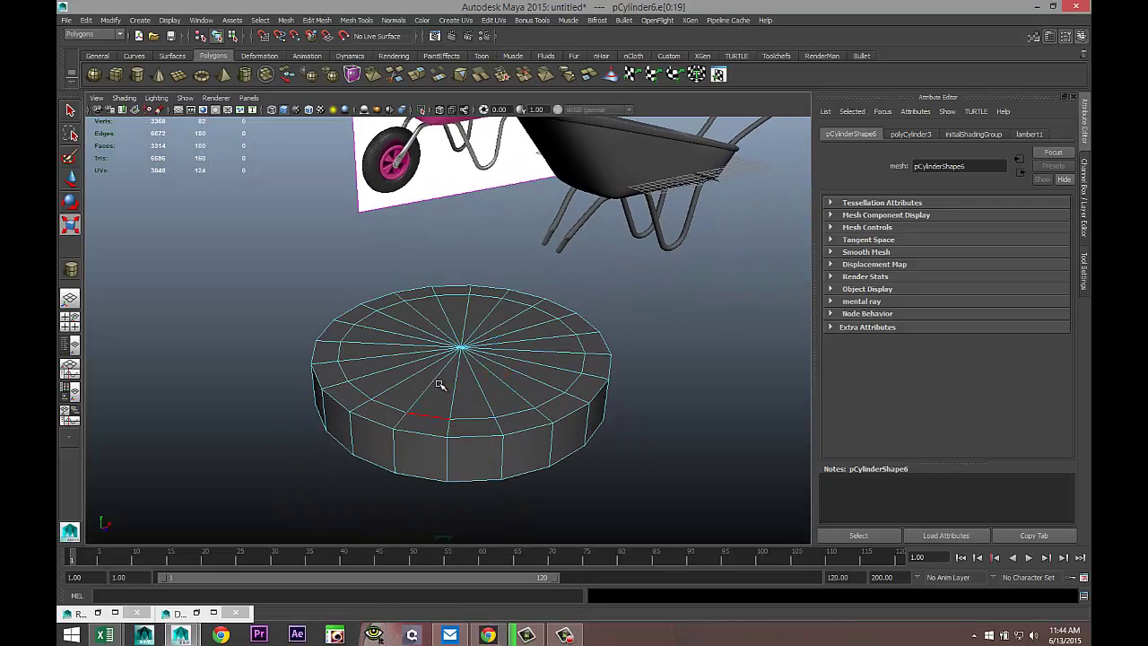
click(392, 395)
shift+click(382, 386)
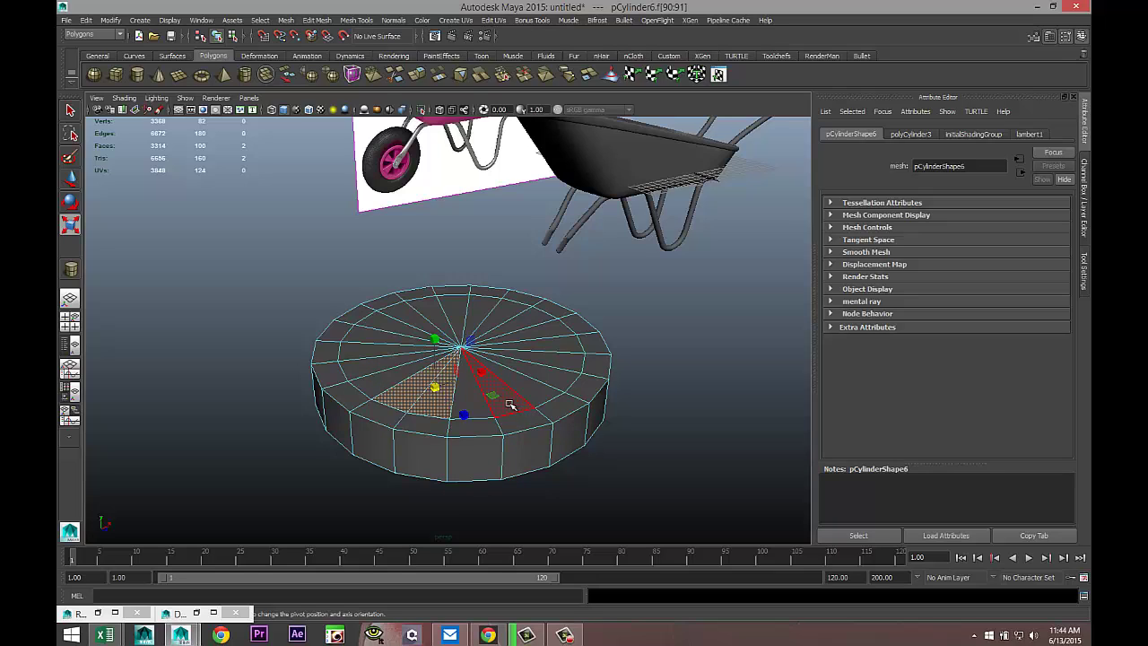
shift+click(467, 392)
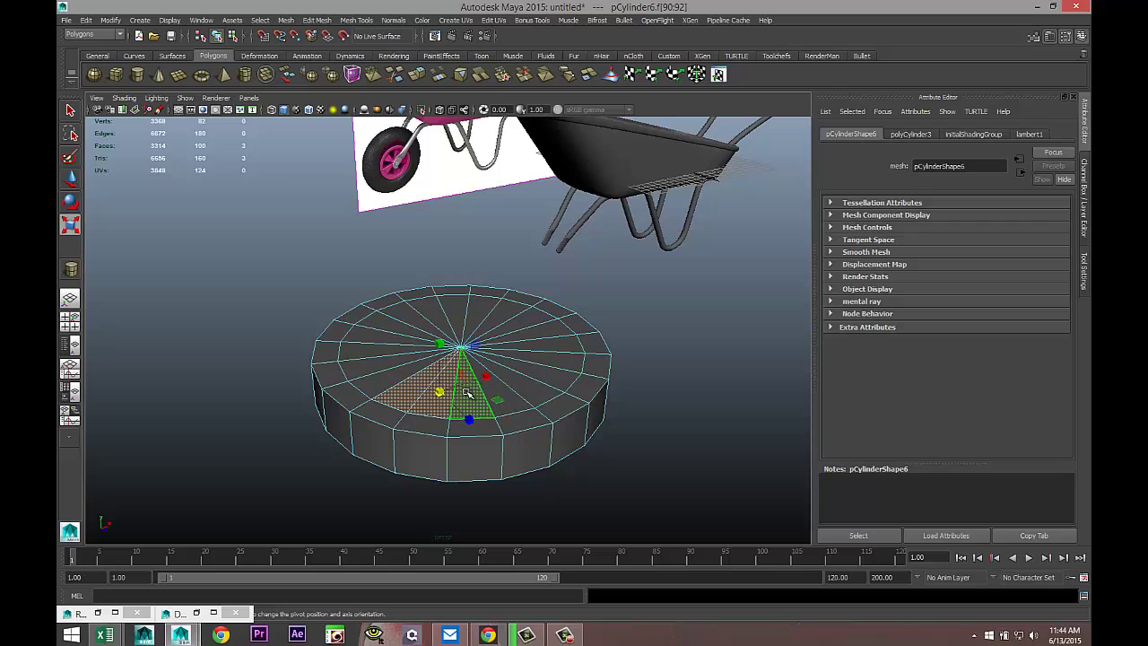
shift+click(535, 392)
shift+click(562, 376)
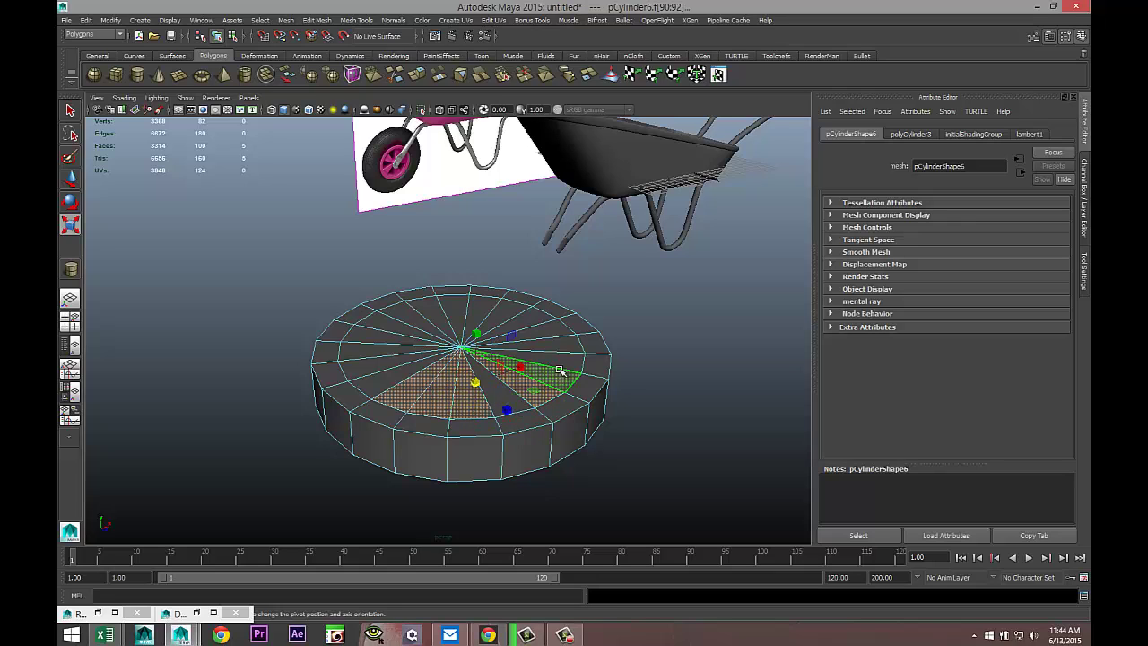
shift+click(564, 358)
shift+click(555, 330)
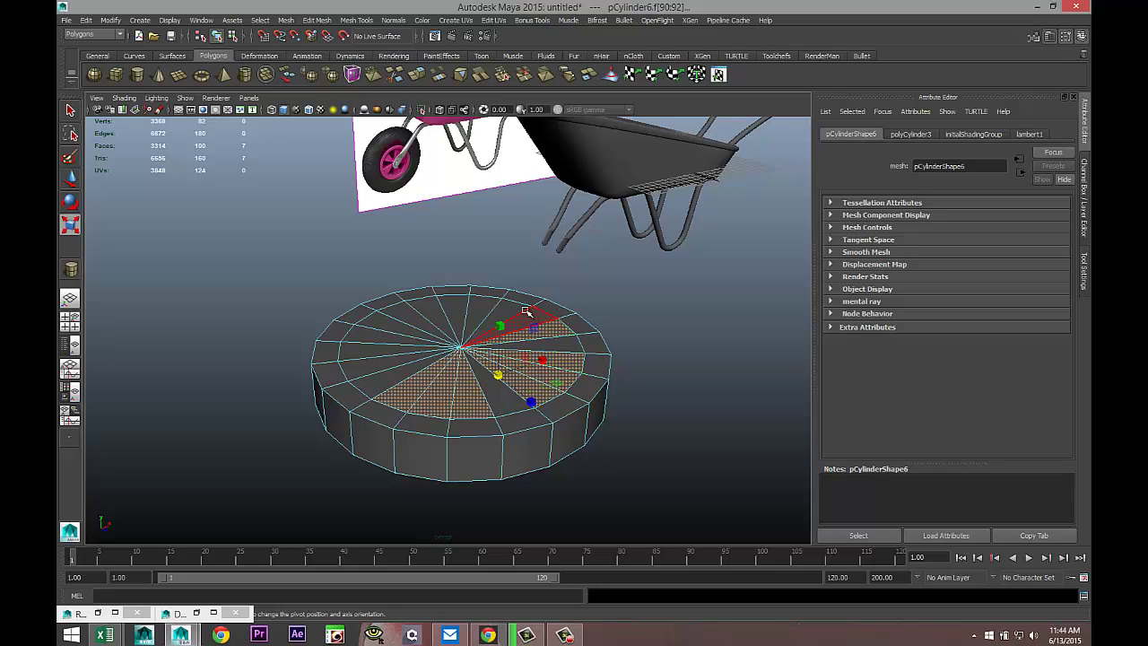
shift+click(529, 316)
shift+click(498, 305)
shift+click(453, 303)
shift+click(428, 309)
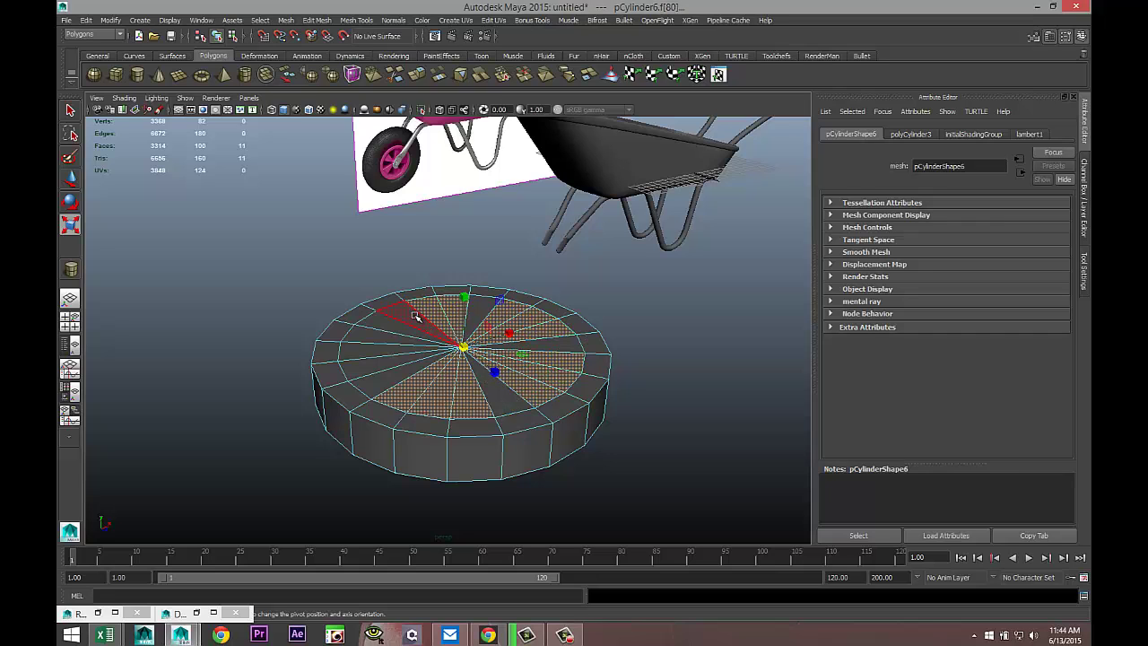
shift+click(408, 319)
shift+click(370, 339)
shift+click(364, 363)
shift+click(363, 387)
- Add the matching groups of three wedge faces on the underside cap to the selection, leaving the same spokes unselected
alt+drag(645, 482, 487, 452)
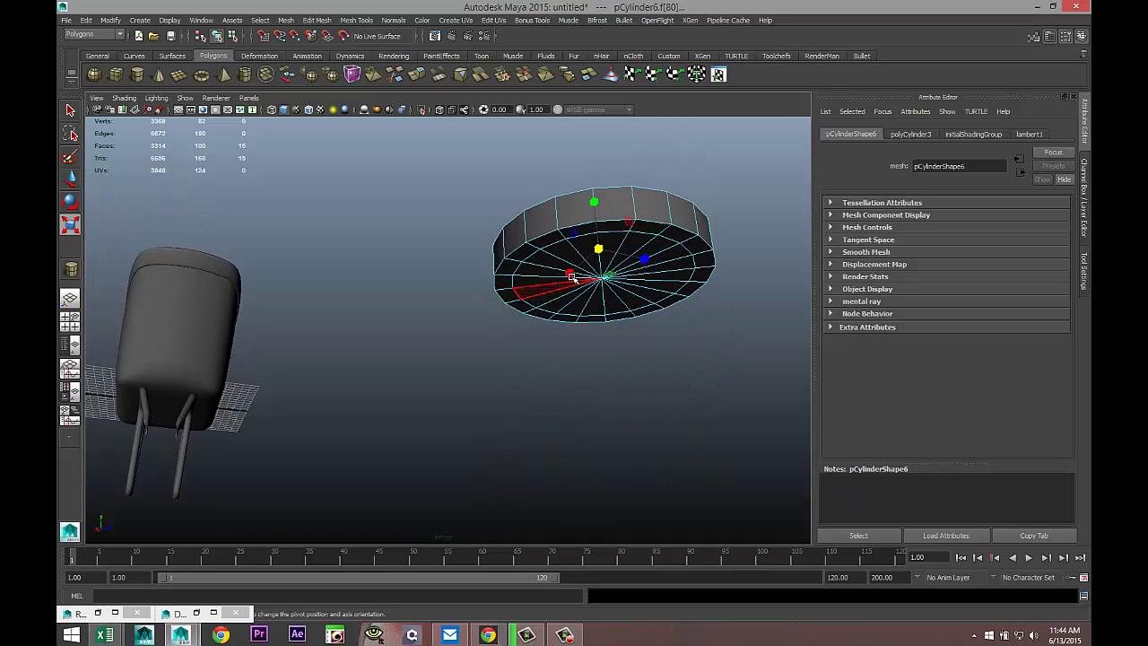
shift+click(587, 247)
shift+click(612, 245)
shift+click(625, 248)
alt+drag(666, 323, 697, 283)
shift+click(576, 244)
shift+click(566, 257)
shift+click(555, 273)
shift+click(545, 305)
shift+click(601, 344)
shift+click(627, 348)
shift+click(651, 333)
shift+click(668, 319)
shift+click(684, 303)
shift+click(687, 269)
- Extrude the selected wedge faces and scale them toward each other along the cylinder's axis to recess both sides between the spokes
alt+drag(687, 374, 619, 430)
click(314, 22)
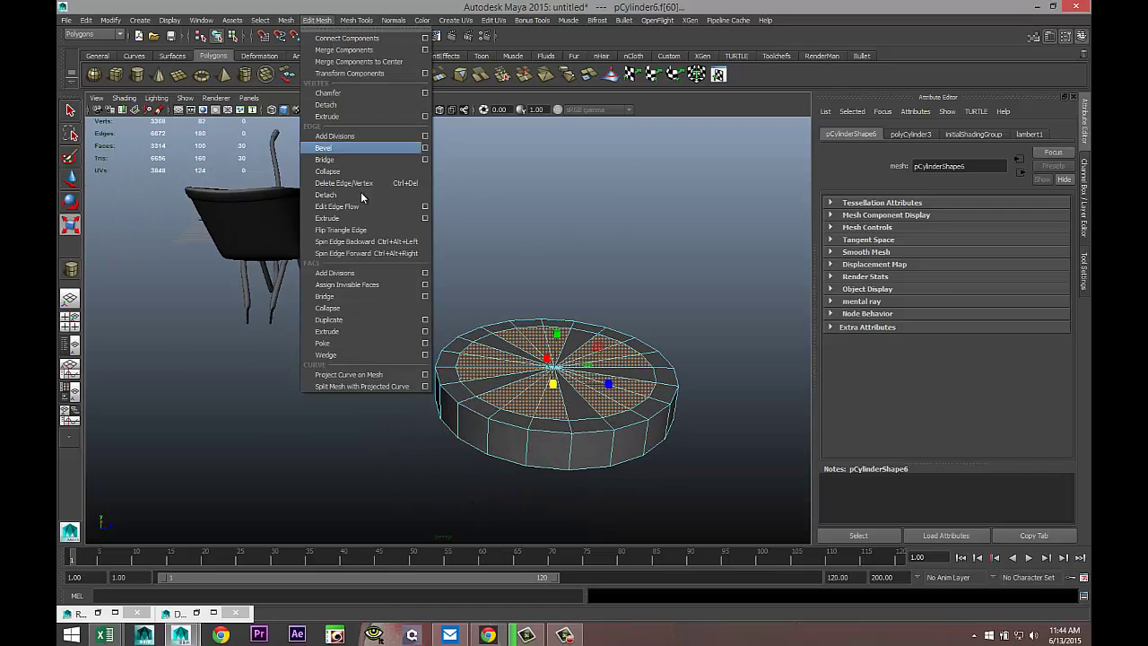
click(375, 335)
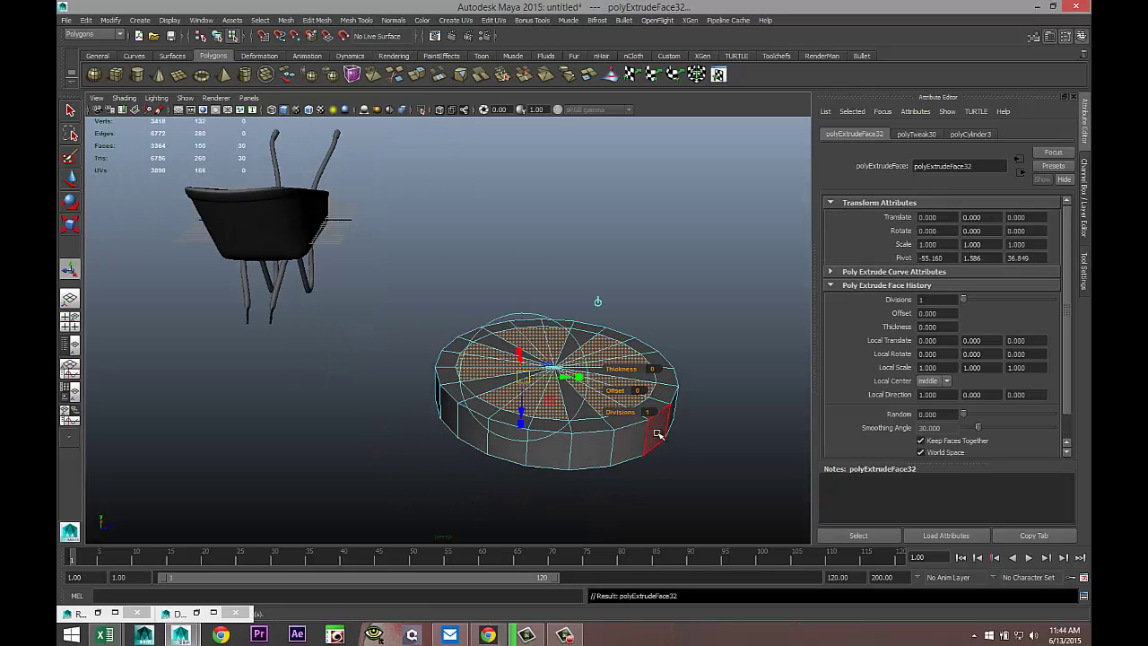
drag(557, 333, 562, 381)
alt+drag(574, 449, 538, 452)
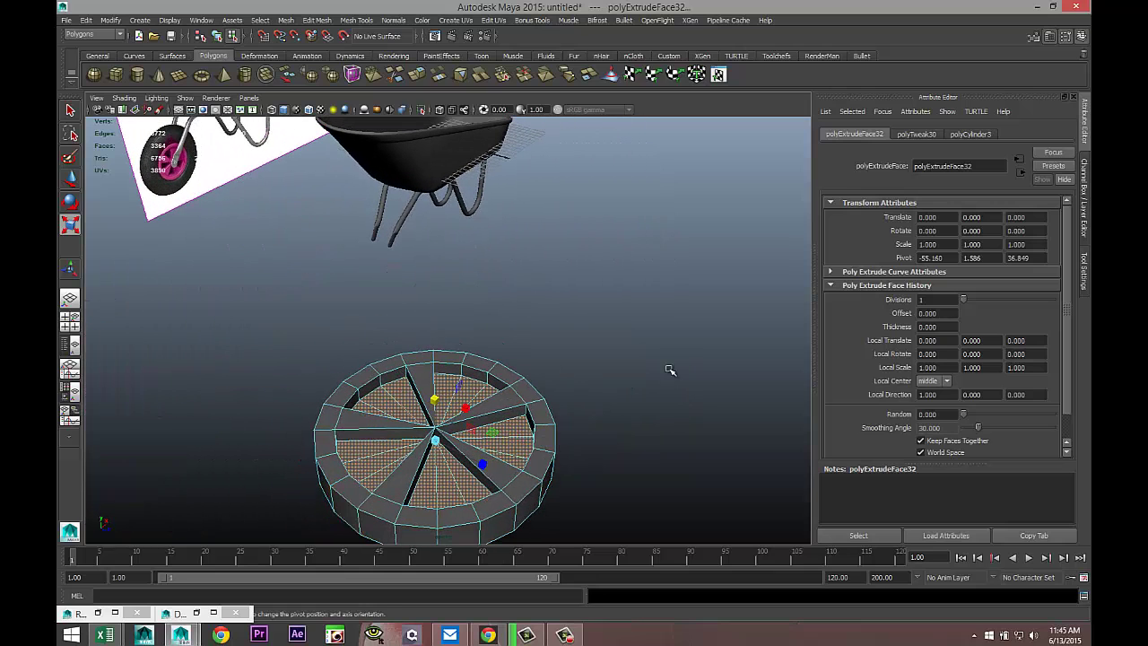
click(653, 353)
alt+drag(645, 356, 613, 363)
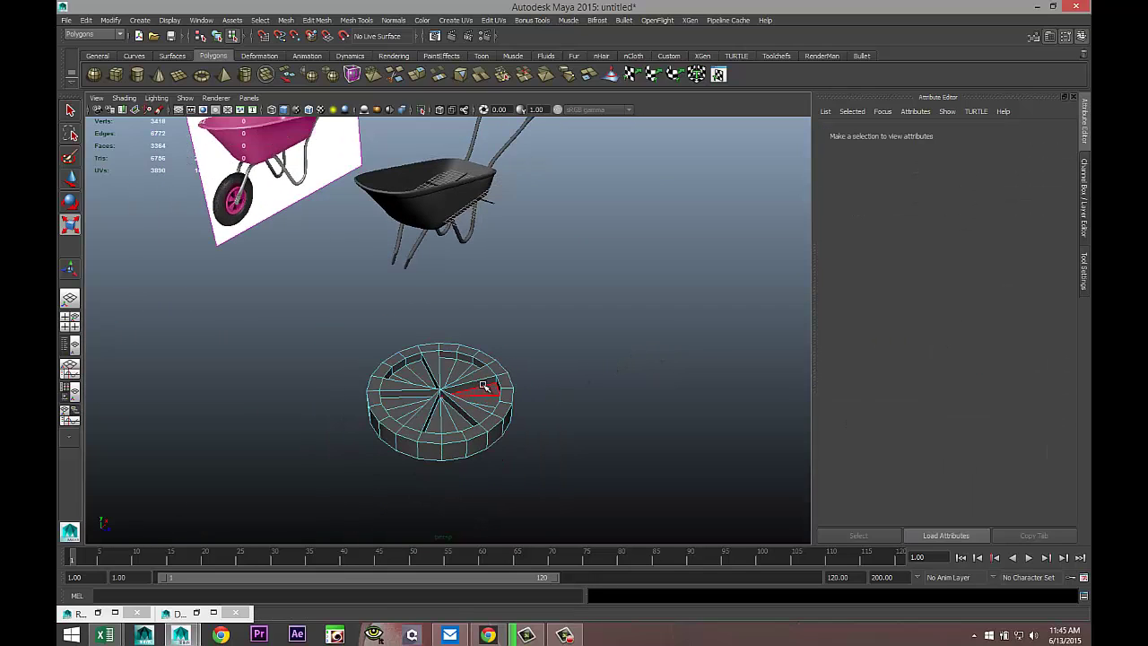
- Return to object selection and stand the wheel hub upright with its X rotation set to 90
right_drag(481, 392, 534, 339)
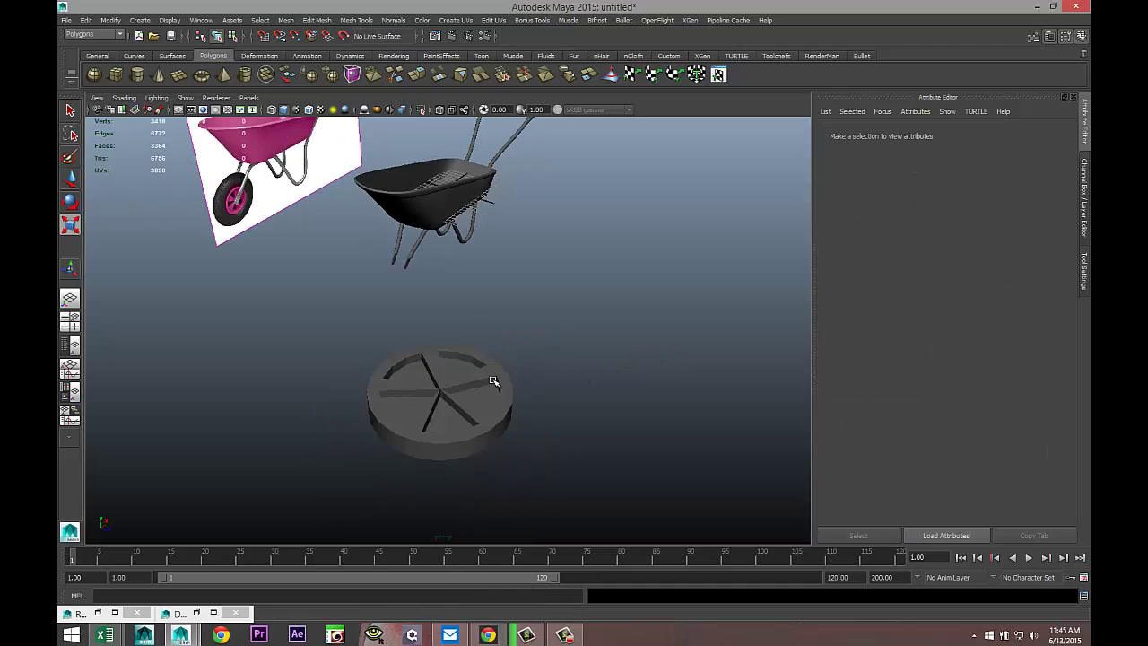
key(e)
drag(458, 366, 503, 435)
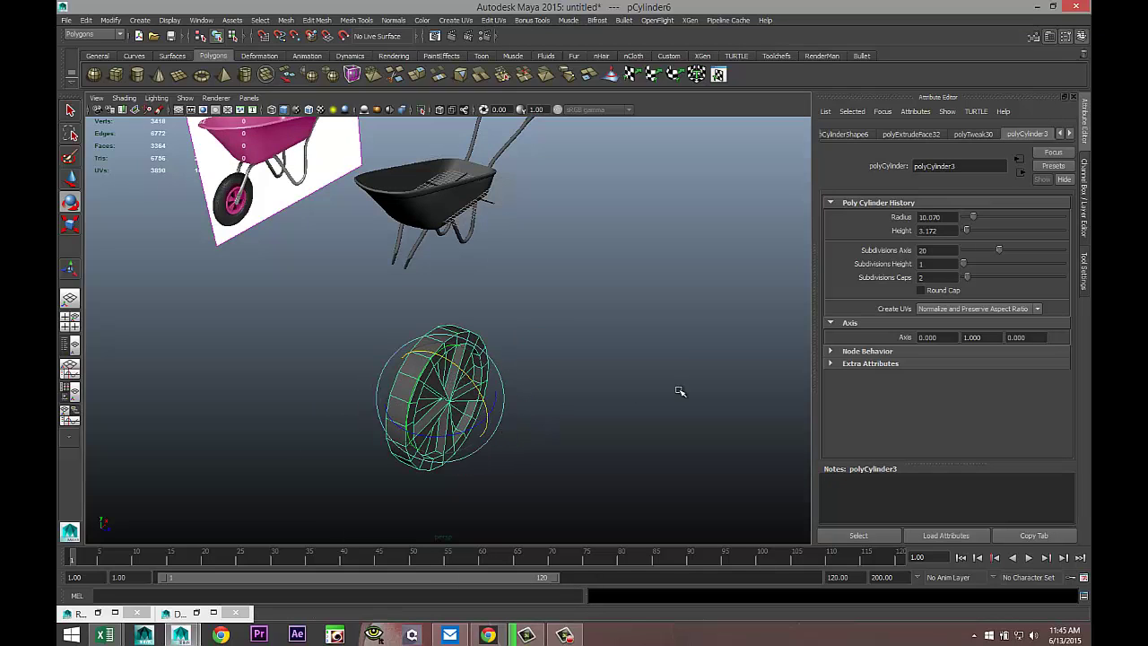
click(851, 133)
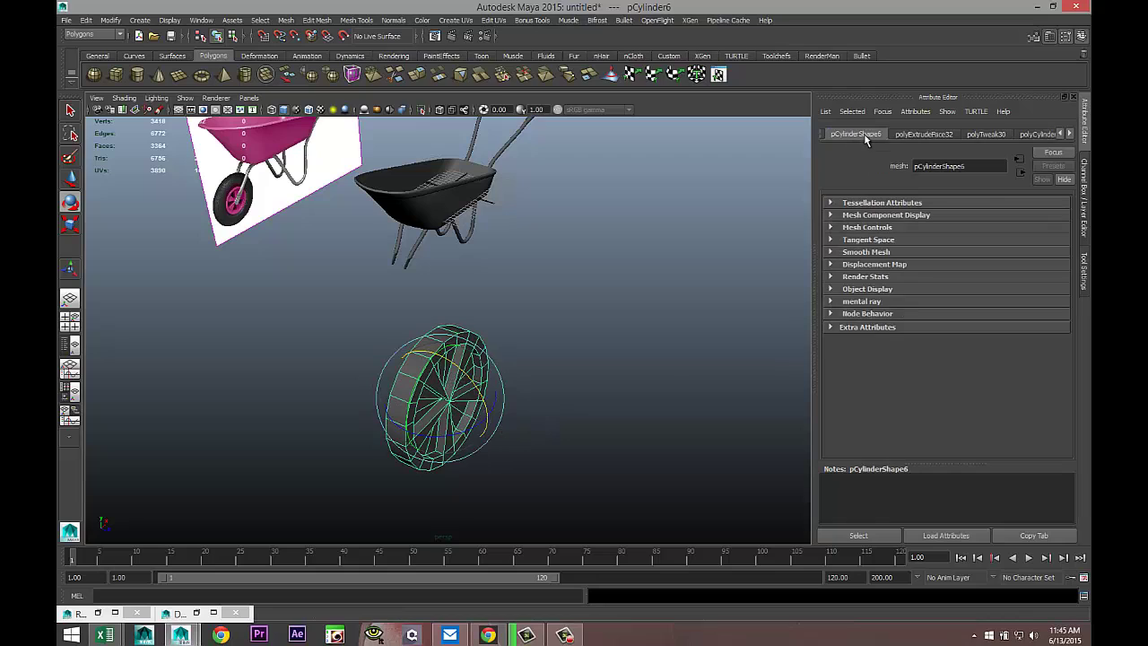
click(1059, 134)
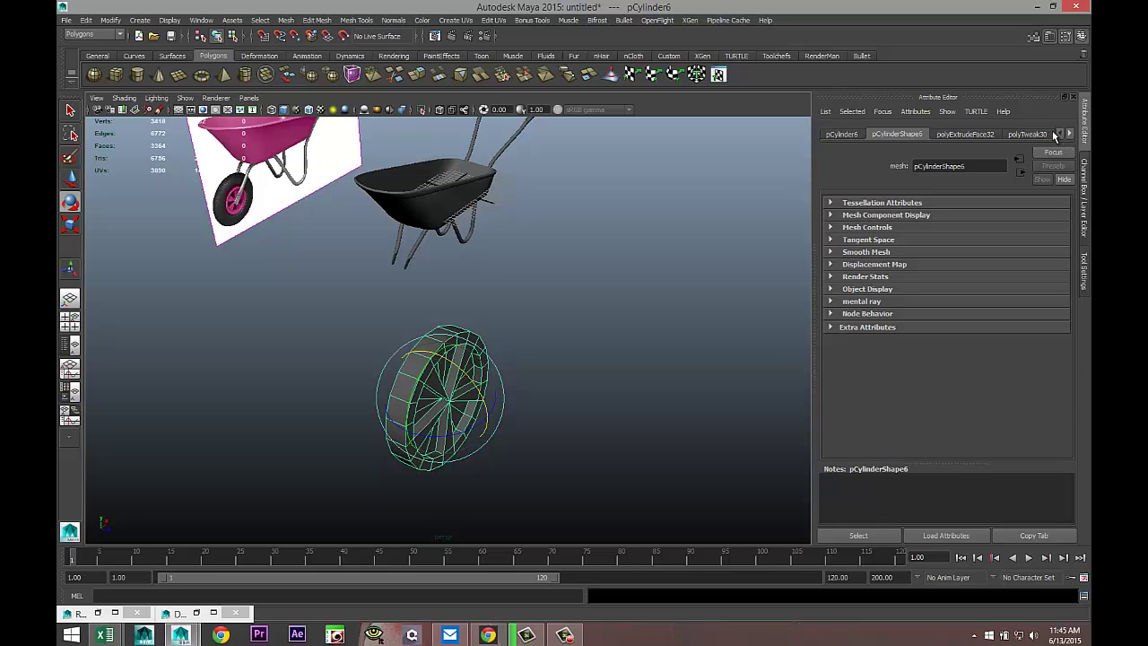
click(841, 133)
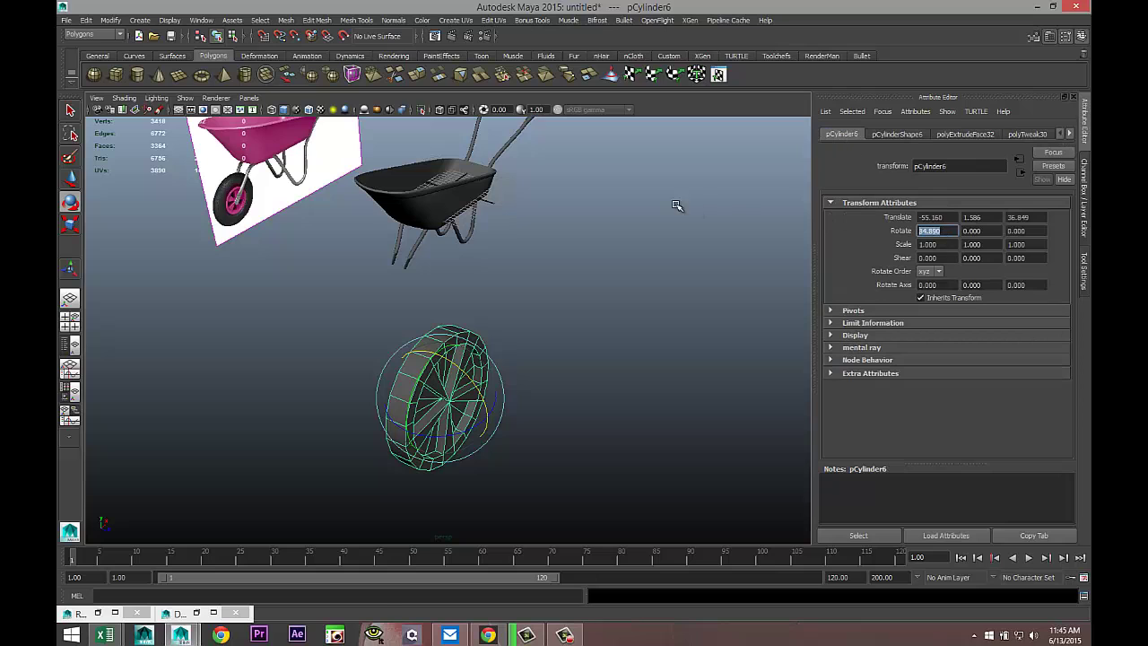
key(Return)
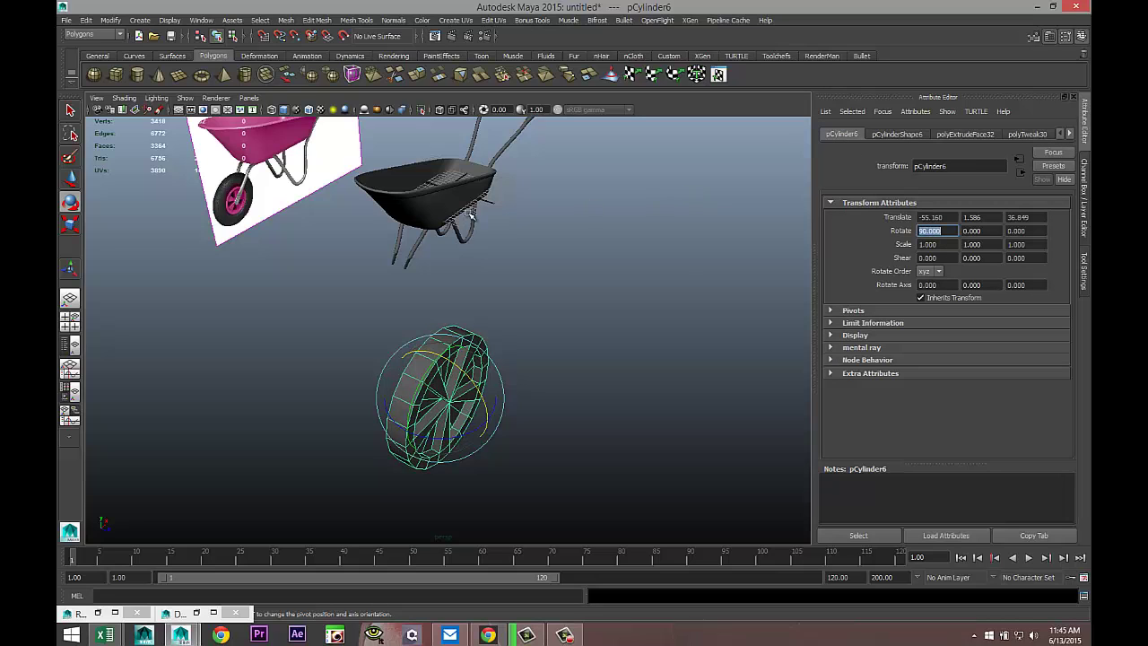
- Move the wheel hub in the top view to the front of the wheelbarrow, between the two fork ends
click(71, 325)
key(space)
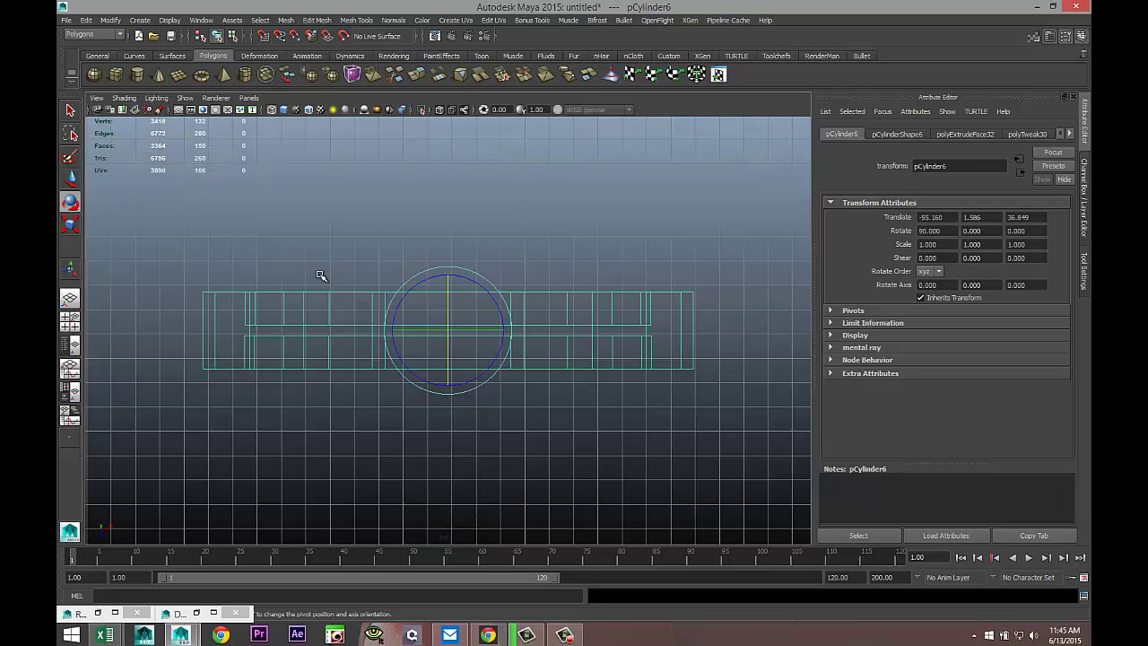
scroll(379, 366, down, 6)
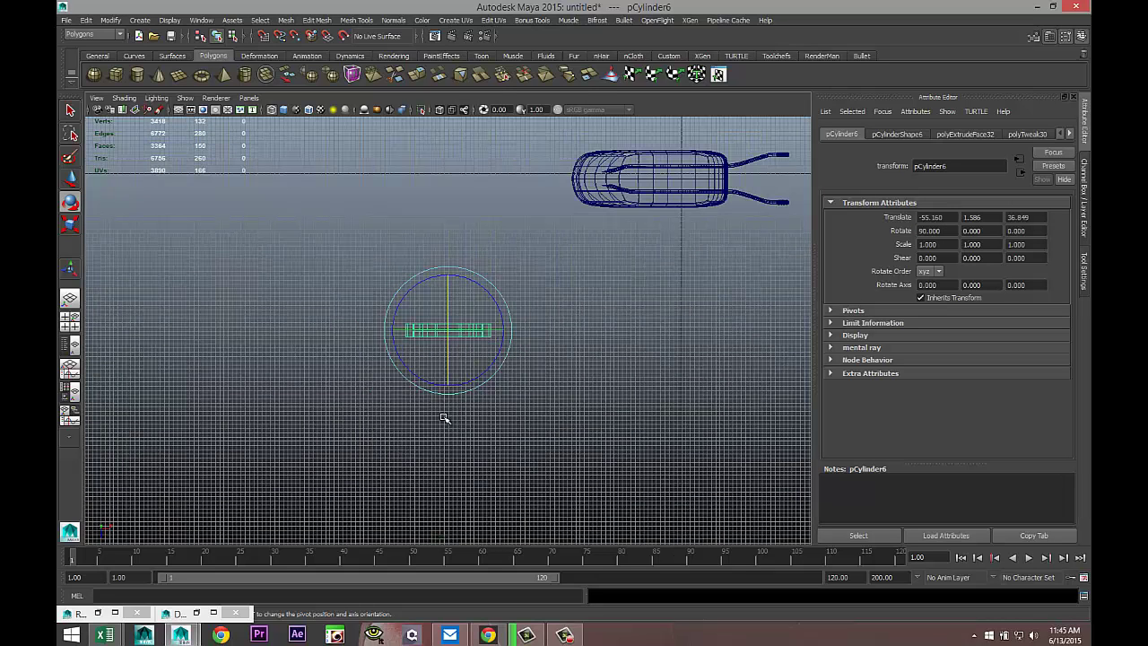
key(w)
drag(448, 330, 608, 179)
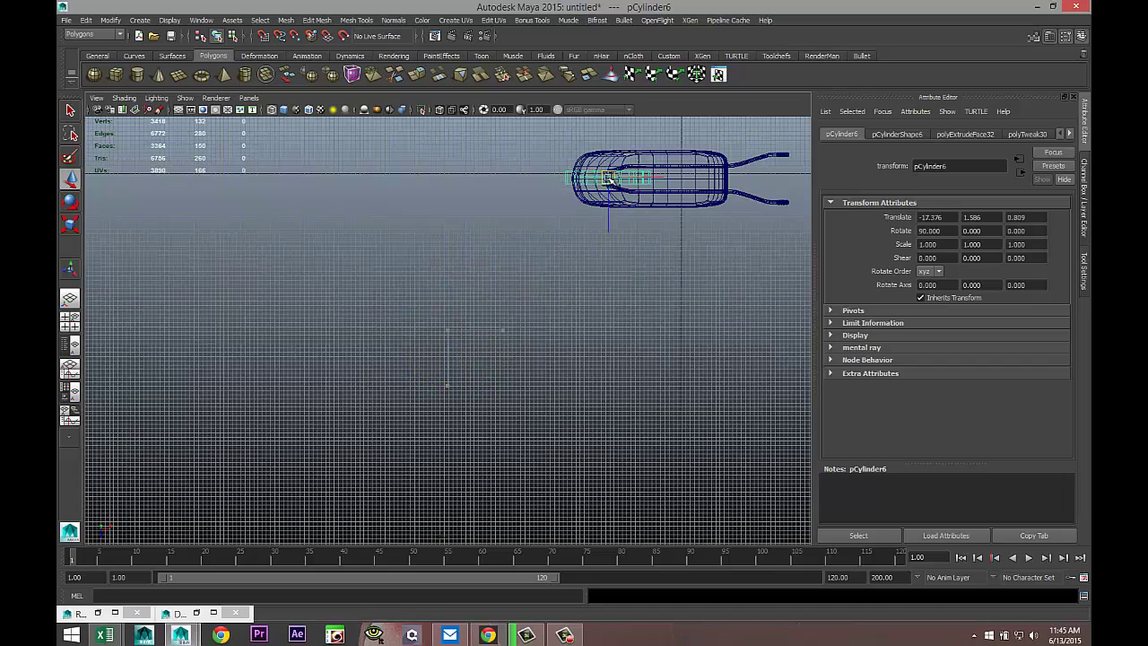
- Centre the hub between the fork ends at Z about 1.007 and scale it uniformly to about 0.558
key(f)
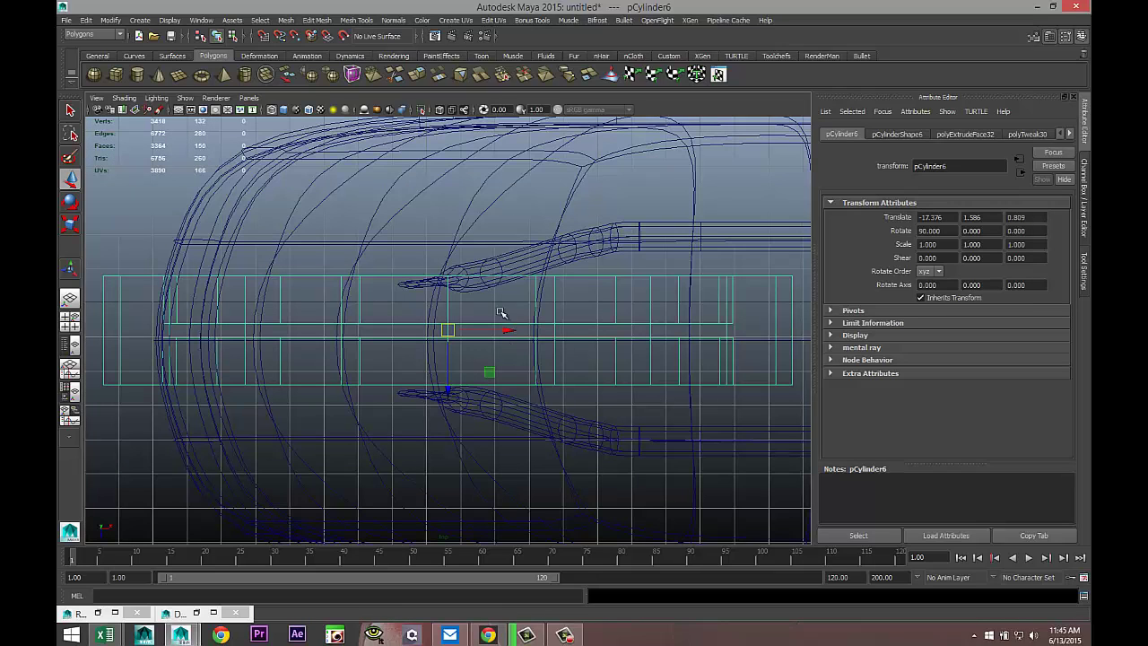
drag(449, 331, 199, 364)
key(r)
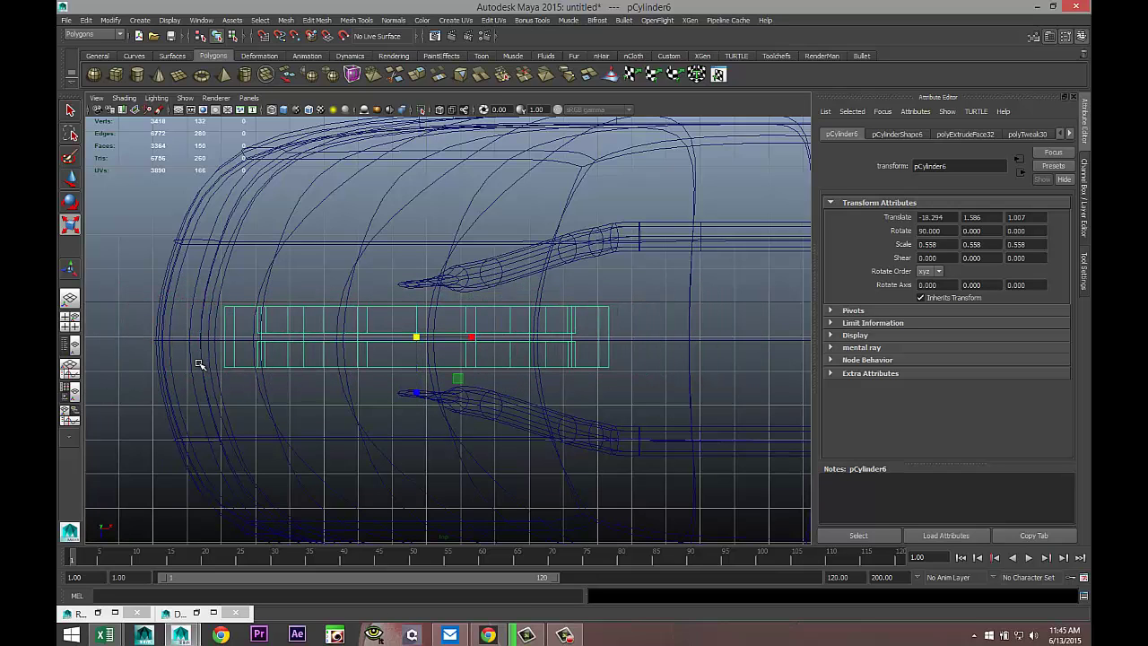
- Lower the hub in the front view to Y about -9.07, onto the reference wheel's axle
click(70, 321)
key(space)
key(f)
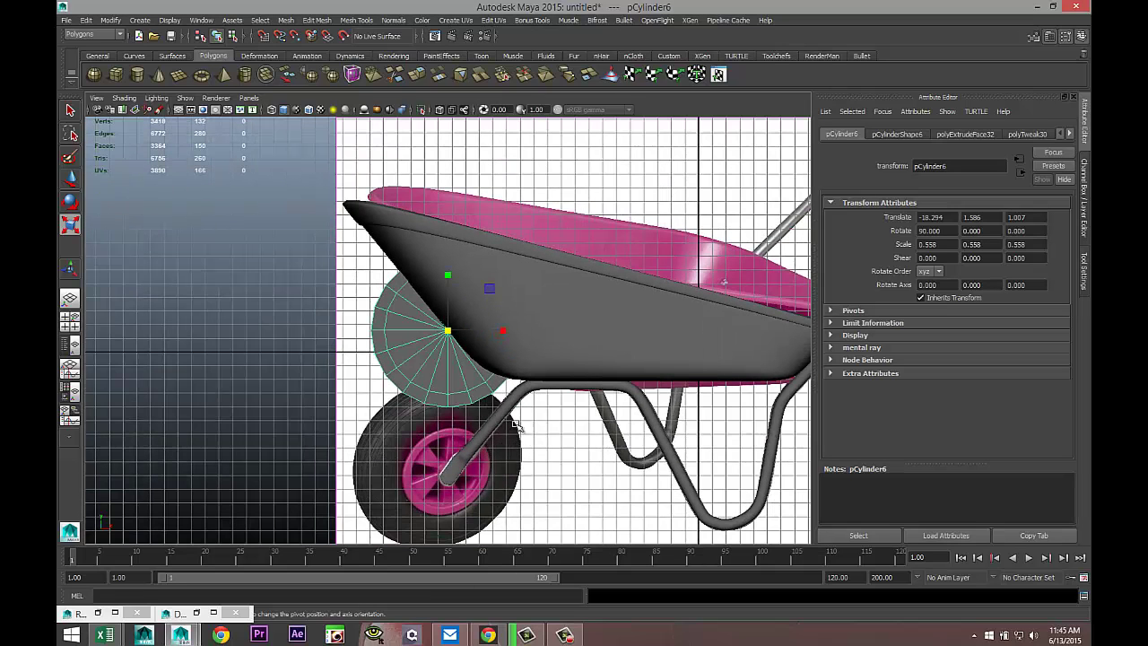
key(w)
drag(453, 275, 453, 415)
key(f)
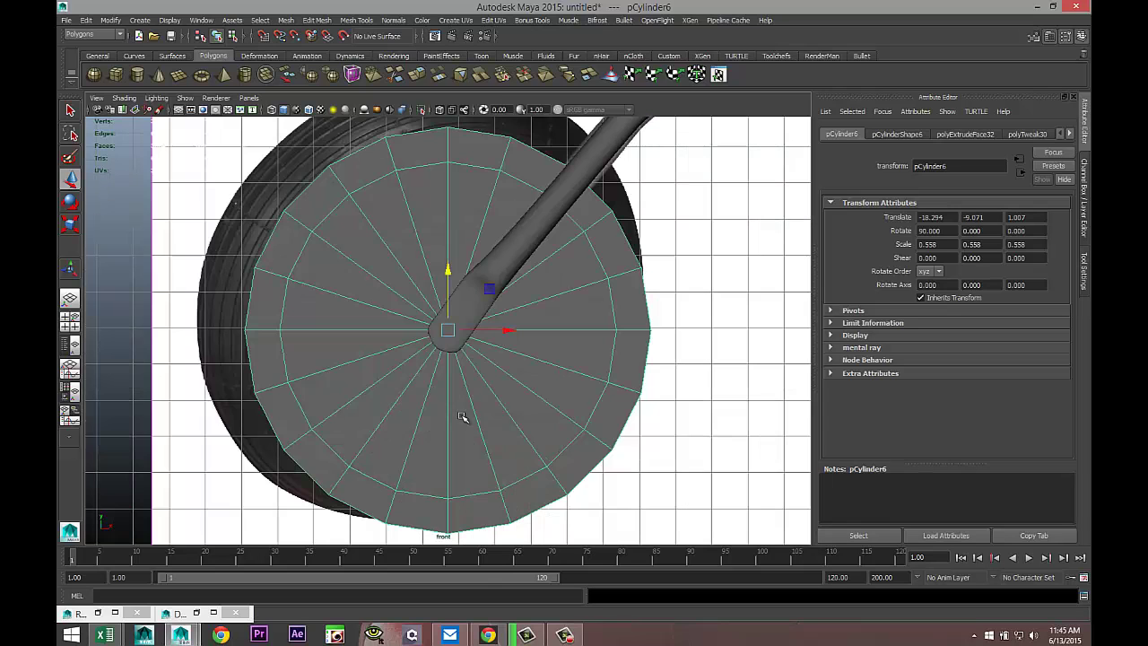
- Scale the hub down uniformly to about 0.402 so it comes closer to the reference wheel's rim size
scroll(511, 404, down, 1)
scroll(508, 405, up, 3)
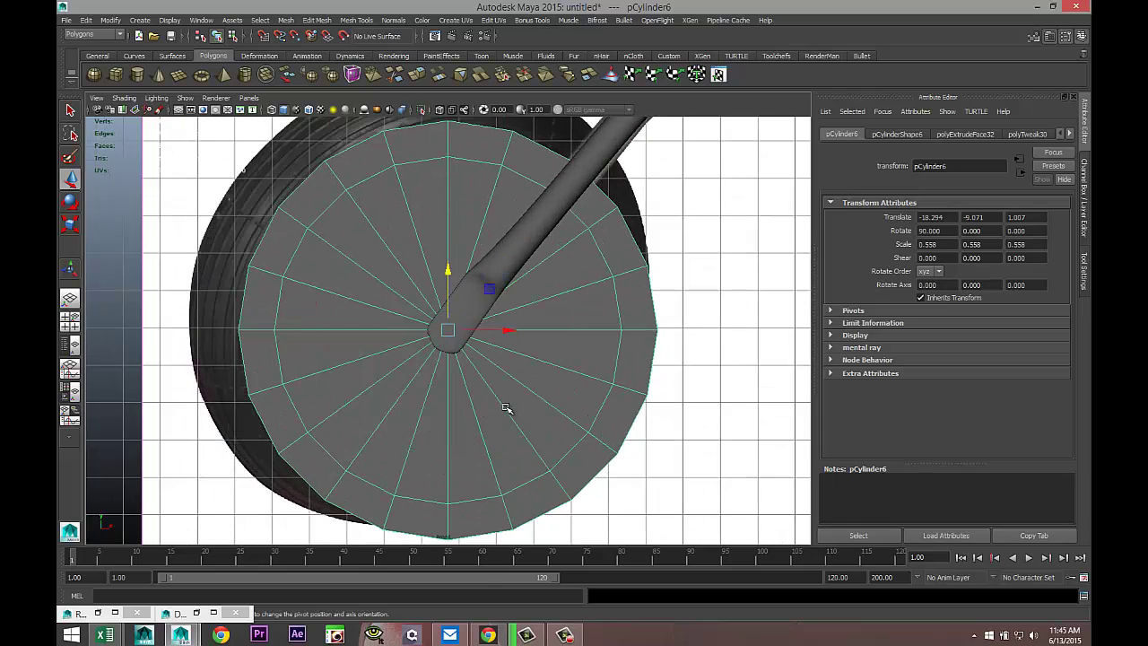
key(r)
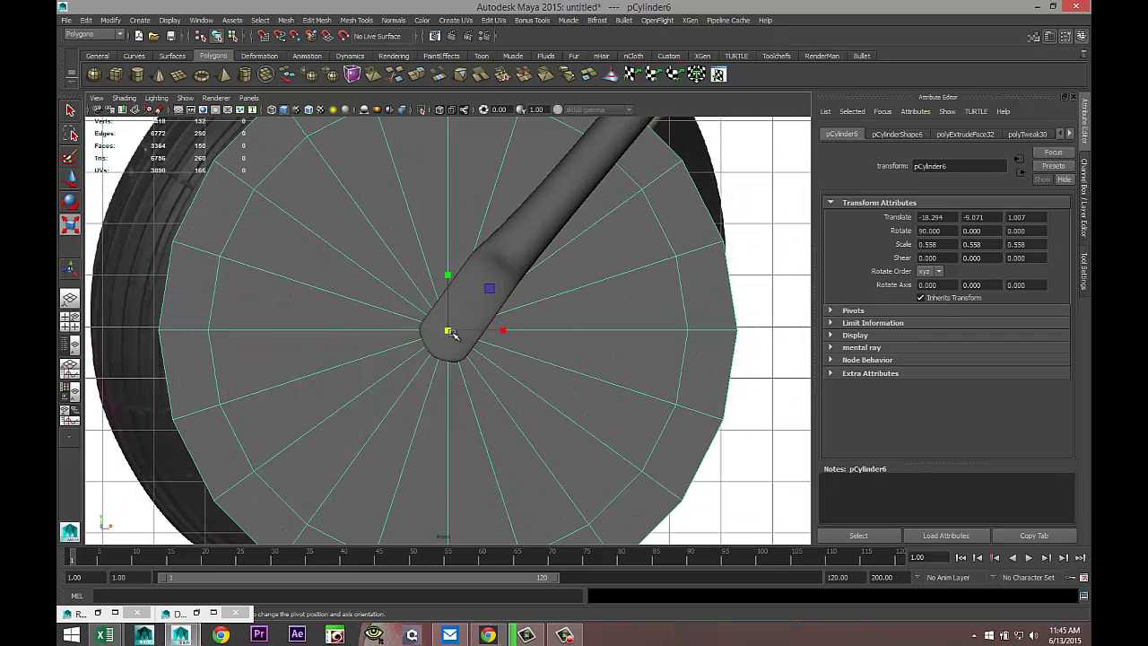
drag(448, 329, 334, 338)
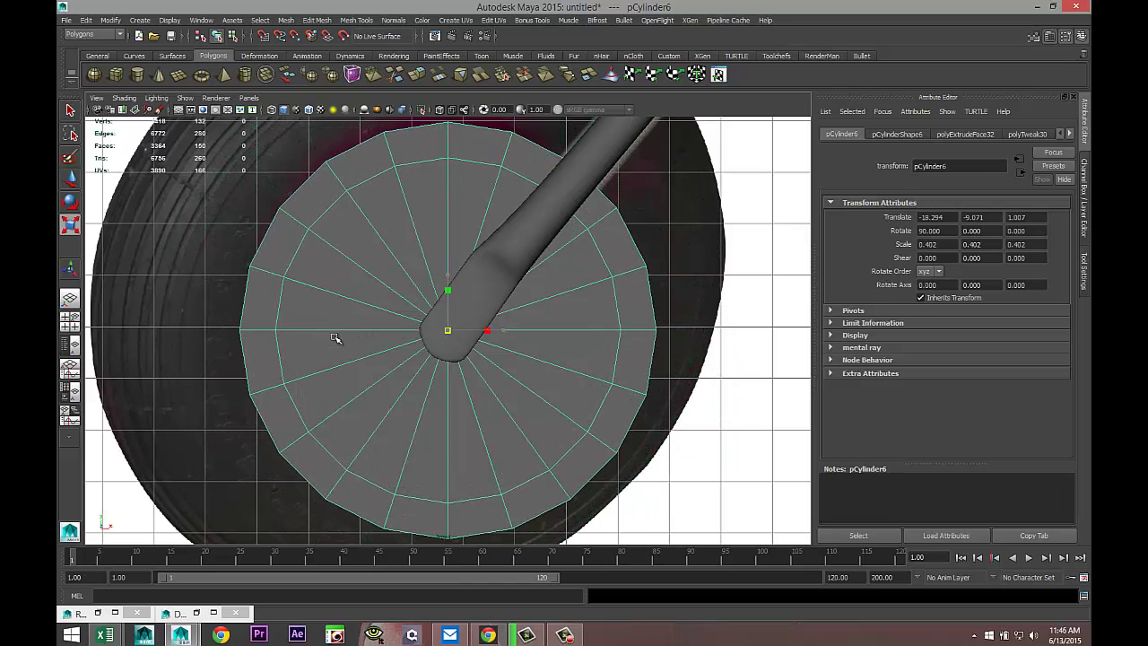
- Show the front view in wireframe and nudge the hub's centre onto the axle bolt, at X about -18.231 and Y about -9.066
key(4)
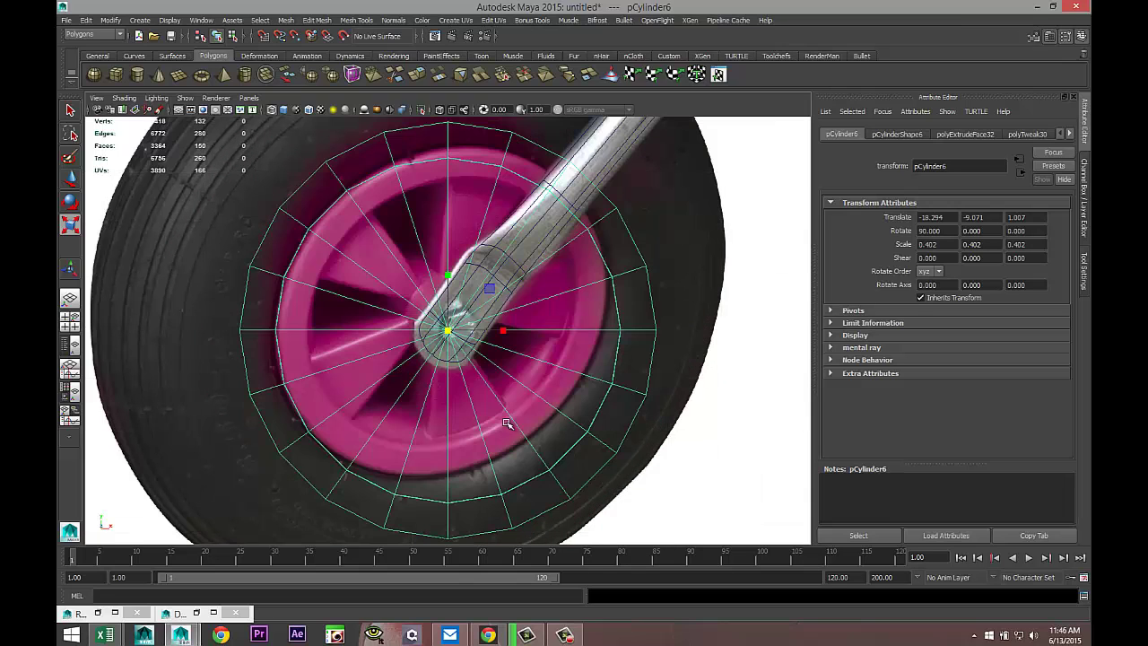
scroll(506, 415, up, 5)
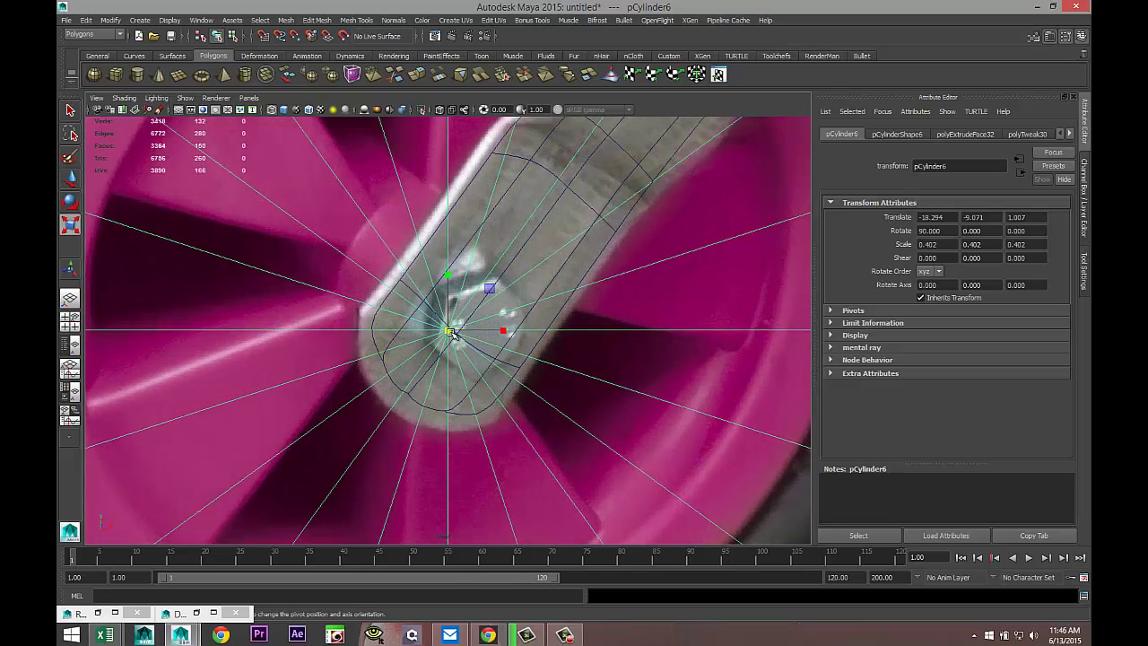
key(w)
drag(453, 335, 459, 333)
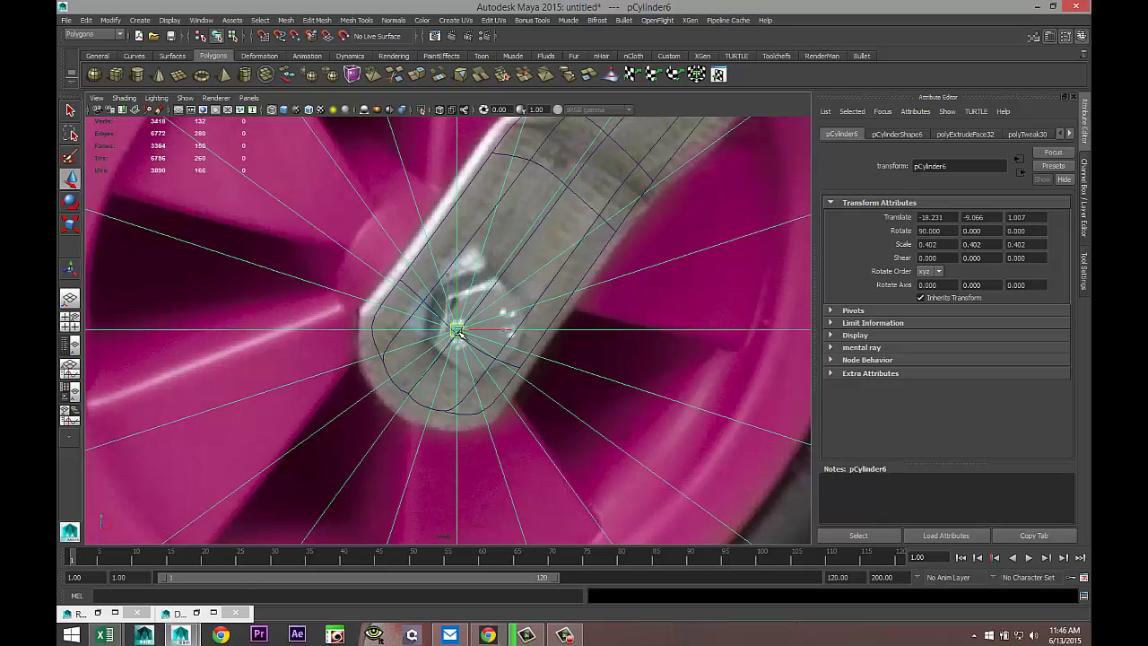
- Widen the hub along its axle direction in the perspective view so it fills more of the gap between the fork ends
click(68, 327)
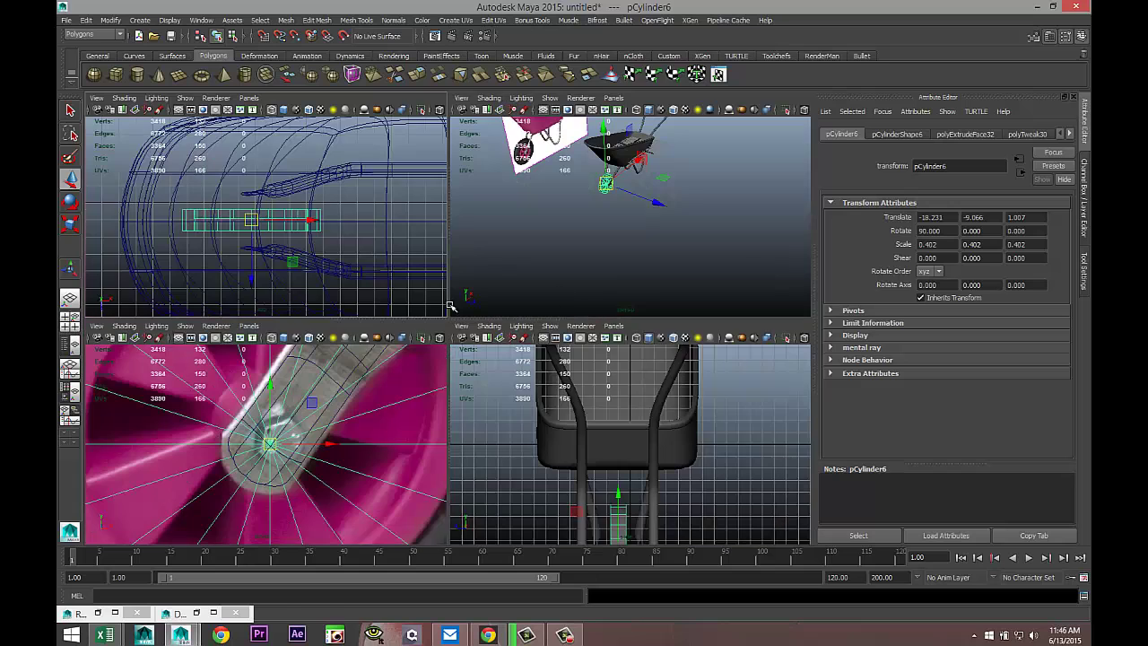
key(space)
key(f)
scroll(536, 351, down, 5)
key(f)
alt+drag(510, 380, 565, 373)
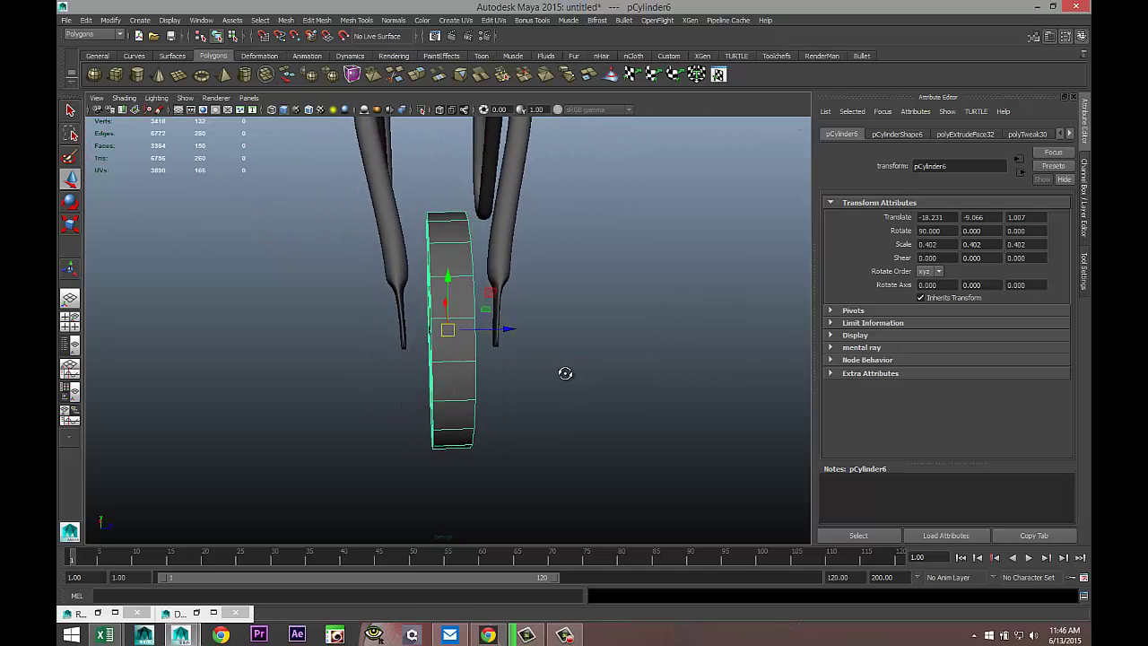
key(r)
drag(507, 333, 473, 342)
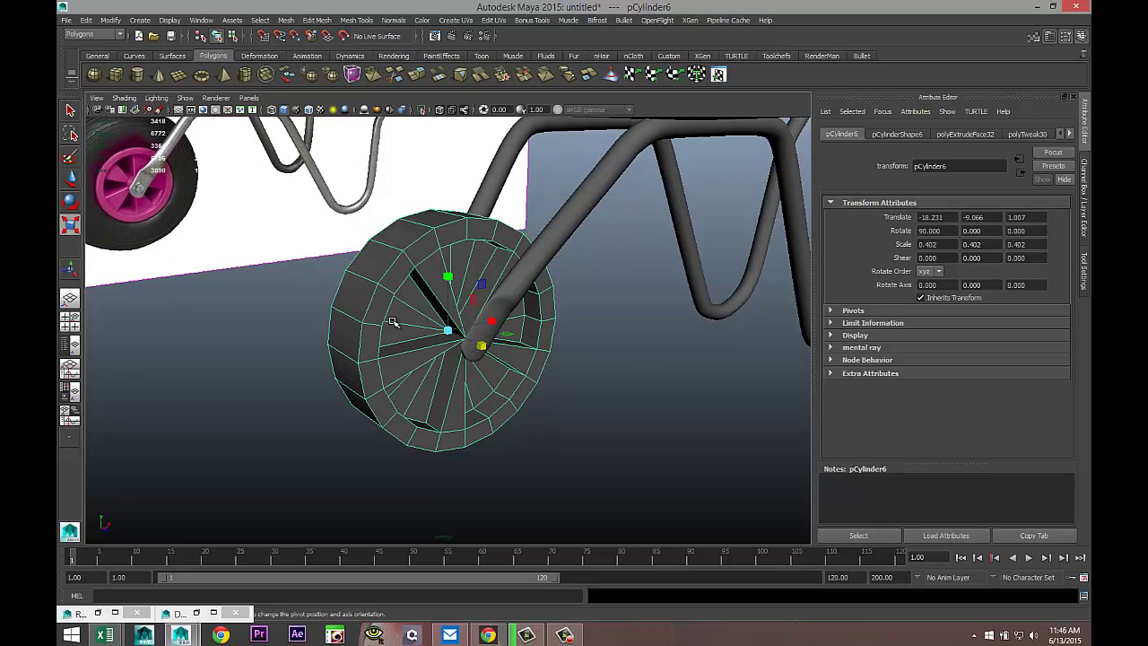
- Turn on smooth mesh preview for the wheel hub and deselect it
key(3)
click(629, 444)
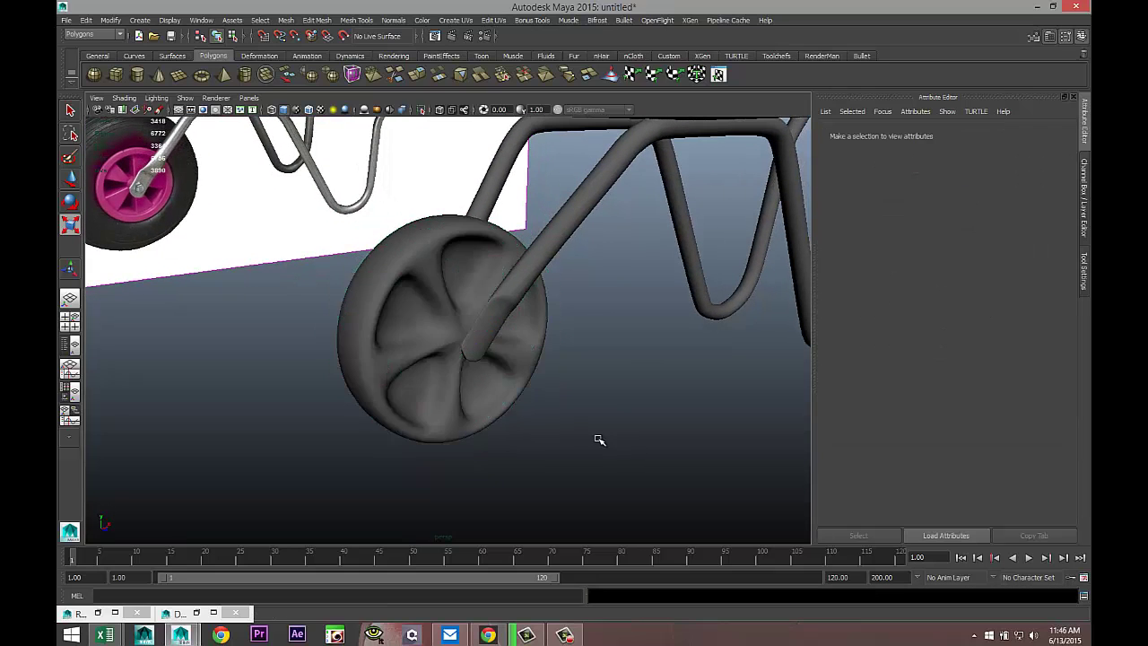
alt+drag(623, 432, 685, 425)
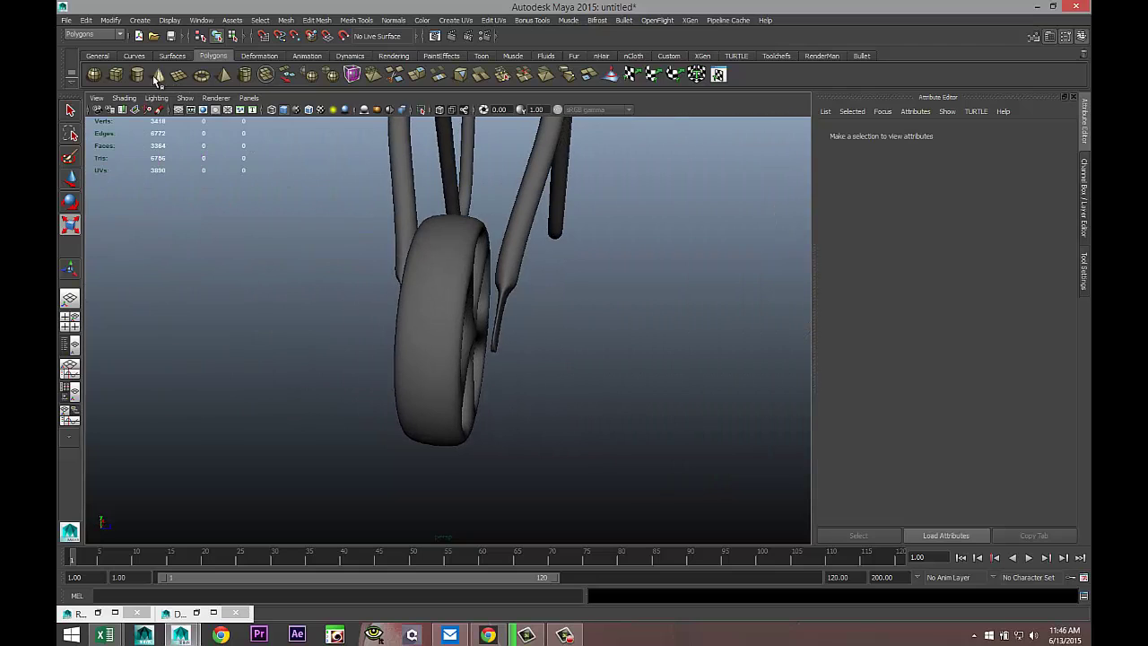
- Create a long, thin polygon cylinder beside the wheel and lay it horizontal with its X rotation set to 90
click(139, 76)
drag(606, 472, 633, 314)
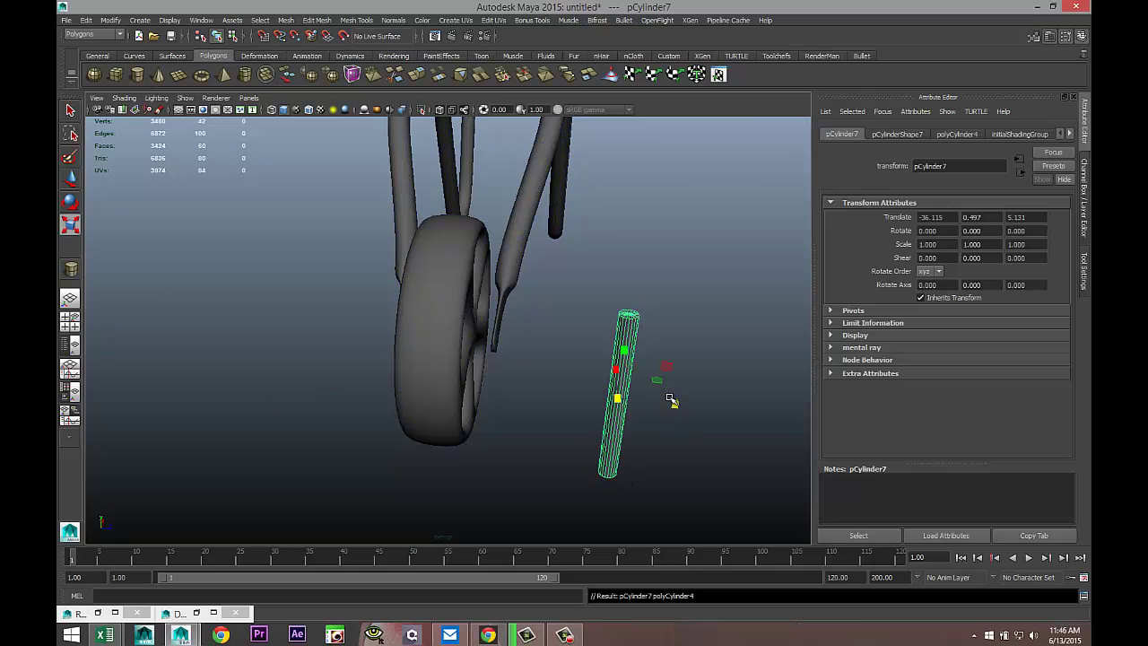
key(e)
drag(697, 421, 704, 417)
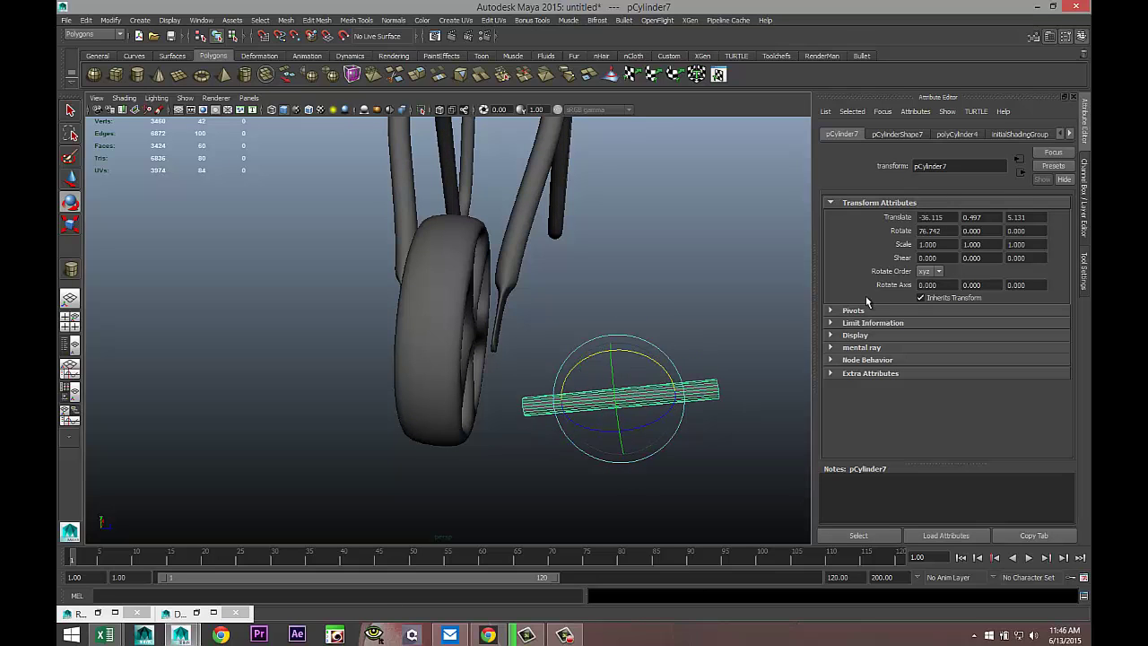
click(938, 232)
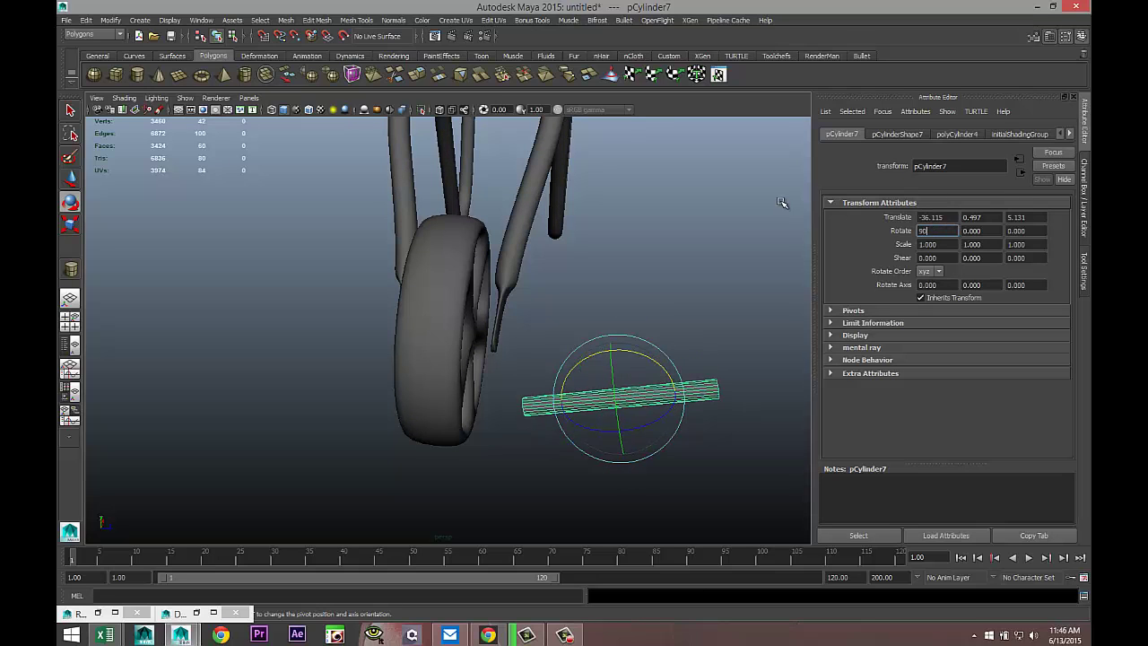
text(90)
key(Return)
- Slide the thin axle cylinder along Z towards the wheel, to about 4.006
click(615, 418)
click(627, 410)
key(w)
drag(688, 406, 478, 385)
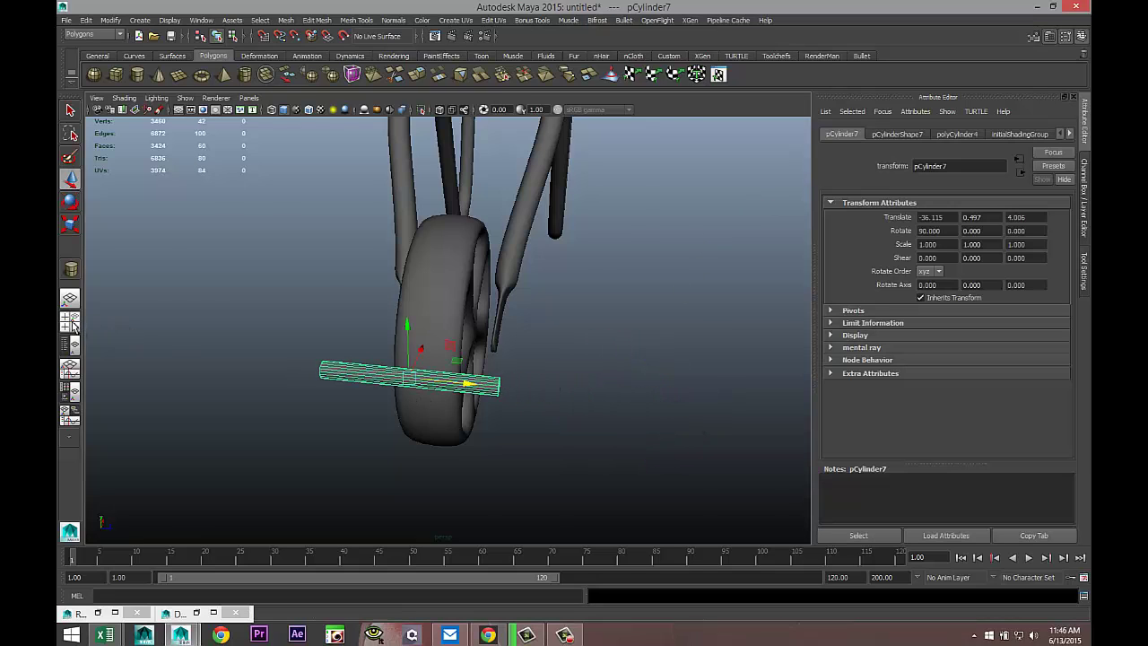
- Move the axle cylinder along X in the top view to about -18.327, in line with the wheel's centre
click(70, 321)
key(space)
key(f)
scroll(444, 340, down, 5)
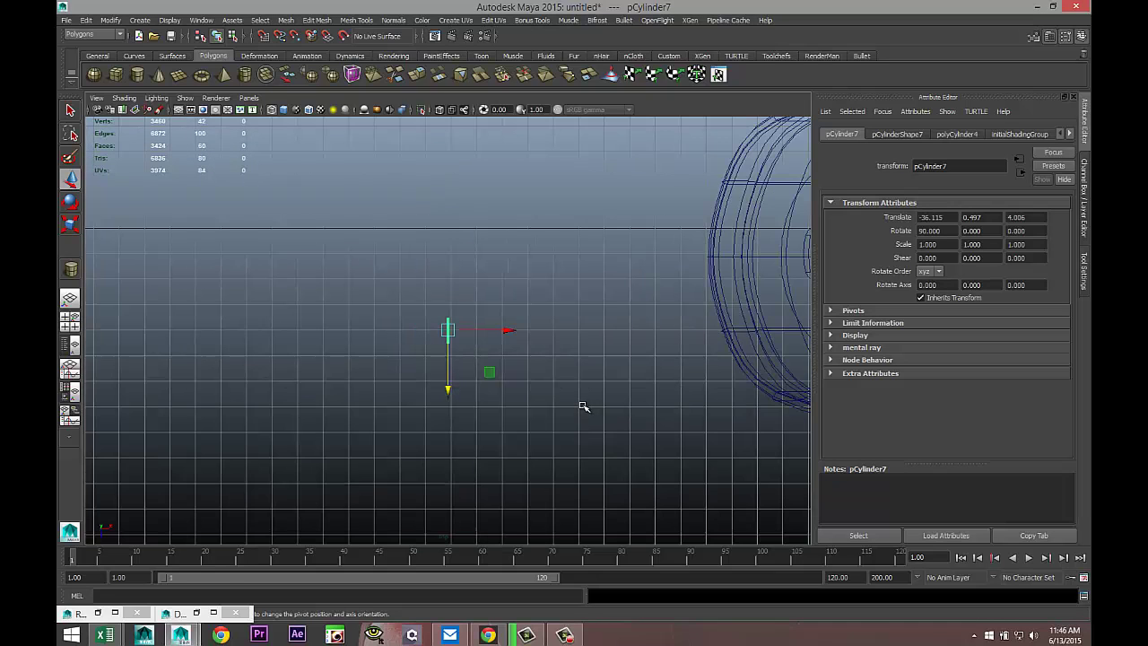
drag(504, 330, 817, 311)
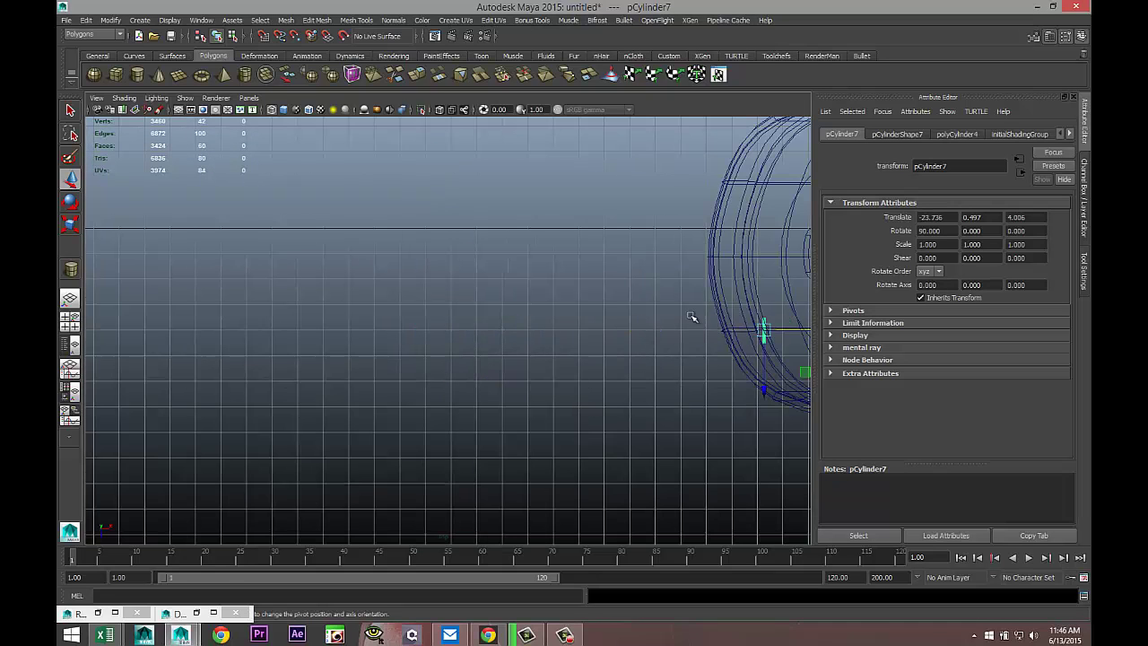
key(space)
key(space)
key(space)
key(space)
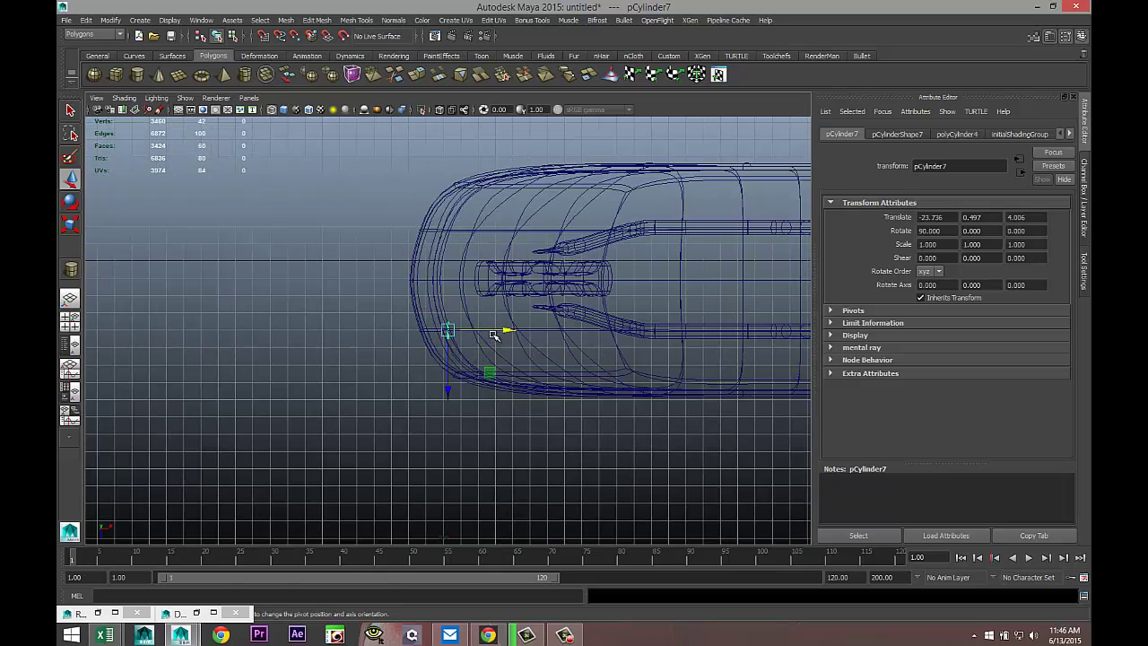
drag(510, 328, 596, 325)
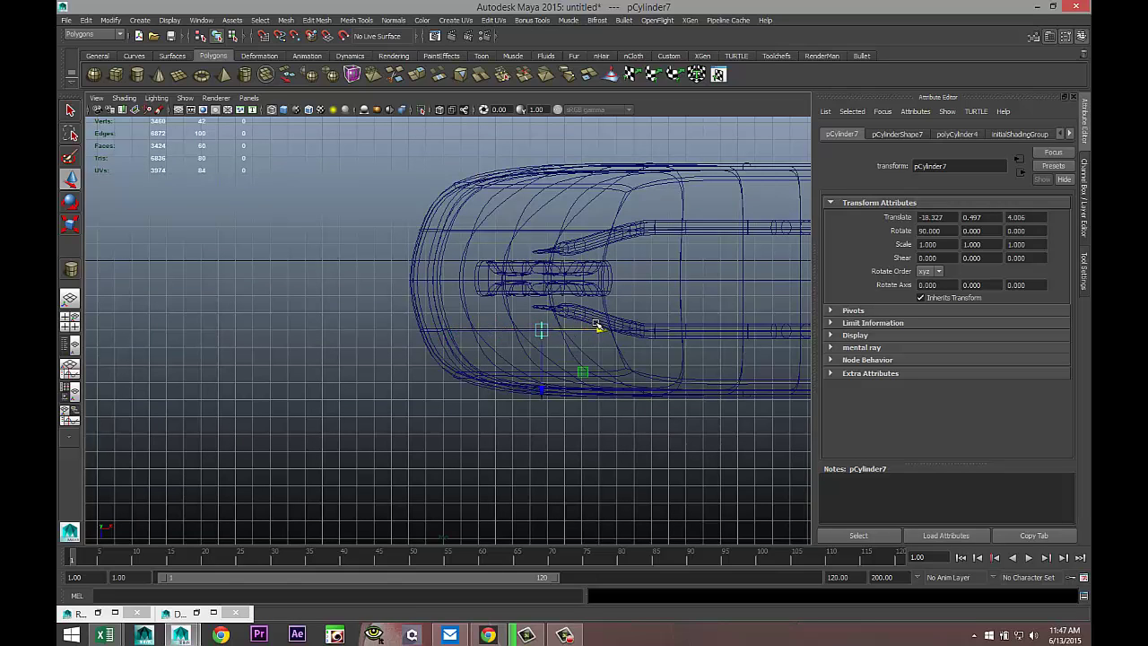
- Scale the axle cylinder uniformly to about 4.592 and move it along Z to about 0.987, across the wheel and both fork ends
key(f)
scroll(523, 343, down, 6)
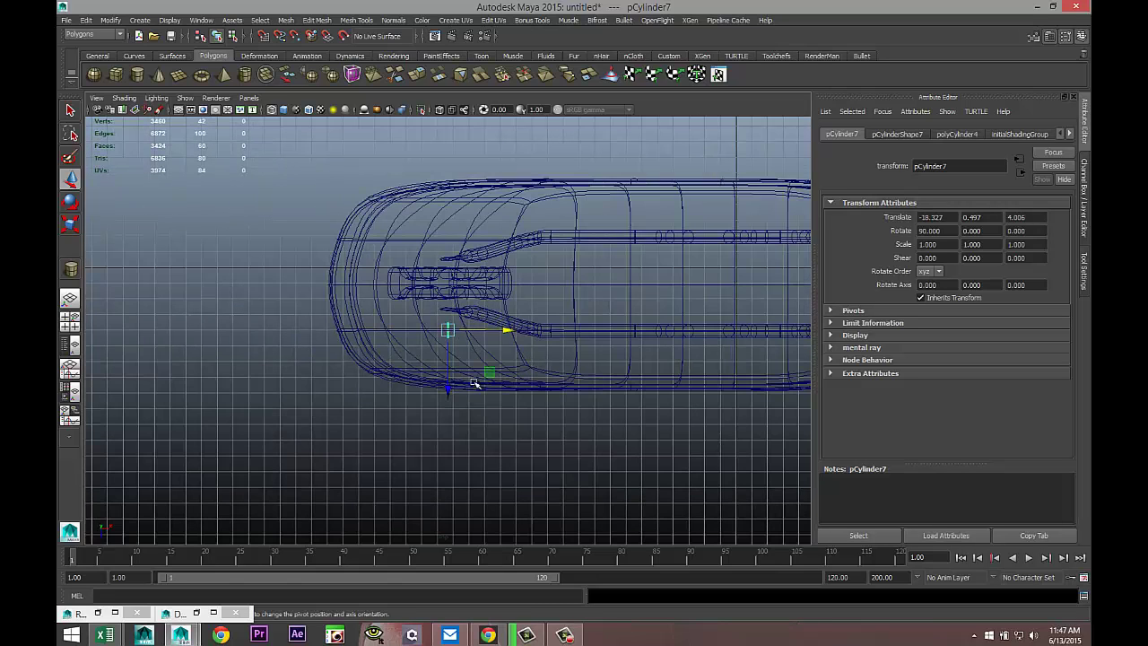
key(r)
drag(448, 328, 477, 336)
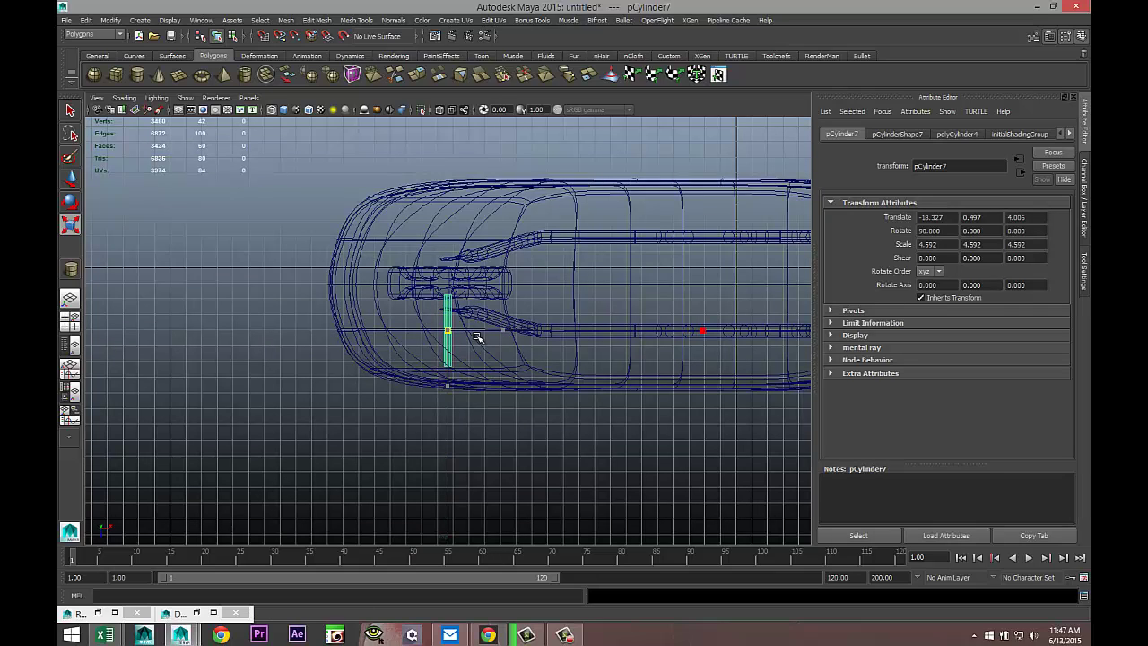
key(w)
drag(453, 384, 458, 344)
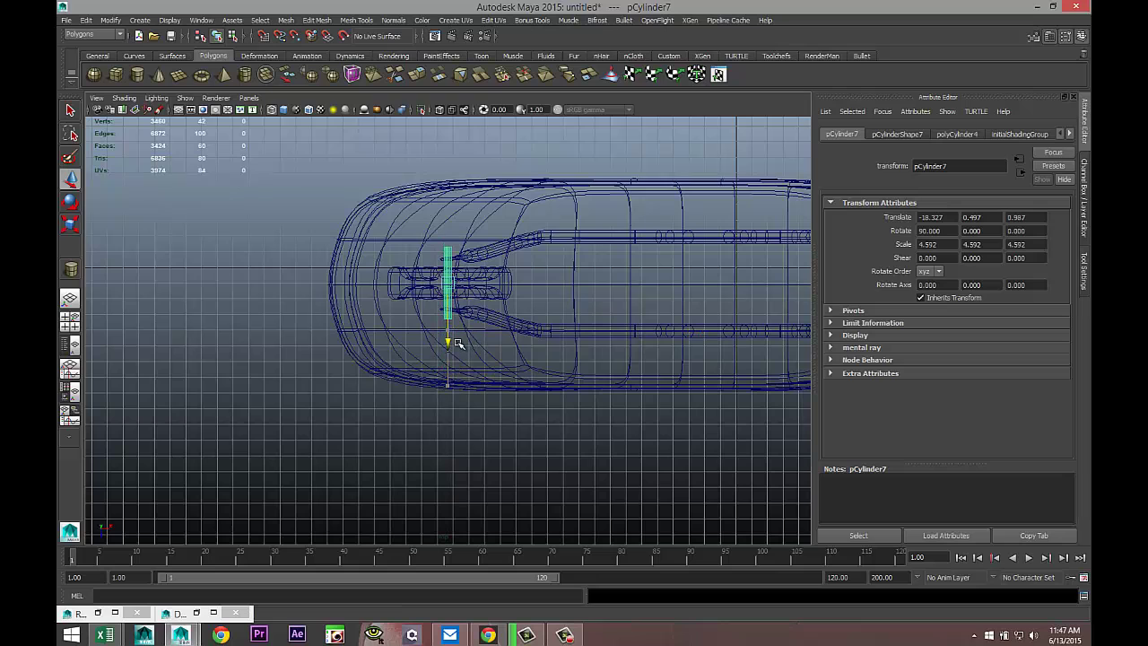
- Shorten the axle cylinder so it ends just outside both fork ends and recentre it at Z about 1.064
key(f)
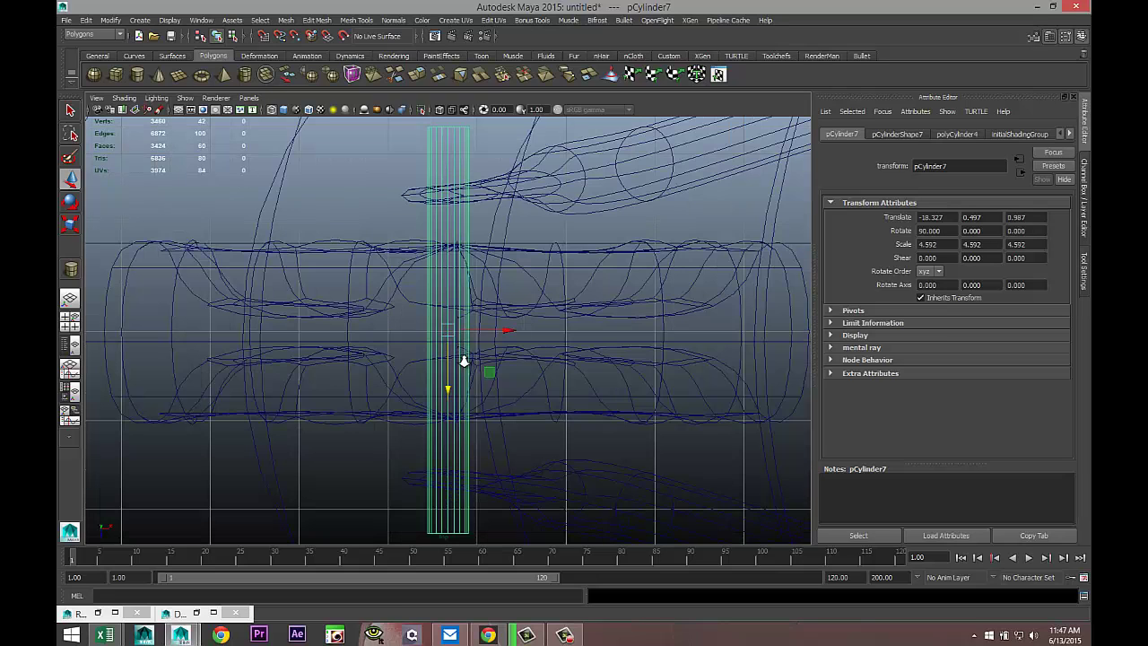
scroll(464, 361, down, 9)
scroll(464, 360, up, 5)
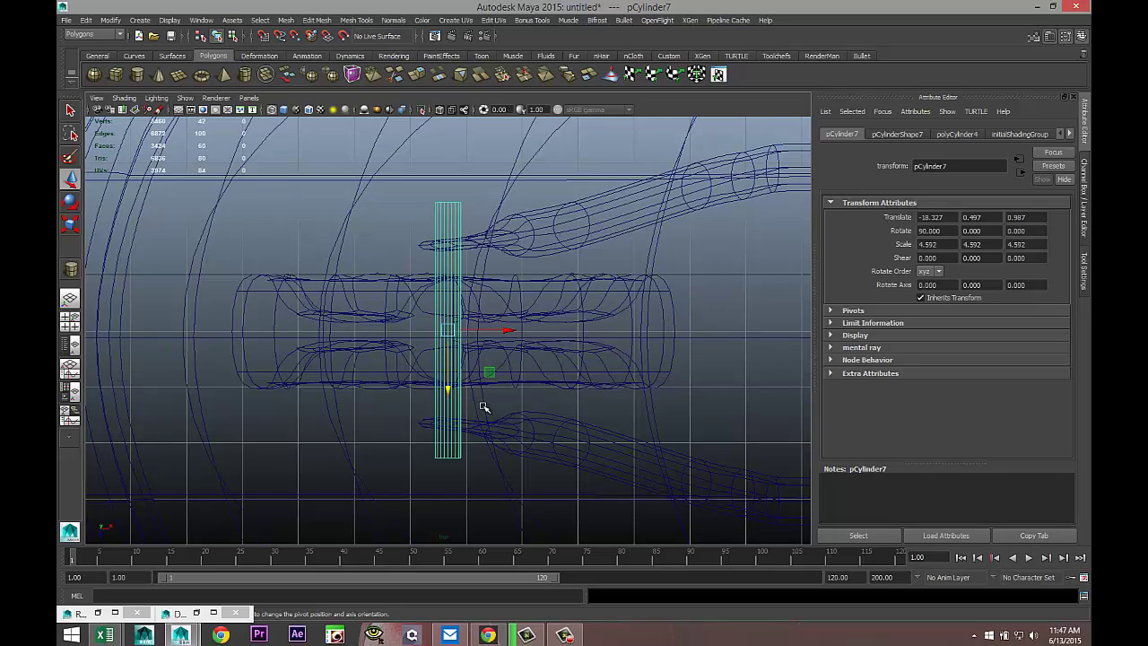
key(r)
mouse_move(448, 387)
mouse_down()
mouse_move(450, 376)
mouse_move(448, 395)
mouse_up()
key(w)
key(r)
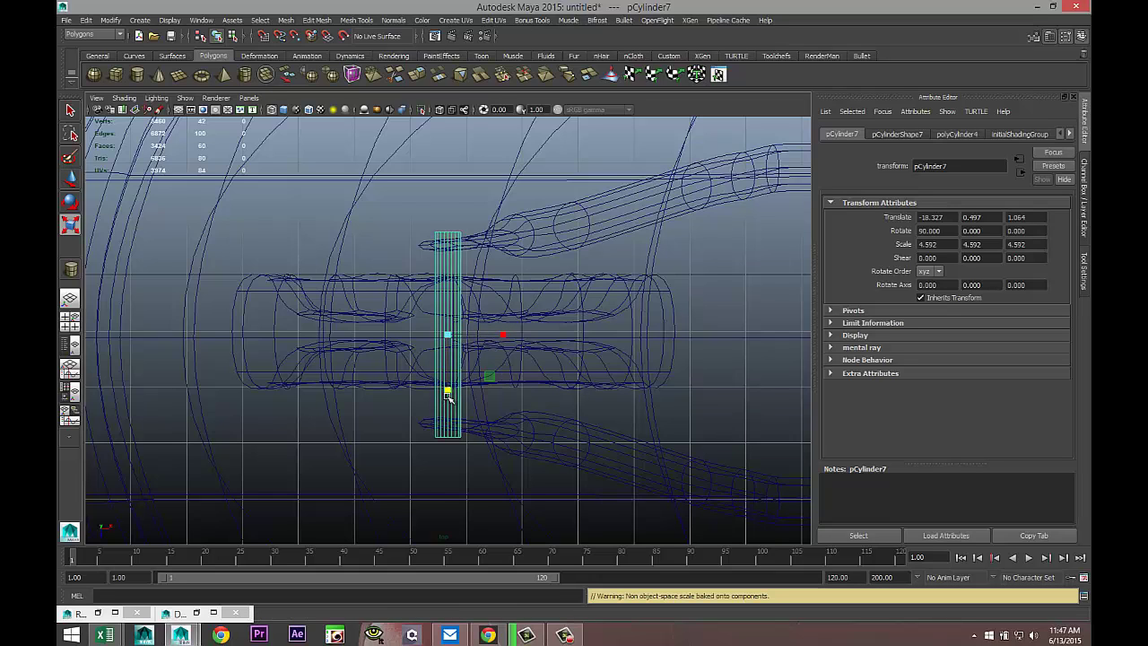
- Lower the axle cylinder in the perspective view to Y about -9.023, through the wheel's centre
click(70, 319)
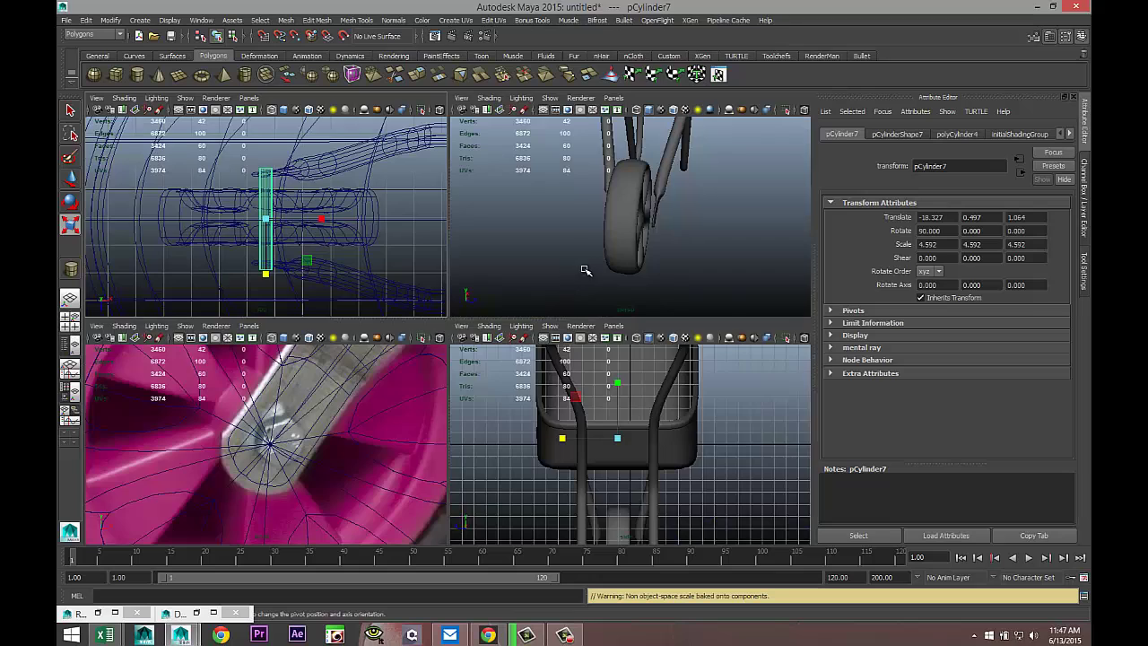
key(space)
scroll(545, 349, down, 5)
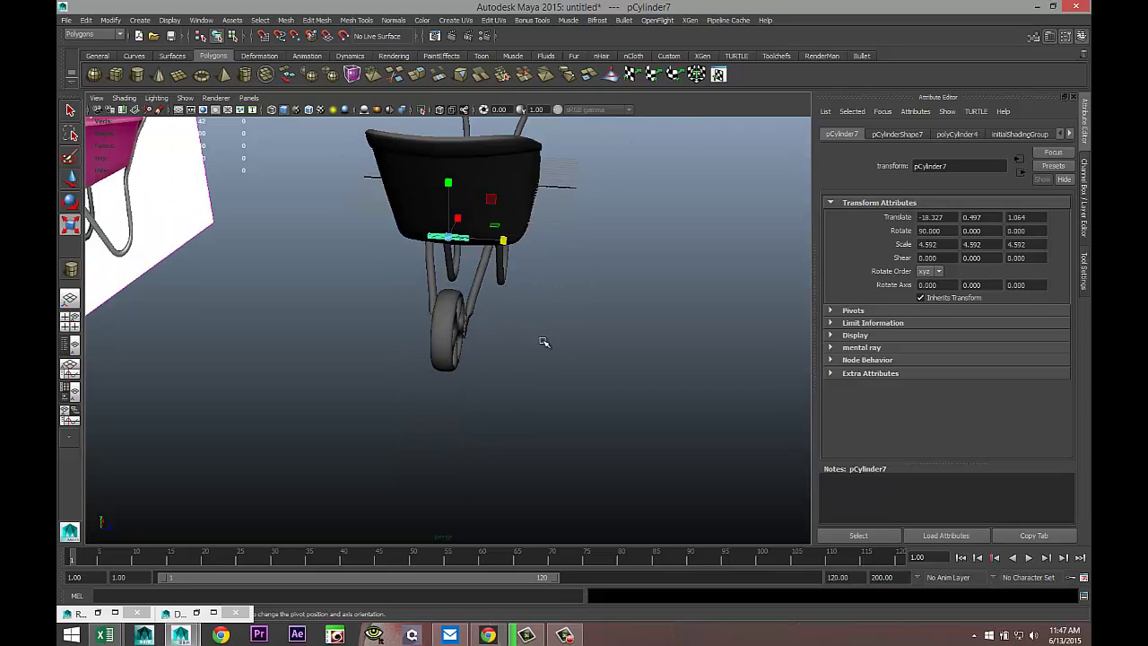
key(w)
drag(448, 177, 448, 272)
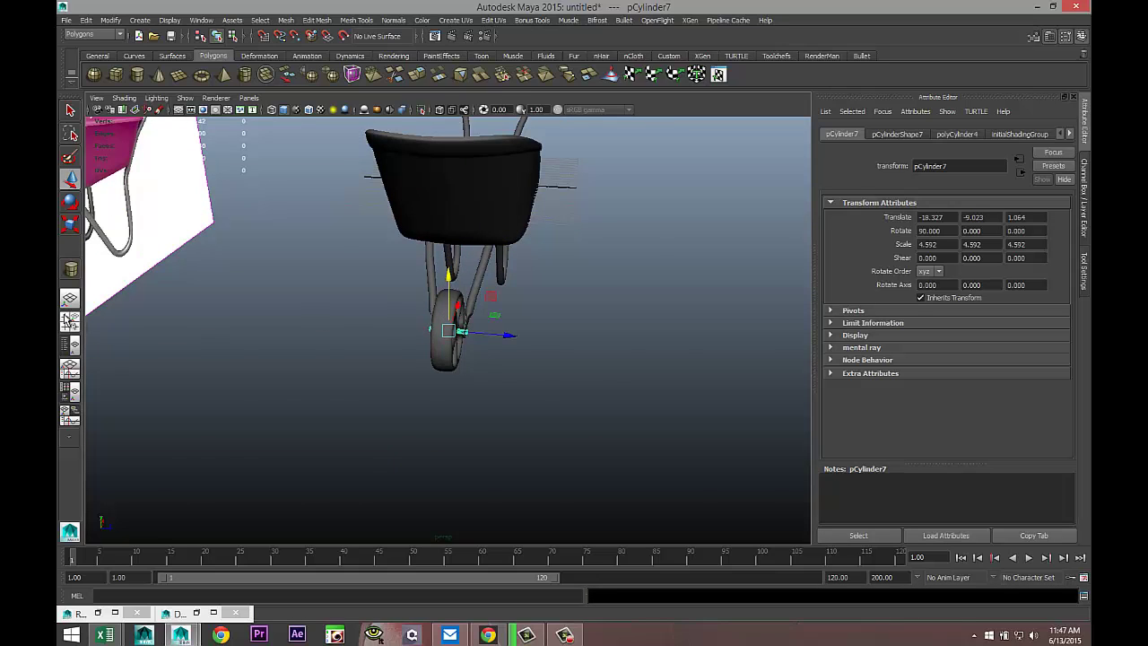
- Align the axle cylinder with the wheel's centre in the side view by moving it to X about -18.241 and Y about -9.091
click(70, 321)
key(space)
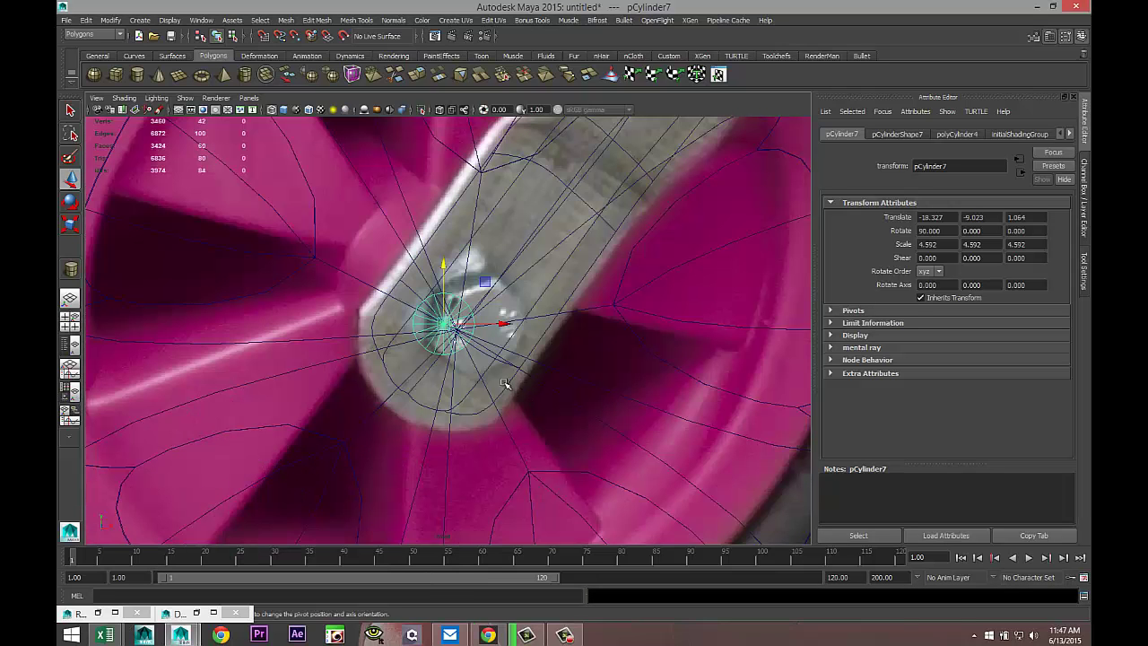
drag(446, 268, 446, 276)
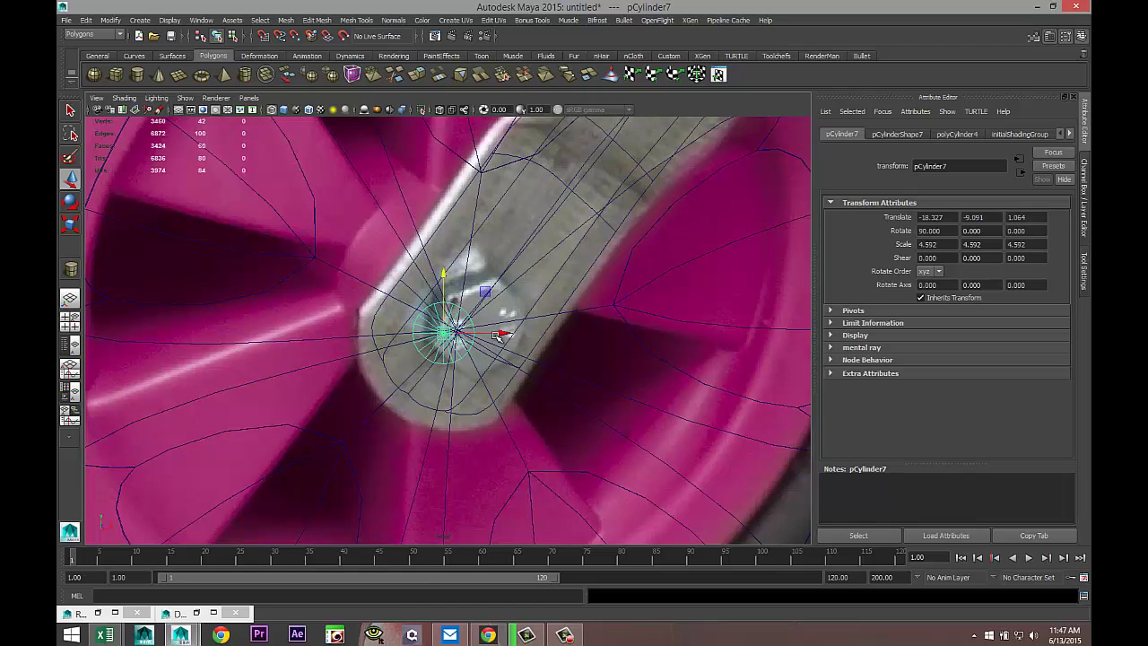
drag(505, 335, 516, 335)
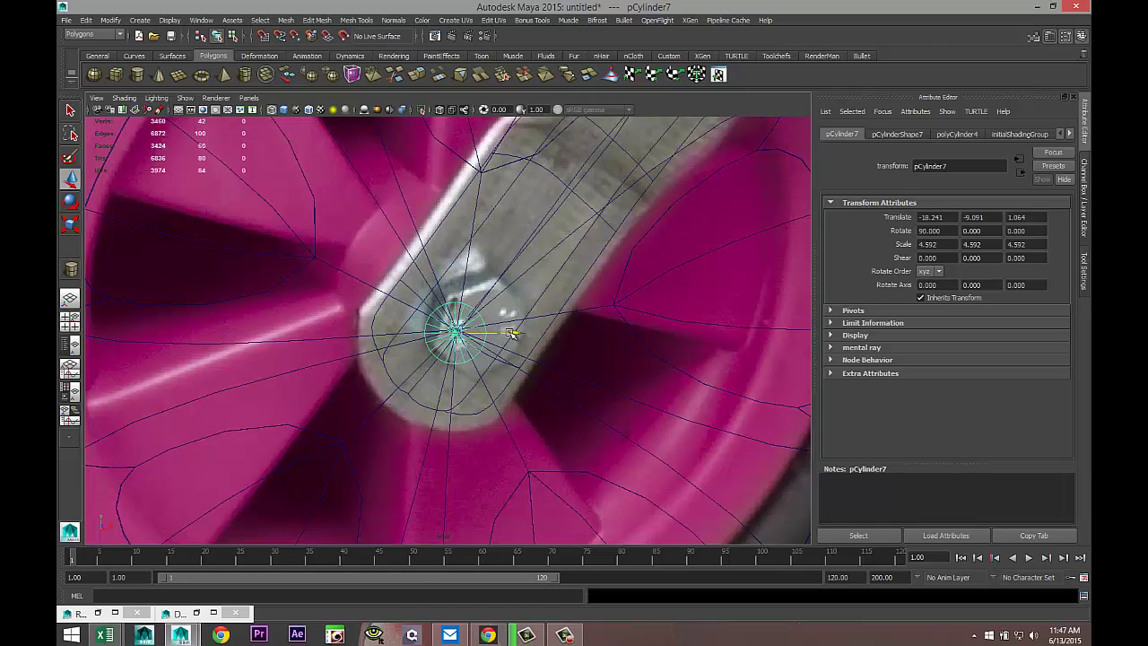
click(71, 329)
key(space)
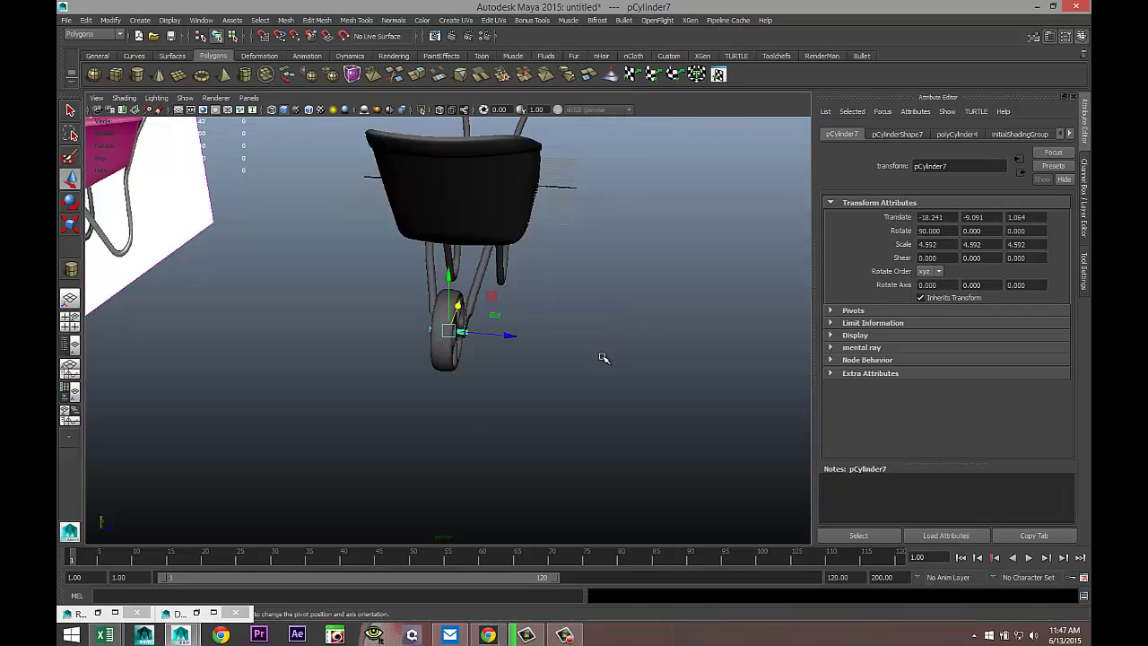
- Select the spoked wheel and switch off its smooth preview to expose the low-poly mesh
scroll(601, 358, up, 3)
alt+drag(599, 367, 555, 371)
scroll(555, 371, up, 2)
click(416, 283)
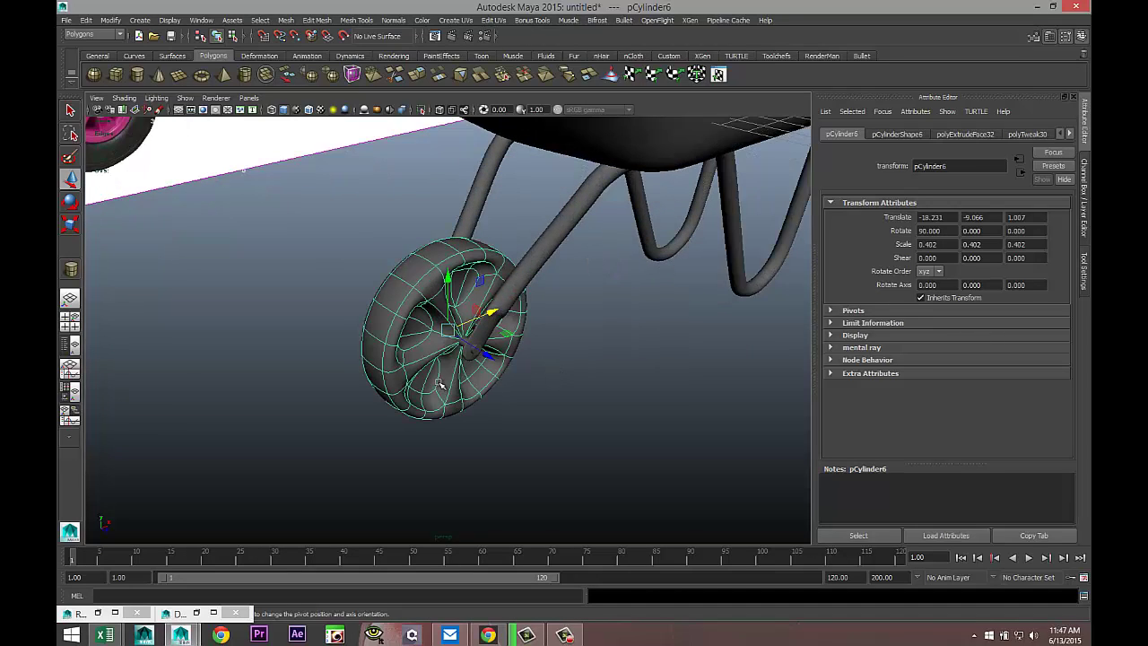
key(1)
scroll(538, 394, up, 3)
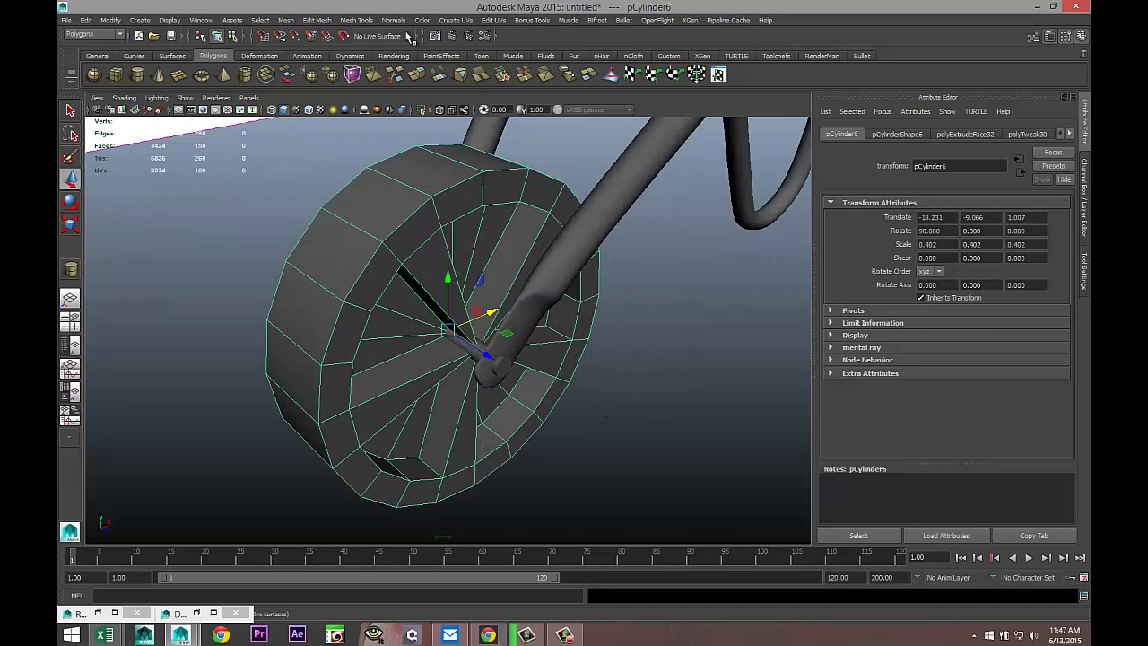
- Insert single centred edge loops around the wheel's rim on both sides and its outer tread, using the Multiple edge loops setting
click(356, 19)
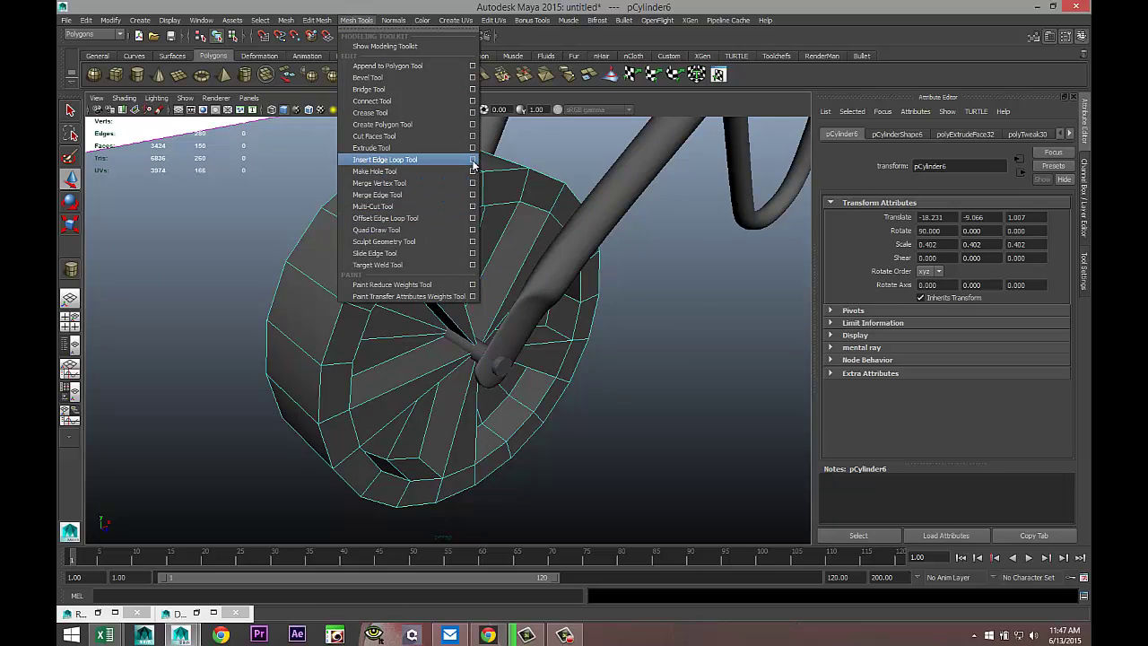
click(473, 159)
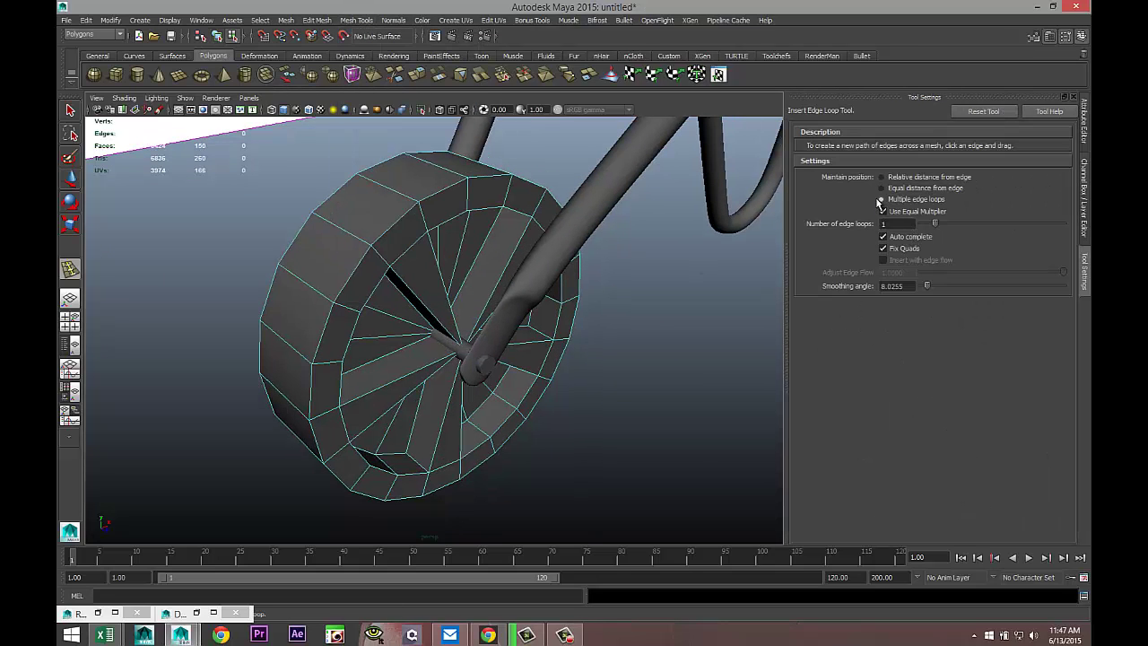
click(421, 209)
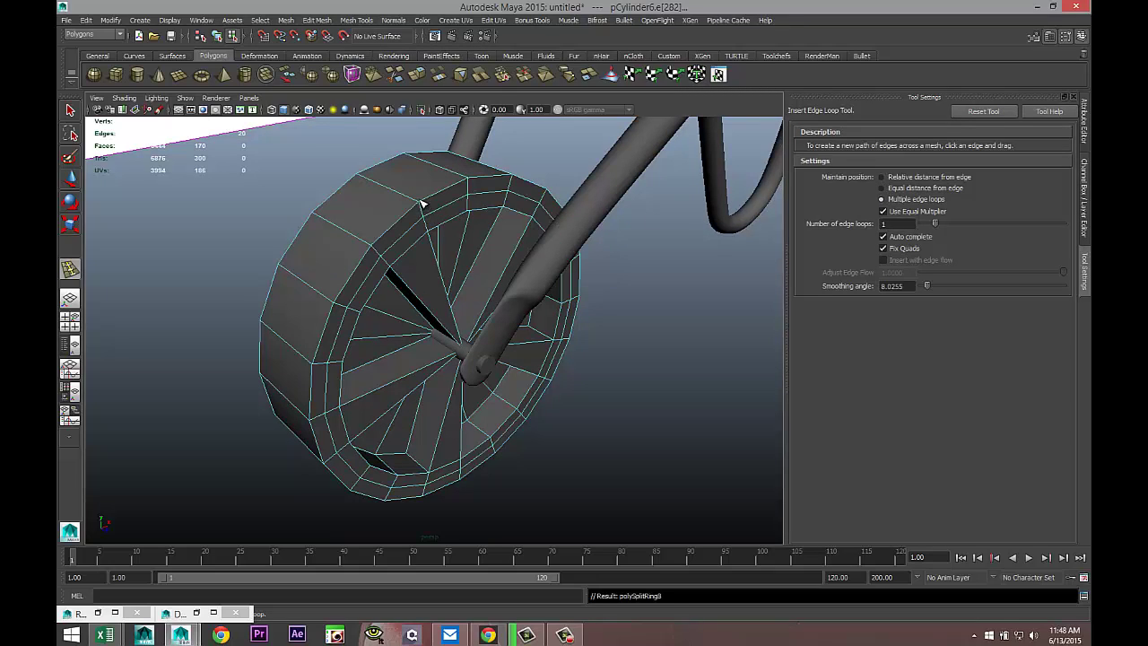
drag(387, 189, 368, 185)
alt+drag(414, 301, 494, 277)
drag(395, 277, 407, 291)
alt+drag(632, 387, 489, 350)
drag(396, 193, 390, 177)
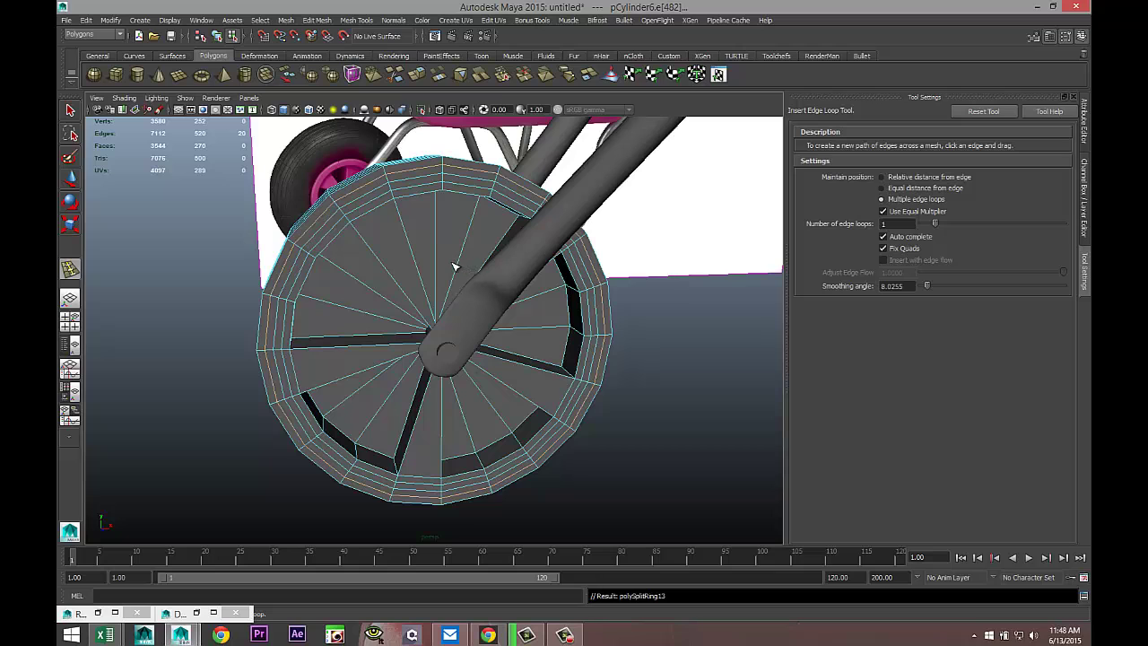
- Return the wheel to object mode with smooth preview on, deselect it and view the barrow from the front
key(q)
right_drag(430, 185, 458, 176)
key(3)
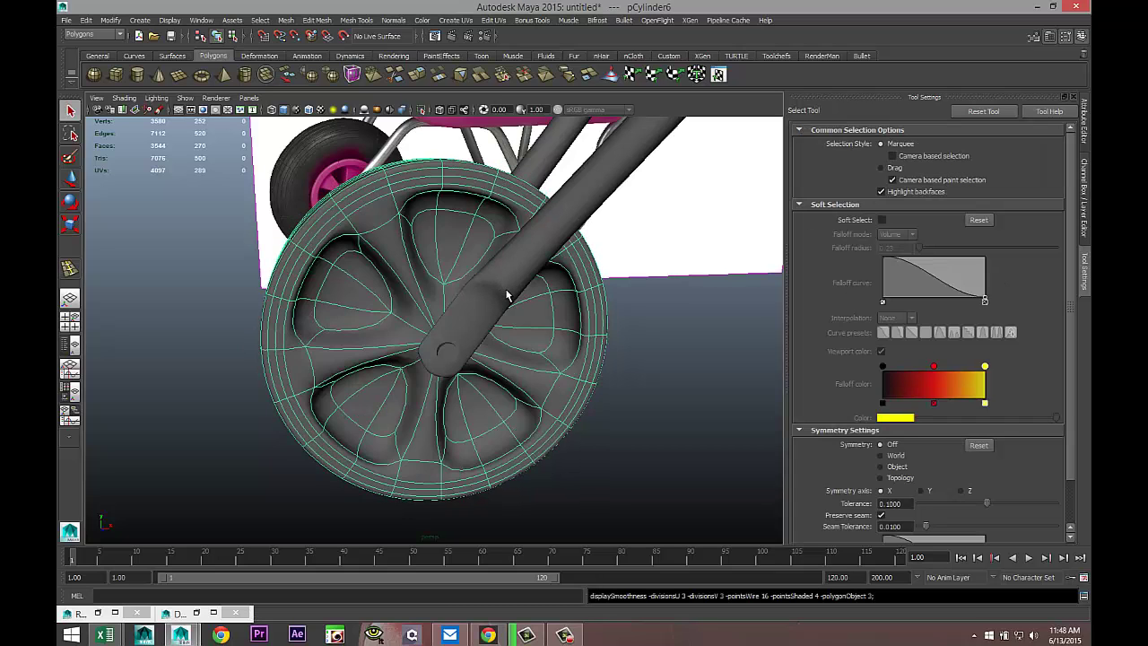
click(697, 390)
mouse_move(498, 354)
alt+mouse_down()
mouse_move(517, 351)
mouse_move(514, 360)
alt+mouse_up()
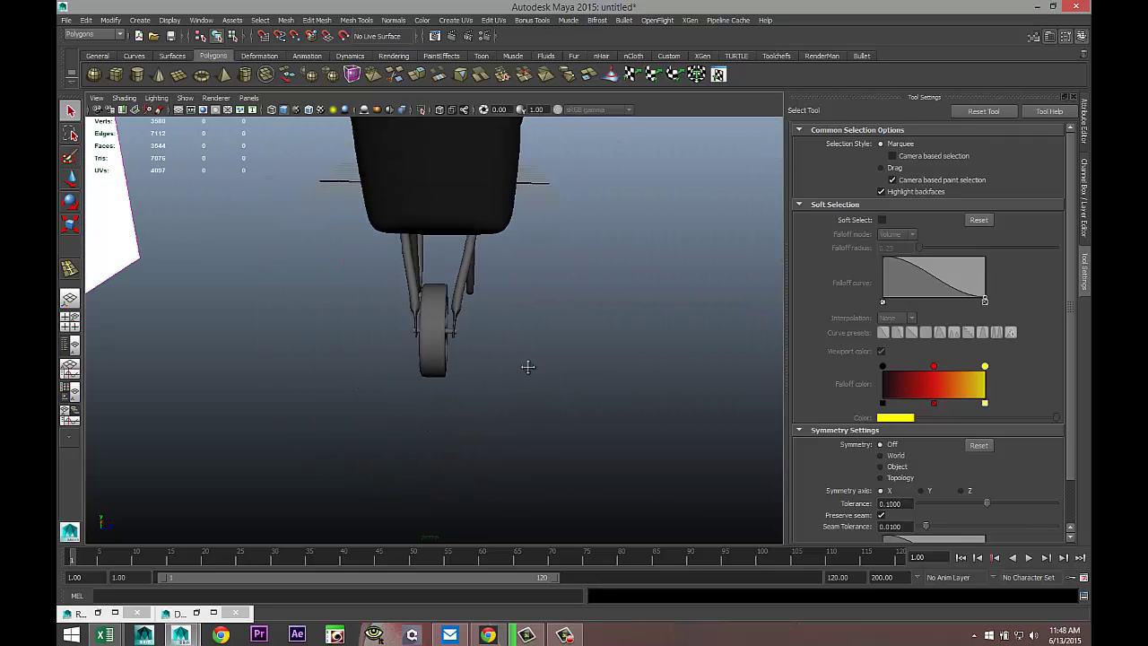
alt+right_drag(518, 362, 576, 381)
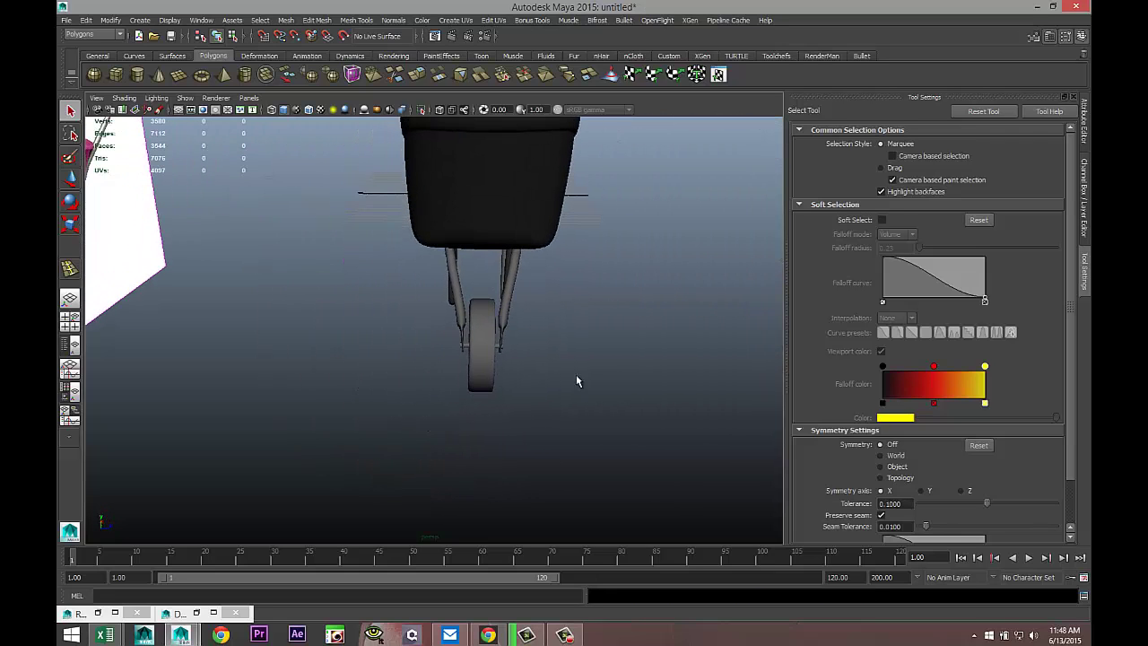
- Create a polygon torus with a radius of about 17.739 in front of the wheelbarrow
click(202, 74)
drag(296, 405, 682, 451)
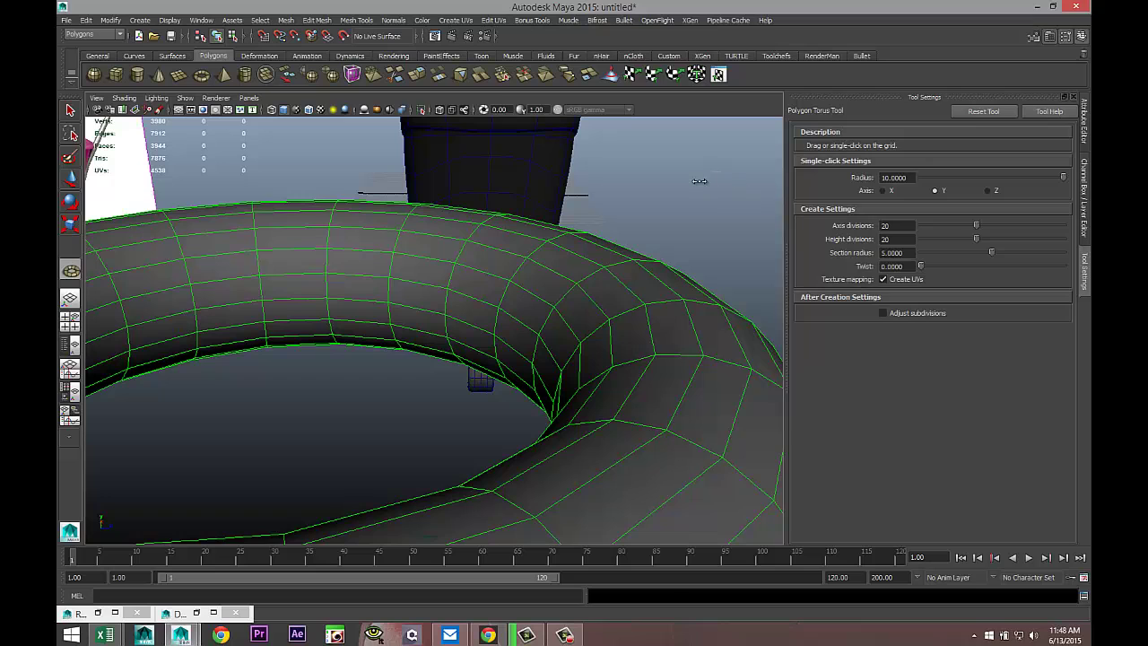
key(q)
key(ctrl+a)
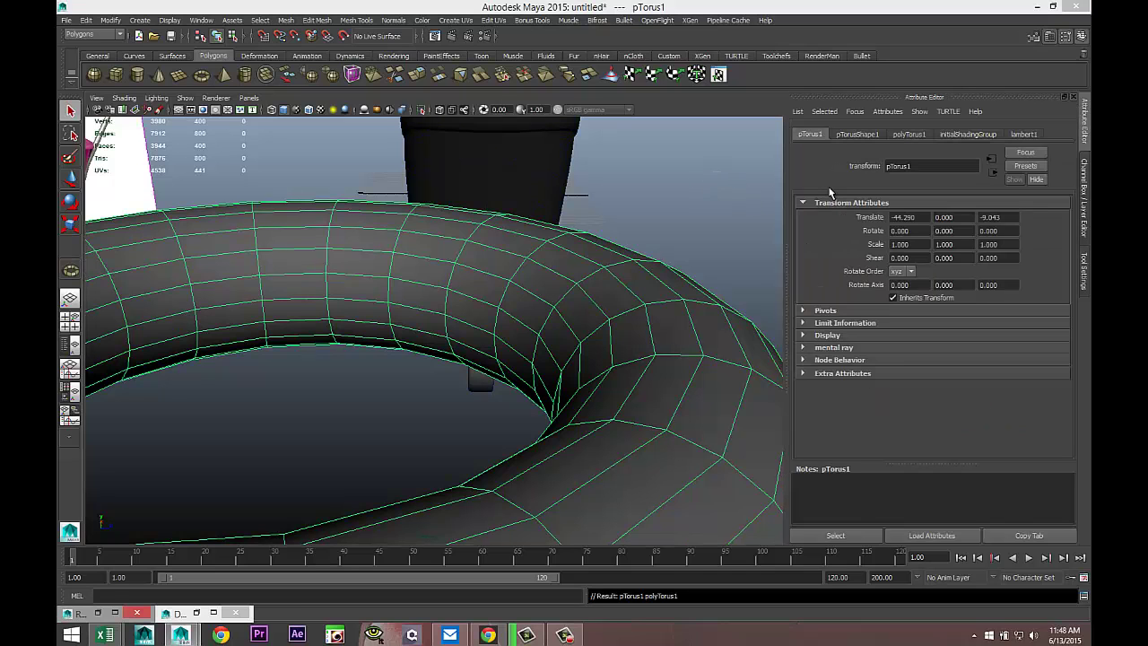
- Set the torus's section radius to 2 and both its axis and height subdivisions to 30
click(888, 135)
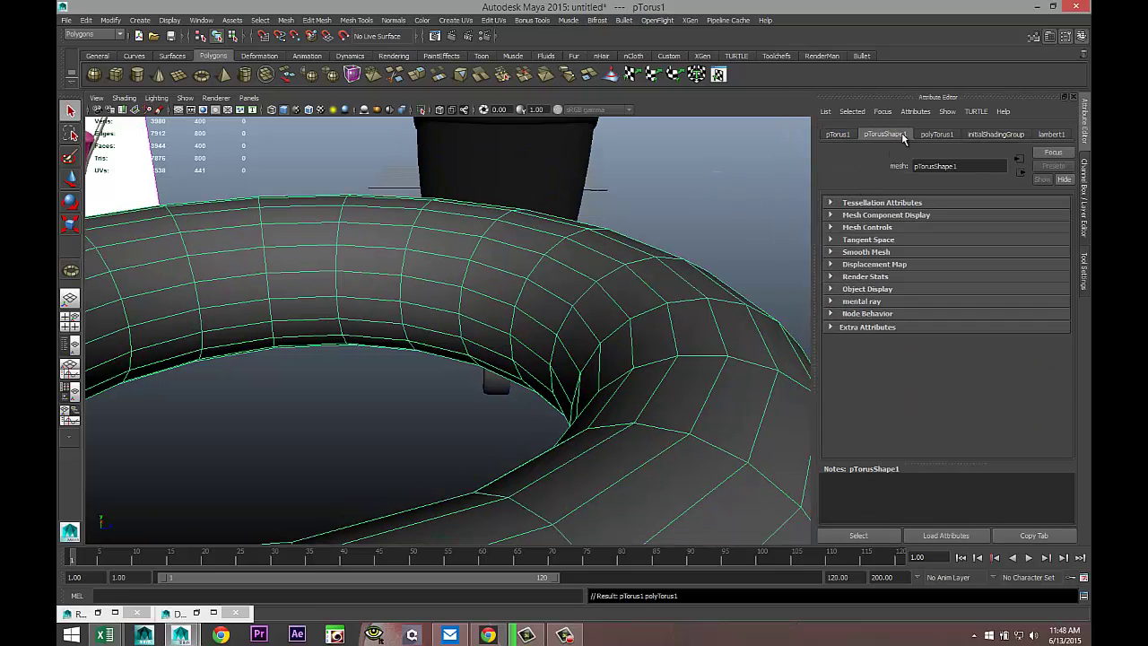
click(937, 134)
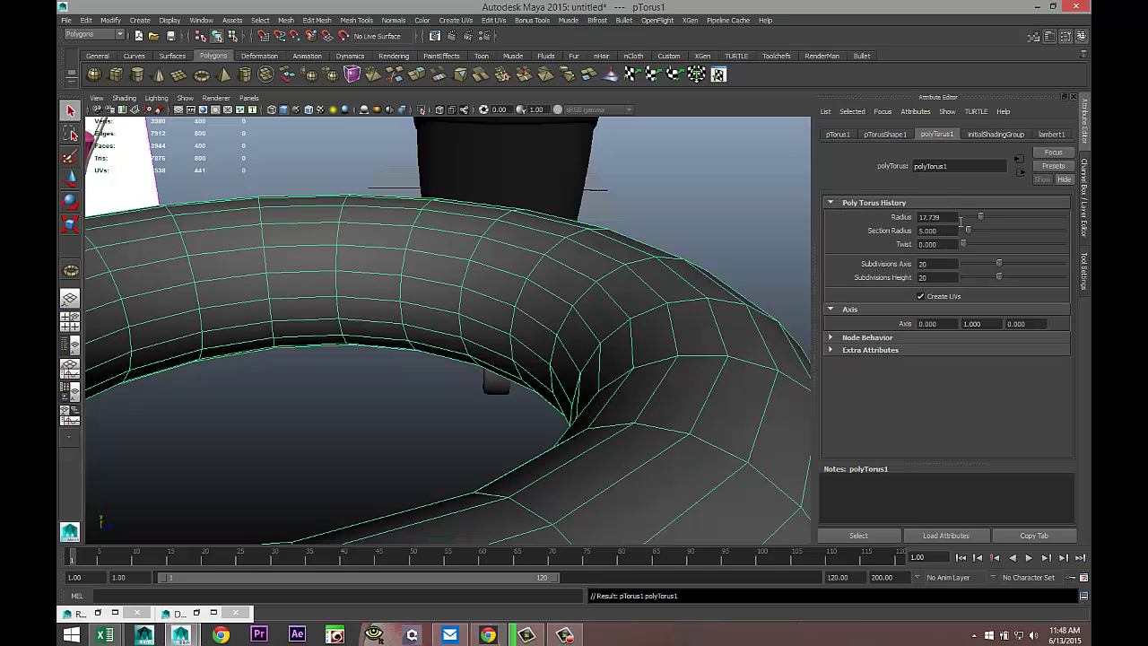
click(950, 231)
text(2)
key(Return)
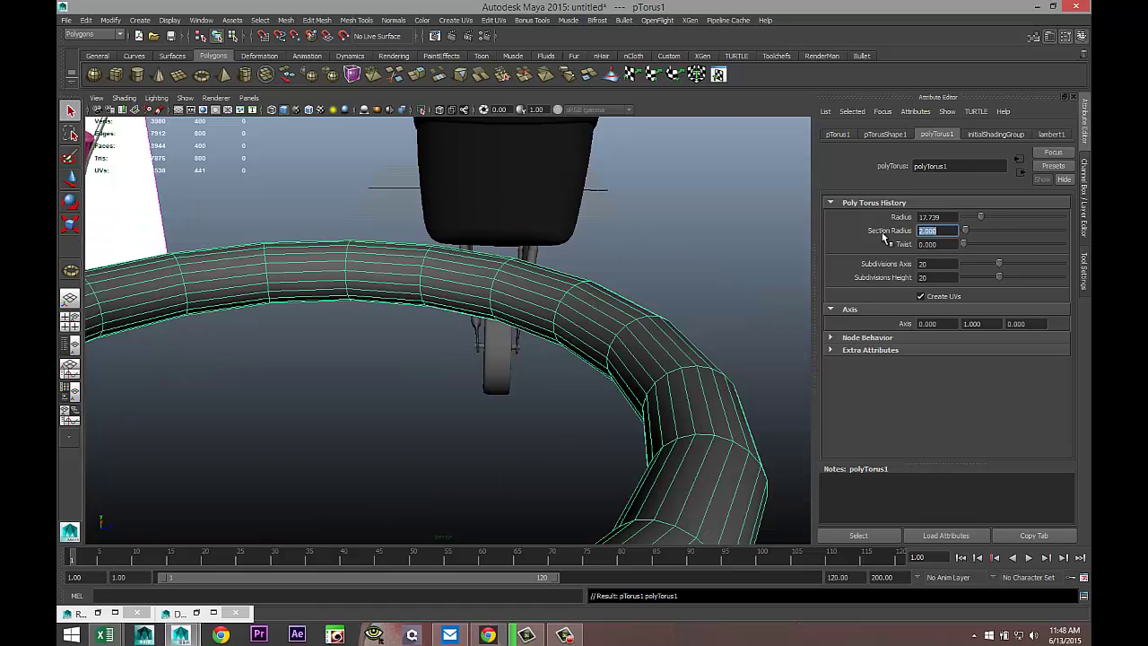
click(938, 265)
text(3)
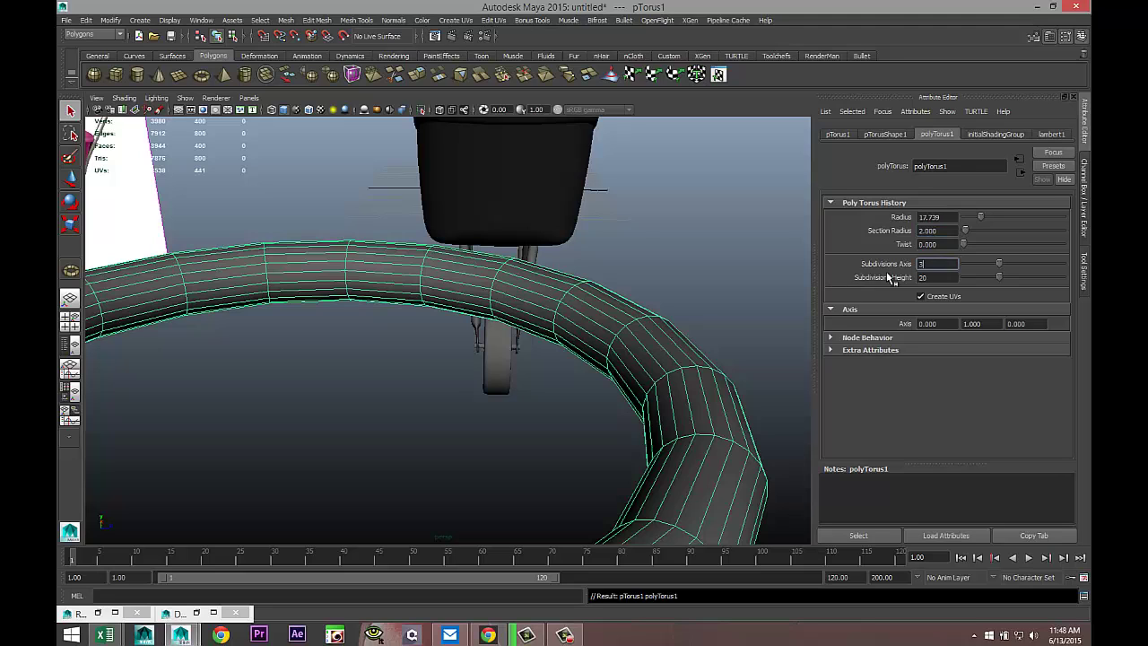
text(0)
click(943, 278)
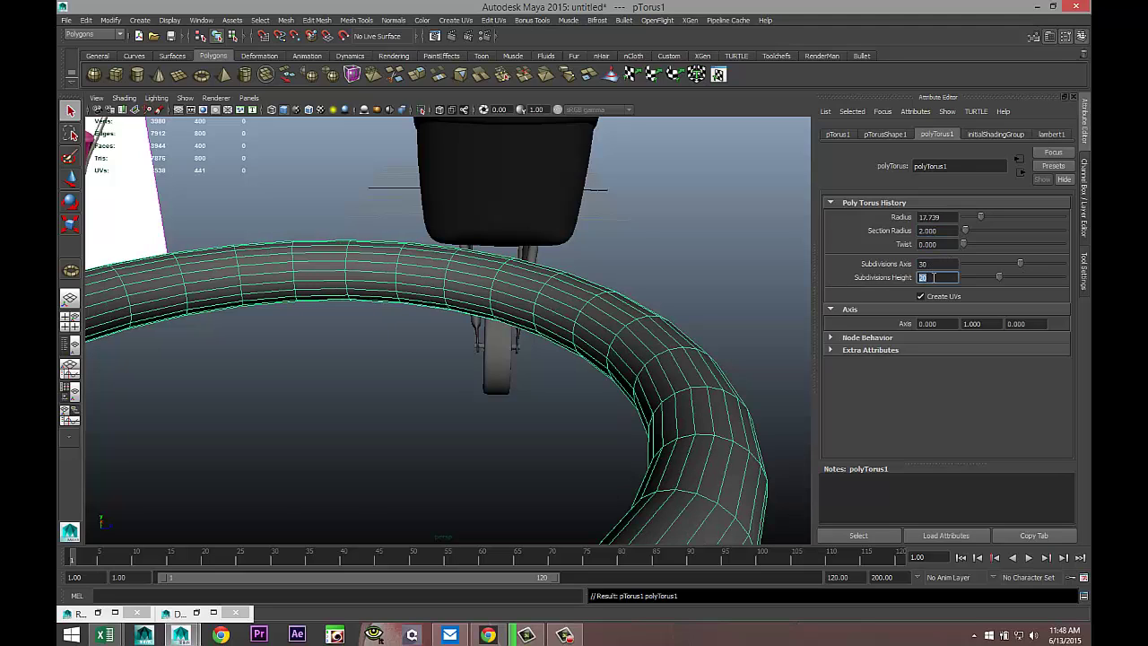
click(935, 265)
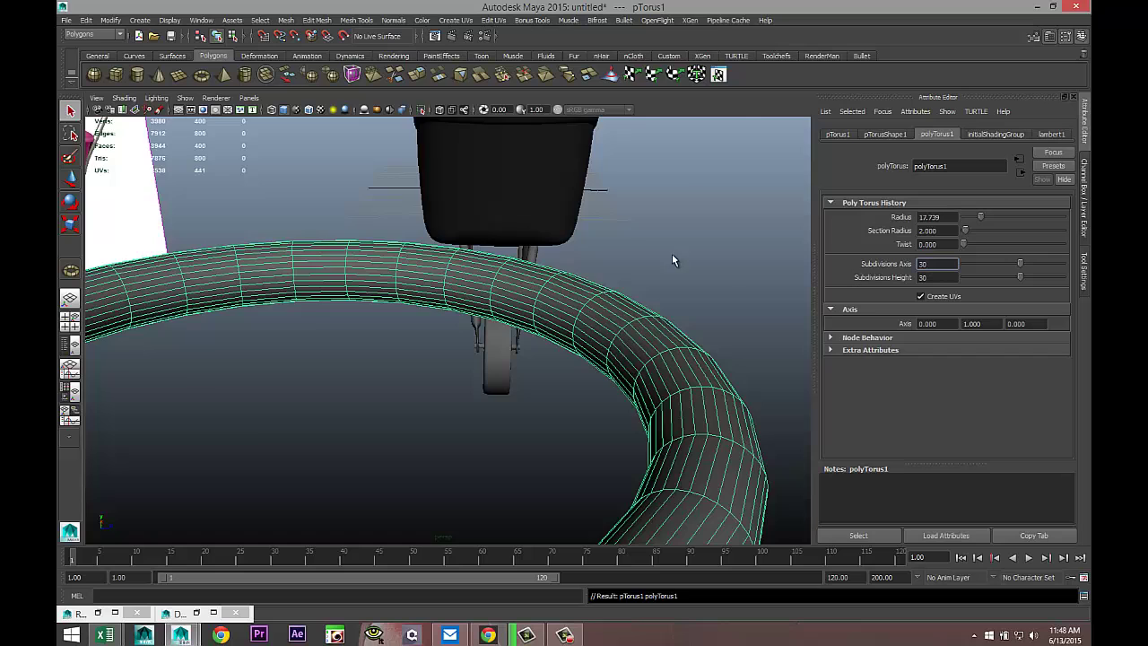
- Stand the torus upright by setting its X rotation to exactly 90 degrees
alt+right_drag(733, 263, 617, 261)
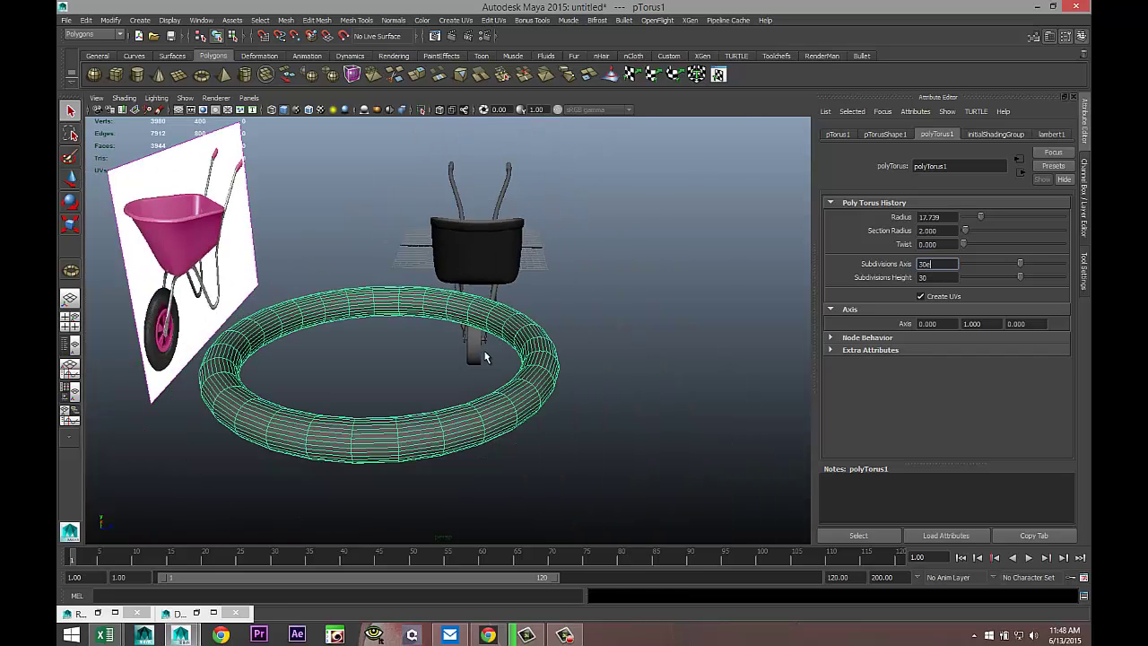
click(628, 392)
click(535, 378)
key(e)
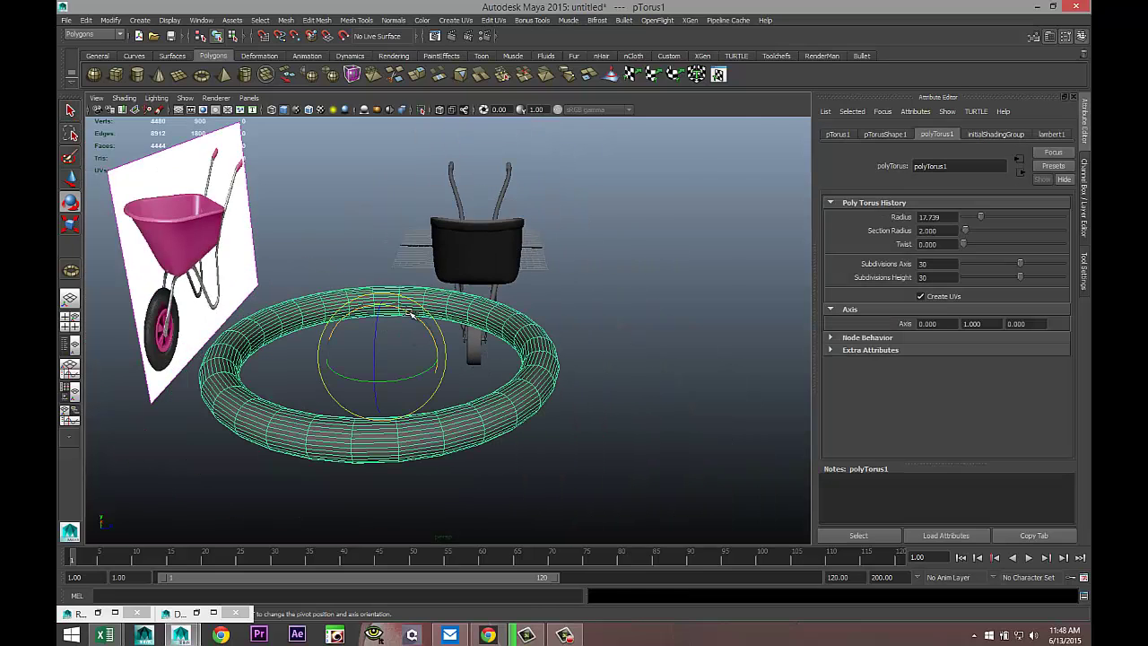
drag(413, 315, 459, 405)
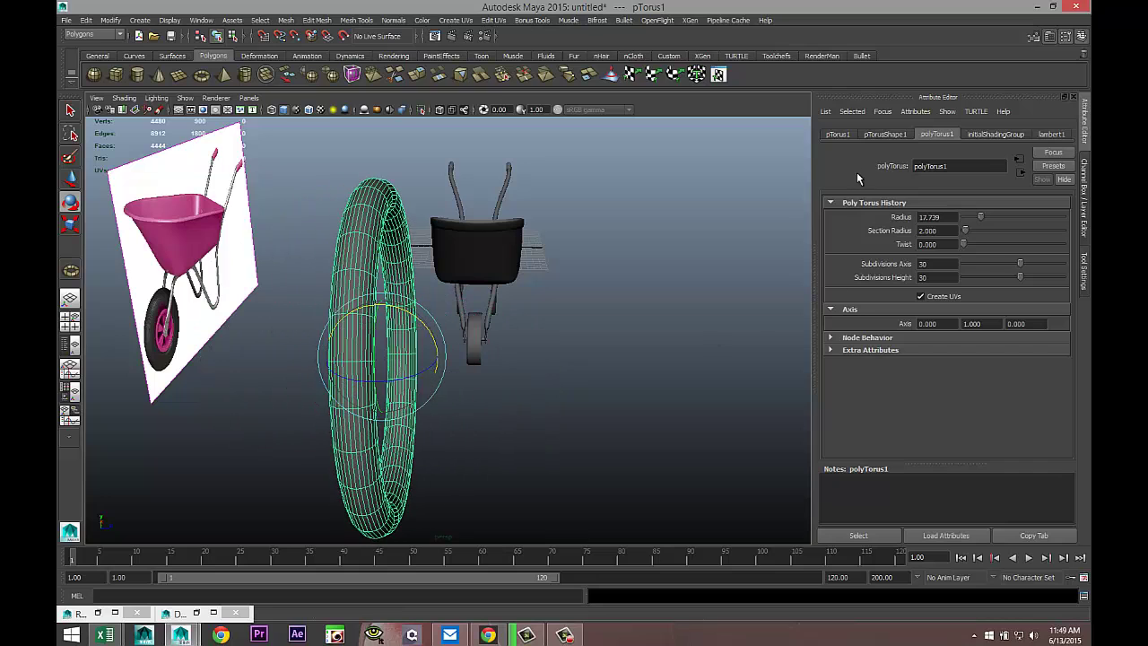
click(837, 134)
click(946, 231)
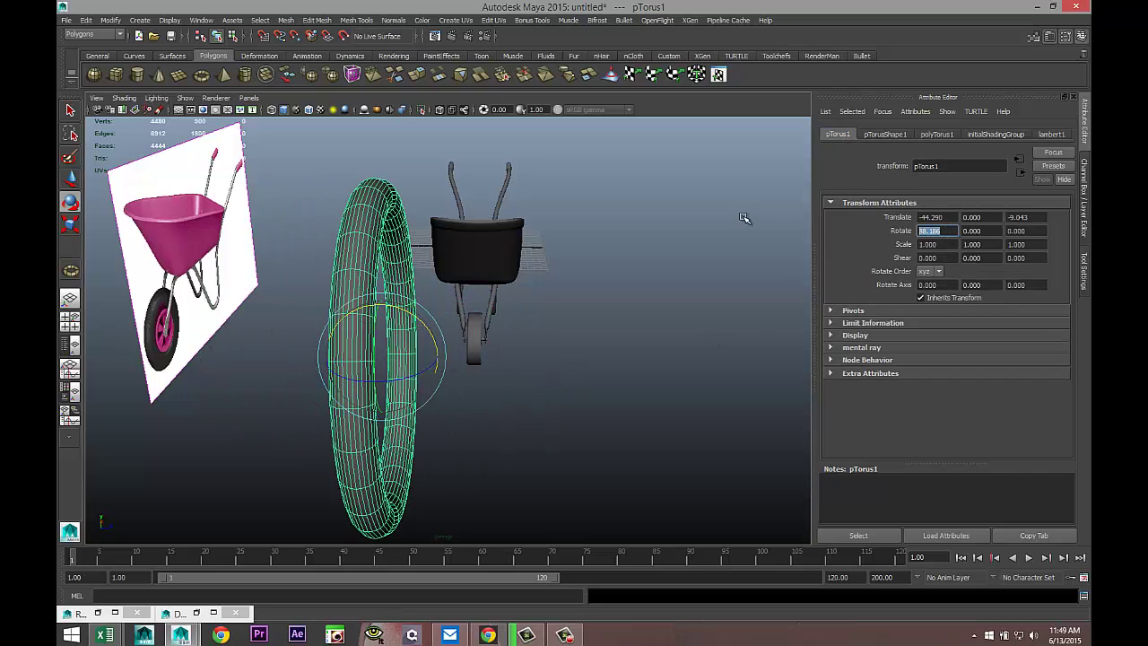
text(90)
key(Return)
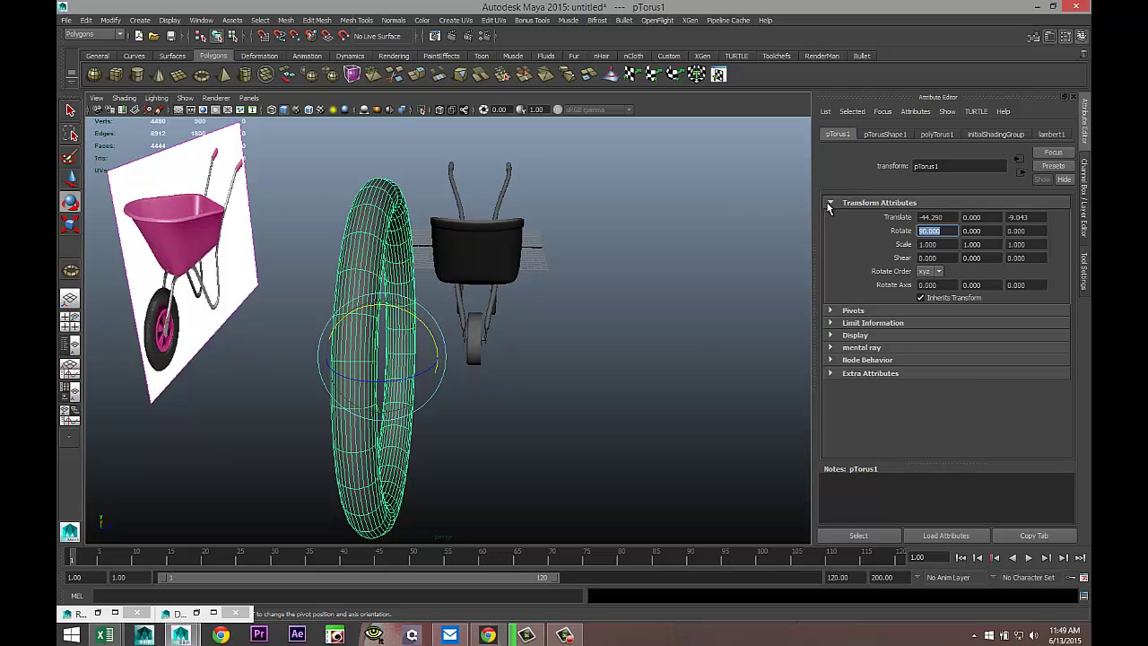
- Thicken the torus by raising its section radius through 3, 4 and 5 to 6
click(943, 135)
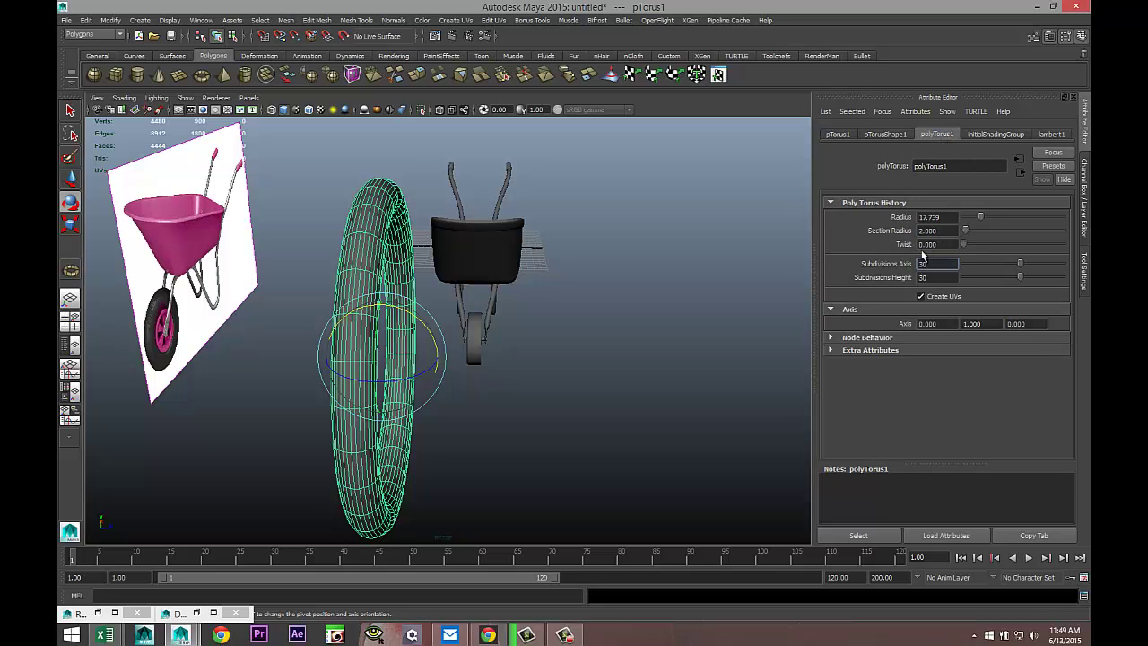
alt+drag(698, 346, 634, 344)
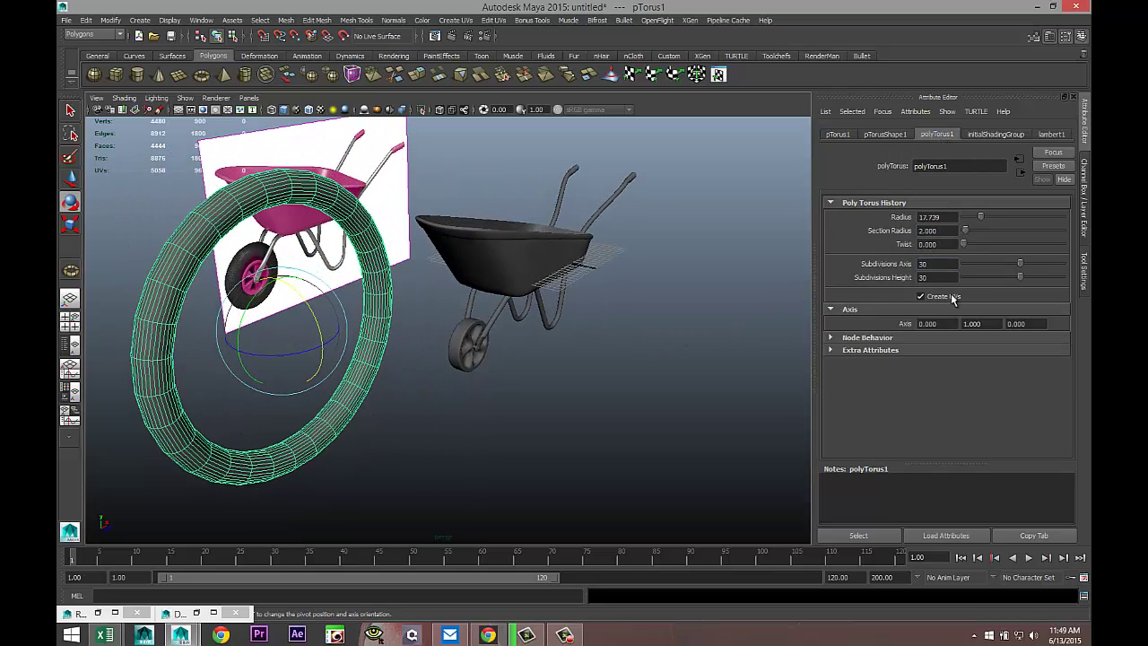
click(946, 229)
text(3)
key(Return)
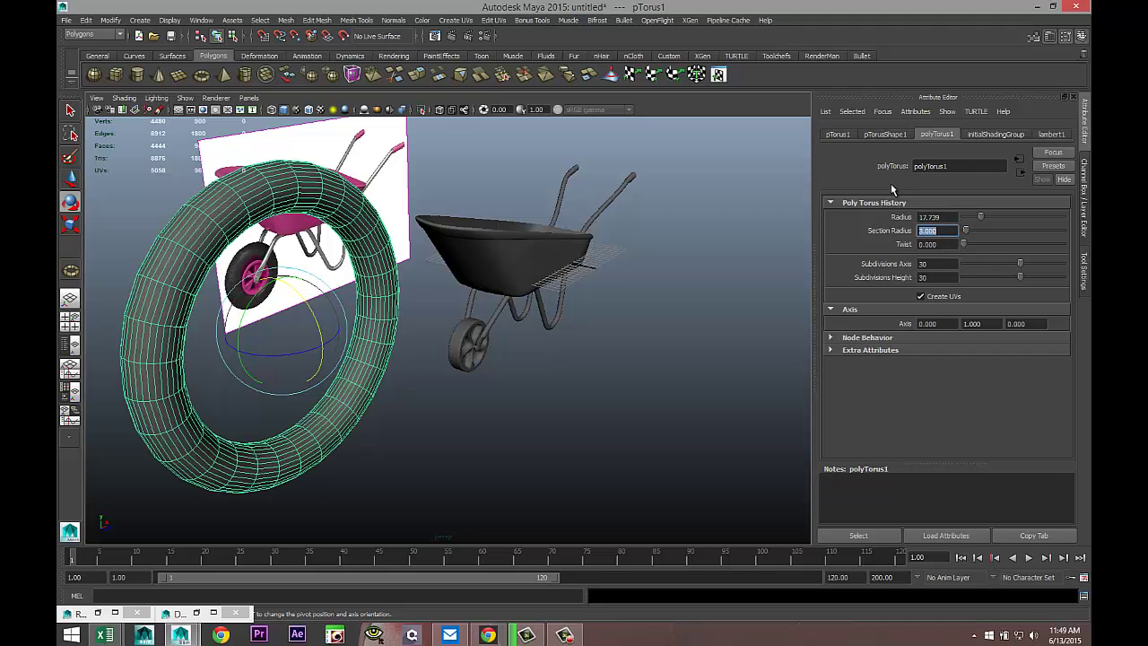
key(Return)
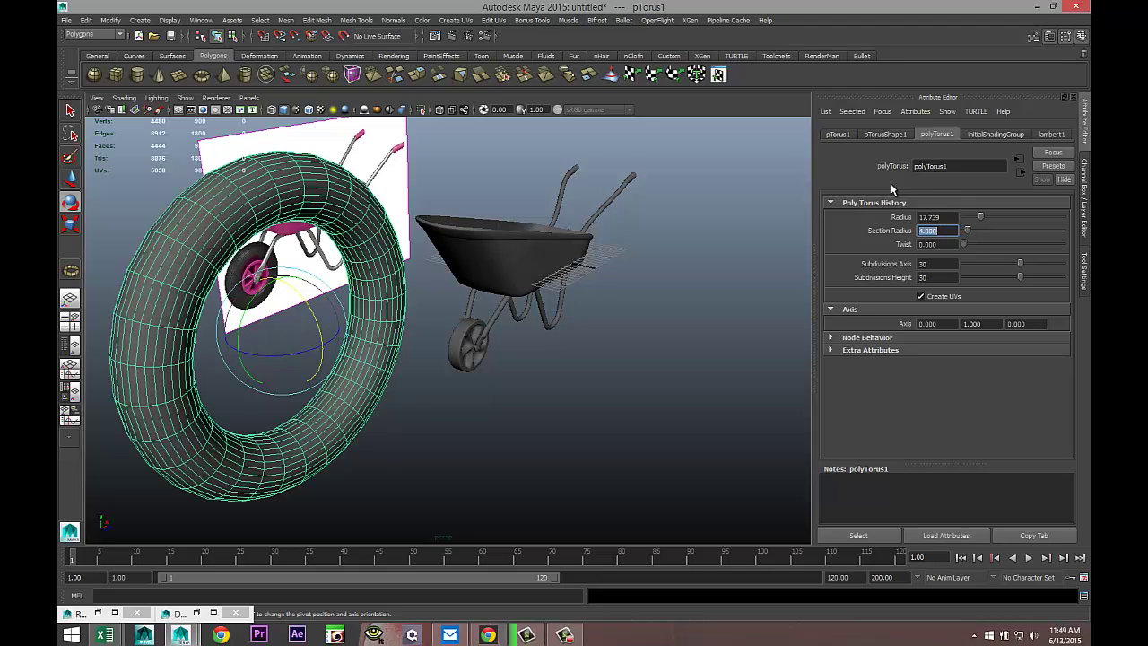
text(5)
key(Return)
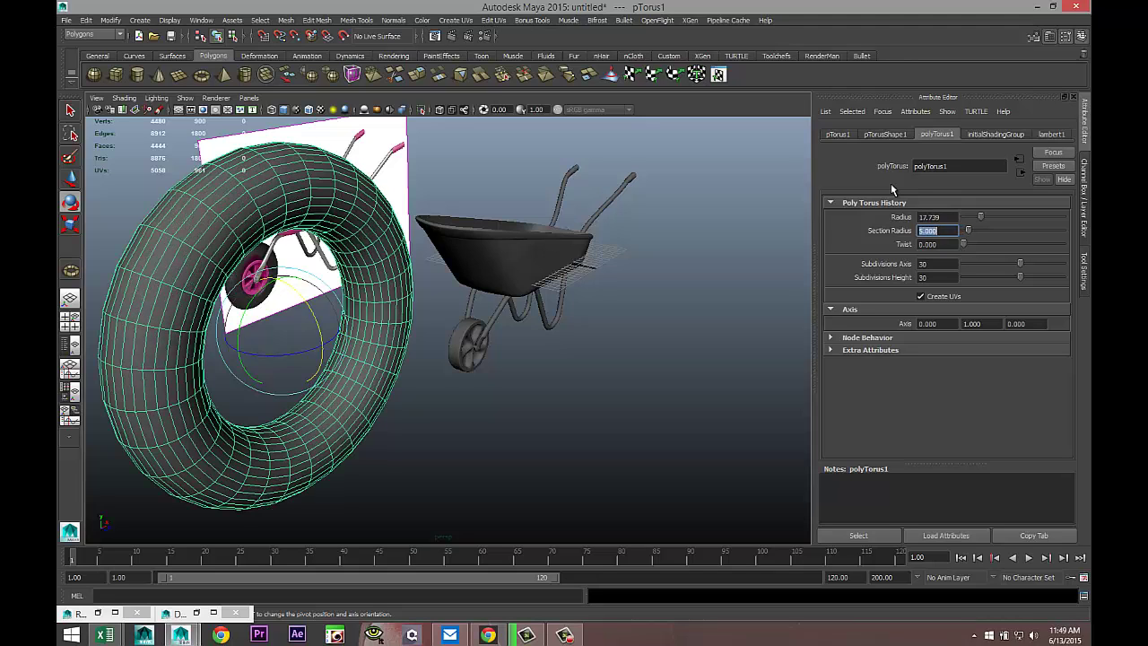
key(Return)
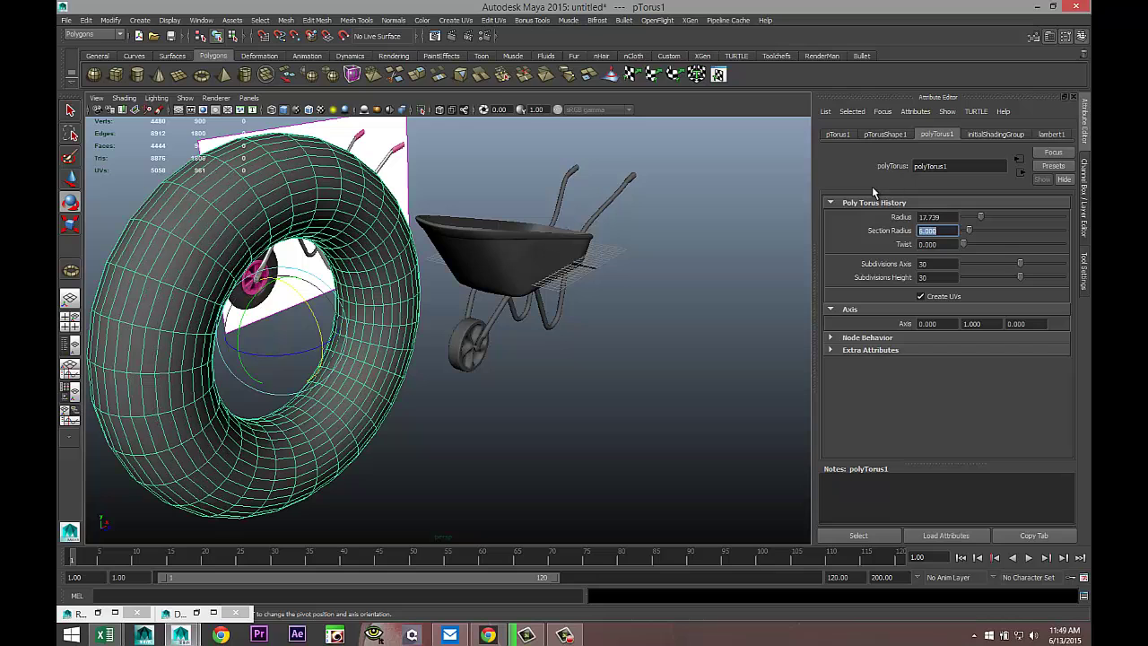
- Scale the torus down uniformly in the top view to roughly half its size
click(72, 321)
key(space)
scroll(359, 287, up, 3)
scroll(377, 310, down, 4)
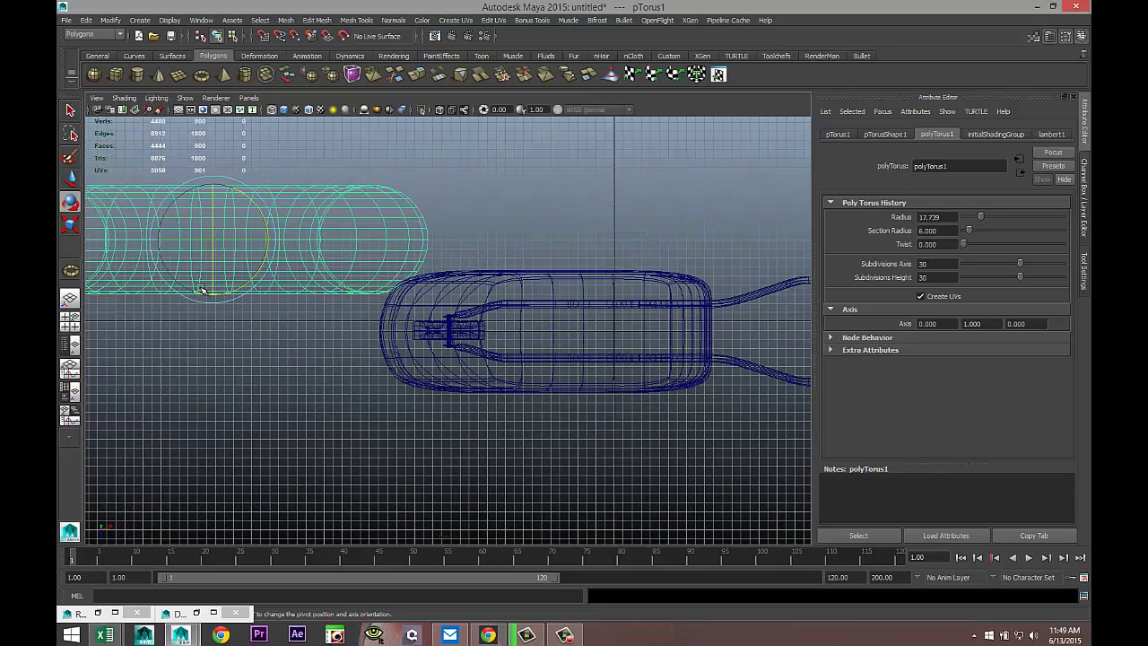
key(r)
drag(213, 245, 61, 278)
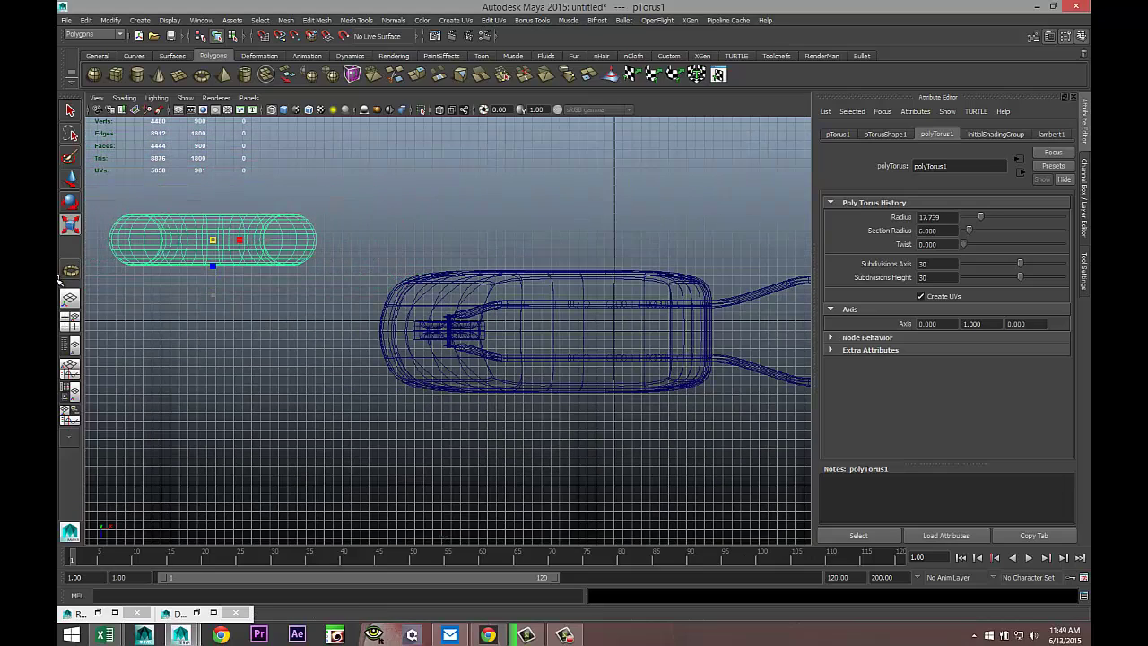
- Move the torus along Z and X in the top view so it sits around the wheel, and frame it
key(w)
drag(214, 303, 236, 390)
drag(271, 337, 492, 342)
key(f)
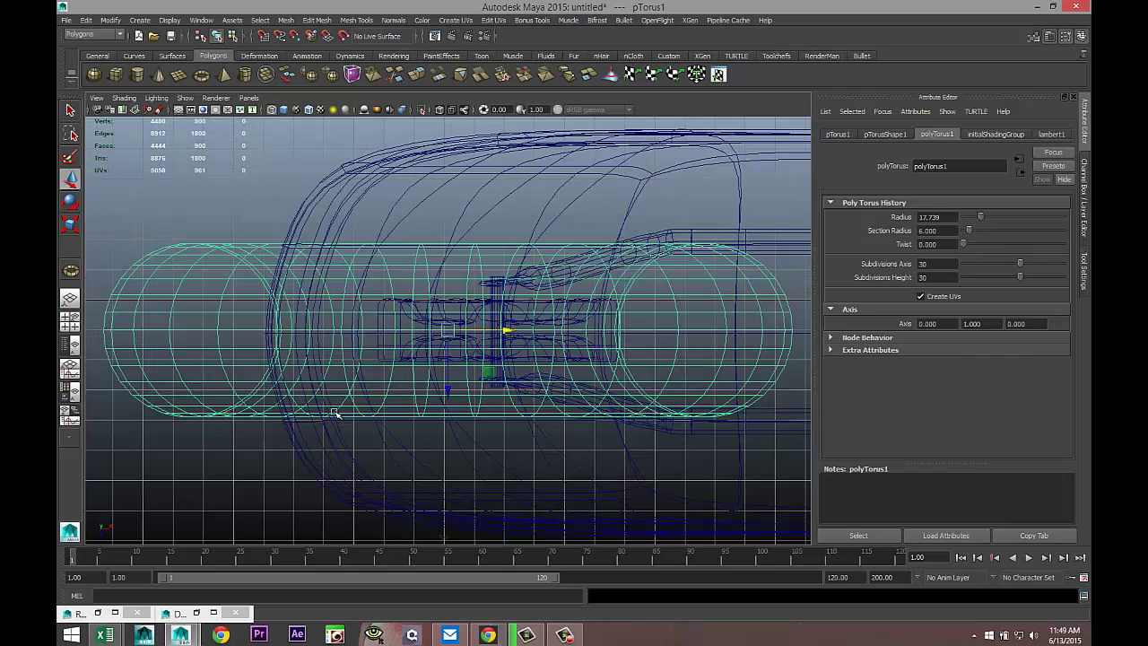
- Move the torus down along Y in the front view to the height of the wheel hub, and frame it
key(space)
key(space)
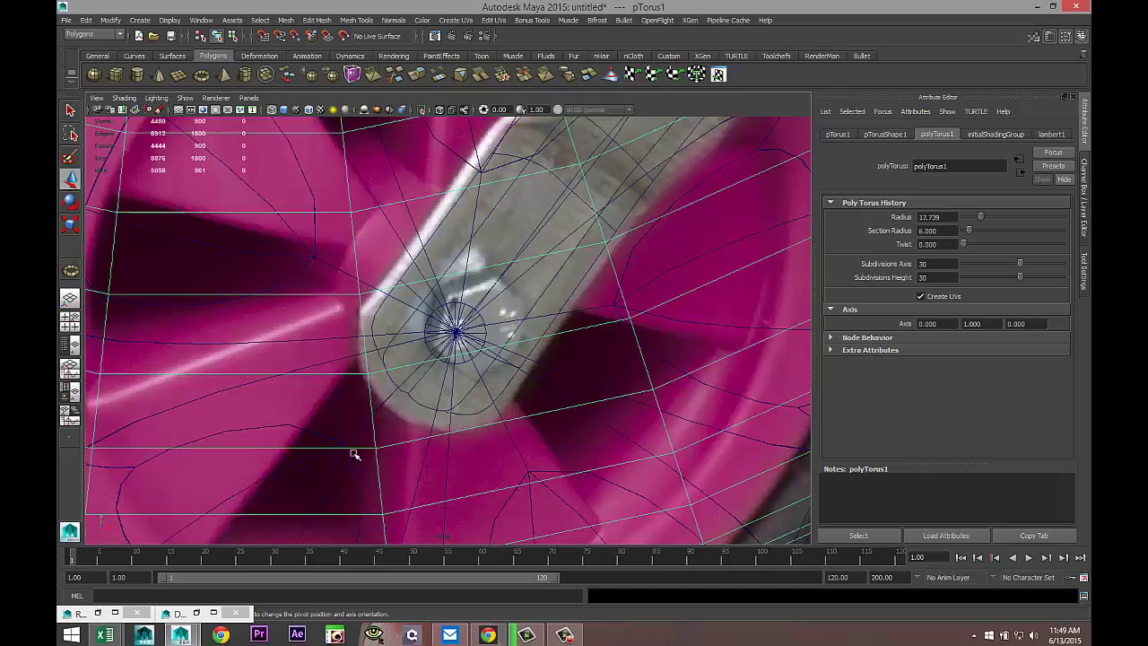
scroll(349, 459, down, 7)
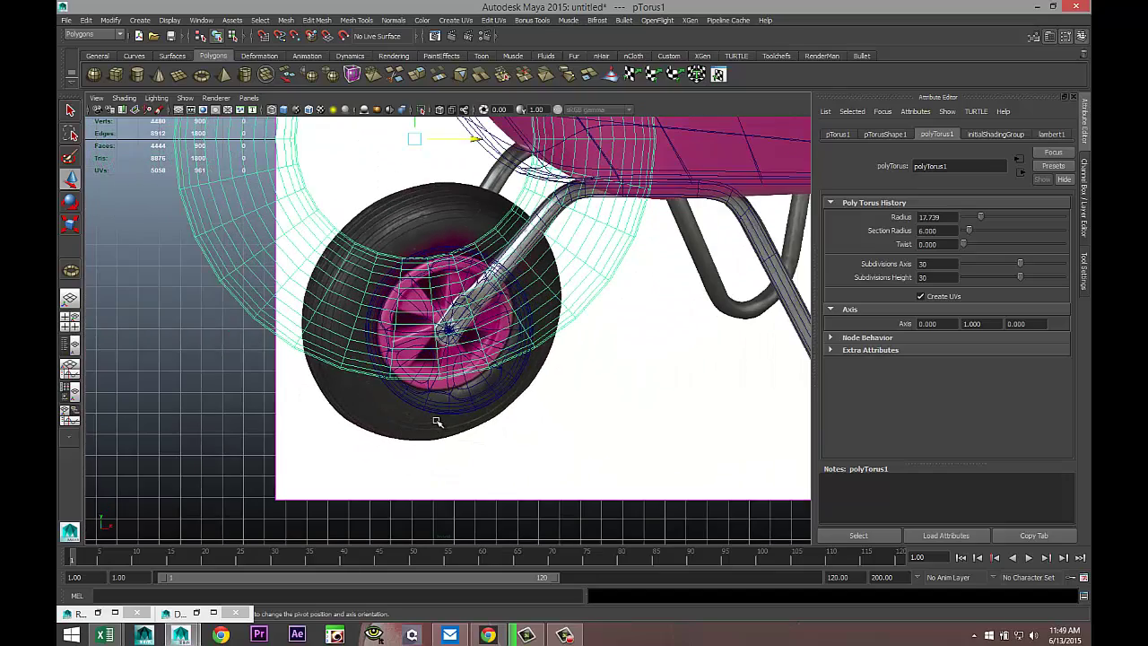
scroll(433, 420, down, 6)
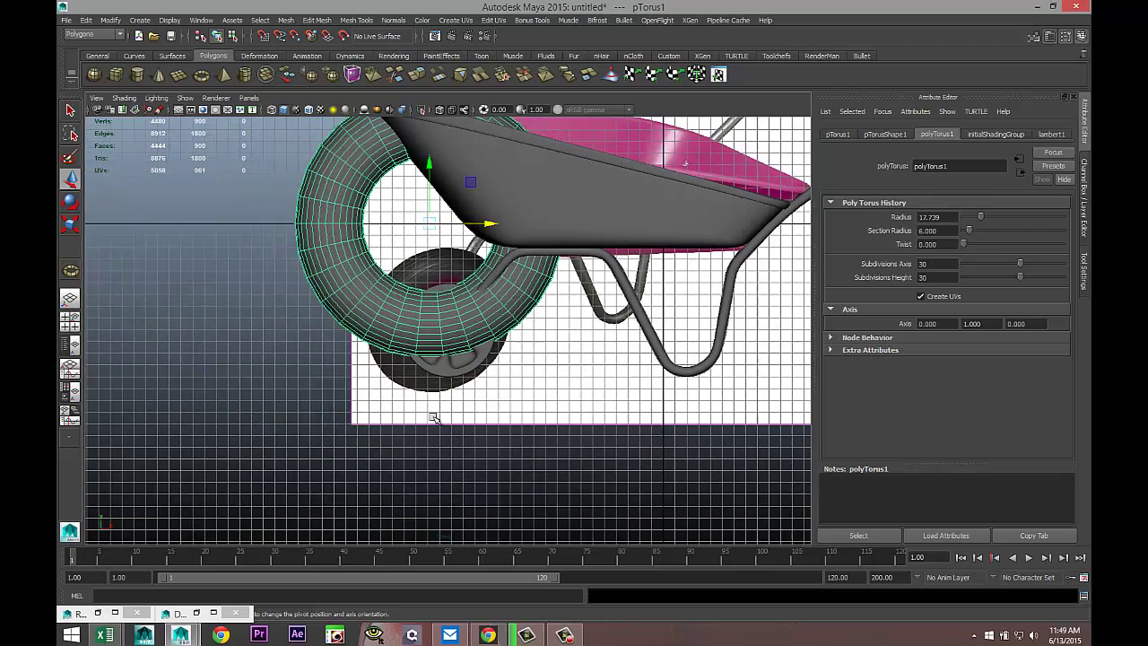
scroll(433, 418, up, 3)
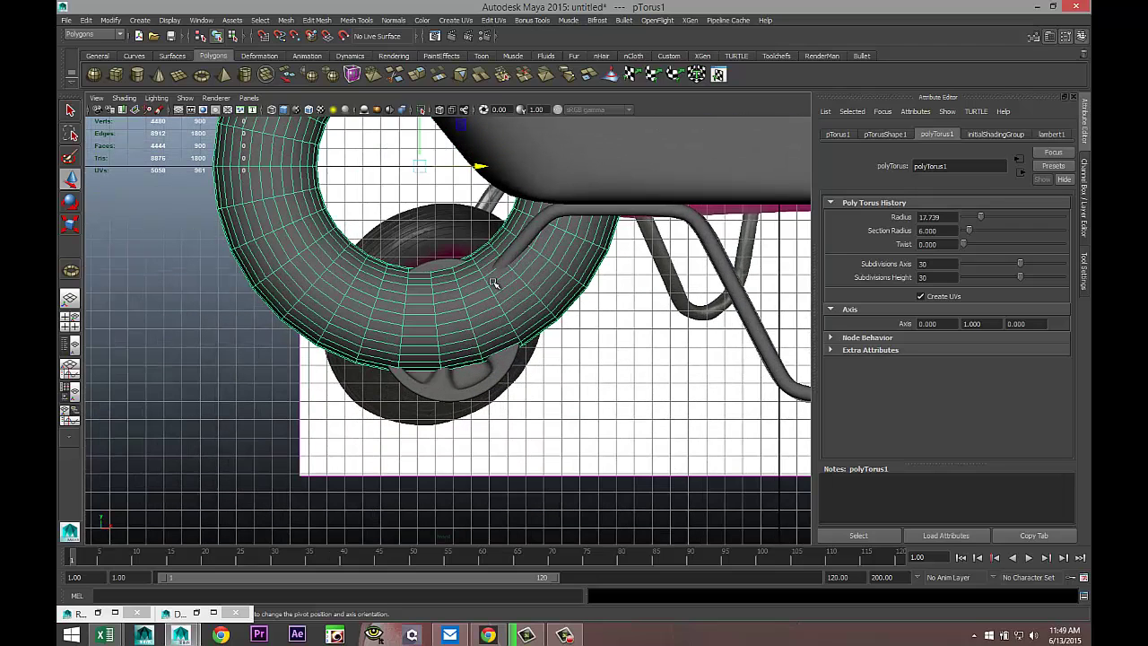
click(444, 248)
click(482, 335)
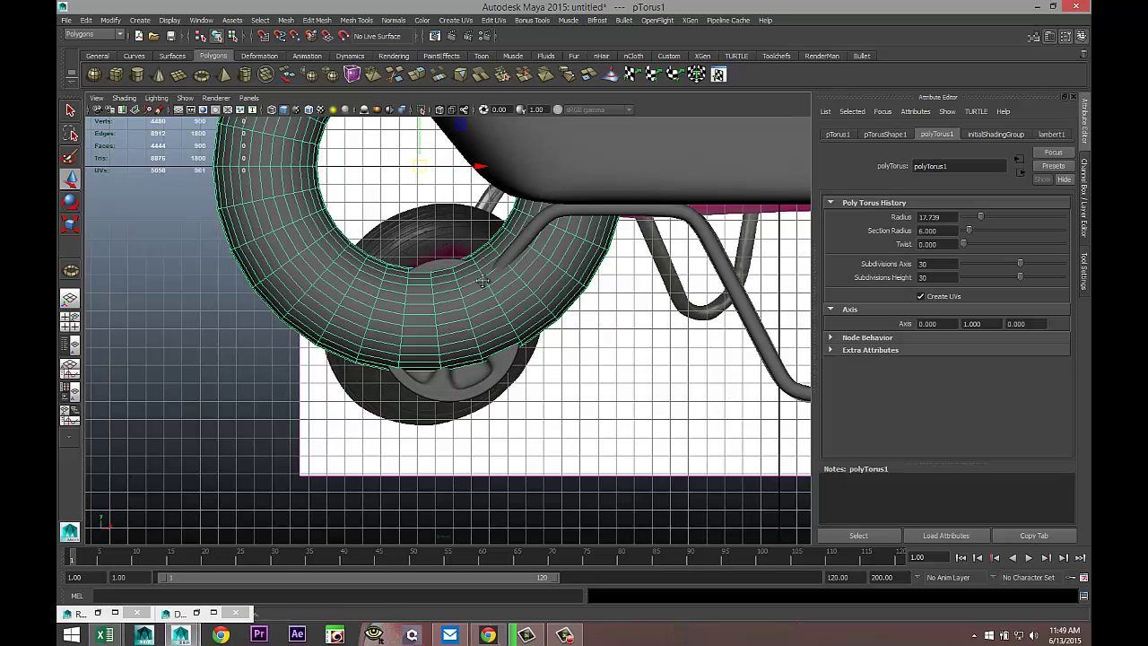
alt+middle_drag(480, 260, 511, 380)
drag(453, 234, 500, 395)
key(f)
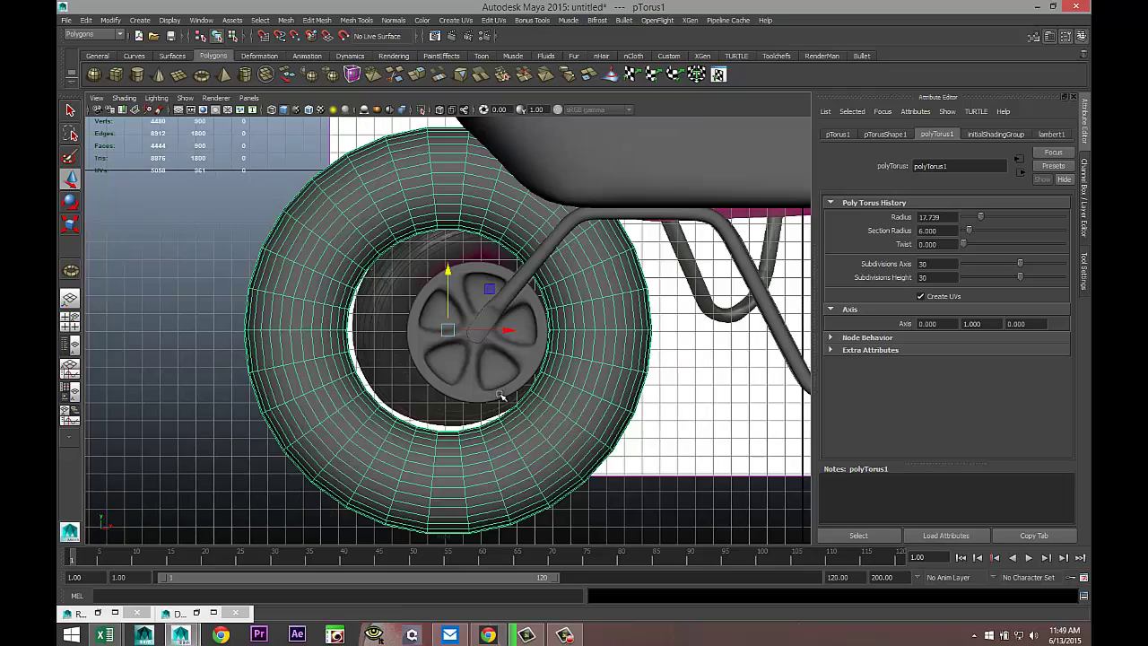
- Shift the torus along X toward the hub and scale it down uniformly until its inner edge meets the wheel rim
drag(509, 330, 390, 355)
key(r)
key(r)
scroll(475, 398, up, 3)
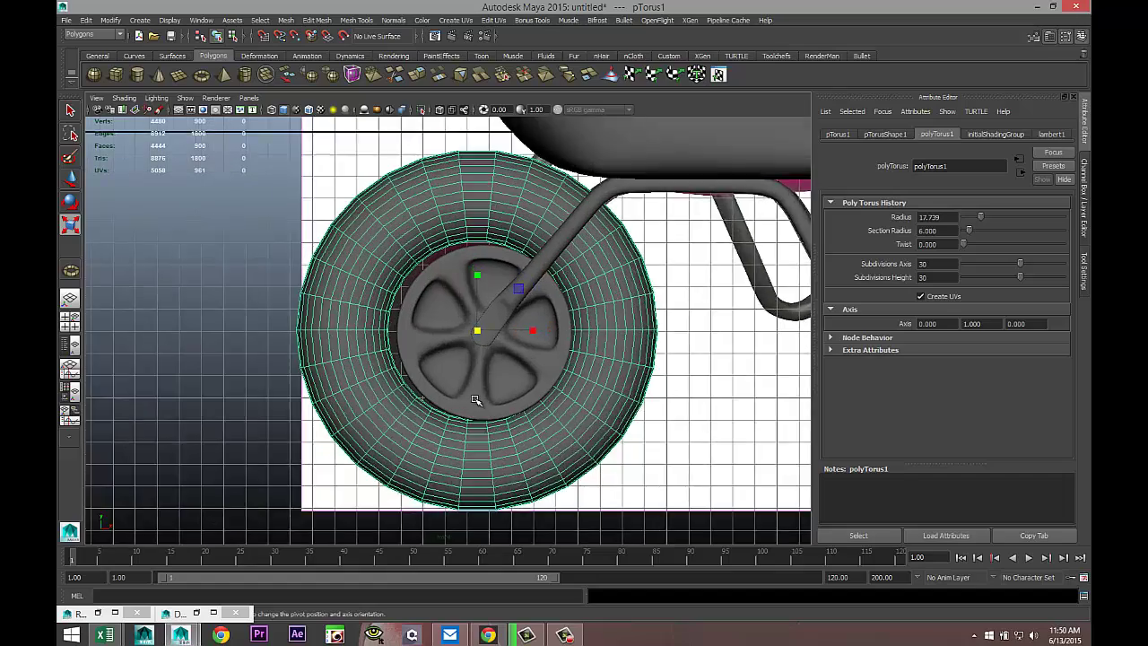
- Snap the torus's centre to the hub's centre vertex in the front view, using wireframe display, and return to shaded display
key(4)
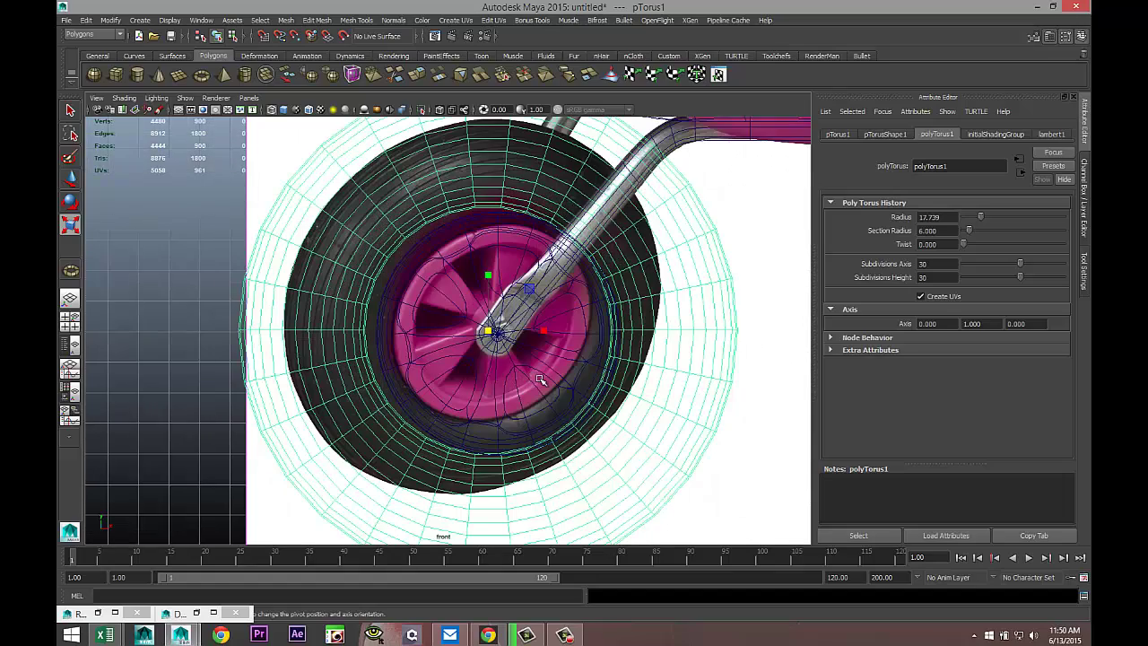
scroll(540, 379, up, 3)
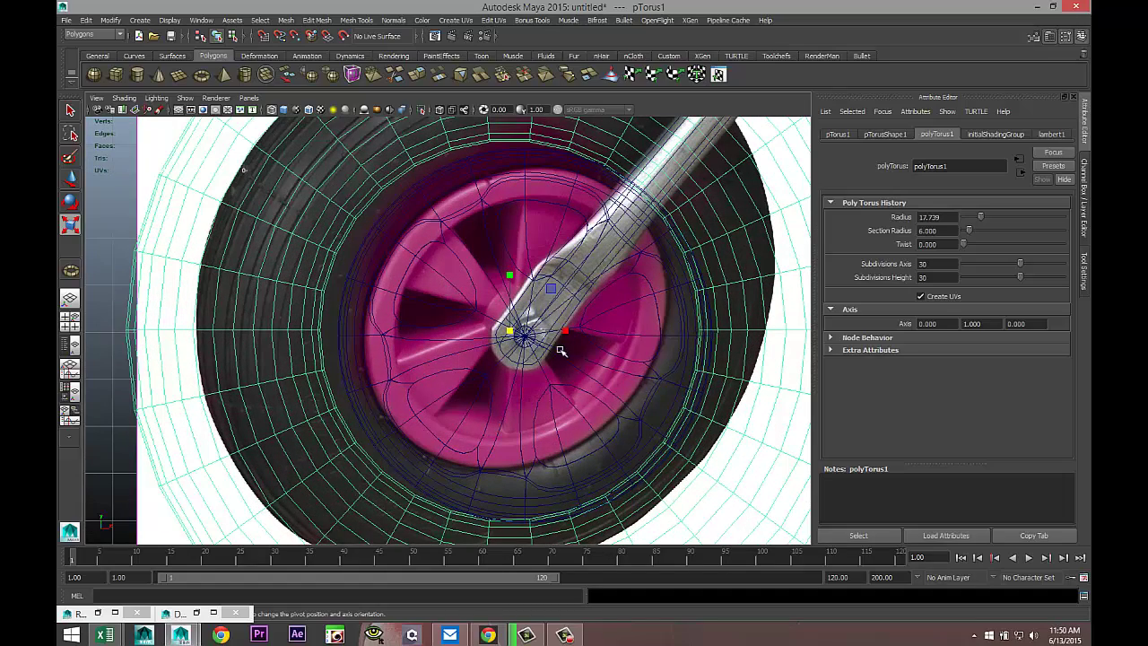
key(w)
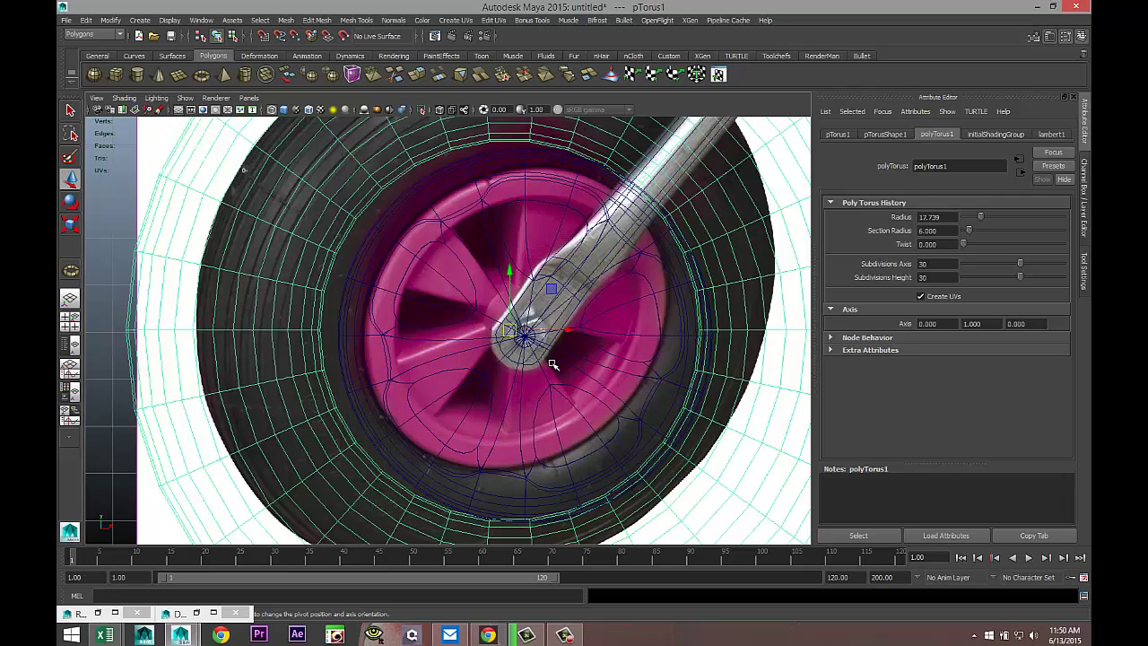
key(v)
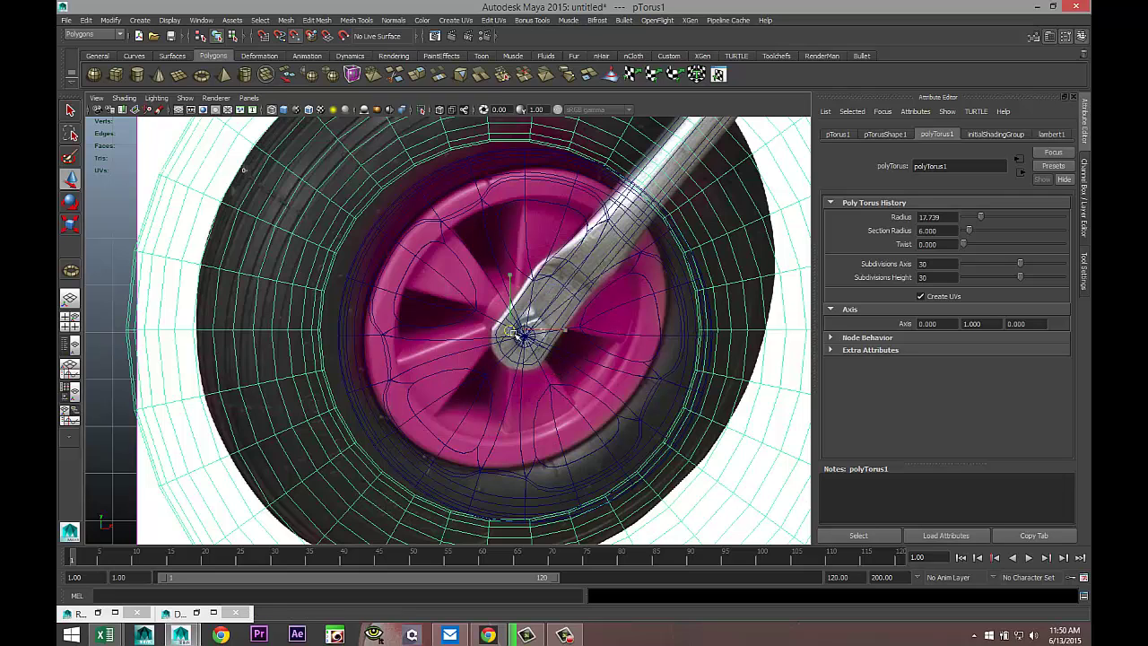
drag(510, 332, 520, 338)
scroll(504, 371, down, 3)
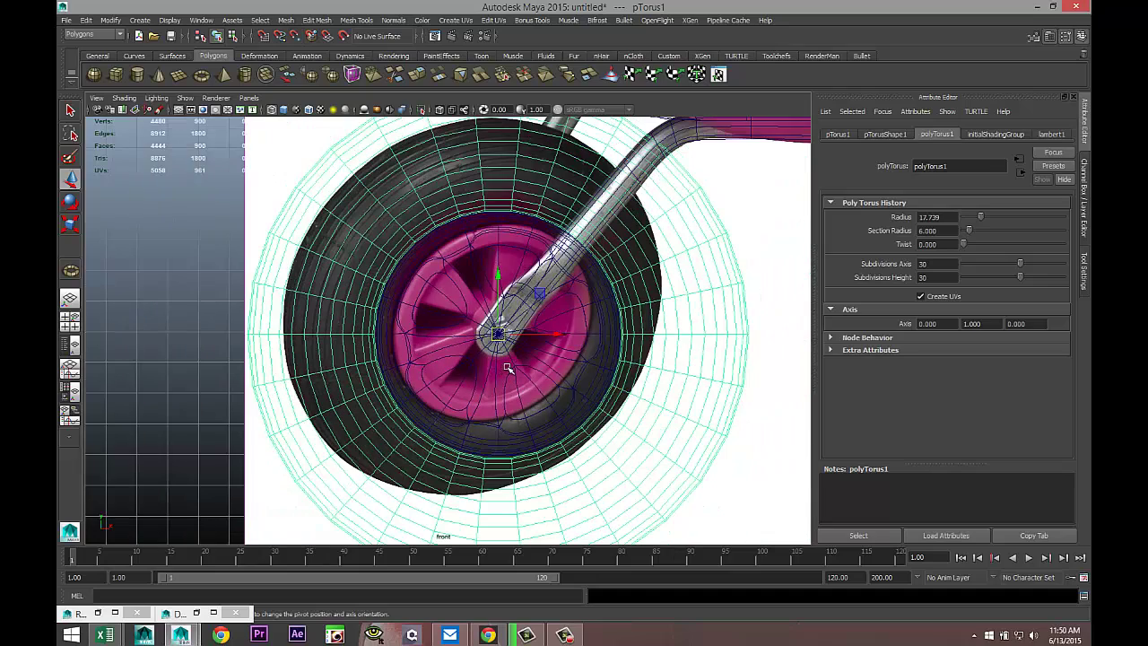
key(5)
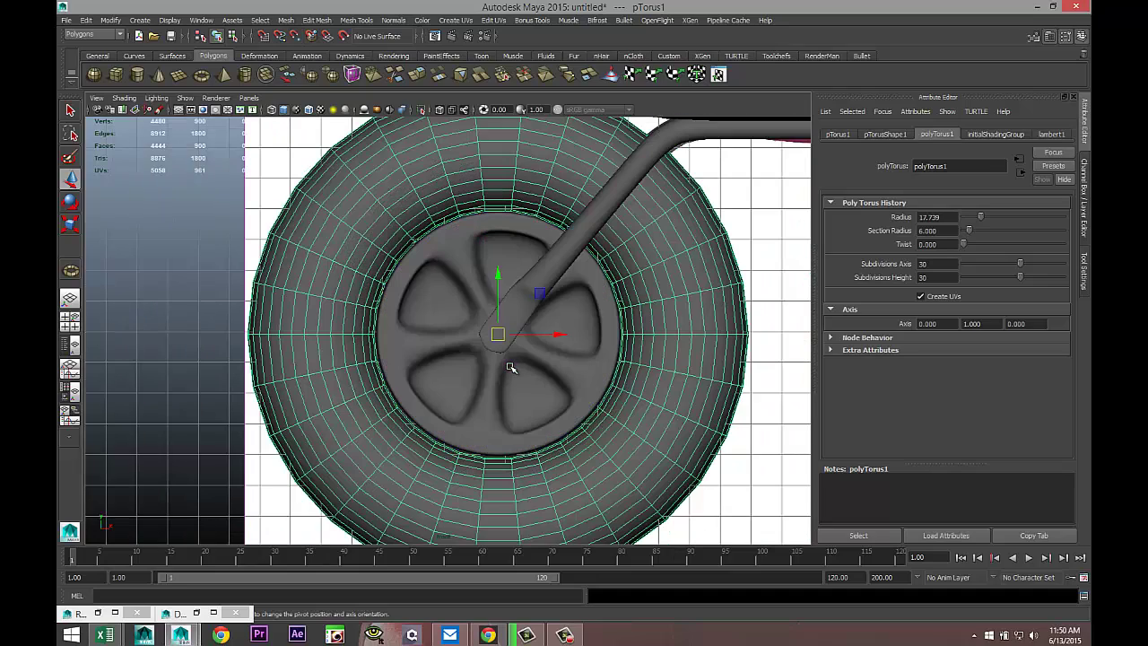
scroll(510, 368, up, 2)
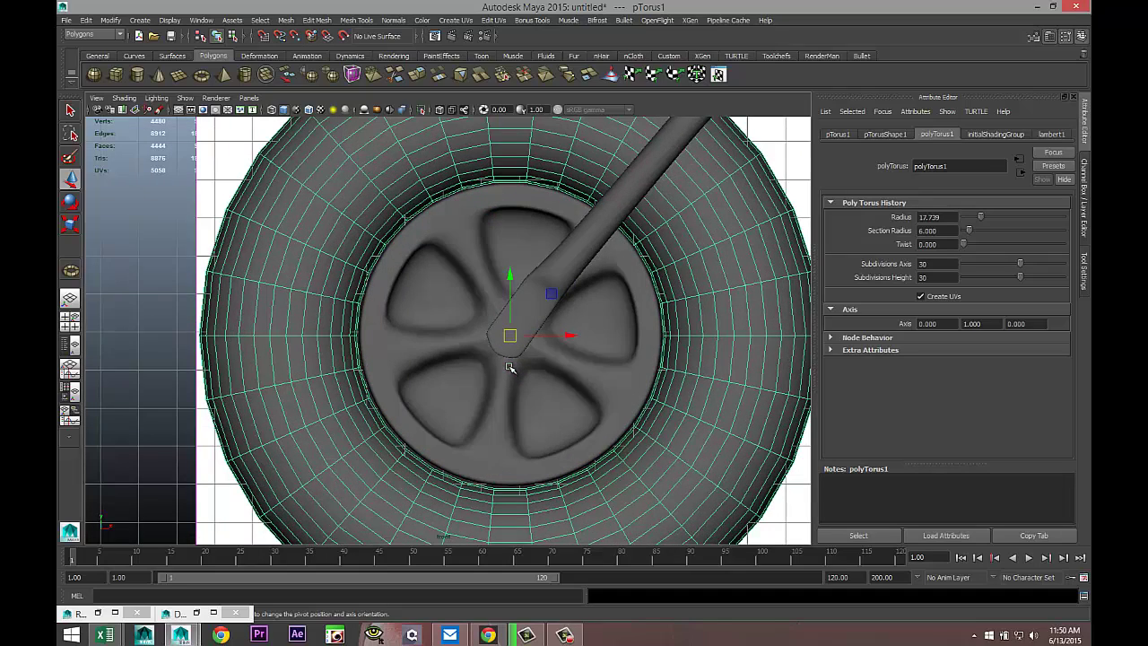
scroll(468, 368, down, 2)
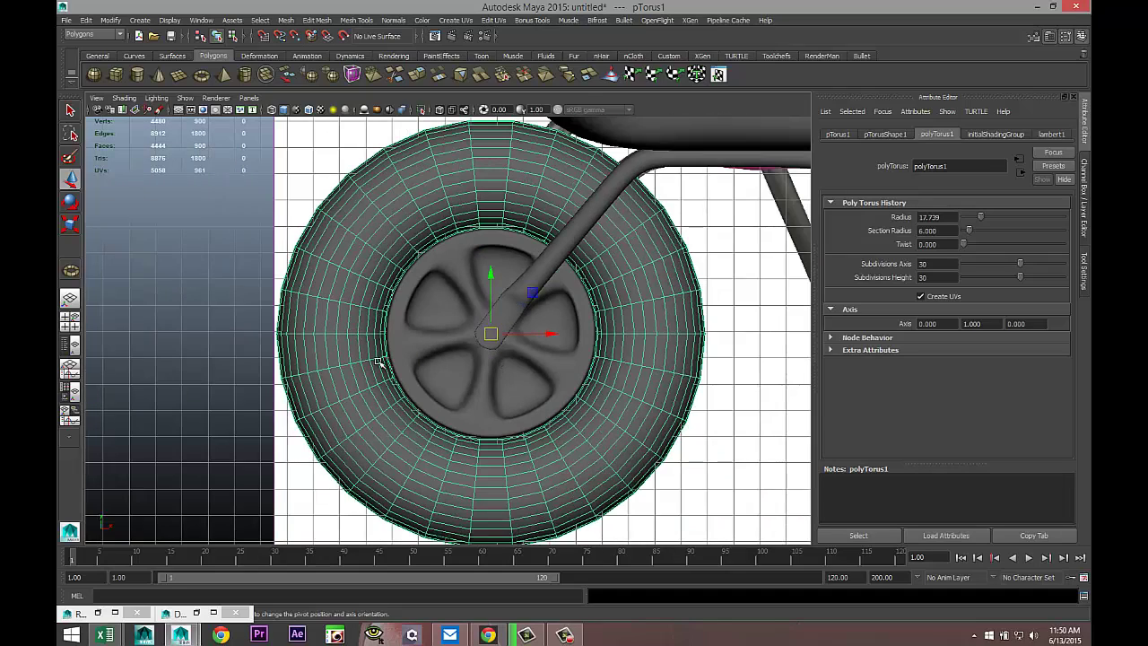
- Move the torus along Z in the top view so it is centred on the wheel's width between the fork arms
click(70, 320)
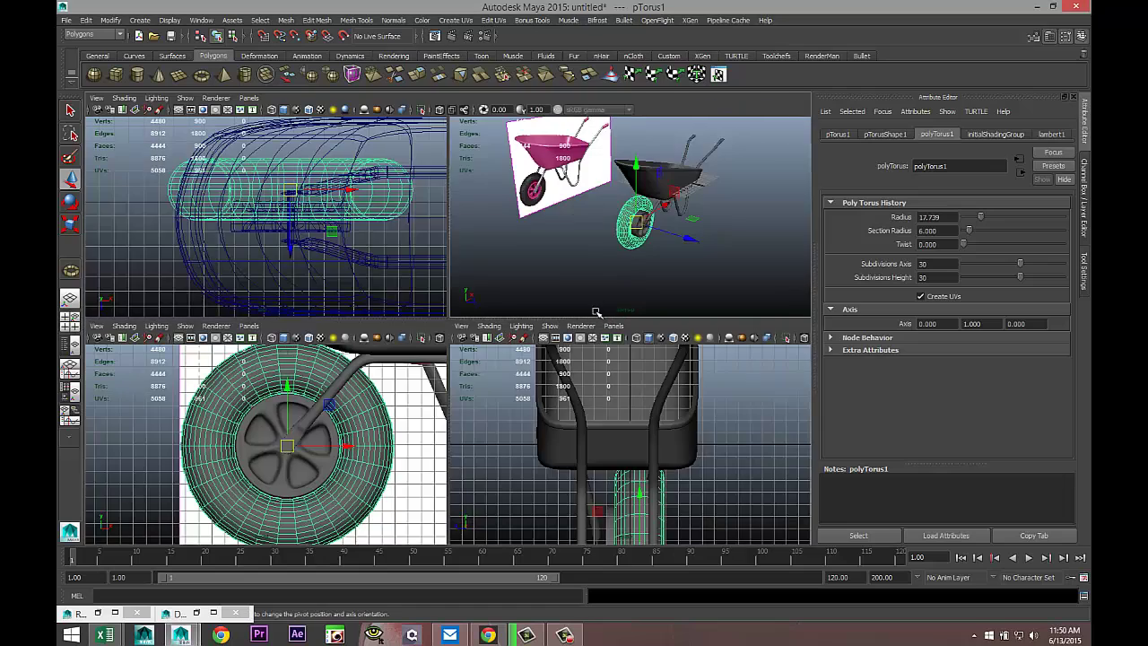
key(space)
scroll(580, 337, up, 2)
scroll(581, 343, down, 2)
alt+drag(578, 366, 640, 369)
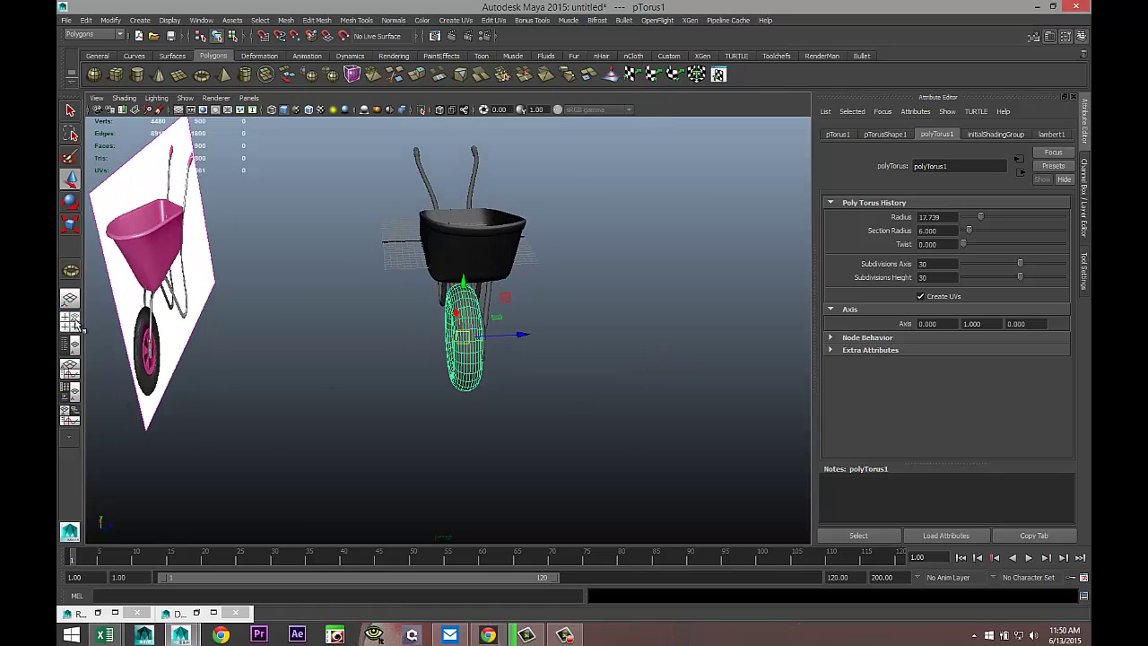
click(70, 320)
key(space)
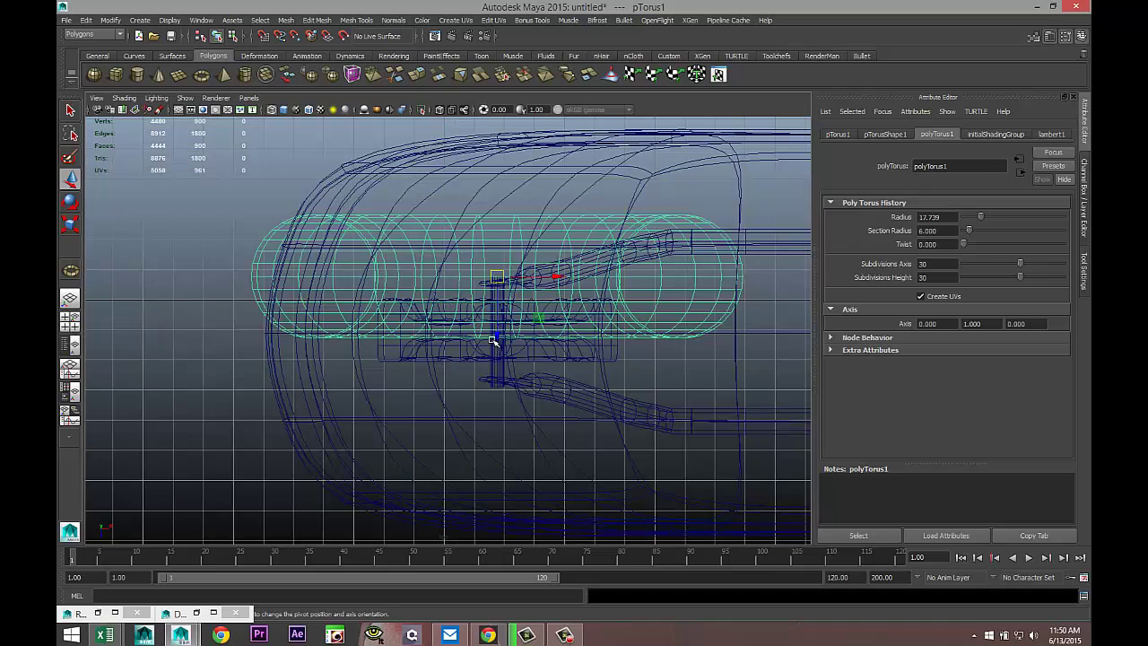
drag(499, 338, 502, 392)
- Set the torus's section radius to 4 to make the tyre thinner
click(71, 321)
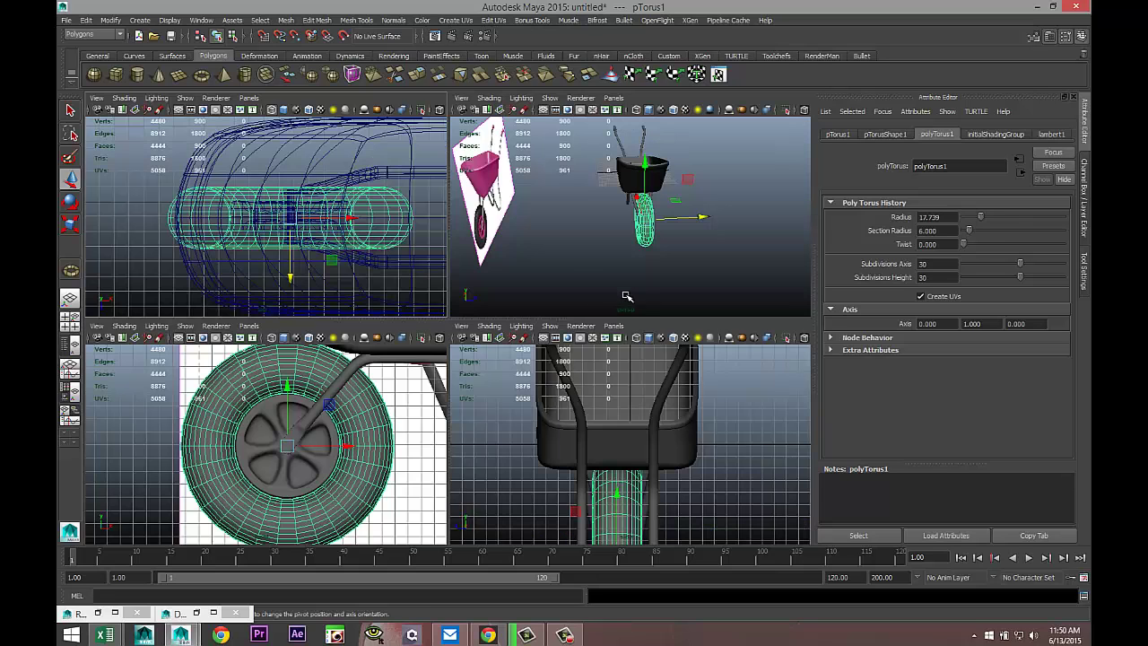
key(space)
scroll(631, 323, up, 4)
alt+drag(651, 332, 542, 315)
alt+middle_drag(542, 315, 464, 366)
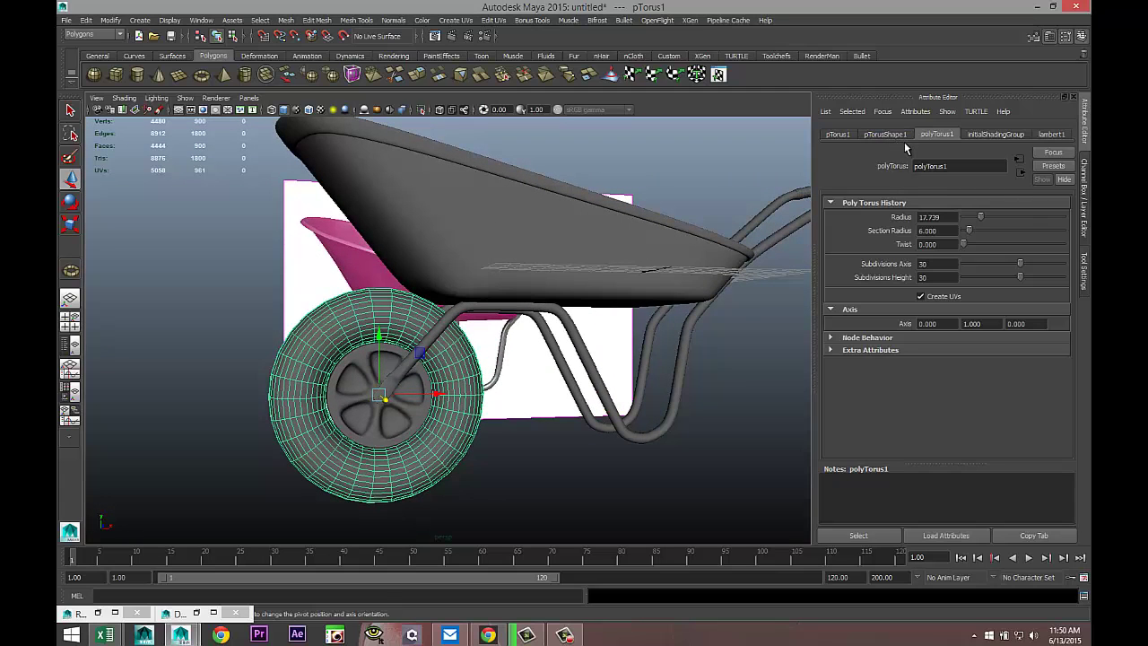
click(887, 134)
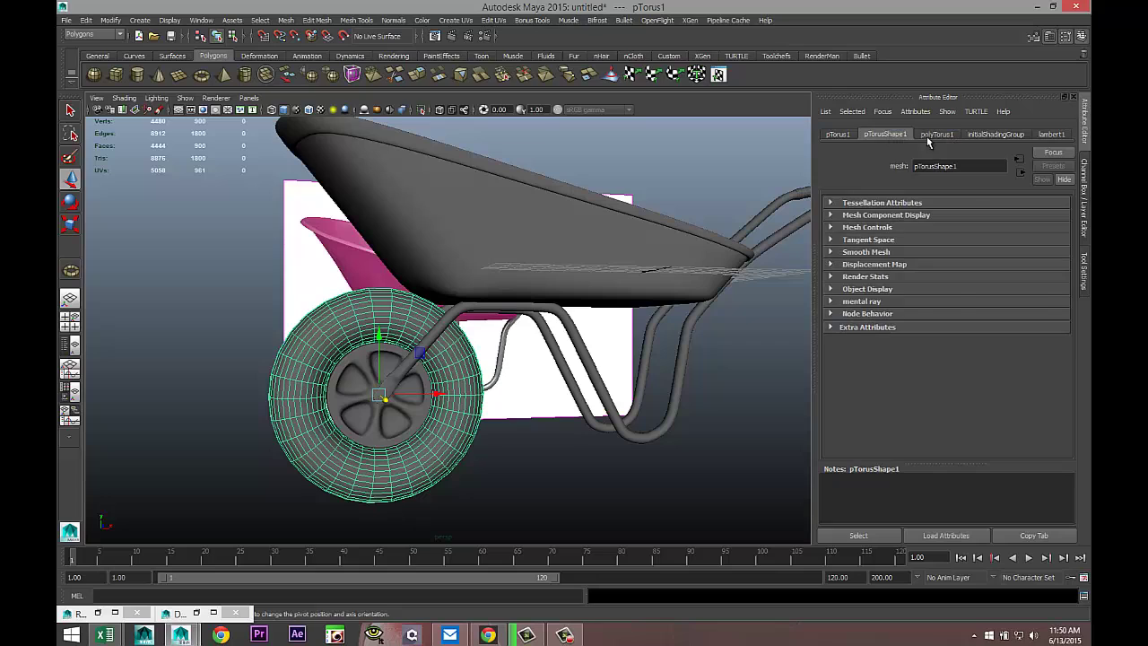
click(935, 135)
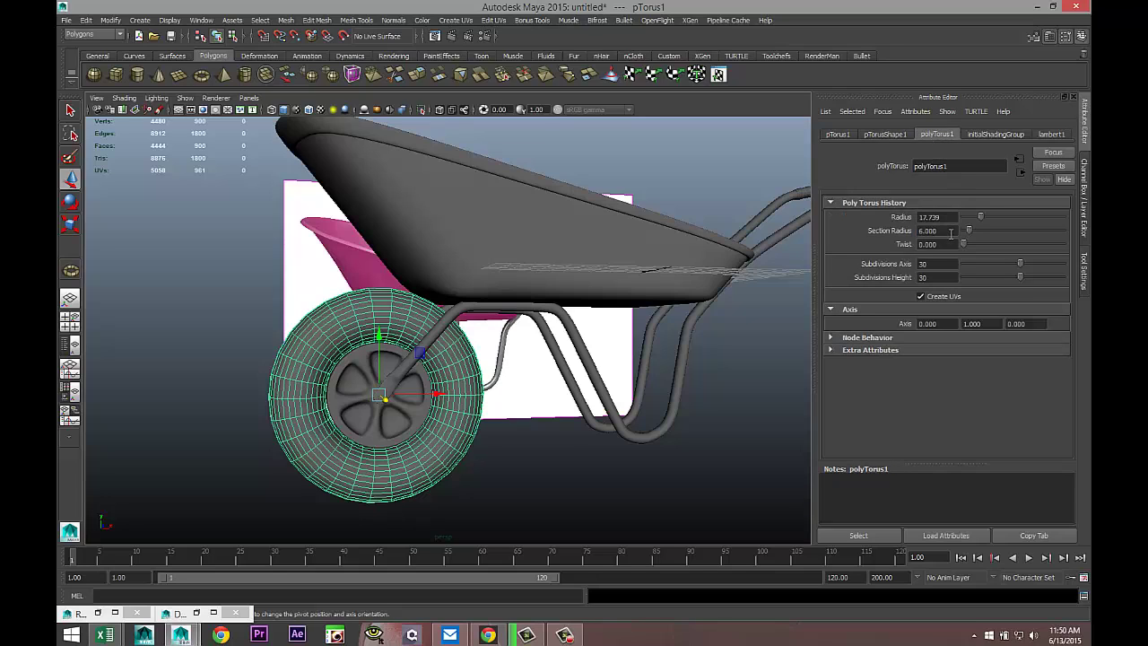
double_click(949, 232)
text(4)
key(Return)
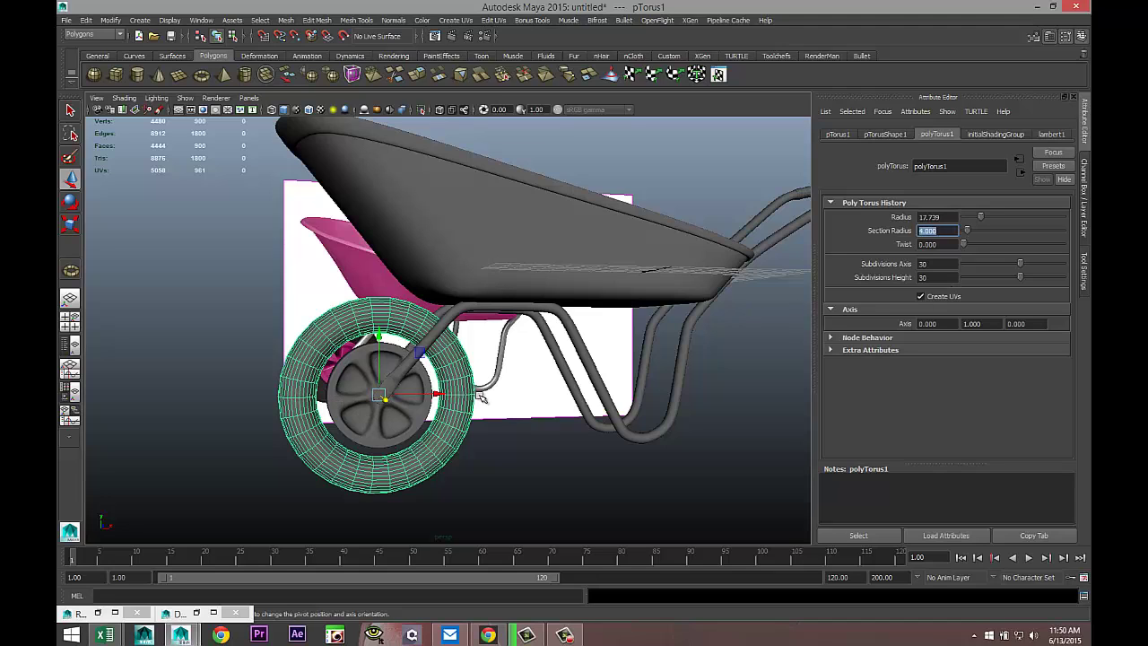
- Scale the torus down uniformly until its inner edge closes around the wheel rim, and check the fit in the front view
key(r)
click(542, 445)
click(432, 450)
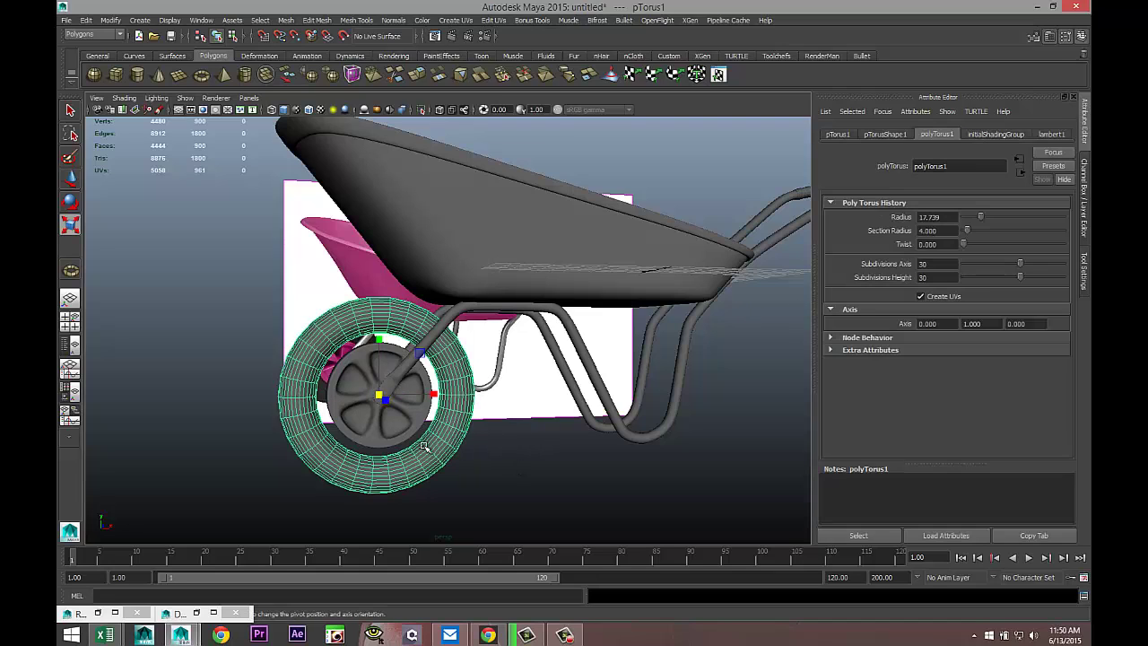
drag(378, 395, 353, 395)
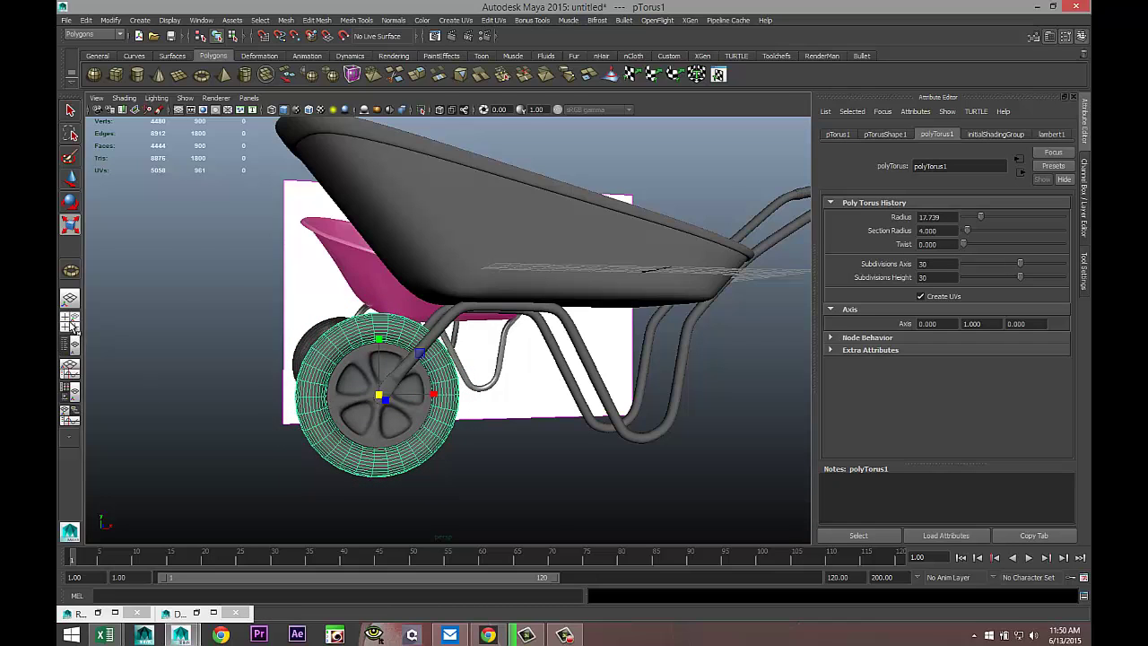
click(70, 320)
key(space)
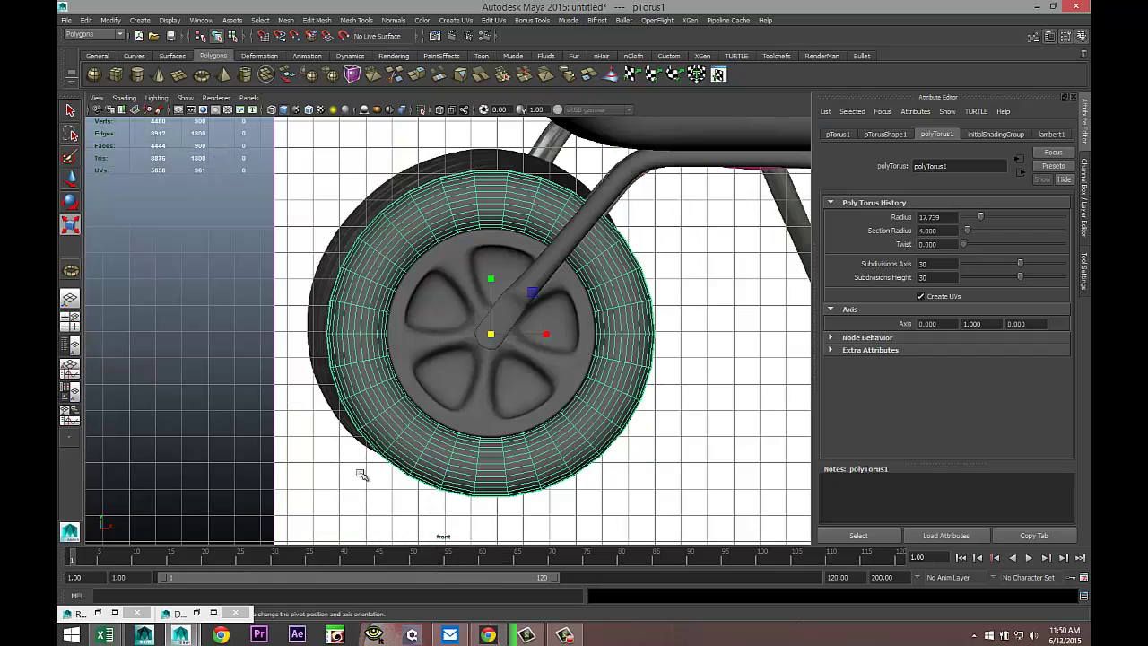
- Select a full face loop around the tyre's tread, just to one side of its centre line, in the perspective view
click(70, 321)
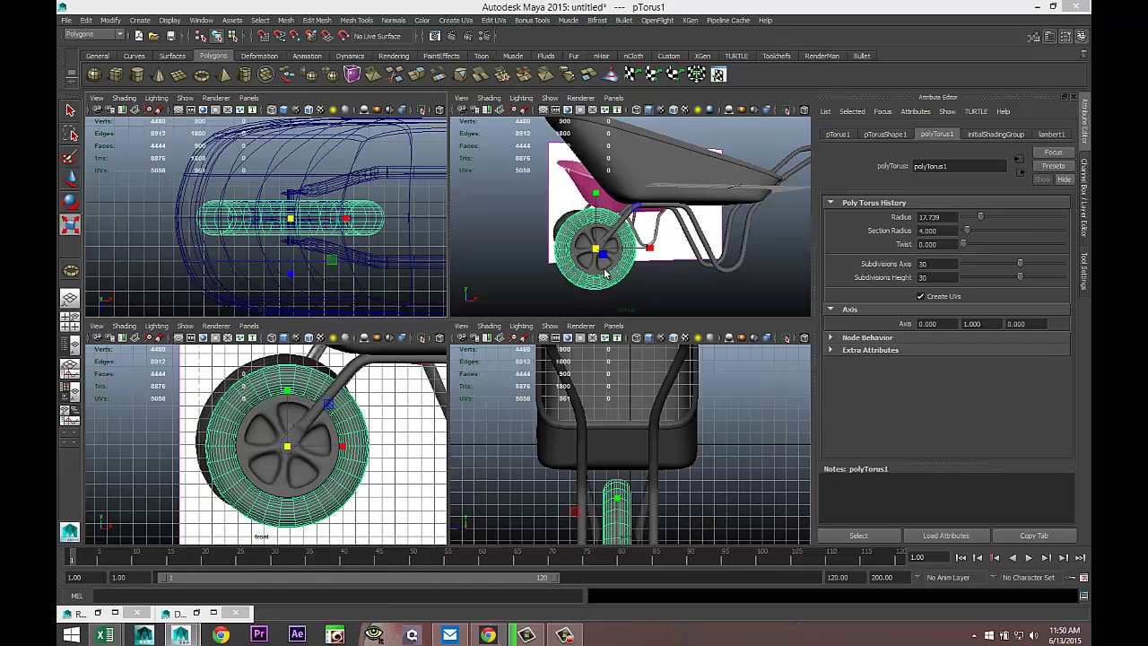
key(space)
alt+drag(473, 367, 565, 415)
alt+right_drag(566, 415, 618, 436)
alt+middle_drag(617, 436, 566, 350)
scroll(568, 363, up, 5)
alt+drag(556, 374, 552, 380)
scroll(552, 381, up, 3)
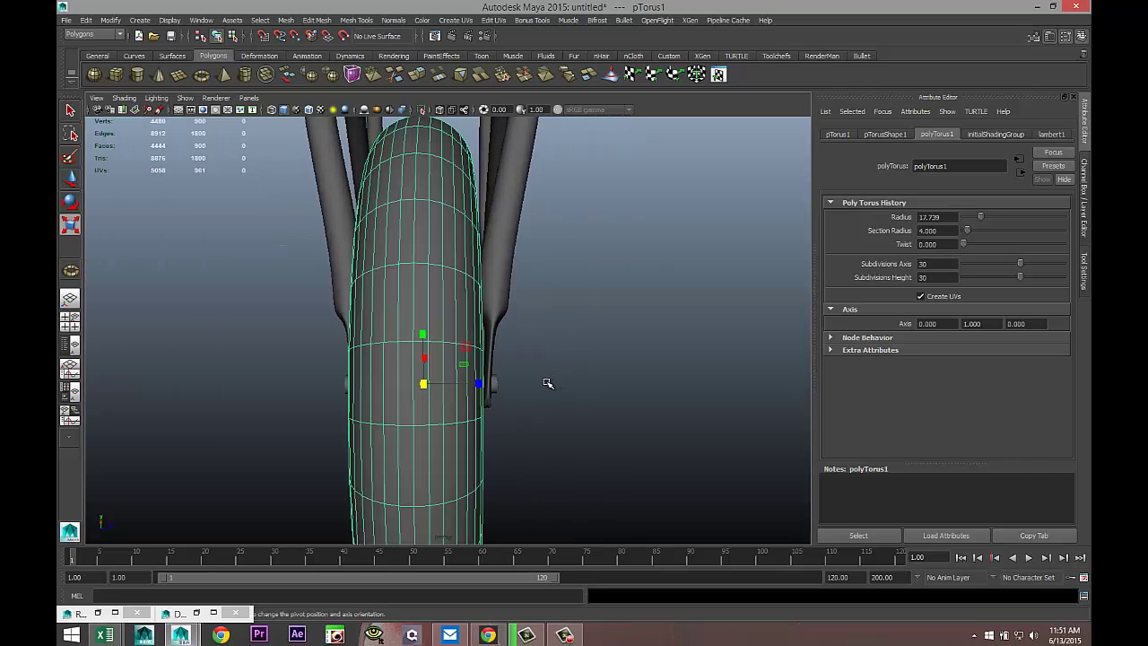
right_click(400, 311)
click(403, 330)
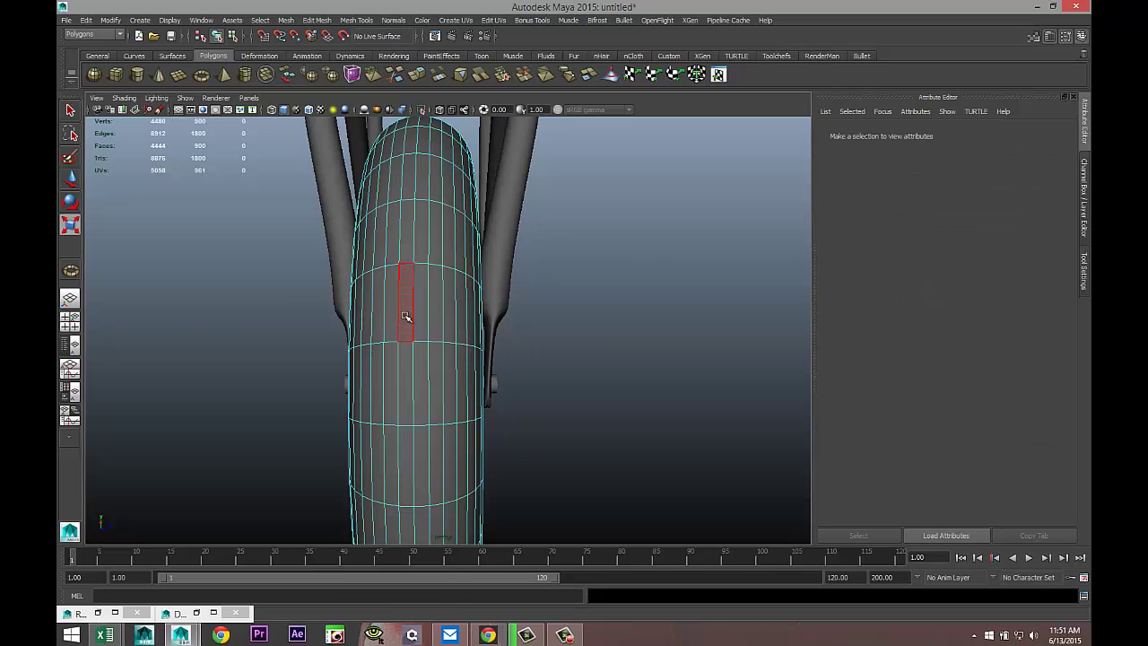
click(392, 309)
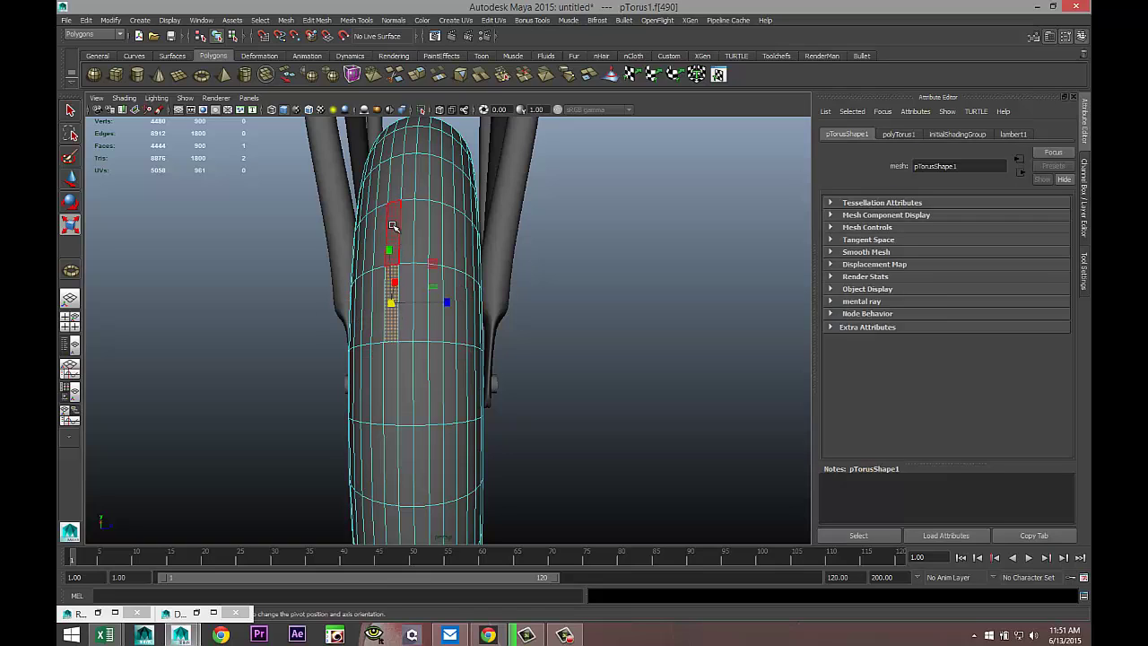
double_click(395, 244)
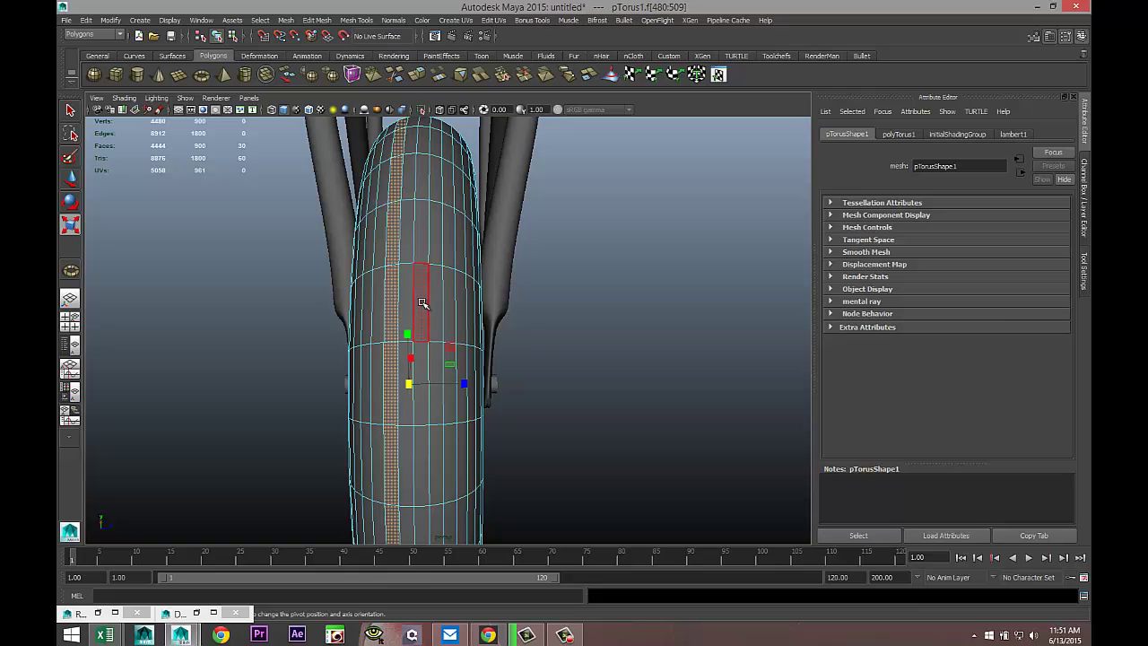
- Add the matching face loop on the other side of the tyre tread's centre line to the selection
alt+drag(529, 371, 528, 351)
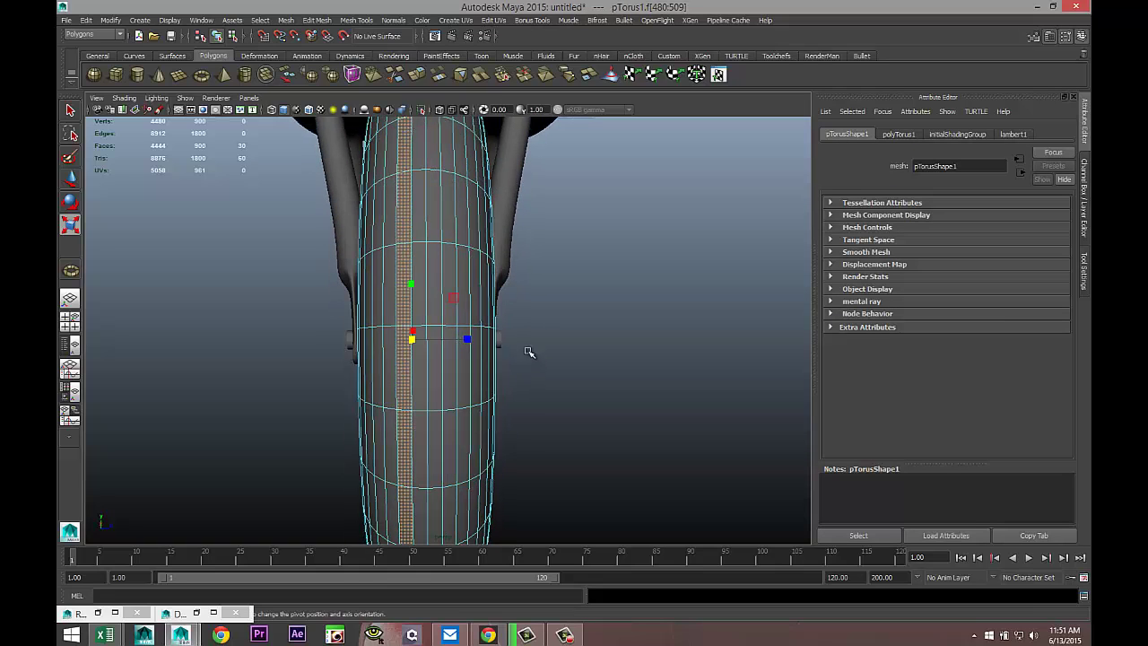
shift+double_click(449, 232)
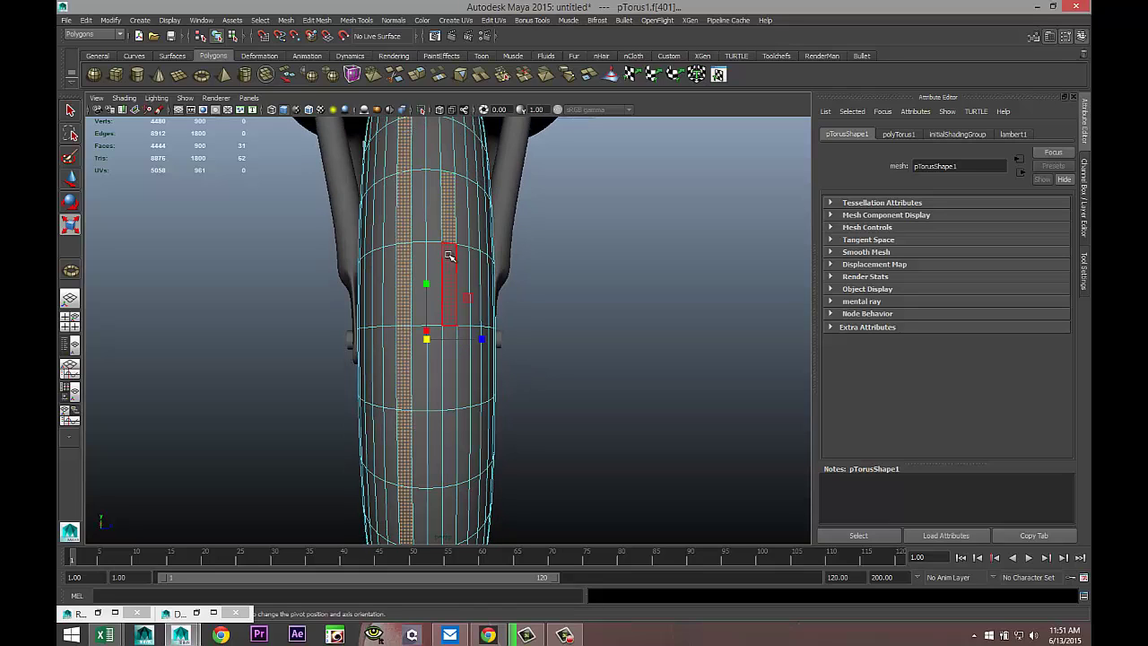
scroll(562, 353, down, 3)
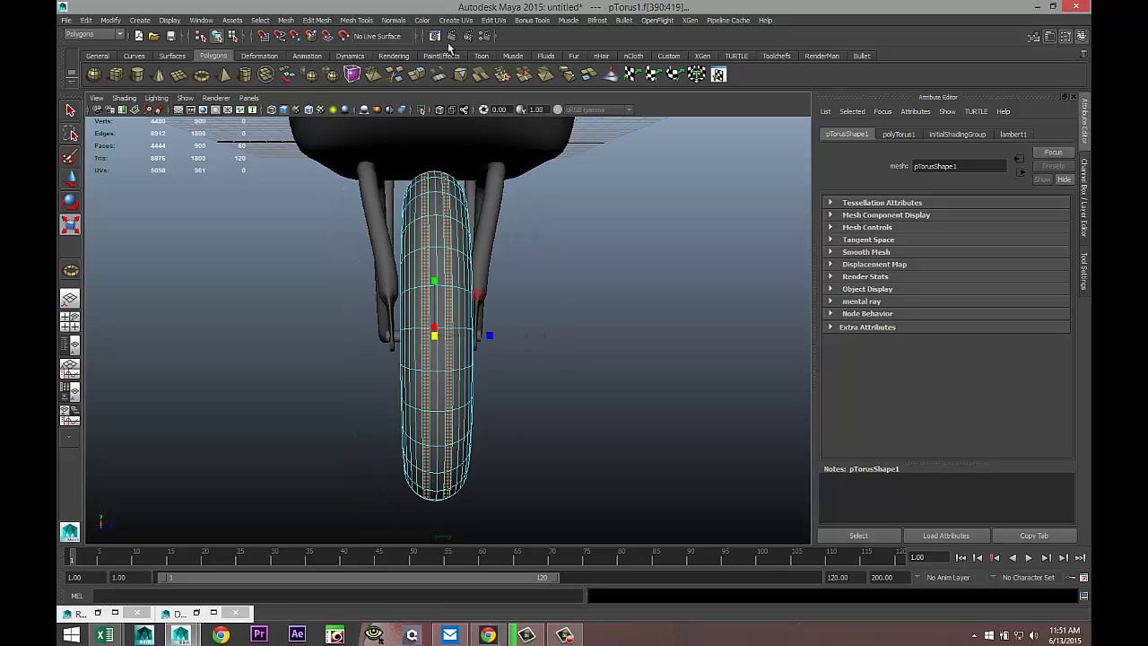
- Extrude the two selected tread face loops by 0.1, then clear the selection
click(329, 21)
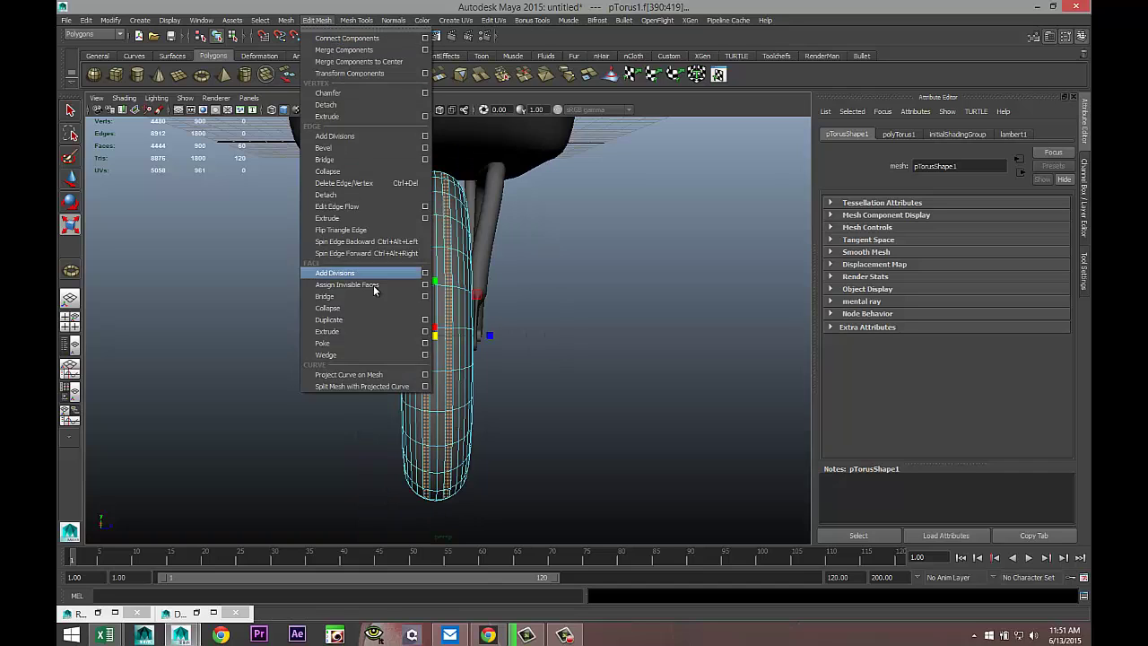
click(370, 332)
click(575, 265)
text(0.1)
key(Return)
click(708, 374)
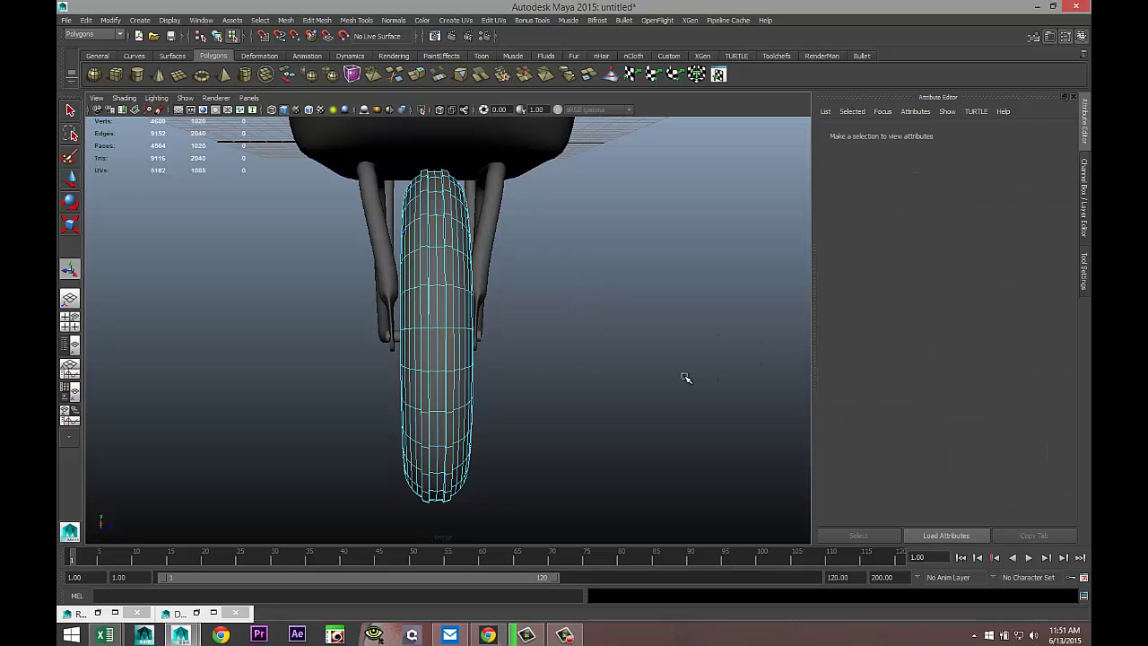
- Return the tyre to object mode and scale it very slightly wider along Z
scroll(641, 380, down, 3)
alt+drag(618, 392, 684, 388)
scroll(527, 401, up, 2)
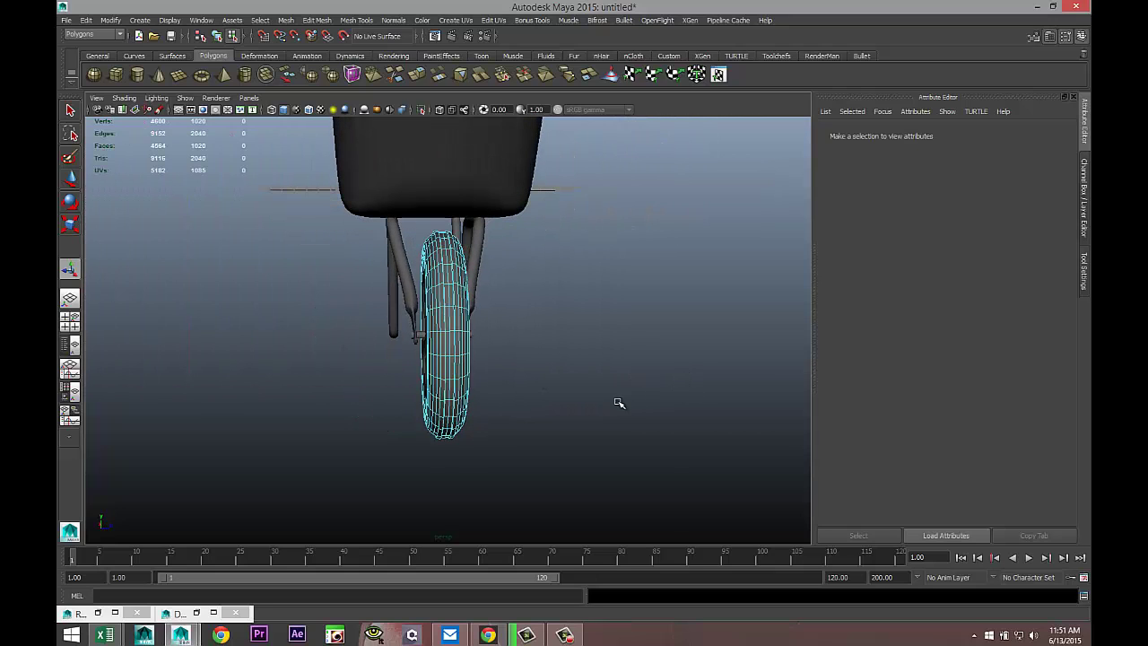
scroll(610, 400, up, 3)
right_click(470, 330)
click(522, 314)
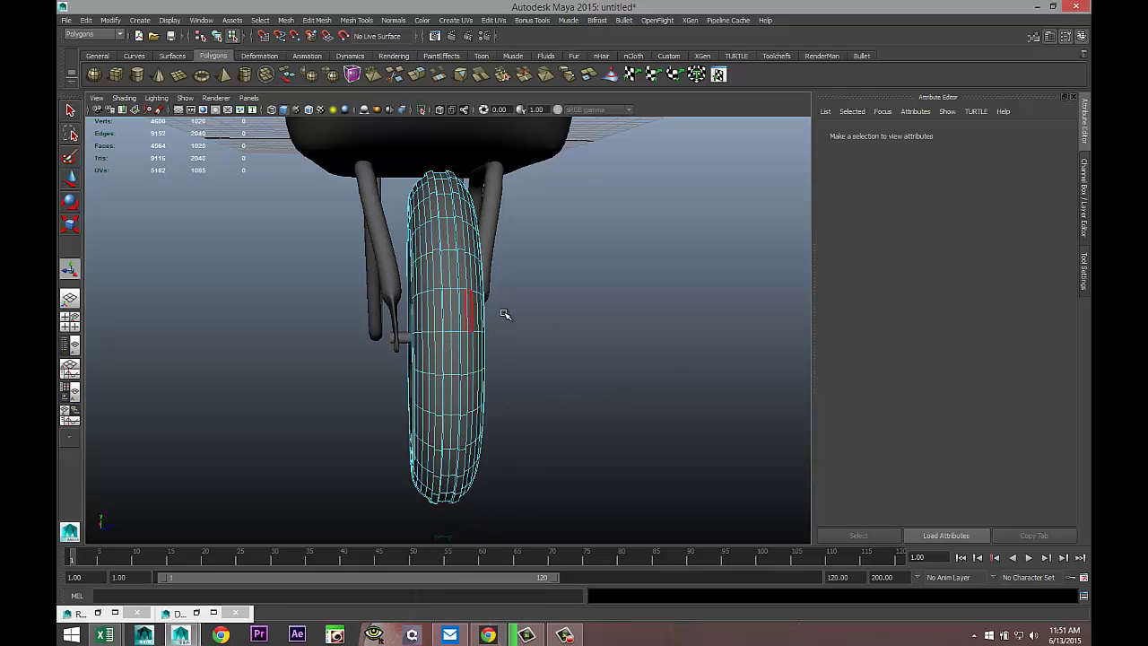
key(w)
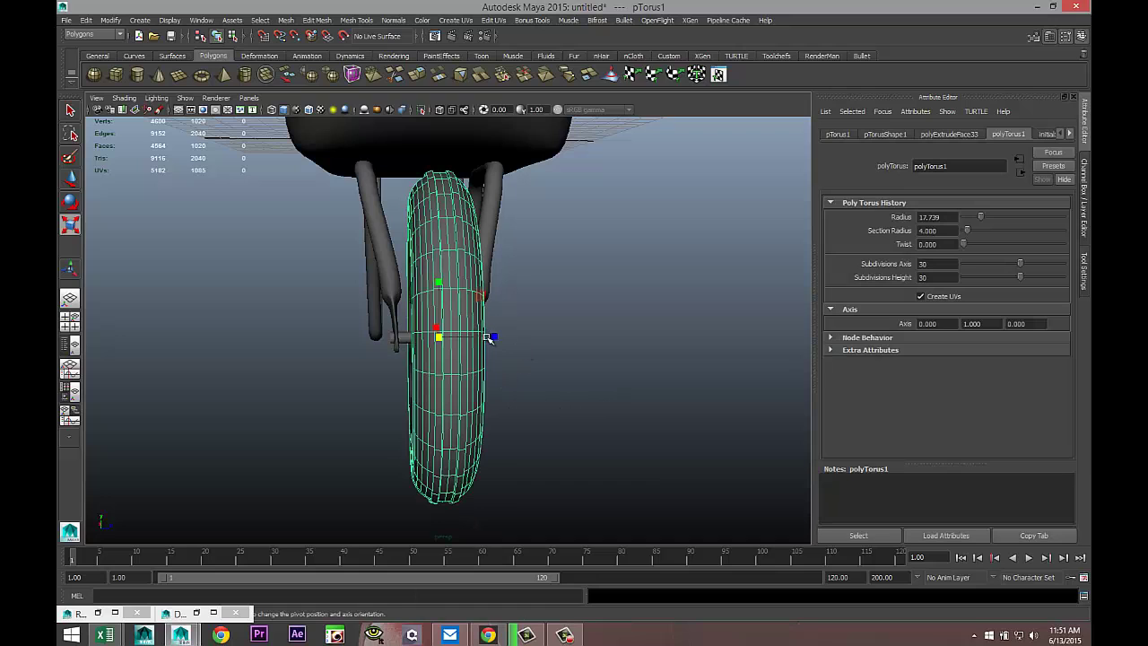
drag(496, 337, 498, 340)
- Deselect the tyre and examine the wheel and the whole wheelbarrow against the reference image from several angles
alt+drag(453, 383, 384, 397)
click(578, 453)
alt+drag(584, 443, 587, 428)
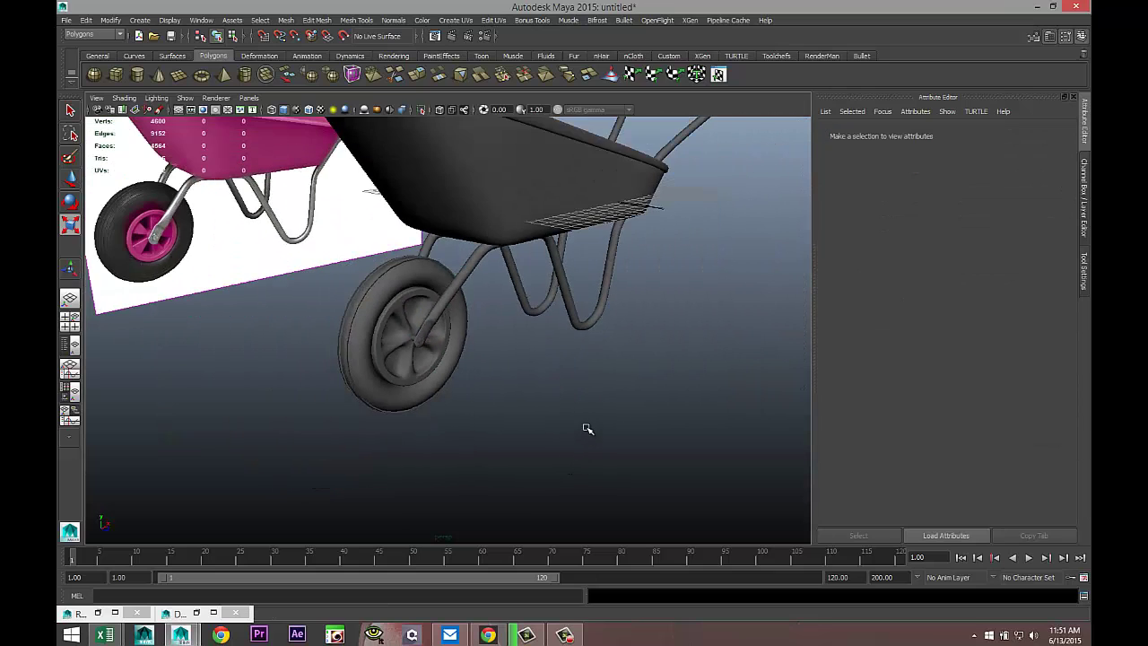
alt+middle_drag(584, 452, 600, 485)
scroll(600, 484, down, 4)
alt+drag(607, 475, 607, 447)
scroll(592, 444, up, 3)
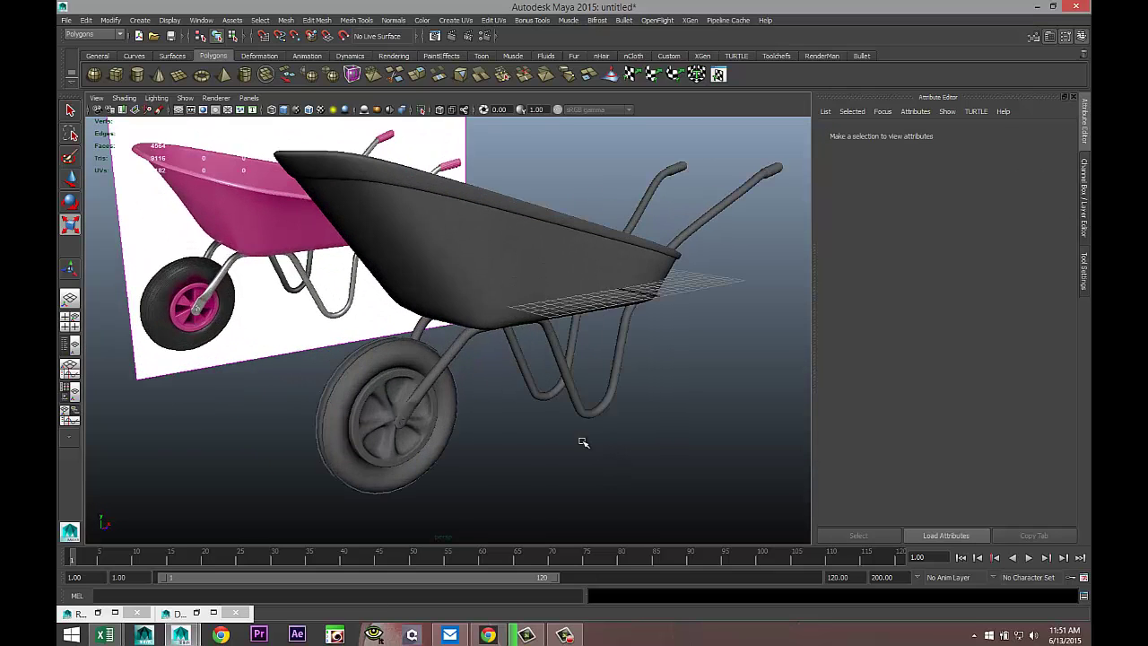
- Select the tubular frame together with the wheel axle and assign them a new mia_material_x material
click(448, 360)
scroll(465, 468, up, 2)
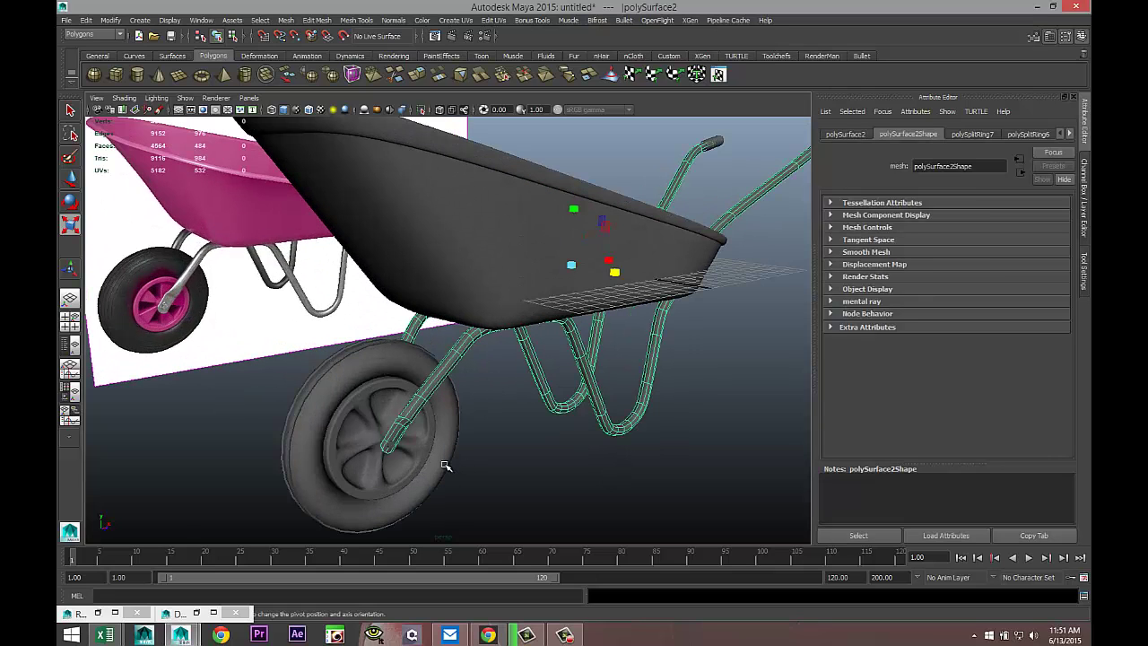
alt+drag(468, 476, 499, 469)
alt+middle_drag(518, 445, 560, 380)
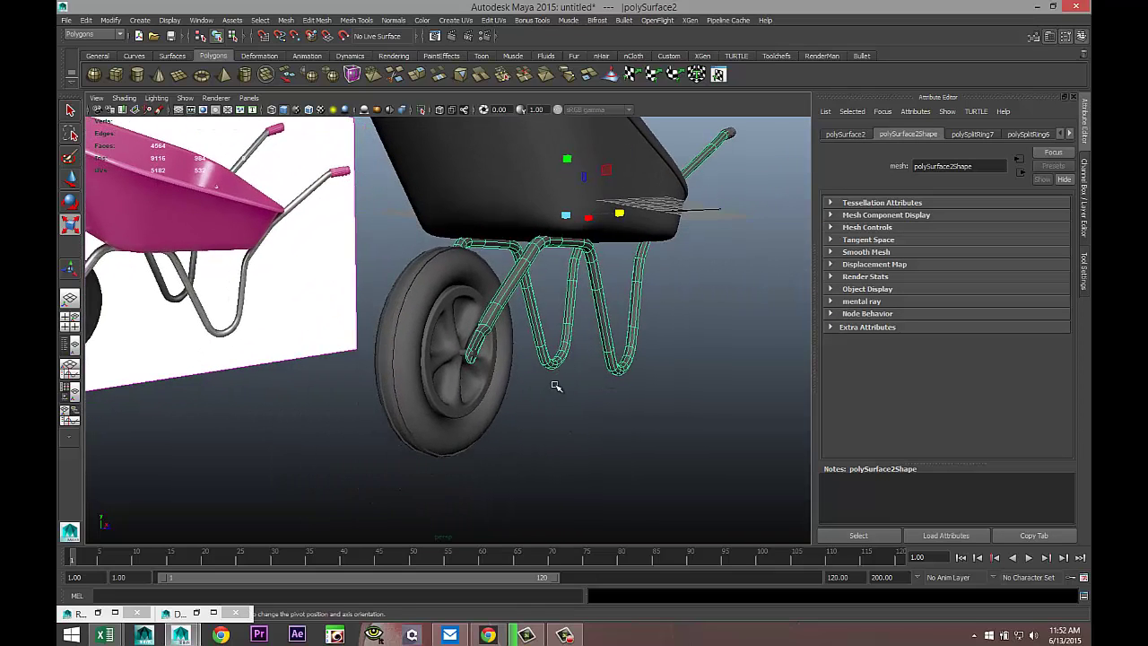
scroll(536, 402, up, 3)
scroll(535, 402, up, 3)
click(492, 392)
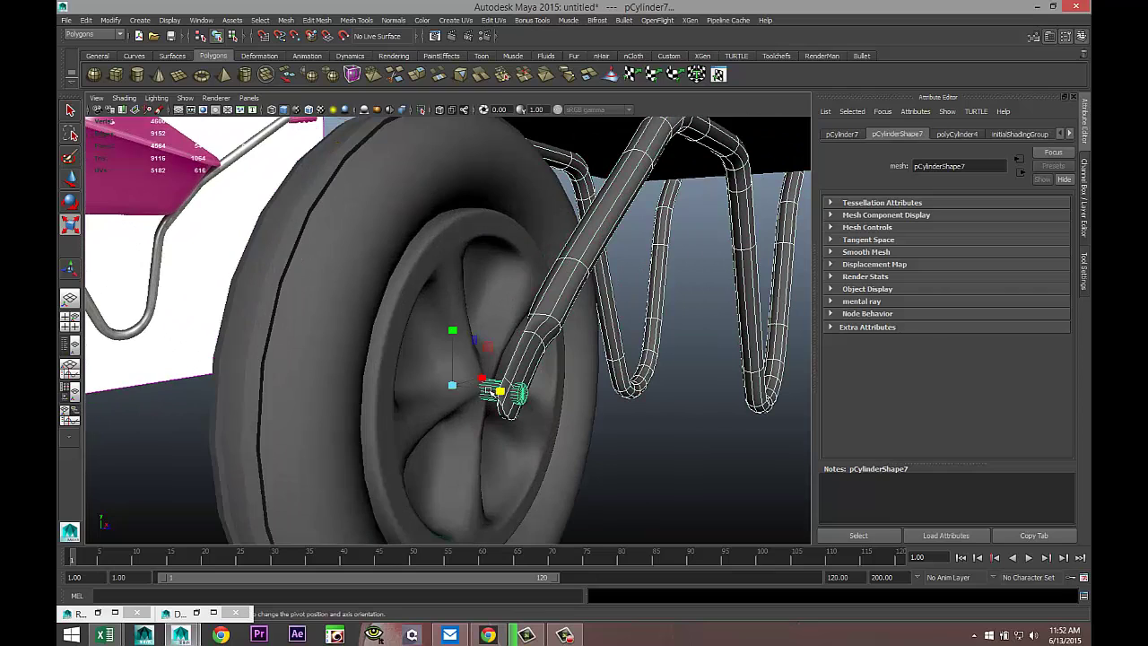
right_drag(548, 325, 565, 536)
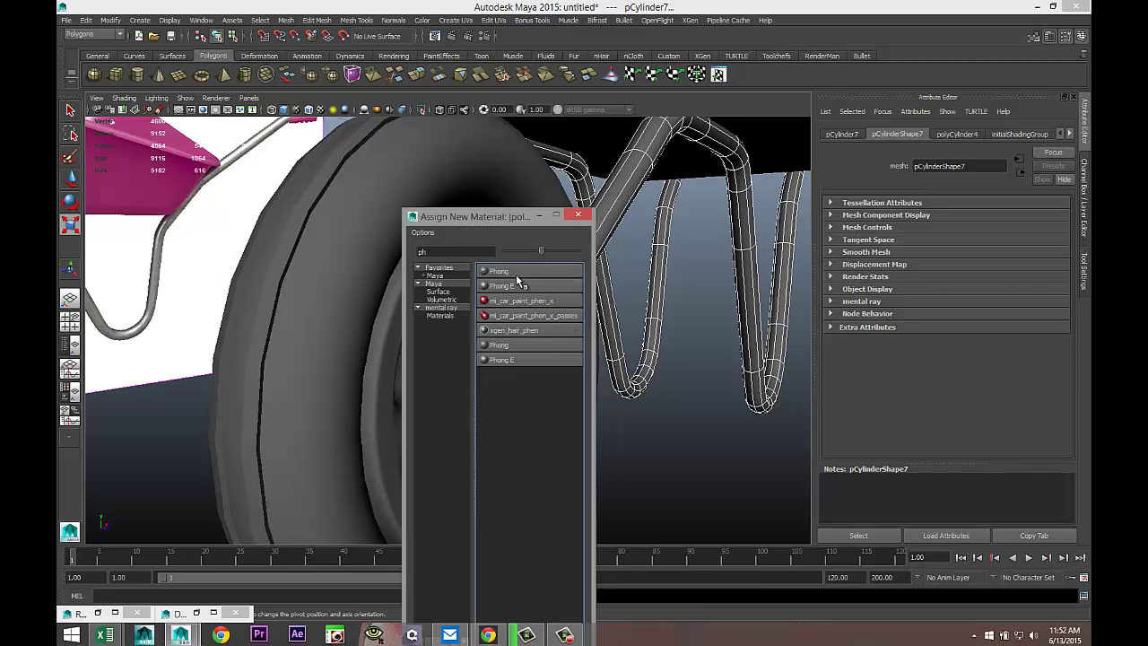
double_click(454, 253)
text(mia)
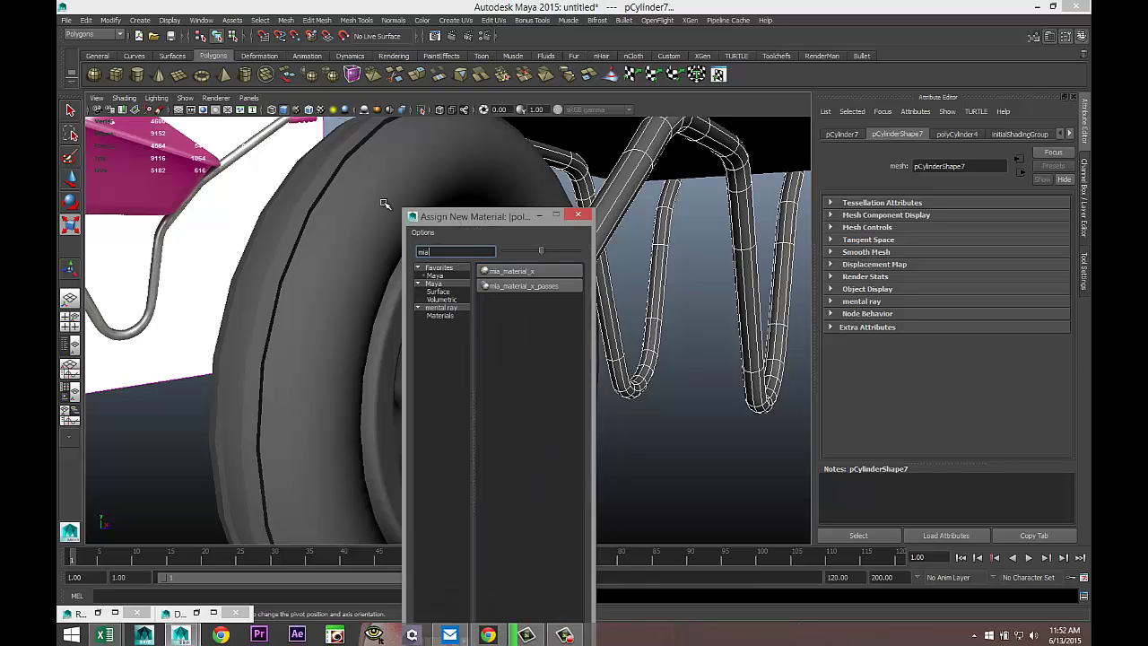
click(527, 270)
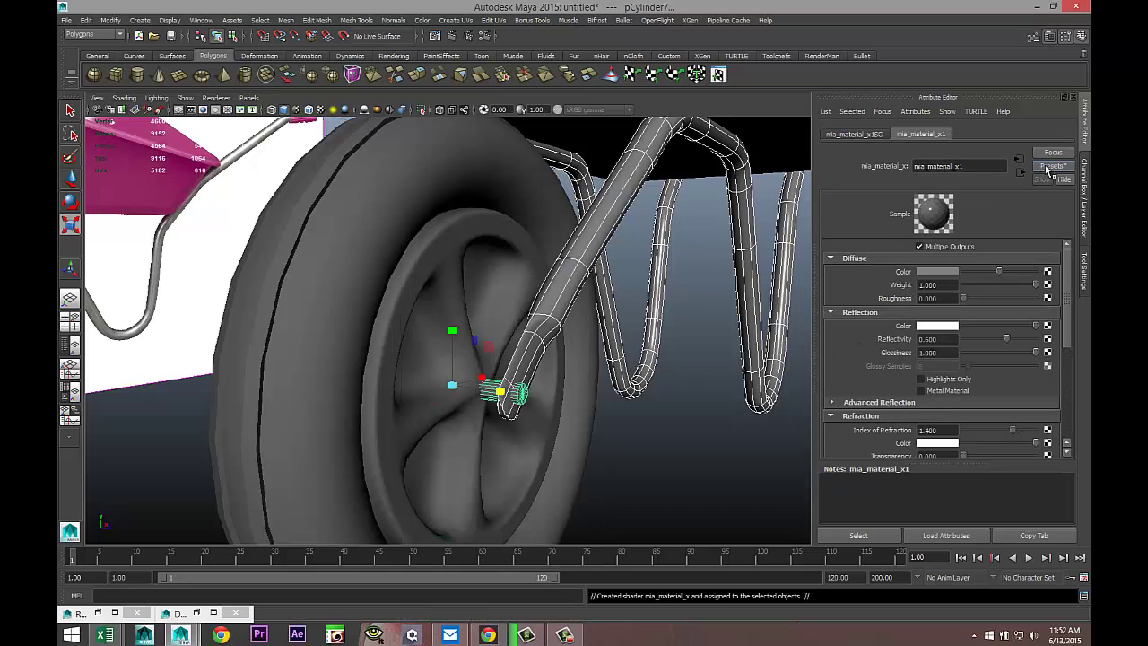
- Replace the frame and axle material's settings with the SatinedMetal preset
click(1053, 165)
mouse_move(1032, 308)
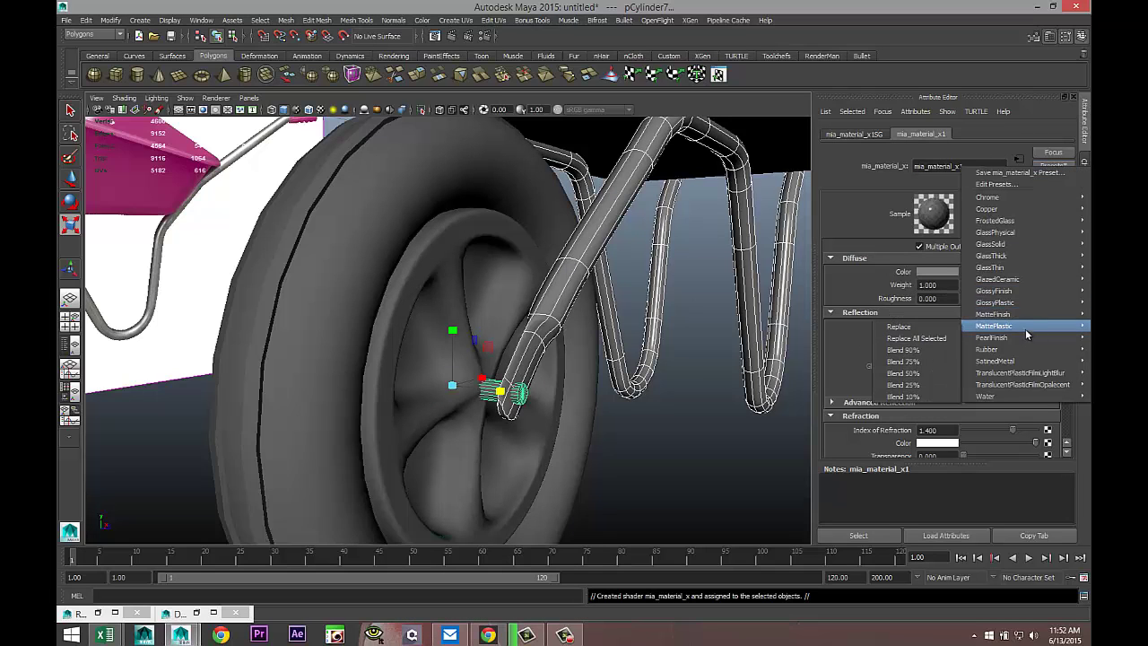
mouse_move(1014, 362)
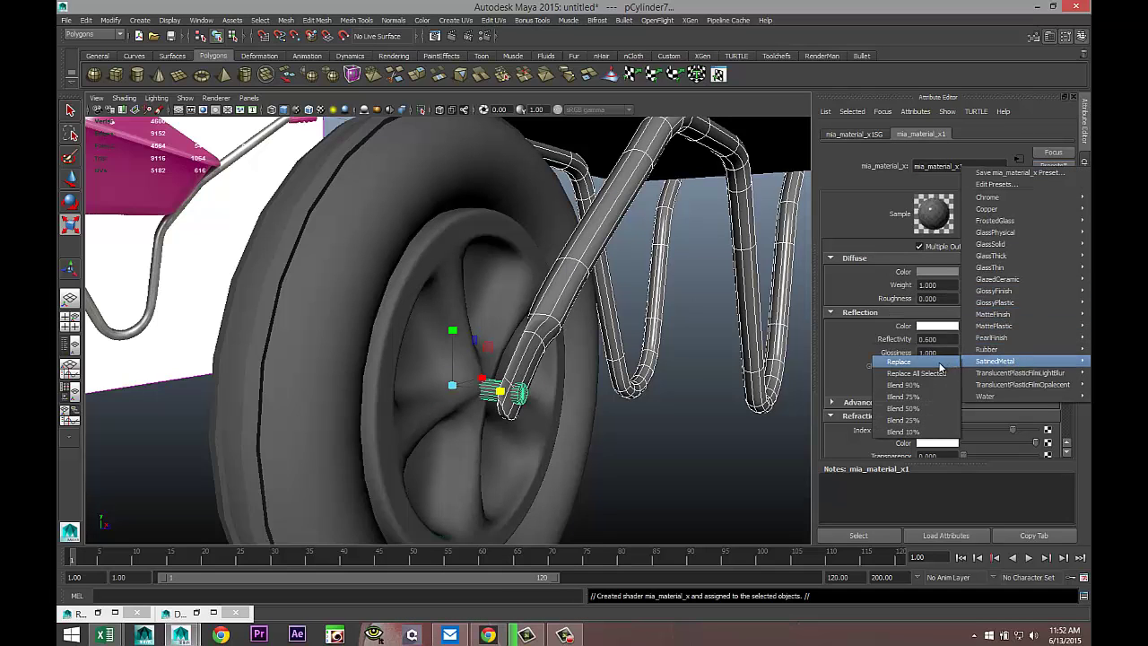
click(932, 362)
scroll(667, 387, down, 3)
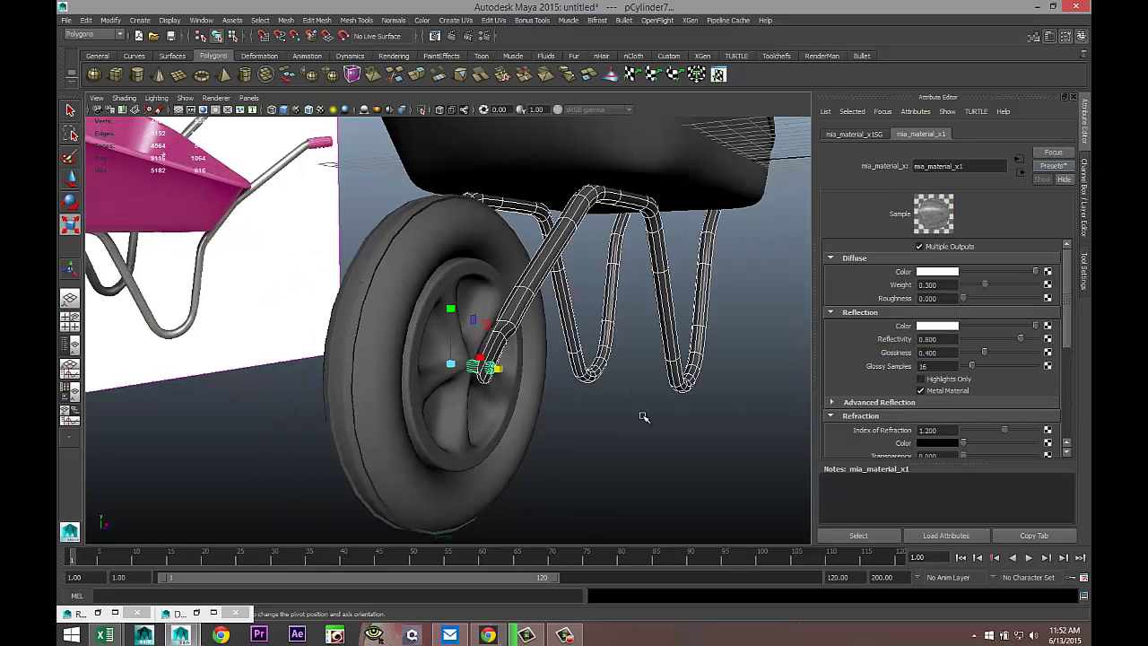
- Turn on the smooth mesh preview for the tubular frame
click(620, 448)
right_drag(550, 254, 569, 240)
click(564, 243)
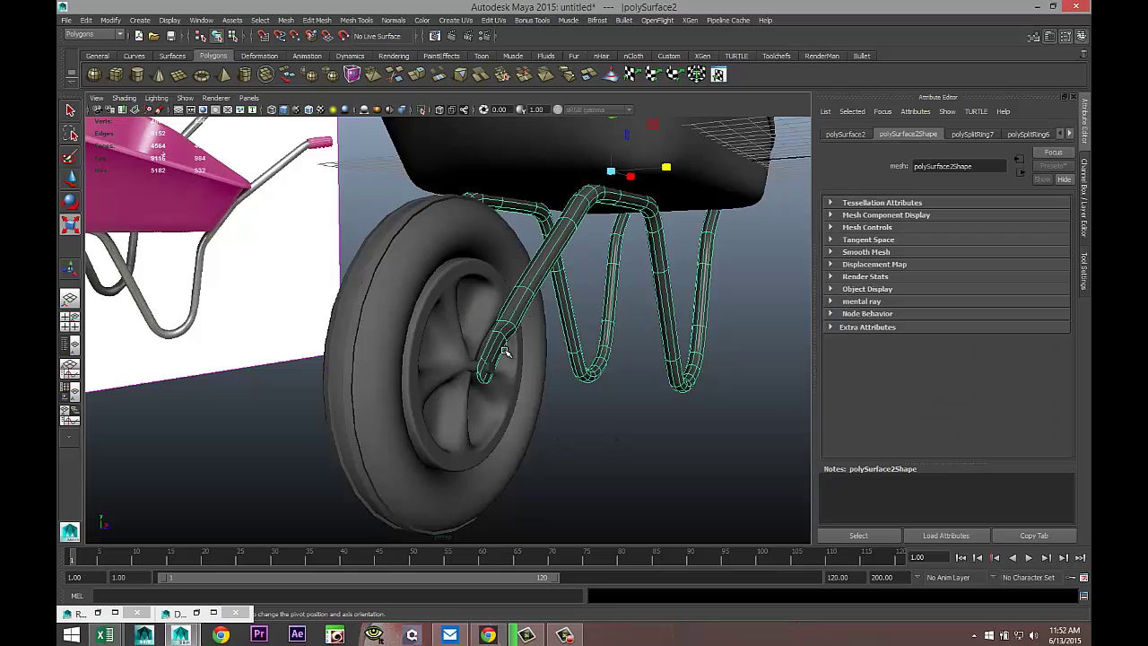
scroll(503, 386, up, 2)
click(491, 390)
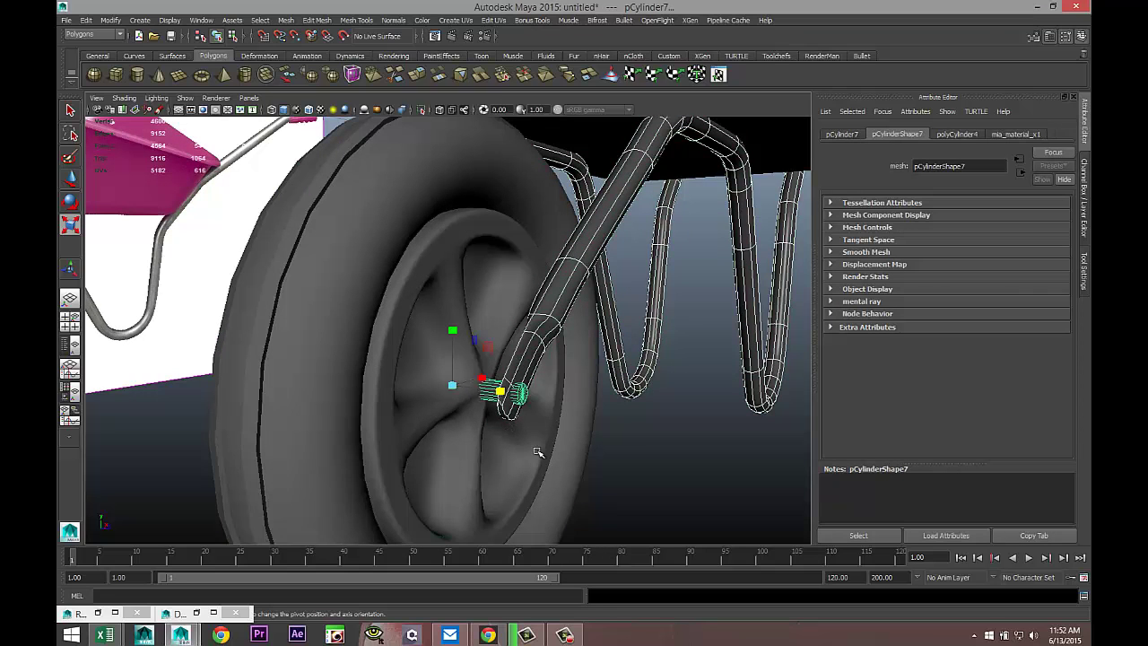
click(535, 311)
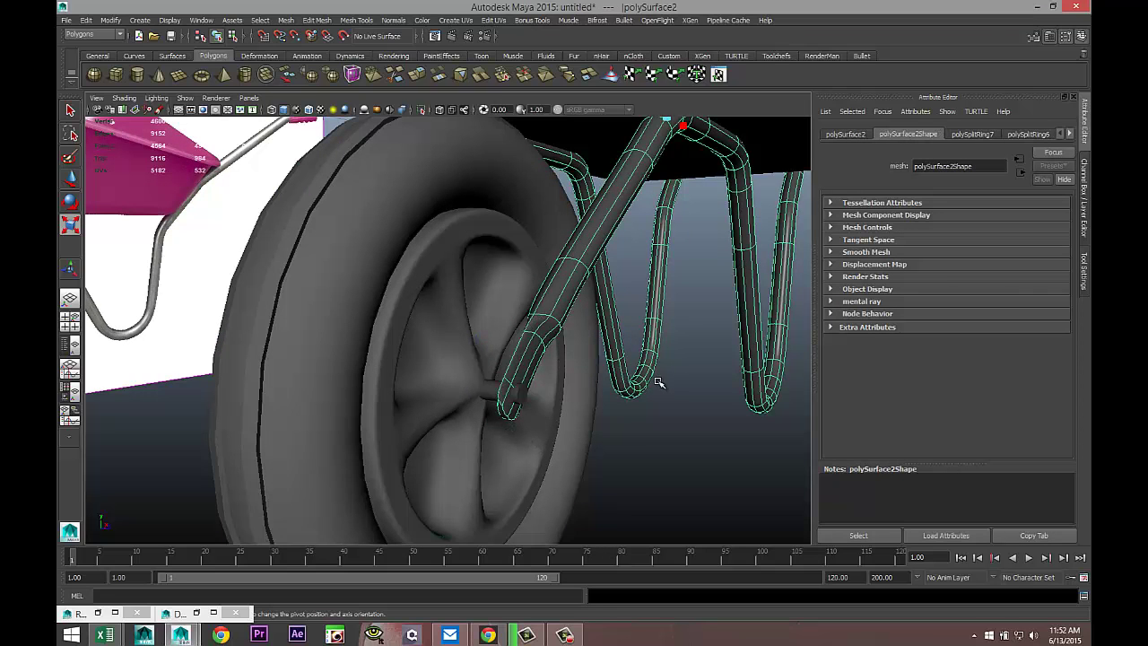
key(3)
scroll(664, 430, down, 3)
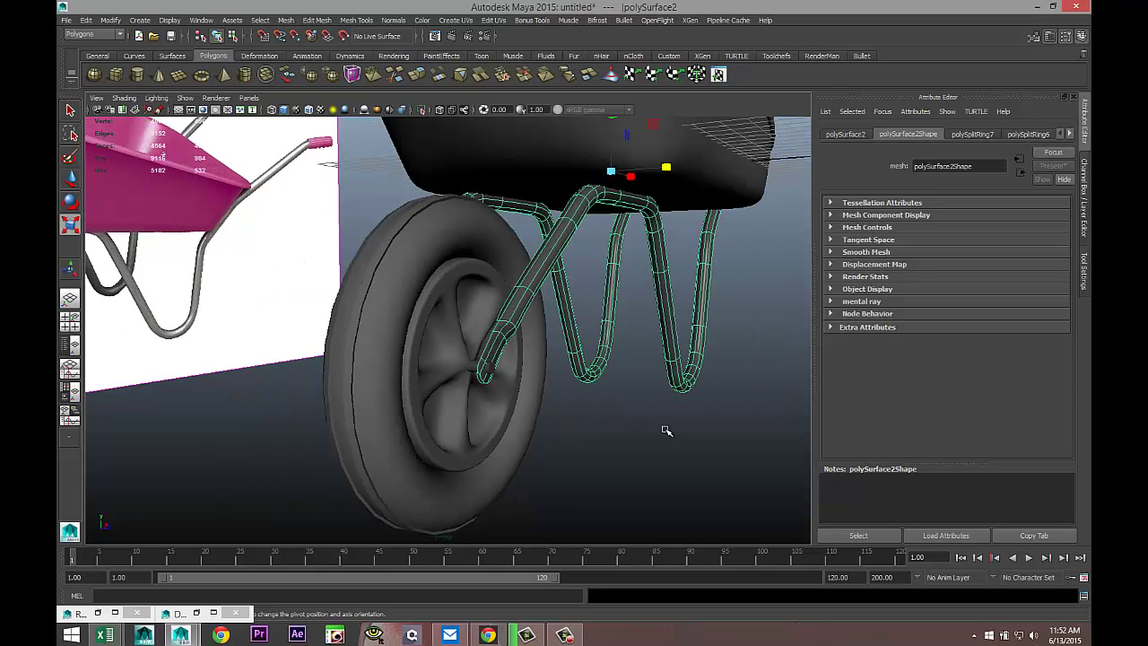
- Turn on the smooth mesh preview for the torus tyre
scroll(661, 427, up, 5)
scroll(649, 437, up, 1)
alt+drag(648, 441, 443, 368)
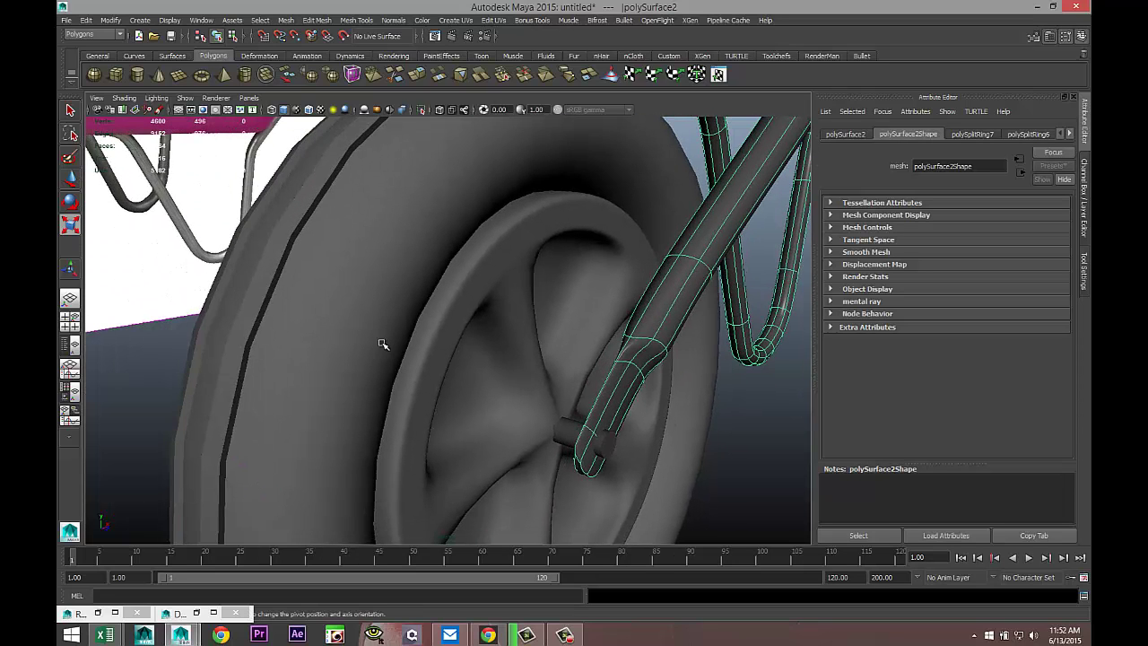
click(349, 293)
key(3)
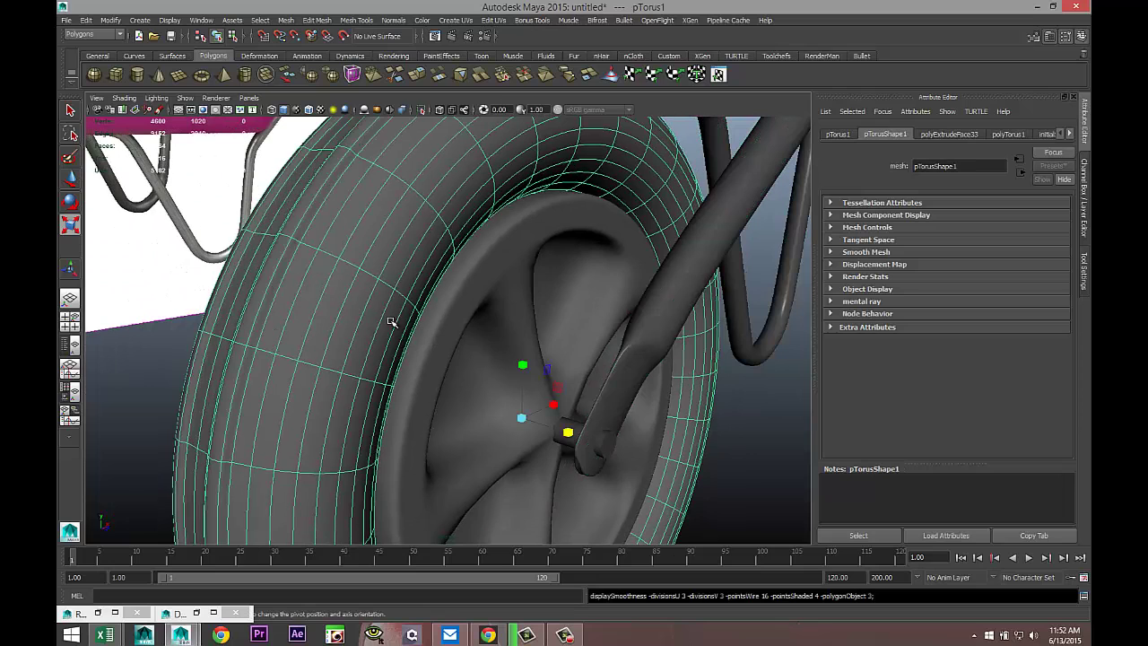
- Assign a new mia_material_x material to the tyre and apply the Rubber preset to it
right_drag(341, 240, 359, 480)
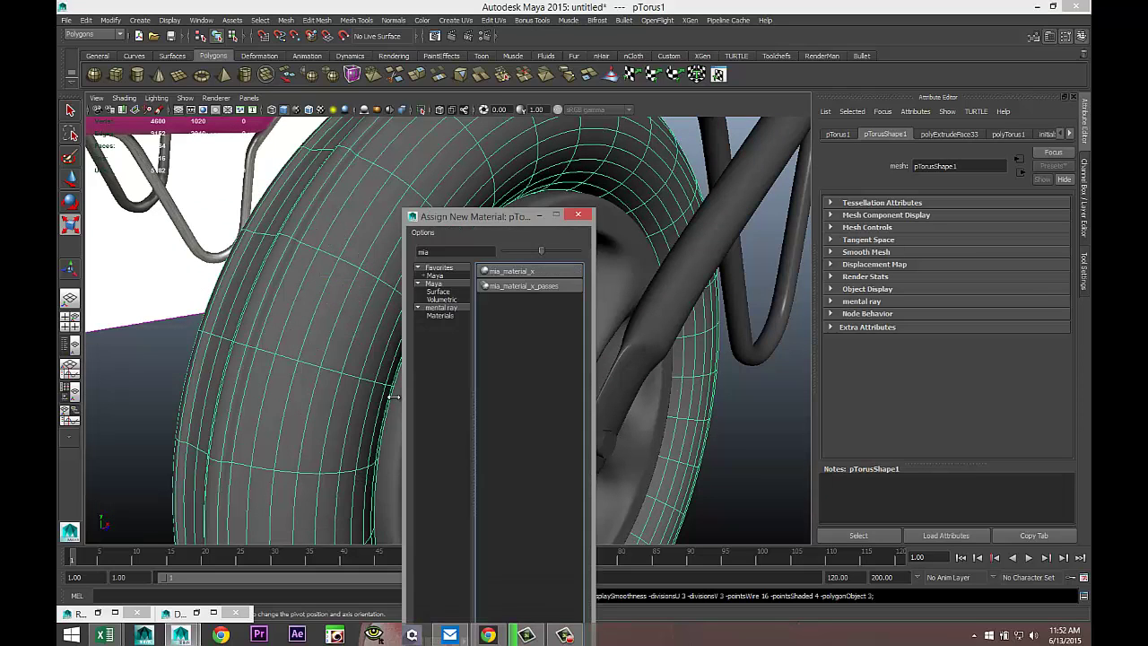
click(515, 283)
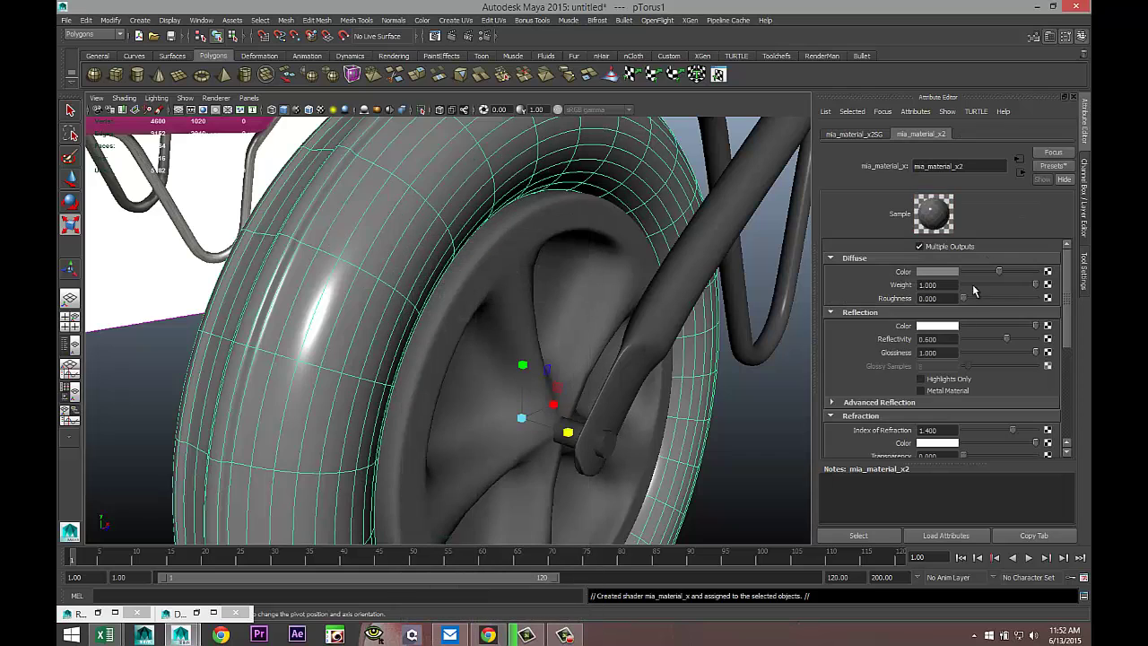
click(1052, 166)
mouse_move(1017, 349)
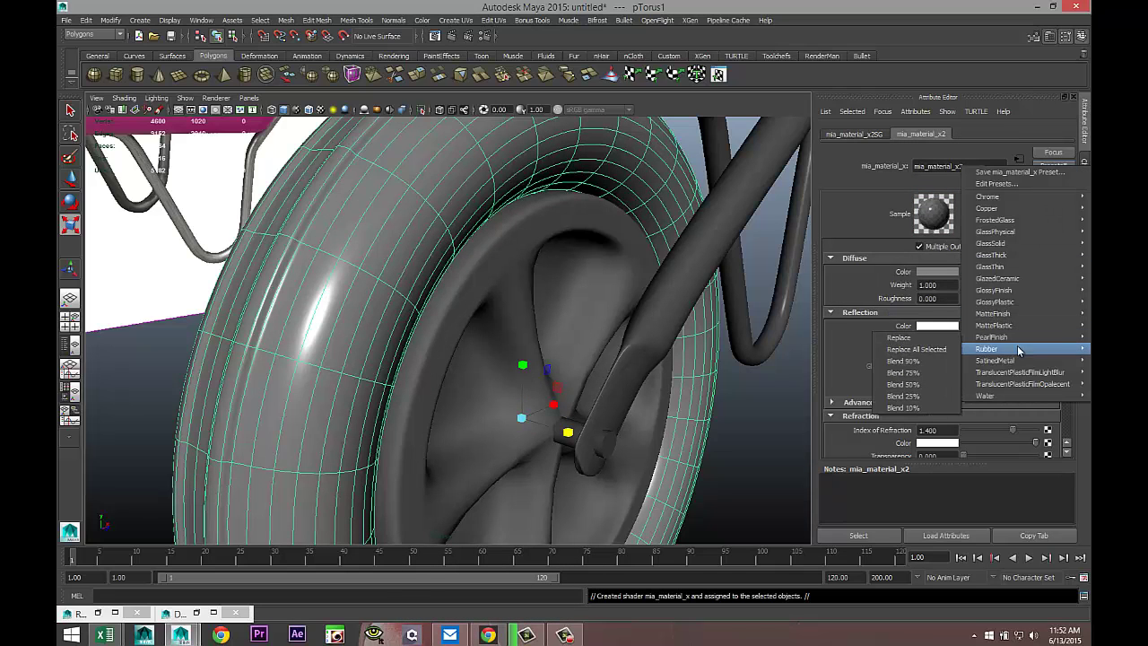
click(947, 349)
scroll(615, 359, down, 5)
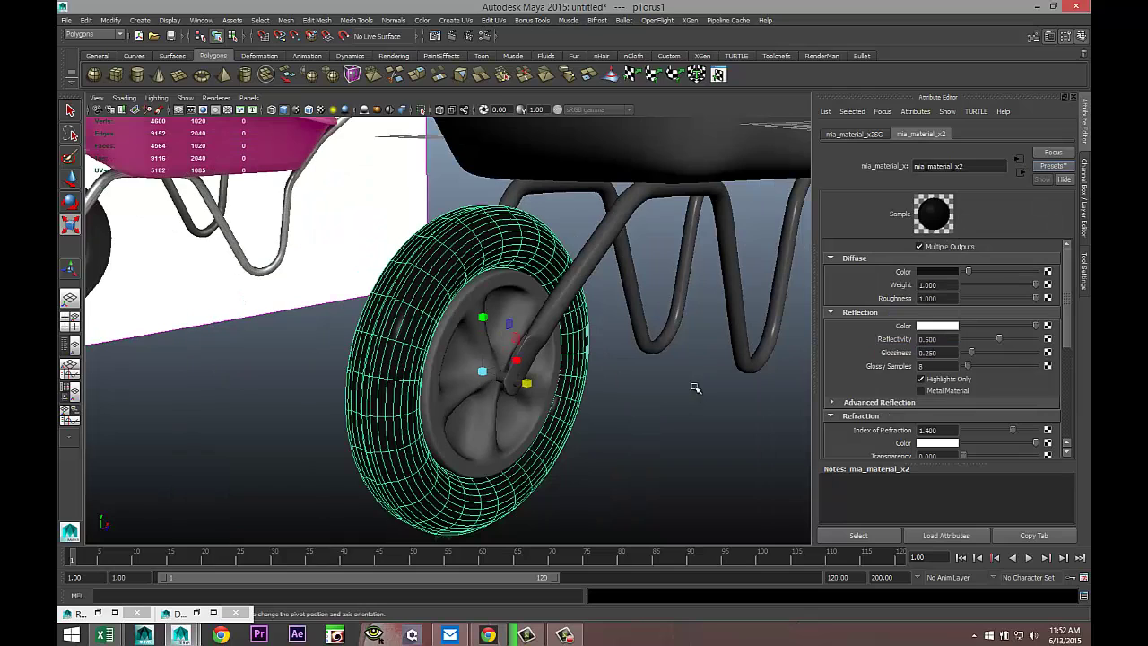
- Select the spoked wheel and the barrow tray together and assign them a new Blinn material
alt+drag(628, 369, 572, 404)
scroll(575, 401, down, 4)
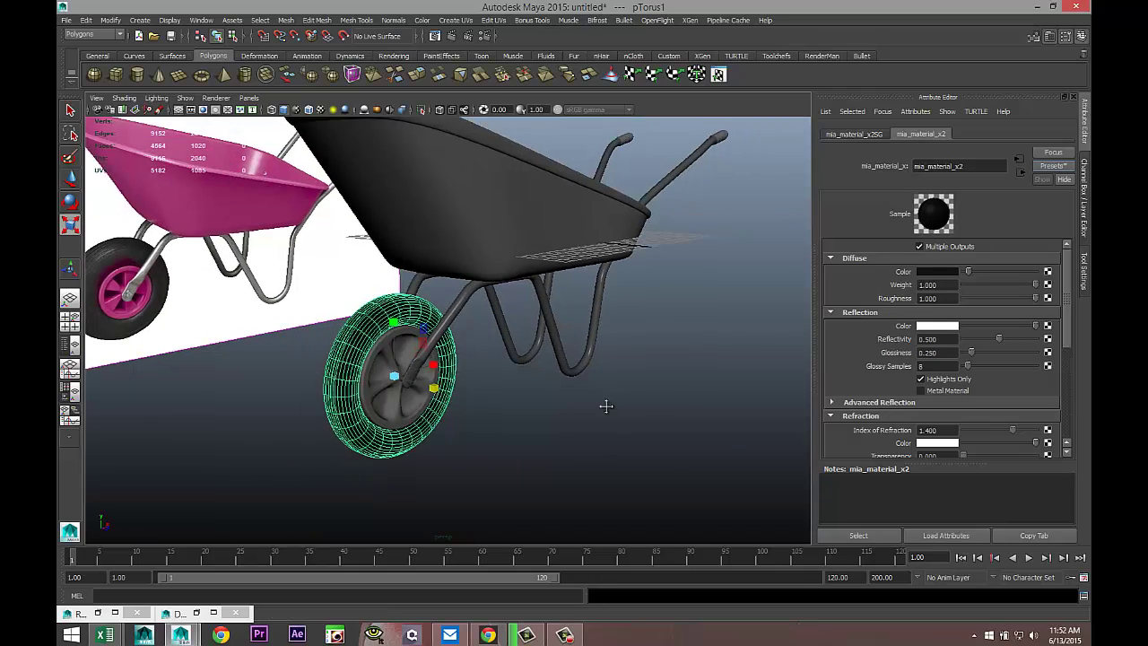
alt+middle_drag(603, 402, 635, 437)
scroll(549, 427, up, 2)
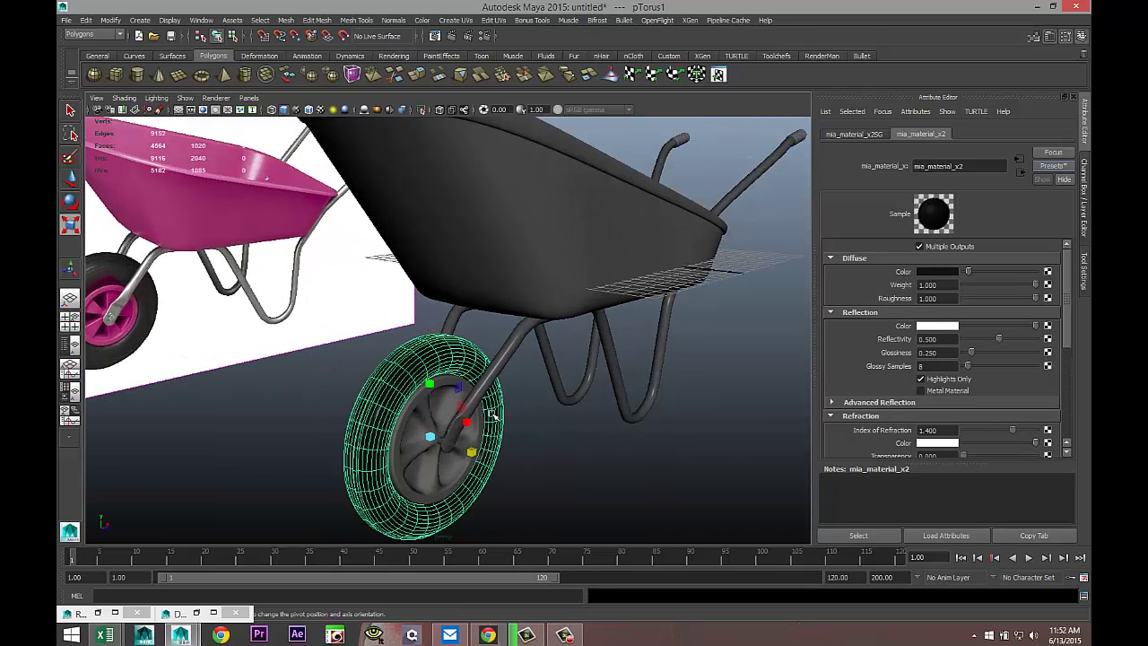
click(427, 413)
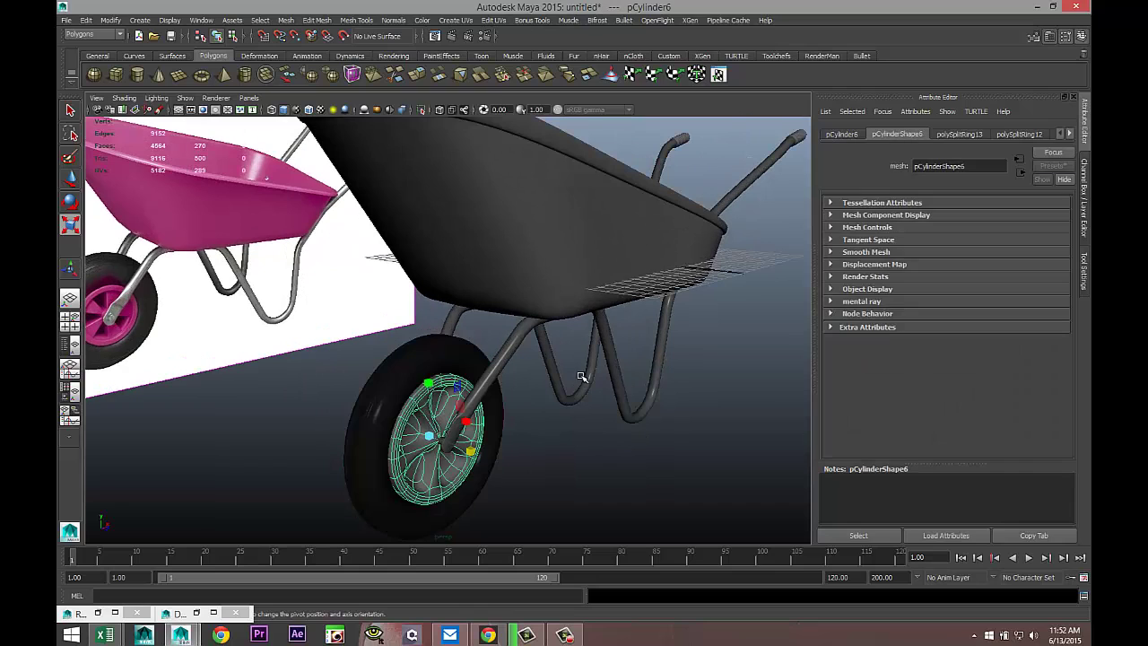
click(591, 214)
right_drag(587, 178, 583, 417)
text(mia)
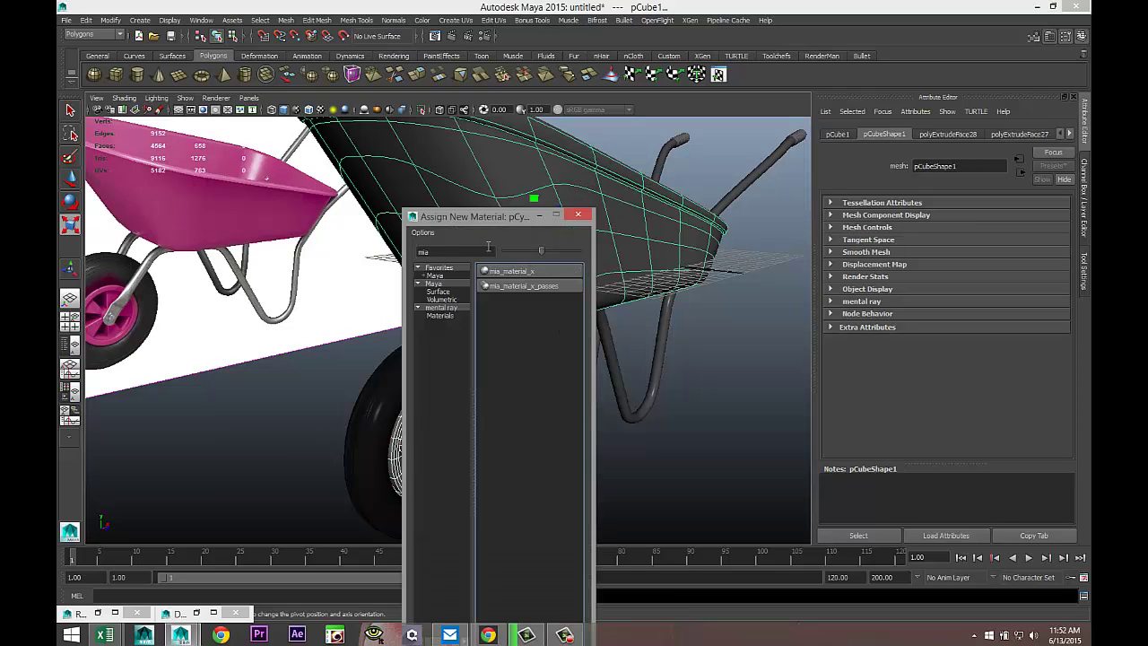
drag(466, 253, 294, 229)
text(blin)
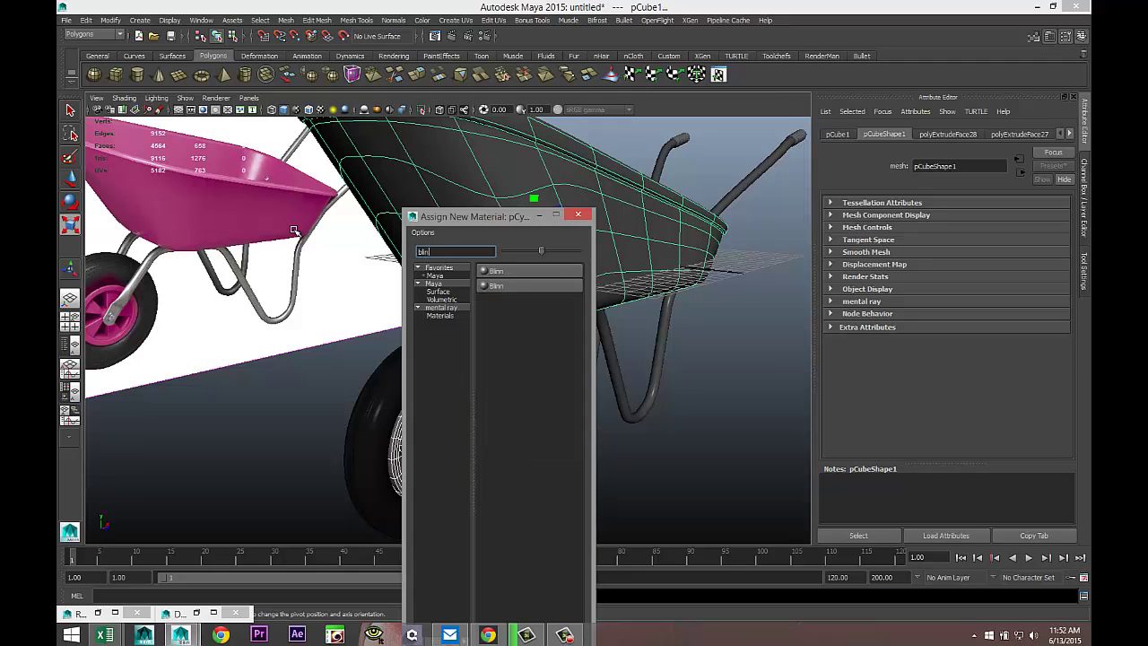
click(521, 270)
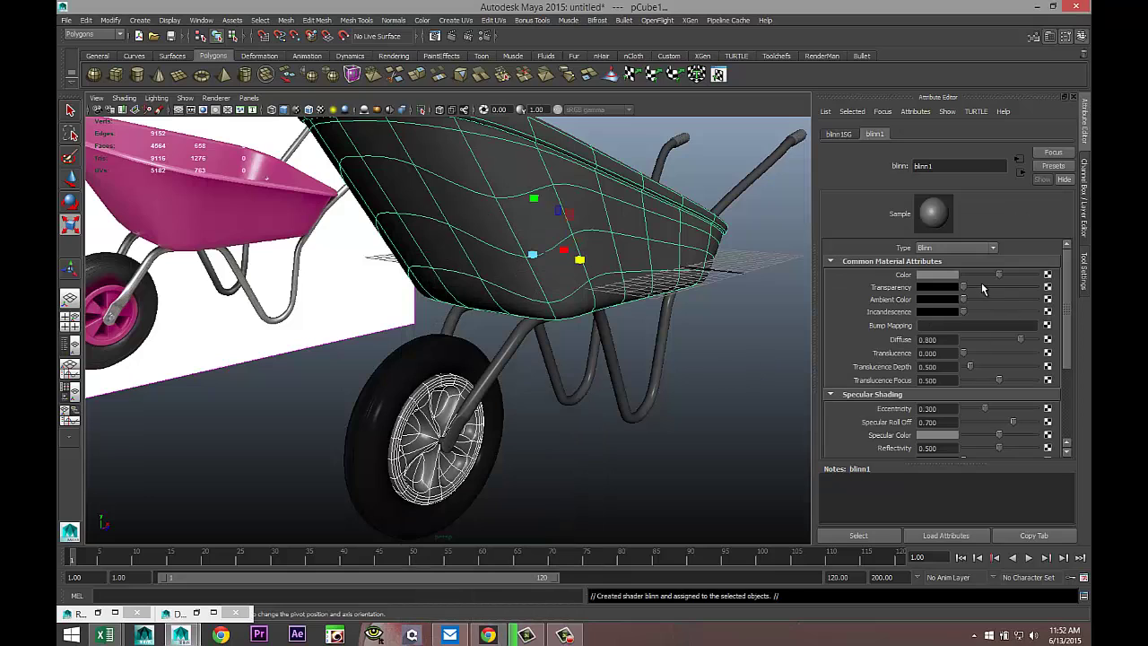
- Change the color of the new Blinn material on the wheel and tray to dark green
click(949, 275)
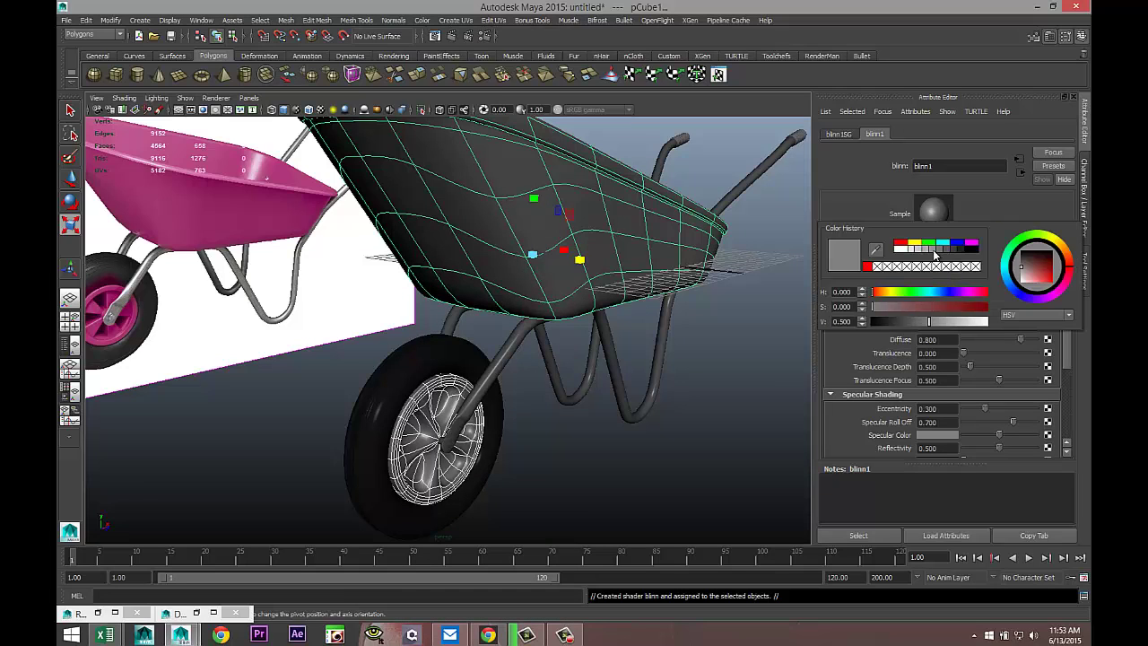
click(932, 245)
drag(975, 318, 902, 321)
- Lower the green Blinn material's reflectivity to 0.150
scroll(956, 388, down, 3)
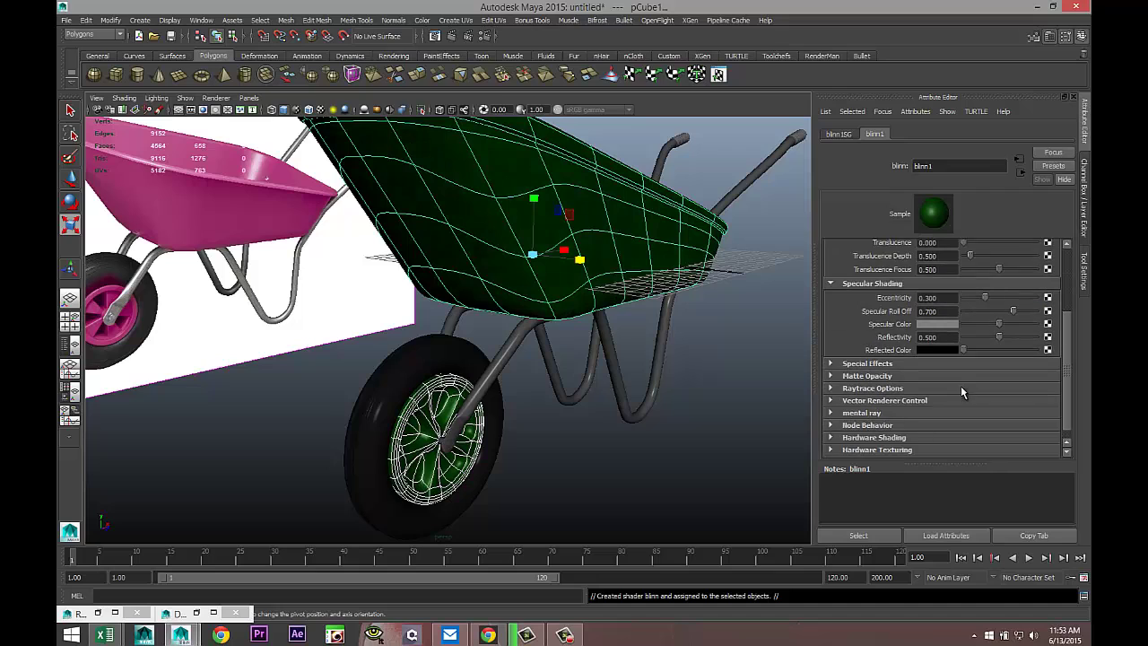
drag(999, 339, 842, 336)
click(692, 414)
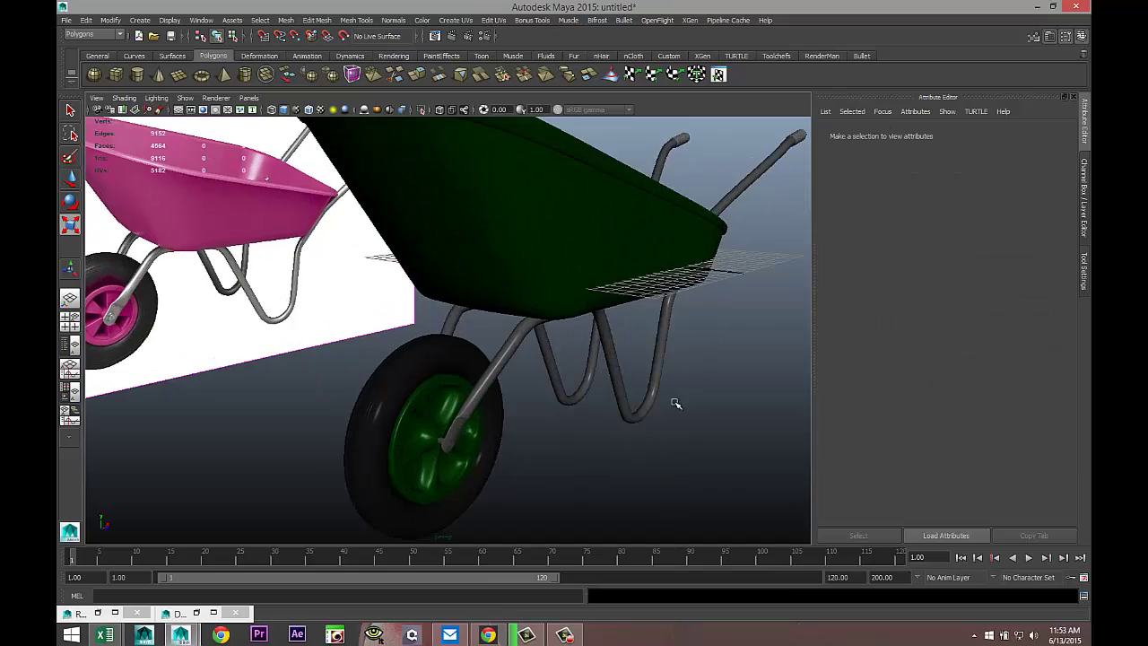
- Select the barrow tray and set its green Blinn material's reflectivity to 0.5
alt+drag(676, 404, 555, 316)
click(554, 272)
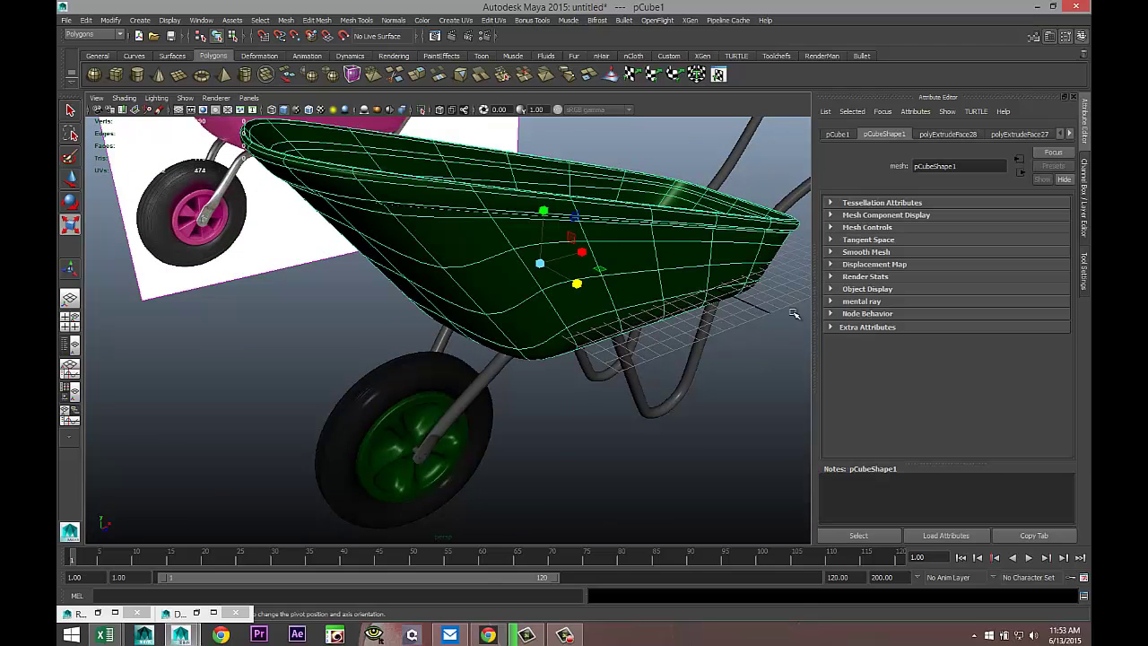
click(1069, 134)
click(1069, 134)
click(1068, 134)
click(1068, 134)
click(1038, 134)
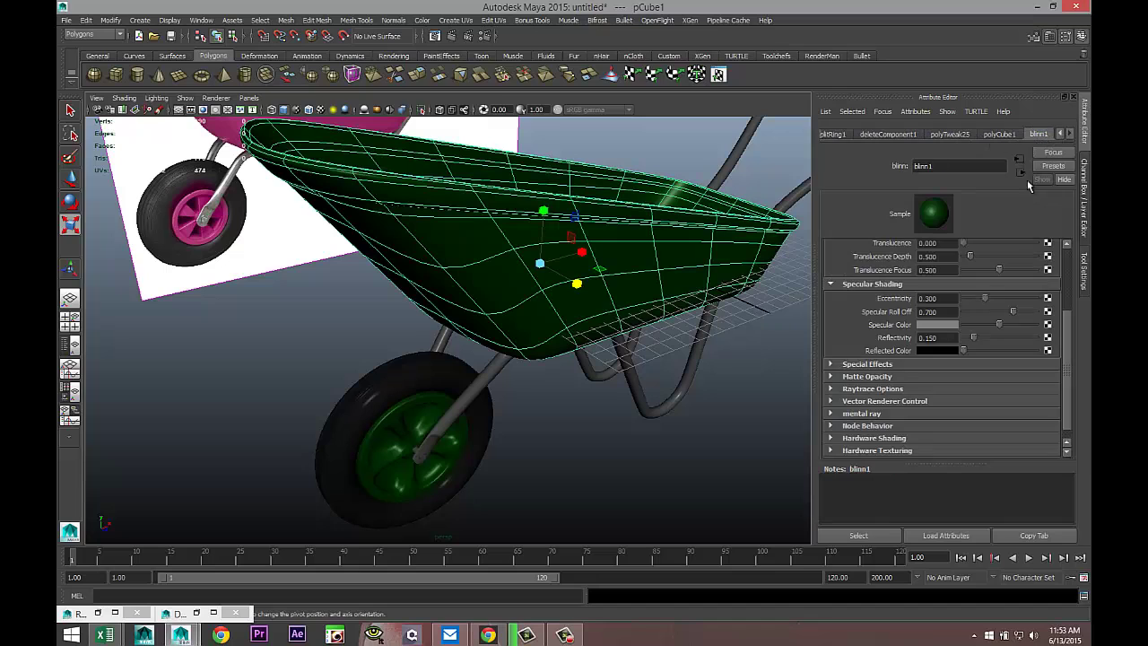
click(949, 337)
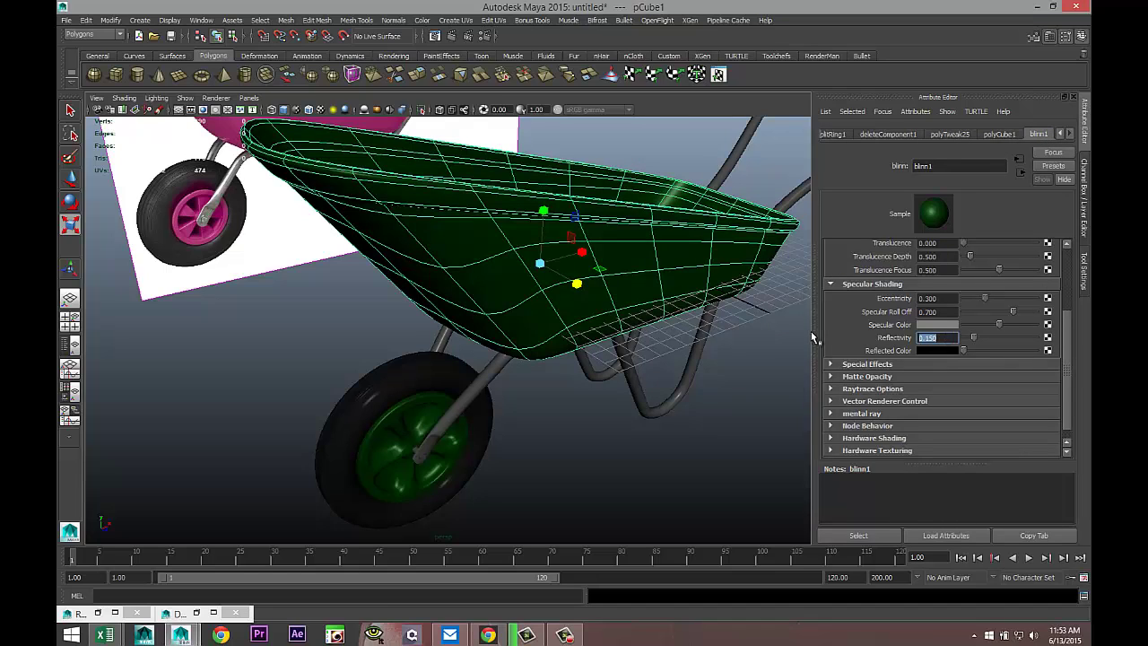
key(Return)
- Select both handle grips together and assign them the existing green blinn1 material
scroll(627, 408, up, 2)
alt+middle_drag(627, 408, 513, 426)
scroll(539, 406, down, 5)
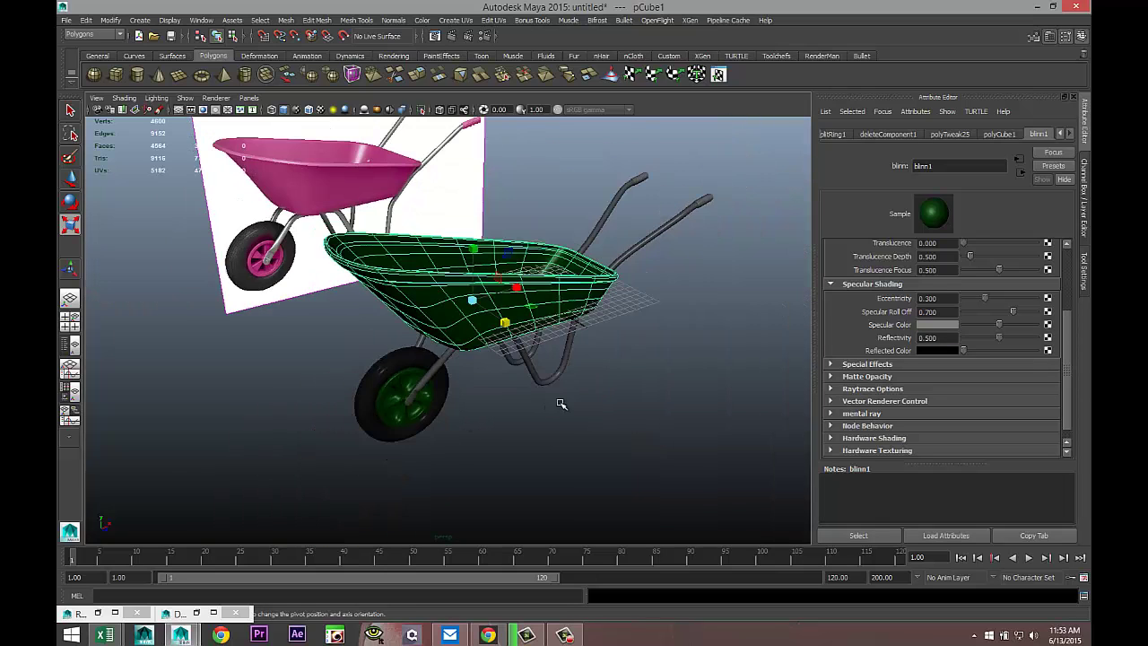
alt+middle_drag(615, 403, 511, 446)
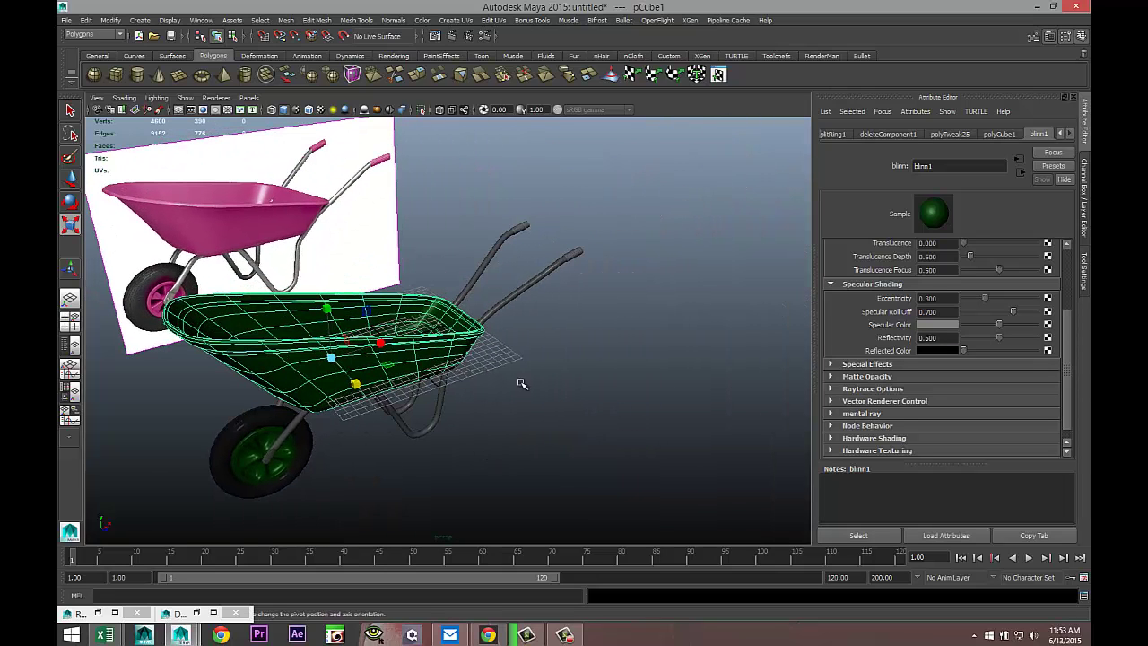
click(577, 249)
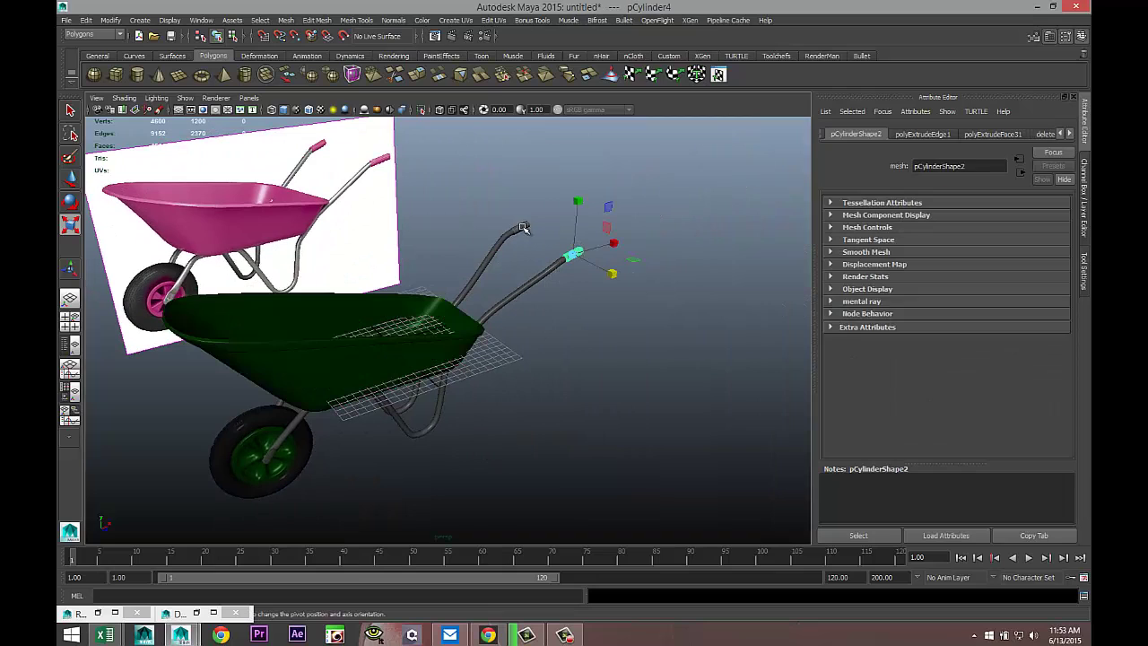
right_click(520, 223)
right_drag(527, 221, 556, 209)
drag(522, 226, 532, 230)
click(578, 255)
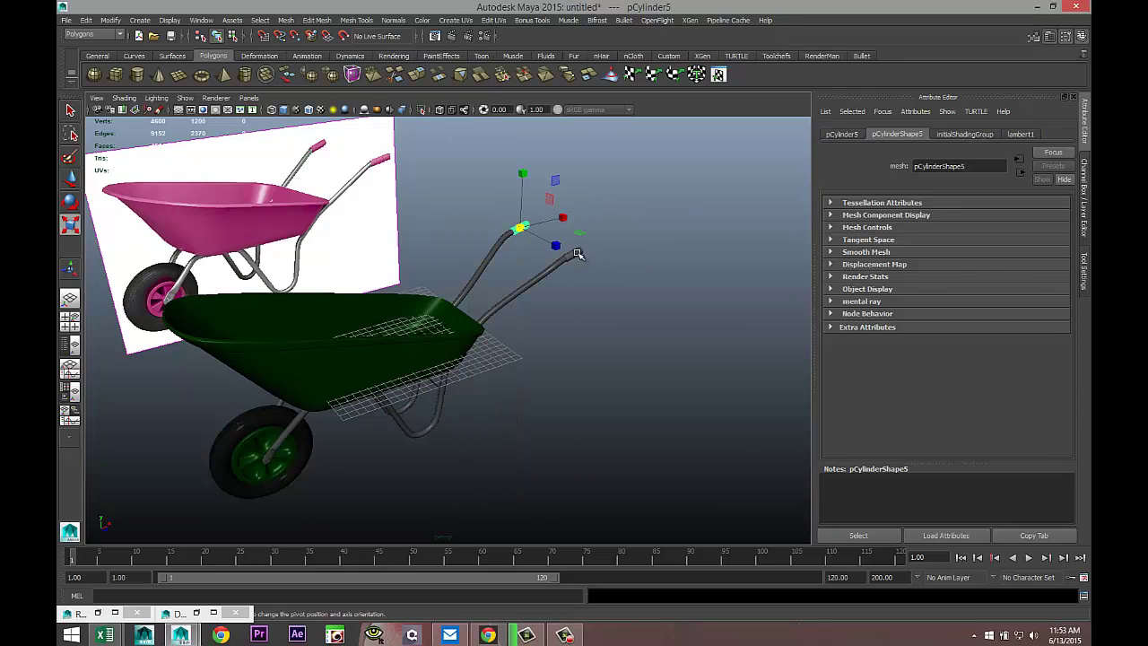
shift+click(577, 255)
right_drag(573, 254, 646, 511)
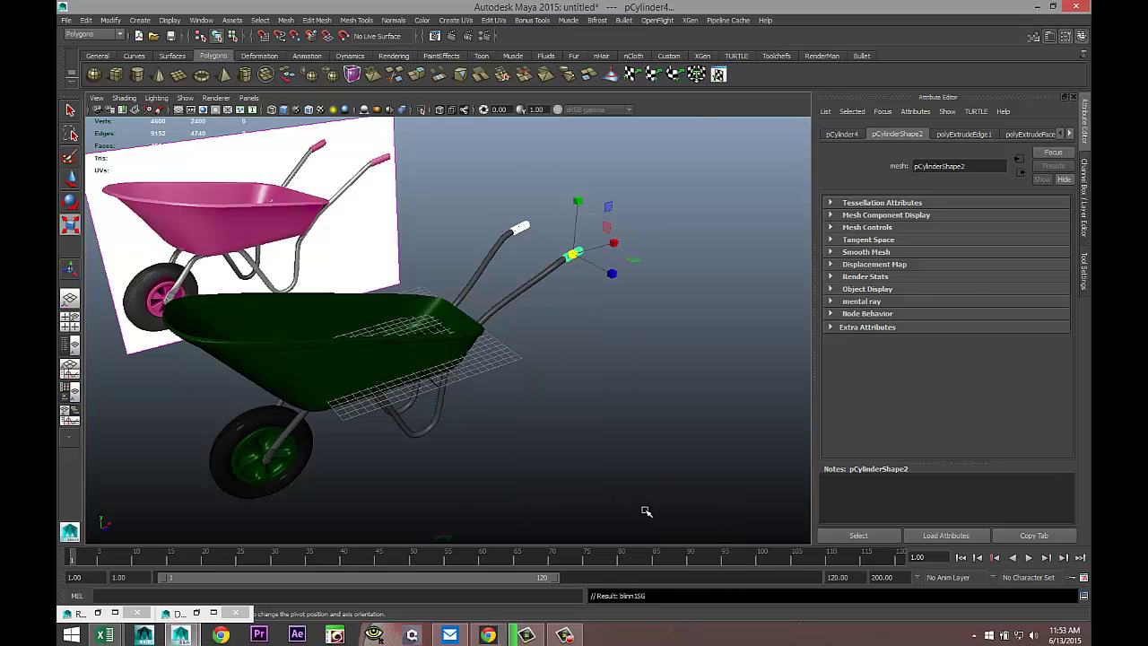
click(658, 419)
- Delete the wheelbarrow reference image plane and group all the wheelbarrow parts together
scroll(651, 420, down, 3)
scroll(646, 419, up, 2)
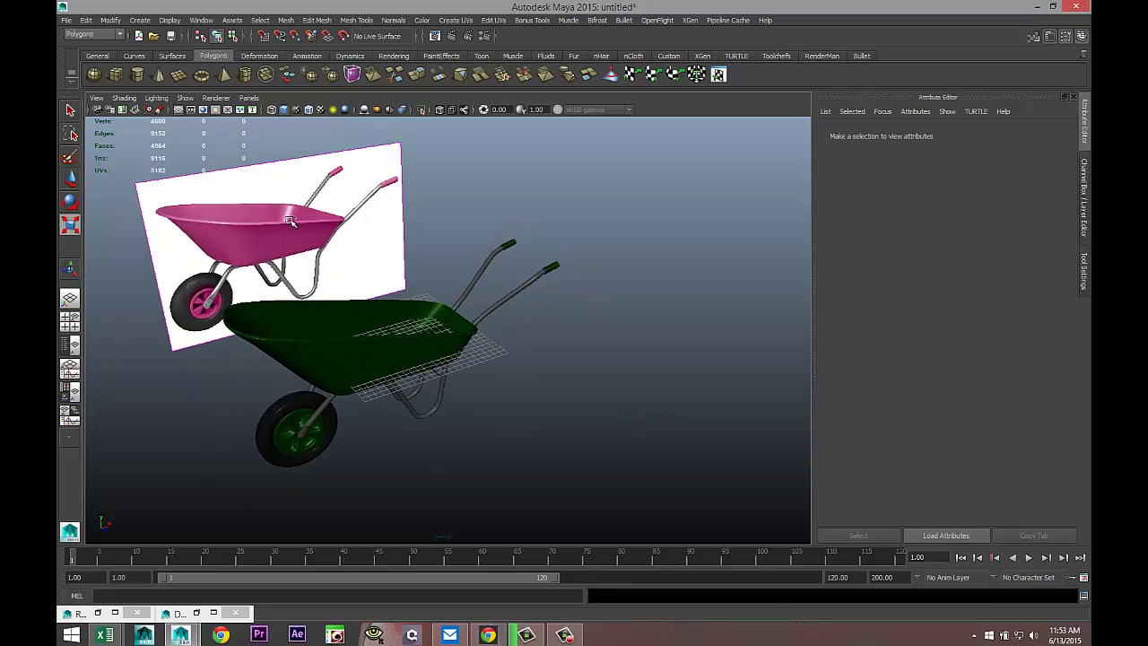
click(244, 258)
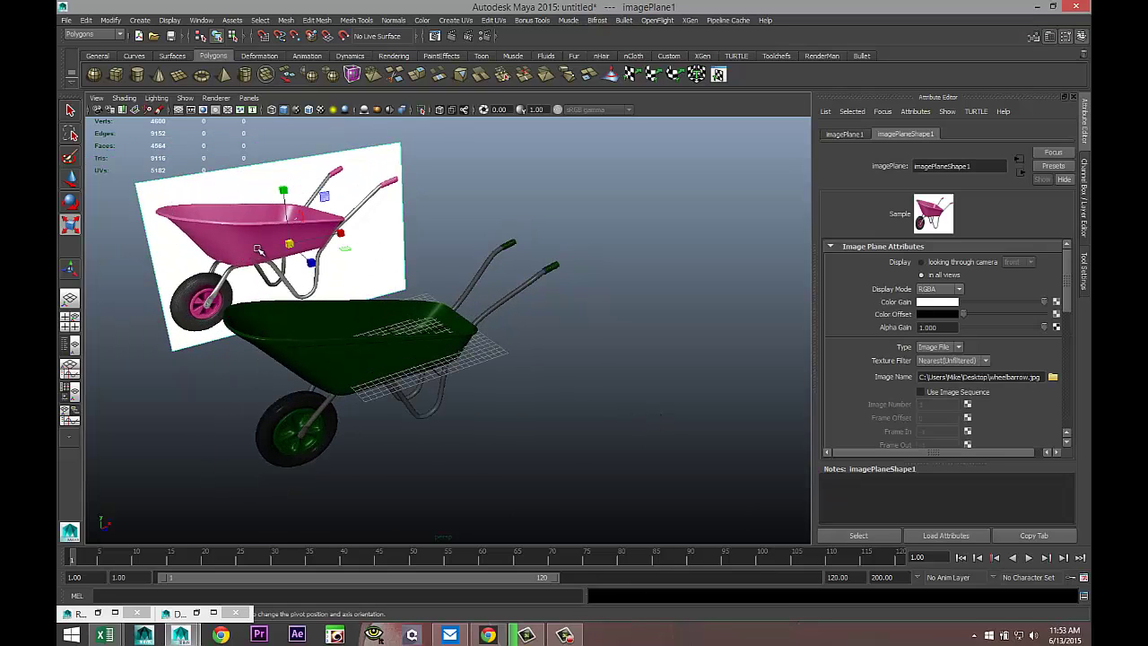
key(Delete)
drag(154, 186, 639, 520)
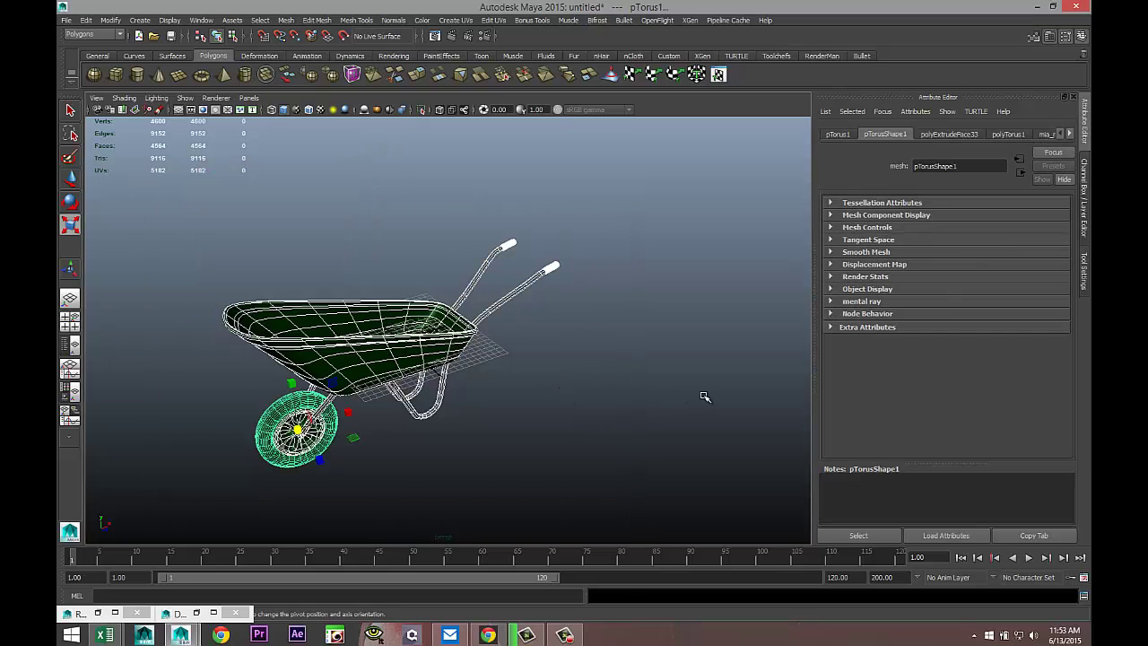
key(ctrl+g)
- Create a polygon ground plane around the wheelbarrow and scale it up along X and Z to fill the background
scroll(597, 327, down, 3)
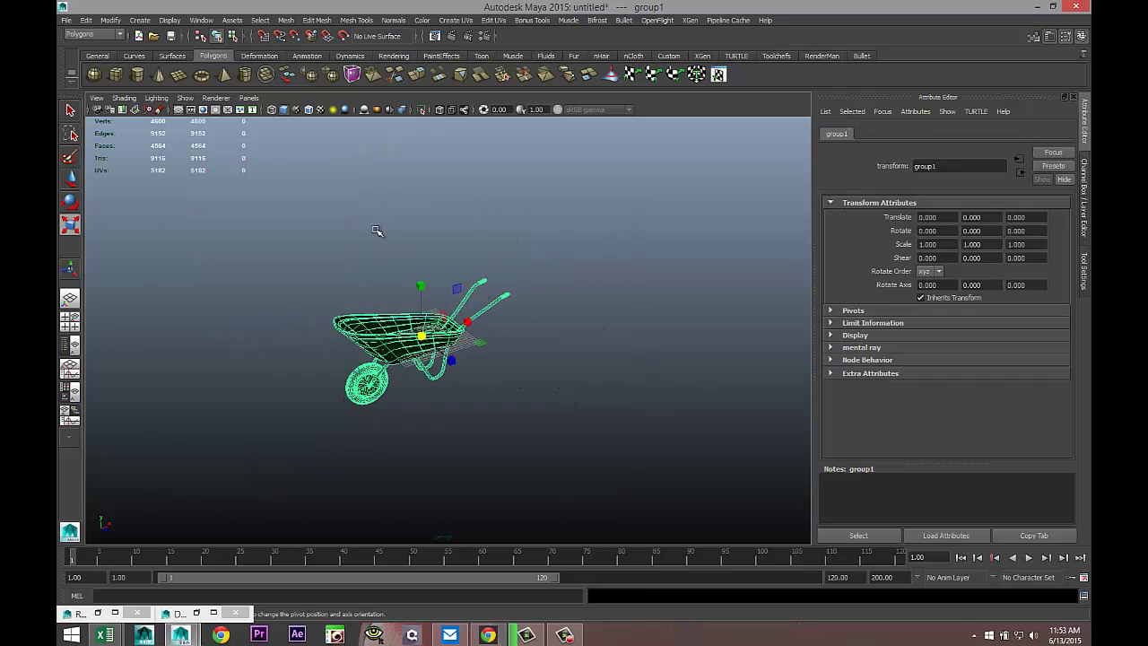
click(179, 74)
drag(194, 262, 672, 454)
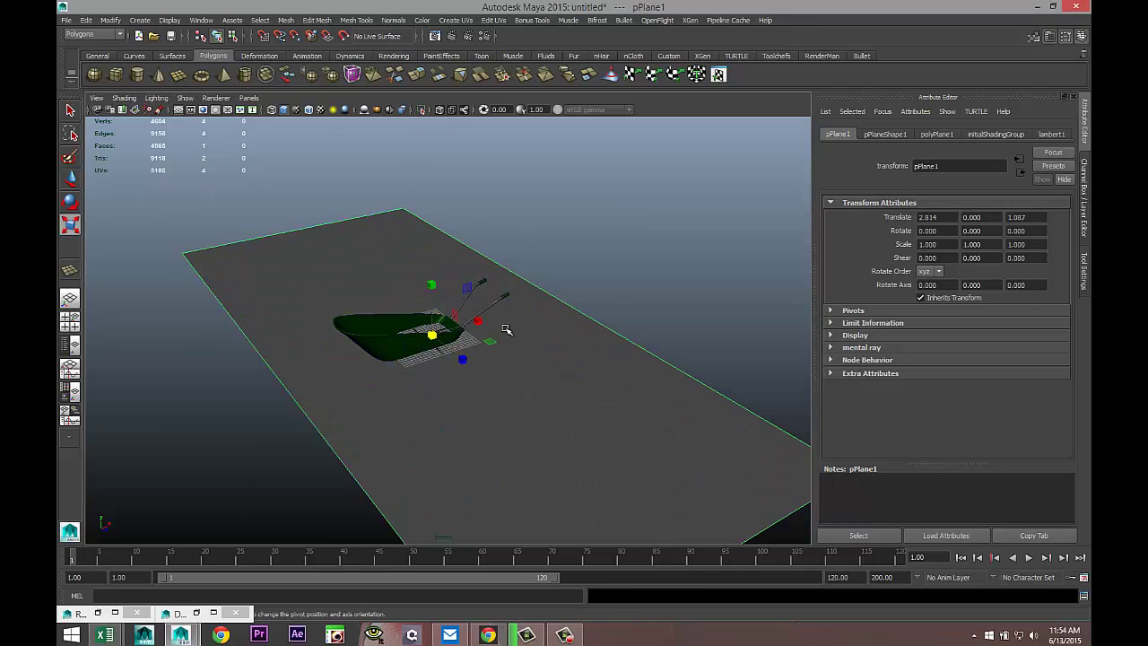
drag(478, 323, 763, 264)
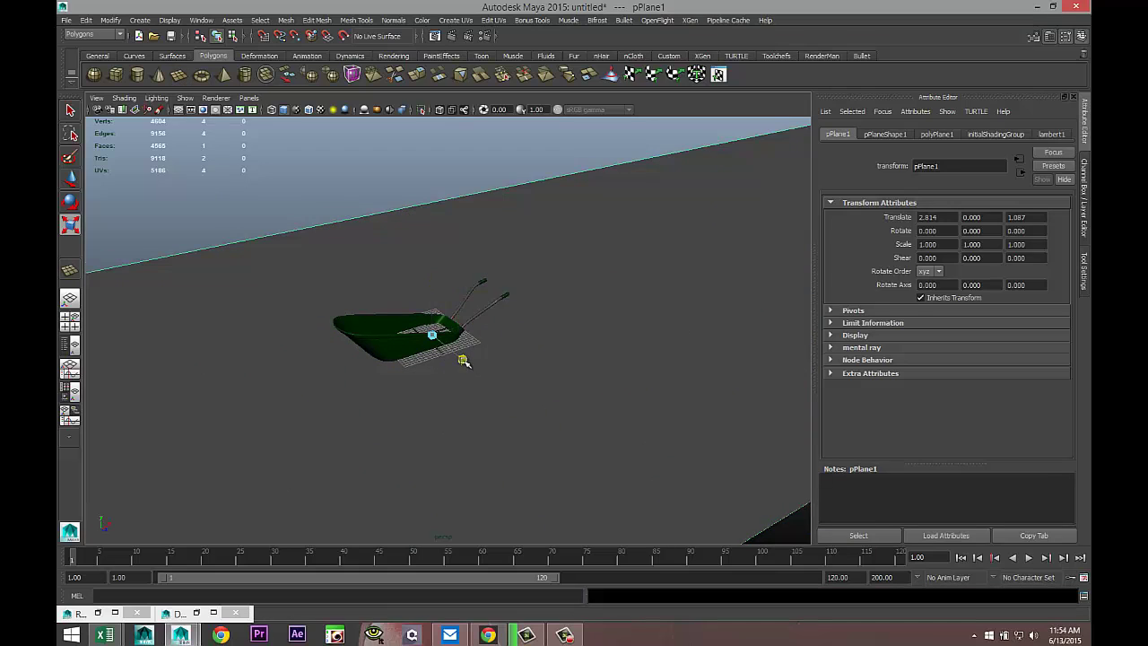
drag(466, 359, 642, 501)
- Select the ground plane's face, assign it a new Phong E material and set its color to white
right_drag(653, 289, 651, 312)
click(651, 312)
right_drag(646, 272, 659, 510)
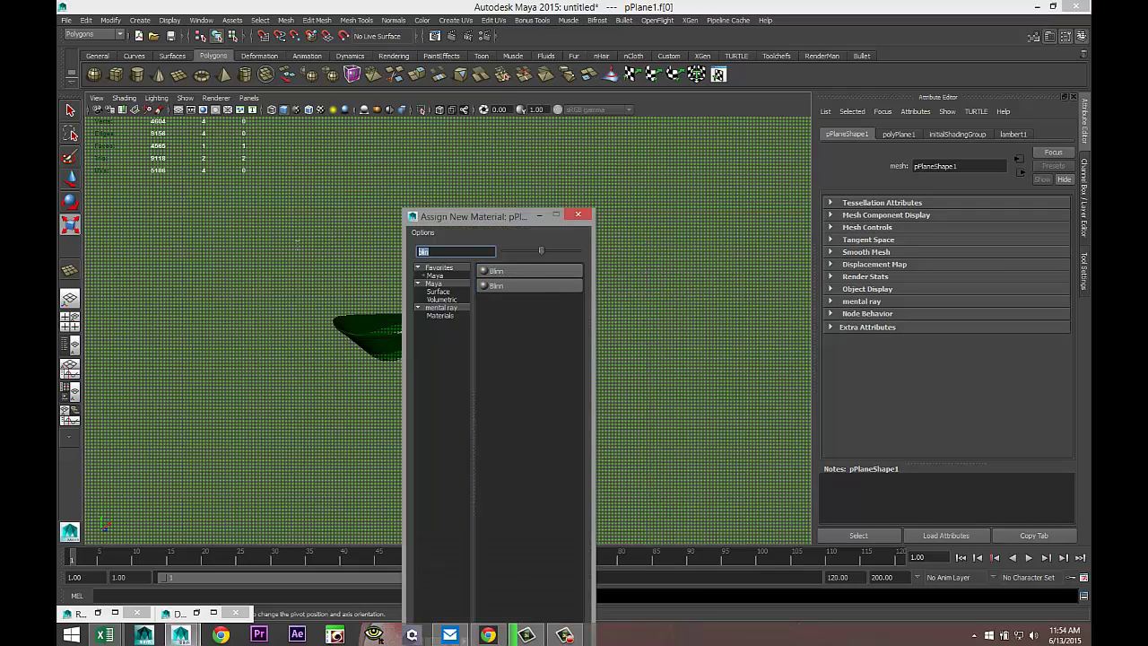
text(ph)
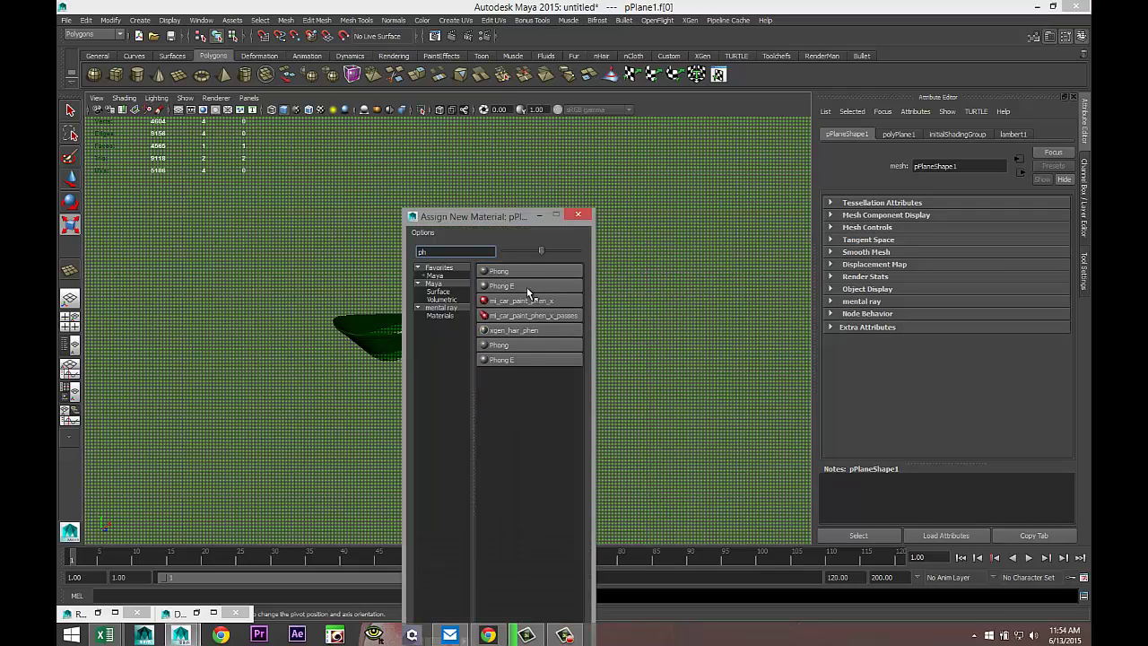
click(539, 286)
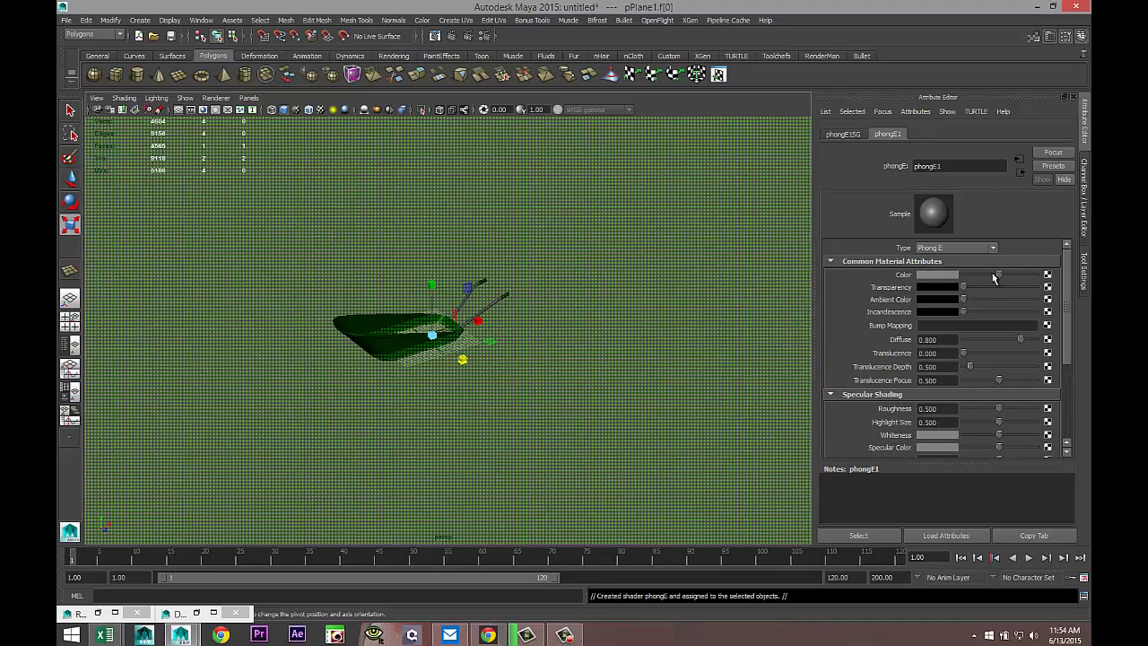
drag(1007, 276, 1040, 276)
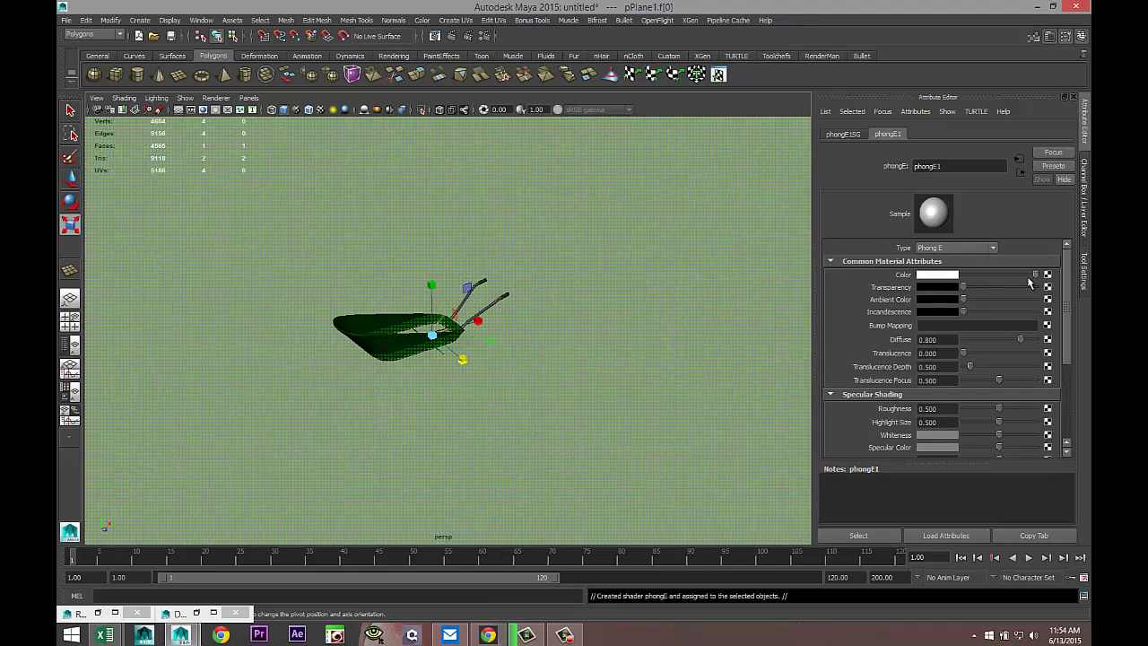
- Select group1 in the Outliner and raise the wheelbarrow about 15.67 units in Y to sit on the ground in front view
click(69, 318)
key(space)
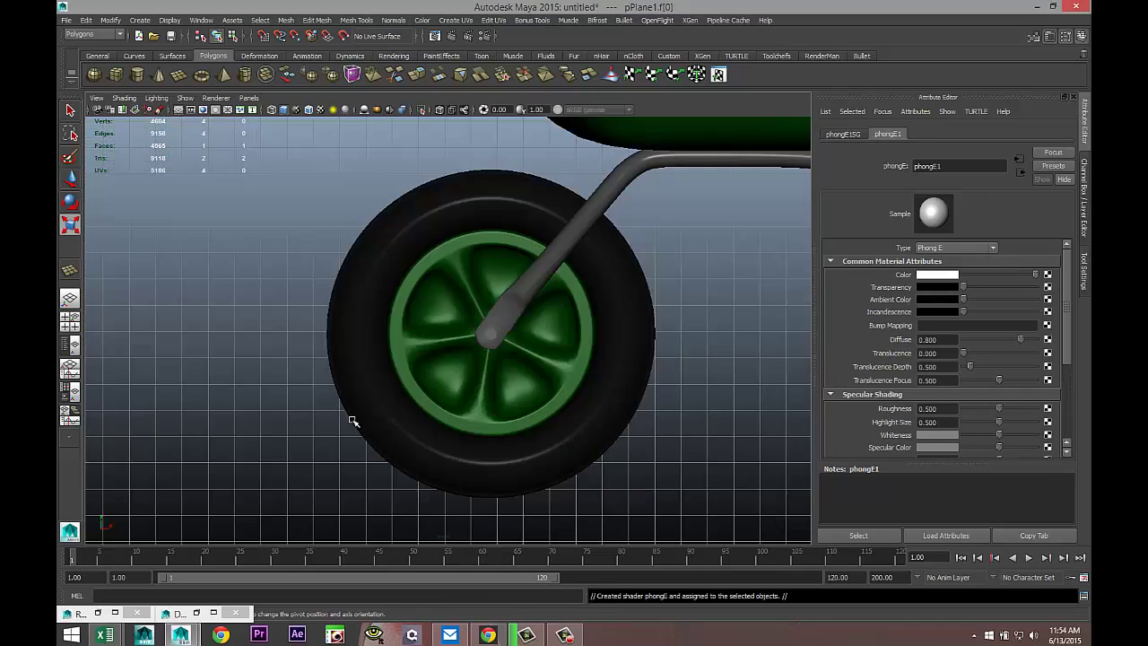
scroll(389, 394, down, 8)
drag(339, 185, 674, 285)
scroll(519, 408, down, 3)
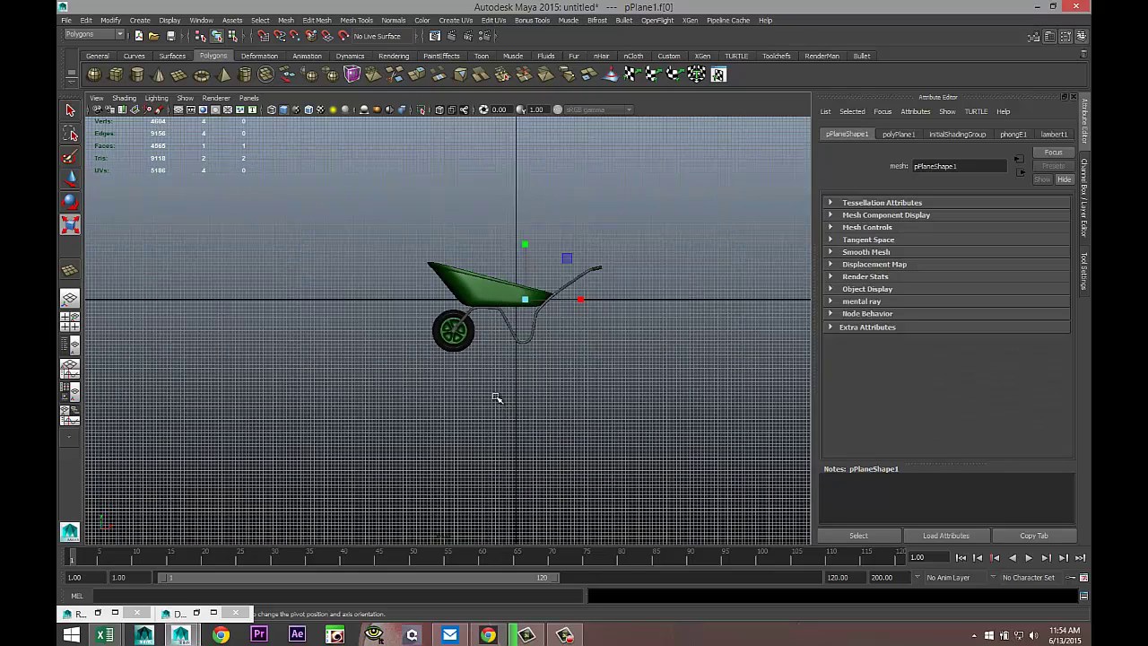
click(199, 20)
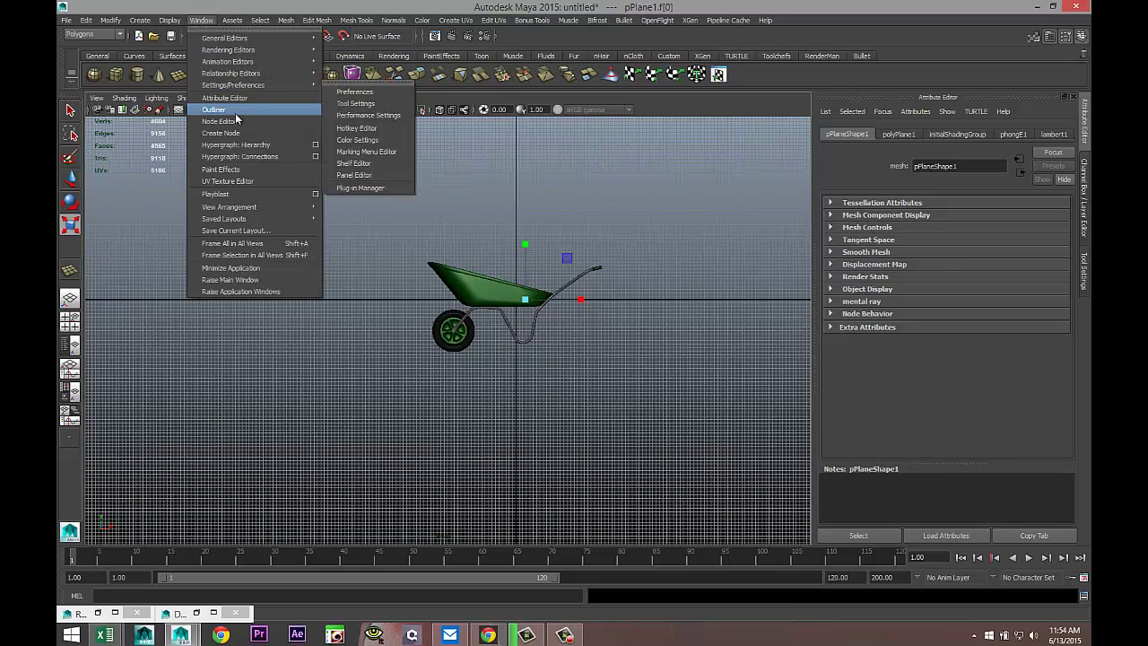
click(235, 113)
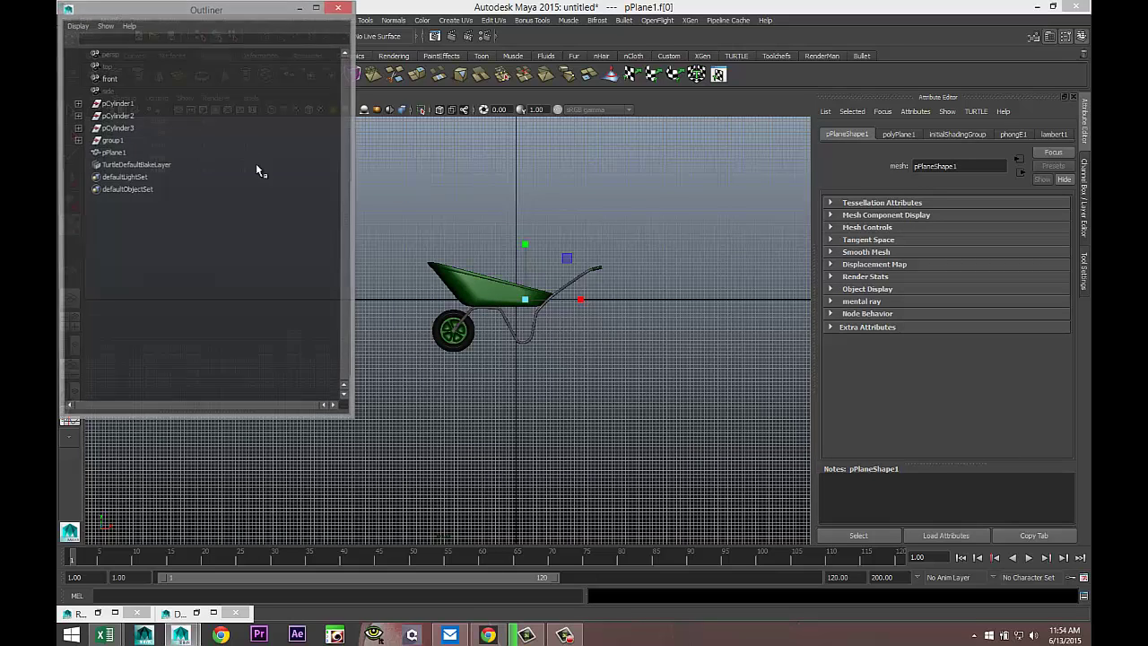
click(113, 141)
click(302, 9)
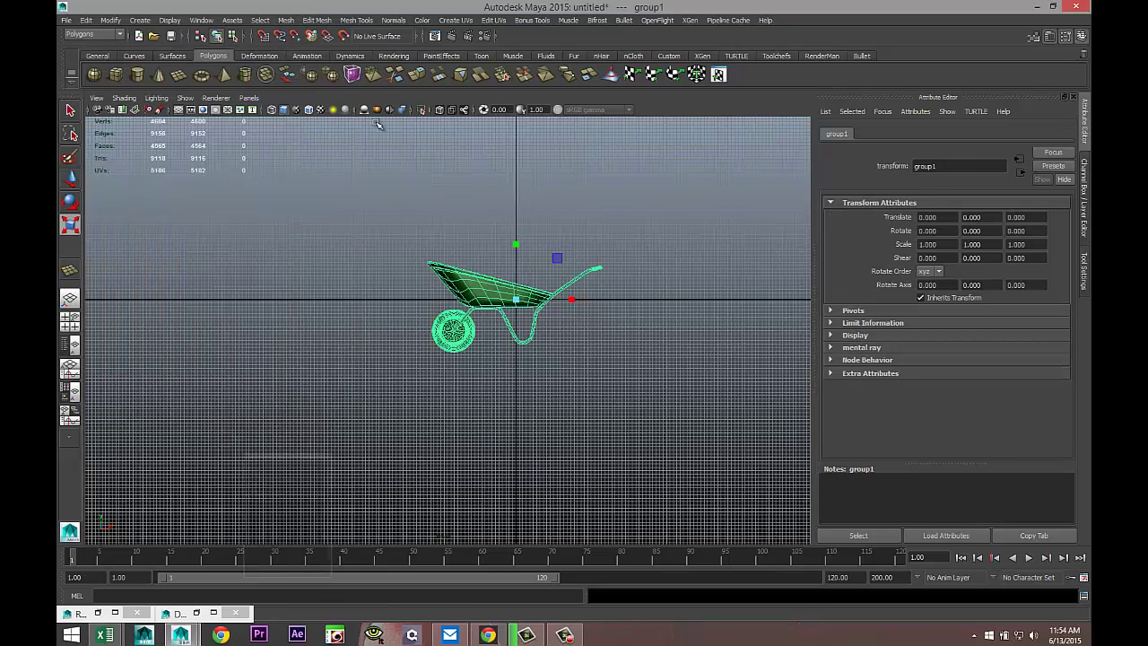
key(w)
drag(518, 238, 514, 185)
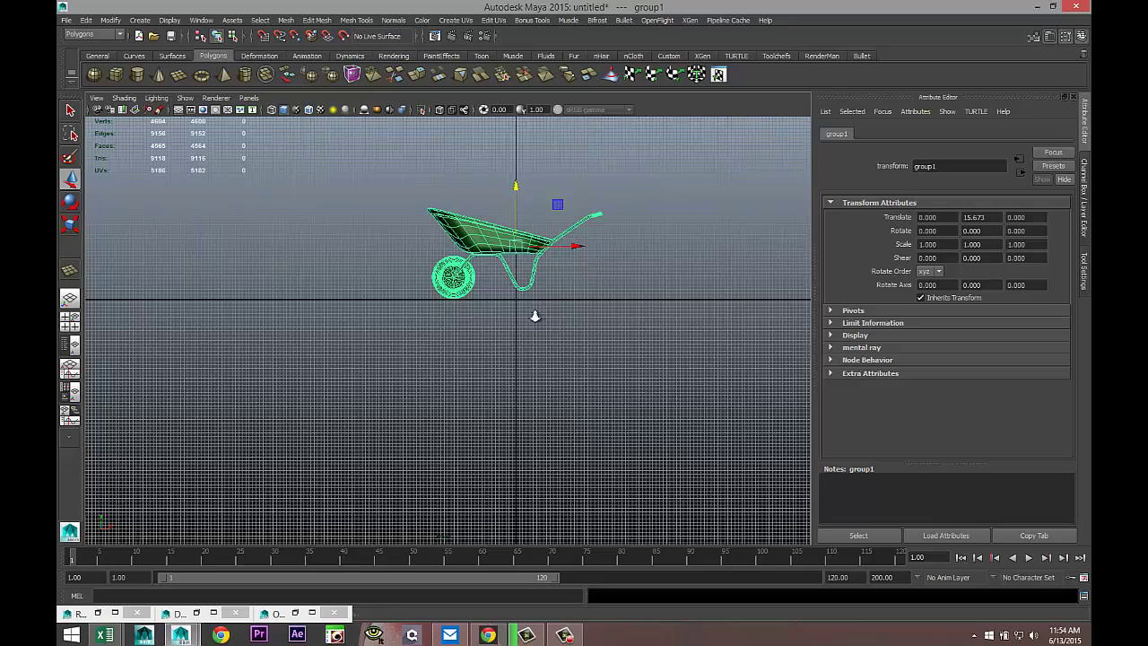
- Move the wheelbarrow group's pivot to the centre of the wheel
scroll(536, 315, up, 2)
alt+middle_drag(589, 282, 515, 400)
scroll(516, 399, up, 1)
scroll(516, 399, up, 2)
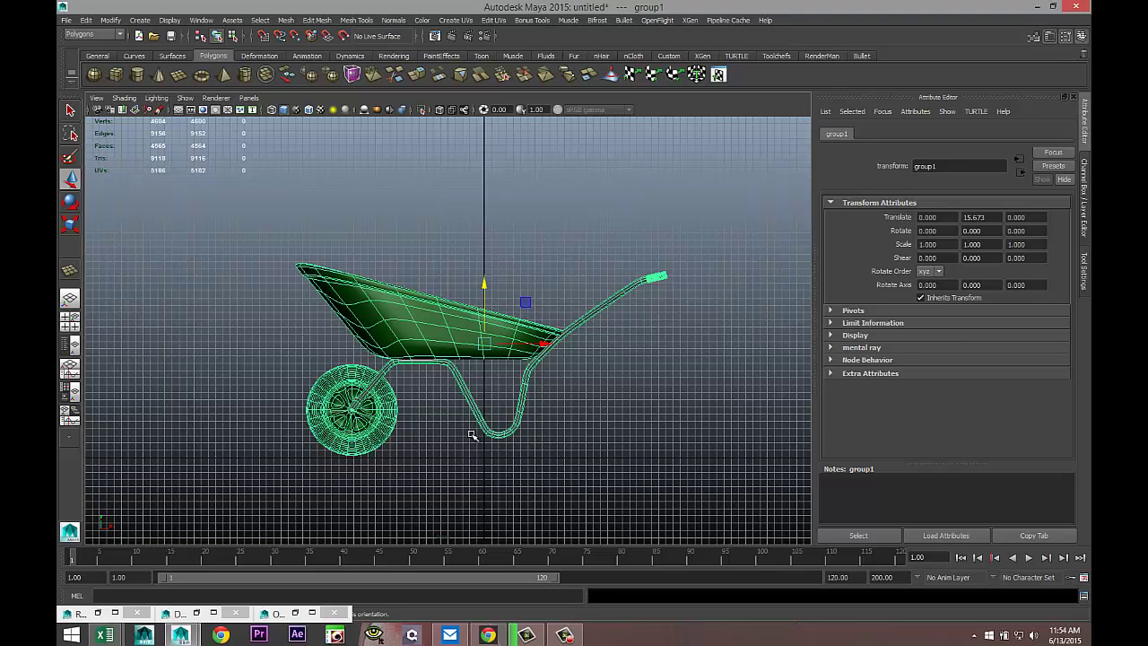
key(d)
click(542, 344)
drag(544, 345, 408, 365)
key(Insert)
drag(347, 290, 355, 352)
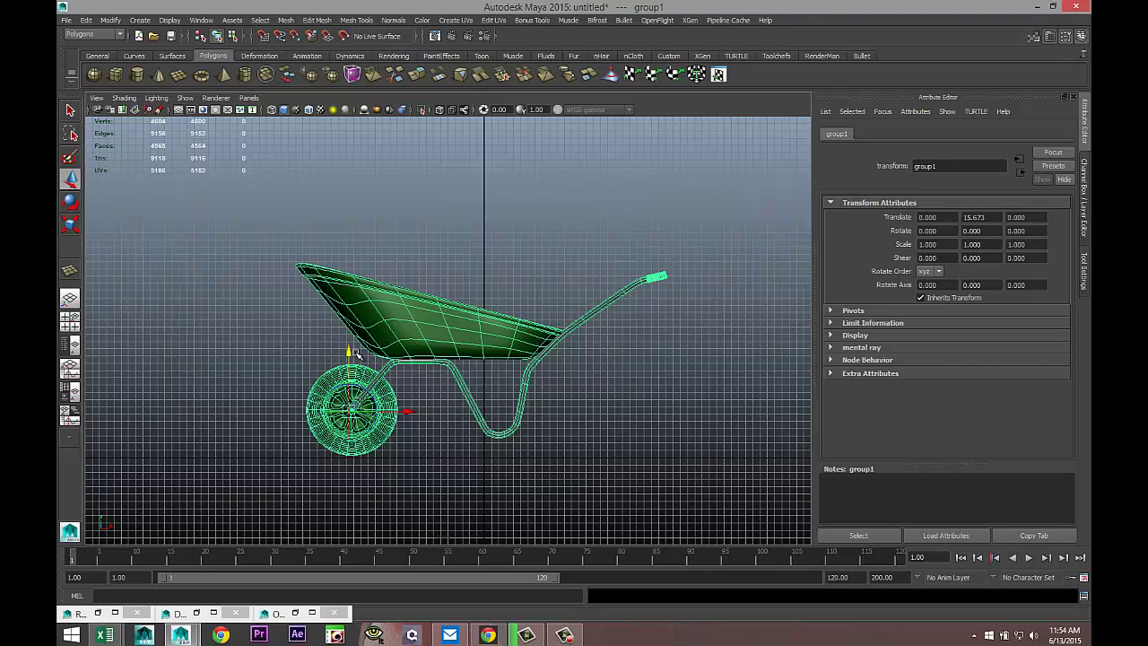
click(408, 411)
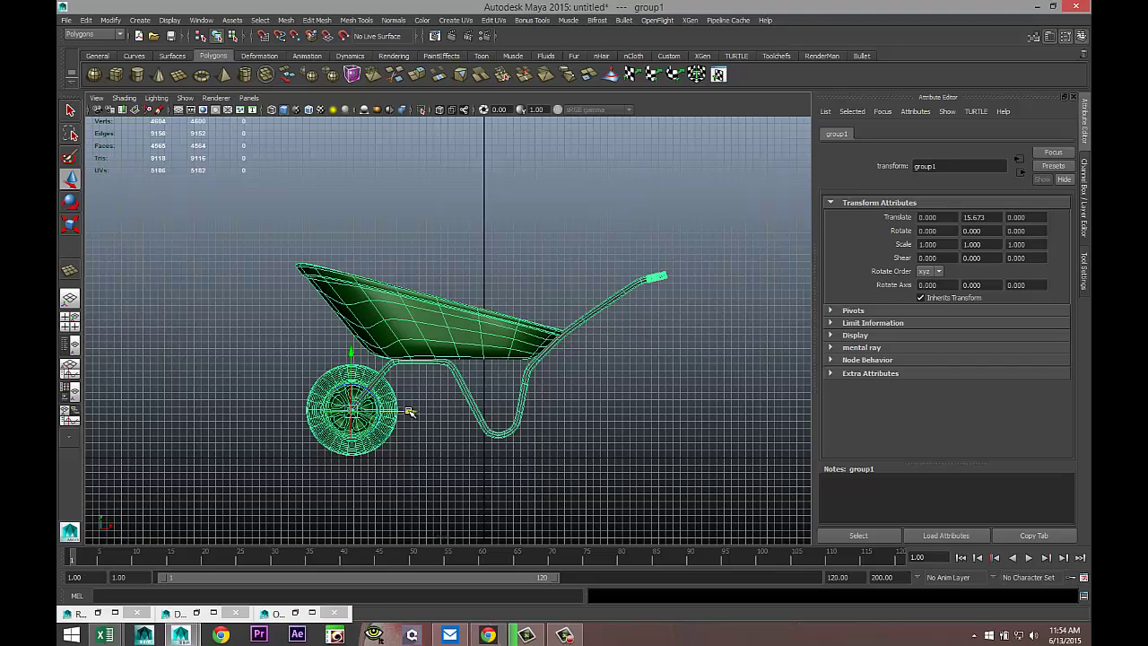
- Rotate the wheelbarrow group about -6.6 degrees around Z to bring its legs down level with the tyre
key(e)
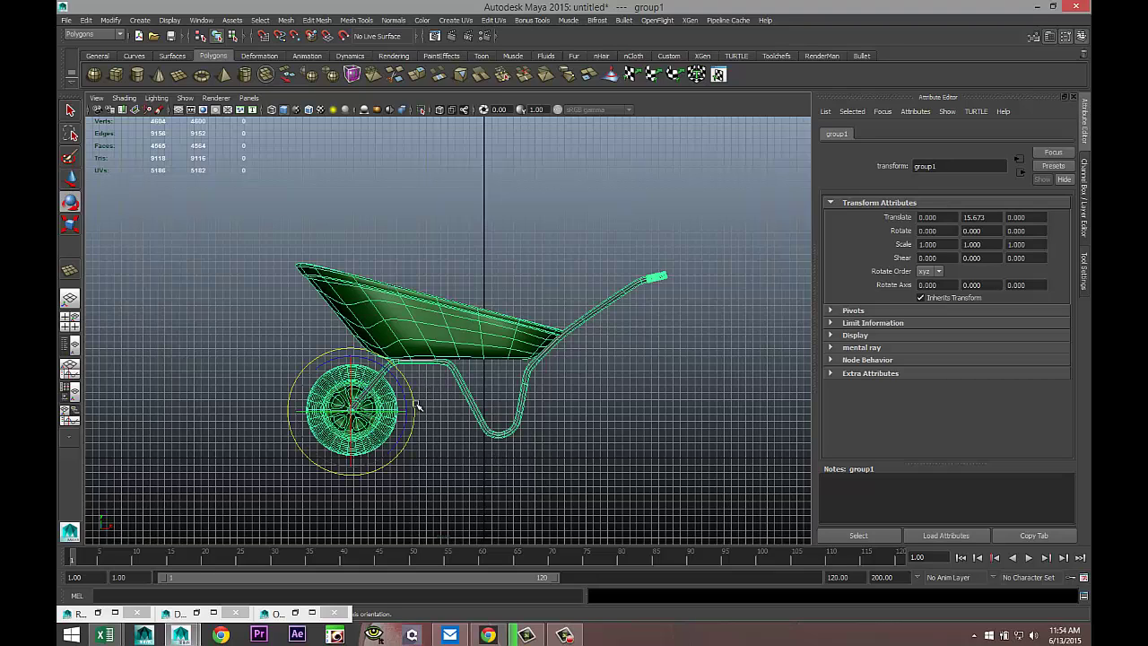
drag(414, 408, 416, 412)
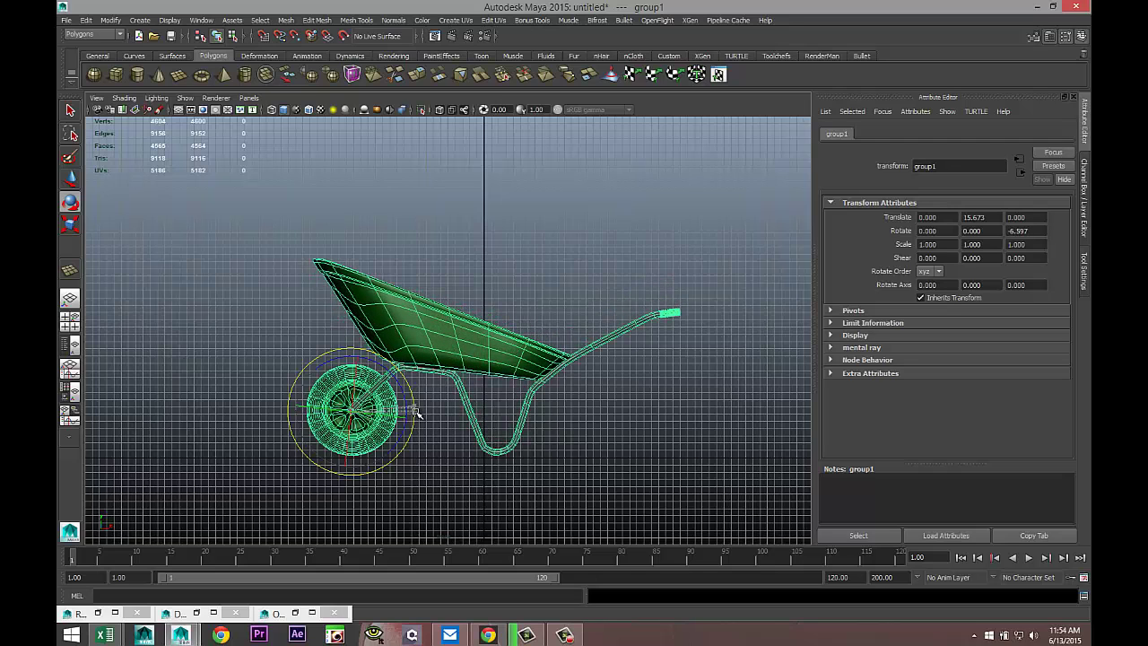
- Switch to the full perspective view and turn on the resolution gate
click(71, 322)
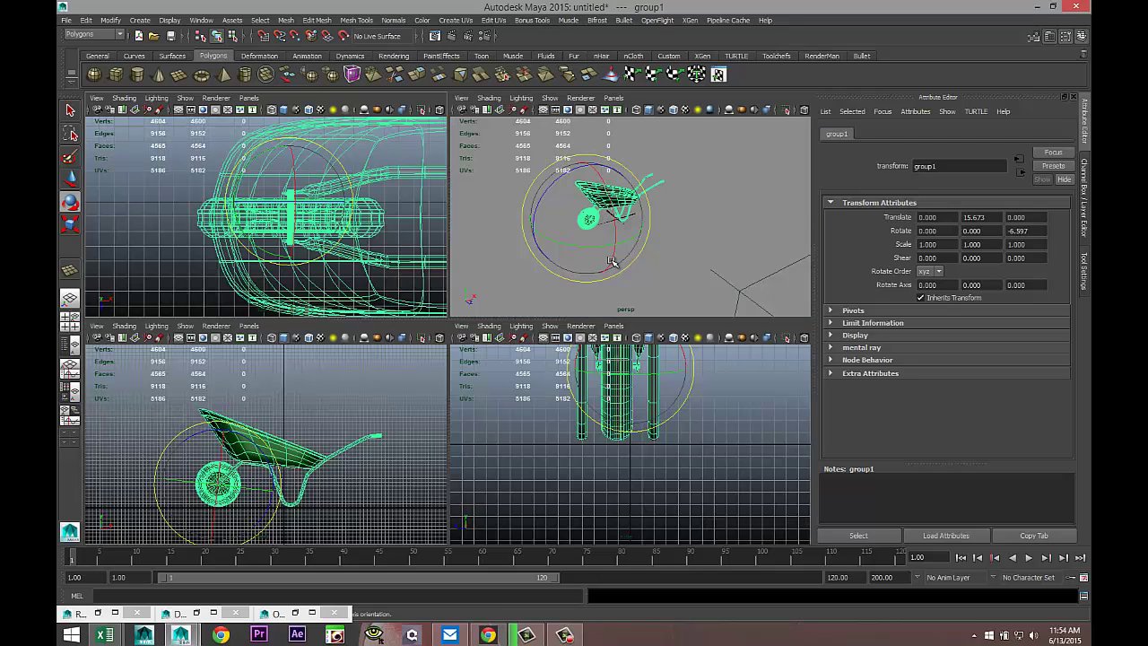
key(space)
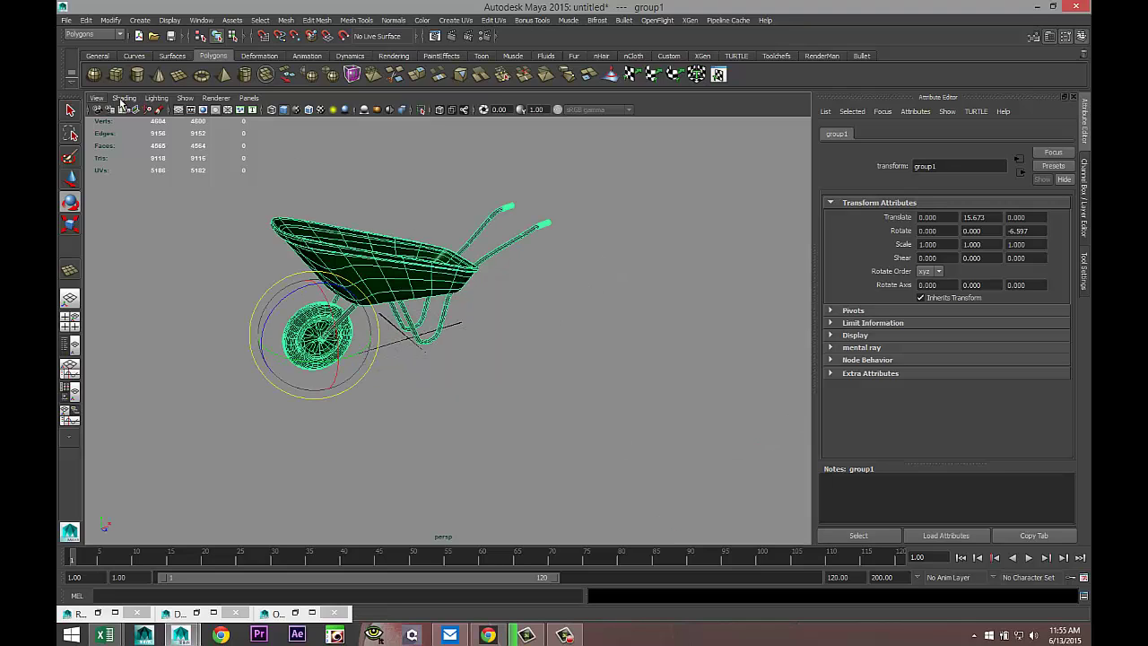
click(203, 110)
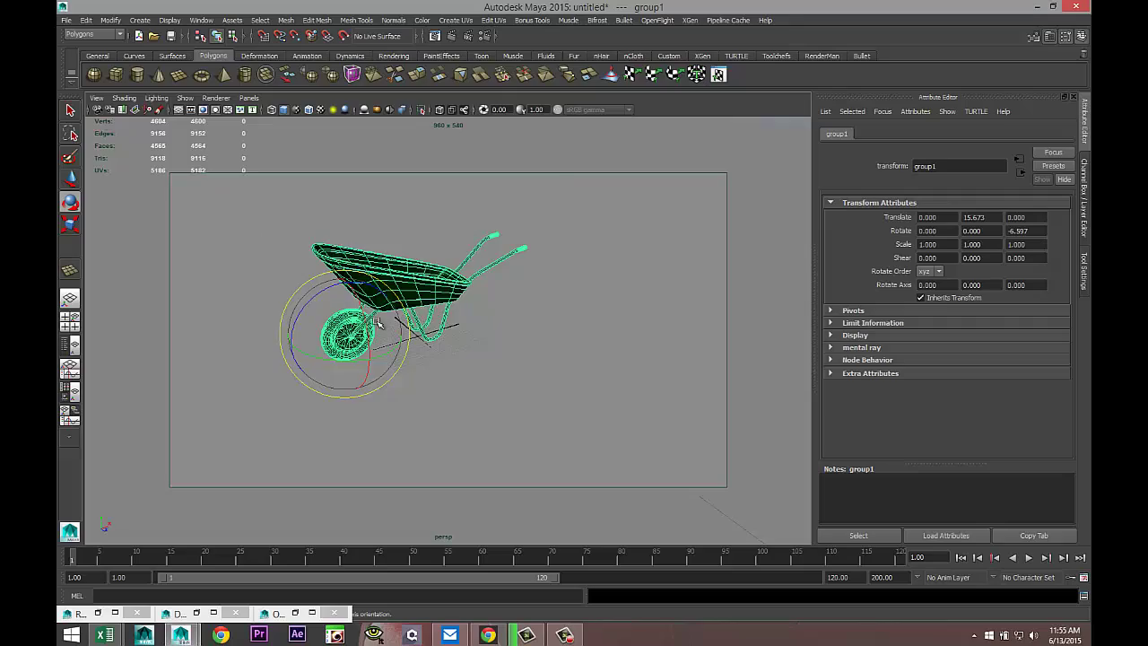
- Frame the wheelbarrow large within the resolution gate in a three-quarter perspective view and bookmark that camera view as new
scroll(410, 333, up, 5)
alt+middle_drag(351, 292, 485, 352)
scroll(486, 357, down, 3)
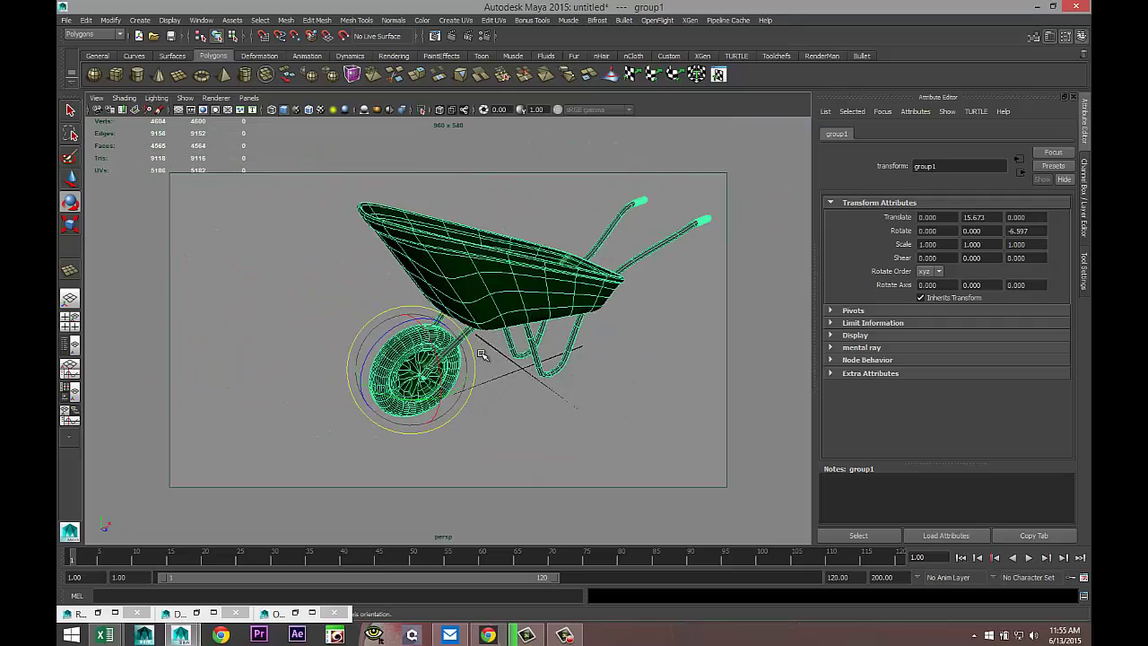
mouse_move(582, 398)
alt+mouse_down()
mouse_move(539, 405)
mouse_move(575, 404)
alt+mouse_up()
alt+middle_drag(576, 404, 530, 418)
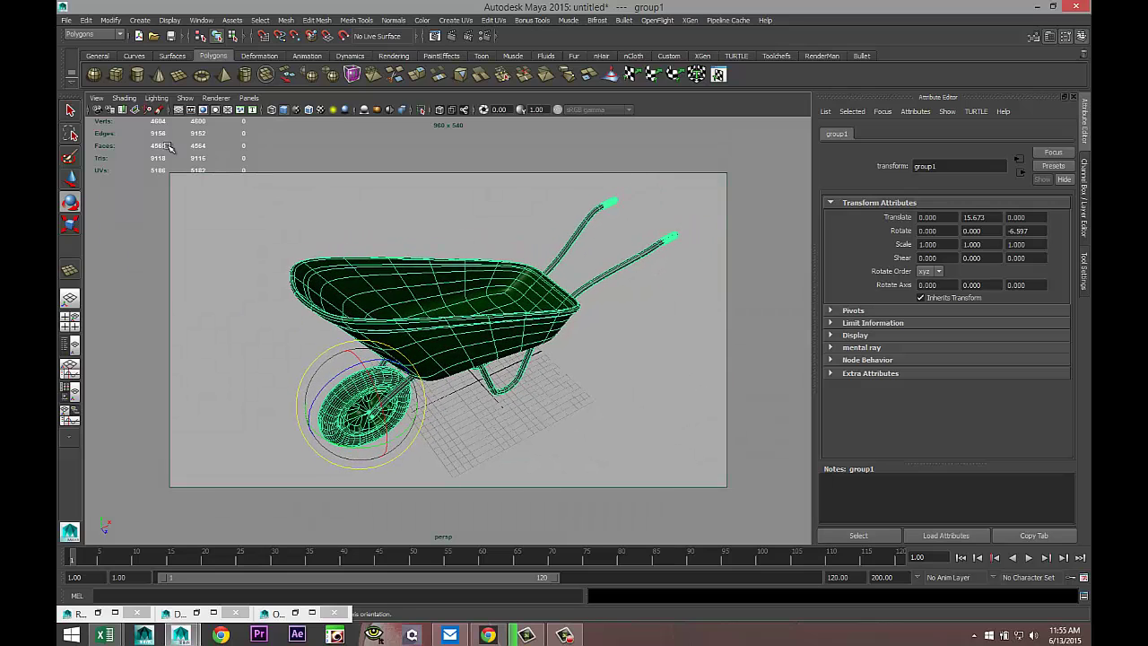
click(96, 98)
mouse_move(190, 261)
mouse_move(226, 249)
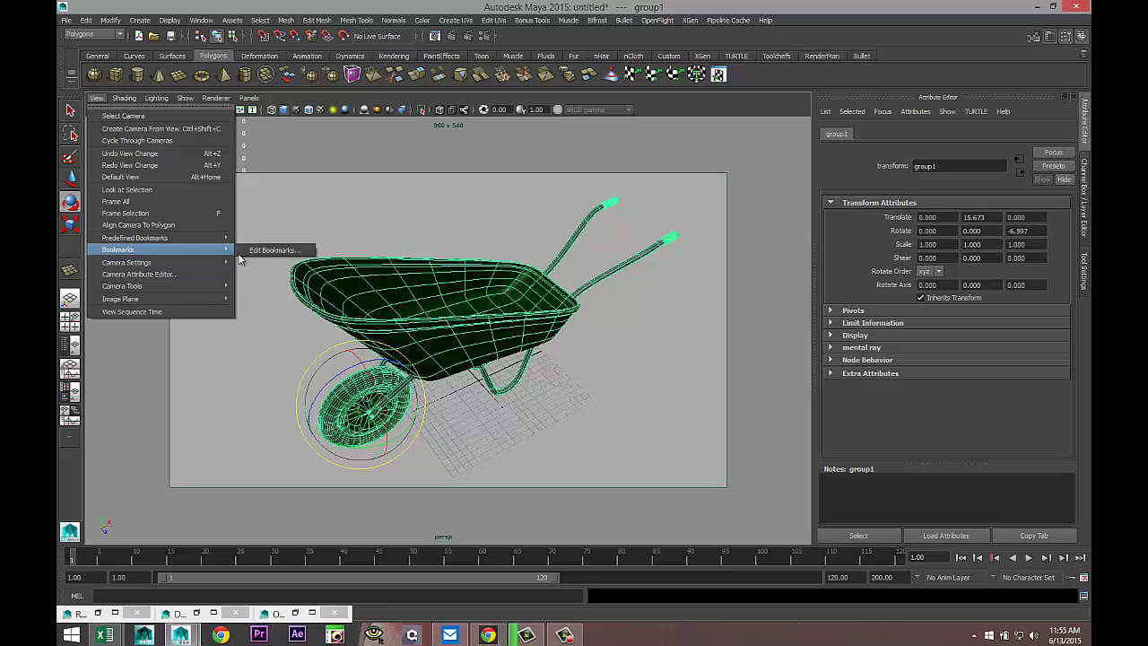
click(265, 250)
click(543, 365)
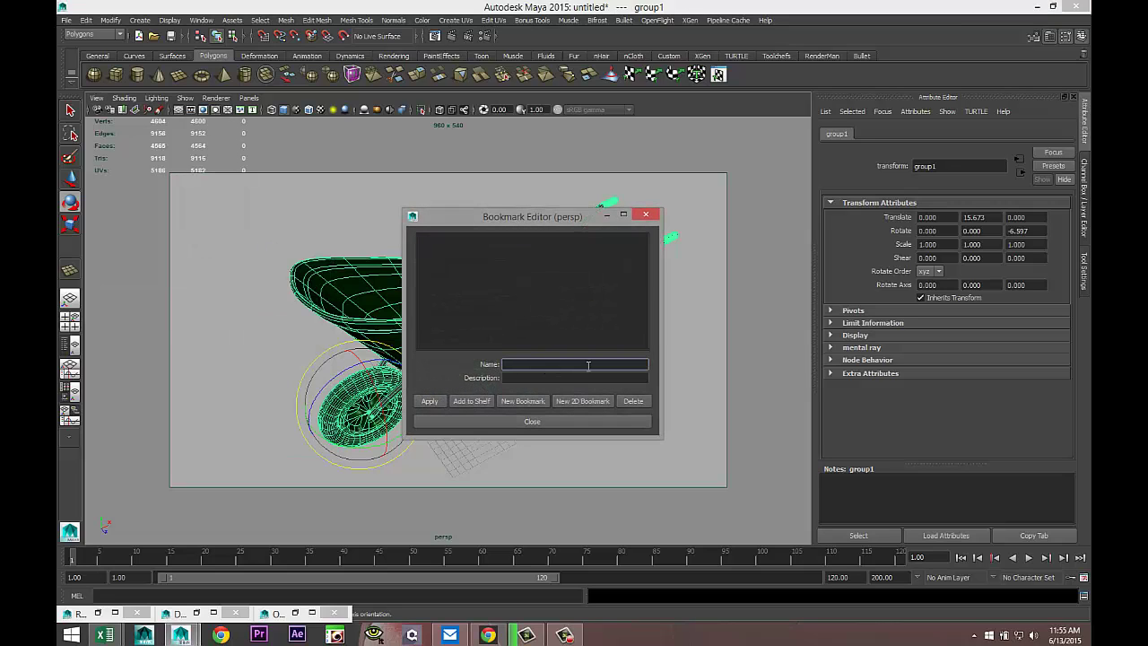
click(430, 402)
click(609, 215)
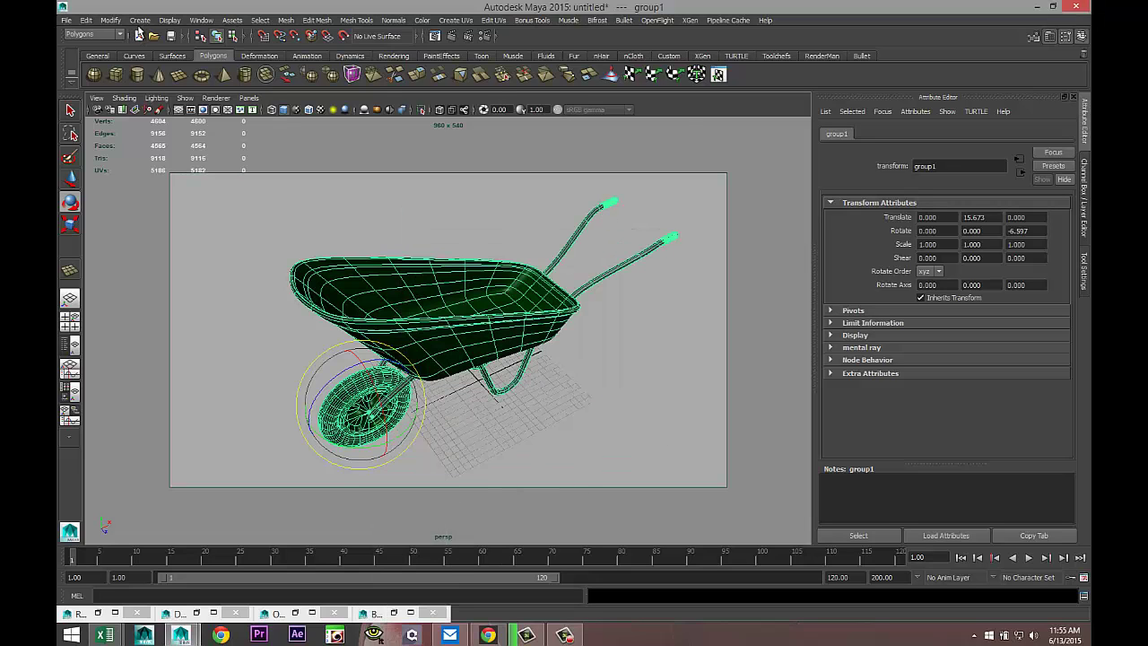
- Create a point light, move it to about Y 34.07 and Z 31.91, and preview the scene with its lighting
click(141, 20)
mouse_move(224, 72)
click(296, 108)
scroll(458, 314, down, 5)
key(w)
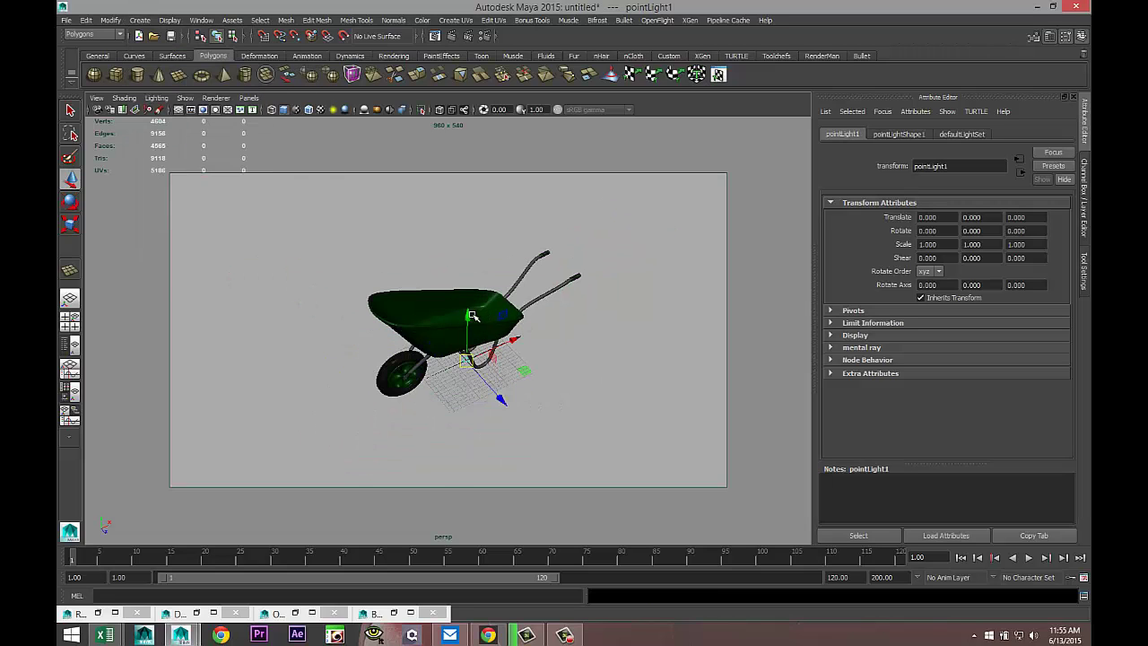
drag(472, 316, 452, 185)
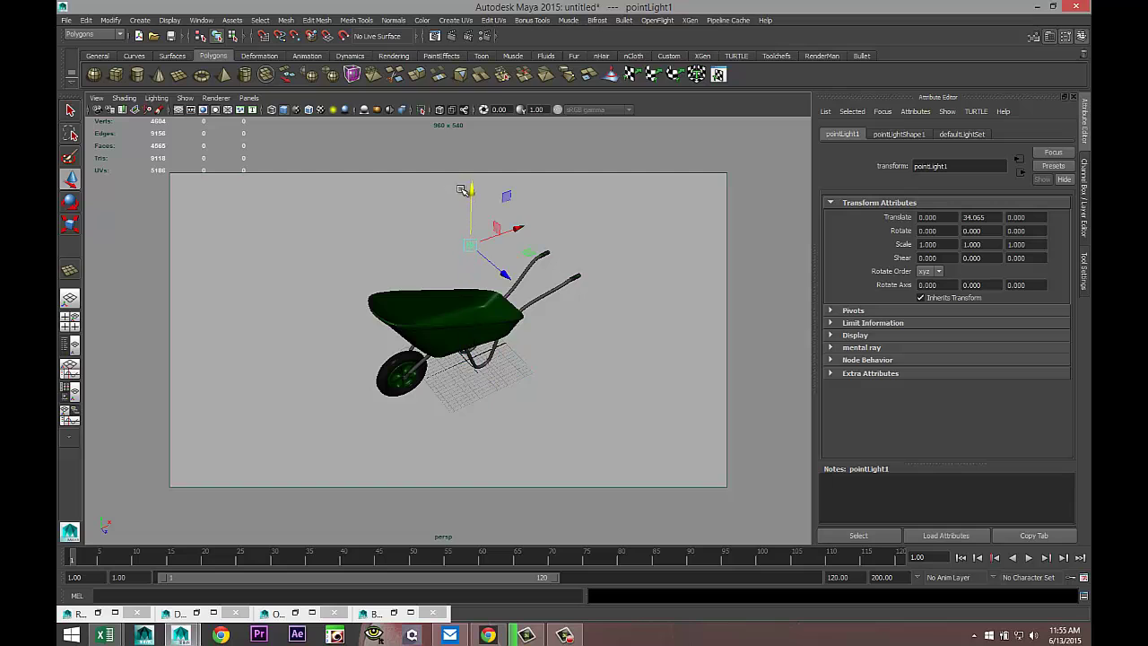
key(7)
mouse_move(506, 276)
mouse_down()
mouse_move(607, 403)
mouse_move(597, 392)
mouse_up()
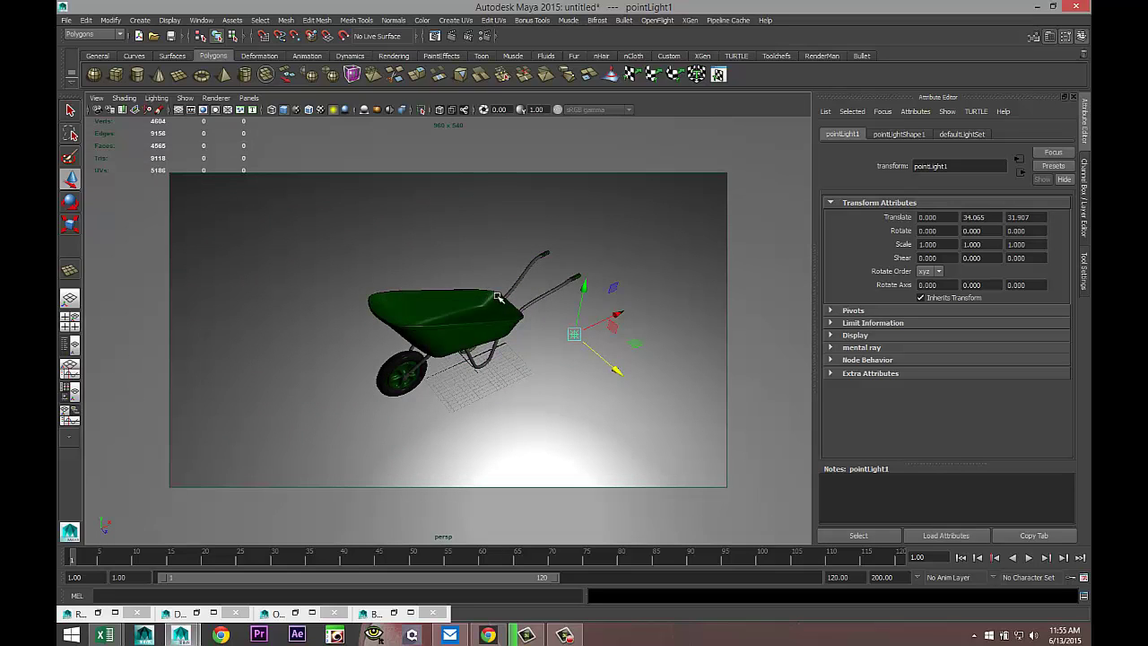
- Duplicate the point light, move the copy to about X -50, Y 64 on the wheel's side, and set its intensity to 0.5
key(ctrl+d)
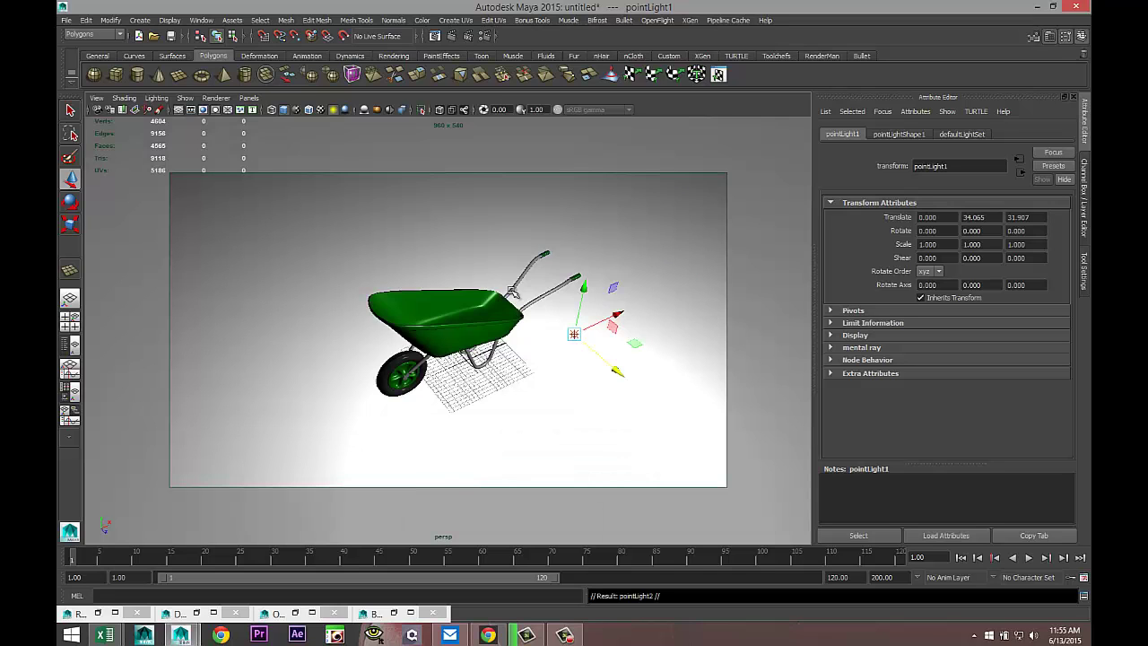
drag(617, 316, 243, 200)
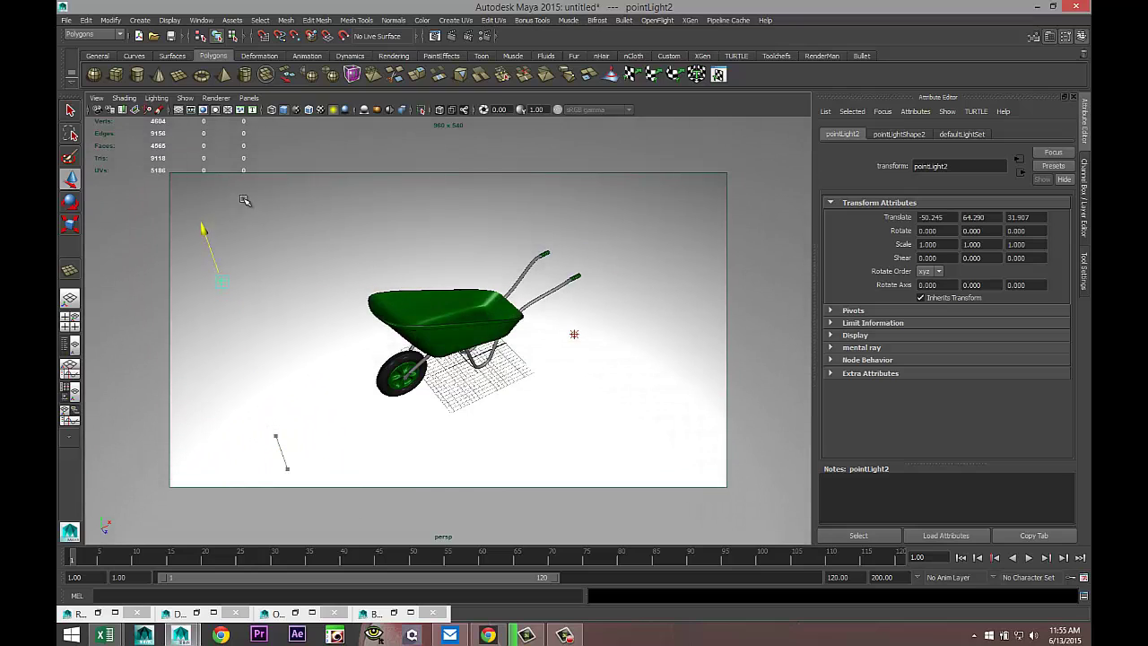
click(899, 133)
click(929, 288)
text(0.5)
key(Return)
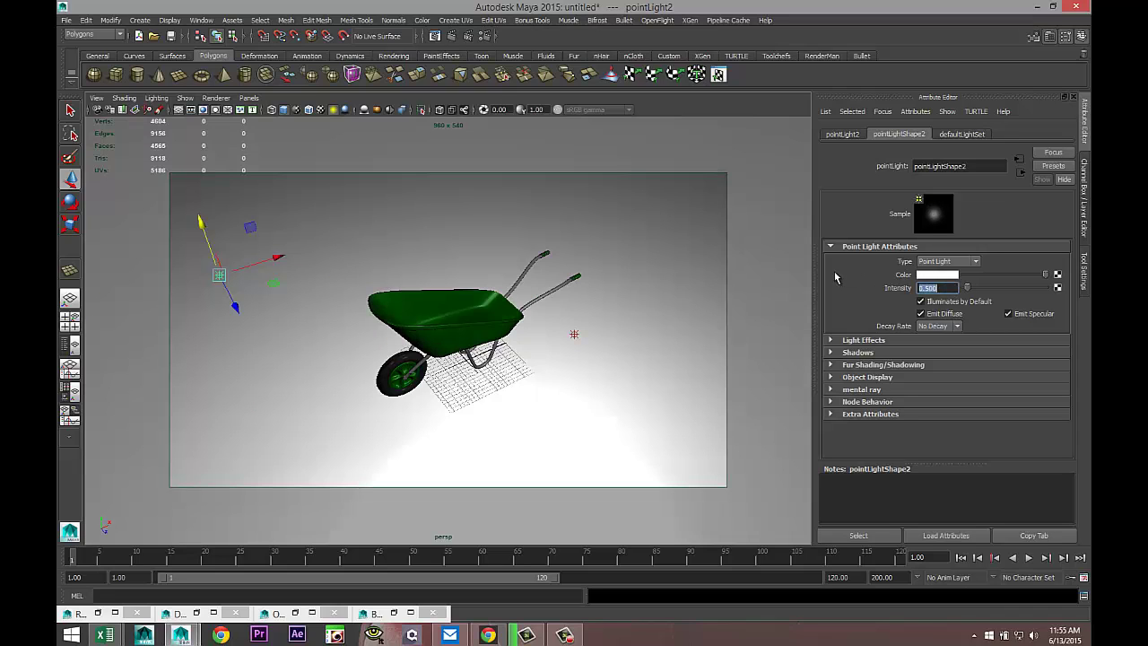
- Set the renderer to mental ray in the render settings and review the image size presets
click(484, 37)
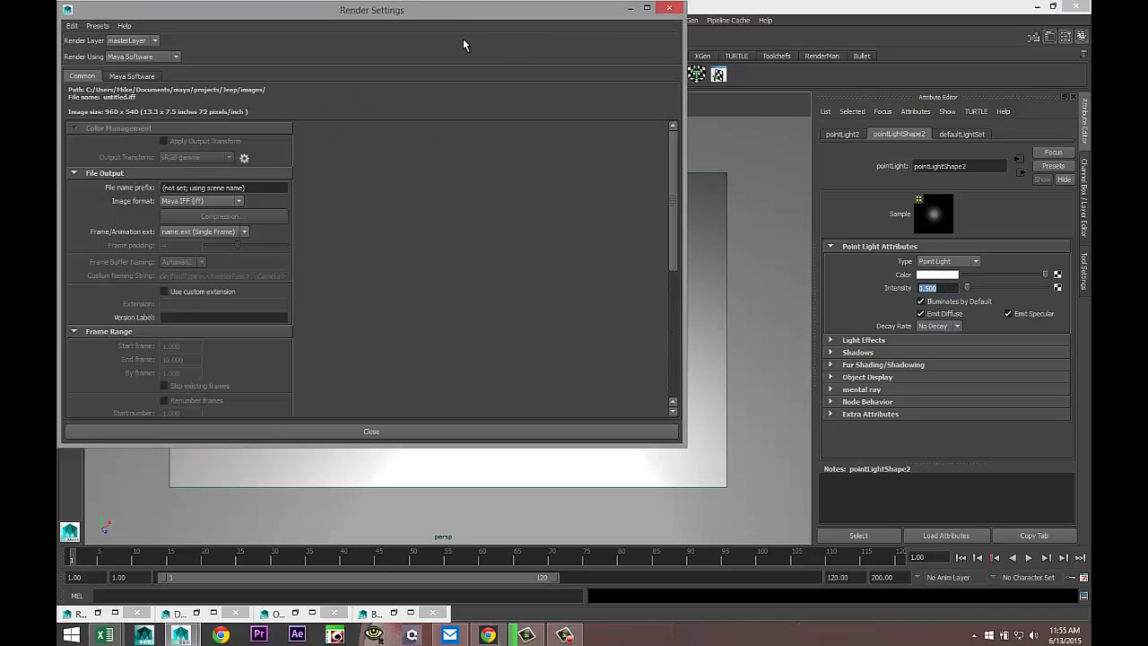
click(170, 56)
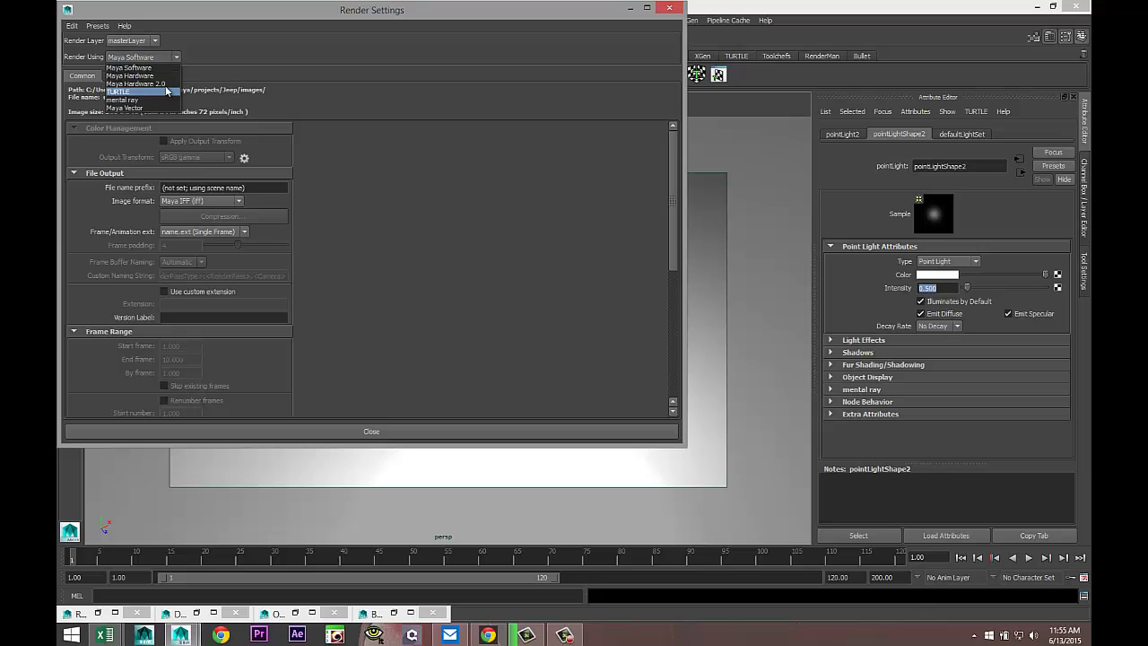
click(164, 101)
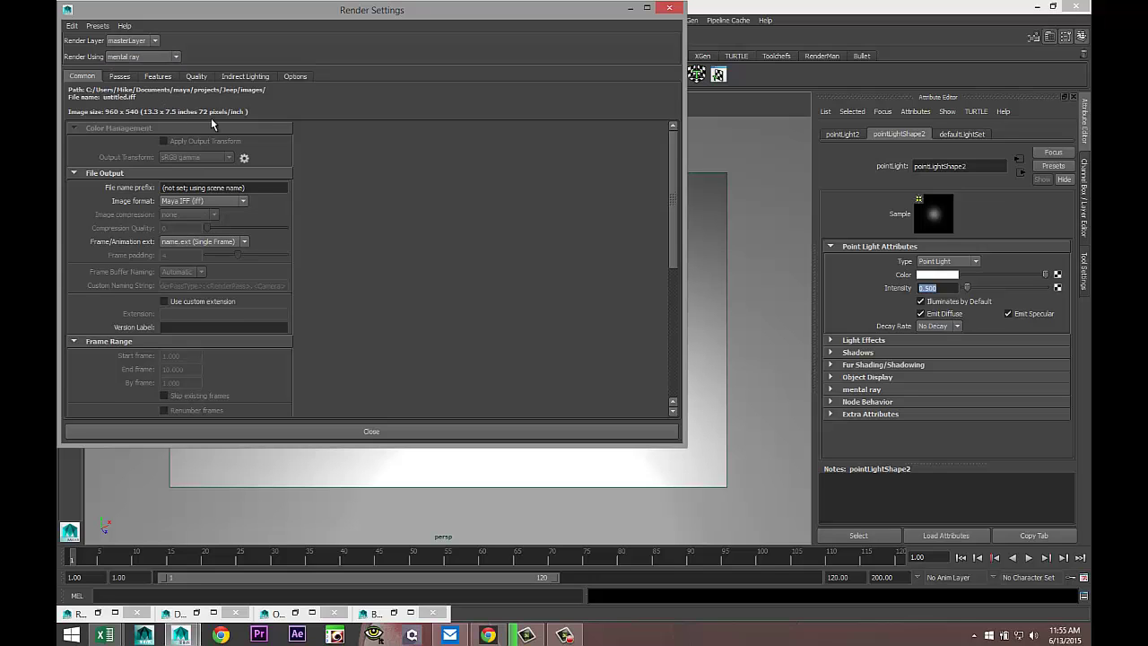
scroll(242, 254, down, 6)
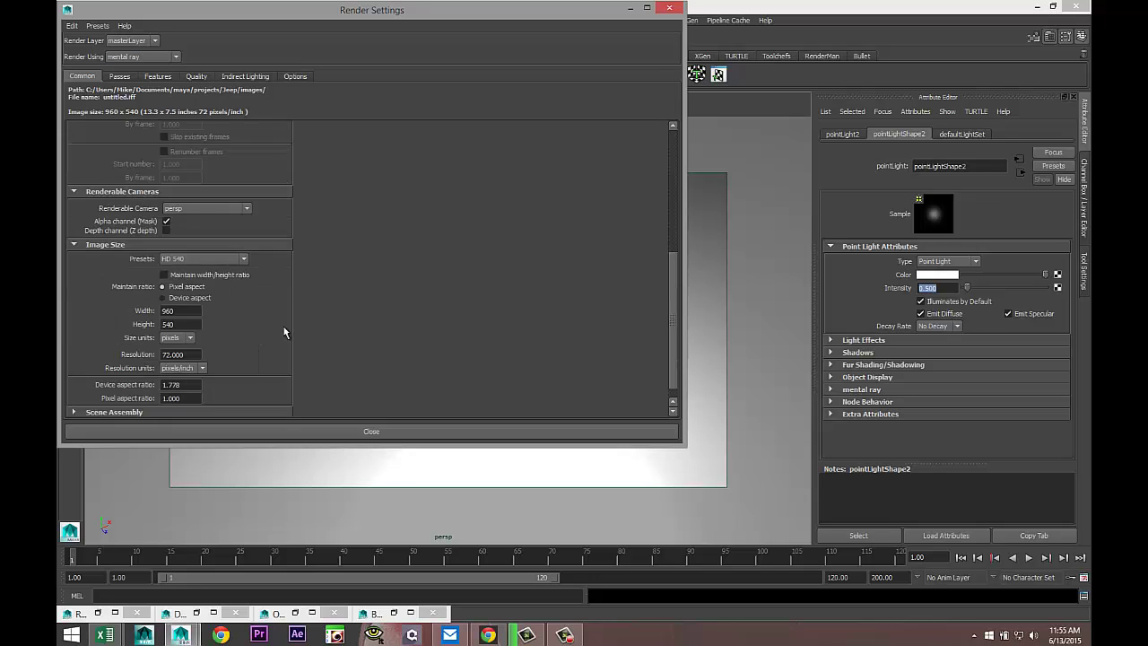
click(244, 245)
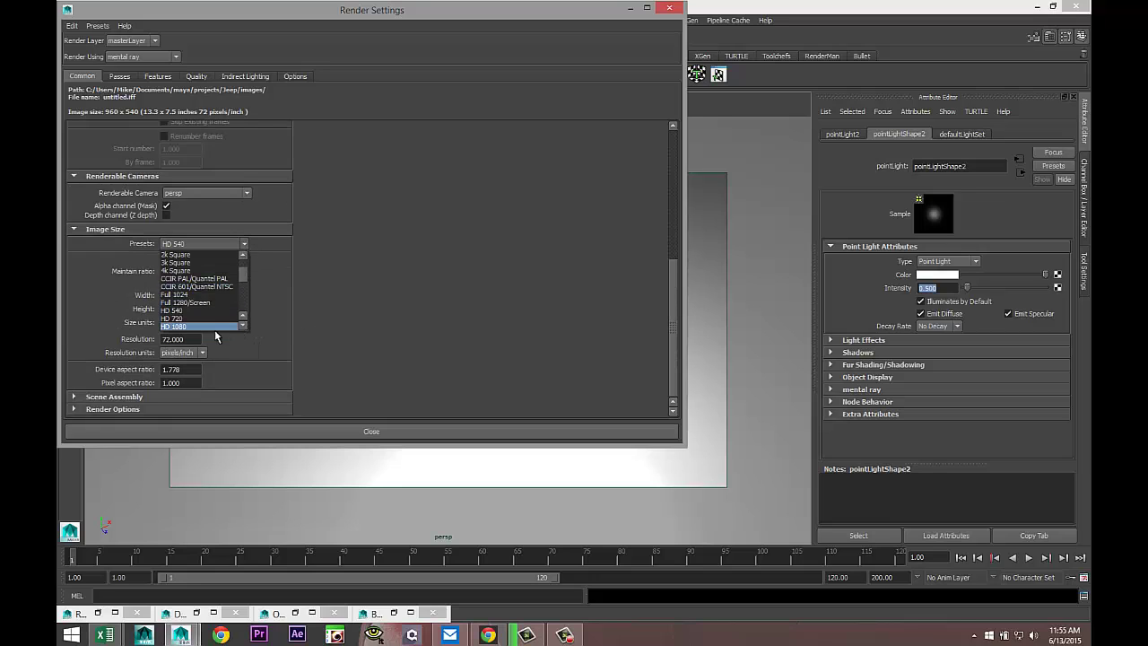
click(217, 334)
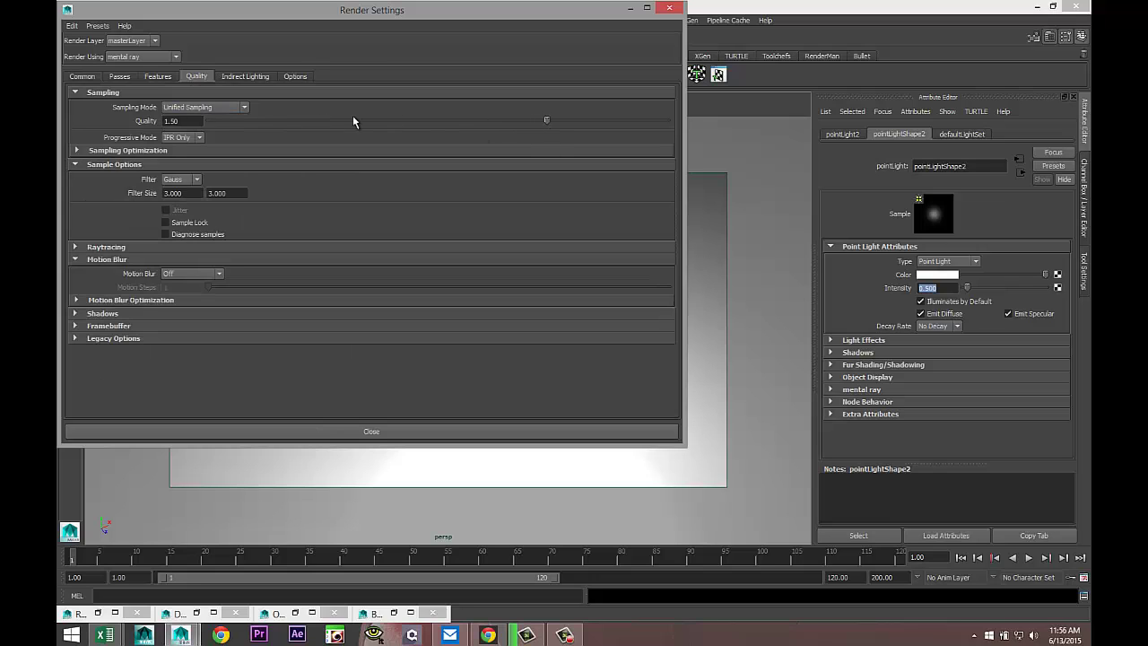
- Create an image-based lighting environment for mental ray and enable Global Illumination
click(252, 77)
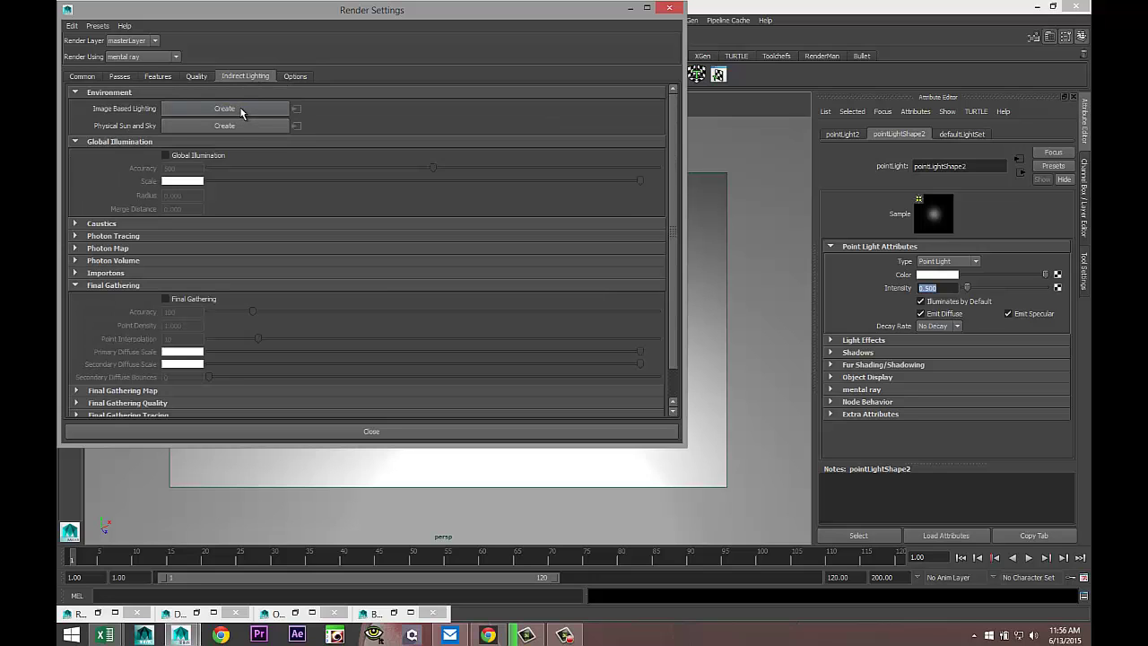
click(236, 108)
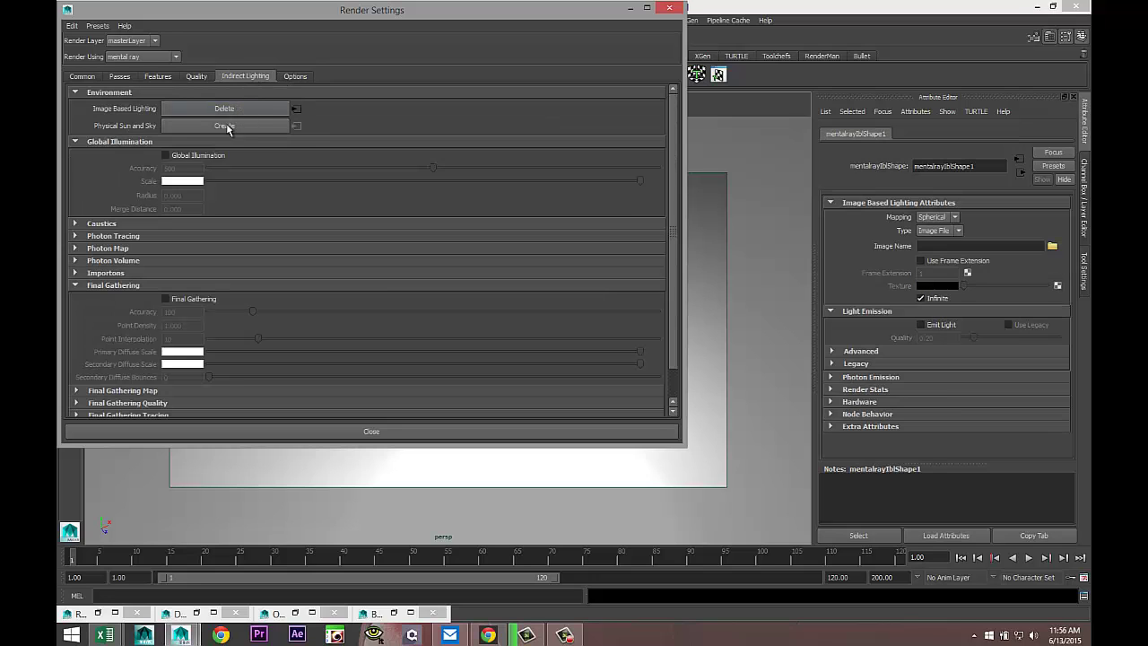
click(166, 156)
click(631, 9)
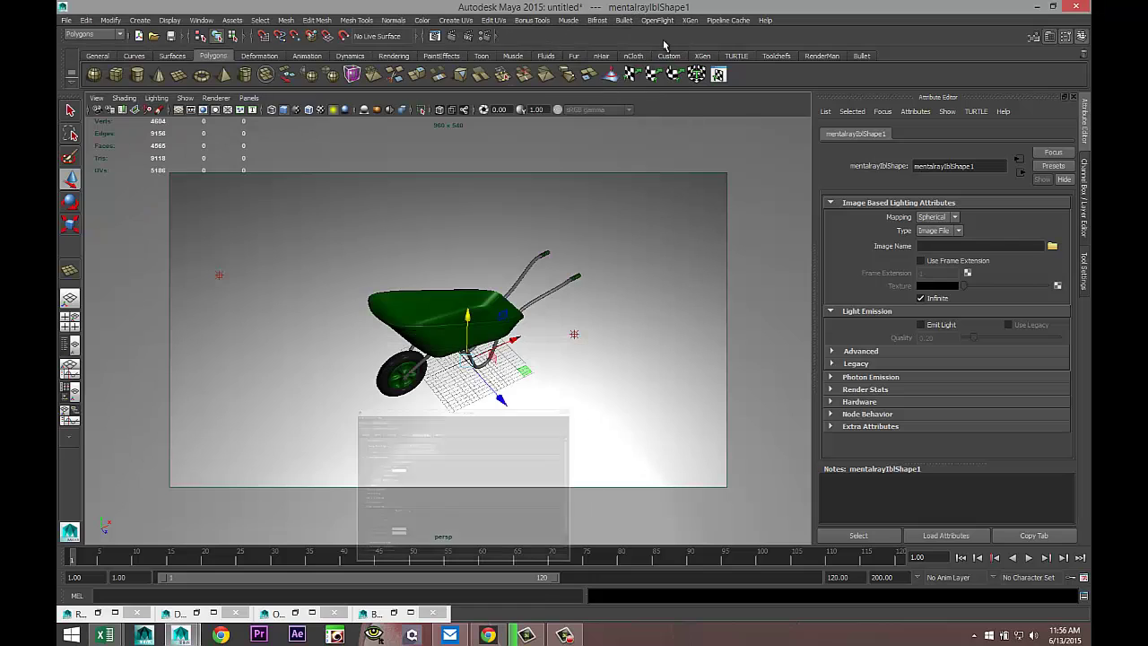
- Load Sky 5.hdr from the HDRI folder as the image for the image-based lighting
click(1052, 245)
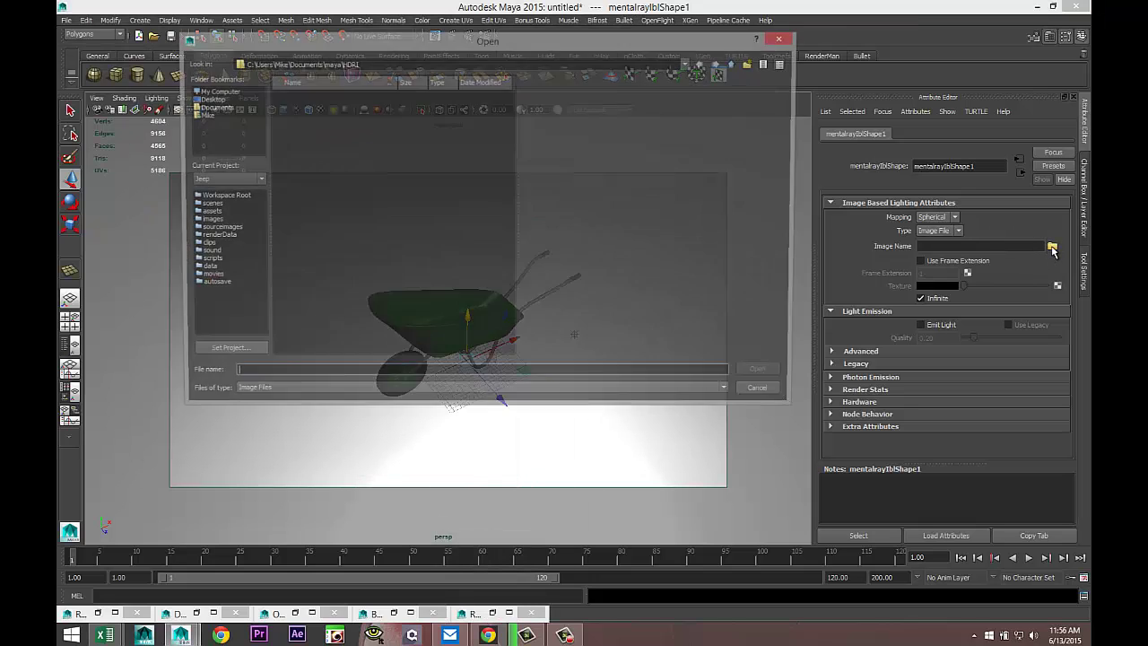
scroll(354, 226, down, 12)
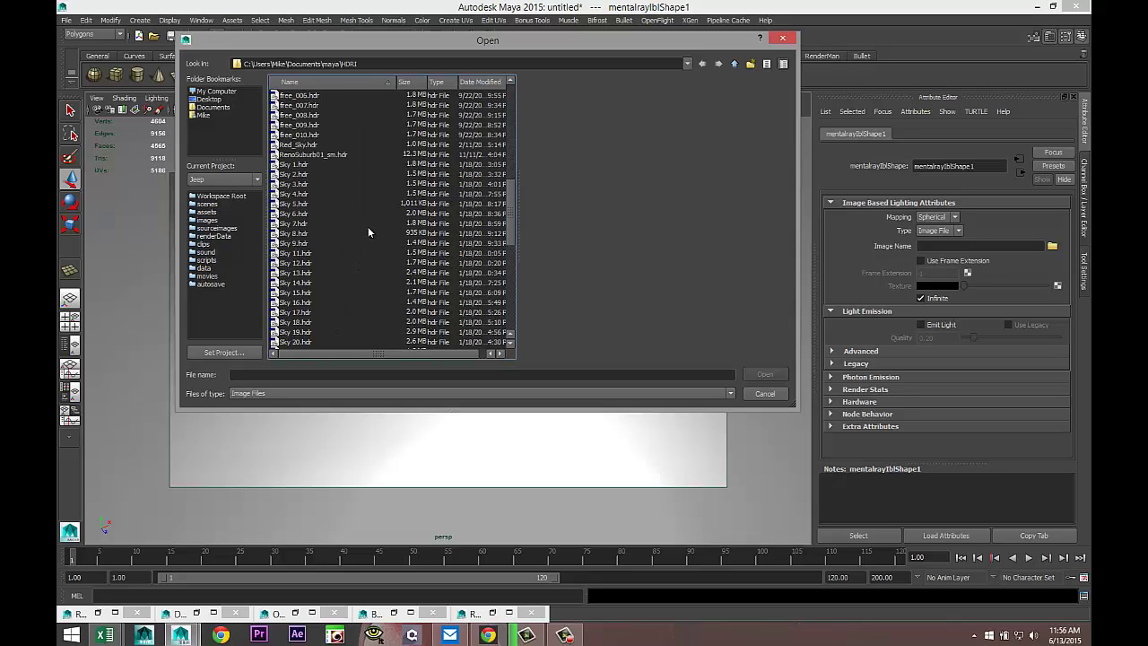
click(286, 204)
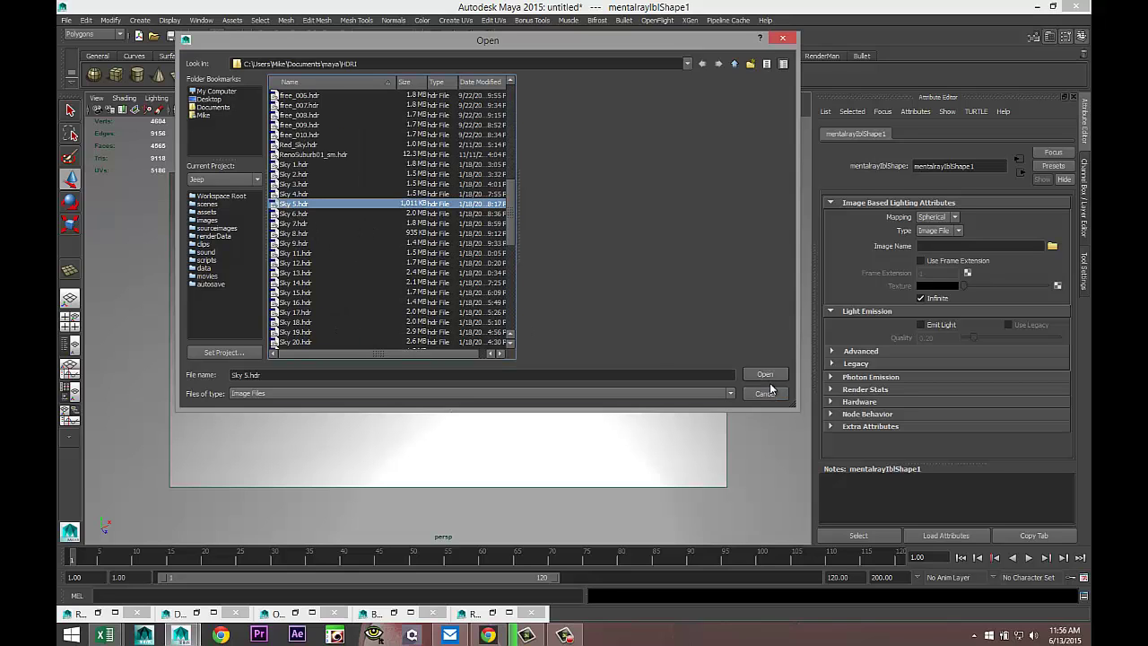
click(763, 372)
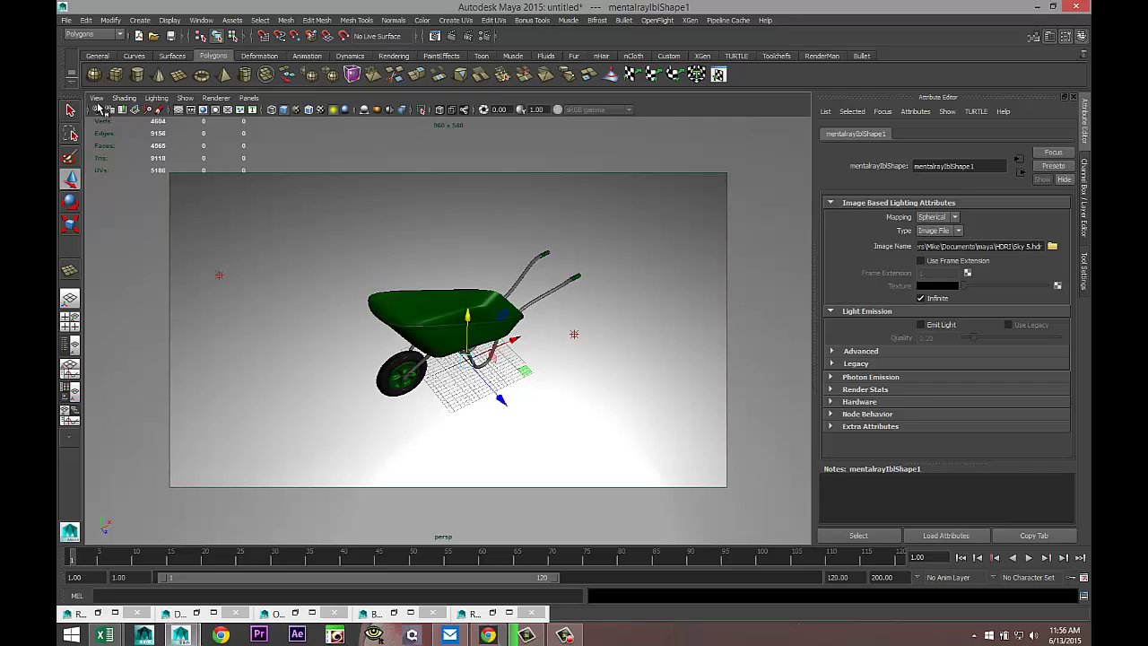
- Return to the bookmarked camera view new and render the wheelbarrow with mental ray
click(96, 102)
mouse_move(187, 250)
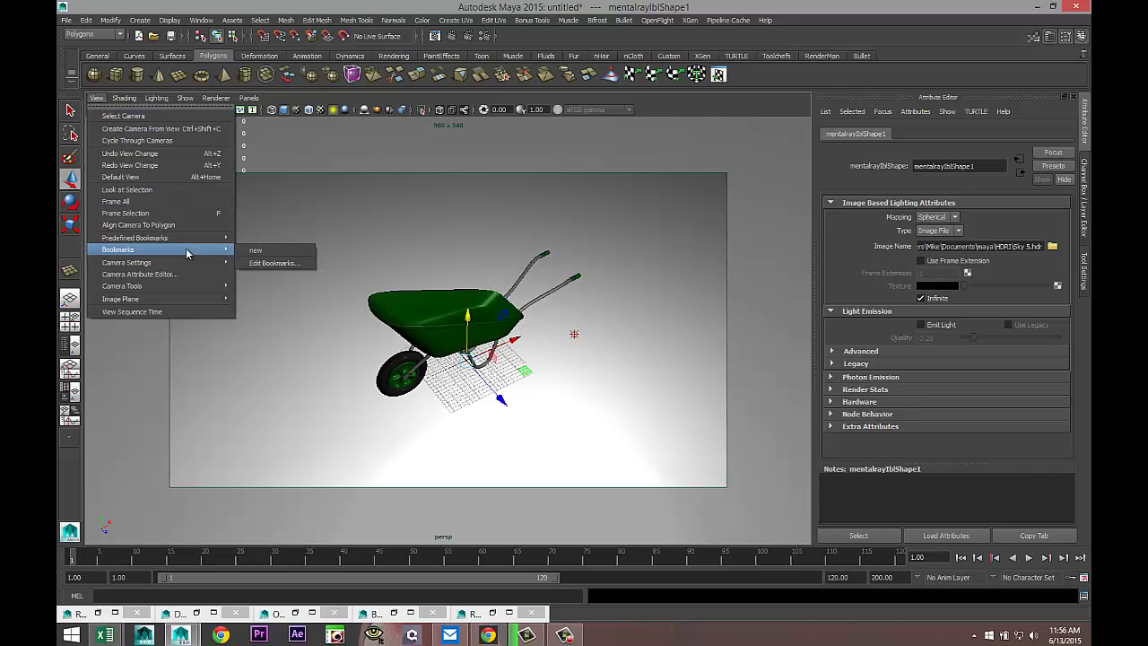
click(256, 250)
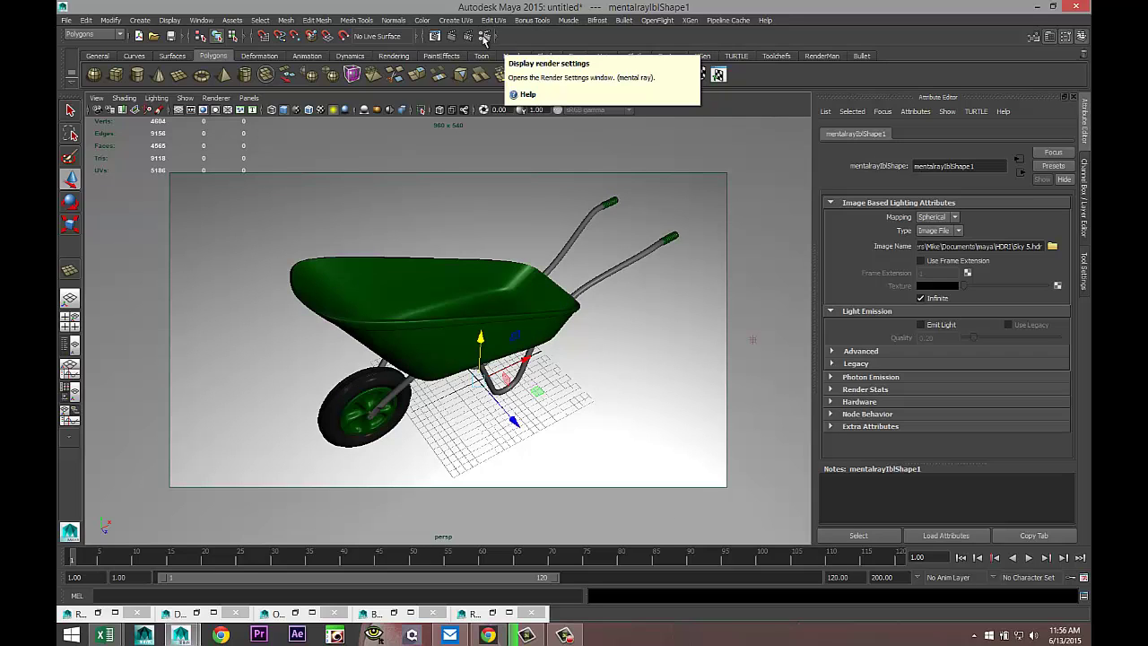
click(435, 36)
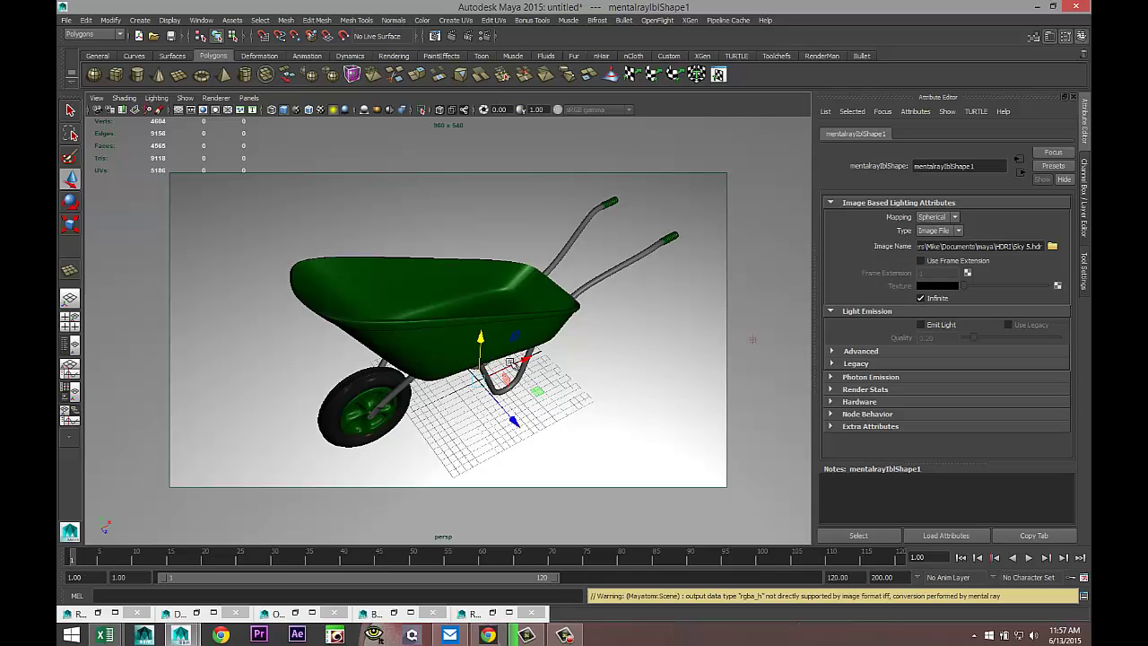
- Change the type of the green Blinn material on the tray and wheel hub to Lambert
scroll(504, 380, up, 2)
click(431, 320)
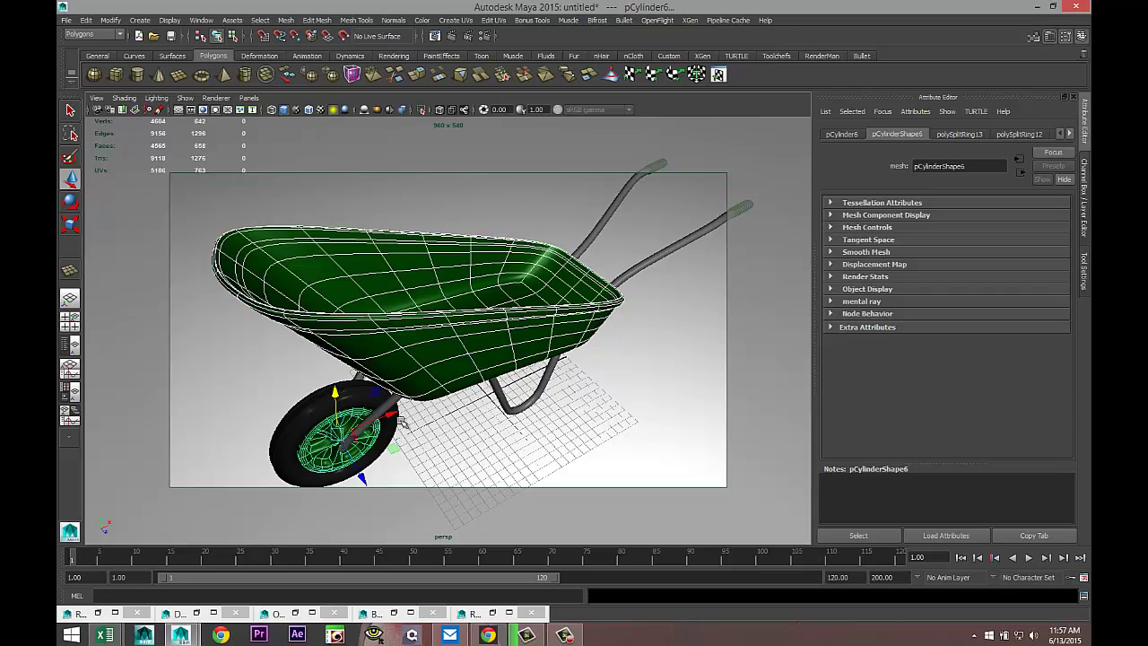
click(1070, 135)
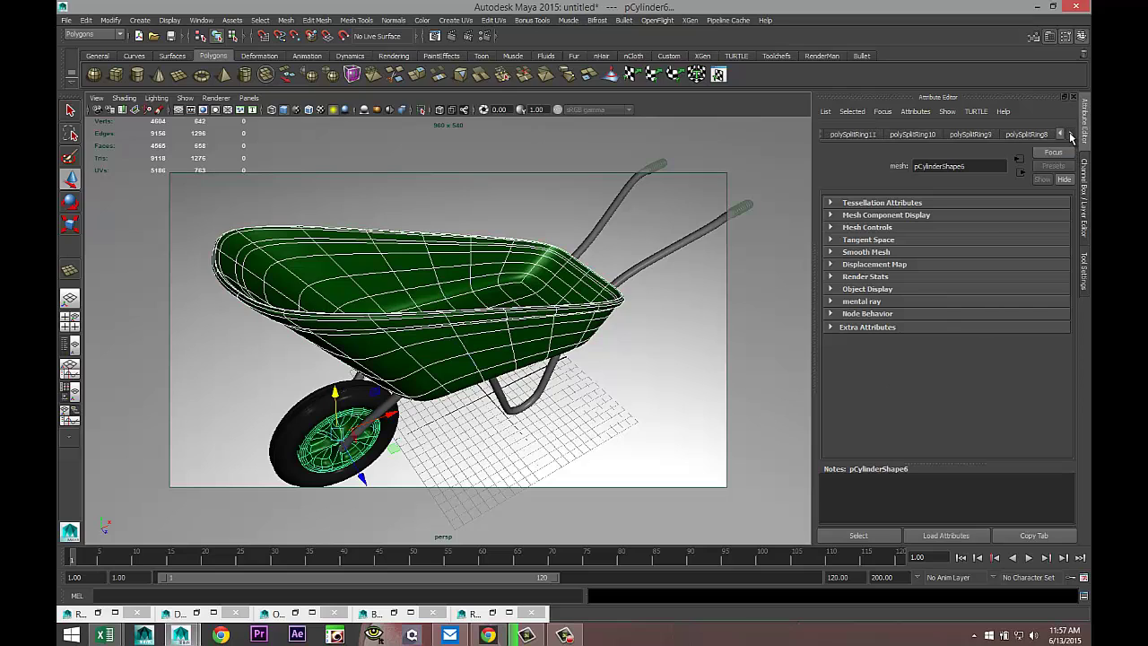
click(1038, 134)
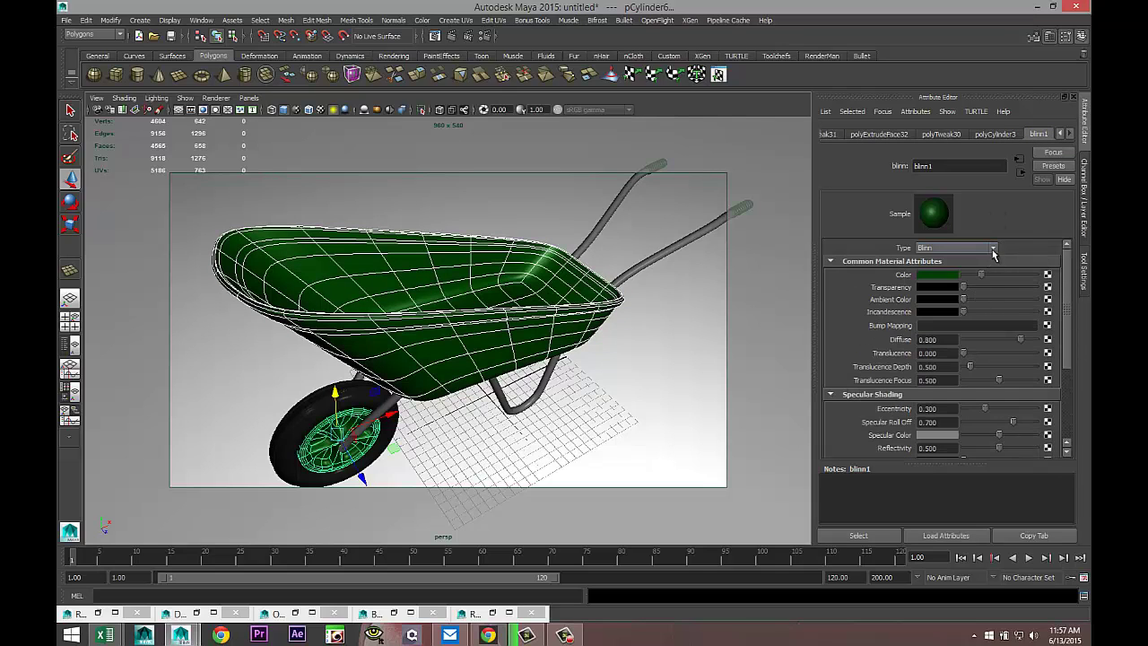
click(991, 249)
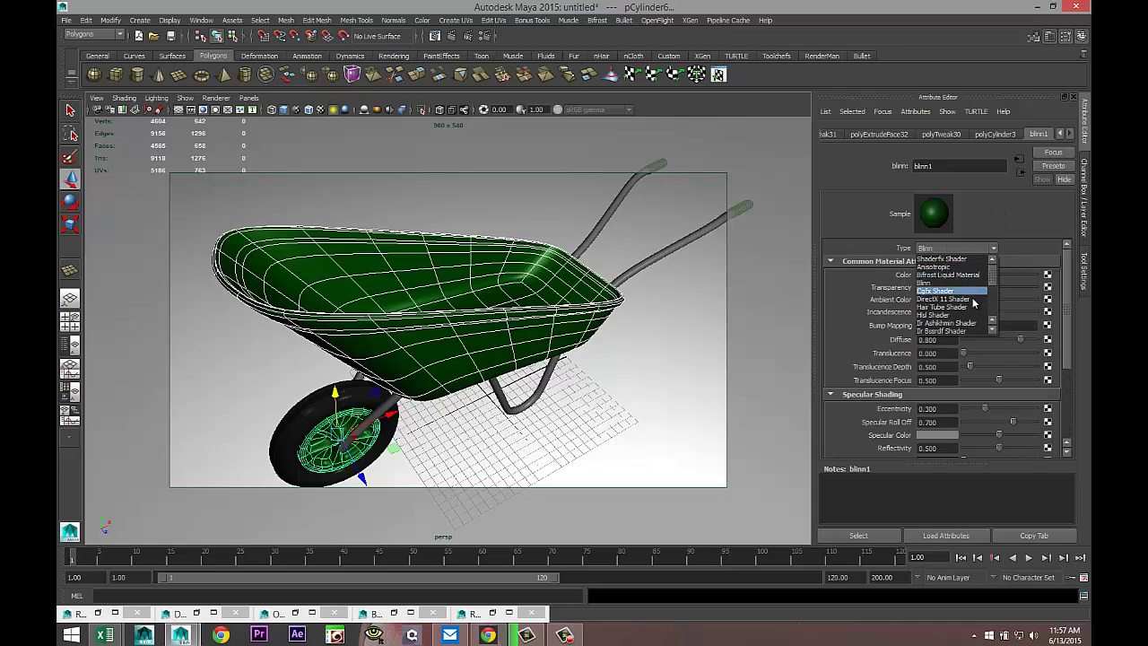
scroll(995, 285, down, 2)
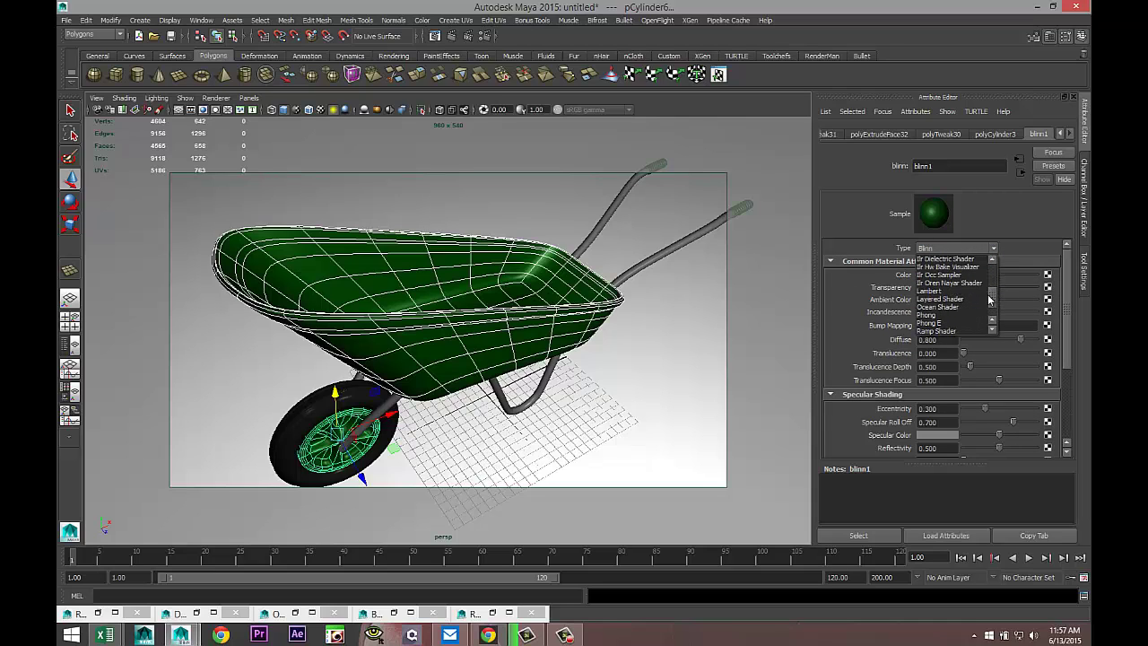
click(945, 297)
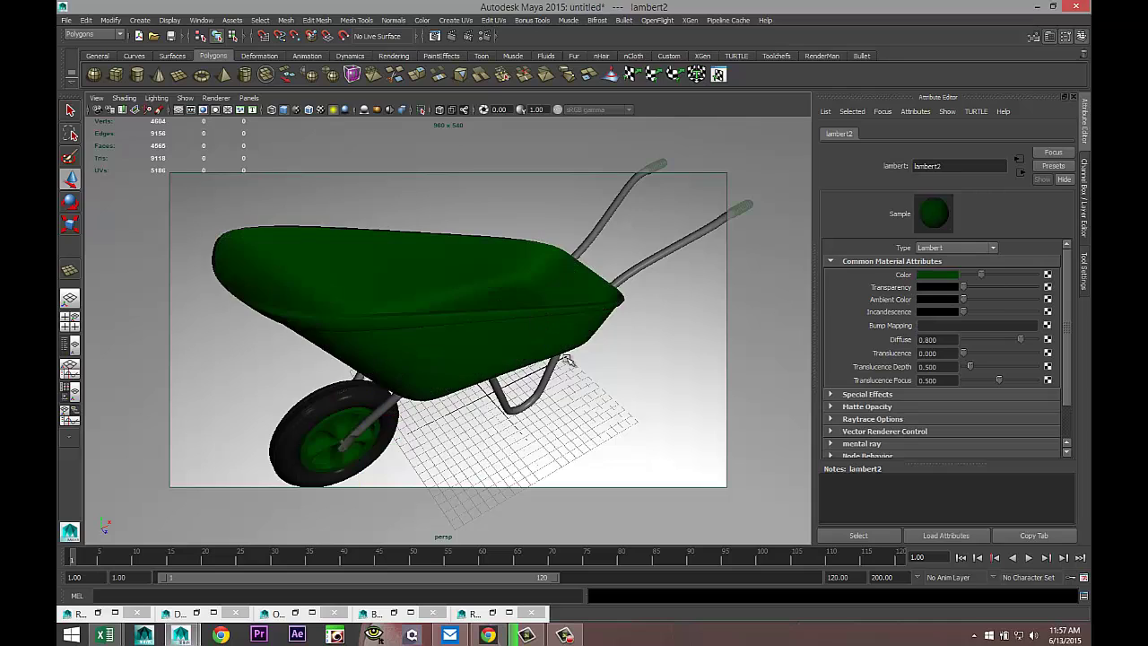
- Create a small polygon sphere on the ground plane beside the wheelbarrow, on the point light's side
scroll(566, 358, up, 3)
scroll(607, 347, down, 3)
mouse_move(615, 353)
alt+mouse_down()
mouse_move(625, 333)
mouse_move(640, 333)
mouse_move(625, 366)
alt+mouse_up()
scroll(603, 364, down, 3)
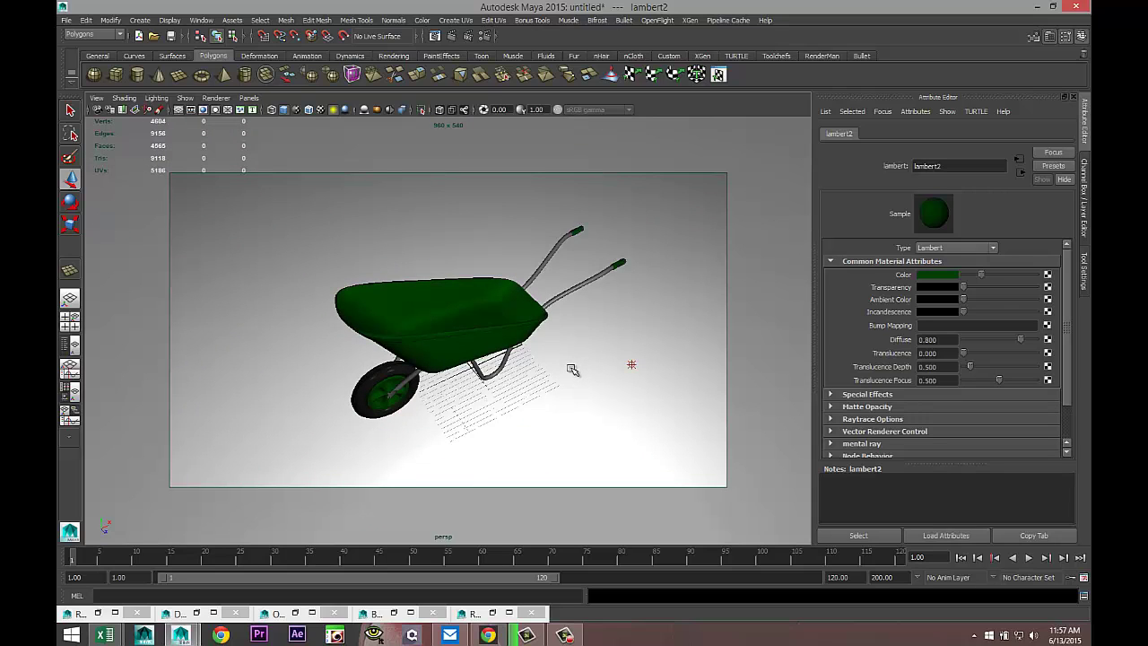
click(93, 74)
drag(609, 445, 623, 449)
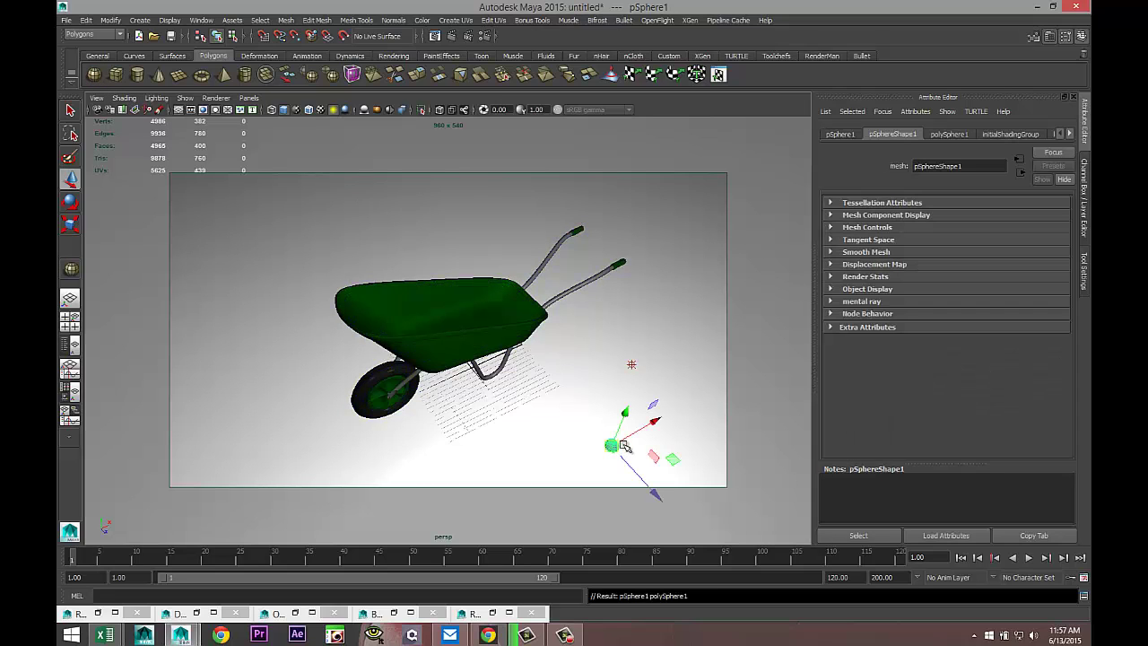
- Delete the lower half of the small sphere's faces in the side view, leaving an upward-facing dome
key(f)
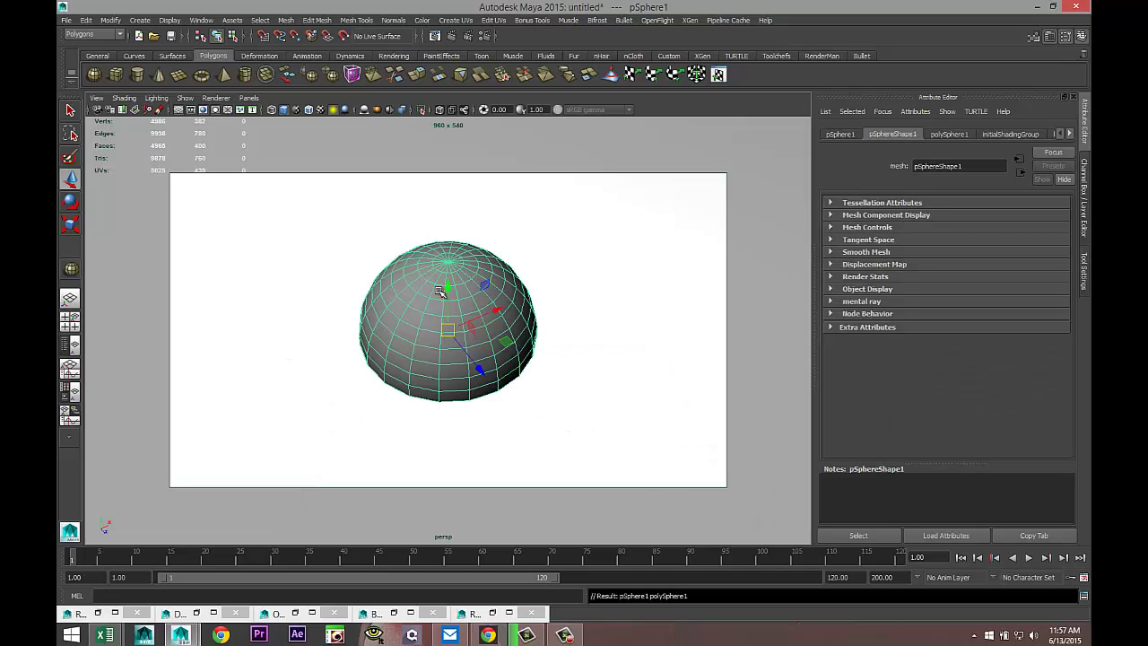
alt+drag(440, 292, 536, 420)
right_drag(411, 304, 405, 330)
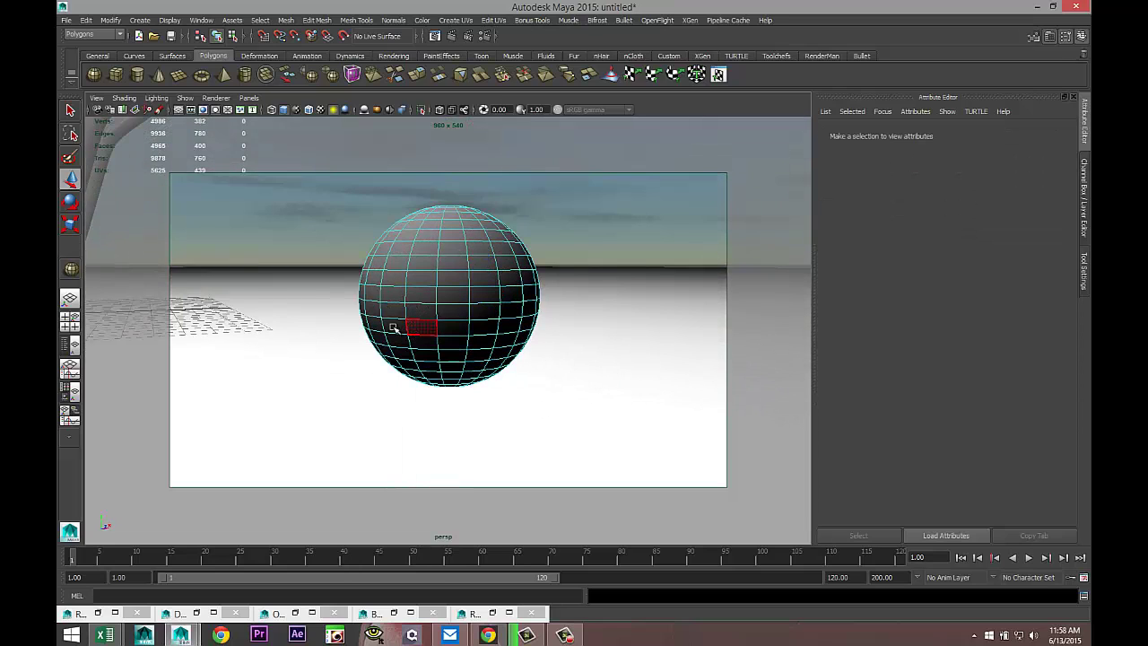
drag(357, 299, 590, 409)
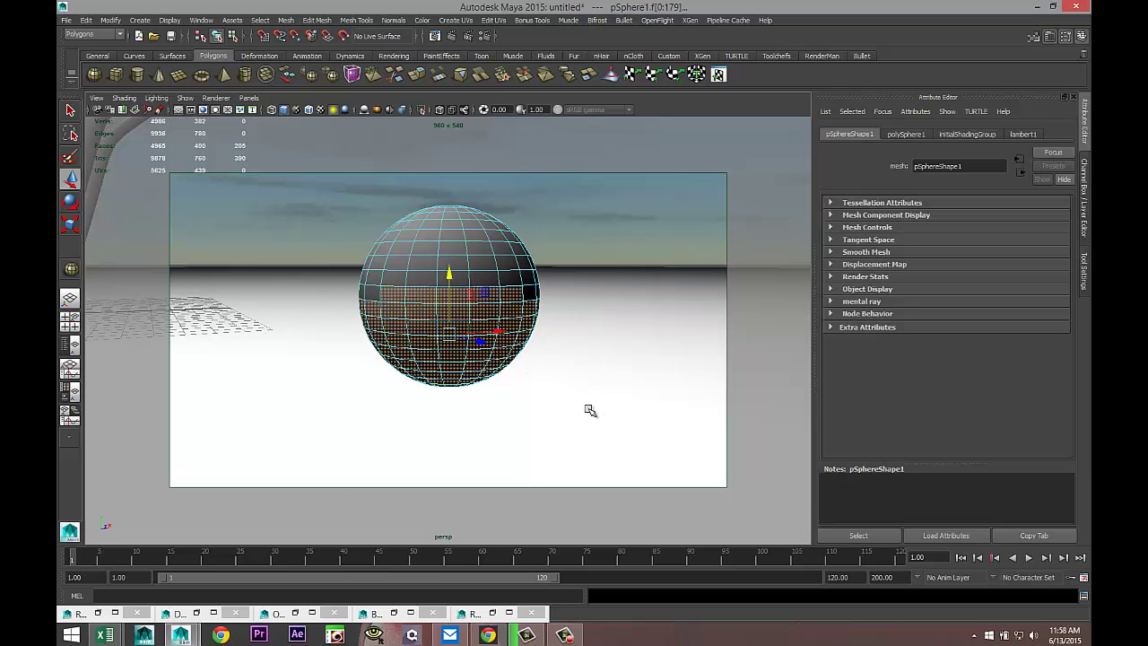
click(69, 319)
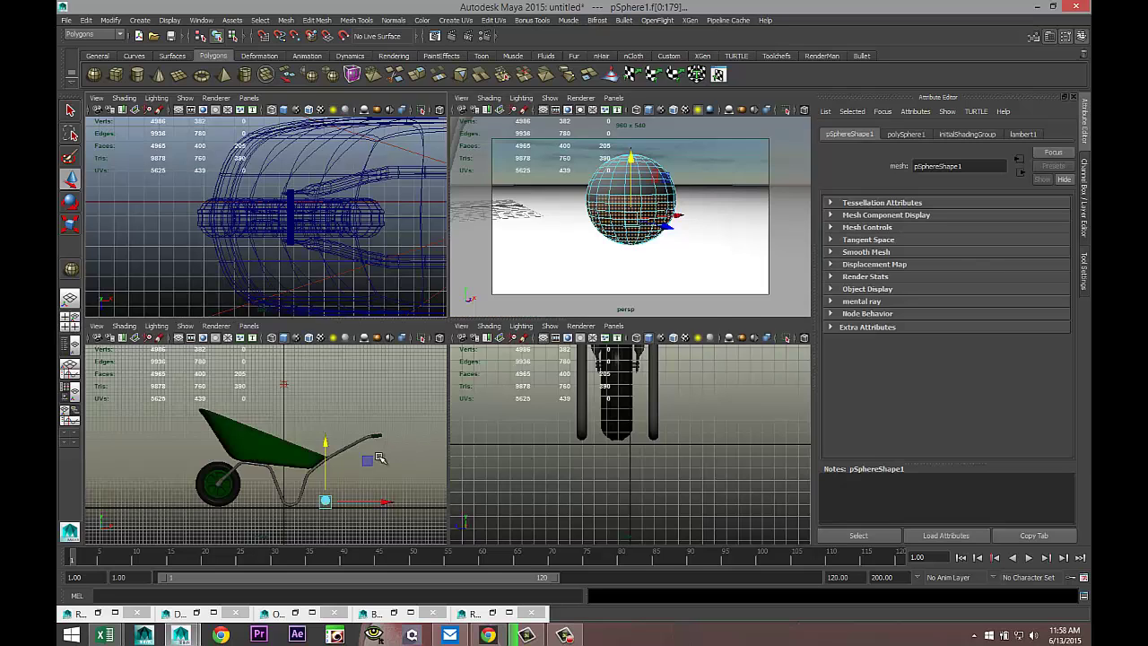
key(space)
key(f)
scroll(448, 426, down, 5)
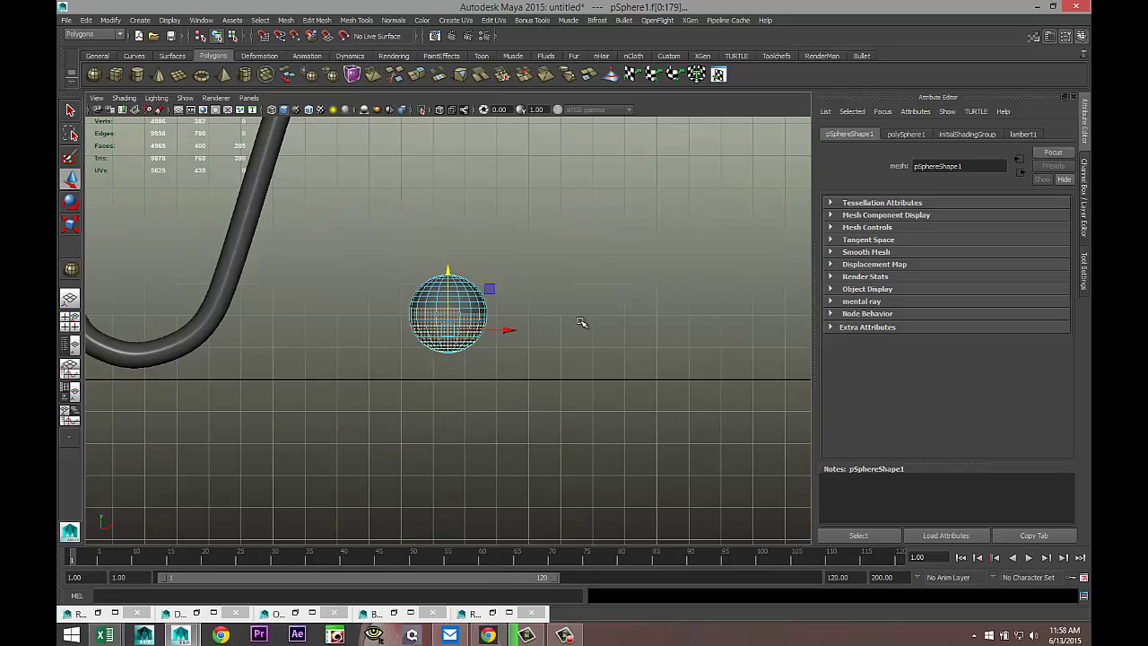
click(549, 337)
drag(351, 360, 537, 321)
click(546, 333)
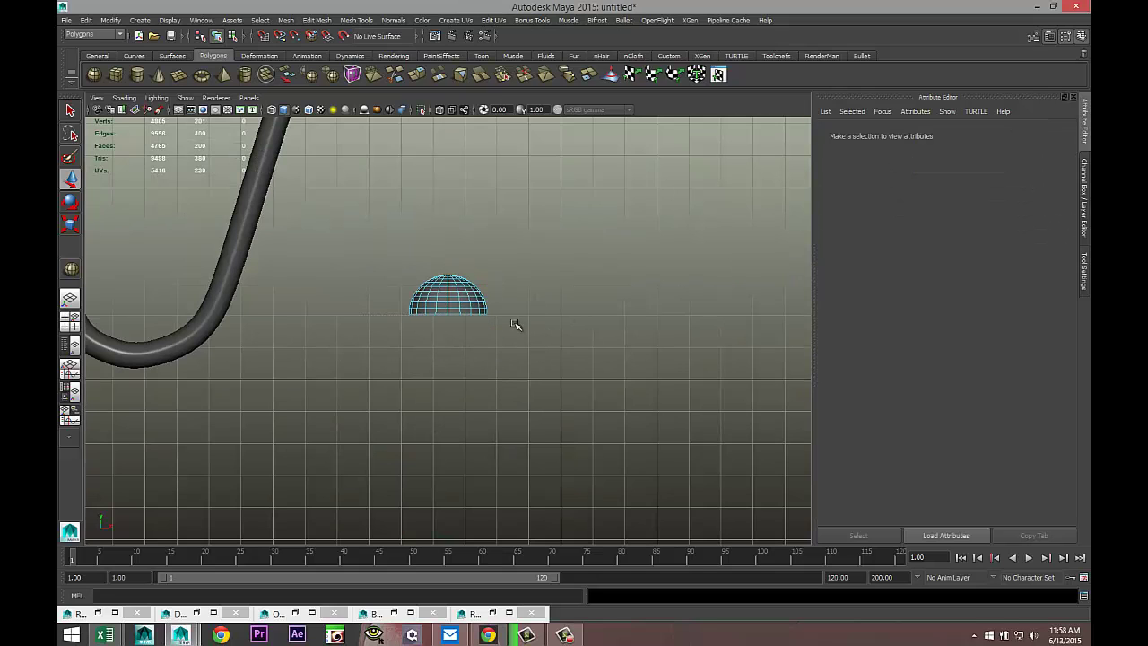
- Select the dome as an object and raise it to the handle-side end of the tray in the side view
right_click(455, 300)
right_drag(479, 286, 481, 285)
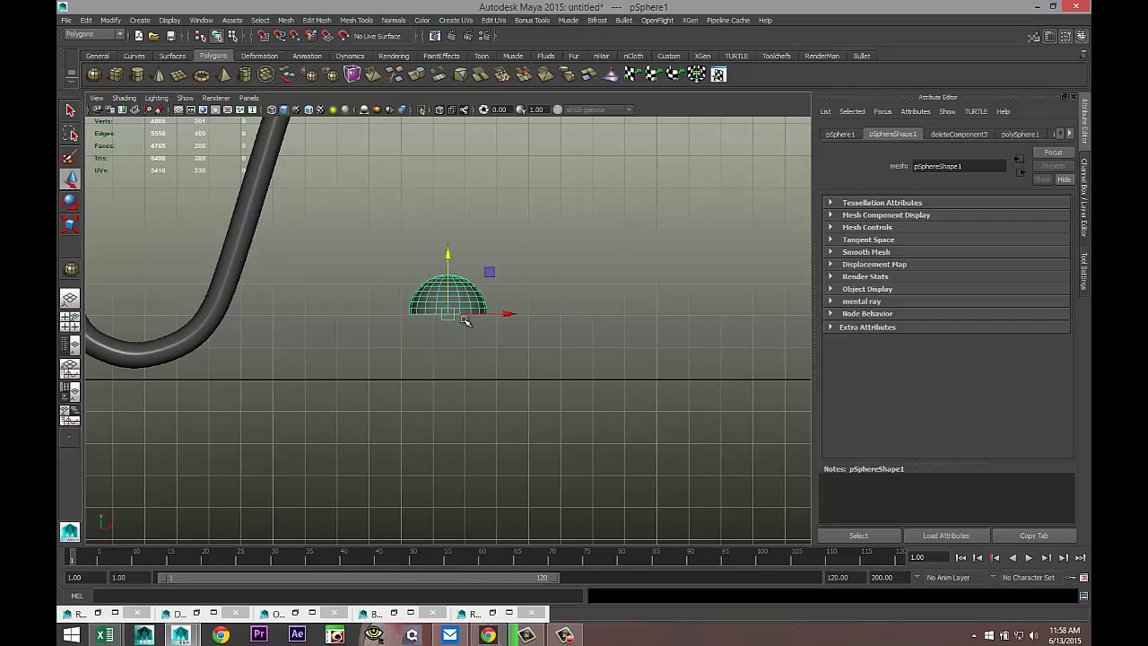
scroll(497, 358, down, 5)
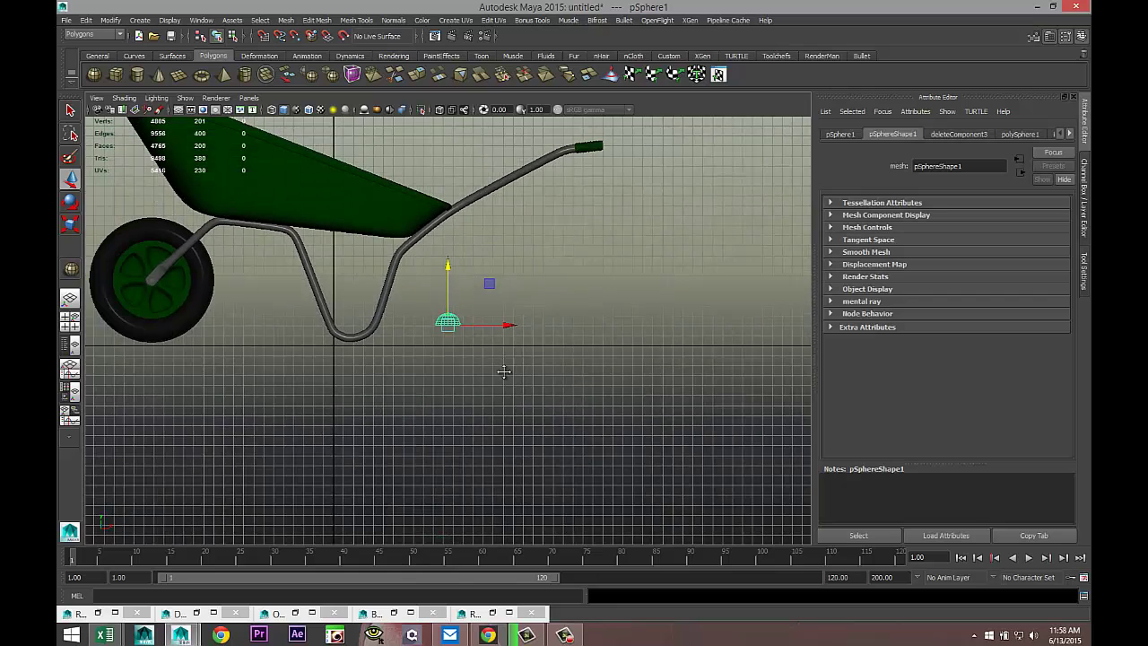
alt+middle_drag(446, 268, 474, 339)
drag(472, 339, 473, 190)
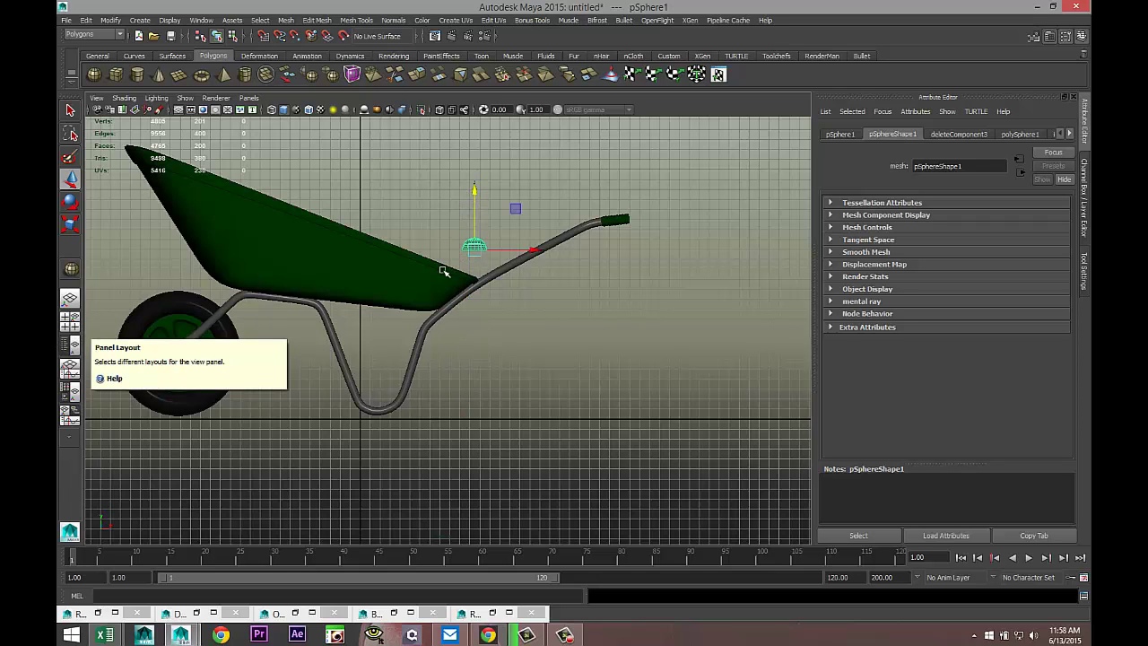
drag(473, 248, 454, 260)
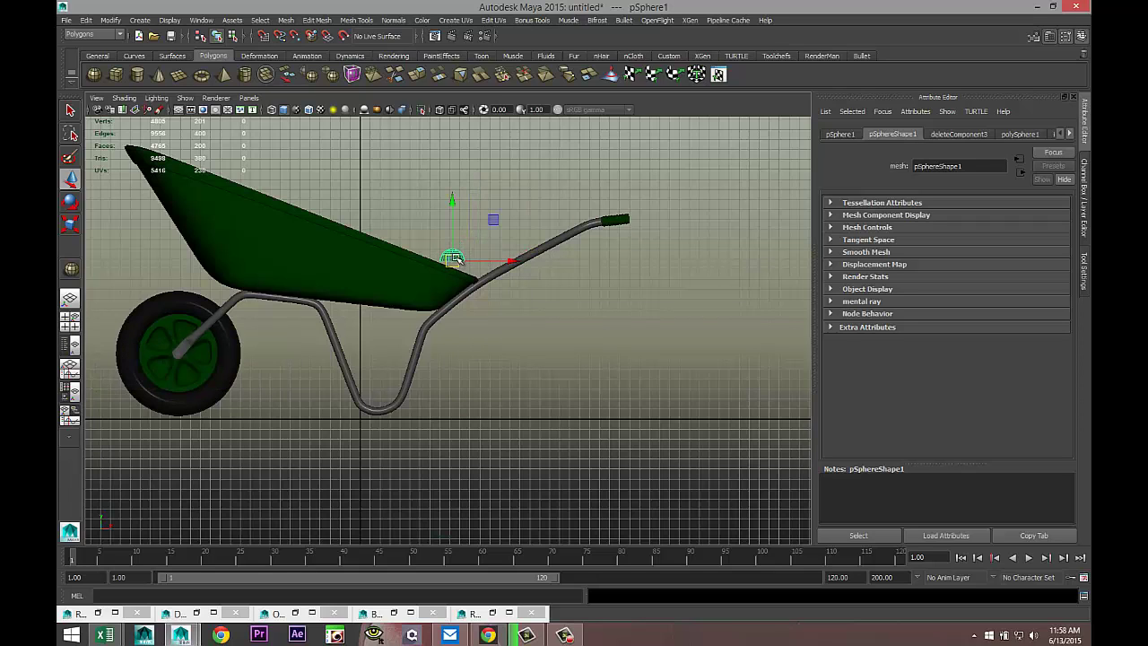
key(4)
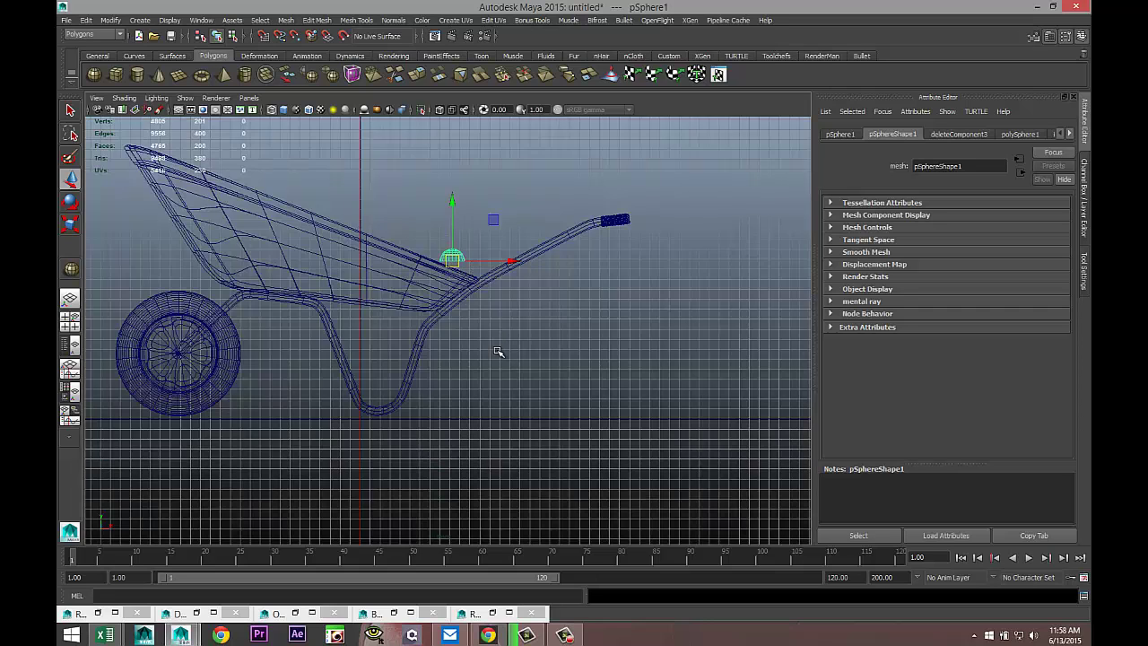
scroll(498, 351, up, 3)
drag(455, 151, 455, 192)
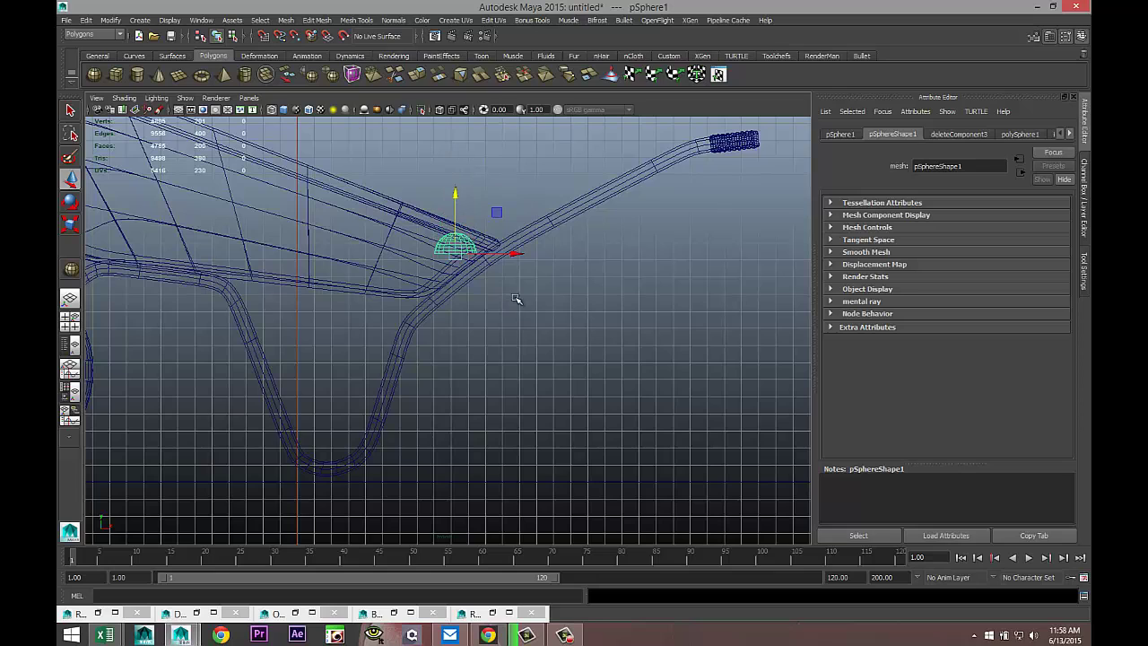
- Tilt the dome to match the slope of the tray's handle-side wall and scale it down to bolt-head size
key(e)
drag(516, 271, 429, 259)
key(r)
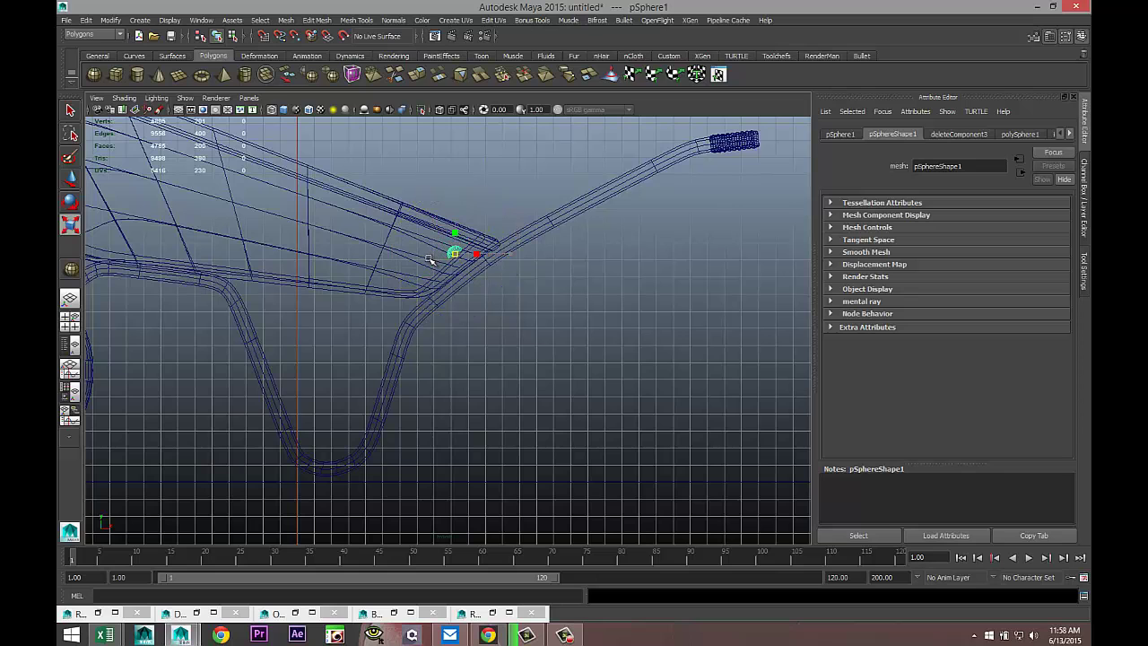
key(f)
scroll(511, 299, down, 8)
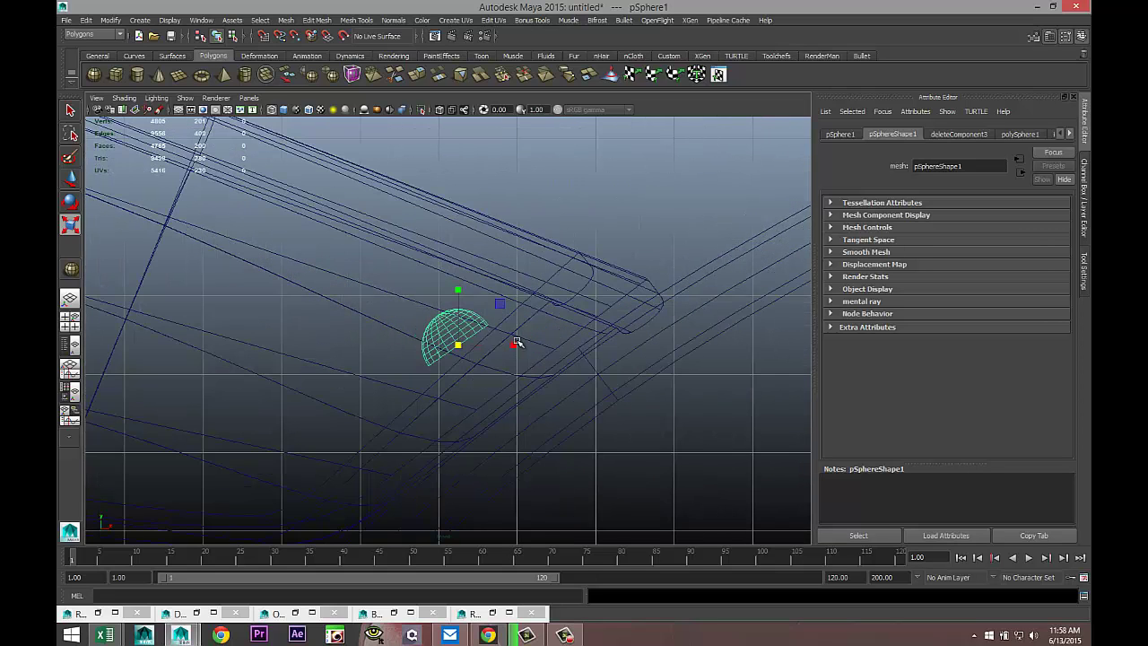
- Move the tilted dome onto the sloping handle-side wall of the tray in the side view
key(w)
drag(457, 346, 556, 392)
key(e)
- Slide the dome sideways from beside the wheelbarrow into the tray, near one of the handle tubes
click(72, 324)
key(space)
scroll(535, 269, down, 10)
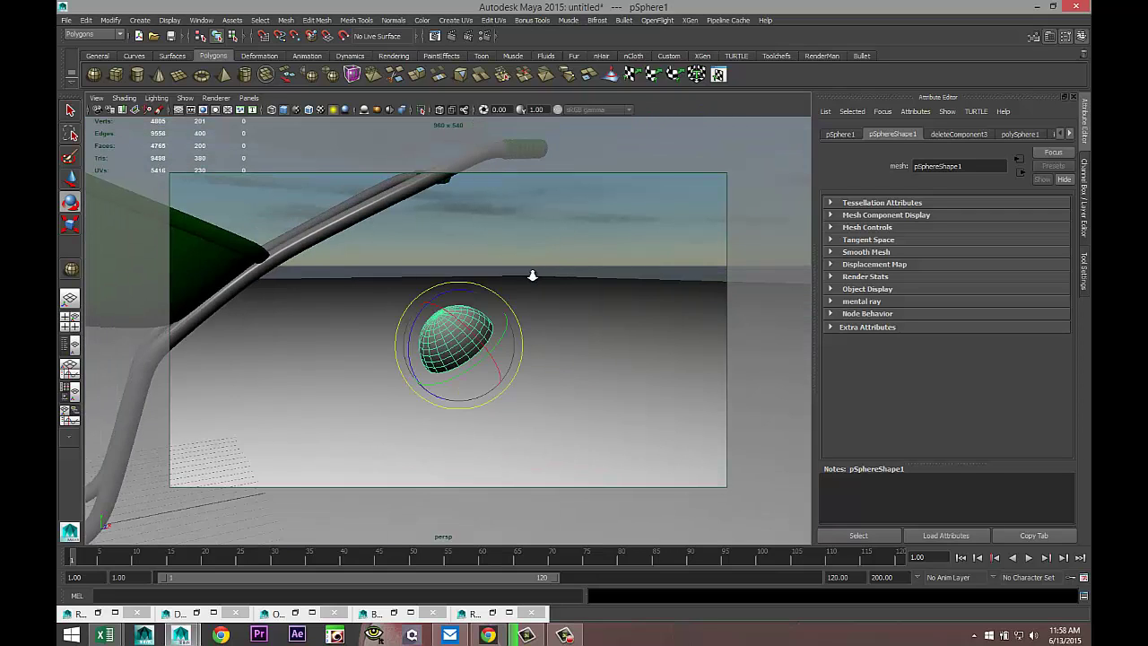
alt+drag(463, 352, 679, 382)
key(w)
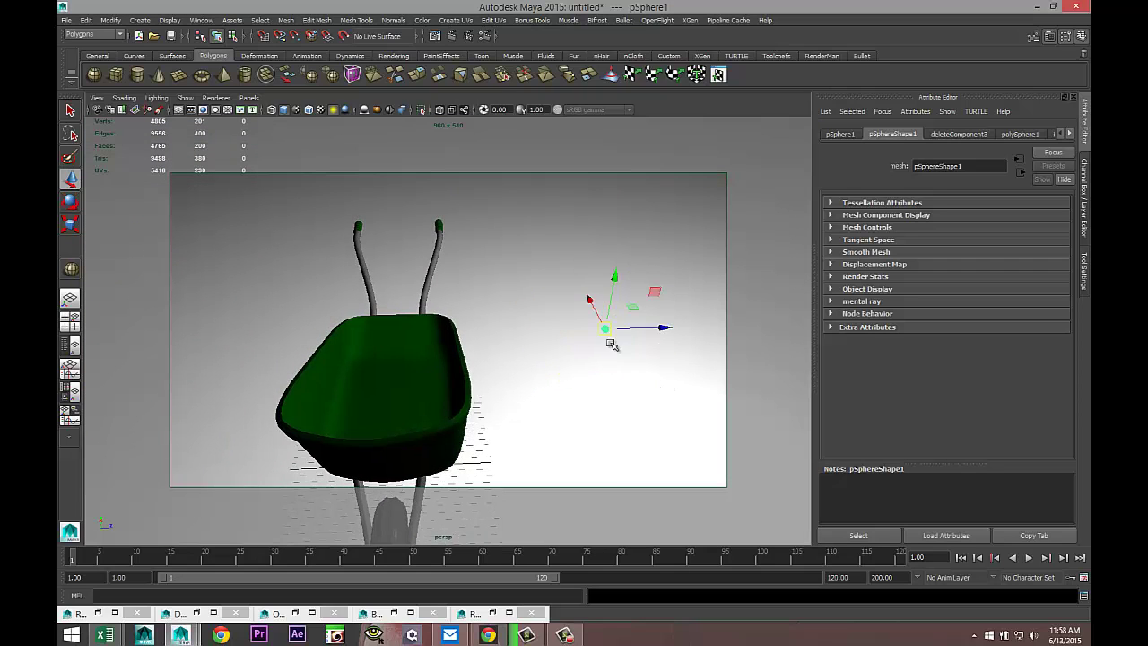
drag(653, 330, 477, 355)
key(f)
scroll(475, 352, down, 5)
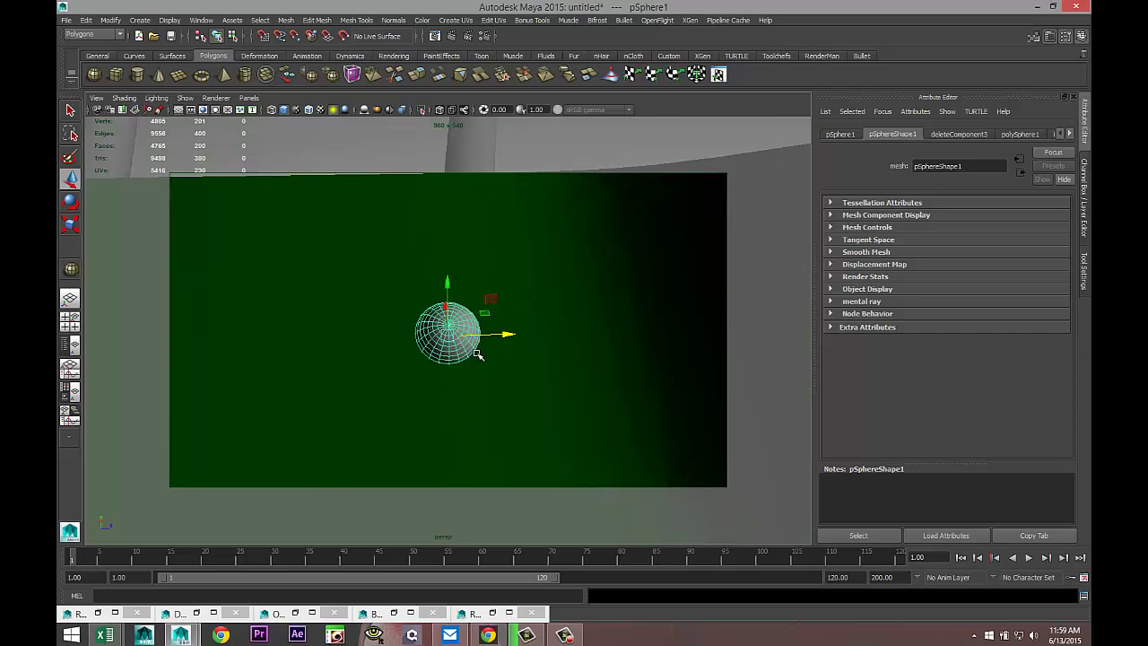
drag(508, 332, 507, 336)
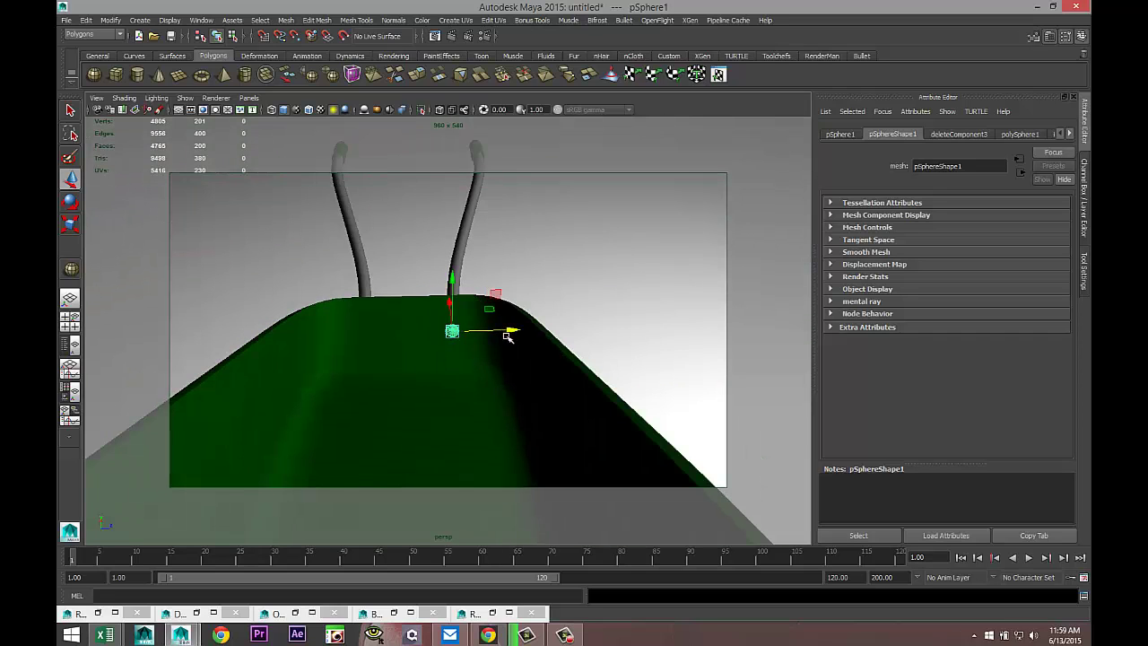
- Center the dome over the handle tube in the top view and scale it down slightly
key(space)
key(space)
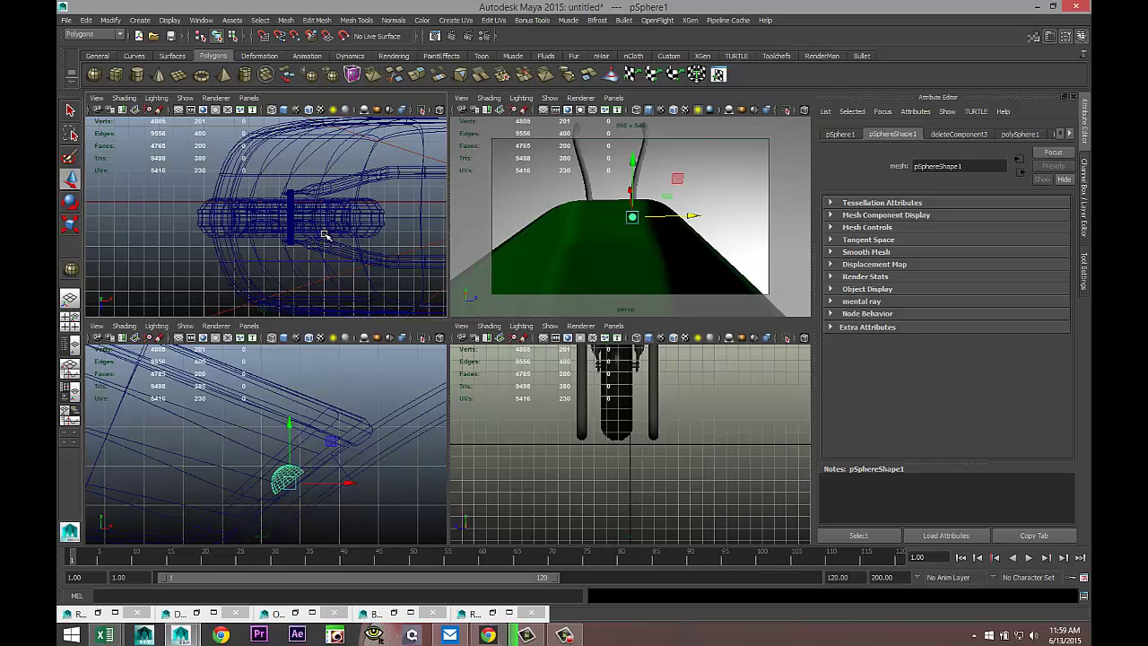
key(f)
scroll(441, 284, down, 8)
scroll(449, 294, up, 3)
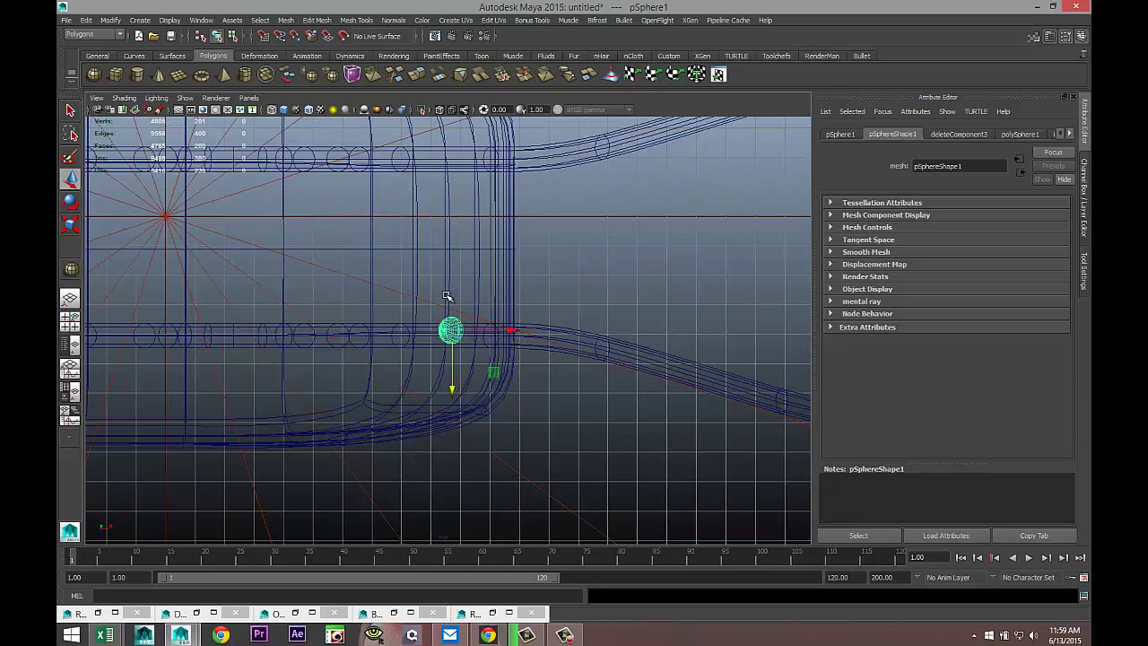
drag(454, 389, 455, 400)
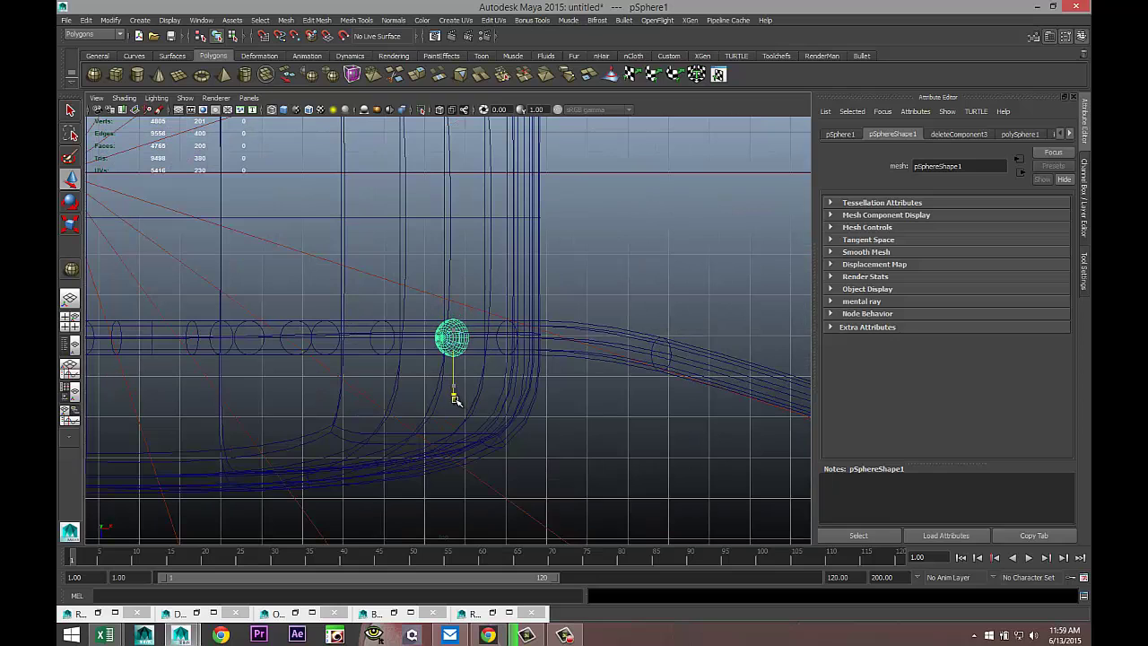
key(r)
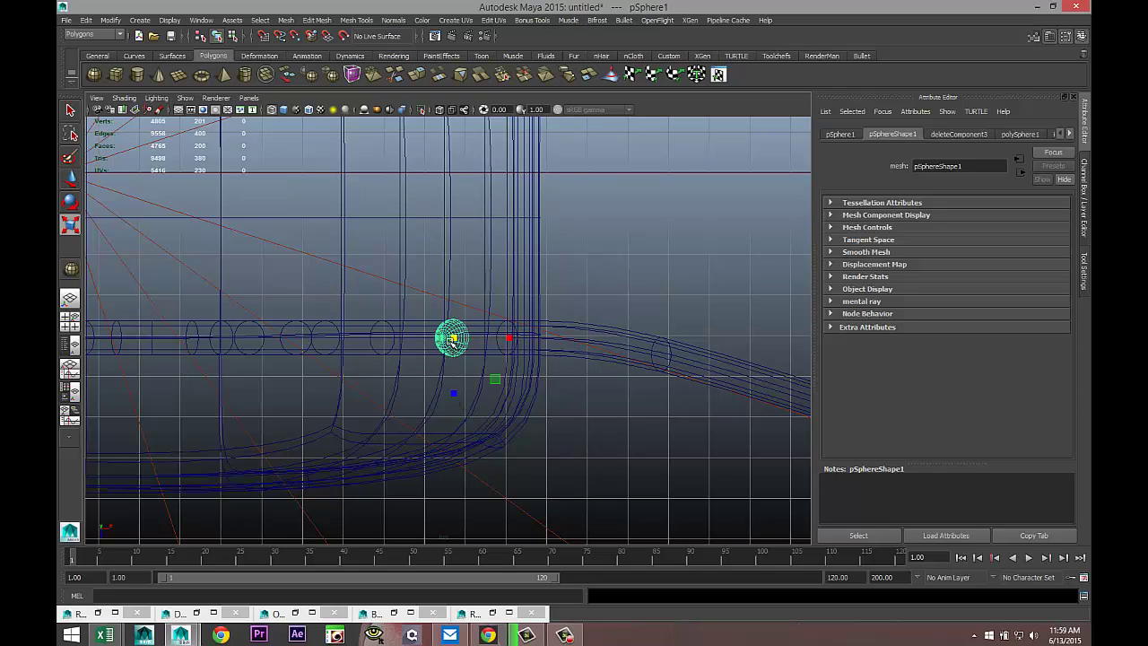
drag(443, 344, 443, 346)
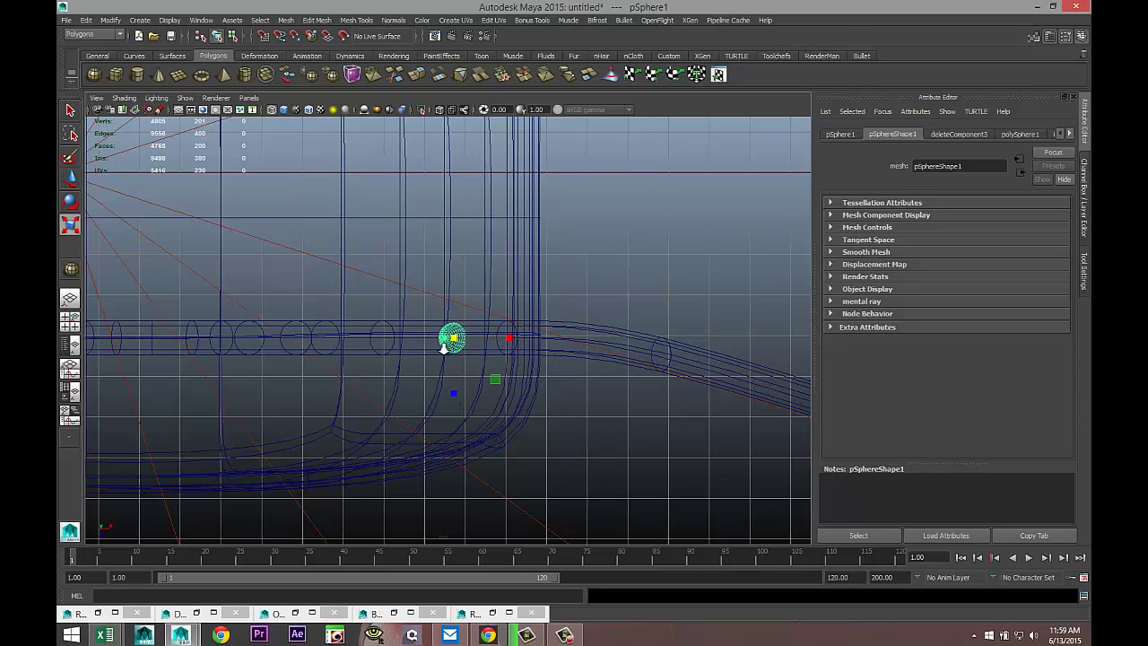
- Adjust the dome's position against the tray's inner wall in the perspective view so it sits like a bolt head
alt+right_drag(443, 346, 176, 377)
click(70, 321)
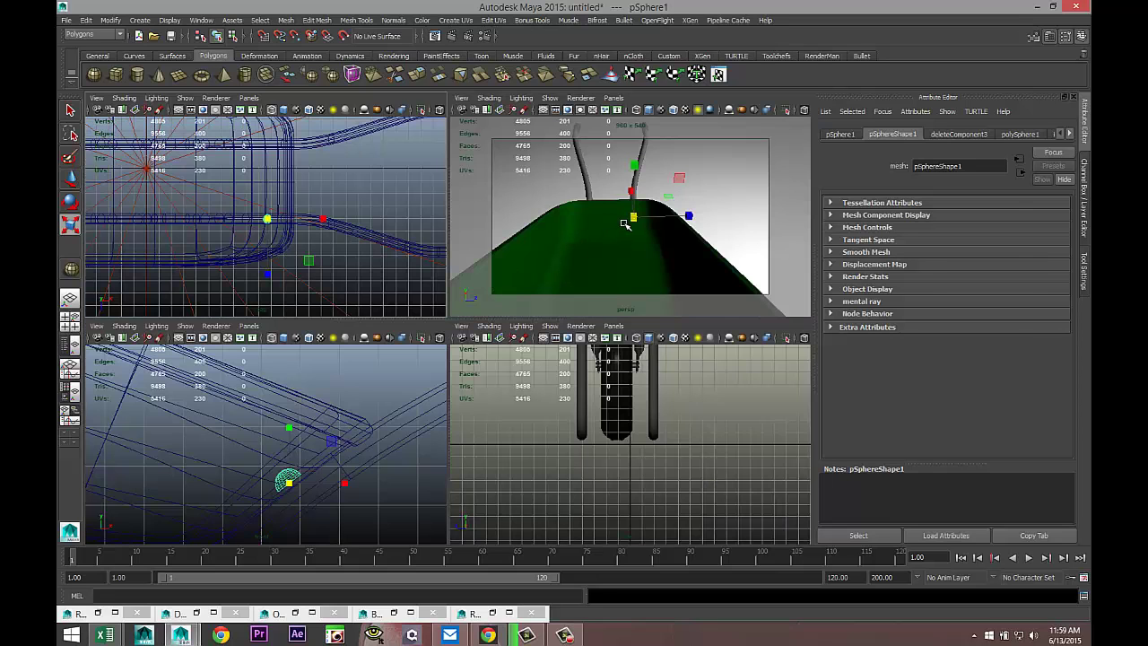
key(space)
alt+drag(455, 345, 553, 348)
key(f)
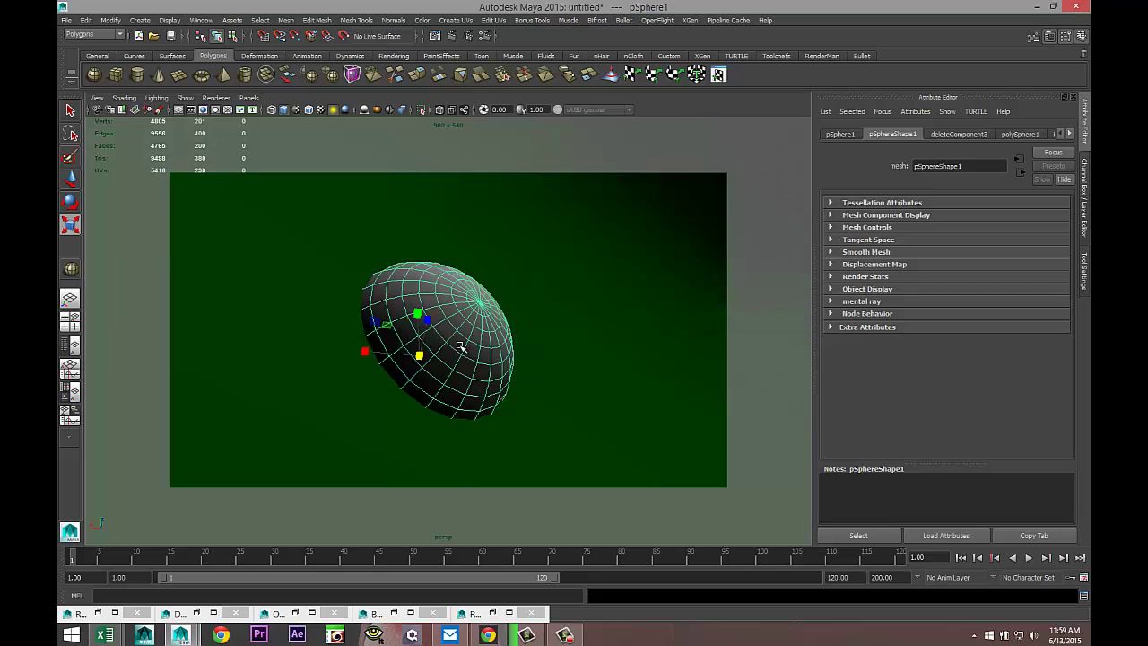
scroll(460, 348, down, 5)
key(w)
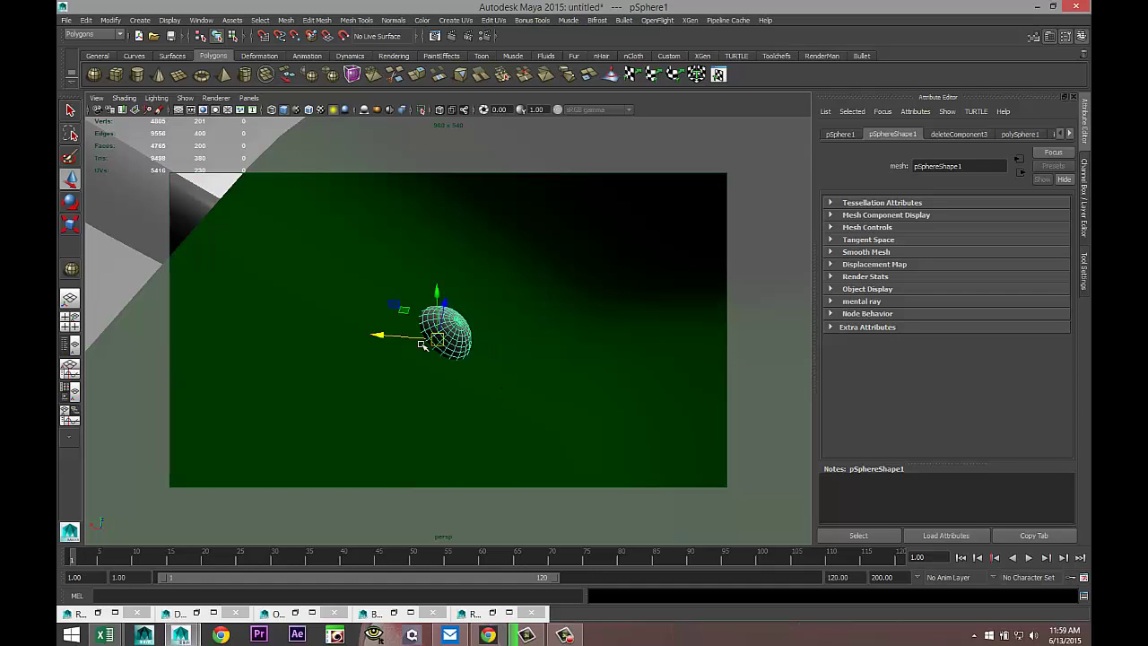
drag(444, 299, 312, 382)
- Duplicate the dome and position the copy over the opposite handle tube, checking its alignment in the top view
key(ctrl+d)
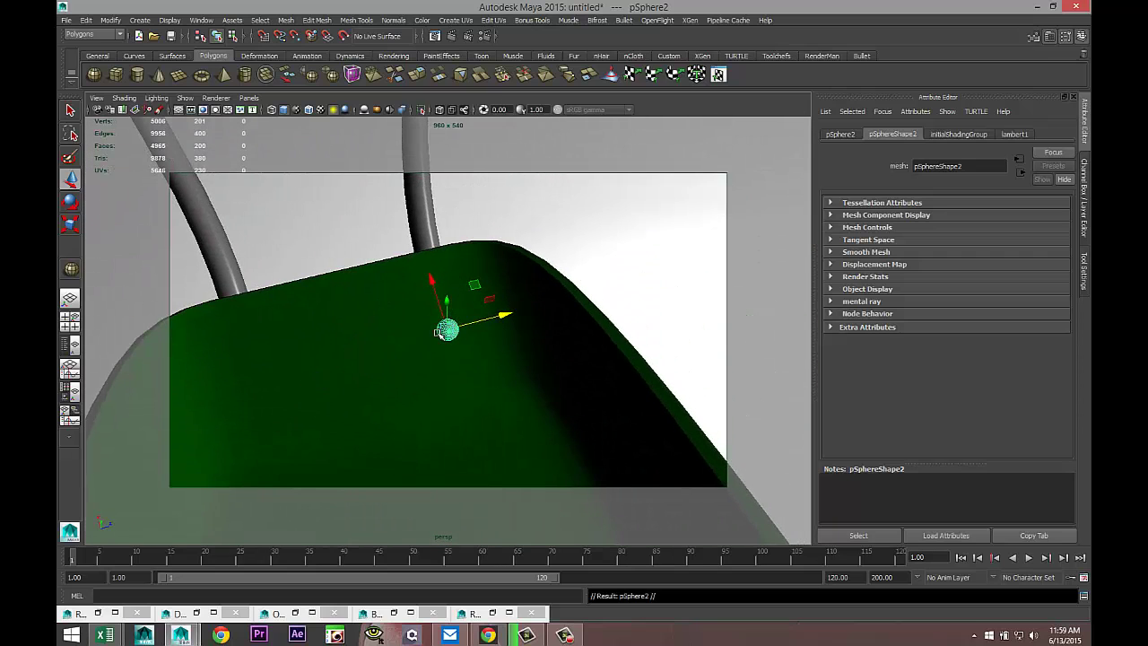
drag(505, 314, 315, 364)
click(70, 321)
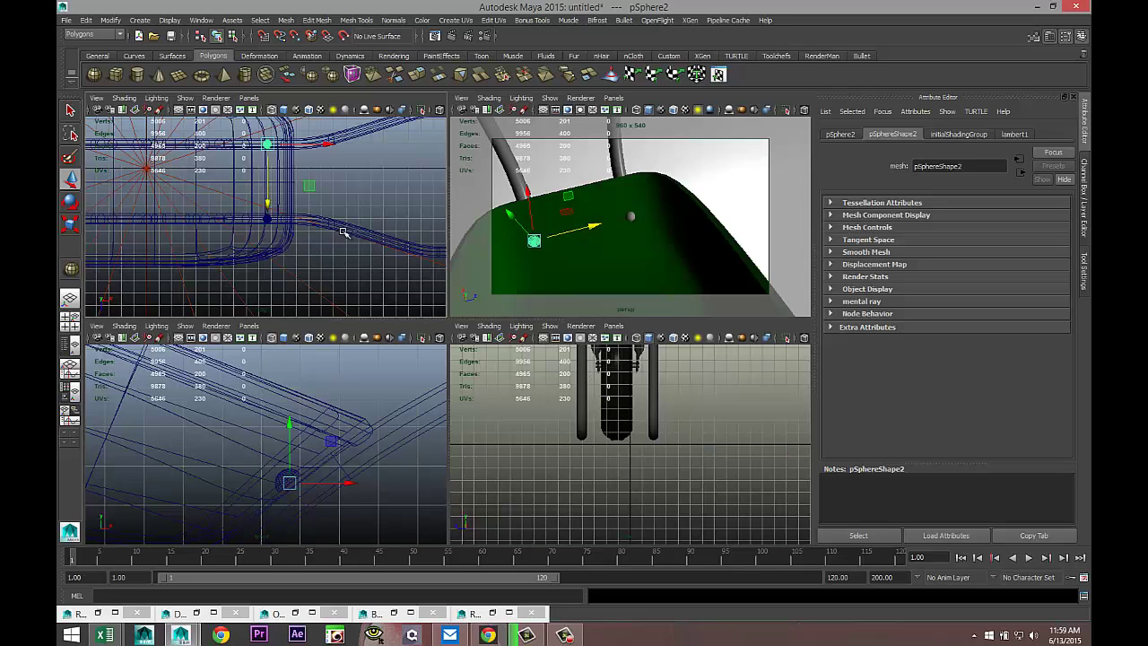
key(space)
drag(452, 243, 453, 247)
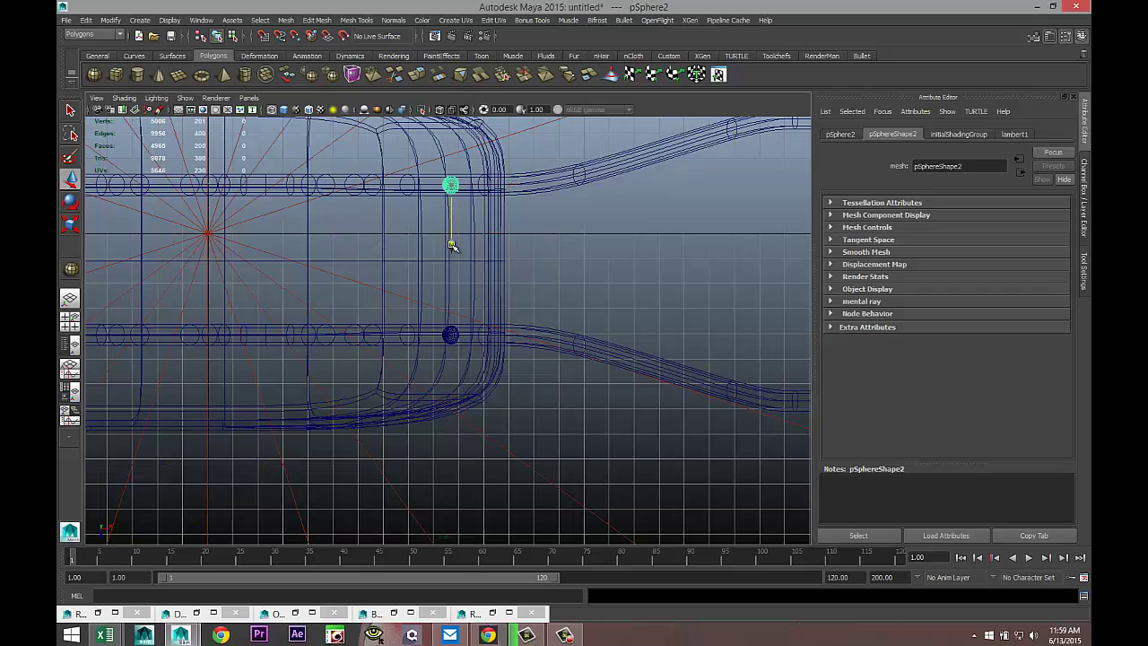
- Select both bolt-head domes and assign a new mia_material_x material to them
click(71, 321)
click(630, 218)
right_drag(534, 240, 522, 479)
double_click(476, 254)
text(mia)
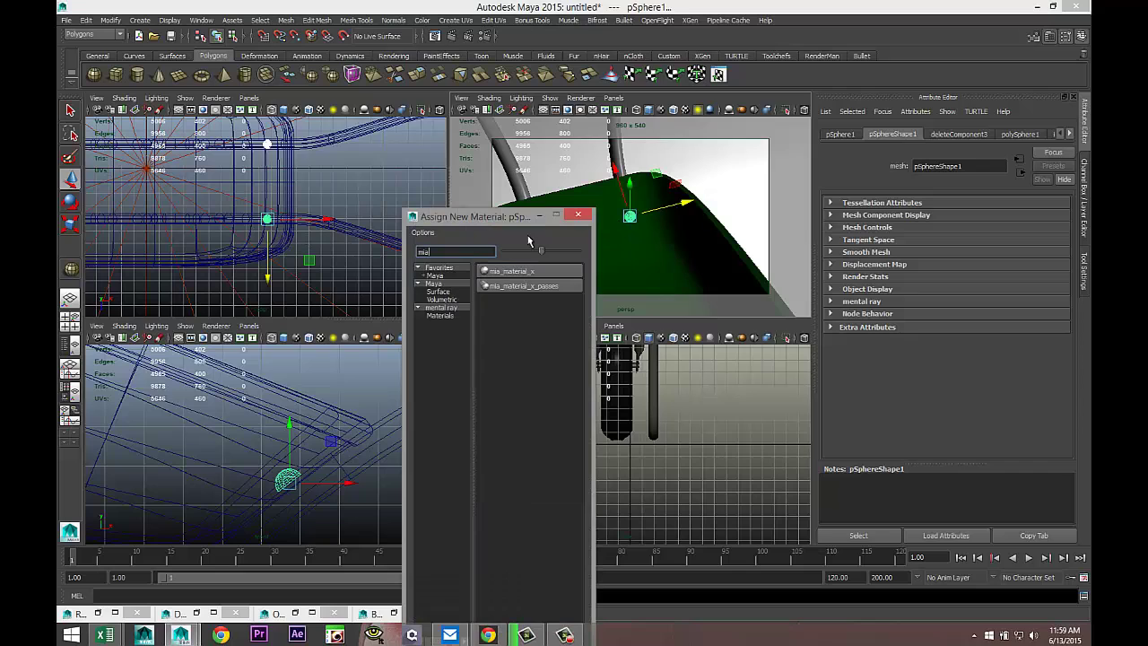
click(555, 272)
- Replace the settings of the domes' new material with the Chrome preset
click(924, 134)
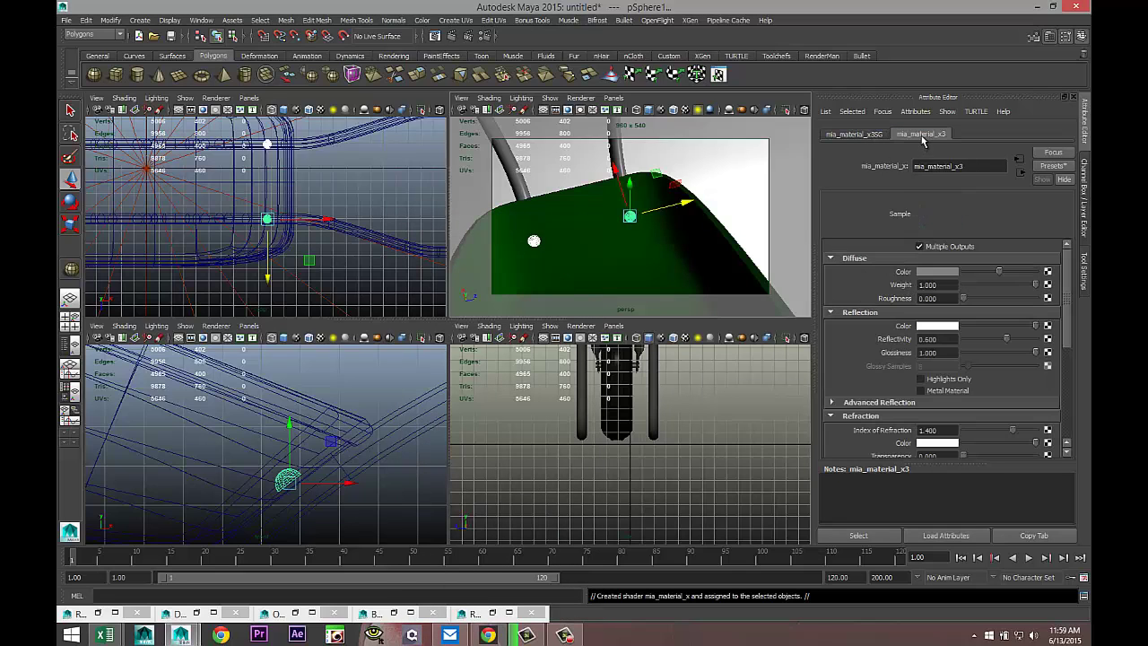
click(1047, 168)
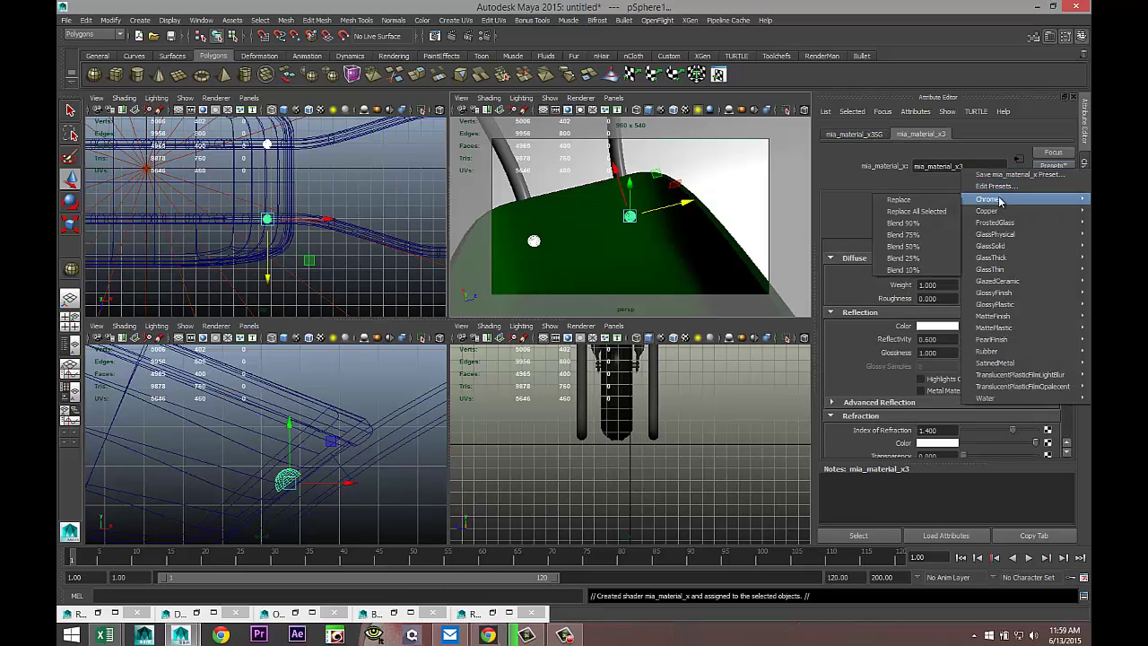
click(935, 199)
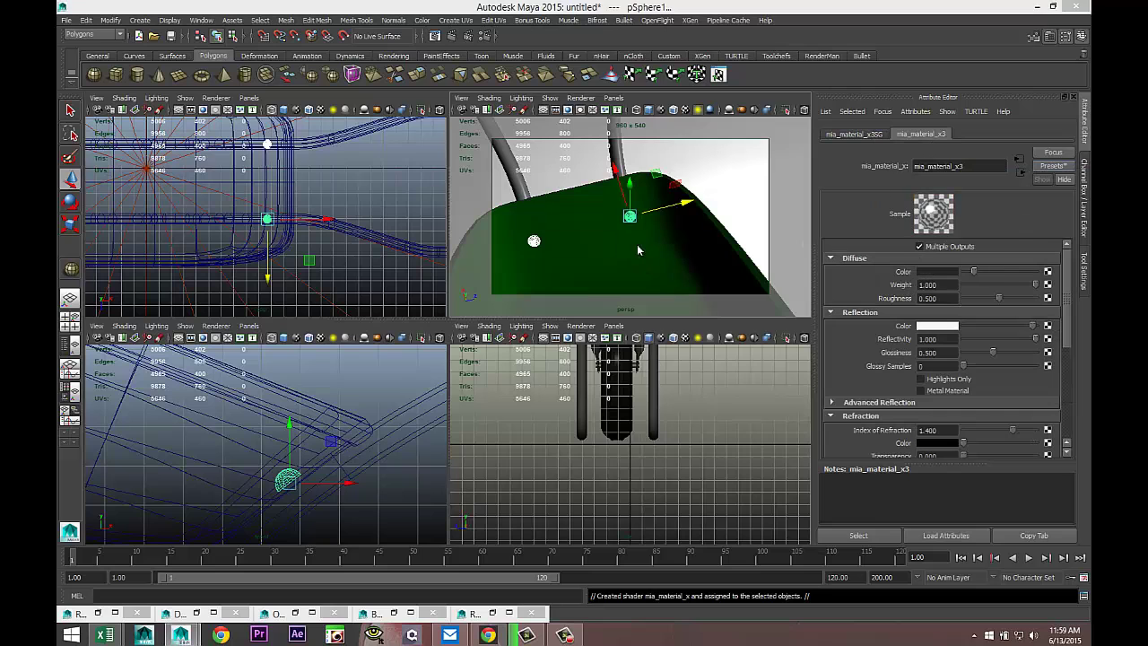
- Show the perspective view alone at full size and recall its bookmarked camera view of the whole wheelbarrow
key(space)
scroll(627, 255, down, 10)
alt+drag(579, 333, 482, 376)
scroll(481, 378, up, 3)
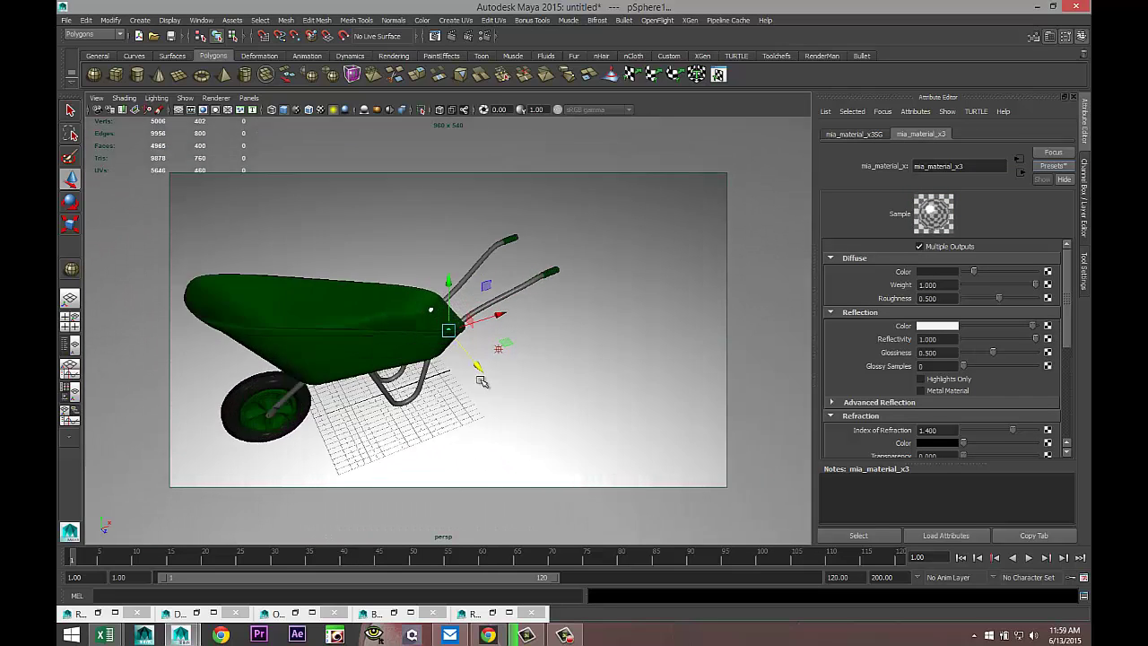
click(96, 97)
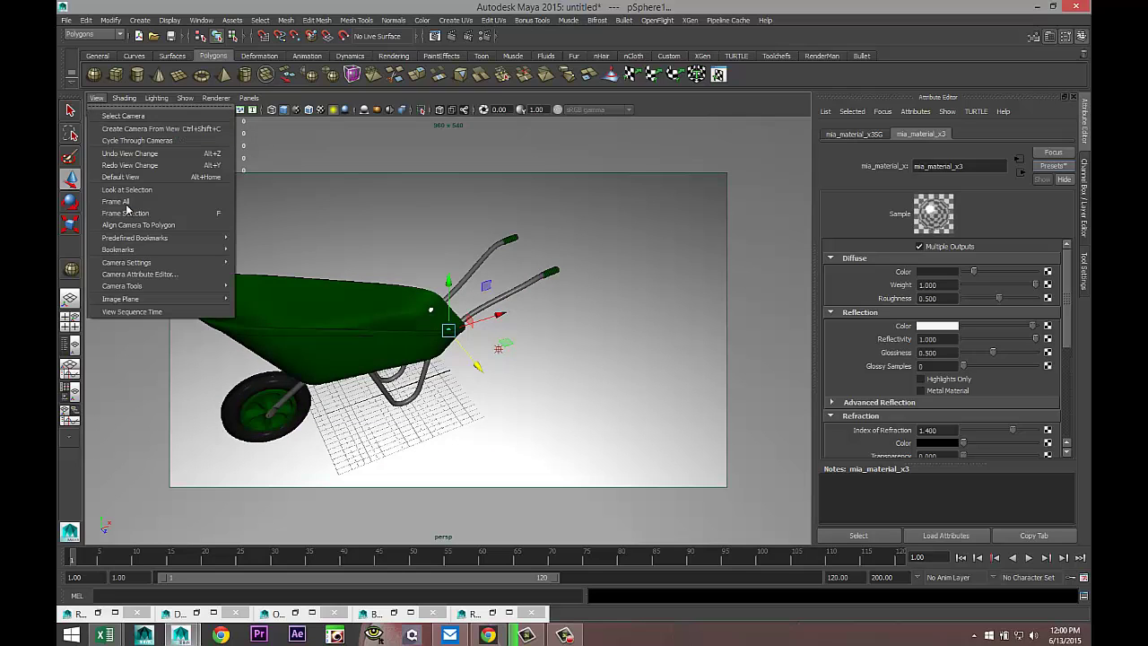
mouse_move(206, 250)
click(254, 250)
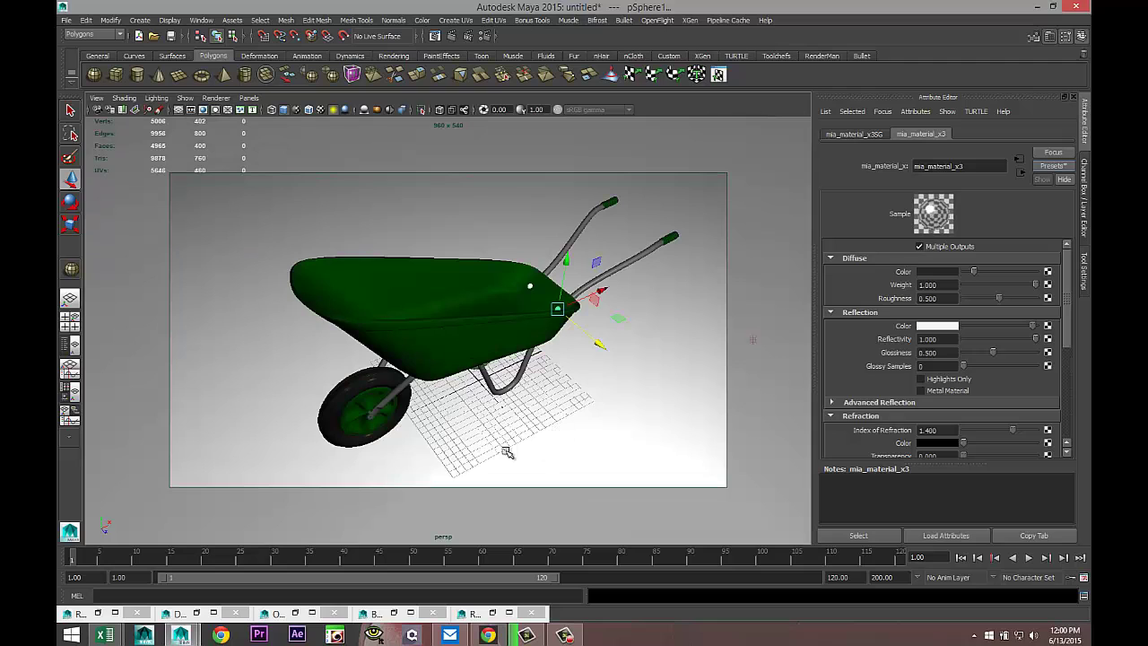
- Delete the point light pointLight2 located beyond the wheel end of the wheelbarrow
scroll(504, 447, down, 5)
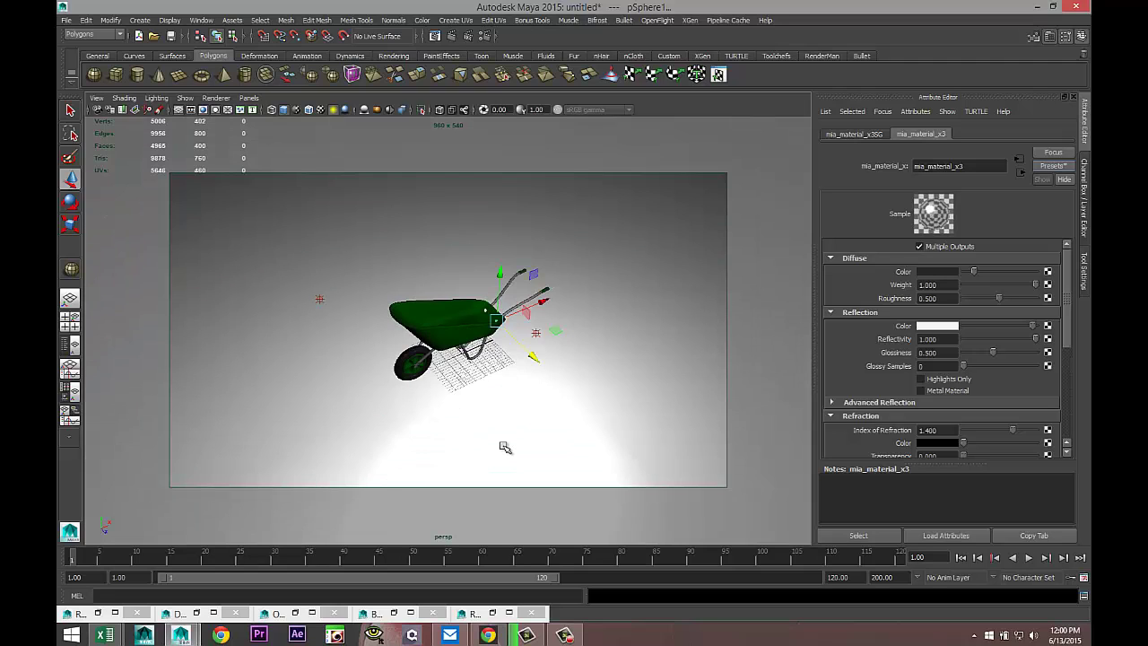
scroll(504, 447, up, 4)
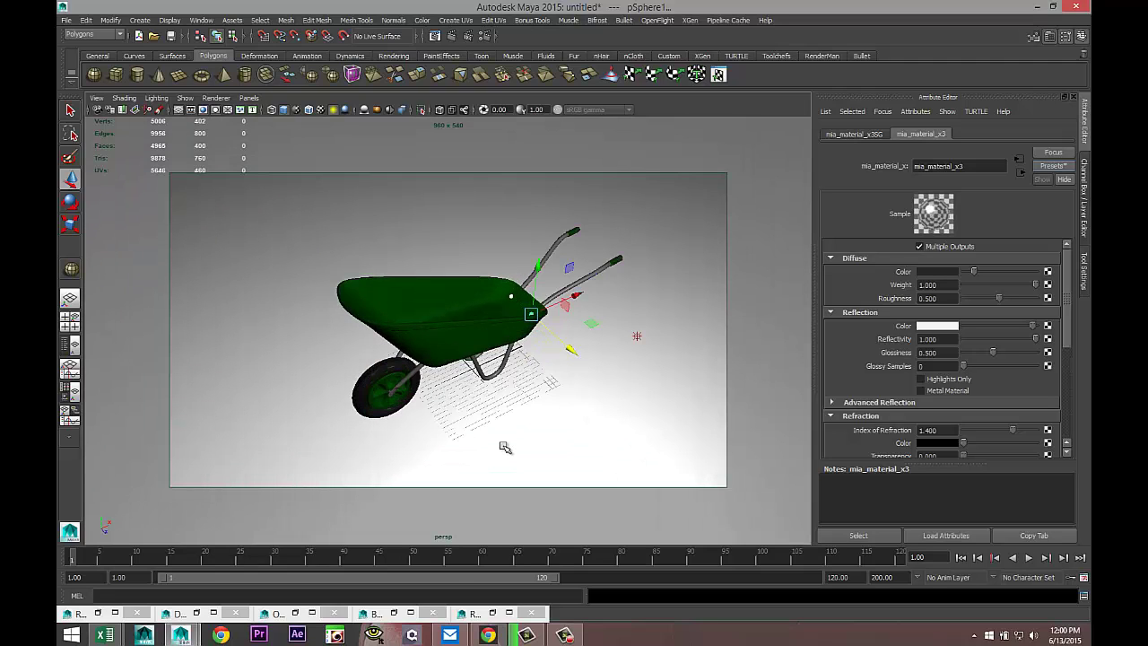
scroll(504, 446, down, 4)
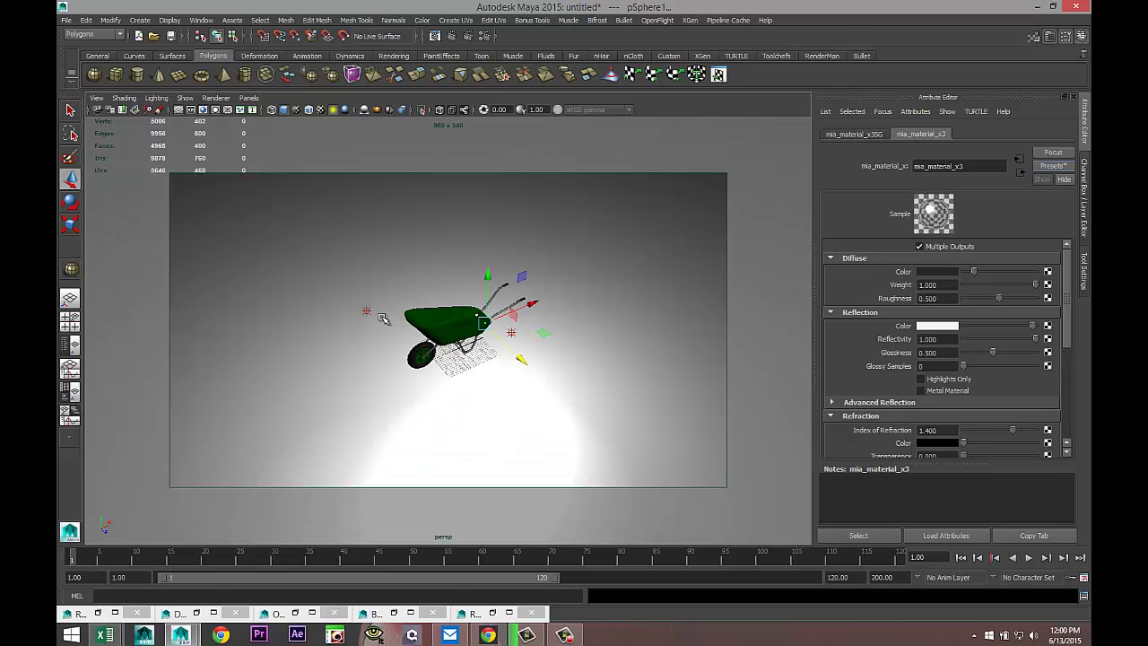
click(365, 310)
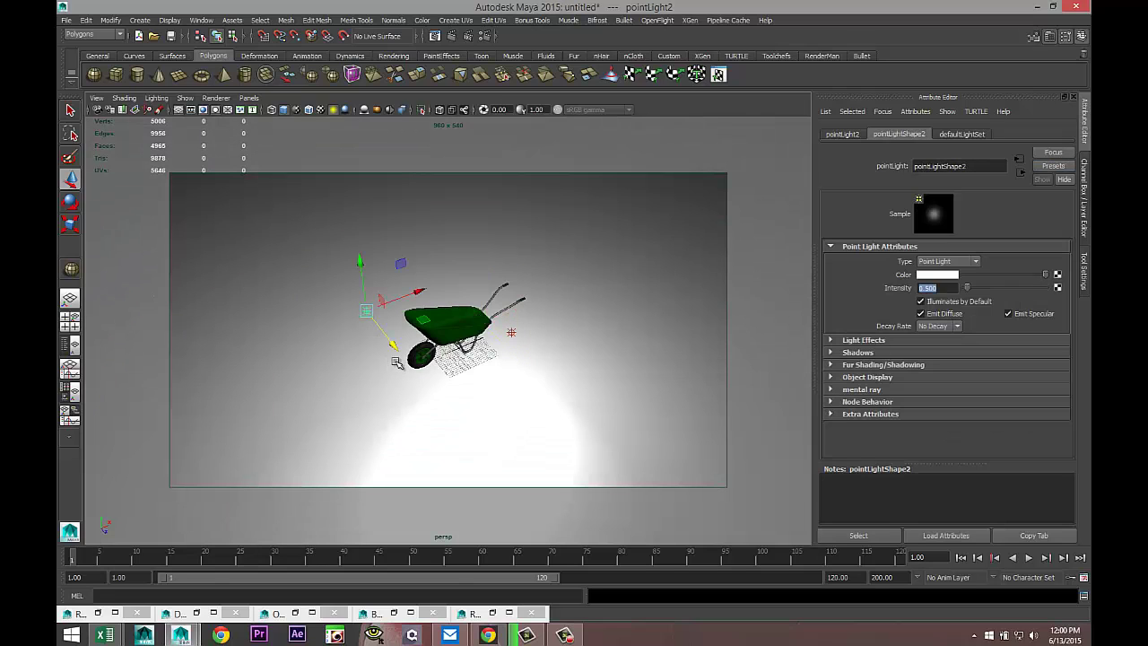
key(Delete)
scroll(408, 369, up, 3)
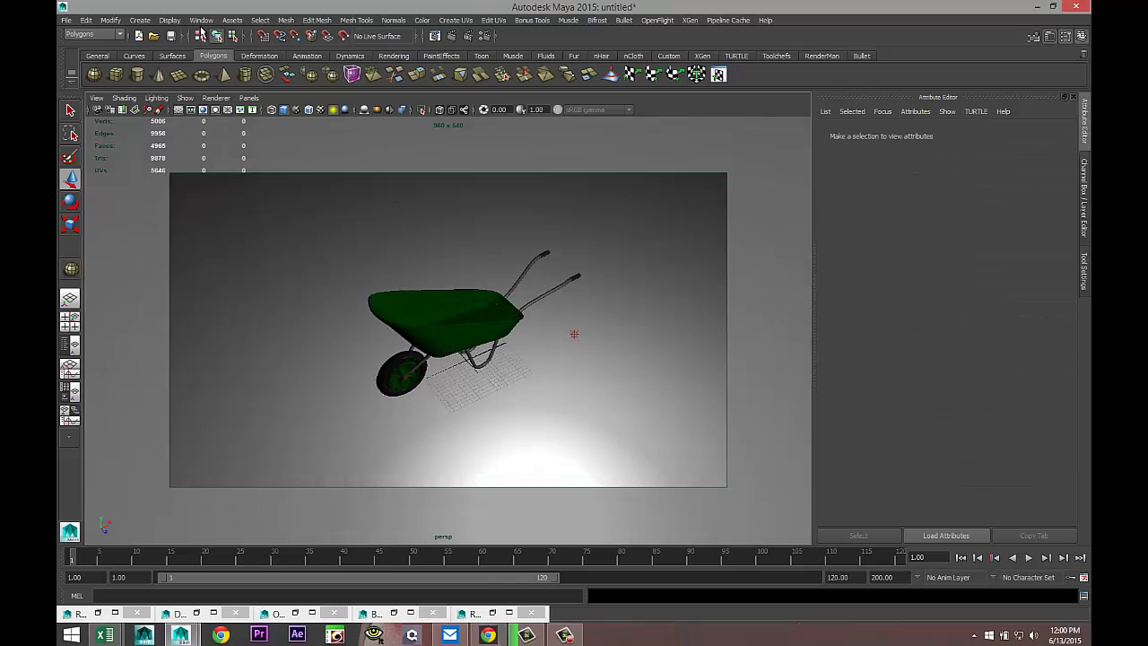
- Create an ambient light, place it above the wheel end of the wheelbarrow and set its intensity to 0.1
click(139, 21)
mouse_move(235, 73)
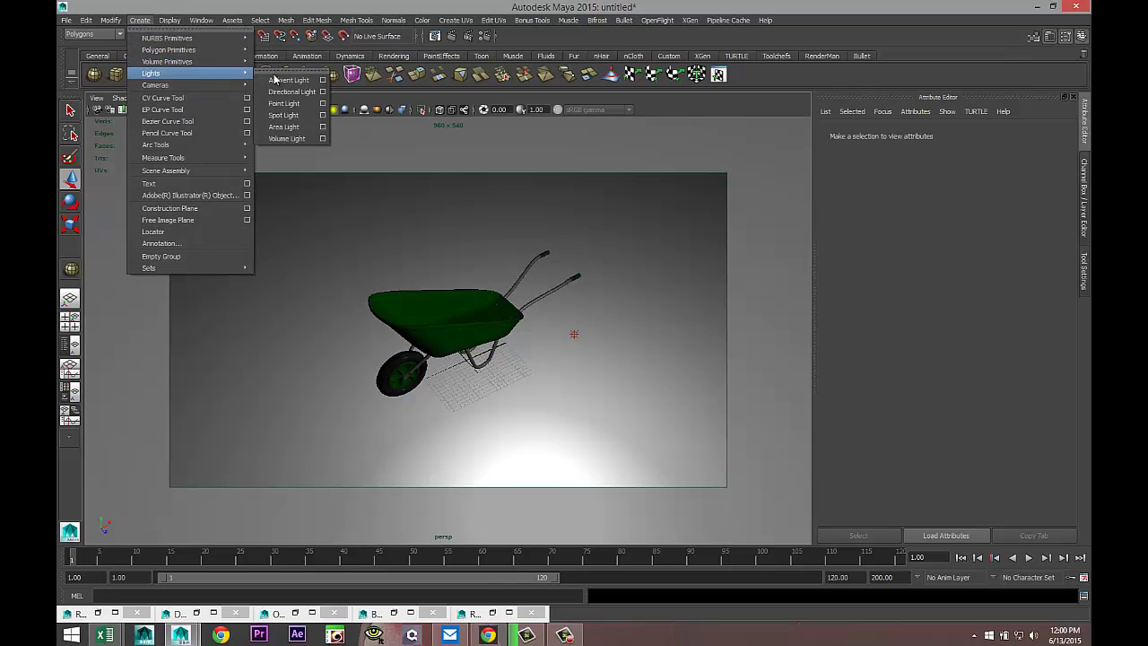
click(279, 81)
drag(504, 399, 354, 171)
click(950, 287)
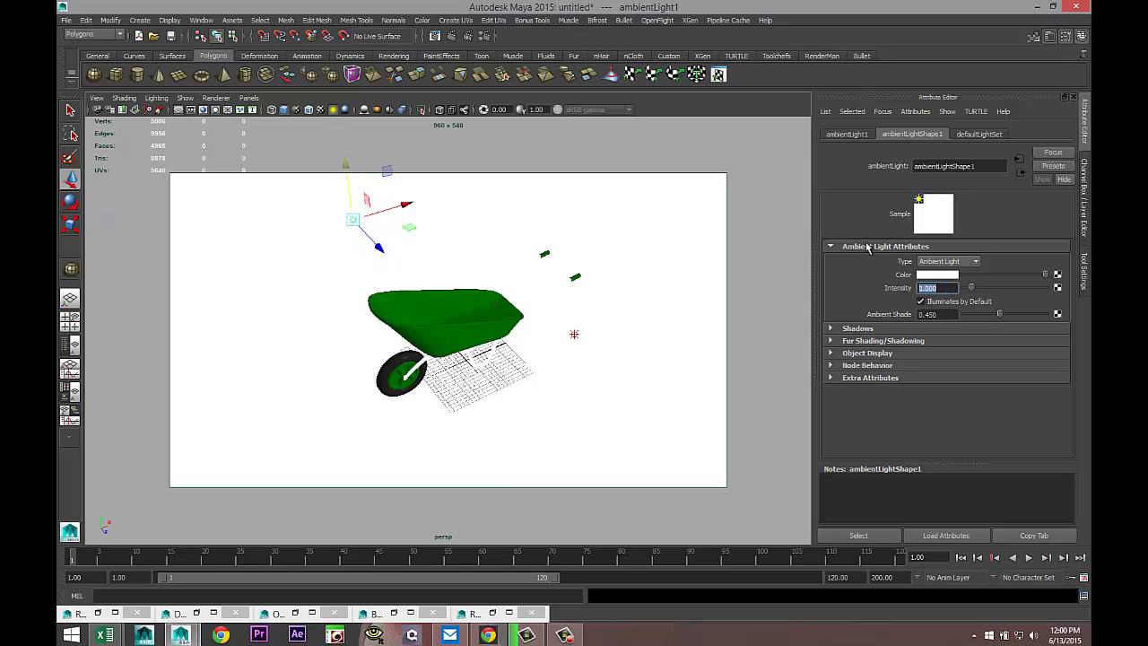
key(Return)
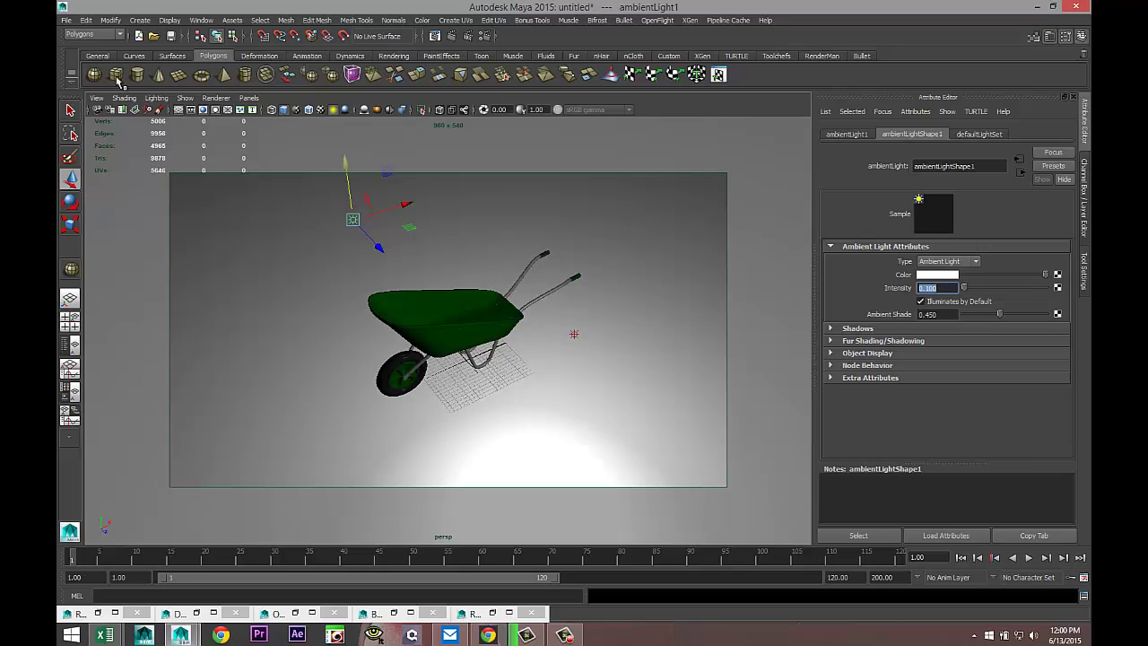
- Return the perspective camera to the bookmarked wheelbarrow view for rendering
click(96, 98)
mouse_move(194, 250)
click(257, 256)
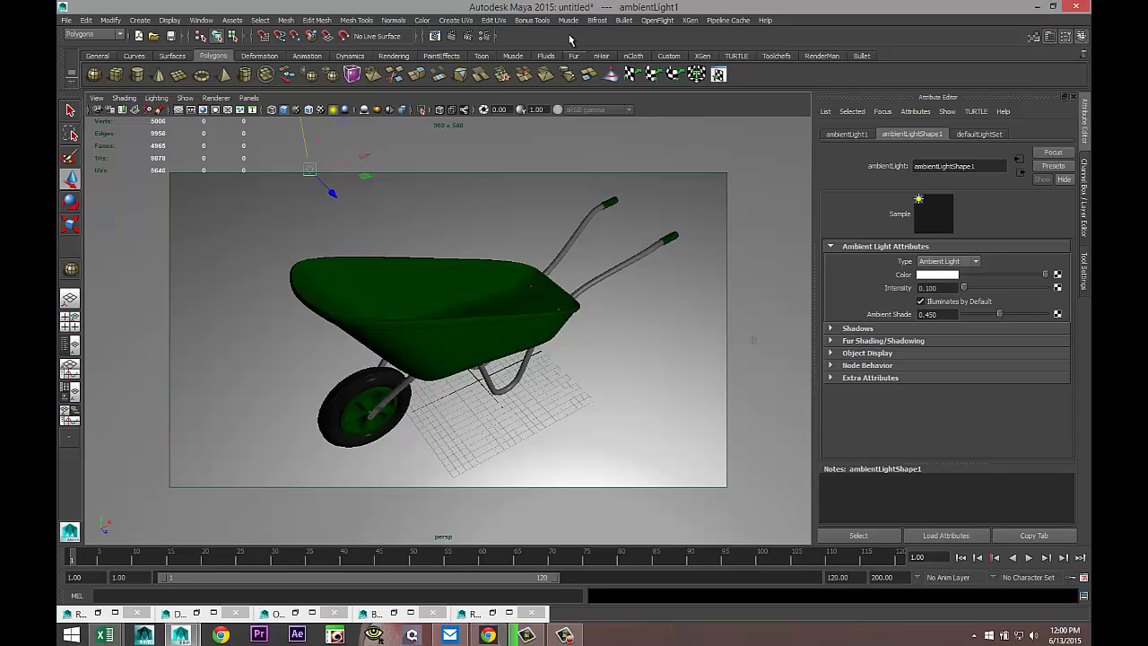
- Set the render image size to the HD 1080 preset in the render settings
click(485, 36)
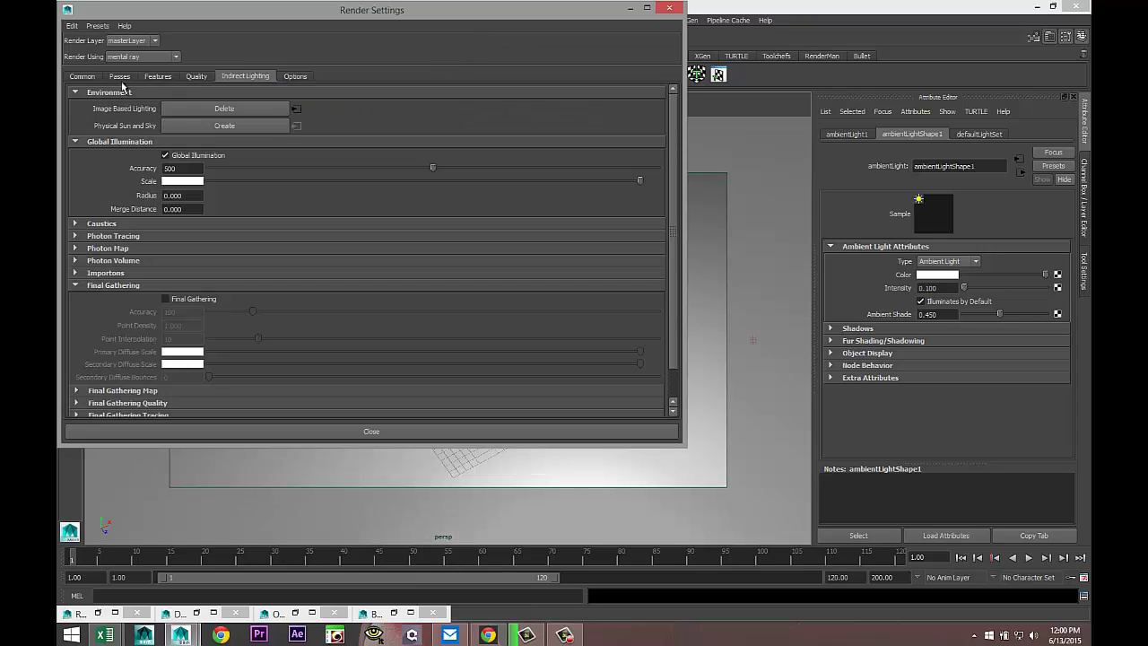
click(82, 76)
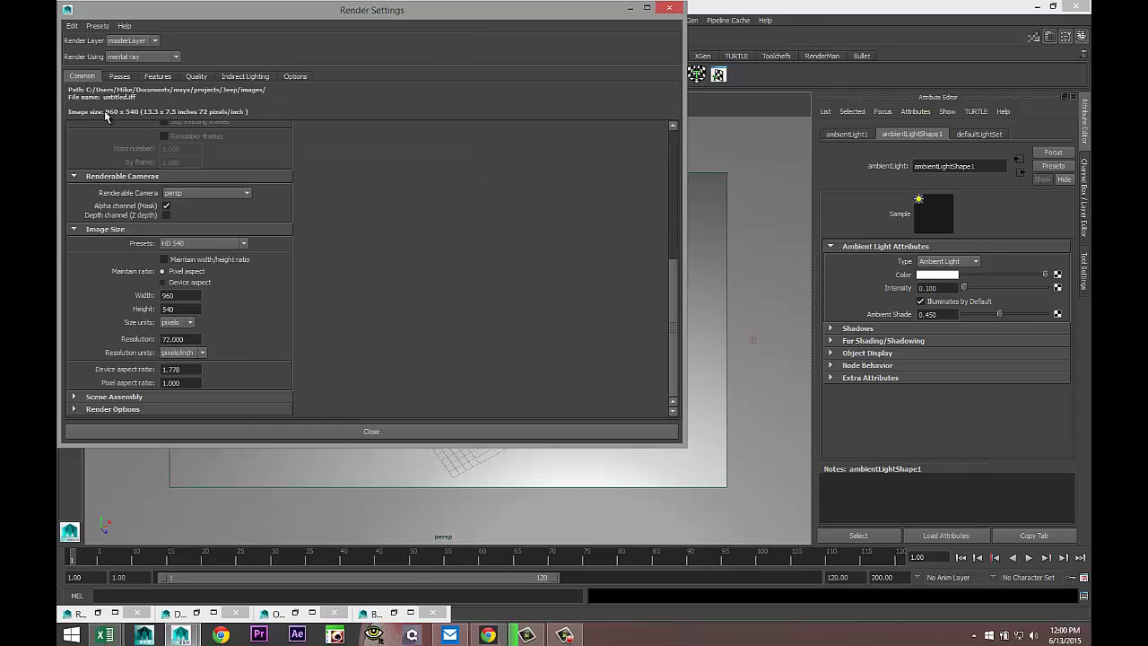
click(243, 244)
click(243, 326)
click(242, 325)
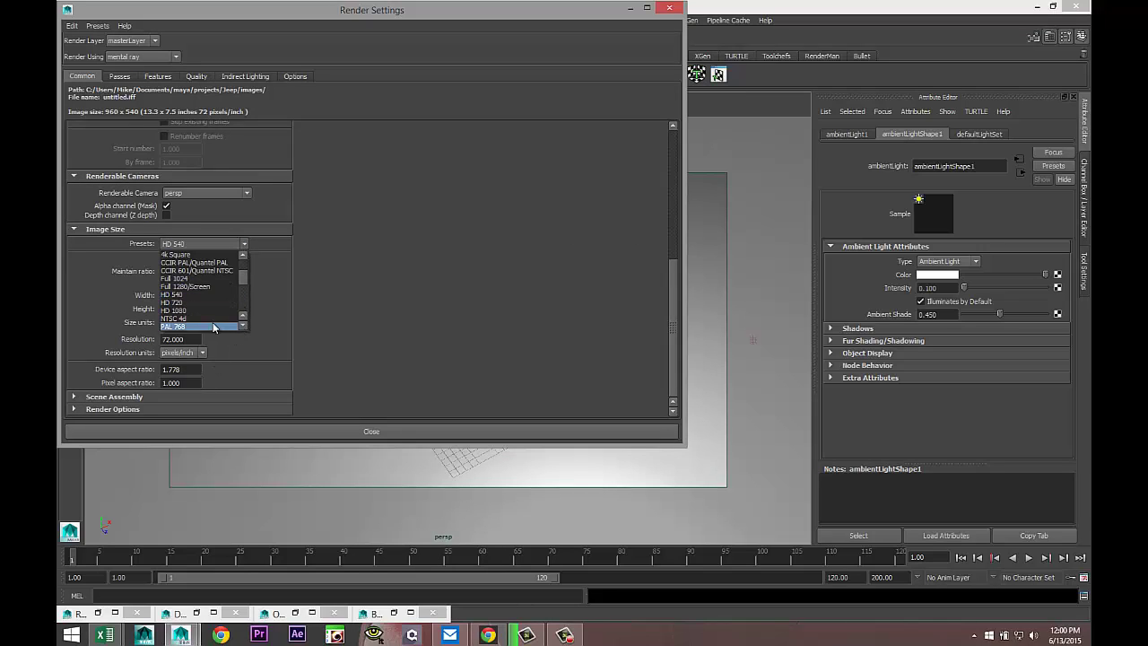
click(211, 310)
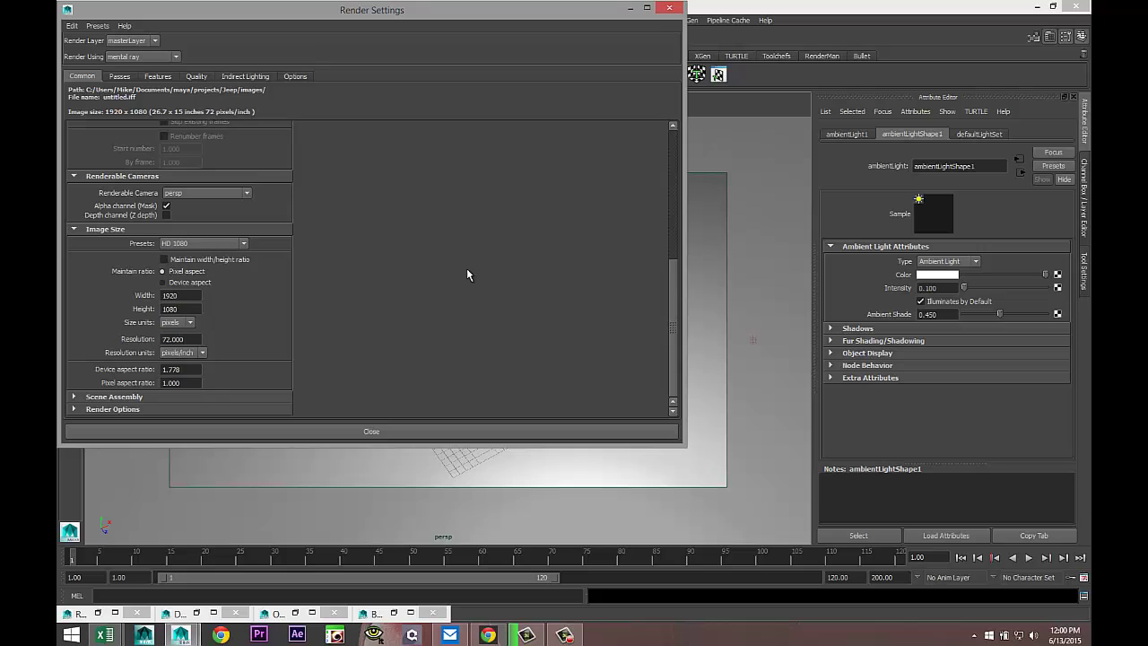
click(647, 7)
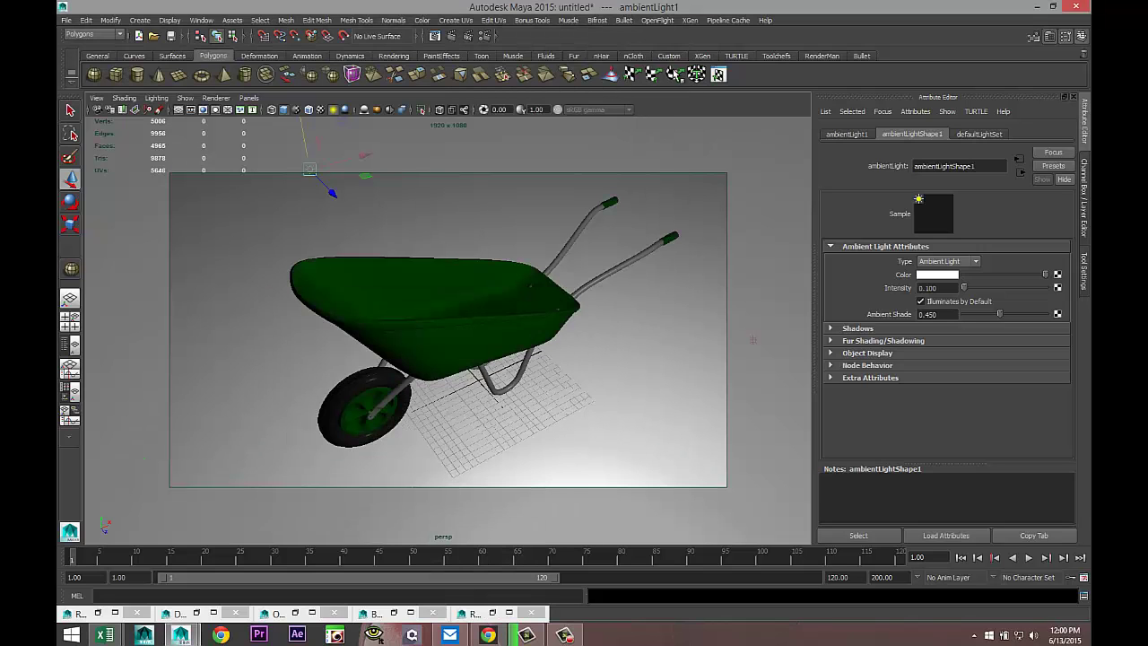
- Delete the existing mental ray image-based lighting and create a new one in its place
click(482, 37)
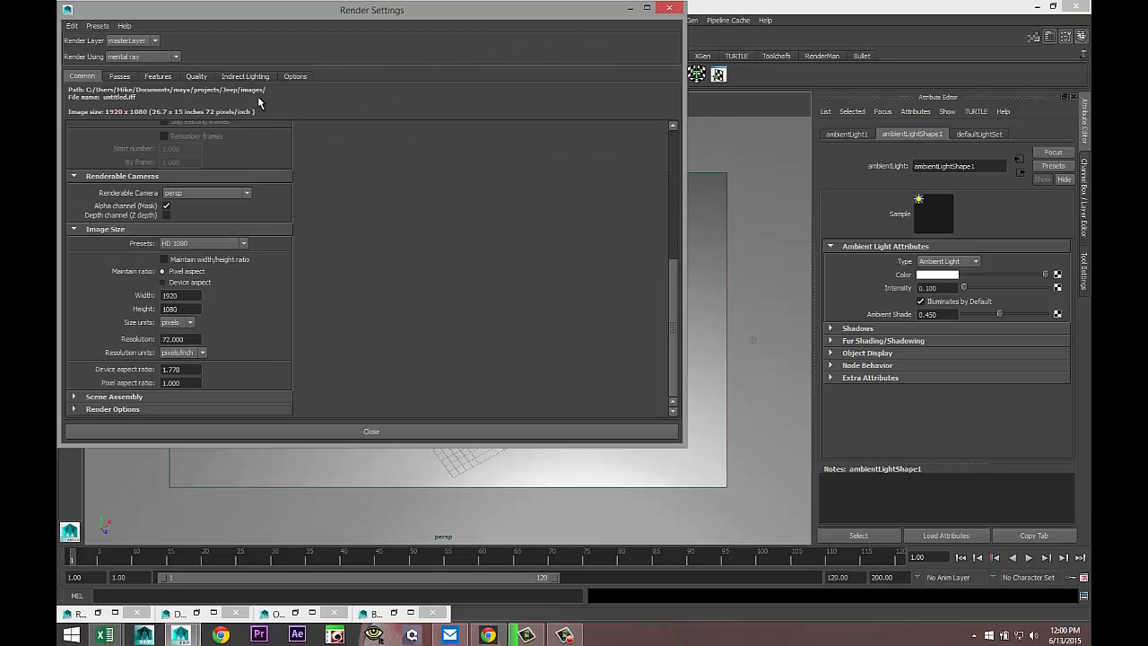
click(254, 78)
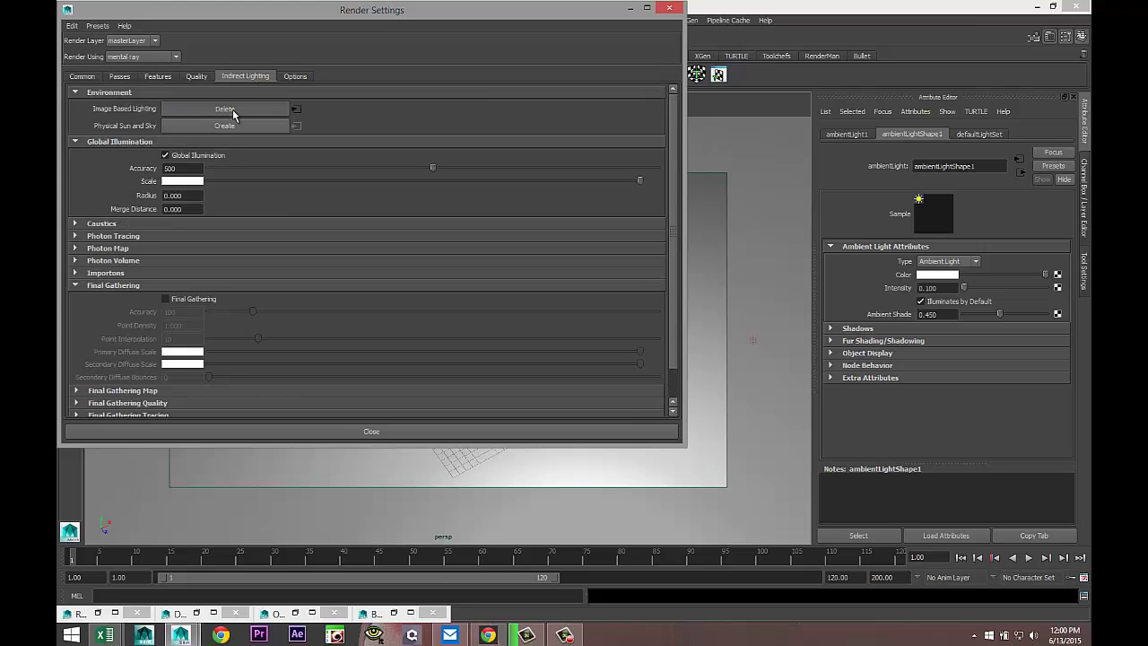
click(226, 109)
click(629, 8)
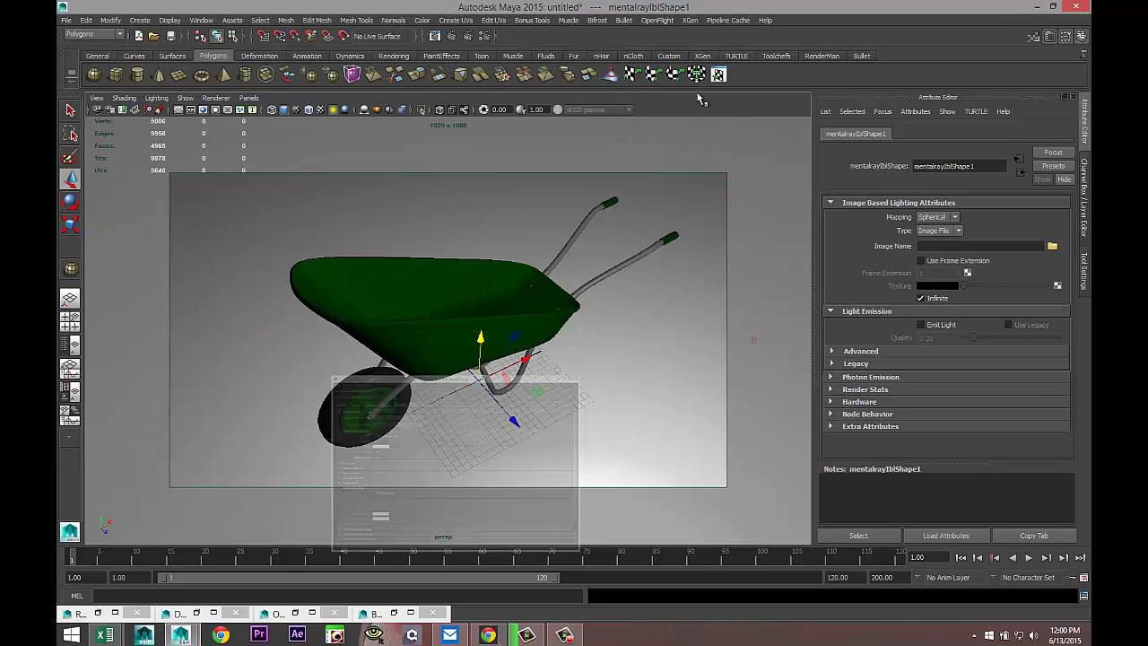
- Load studio003.hdr from the HDRI folder as the image-based lighting's image and render the perspective view
click(1051, 248)
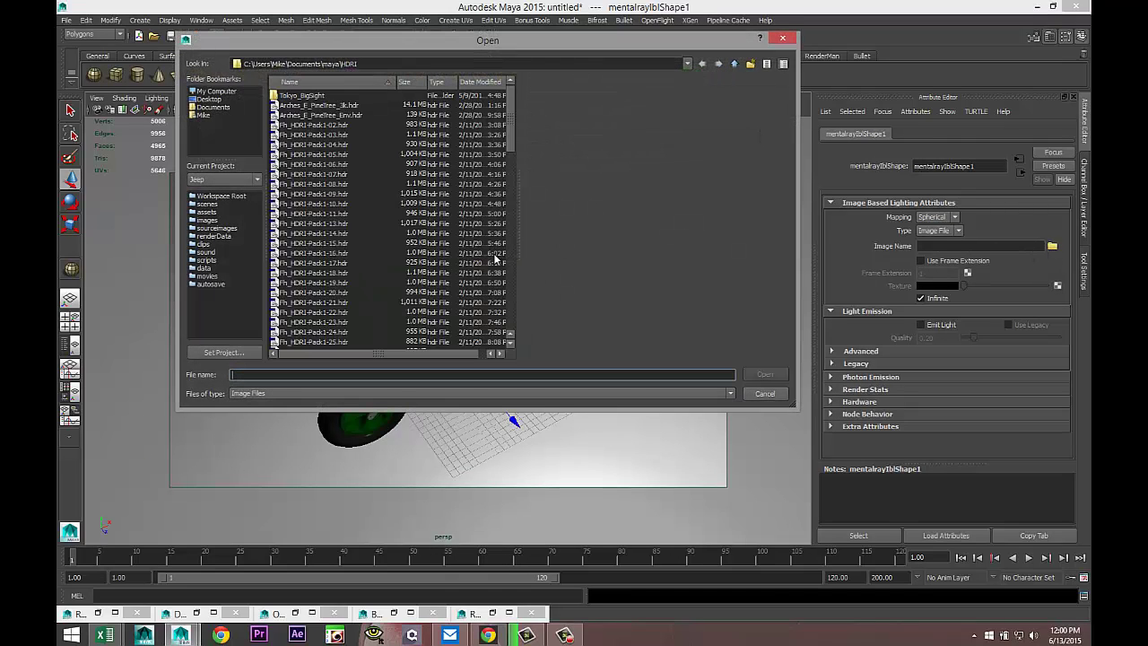
scroll(385, 225, down, 10)
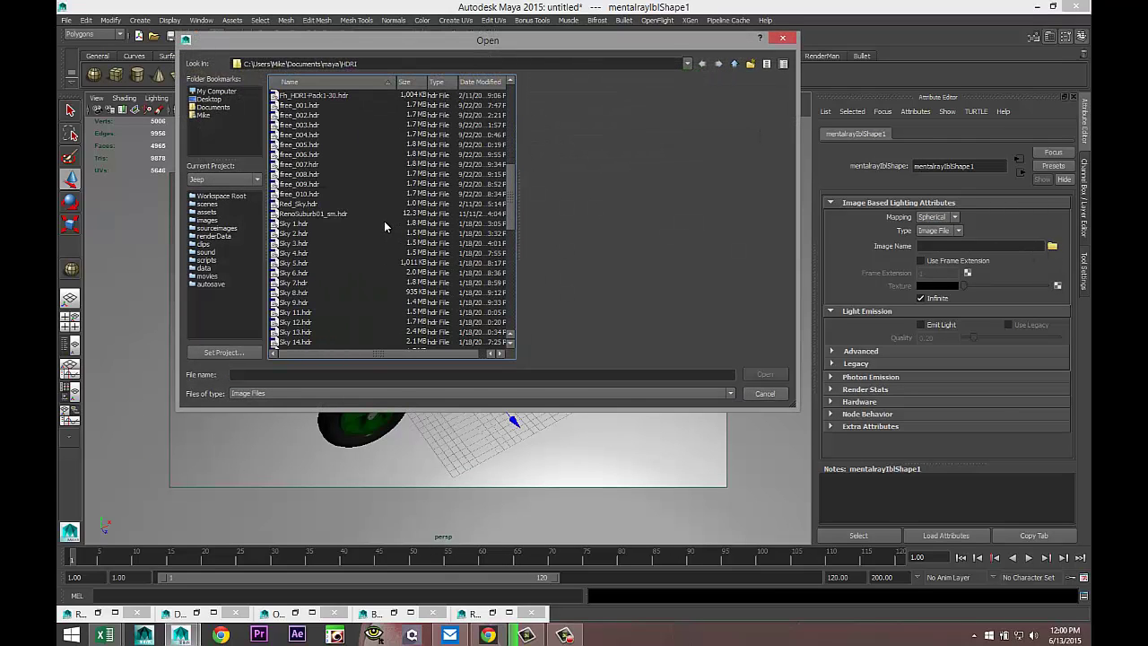
scroll(372, 242, down, 3)
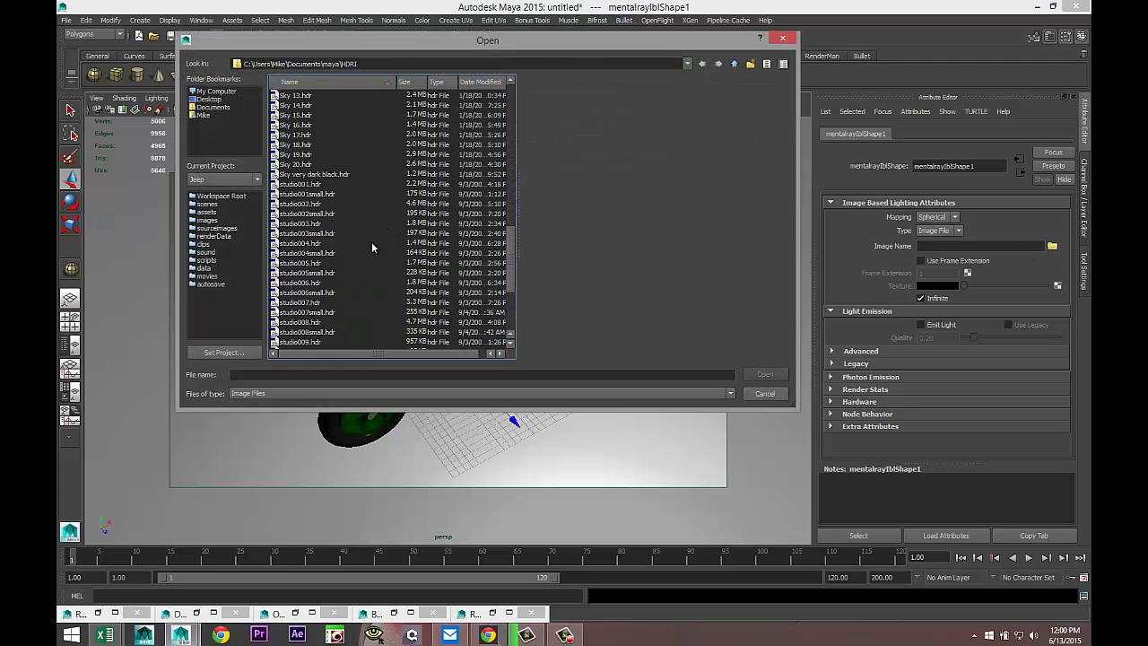
click(312, 226)
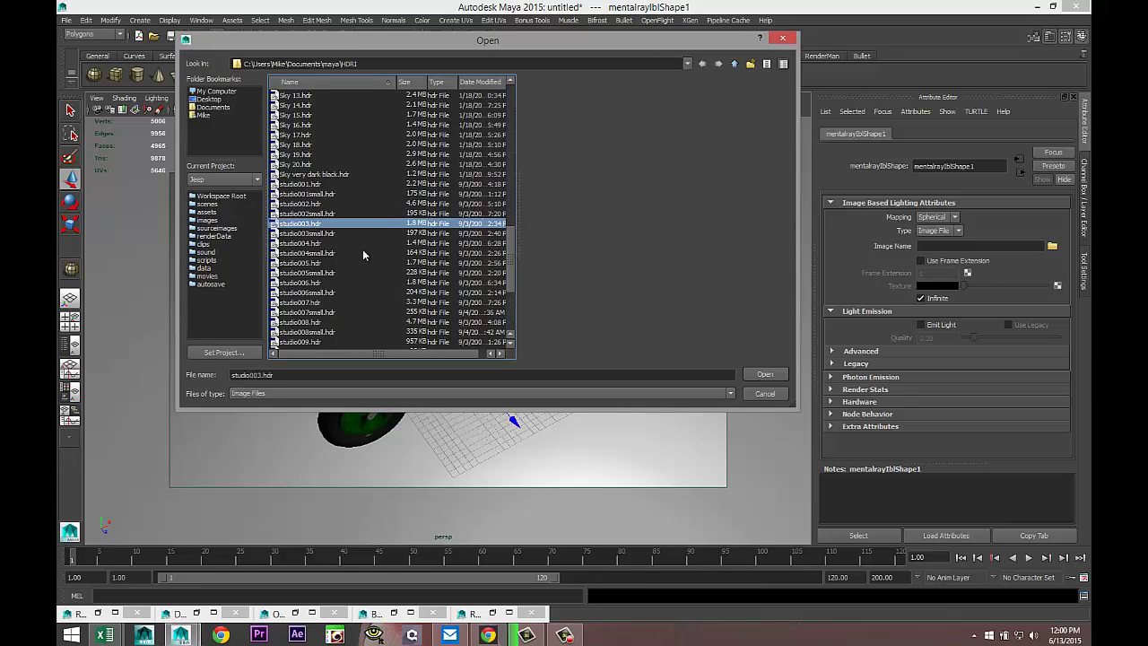
click(757, 375)
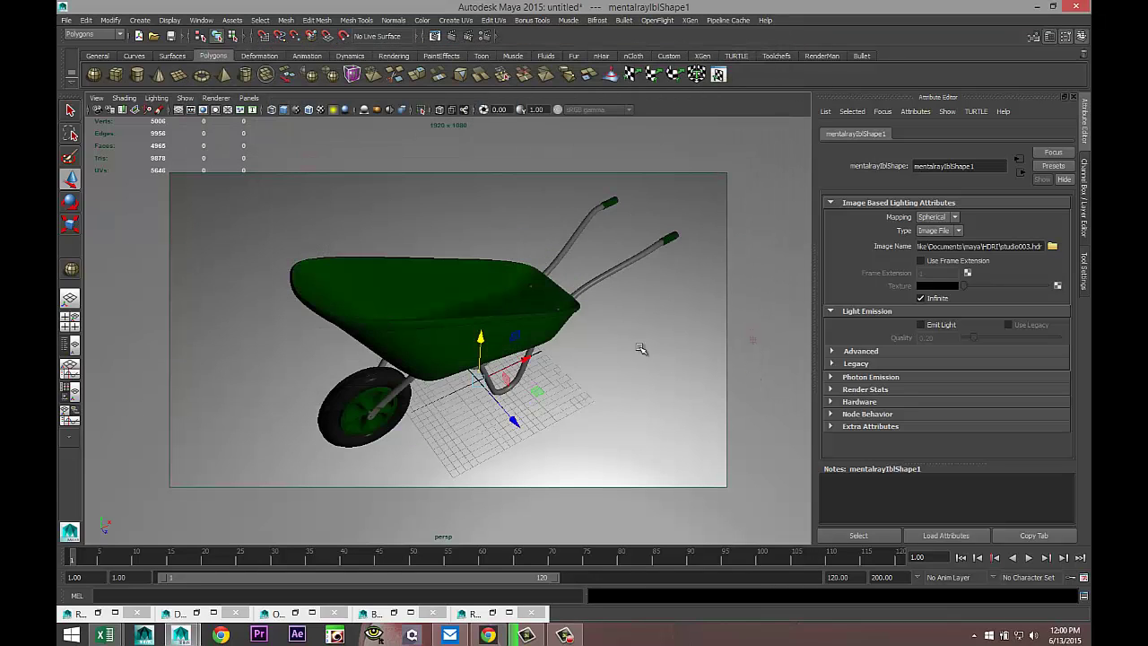
click(453, 38)
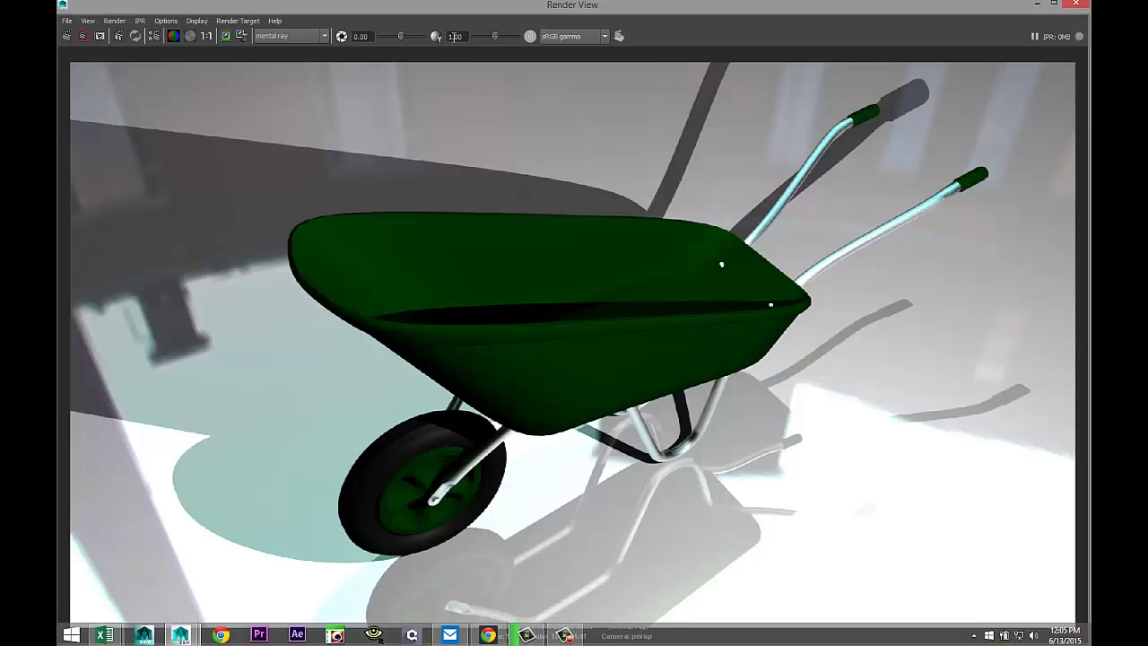